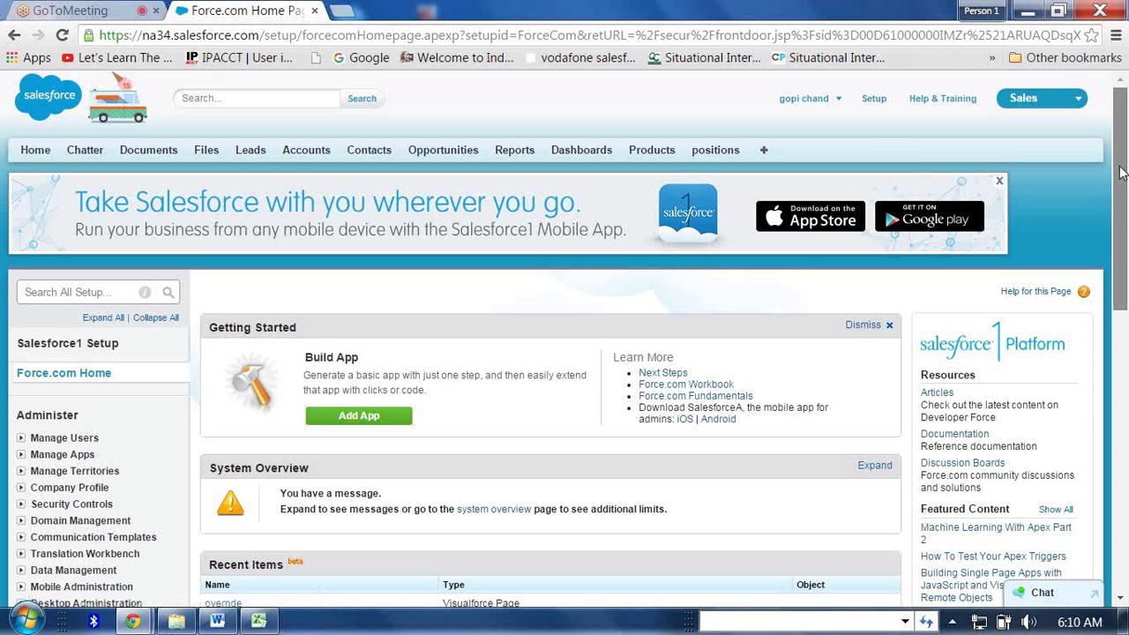
Step: Expand Data Management under Administer in the Setup sidebar to list its import and export tools
scroll(1120, 172, down, 1)
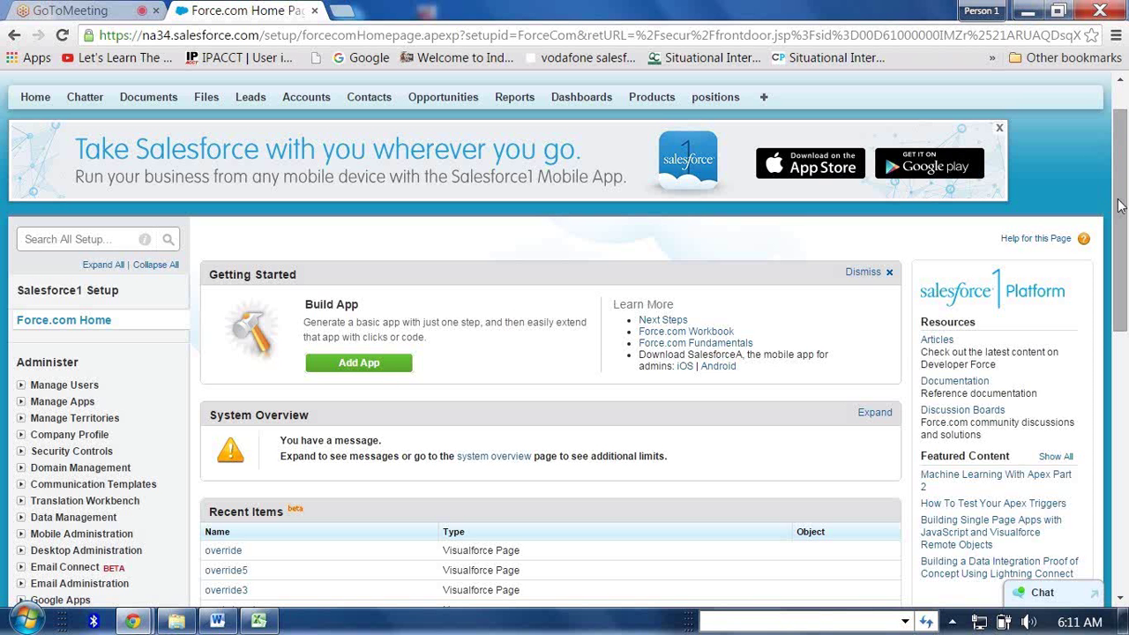
drag(1119, 204, 1119, 205)
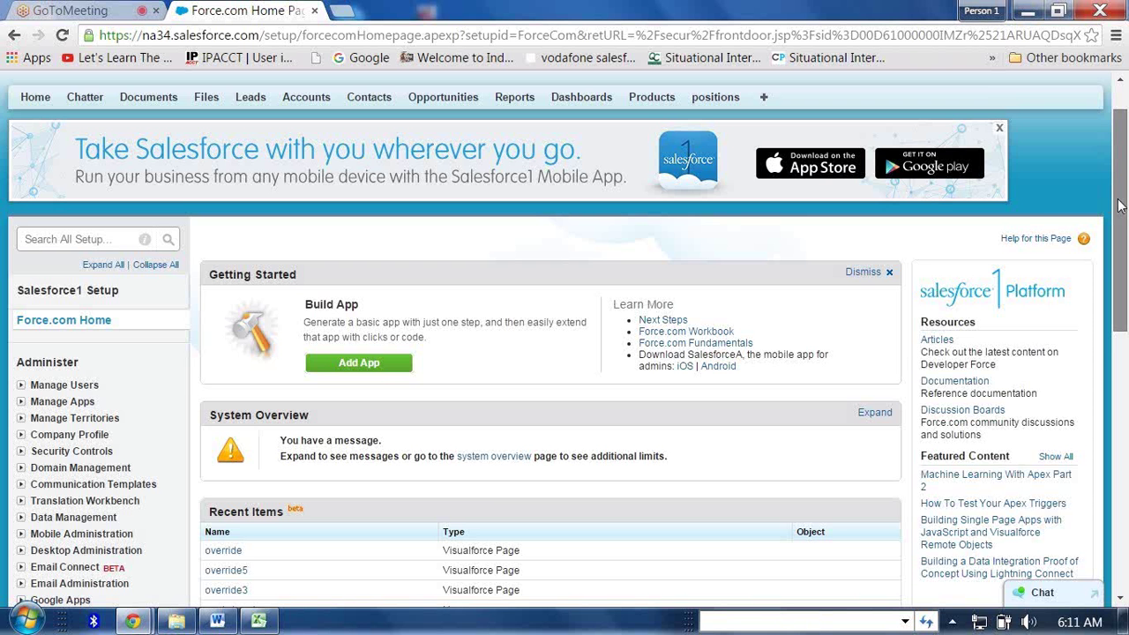
drag(1119, 204, 1118, 256)
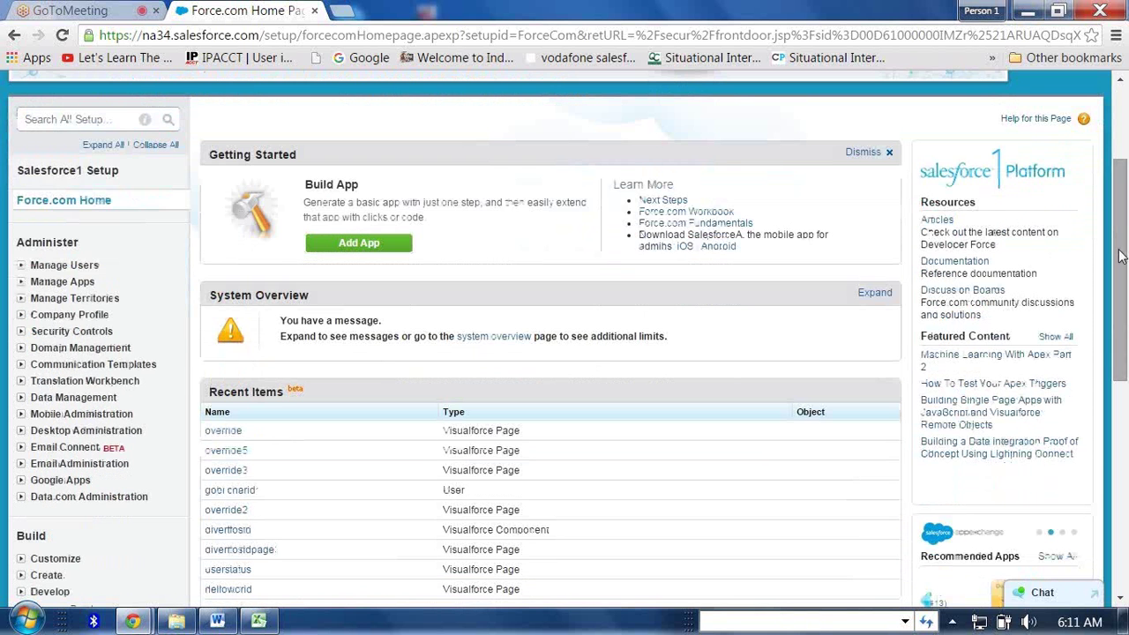
click(21, 398)
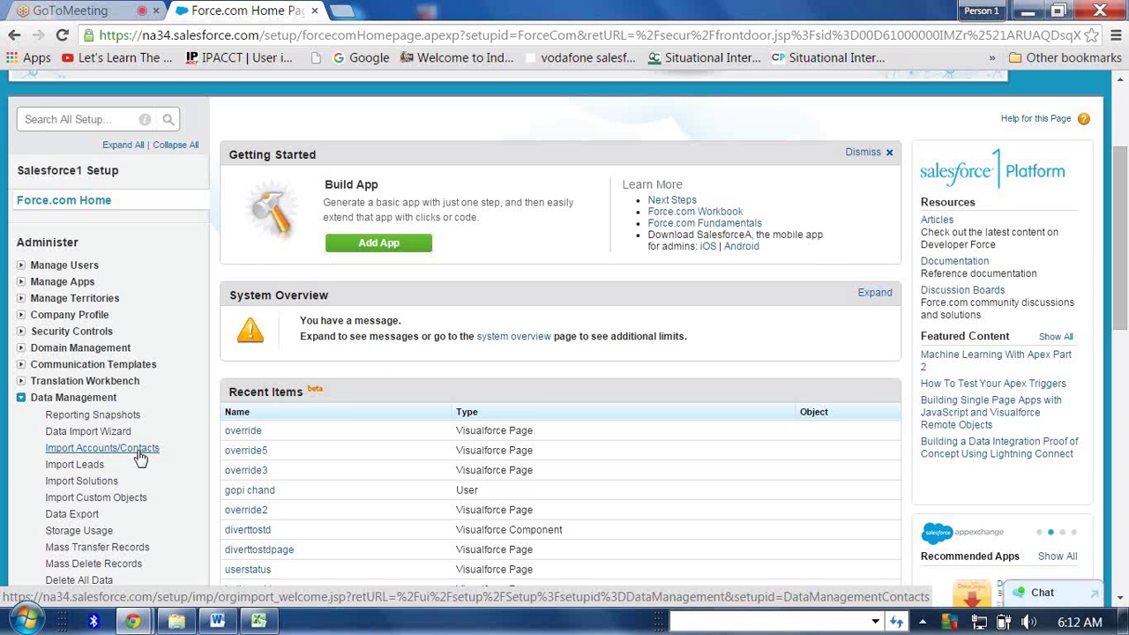
Step: Launch the Import Wizard from the Import Accounts/Contacts page
click(138, 454)
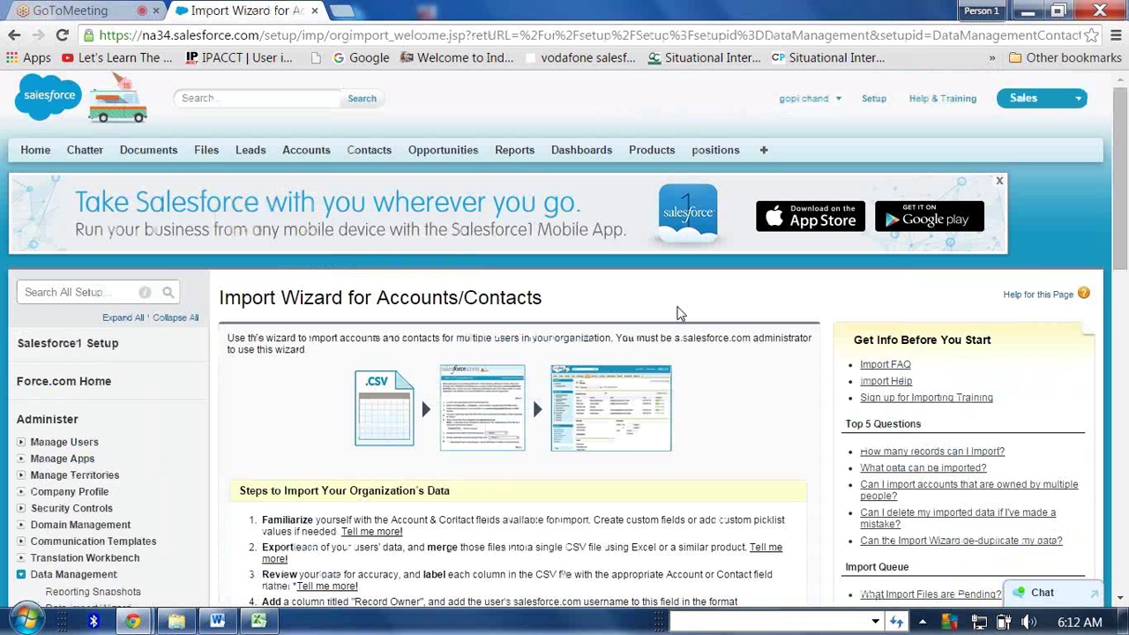
drag(1118, 167, 1116, 243)
click(321, 404)
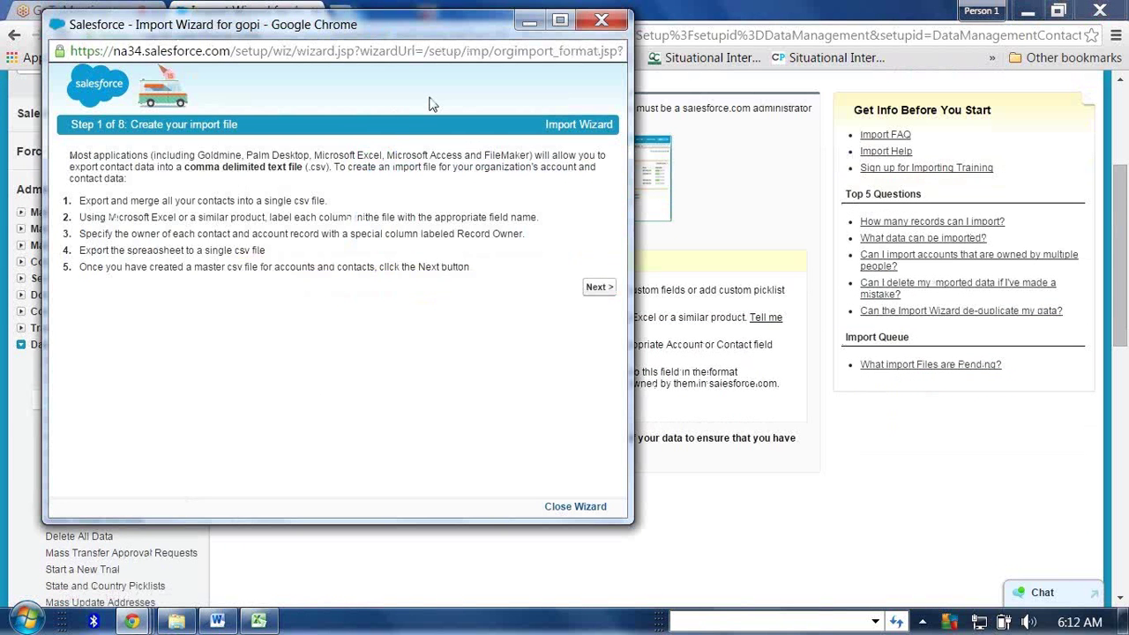
Step: Maximize and restore the wizard popup, then move it aside to reveal the setup options
click(559, 21)
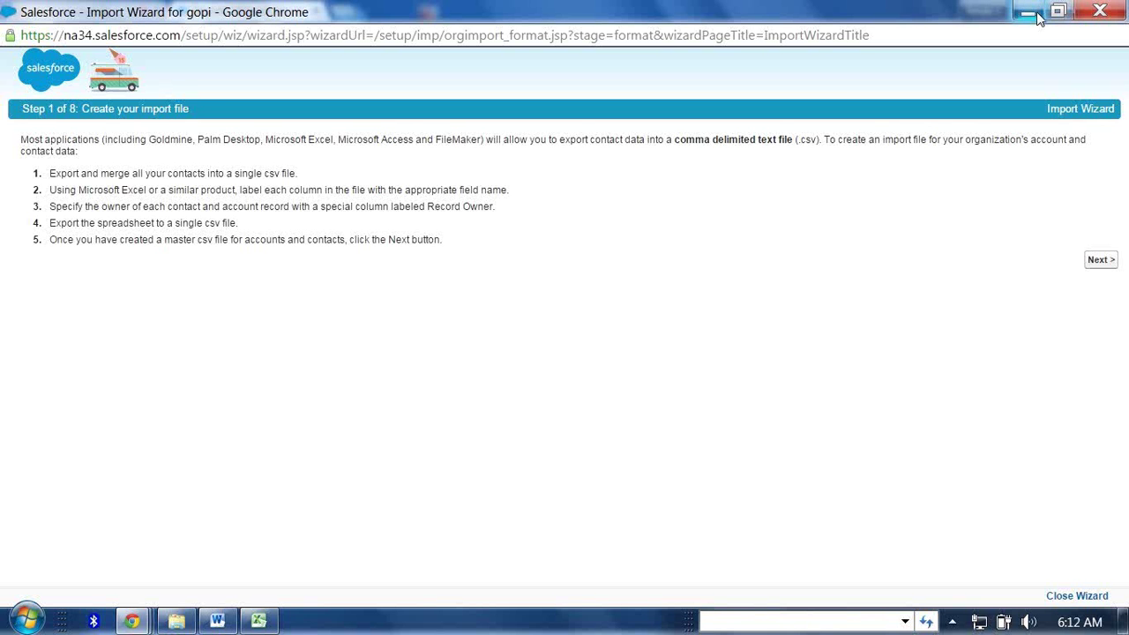
click(1058, 15)
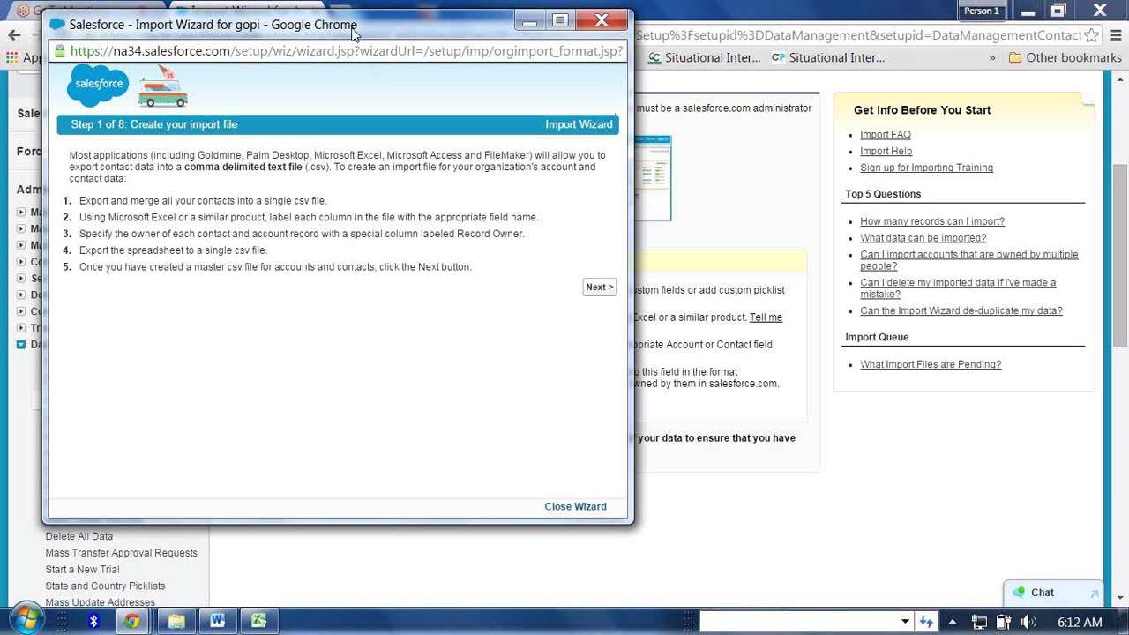
drag(351, 31, 769, 43)
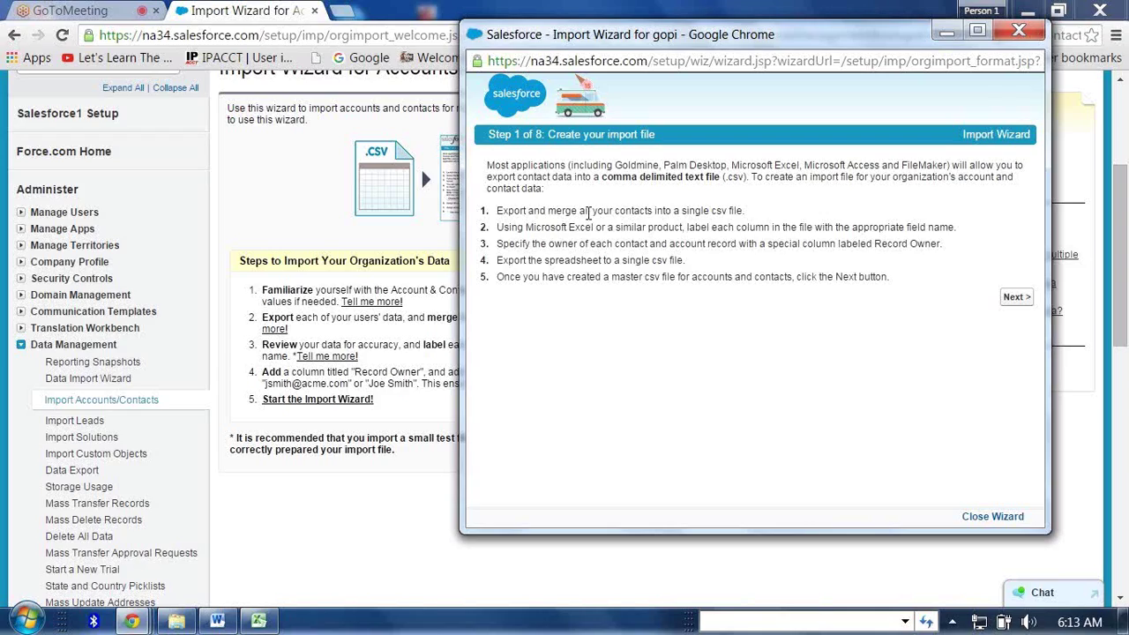
Step: Close the import wizard and go to the Contacts home page
click(1021, 32)
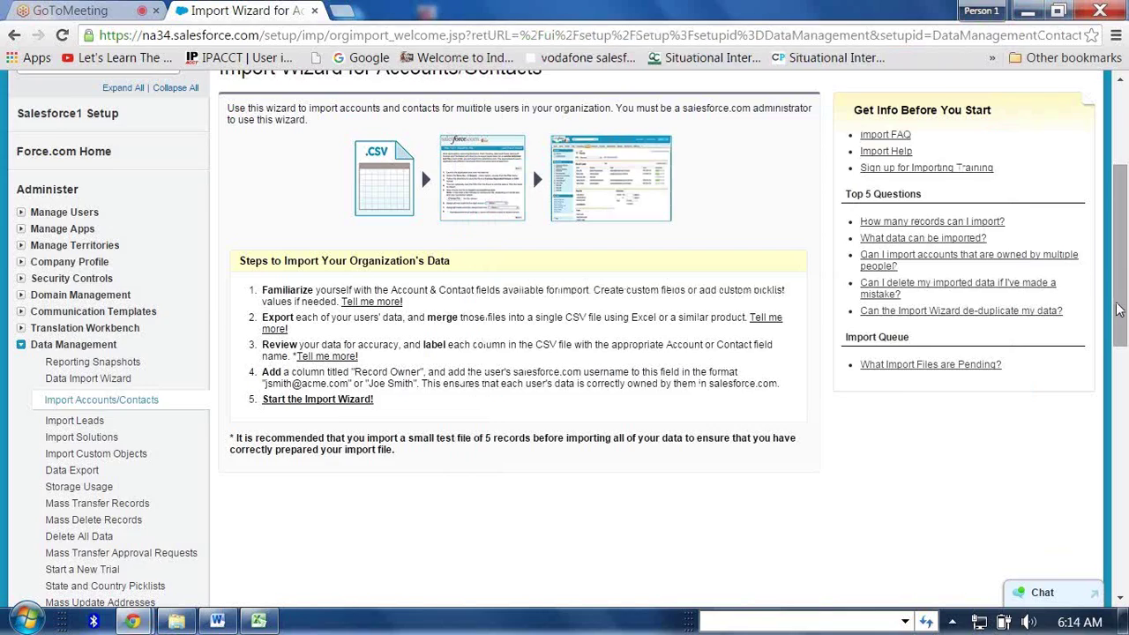
drag(1118, 309, 1122, 217)
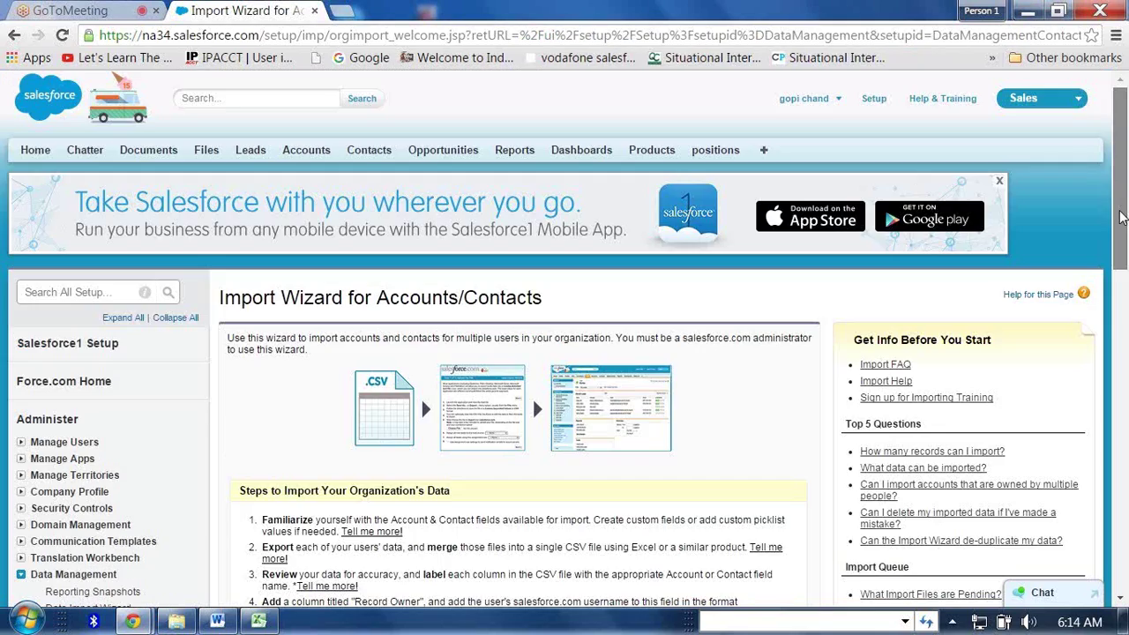
click(371, 151)
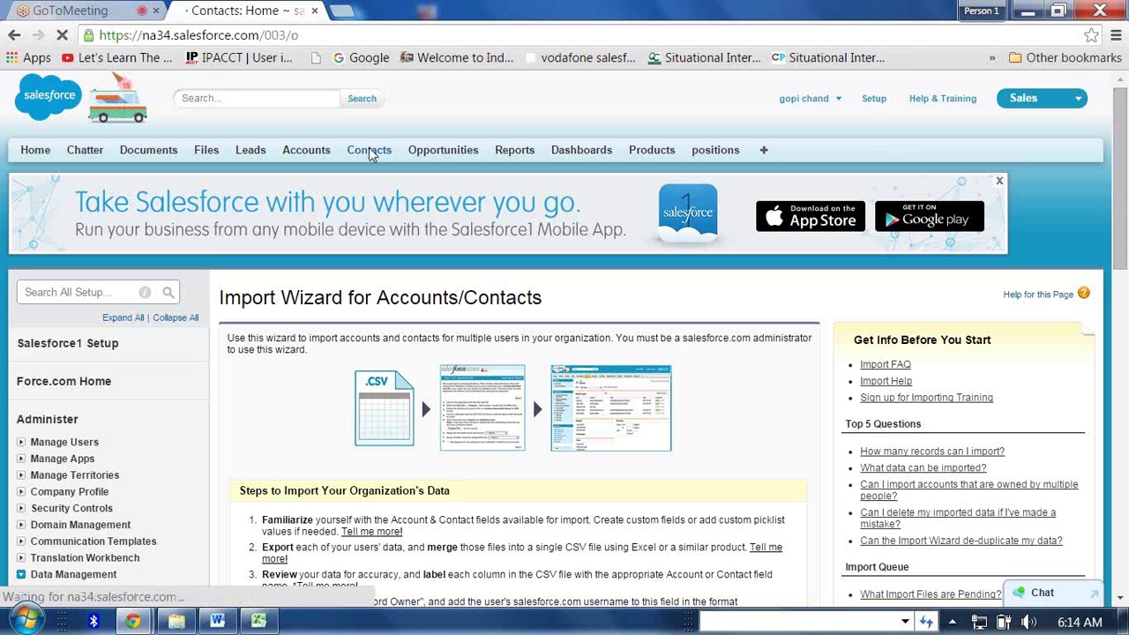
Step: Start a blank New Contact form, then switch to the GoToMeeting browser tab
click(488, 382)
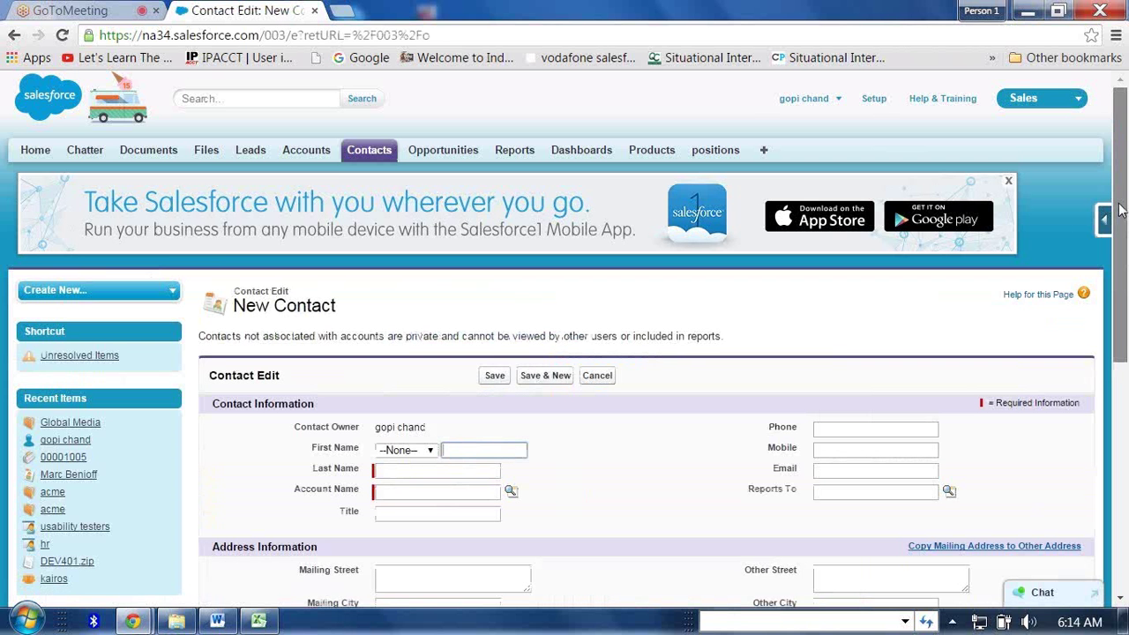
drag(1119, 209, 1111, 225)
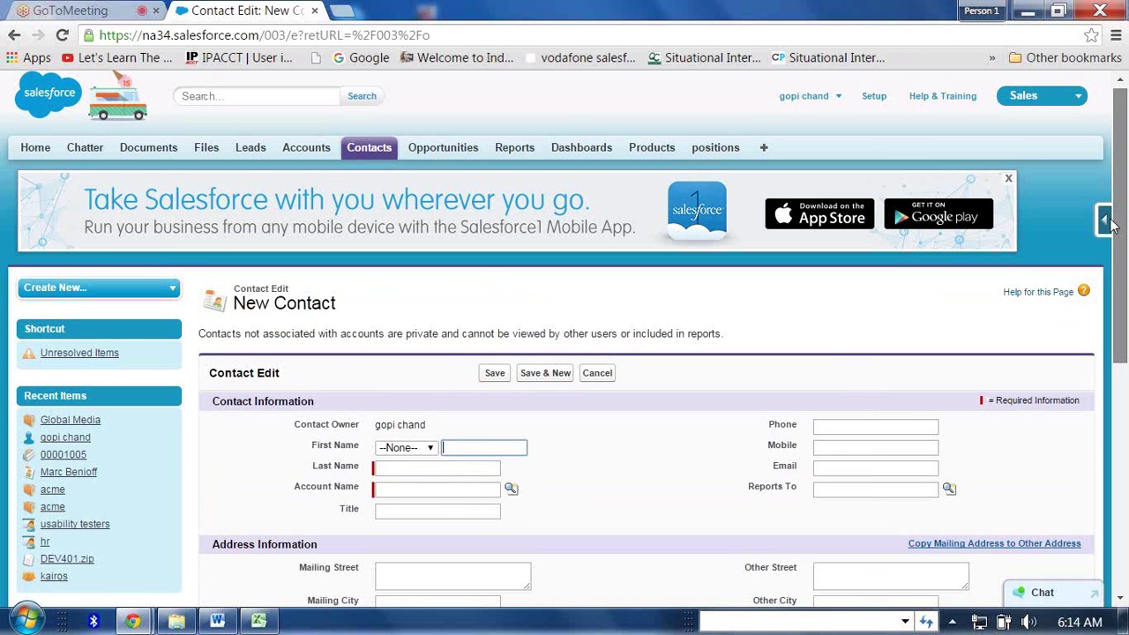
scroll(1112, 225, down, 2)
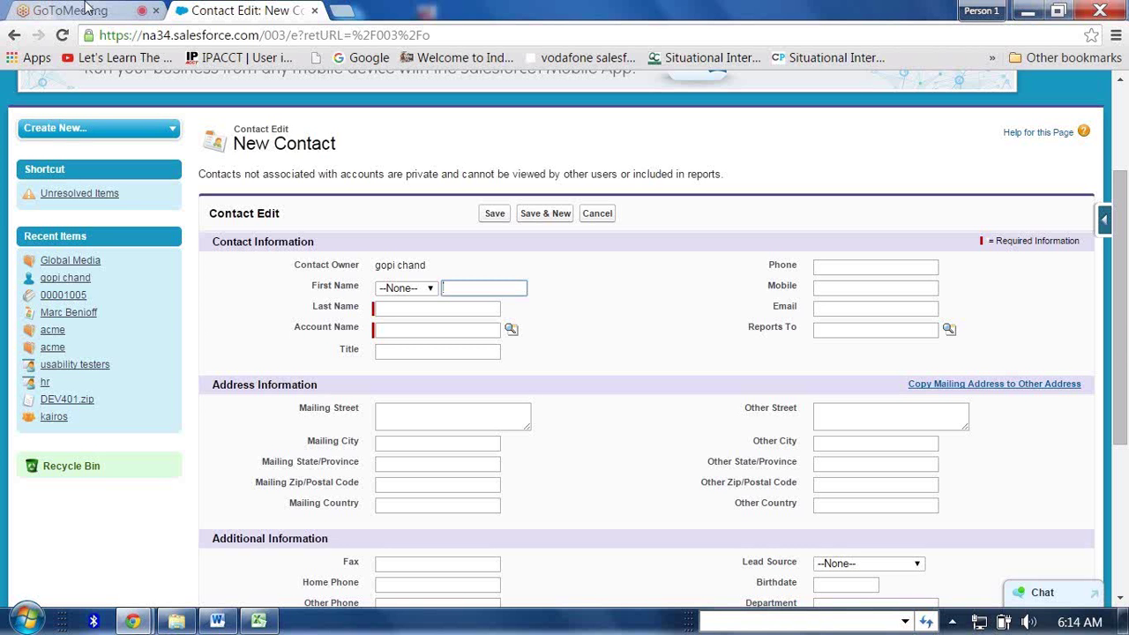
click(81, 10)
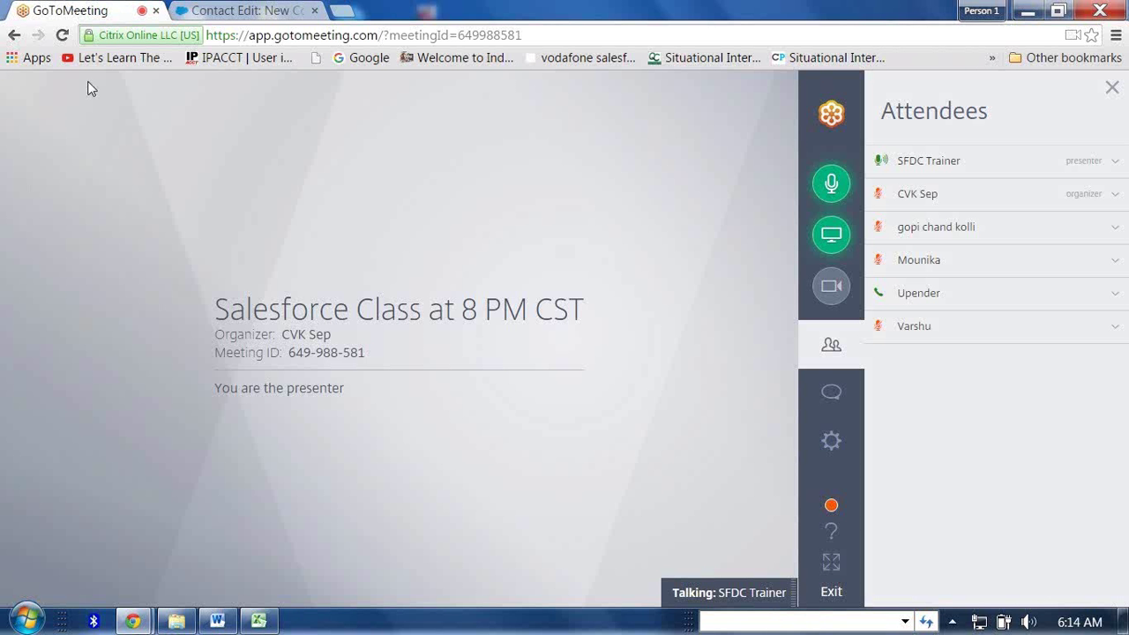
Step: Switch with Ctrl+Tab from GoToMeeting back to the Salesforce Contact Edit tab
key(ctrl+Tab)
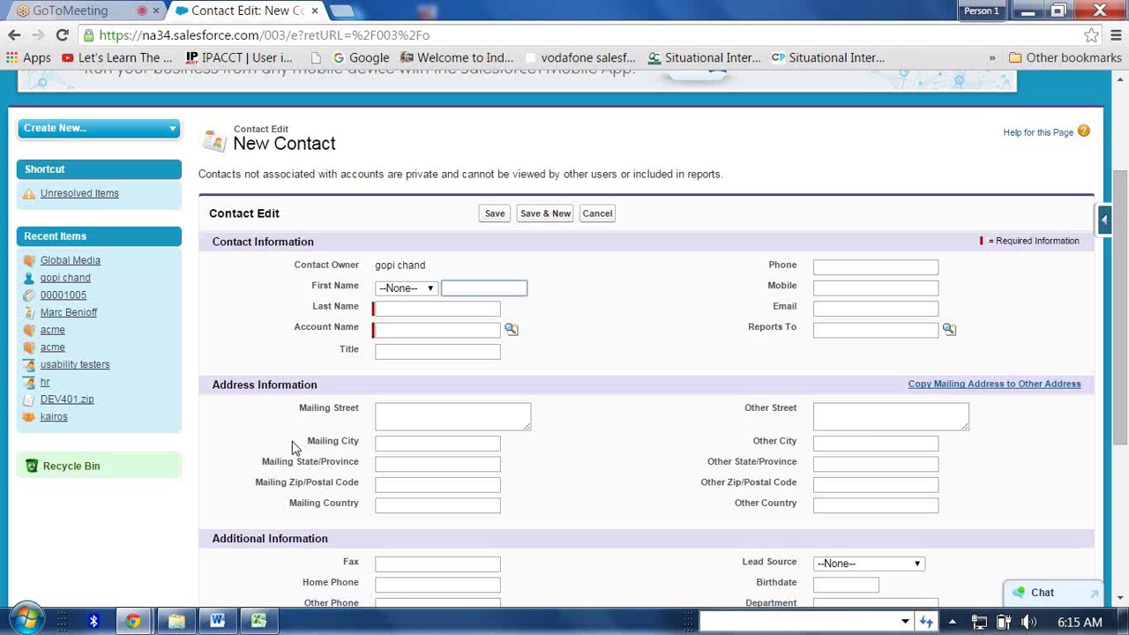
Step: Minimize Excel and bring the Word 'Training notes for day 19' document to the front
click(258, 622)
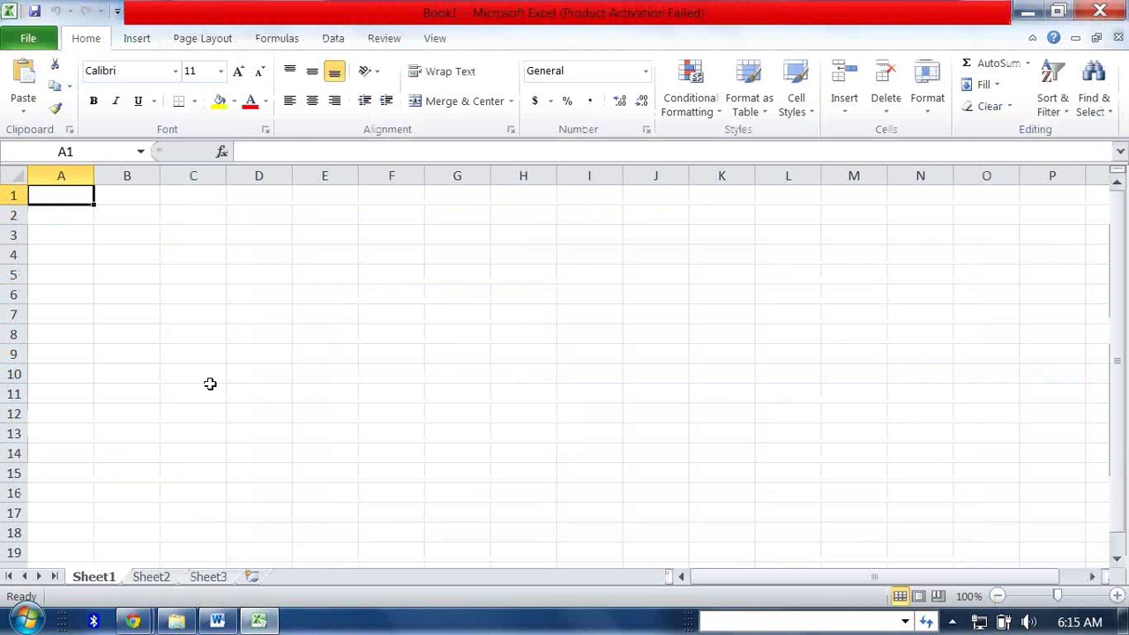
click(1028, 13)
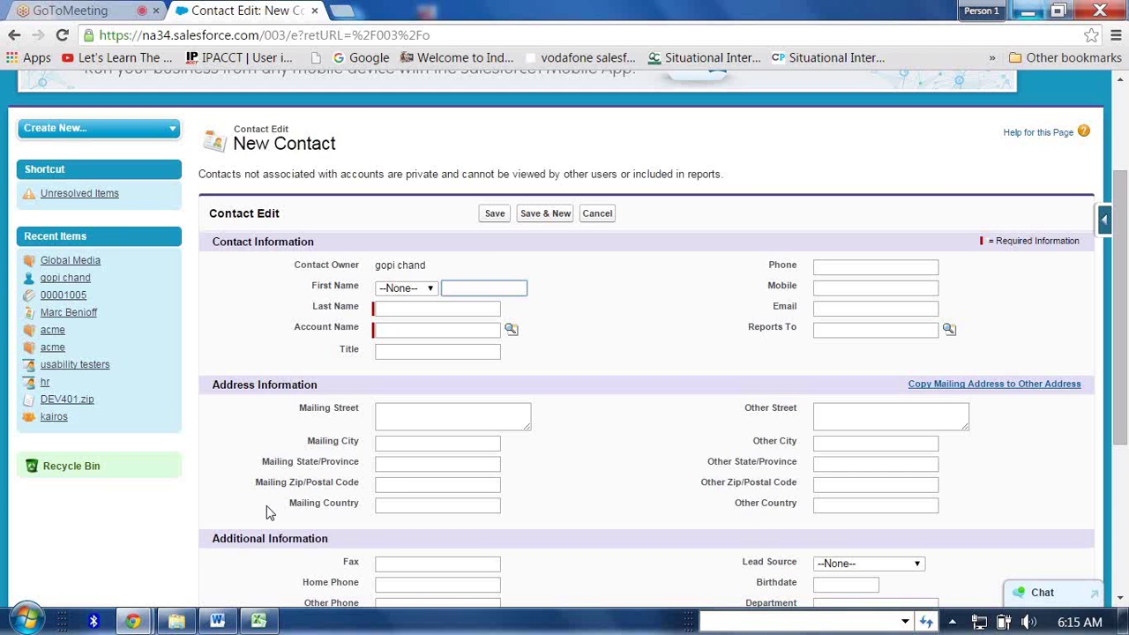
click(218, 622)
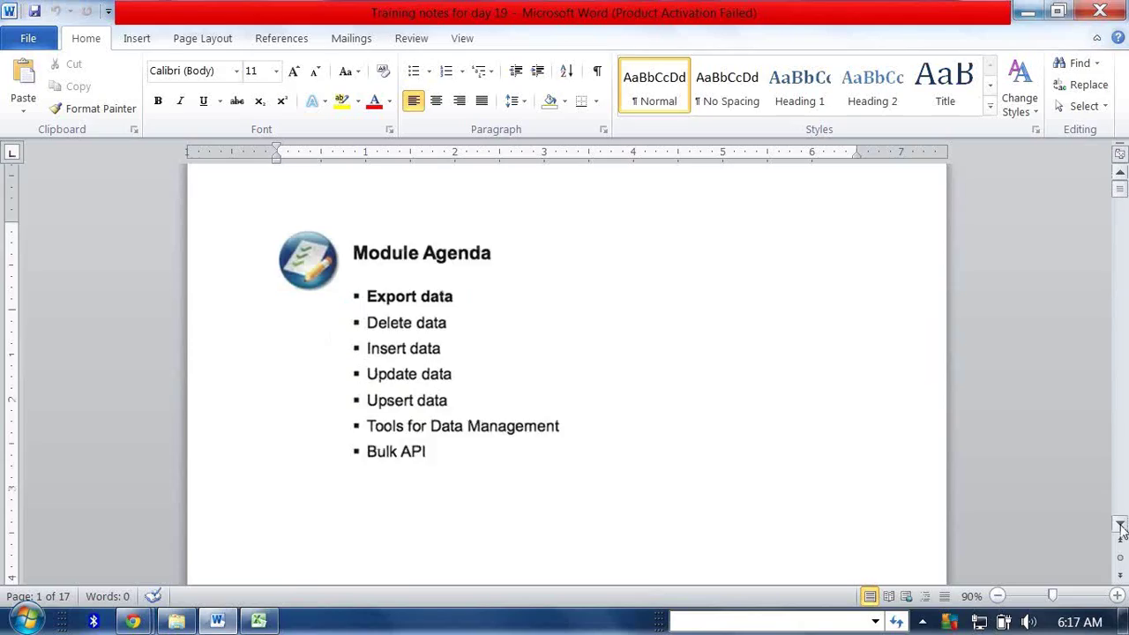
Step: Scroll the training notes past Exporting Data to the Salesforce Record IDs and Where to Get Salesforce IDs section
click(1120, 525)
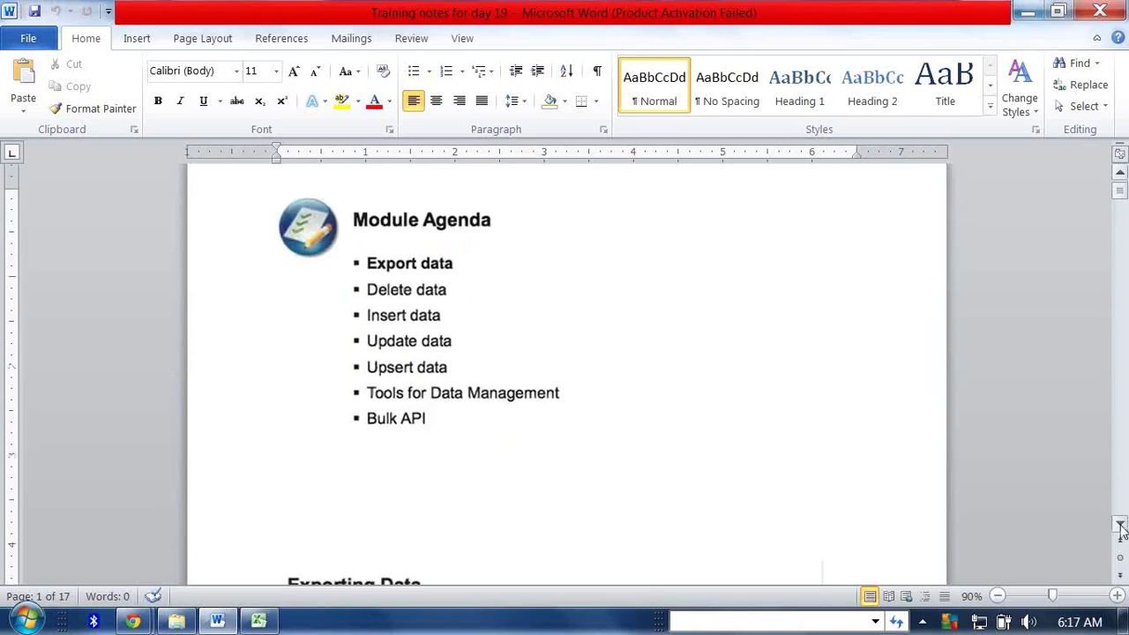
scroll(1120, 527, down, 10)
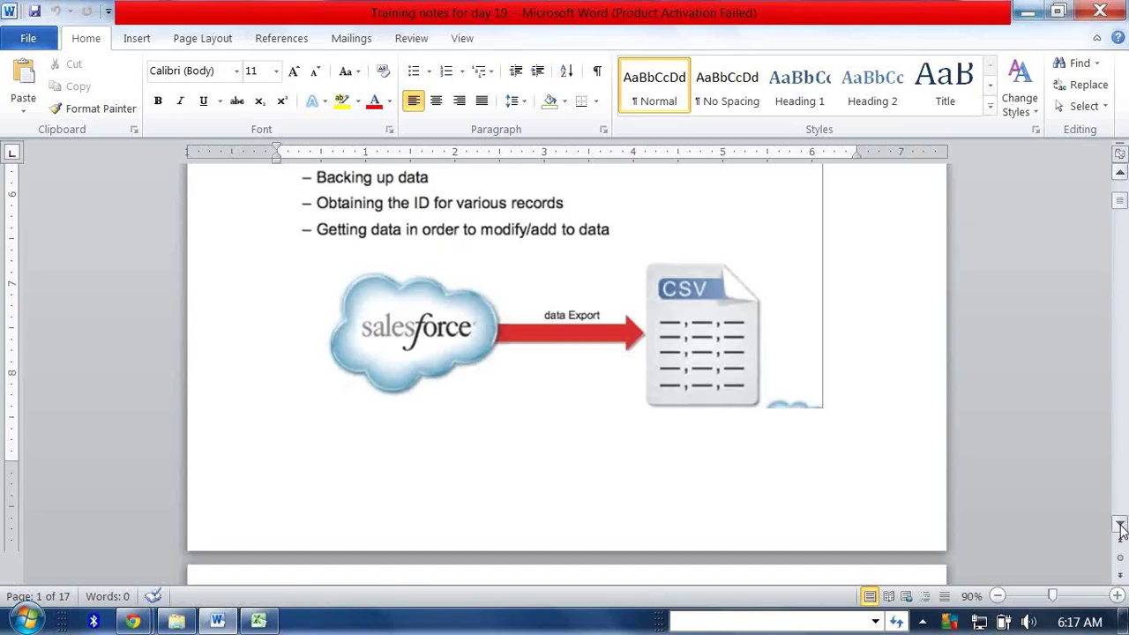
scroll(1120, 527, down, 5)
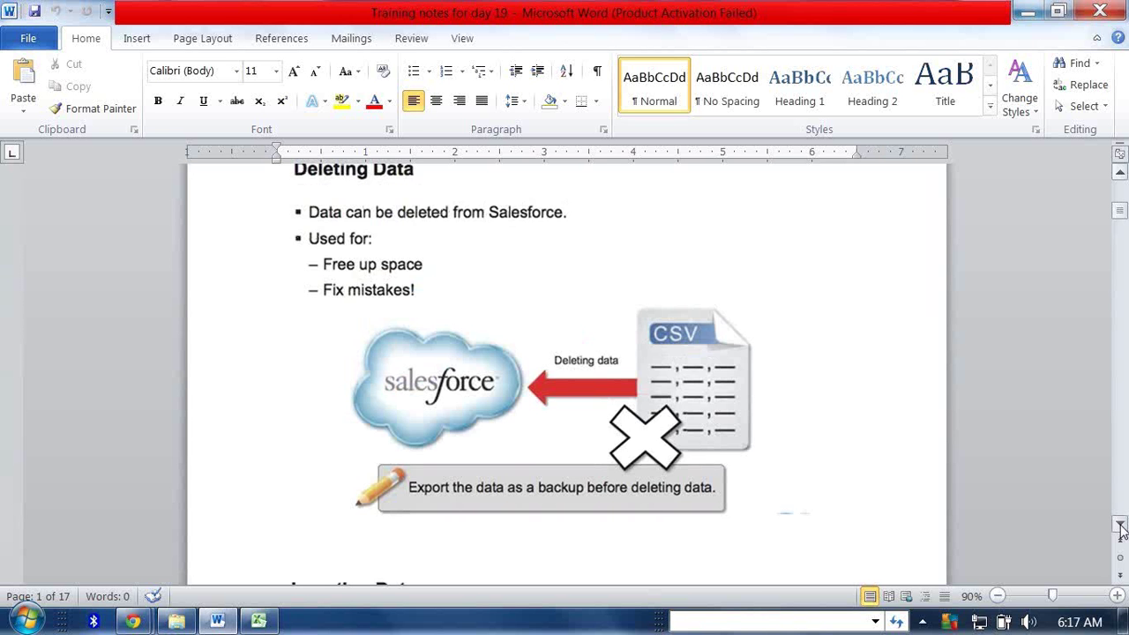
scroll(1121, 527, down, 8)
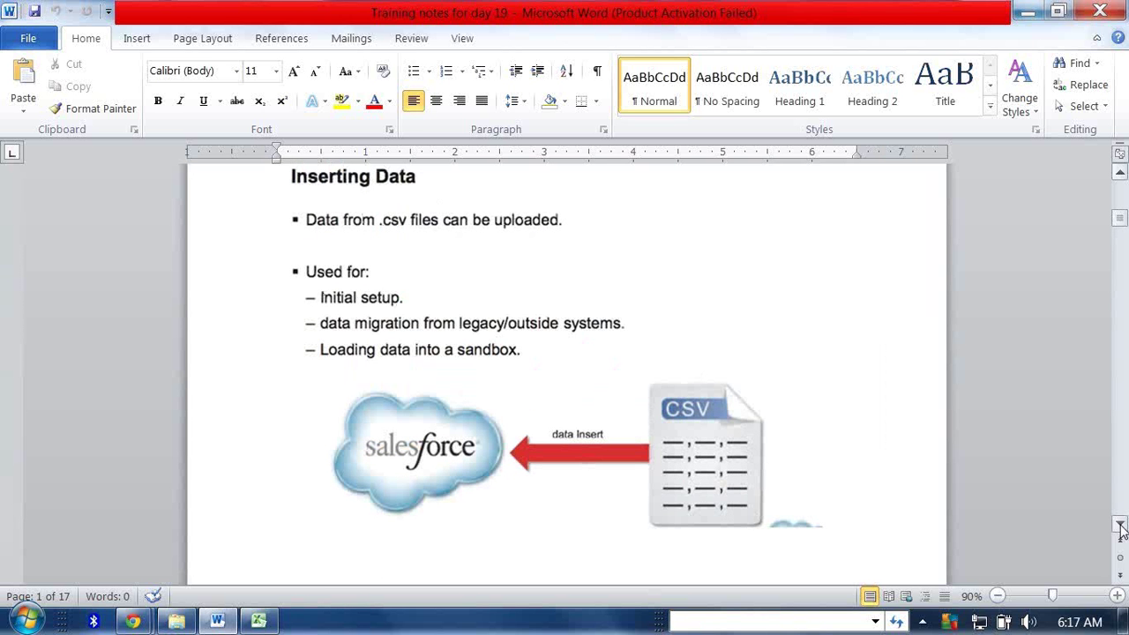
scroll(1120, 527, down, 8)
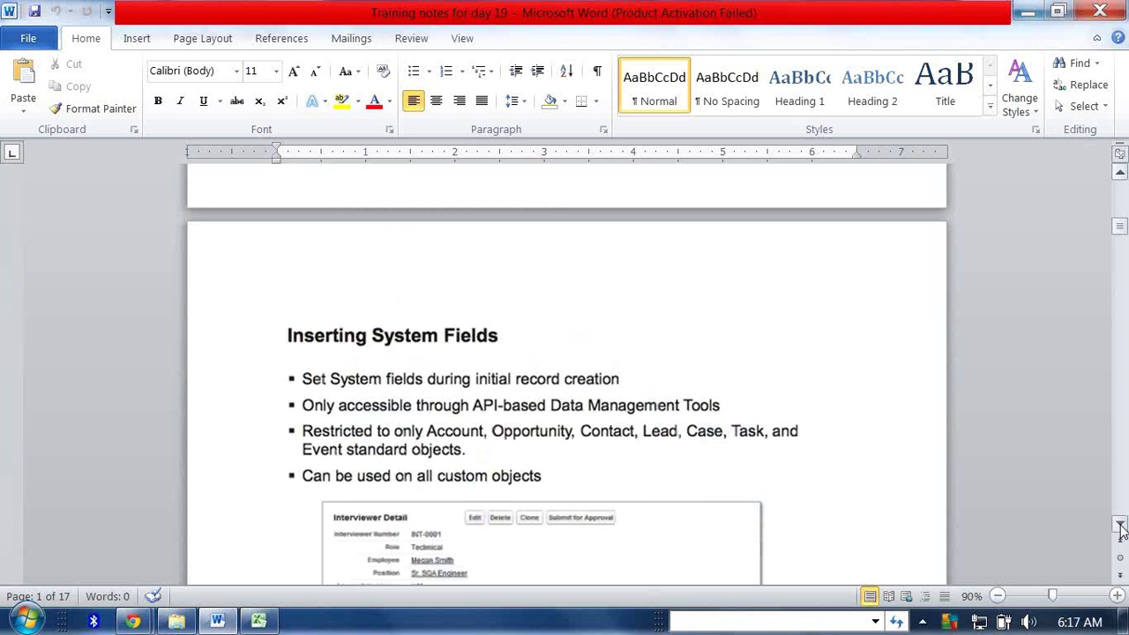
scroll(1120, 527, down, 8)
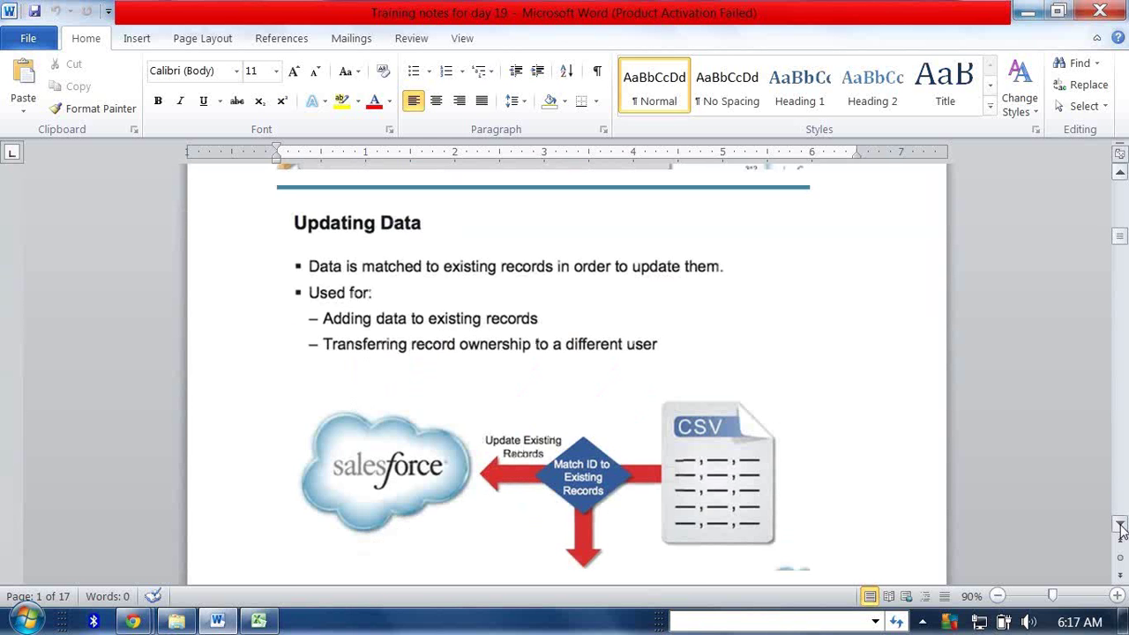
scroll(1121, 526, down, 7)
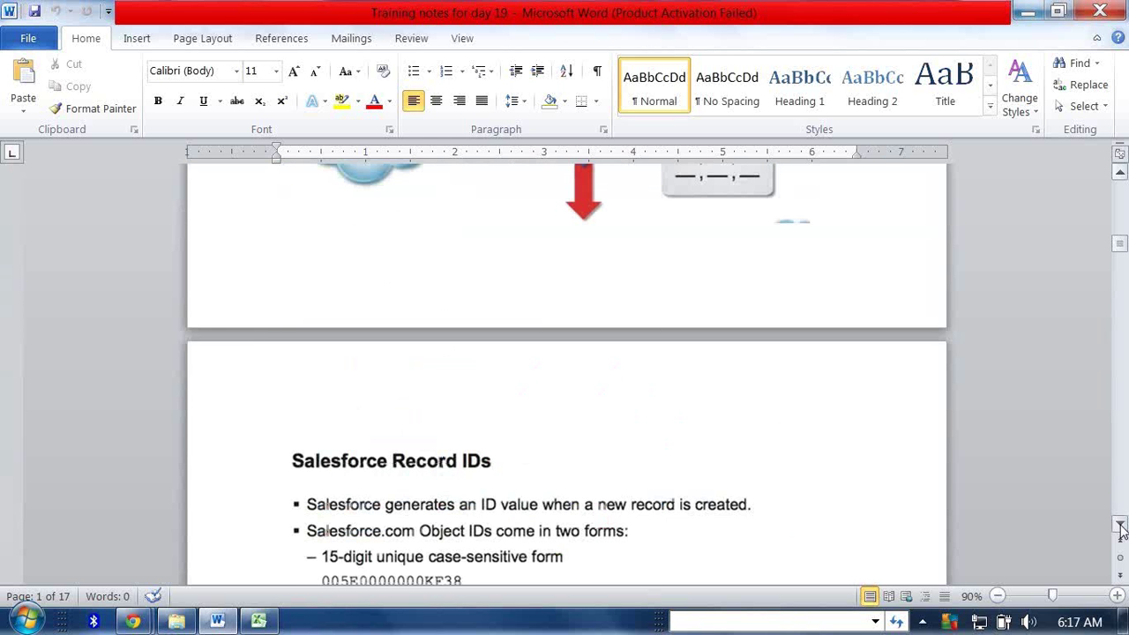
scroll(1120, 526, down, 3)
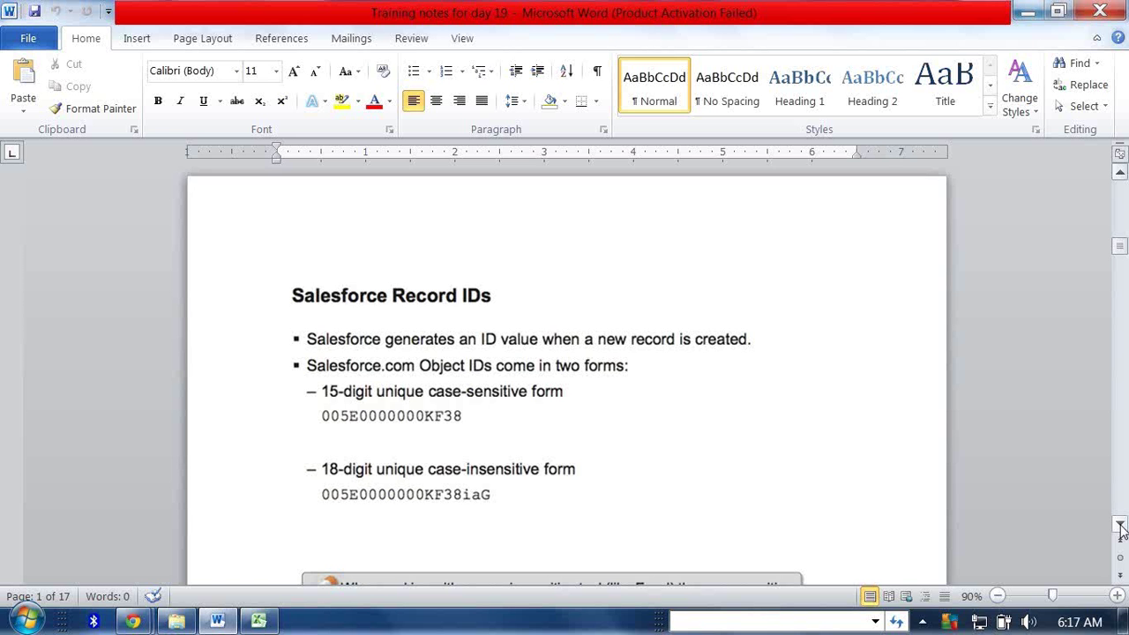
click(1120, 527)
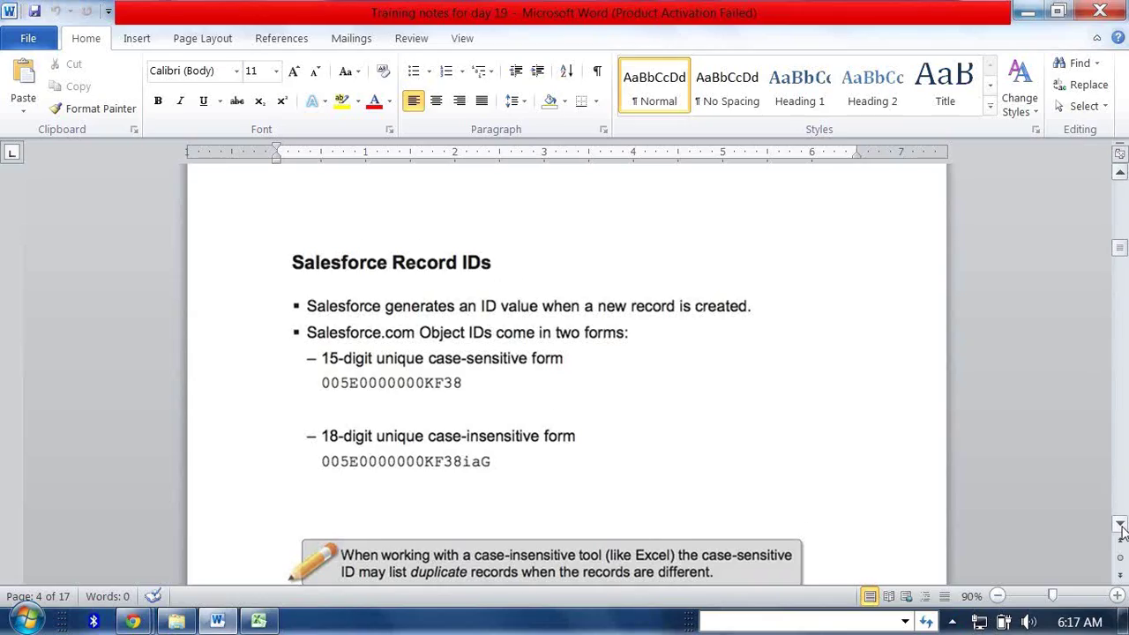
click(1120, 525)
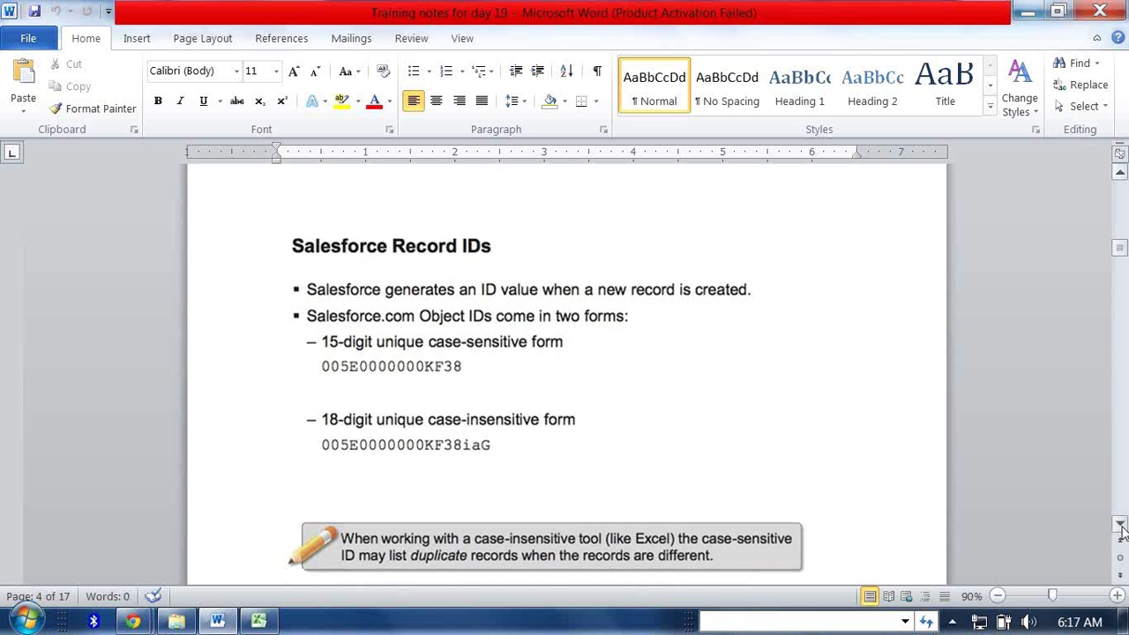
click(1120, 525)
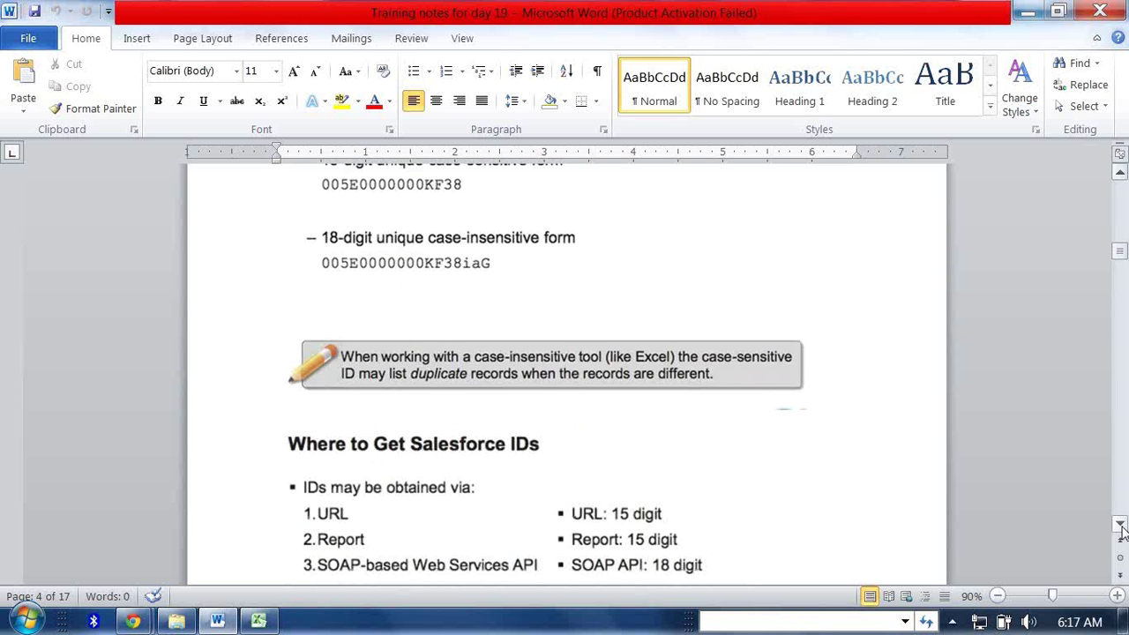
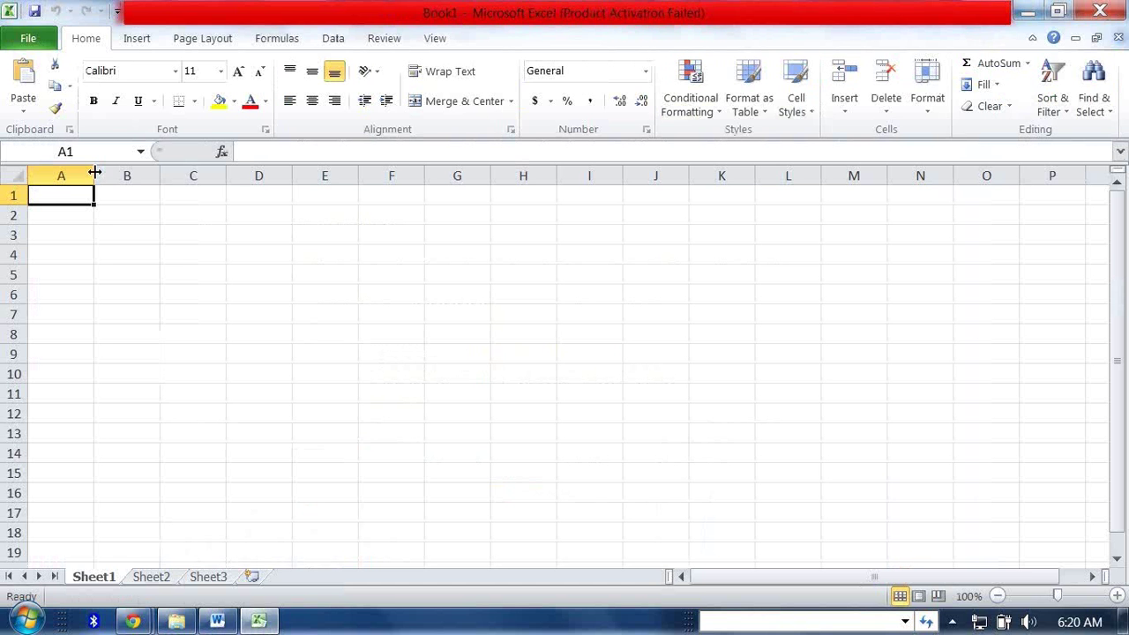
Step: Widen column A, then return to cell A1 to start the headers
drag(94, 172, 530, 186)
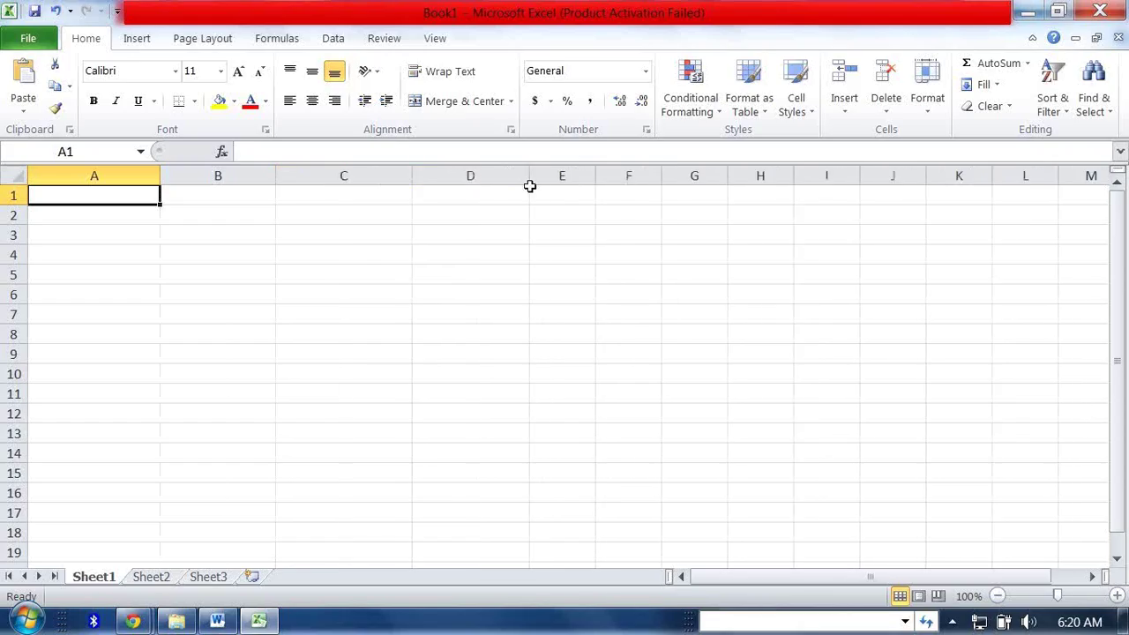
click(100, 218)
click(106, 198)
Step: Enter the headers Firstname, Lastname, Account name and Mobile number across A1–D1
text(F)
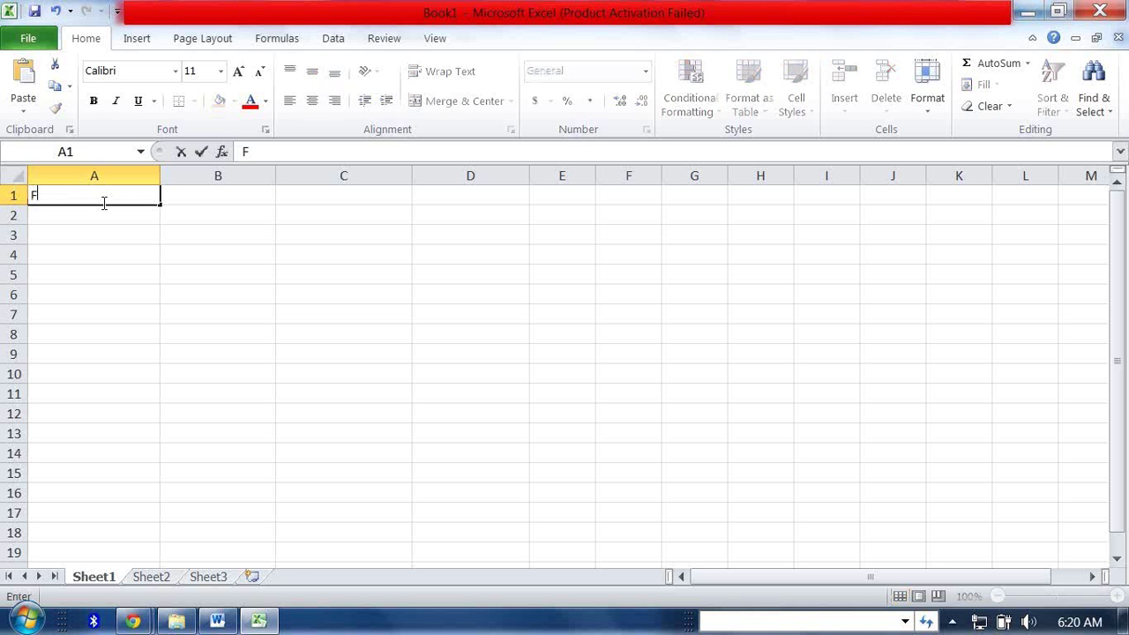
text(irstname)
key(Tab)
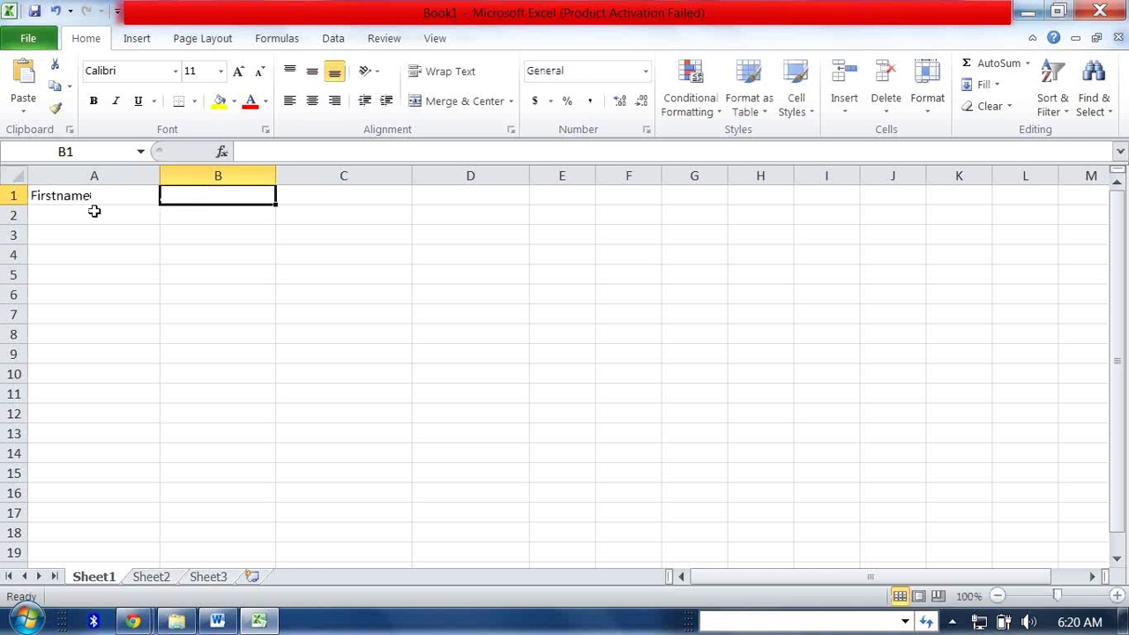
text(Last)
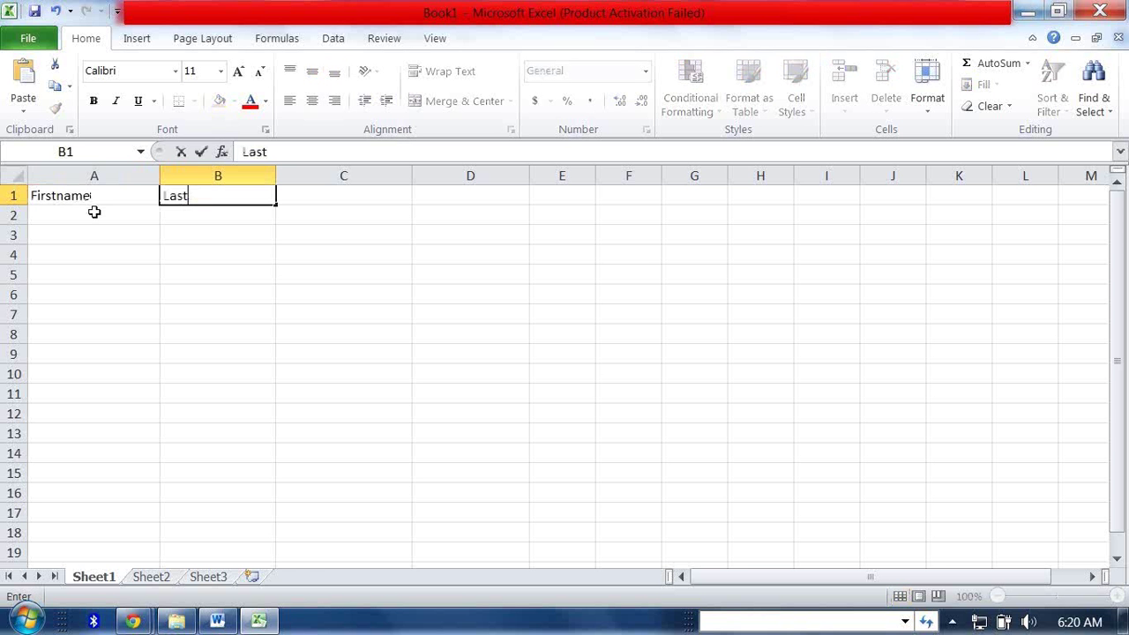
text(name)
key(Tab)
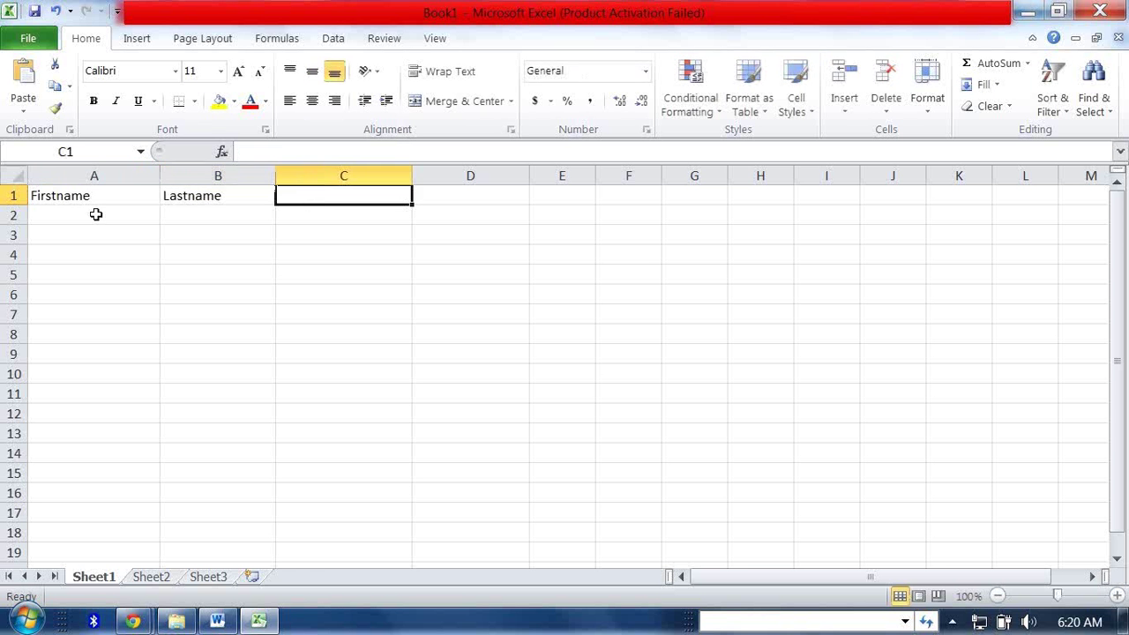
click(96, 215)
key(Up)
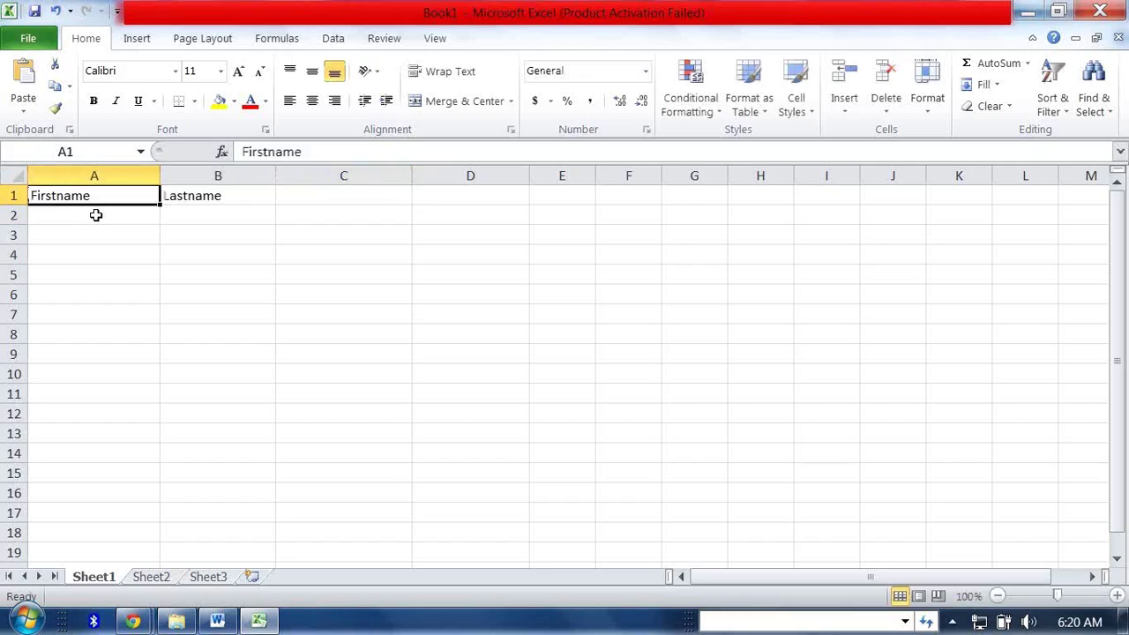
key(Right)
key(Right)
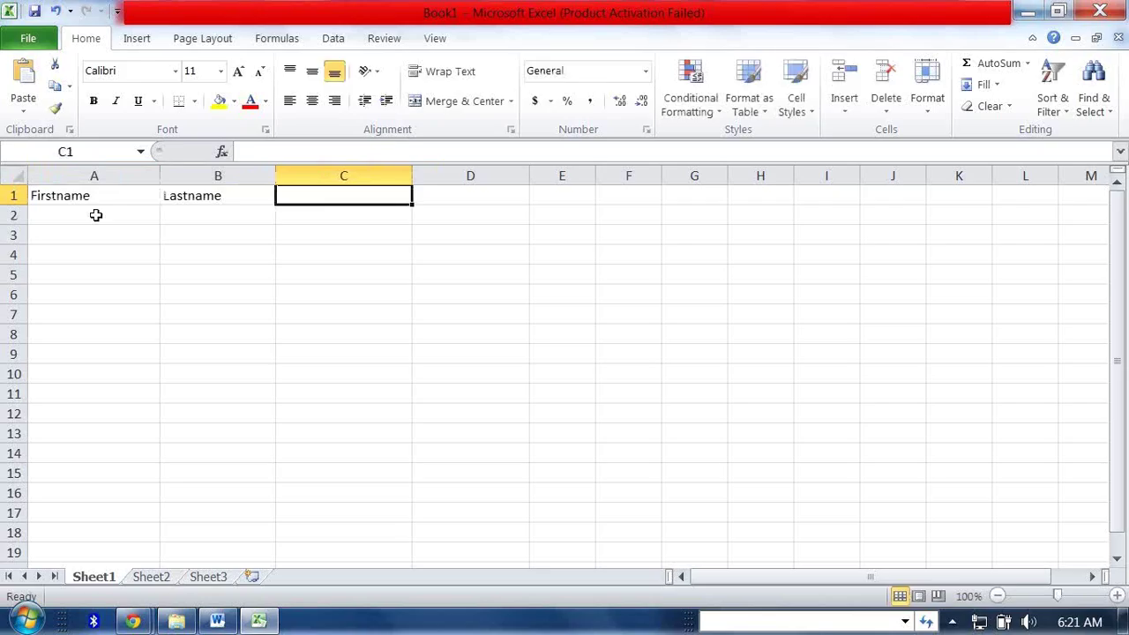
text(Account name)
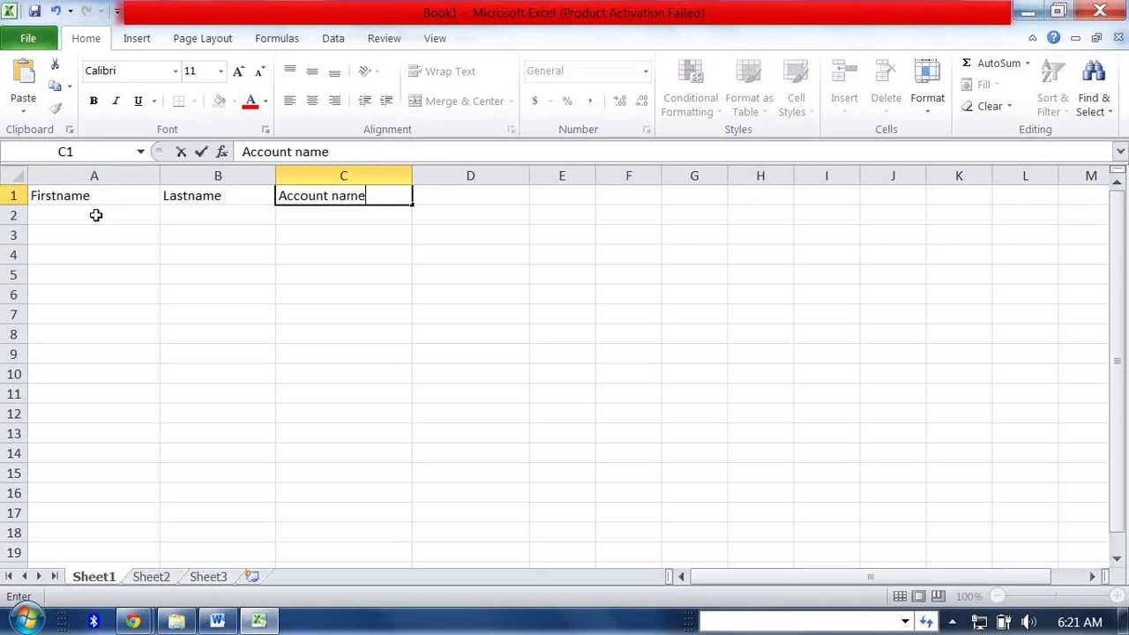
key(Tab)
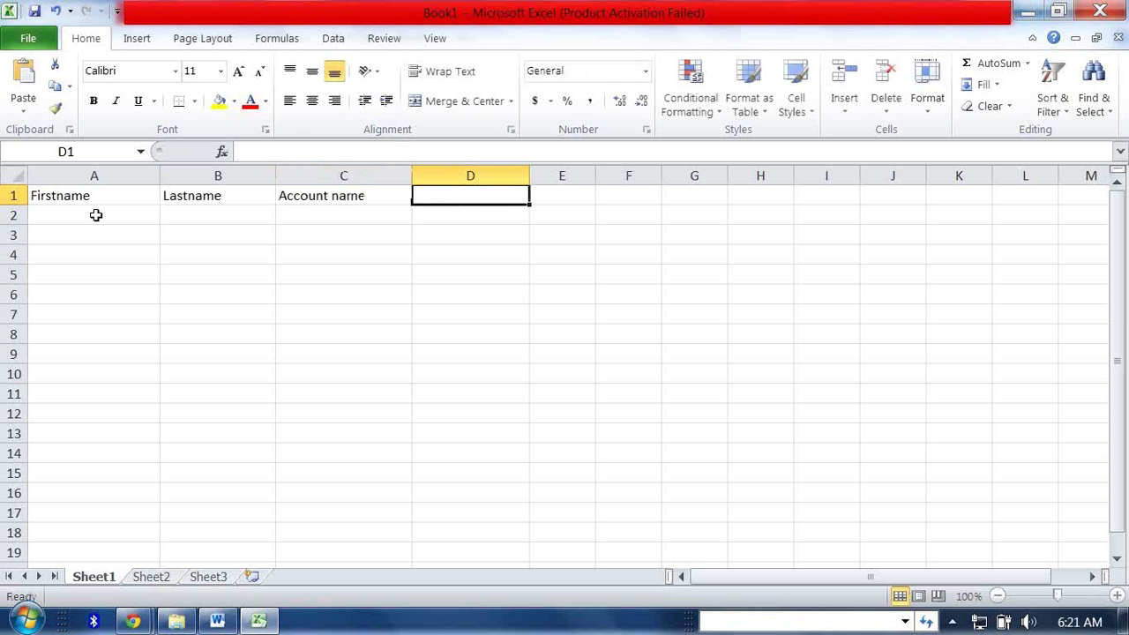
text(Mobile )
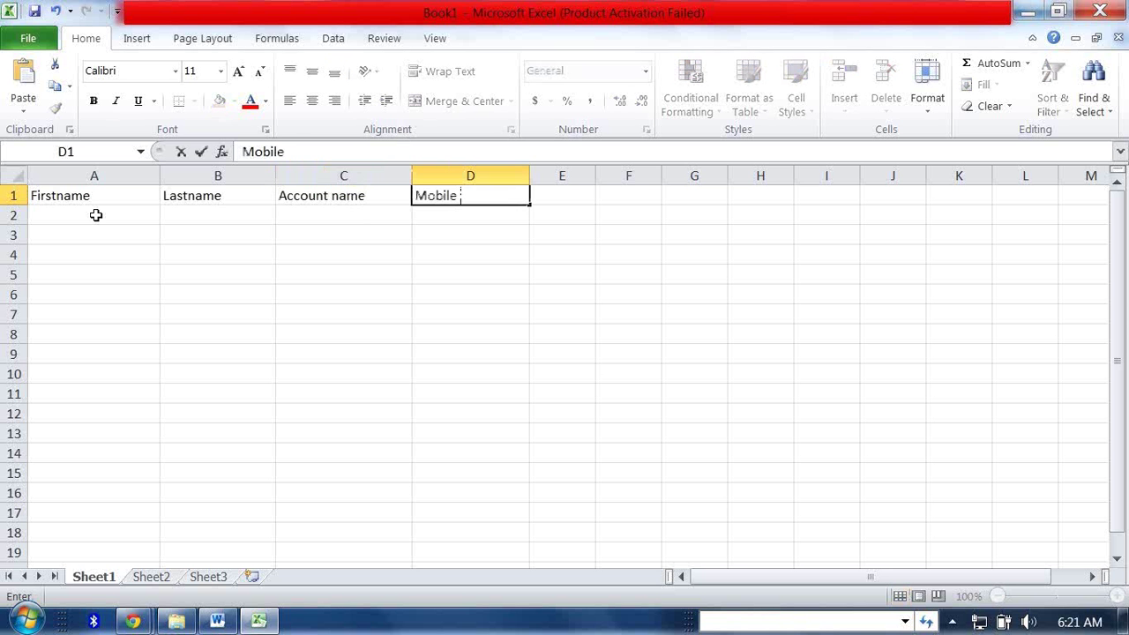
text(number)
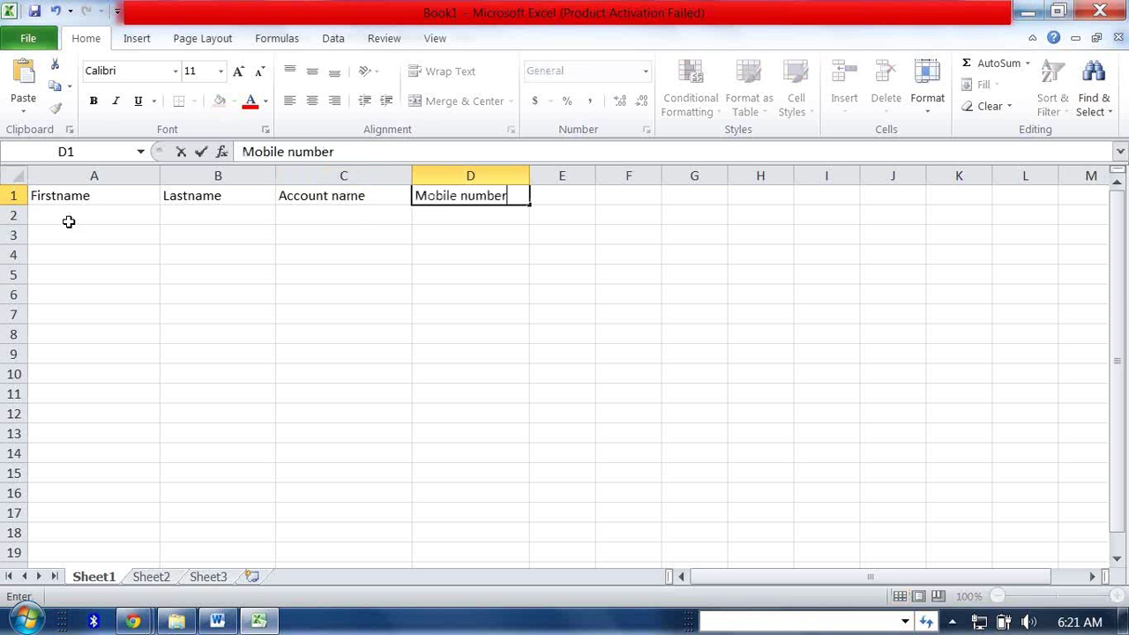
Step: Fill row 2 with the first contact's first and last name, account Accenture and a mobile number
click(69, 221)
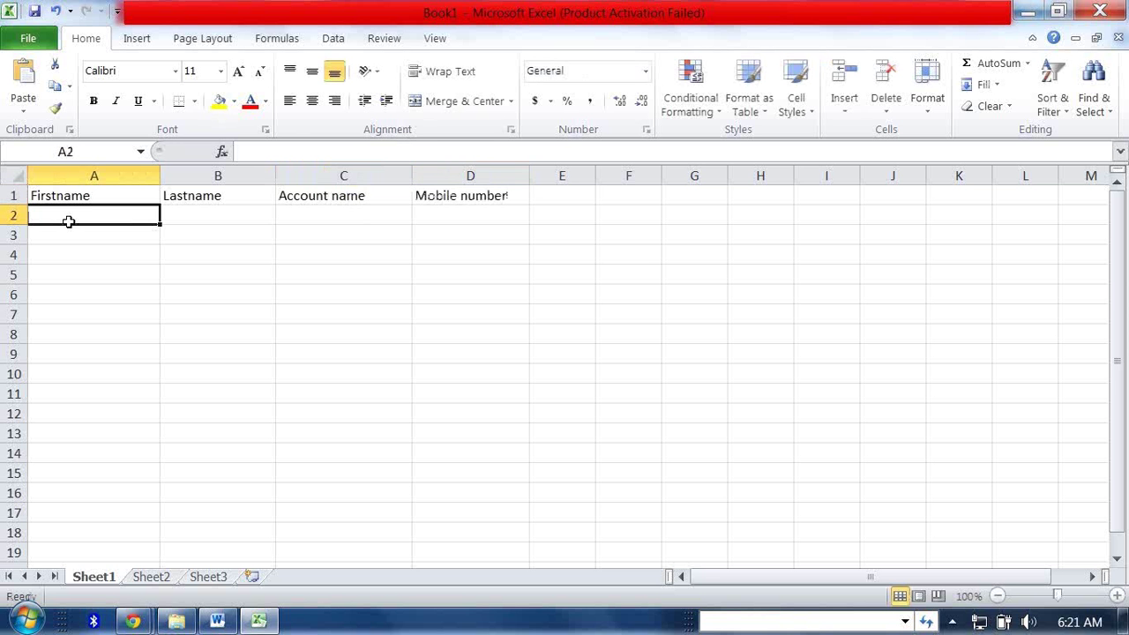
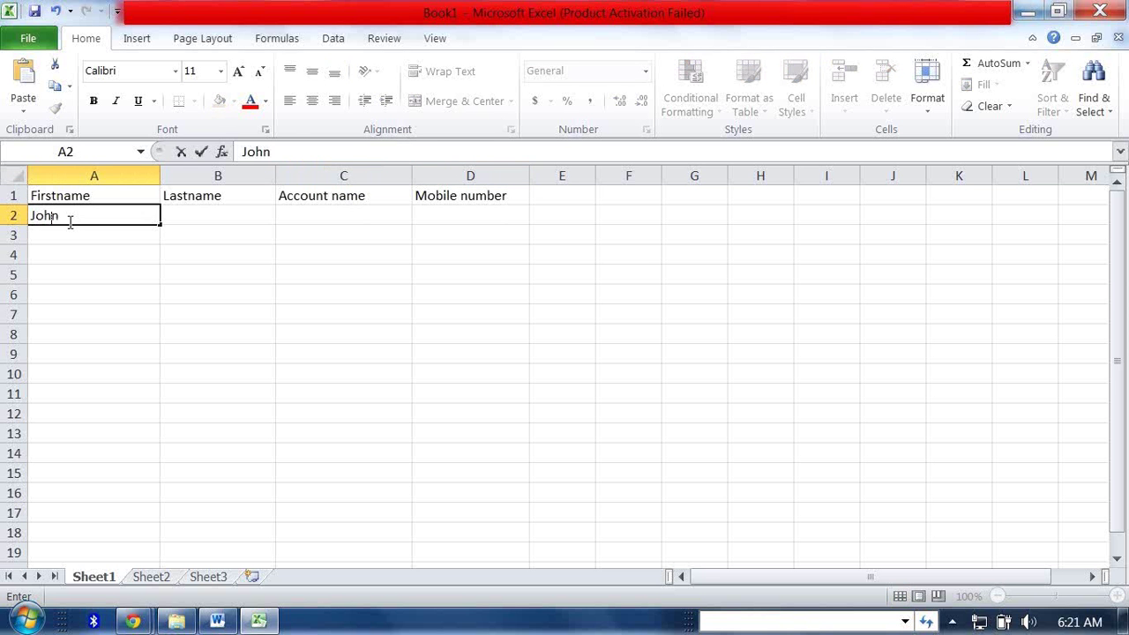
key(Return)
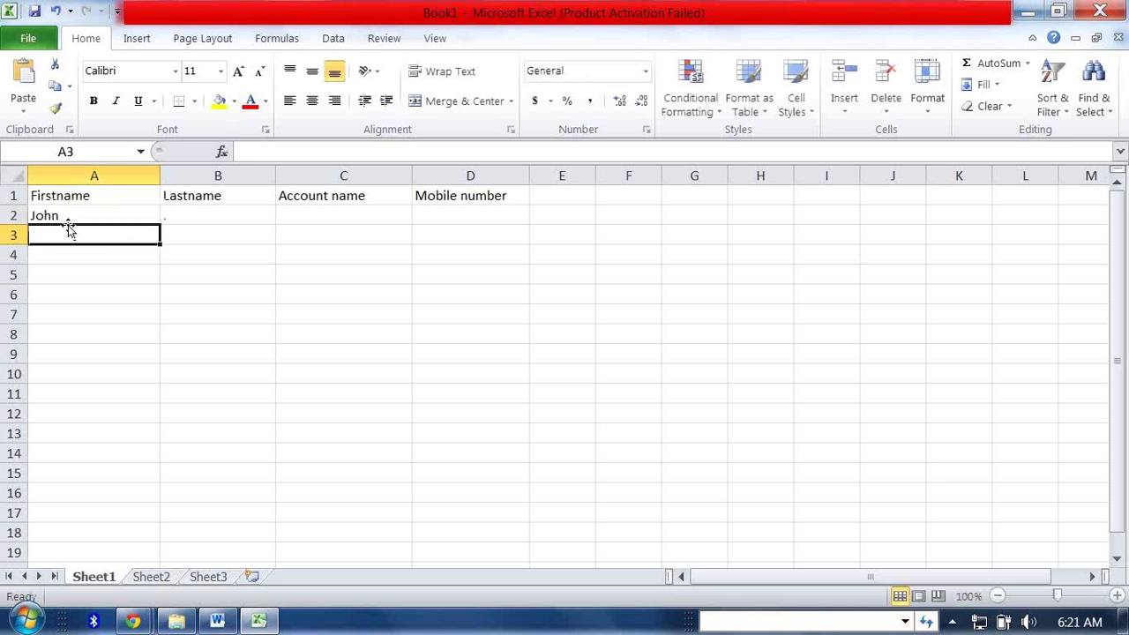
key(Up)
key(Right)
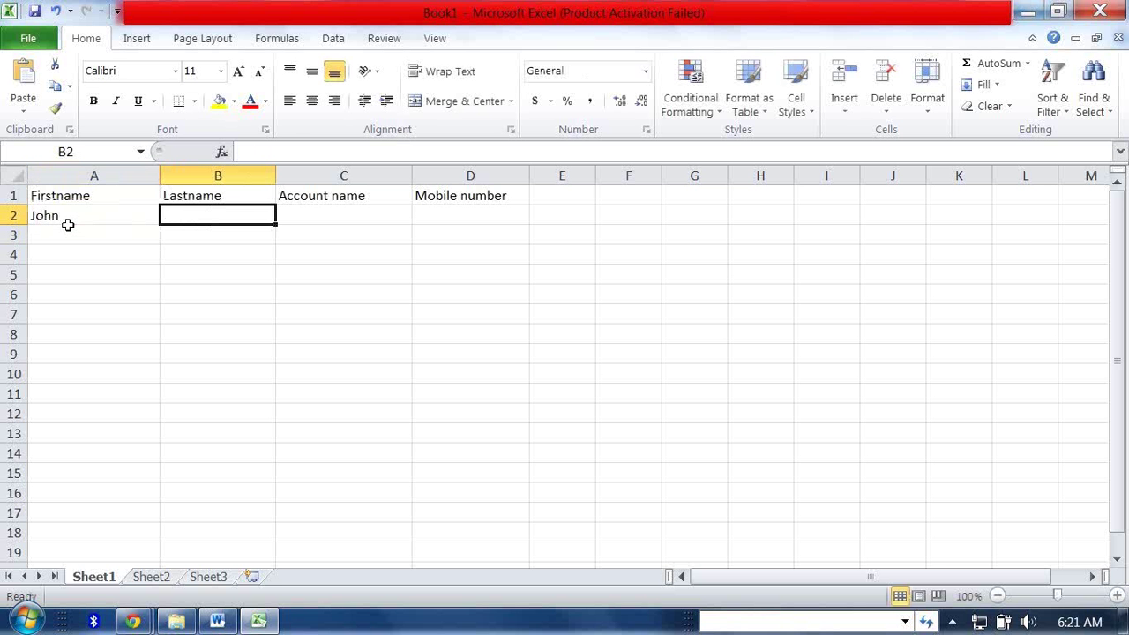
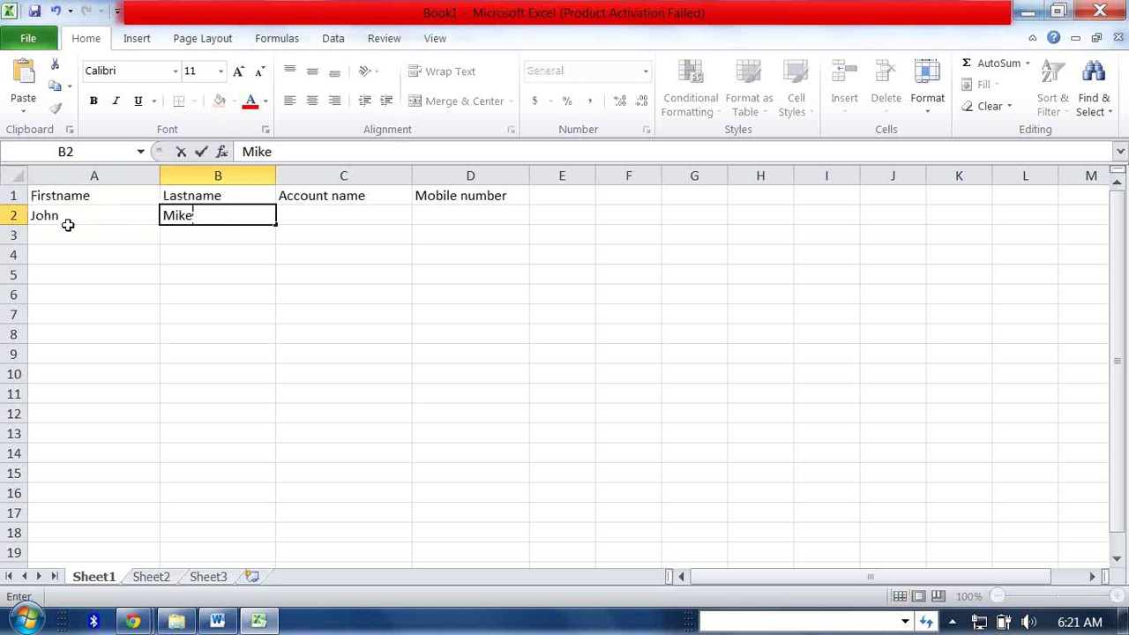
key(Tab)
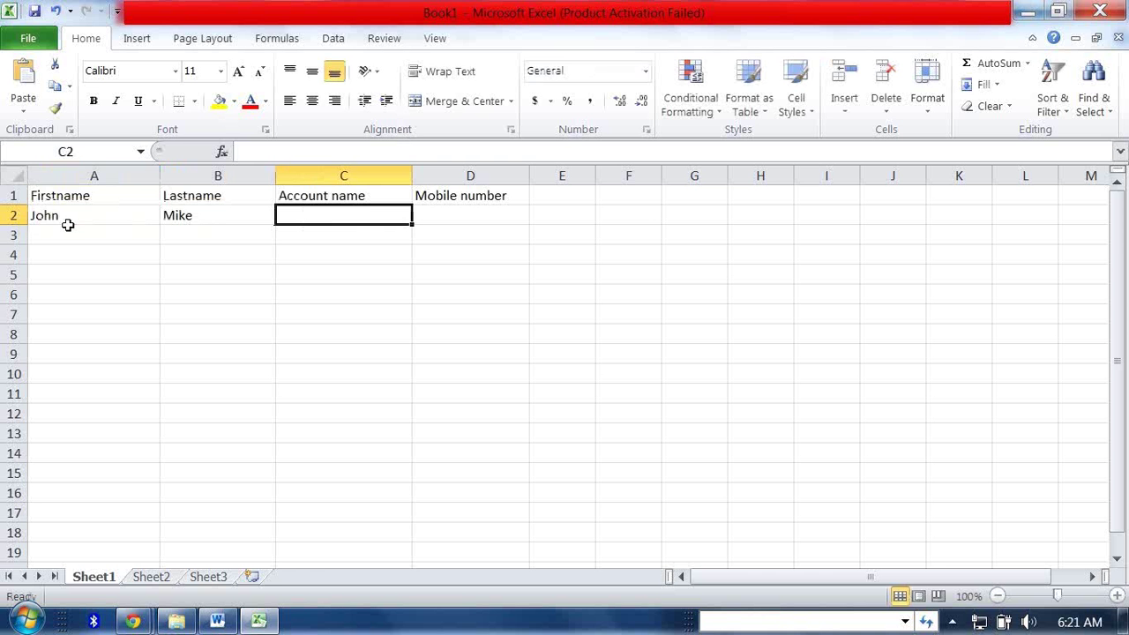
text(Accenture)
key(Tab)
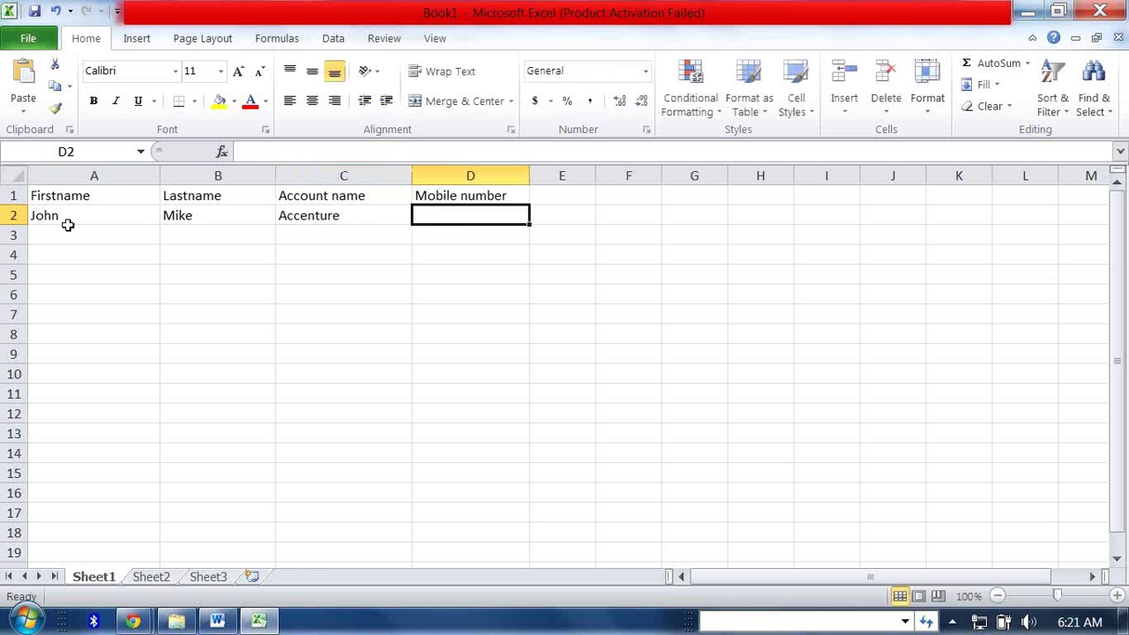
text(987)
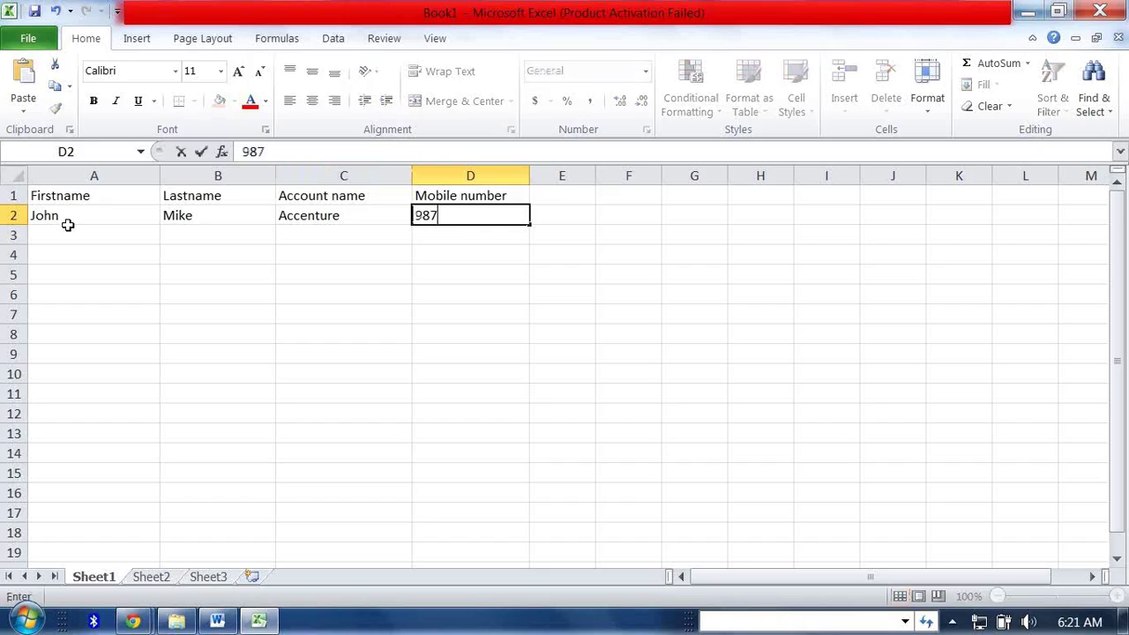
text(550126)
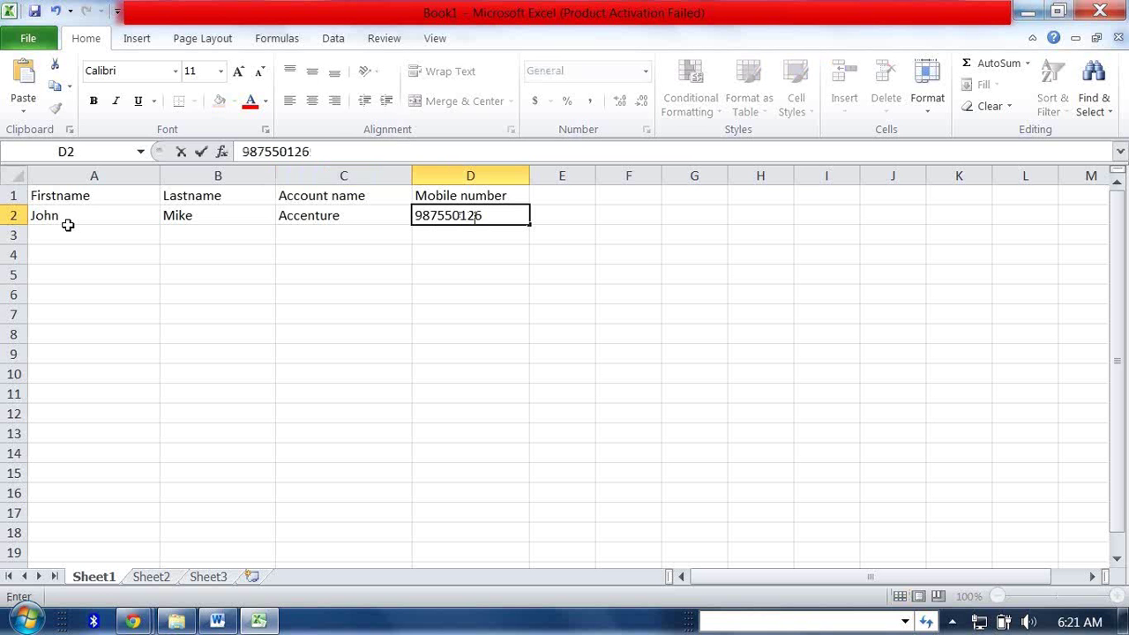
key(Return)
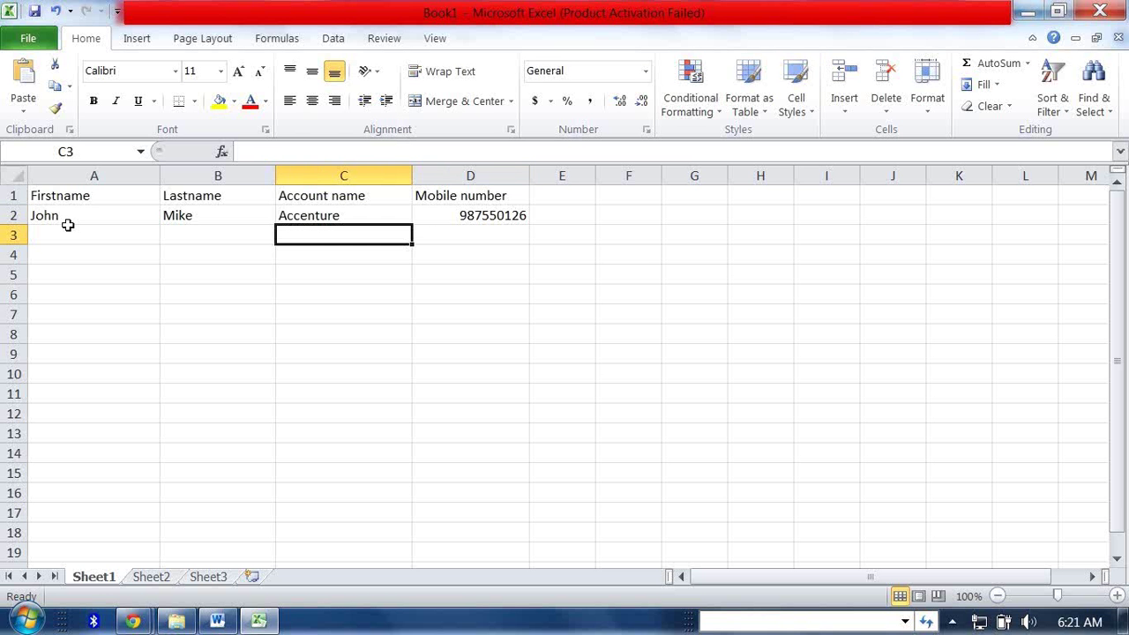
Step: Fill row 3 with the second contact's names, account Accenture and a mobile number
click(69, 231)
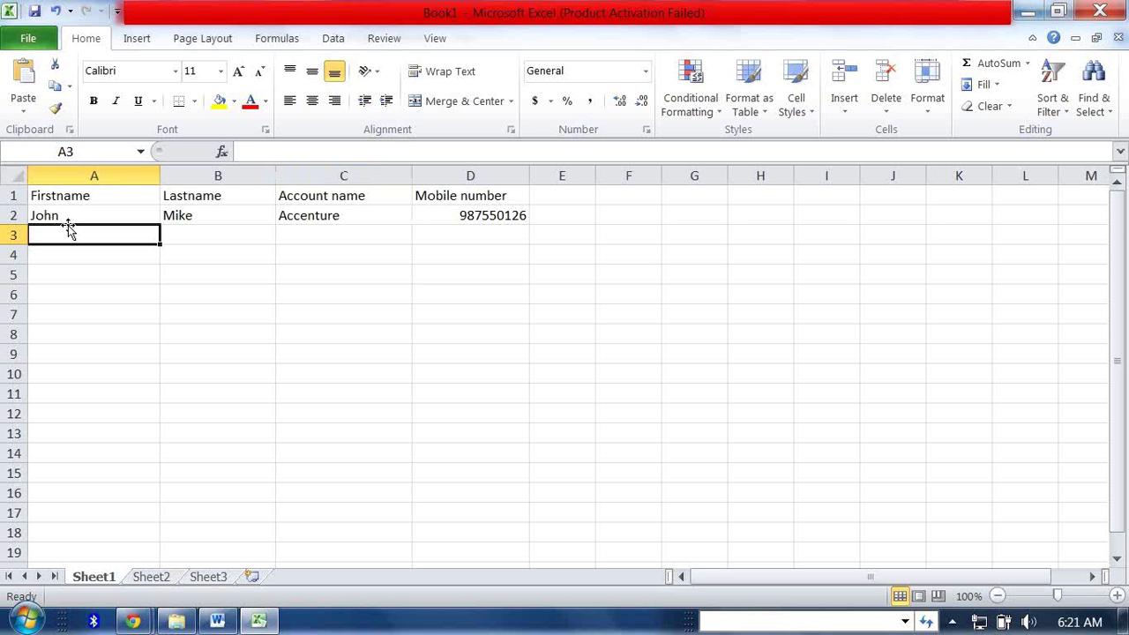
text(Shailja)
key(Tab)
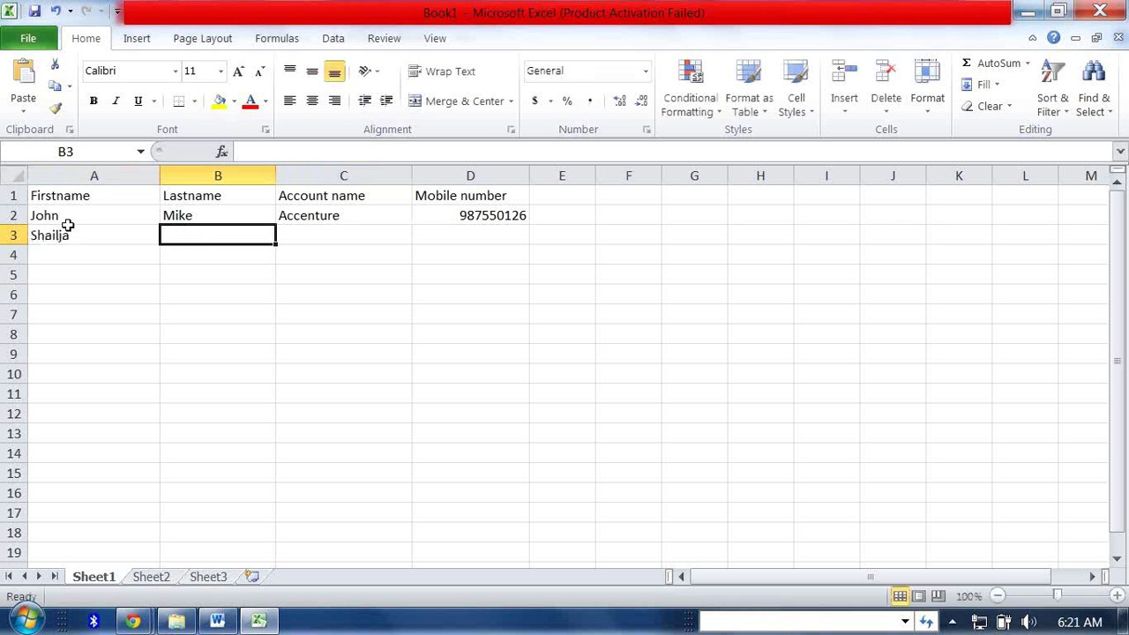
text(Shail)
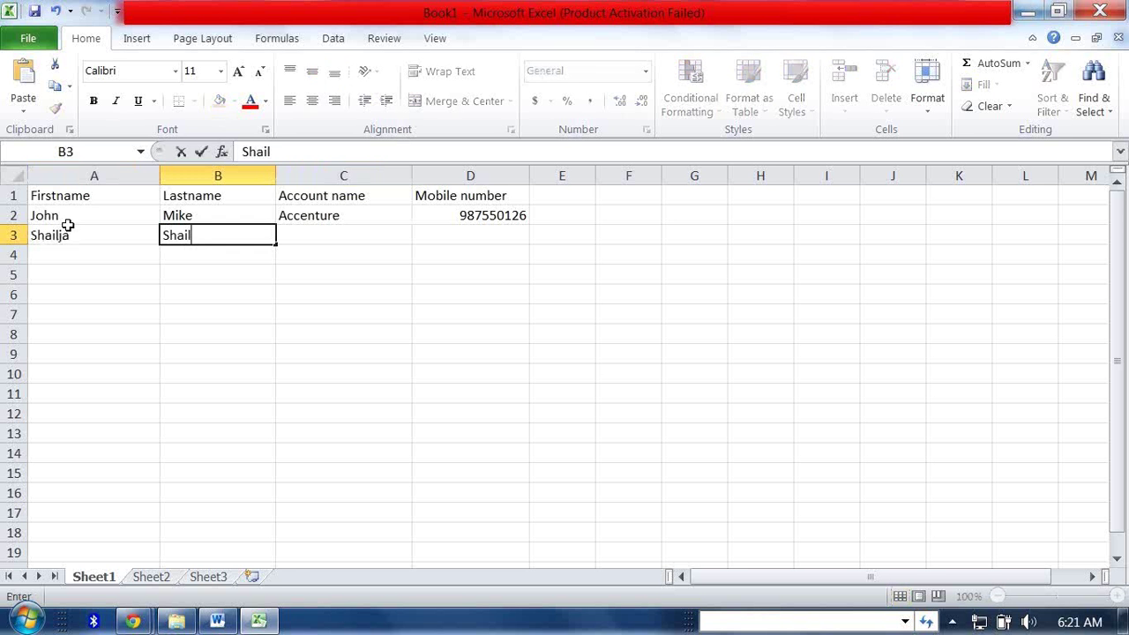
text(ja)
key(Tab)
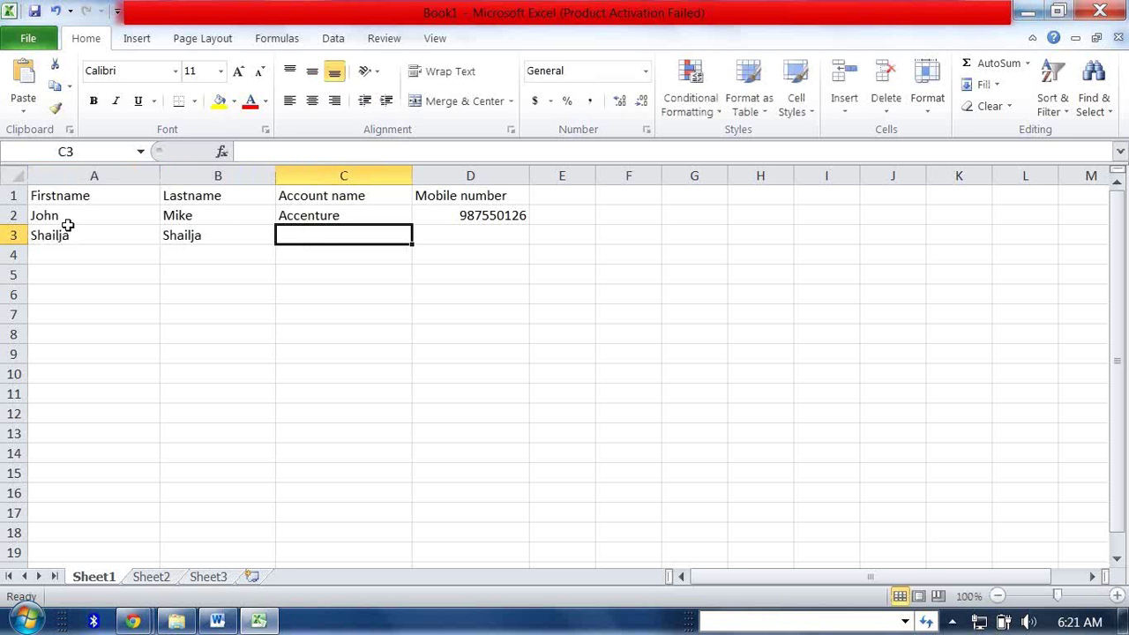
text(Accenture)
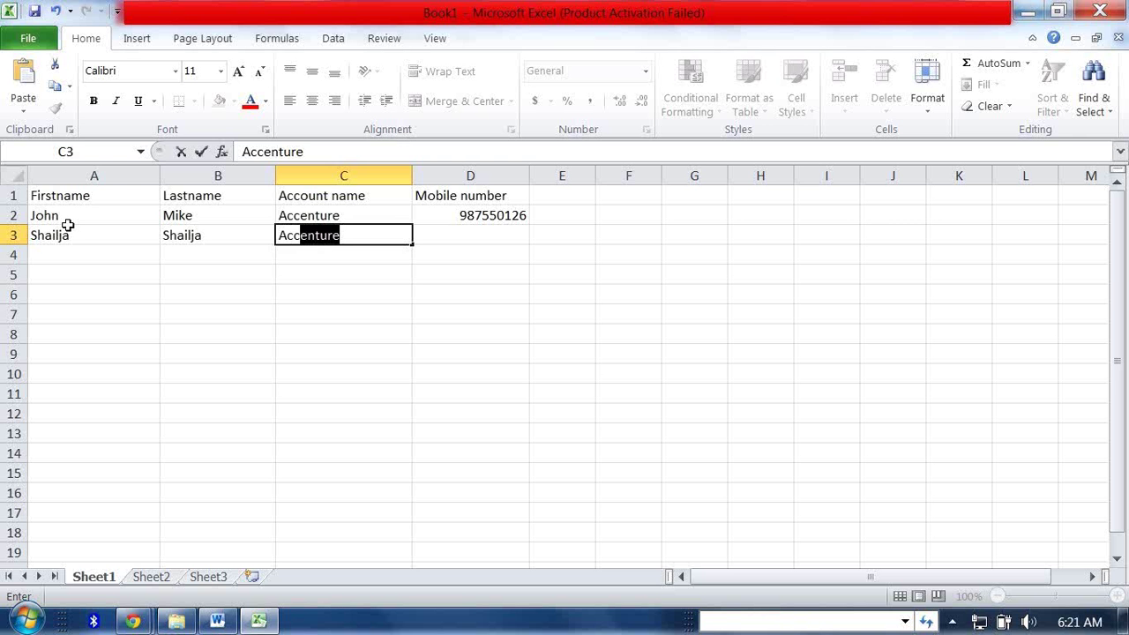
key(Tab)
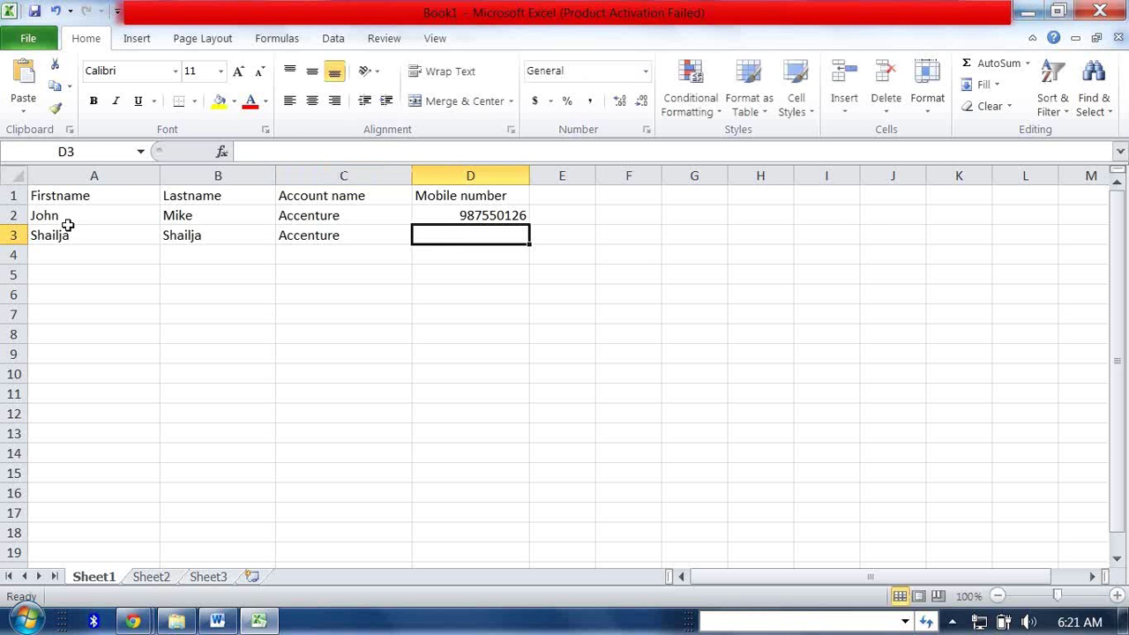
text(879546211)
key(Tab)
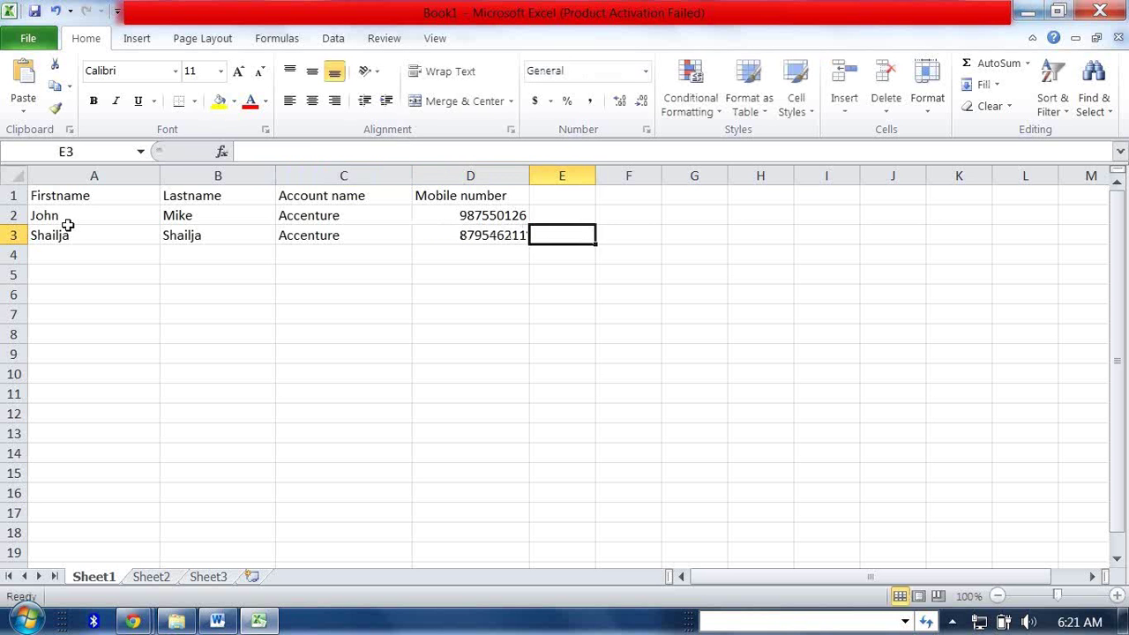
key(Return)
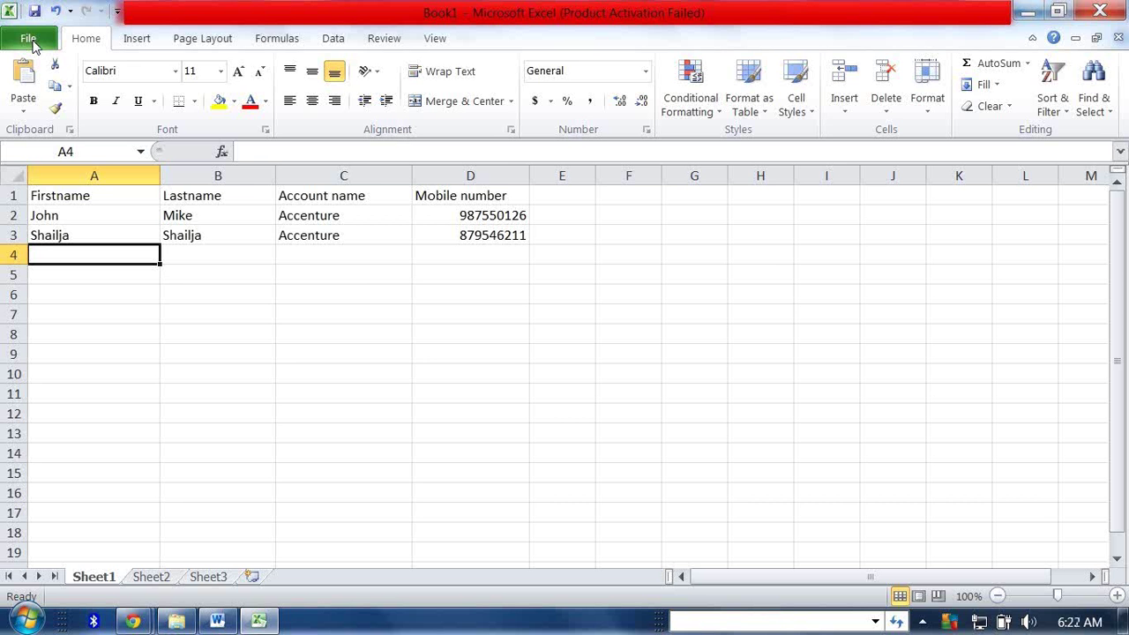
Step: Save the sheet to the Desktop as 'import file' in CSV (Comma delimited) format, keeping only the active sheet
click(30, 40)
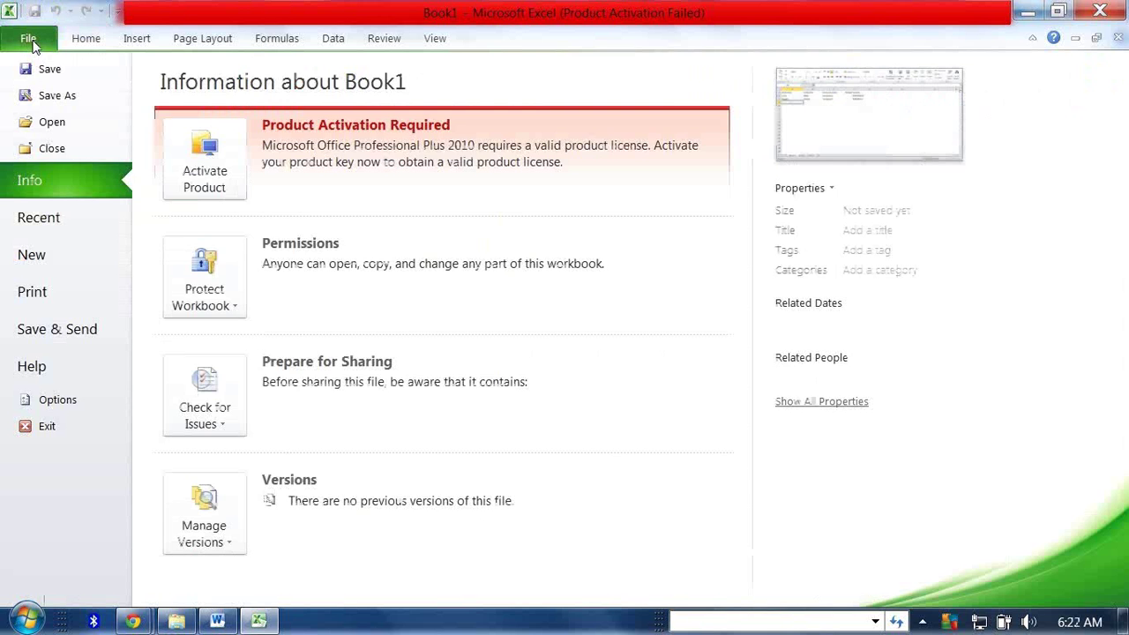
click(33, 46)
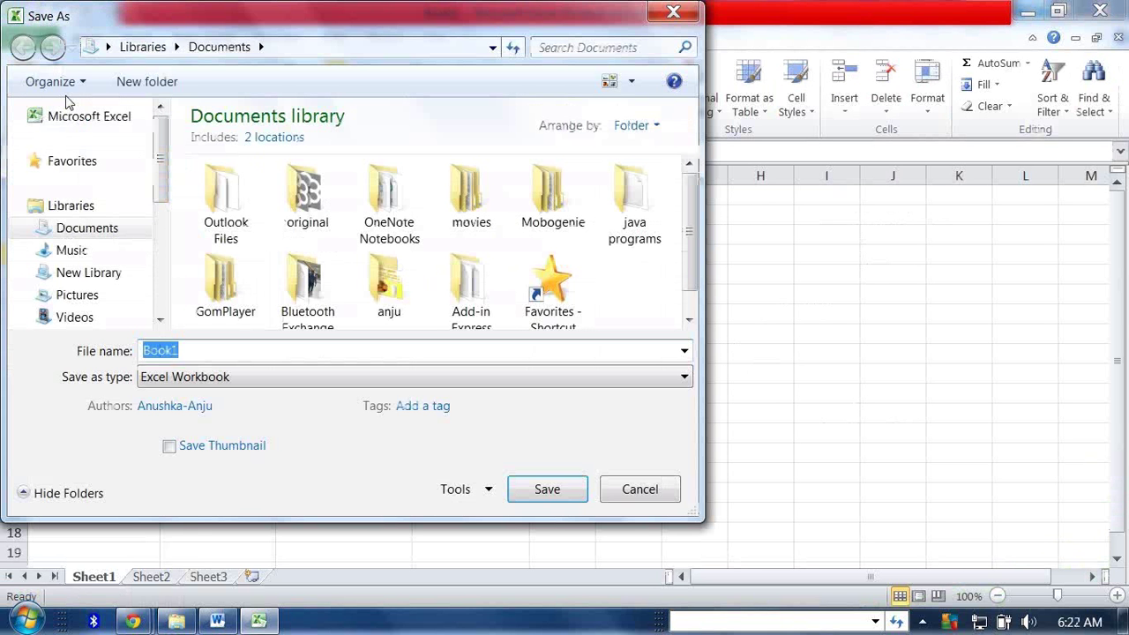
click(492, 50)
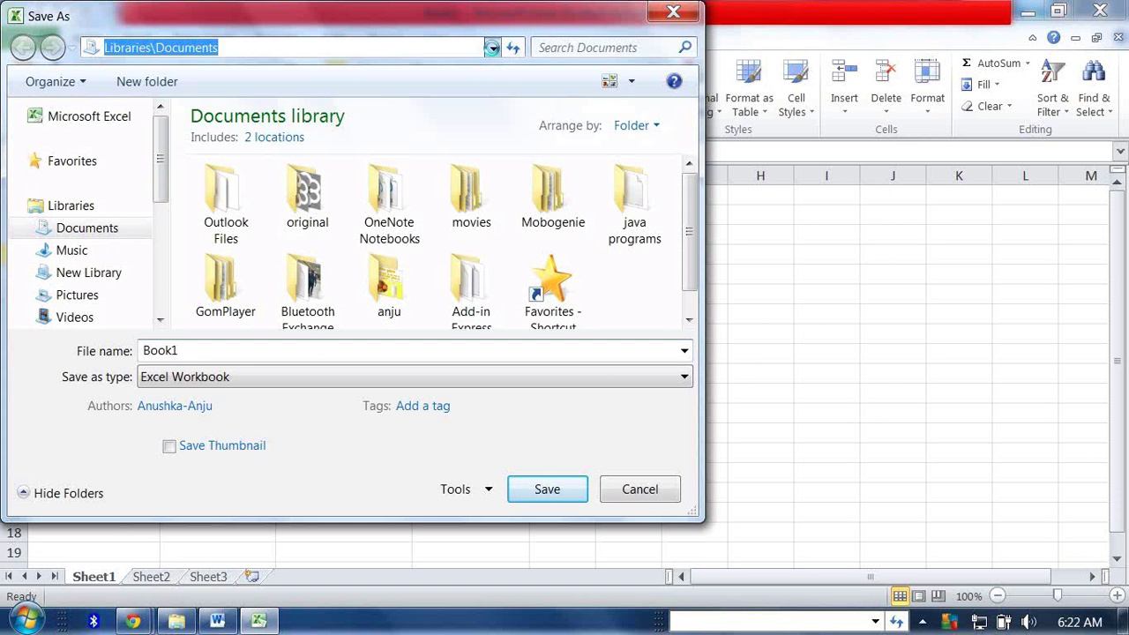
click(491, 47)
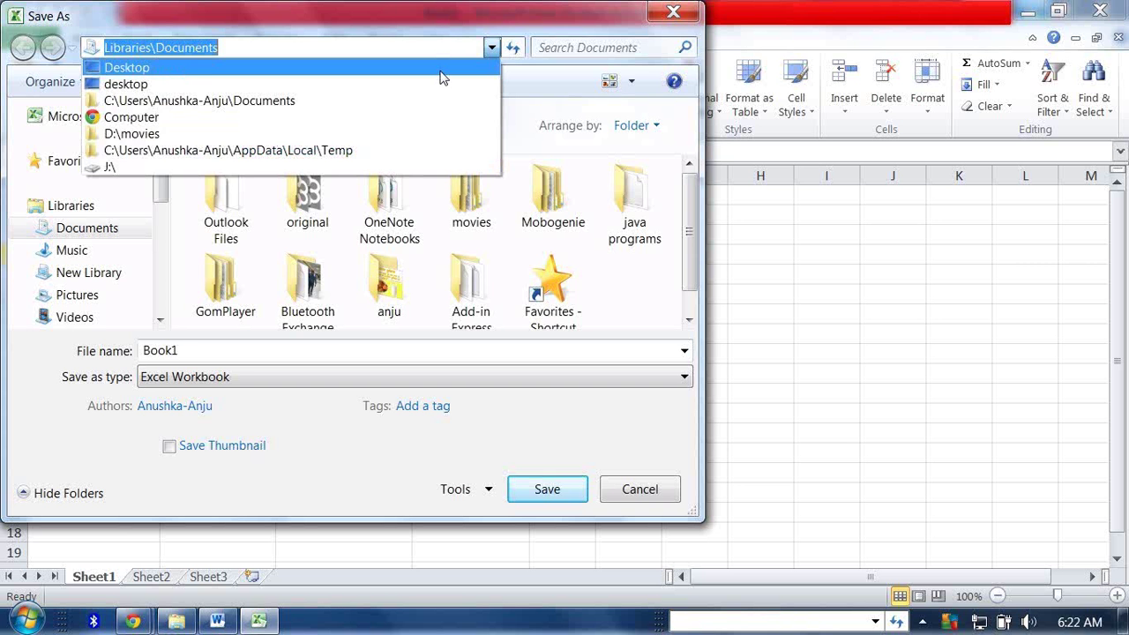
click(440, 69)
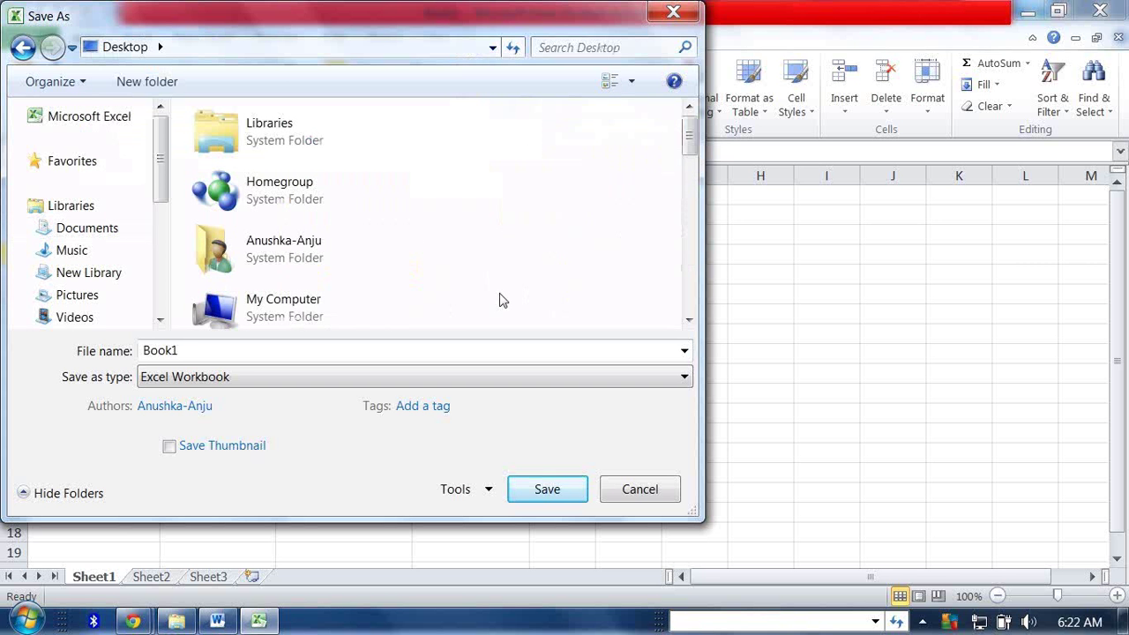
double_click(338, 351)
text(import file)
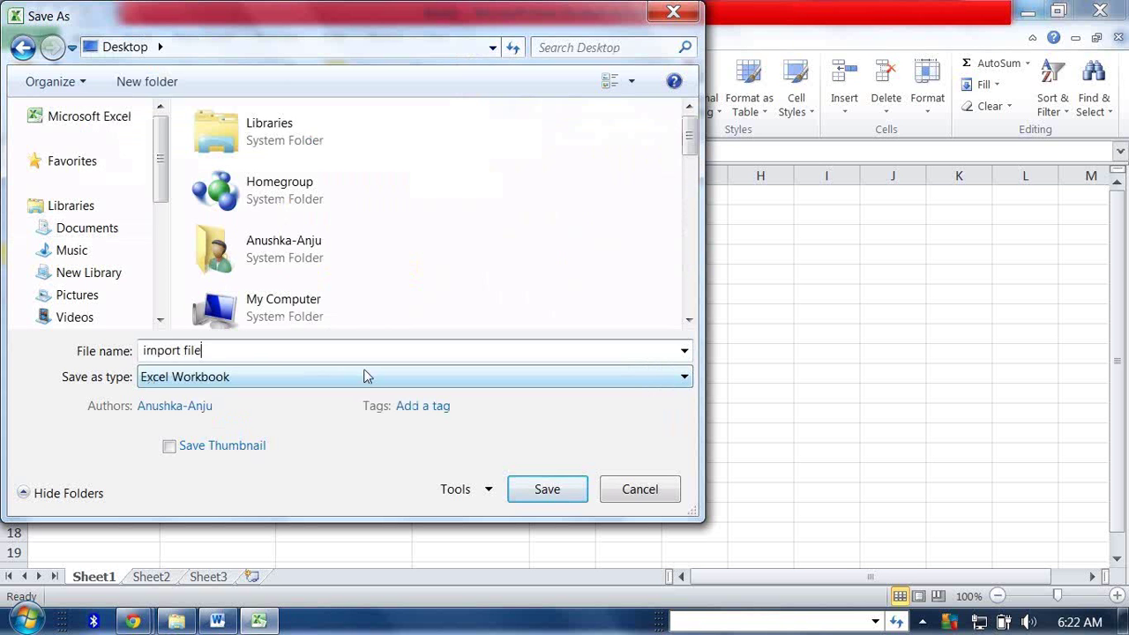
click(367, 377)
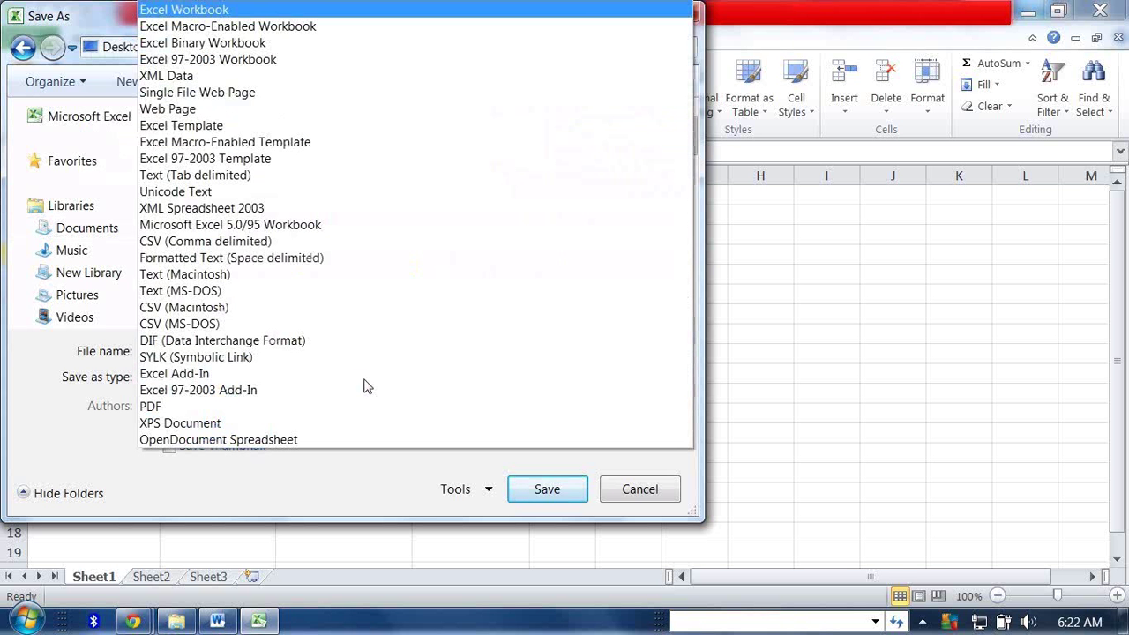
click(273, 243)
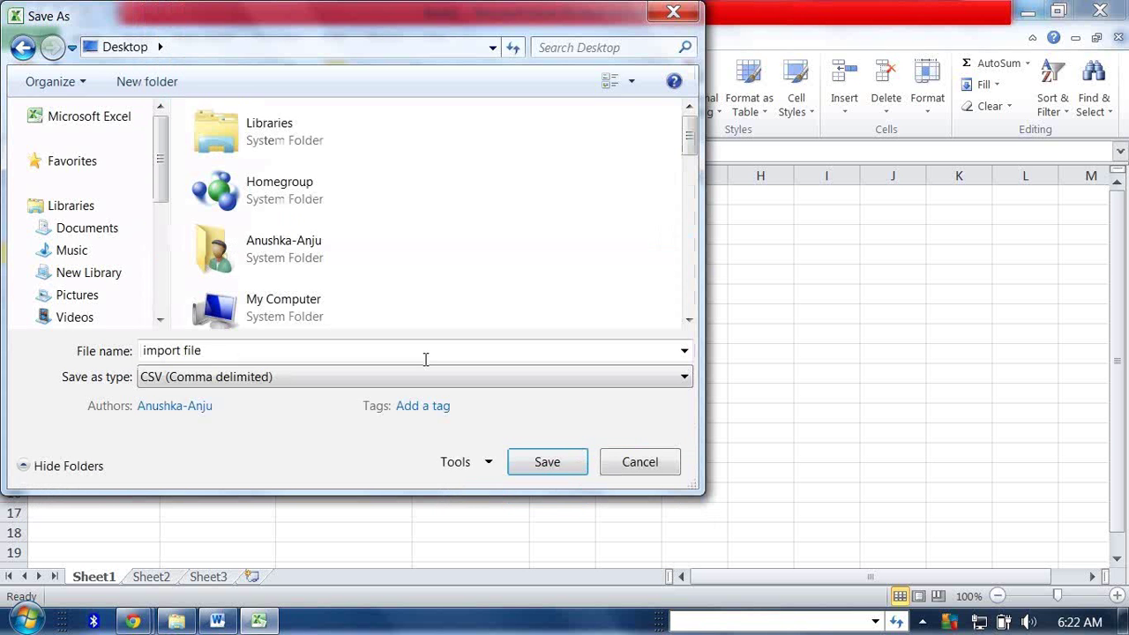
click(547, 462)
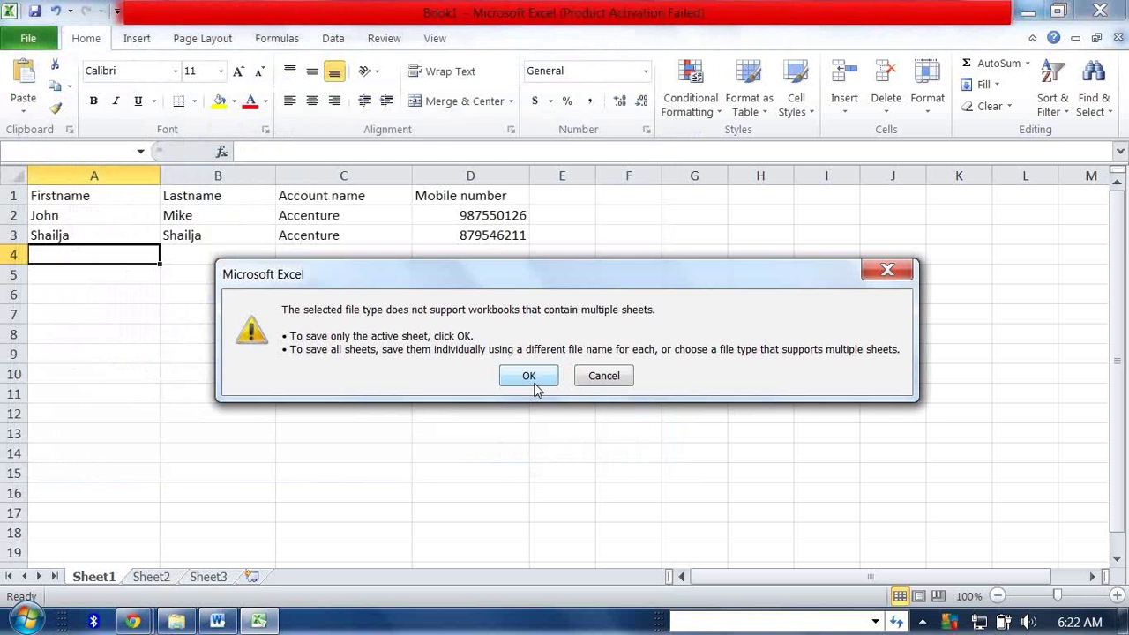
click(529, 378)
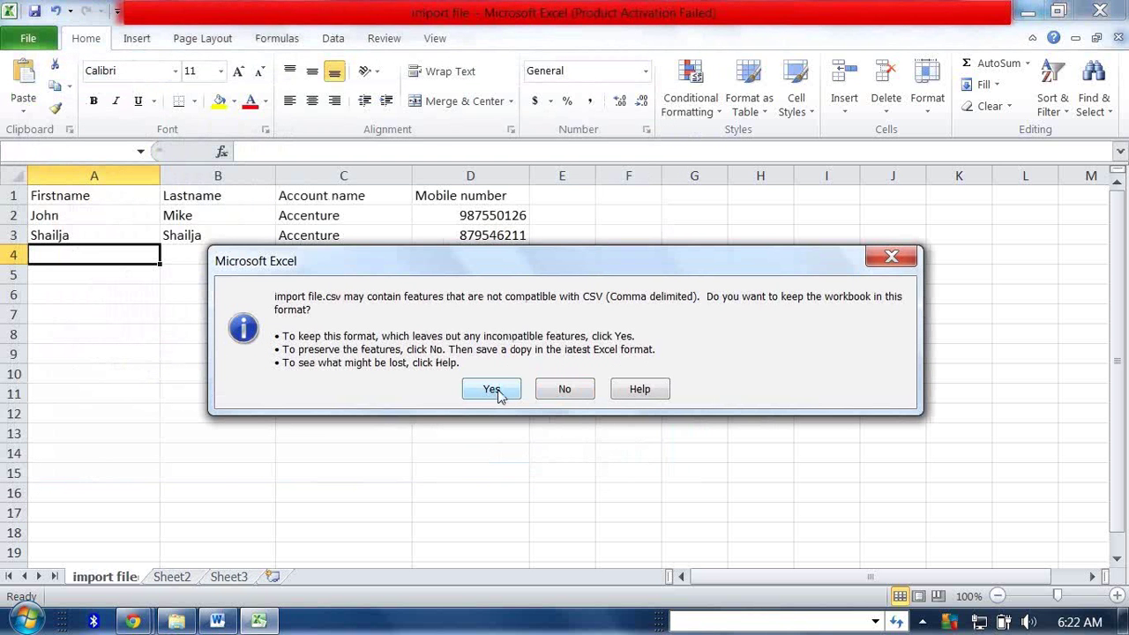
click(491, 389)
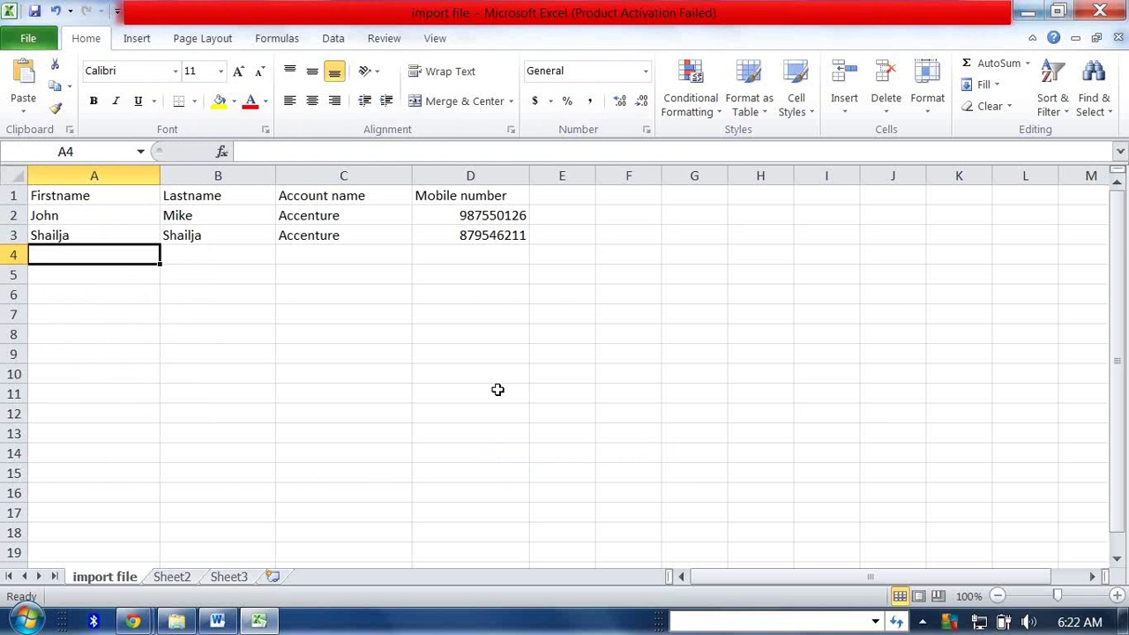
Step: Close the workbook, replacing import file.csv on the Desktop, and return to the Salesforce New Contact window
click(1100, 13)
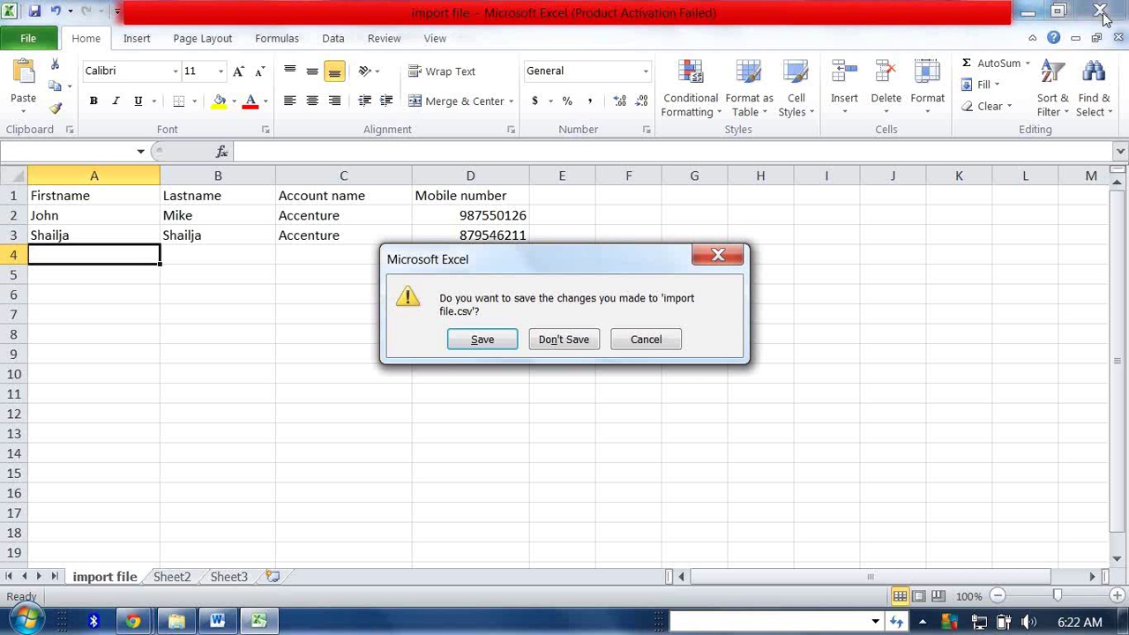
click(482, 340)
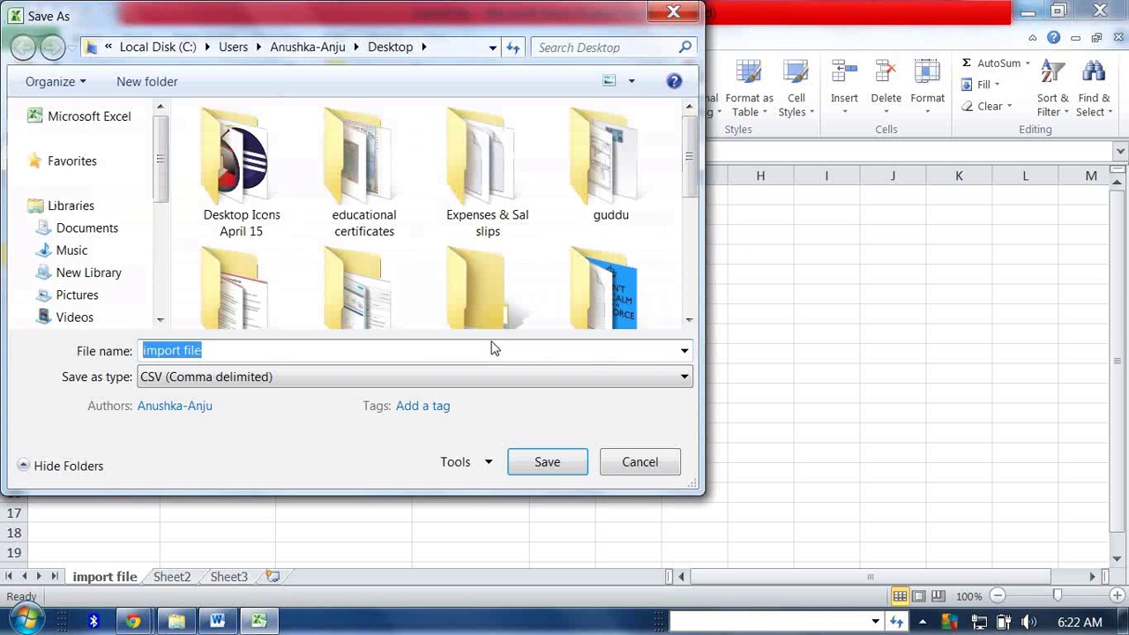
click(493, 50)
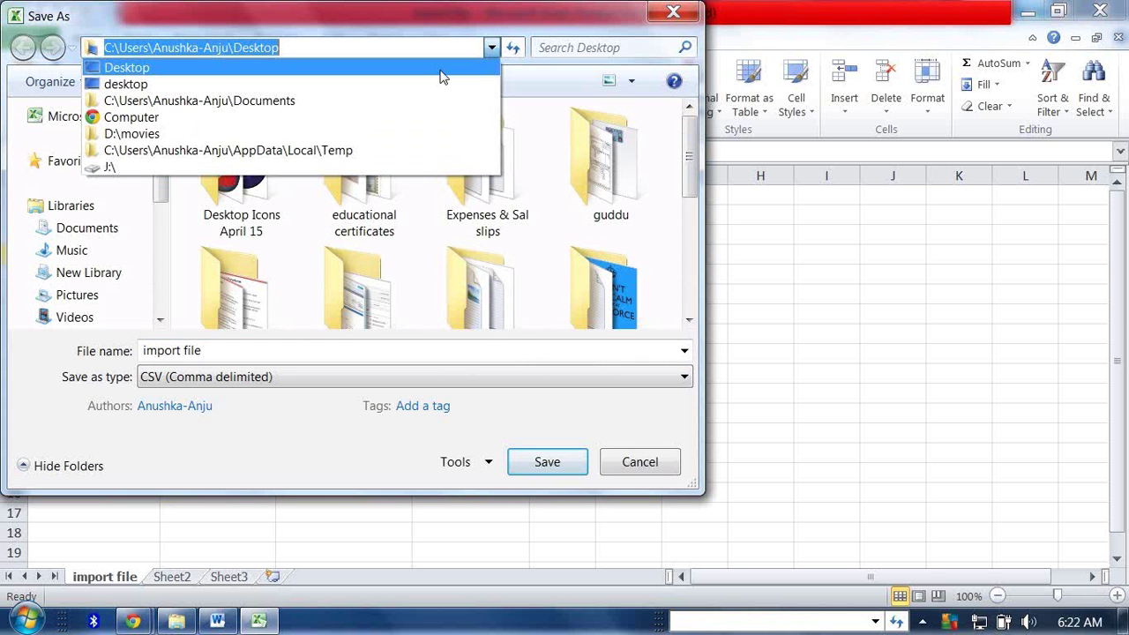
click(440, 72)
click(268, 182)
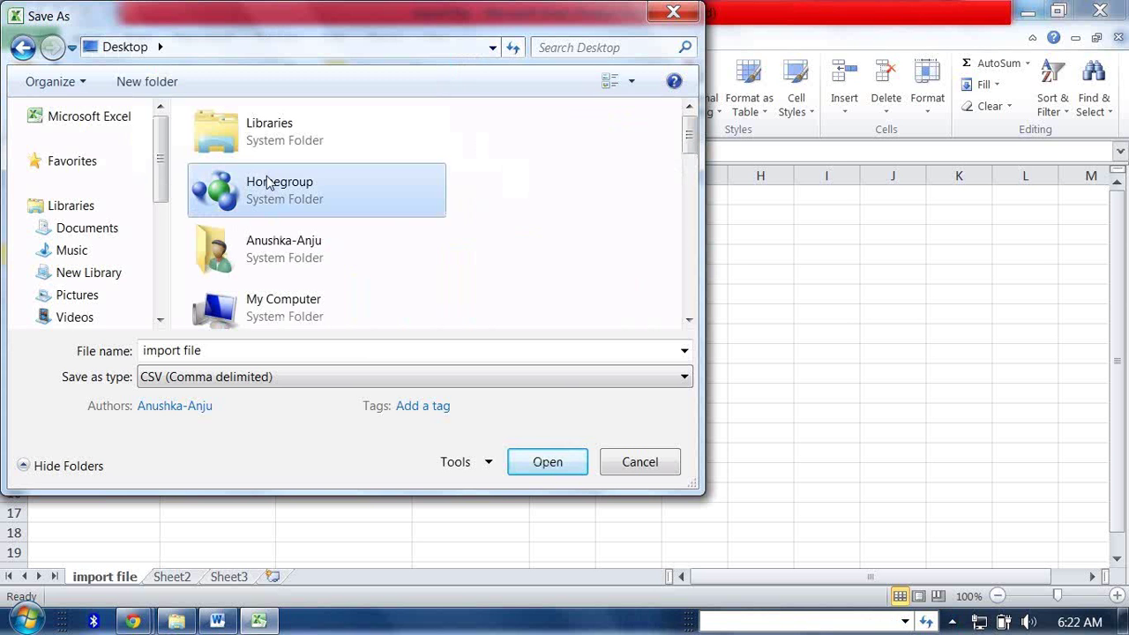
key(i)
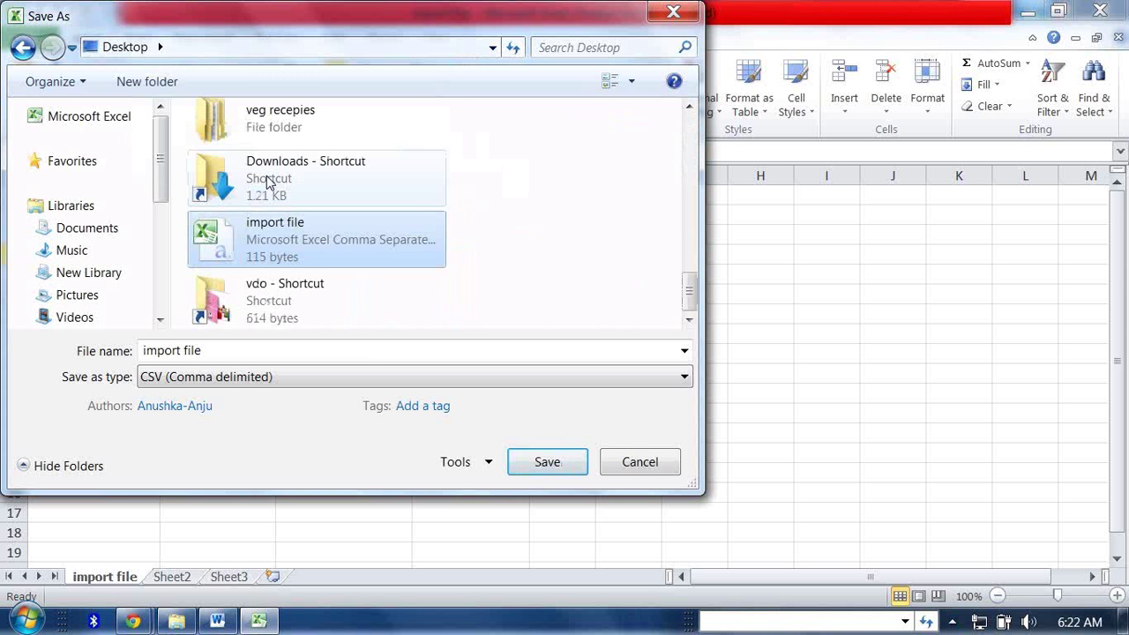
key(Return)
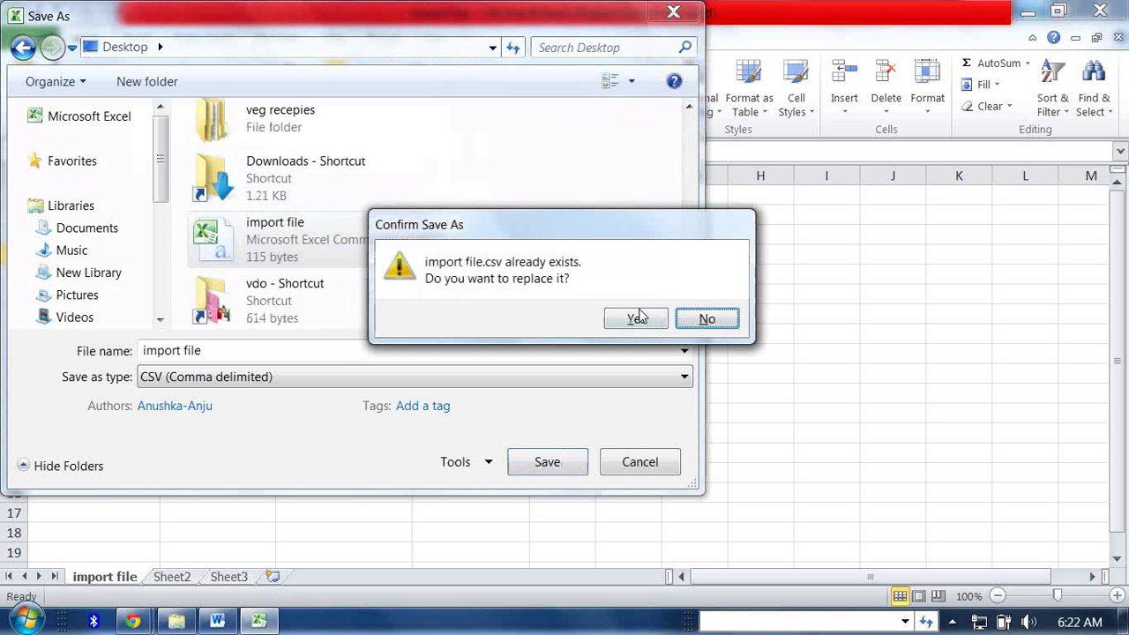
click(637, 318)
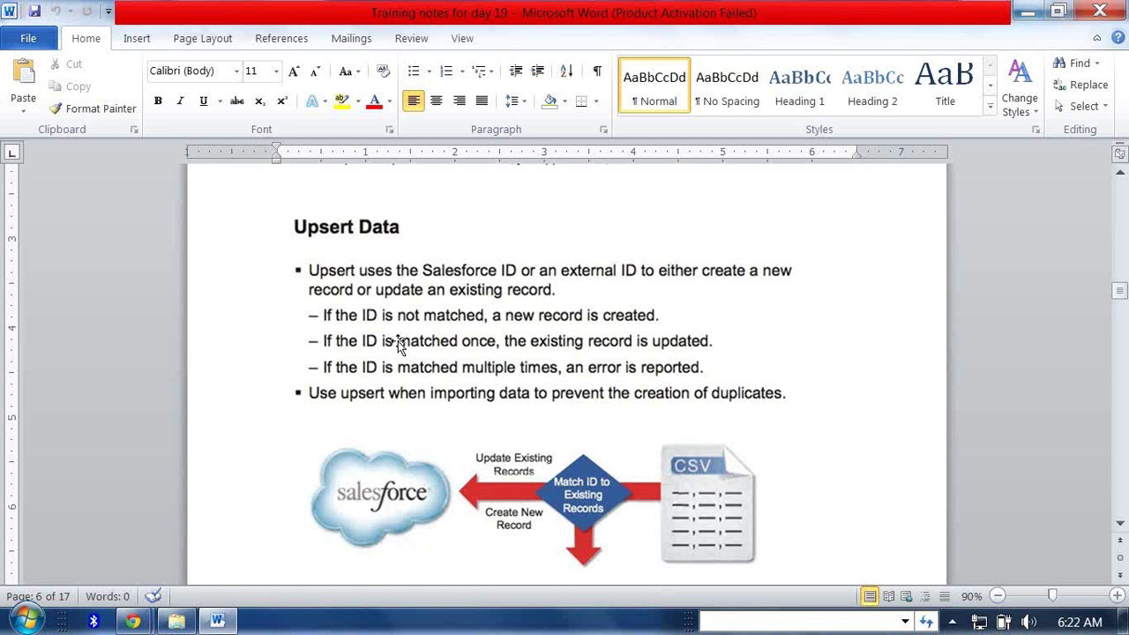
click(132, 622)
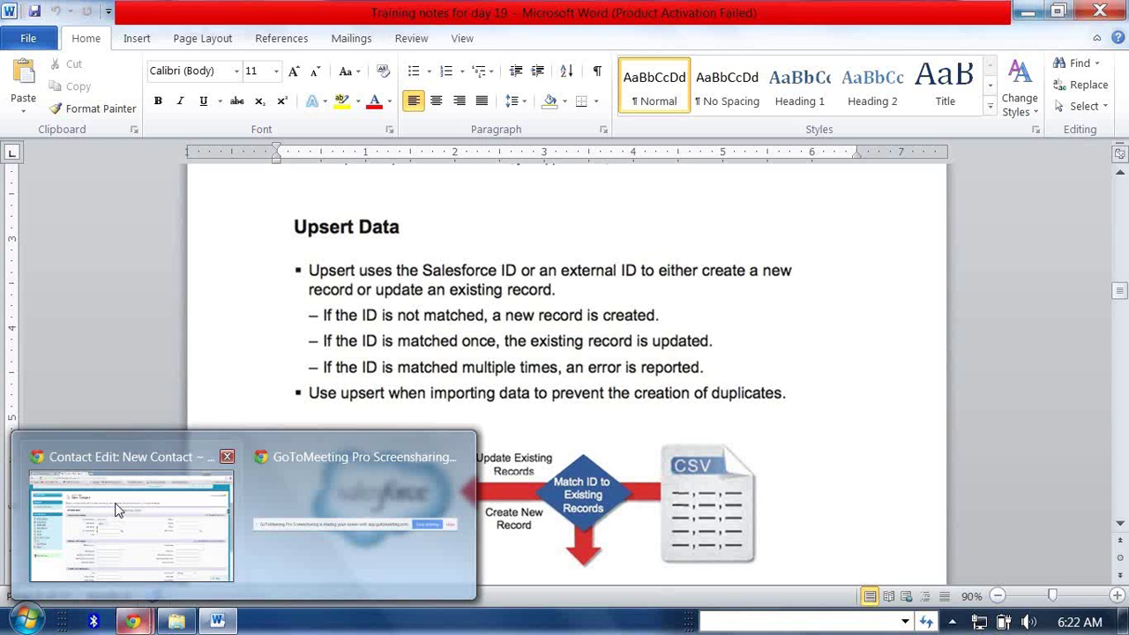
click(117, 510)
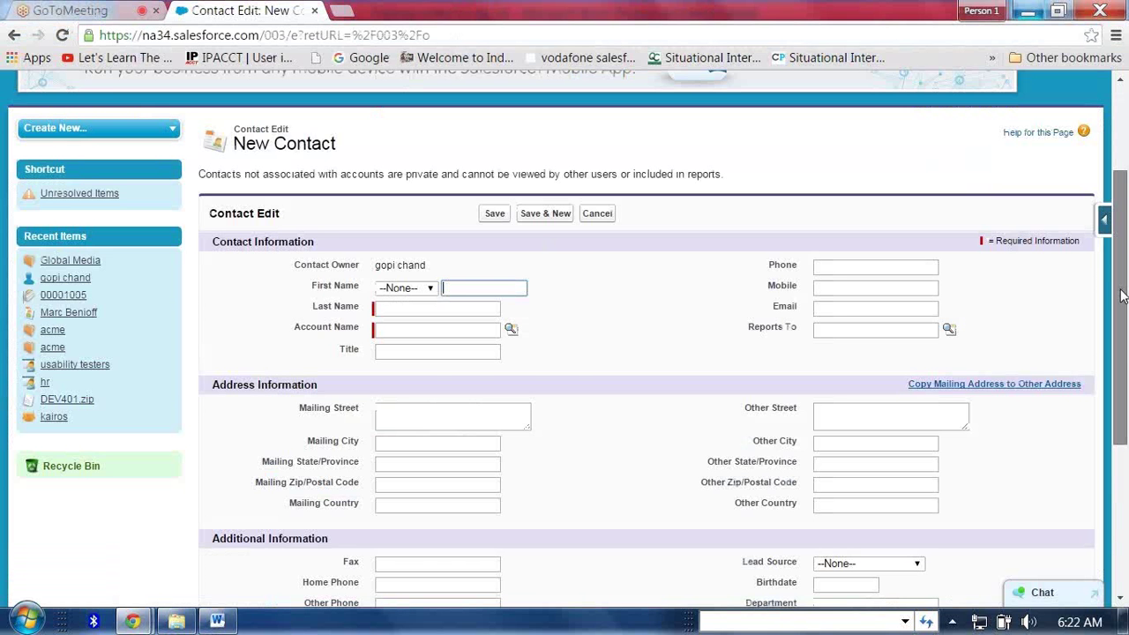
Step: Go from the top of the New Contact page to the Salesforce Setup area
scroll(1122, 295, up, 2)
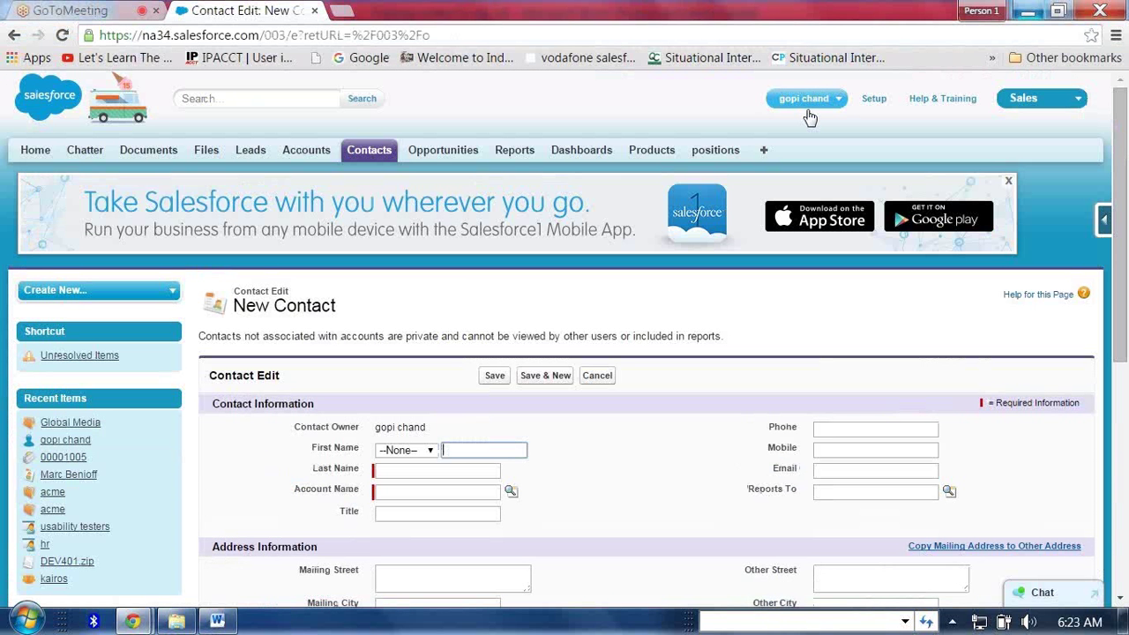
click(879, 101)
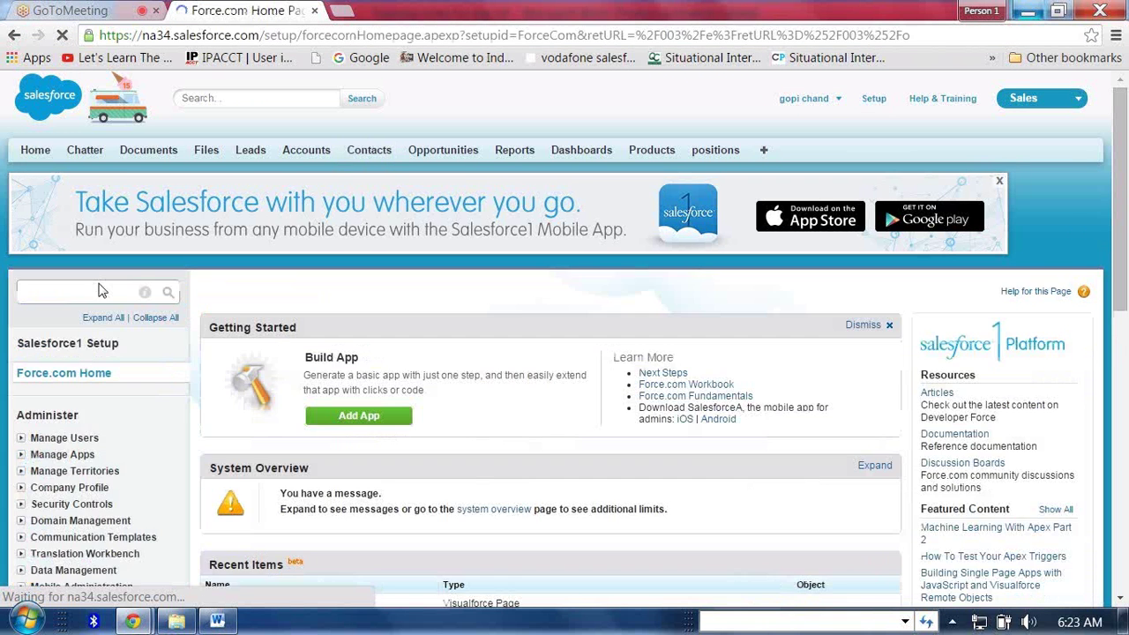
click(89, 292)
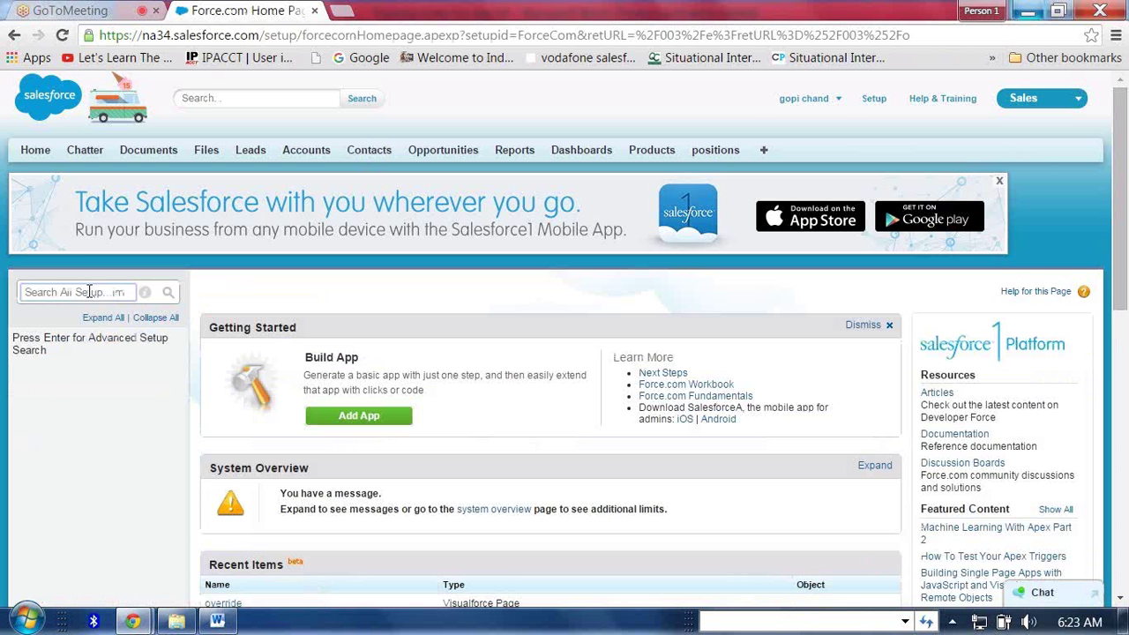
Step: Clear Quick Find and open Data Management > Import Accounts/Contacts to launch the import wizard
triple_click(89, 292)
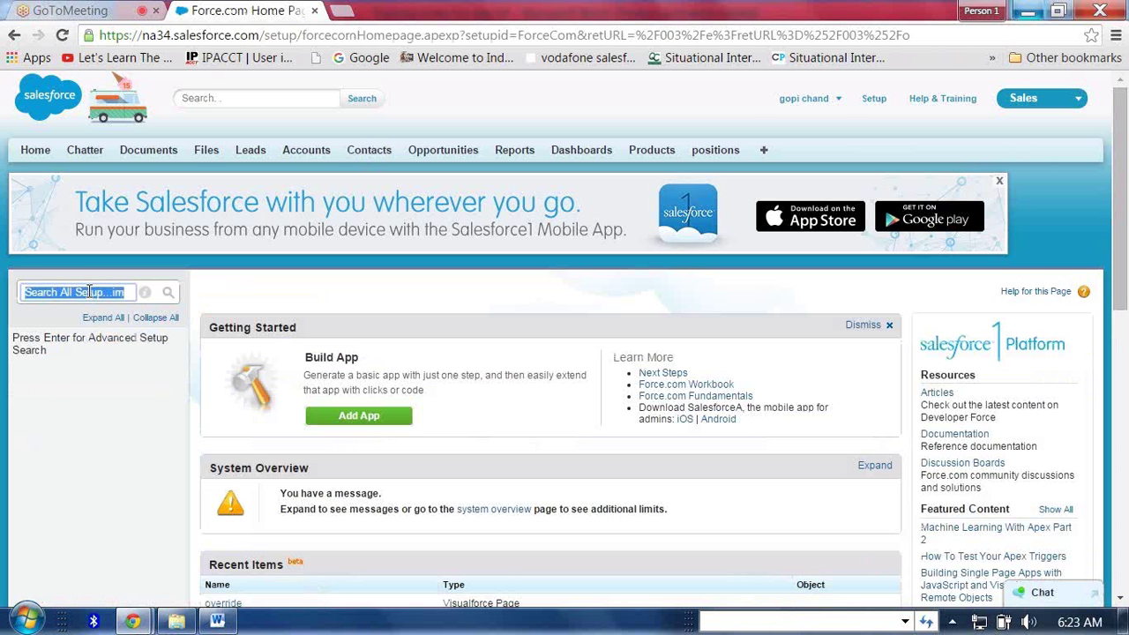
key(BackSpace)
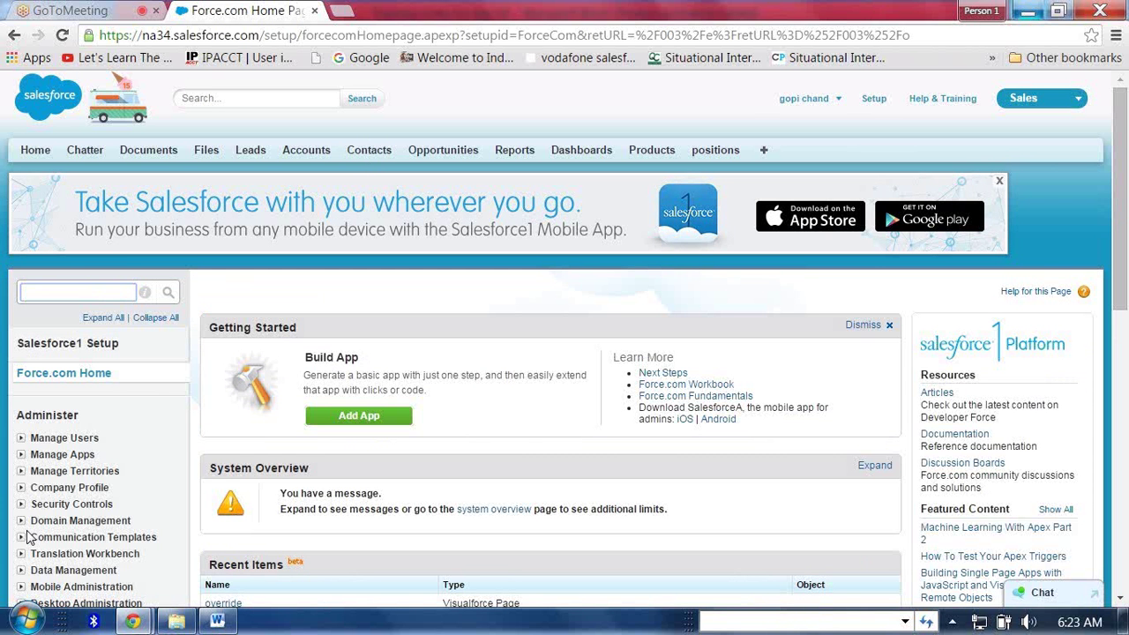
click(21, 570)
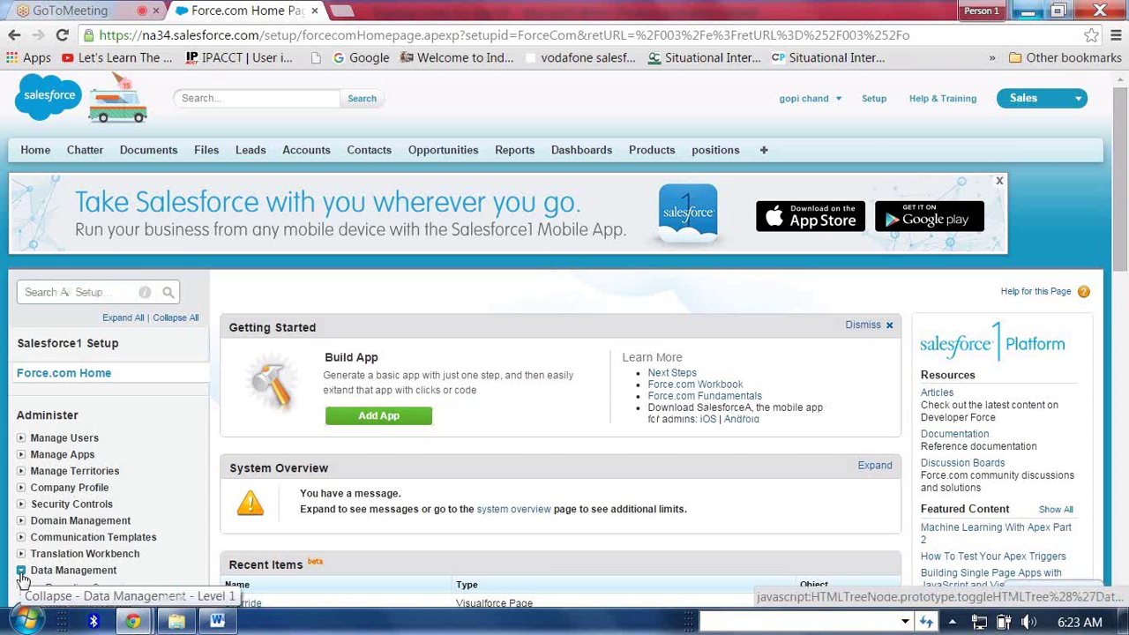
scroll(22, 579, down, 1)
click(106, 521)
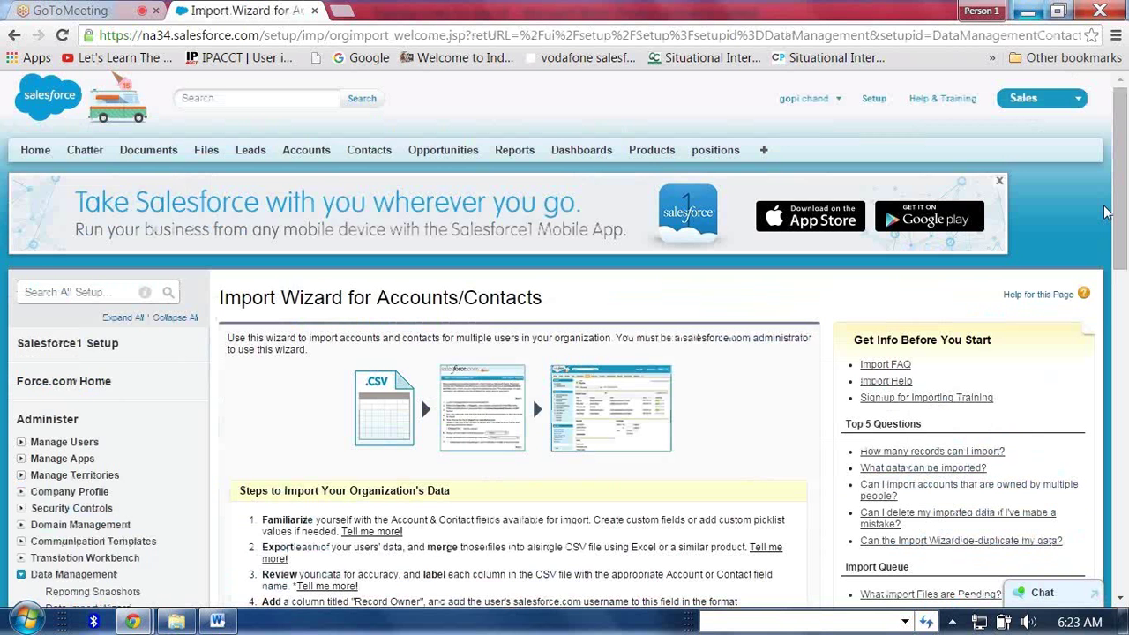
drag(1116, 211, 1115, 275)
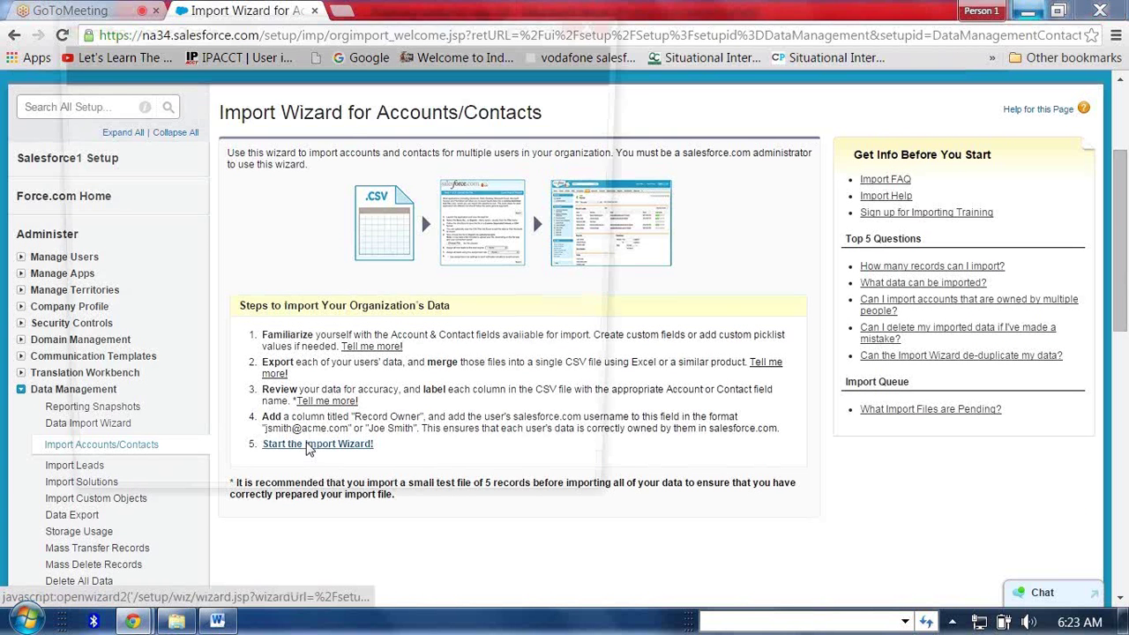
click(311, 446)
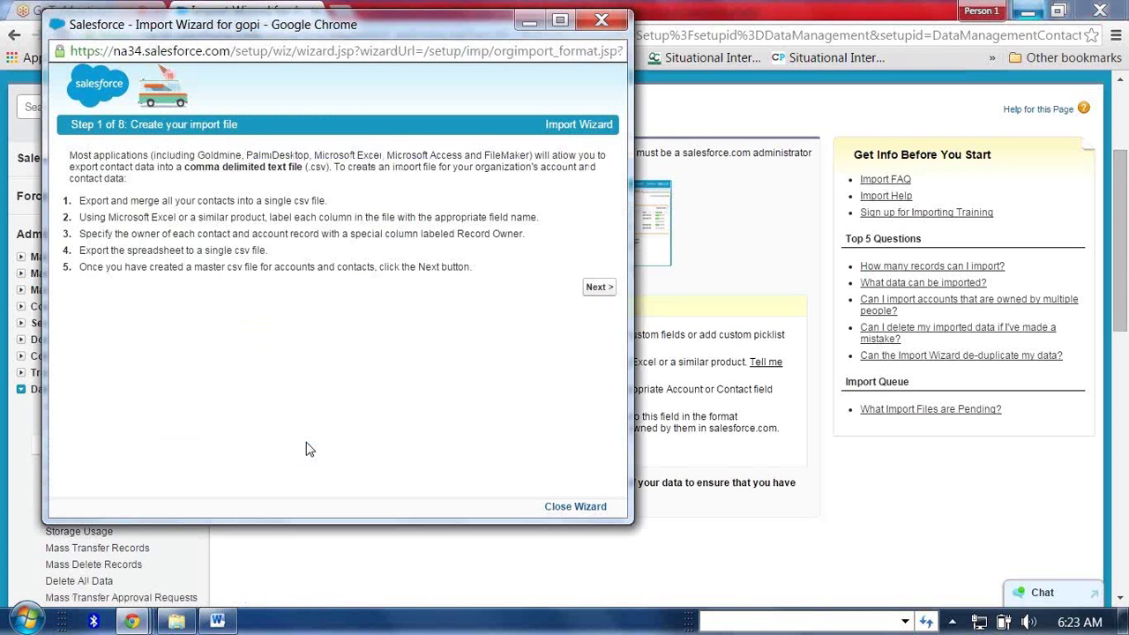
Step: Upload import file.csv from the Desktop and advance to the contact field mapping step
click(598, 288)
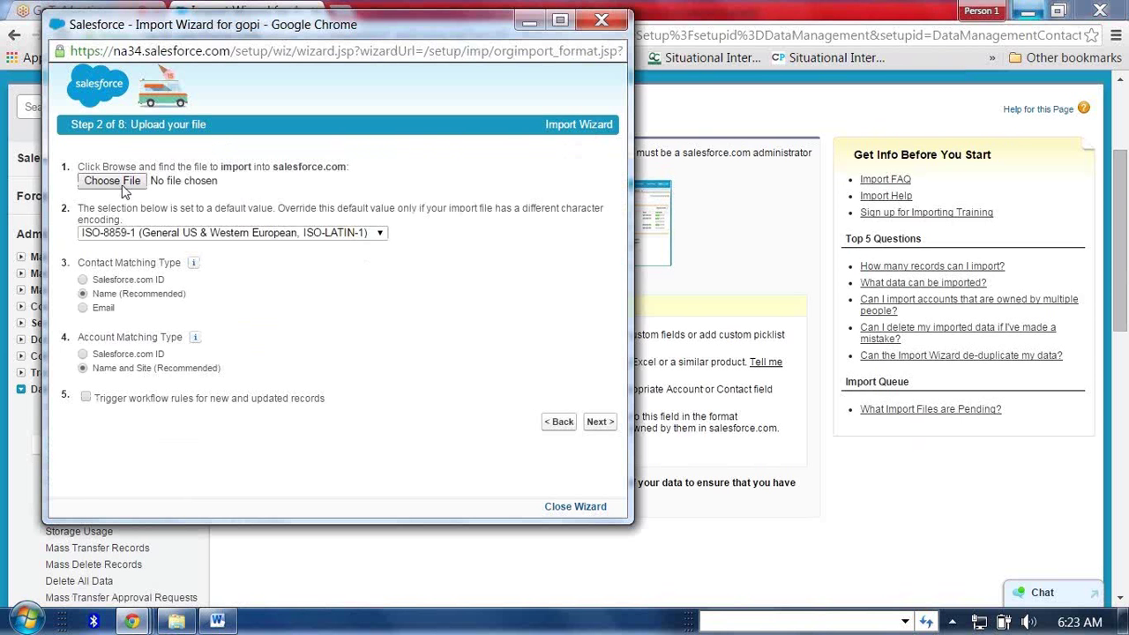
click(112, 181)
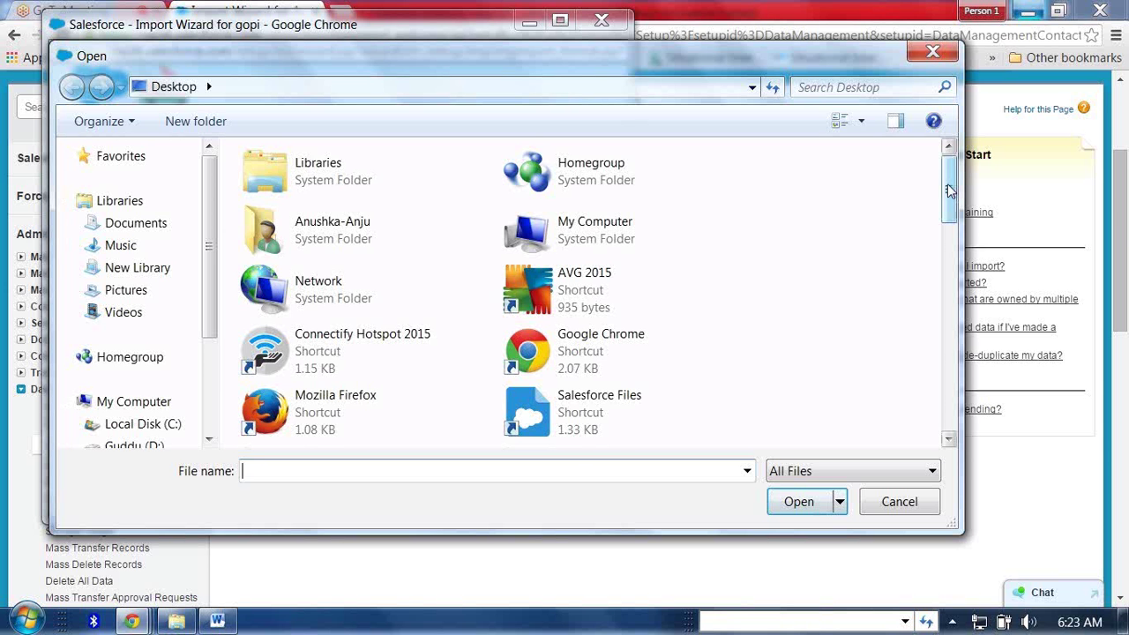
drag(949, 190, 949, 321)
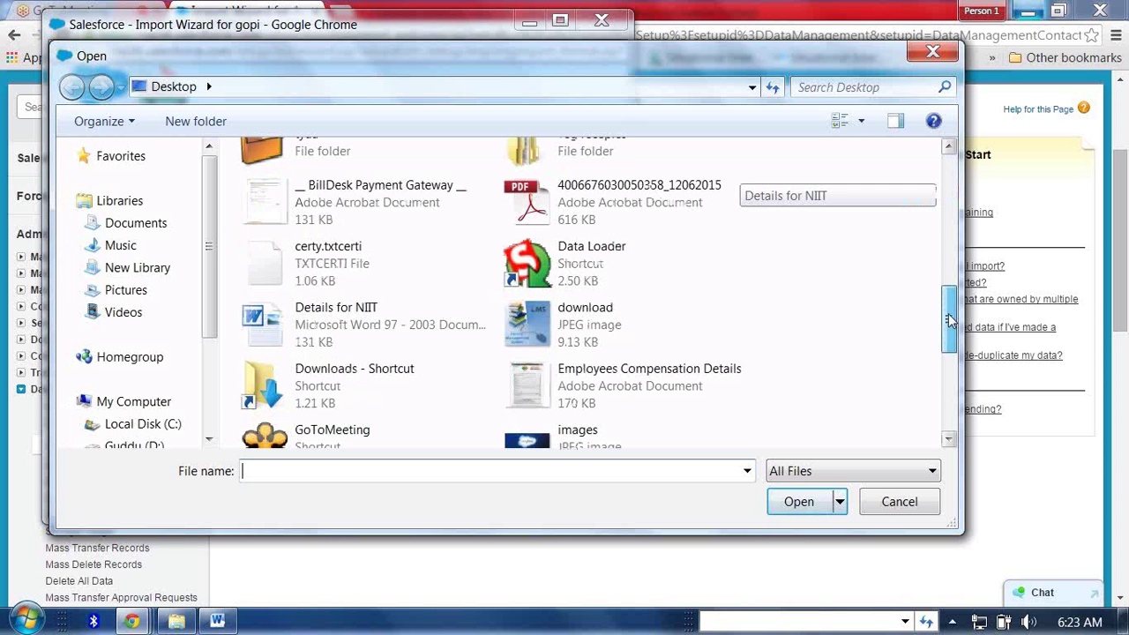
scroll(581, 306, down, 3)
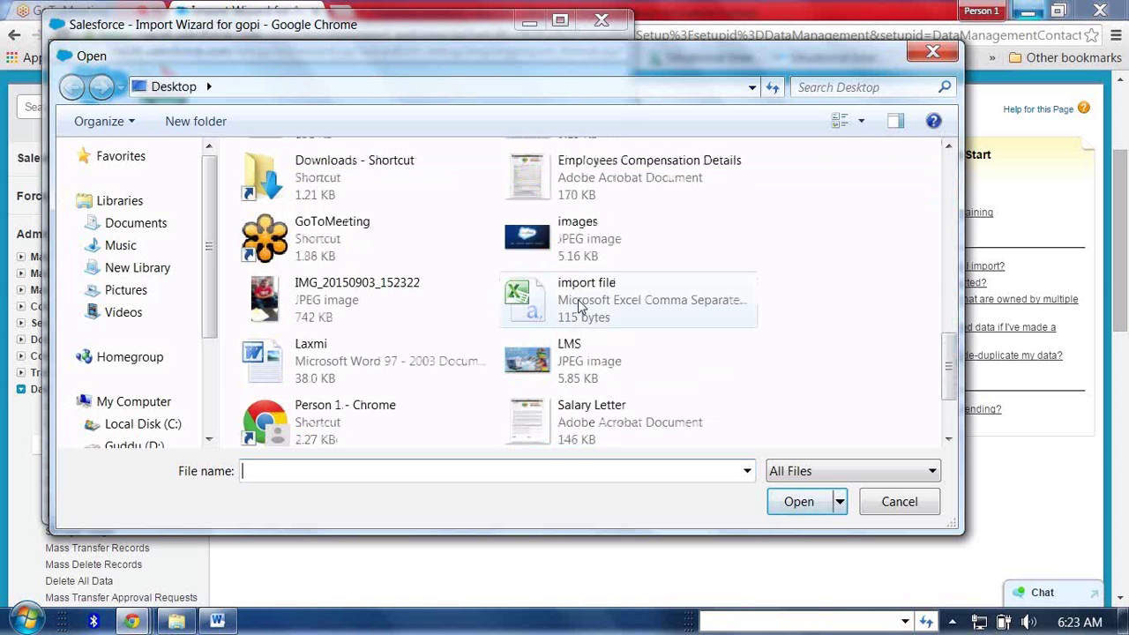
click(580, 300)
click(796, 501)
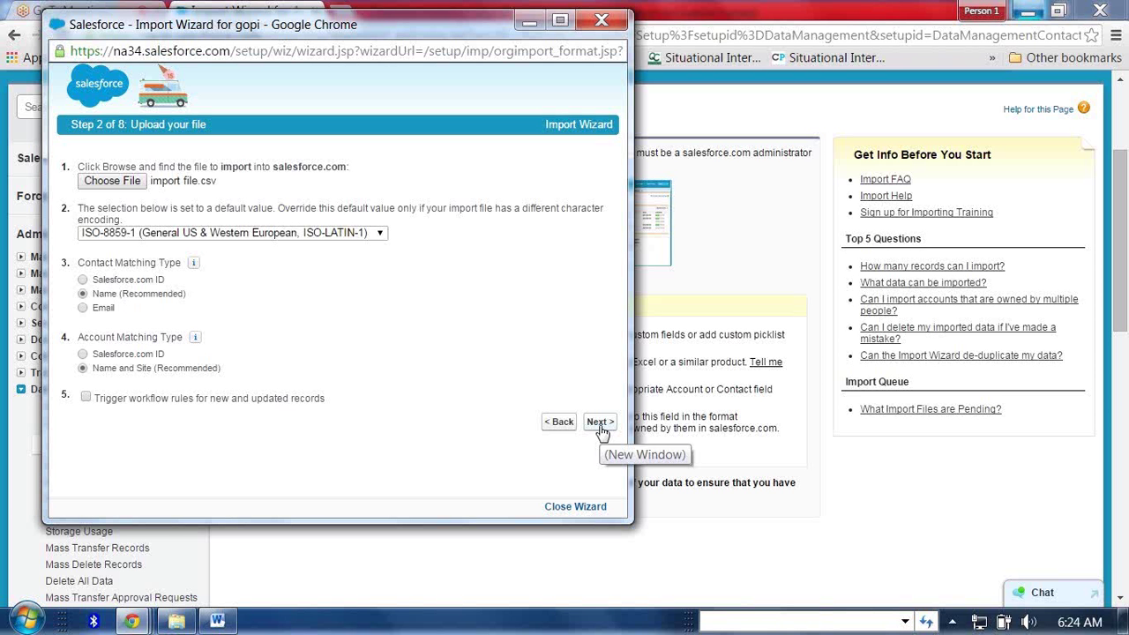
click(599, 423)
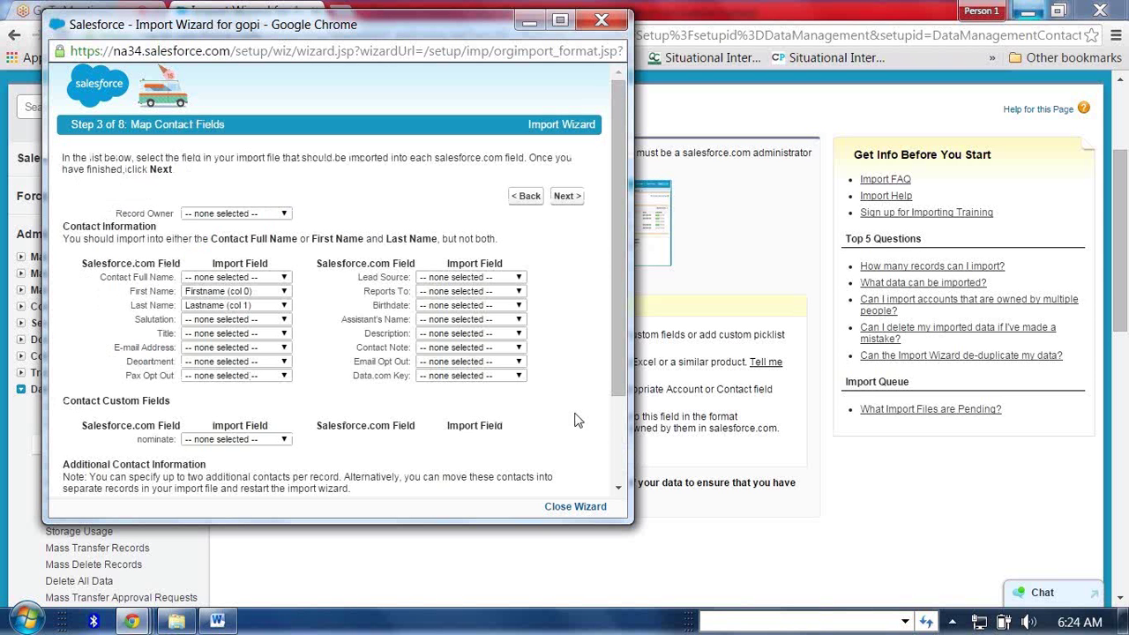
click(285, 214)
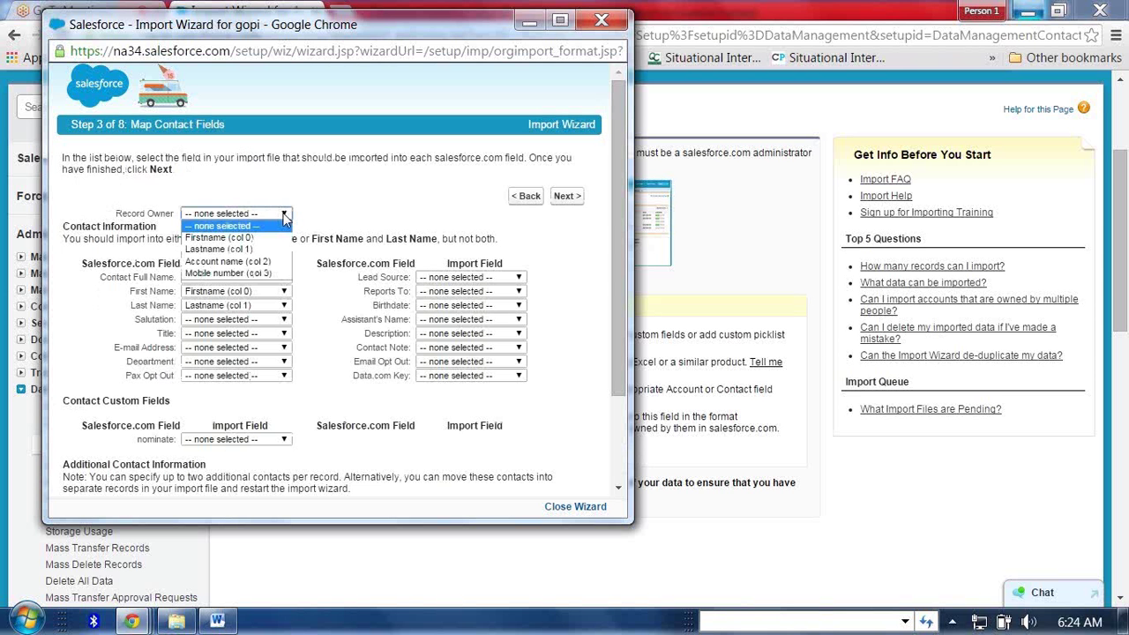
click(231, 217)
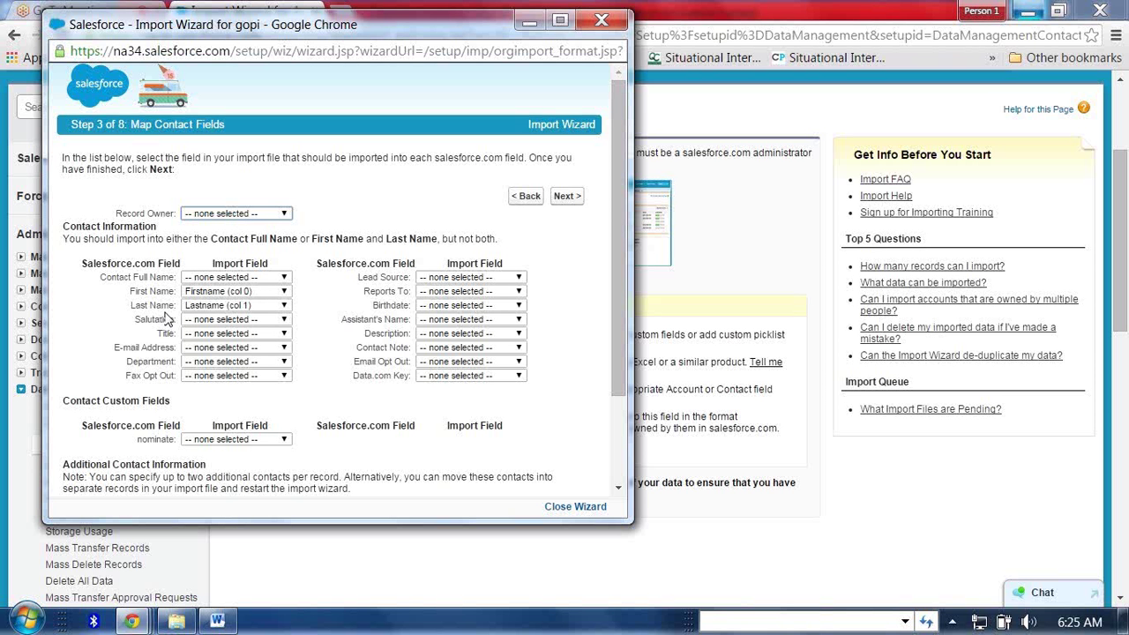
click(565, 197)
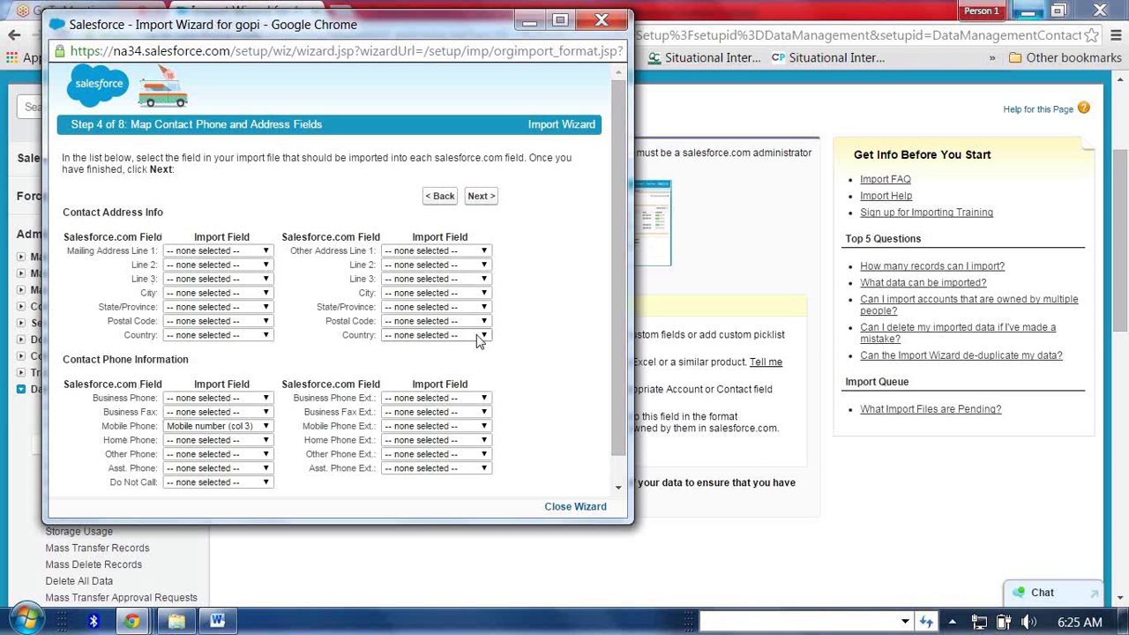
Step: Accept the phone and Account name (col 2) mappings, advancing to Step 6 of 8
drag(616, 290, 629, 369)
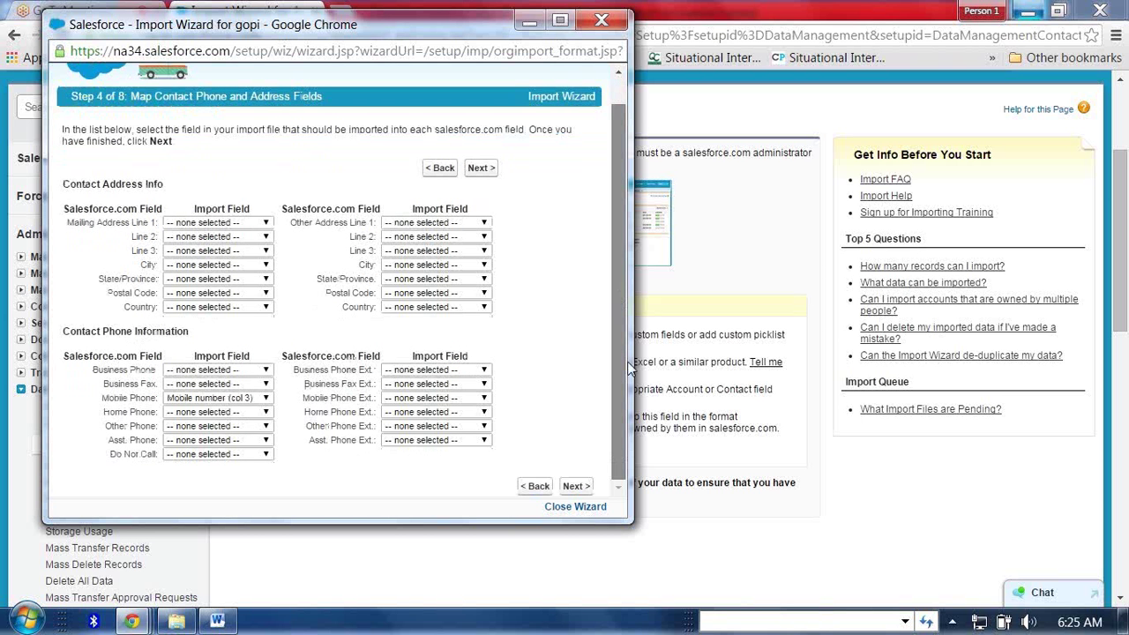
click(481, 169)
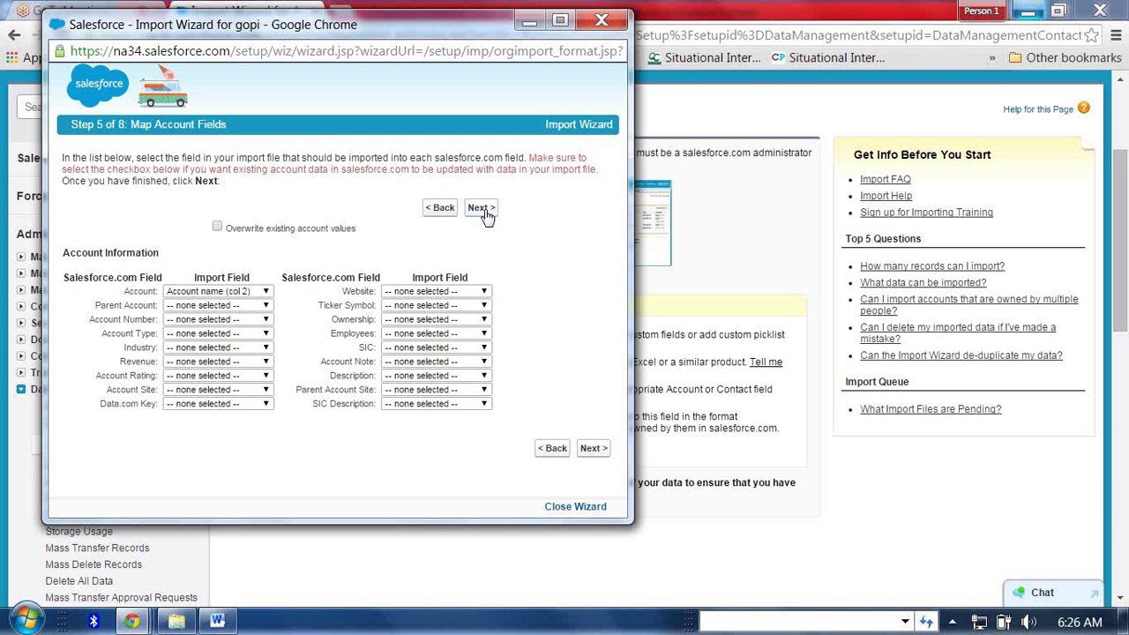
click(594, 450)
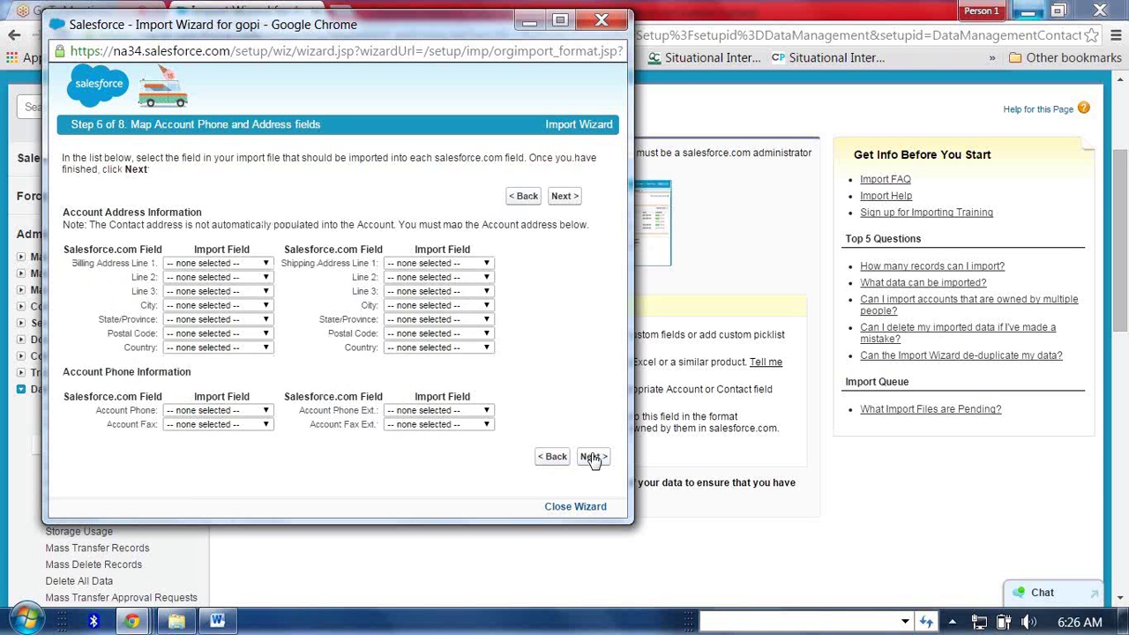
Step: Skip Steps 6 and 7, review the record owner warning, then run Import Now and finish
click(594, 457)
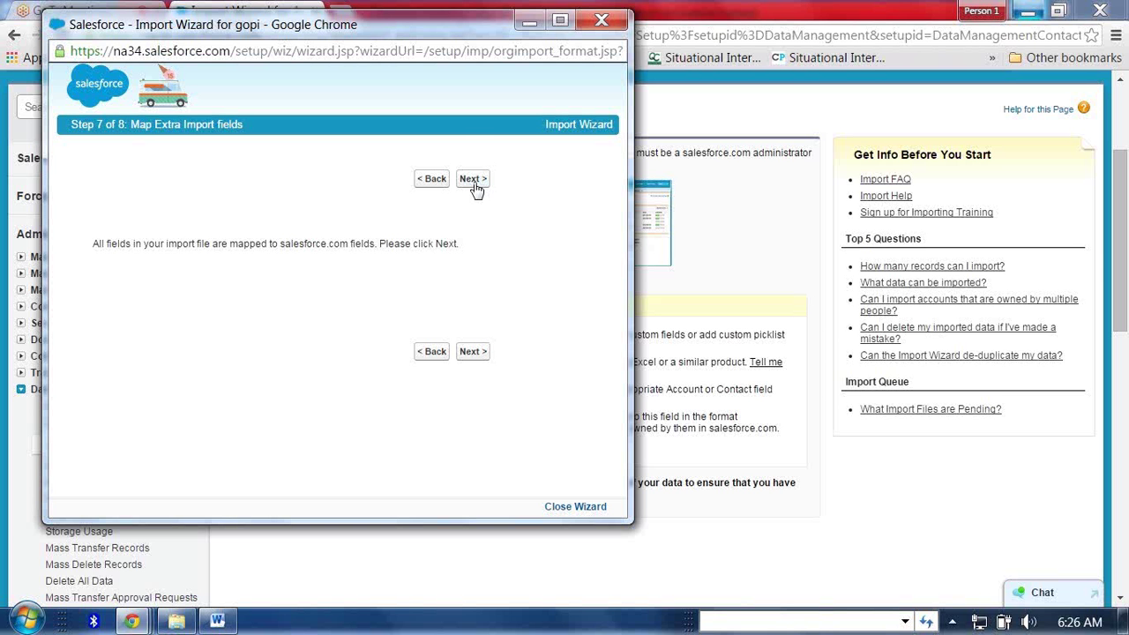
click(473, 180)
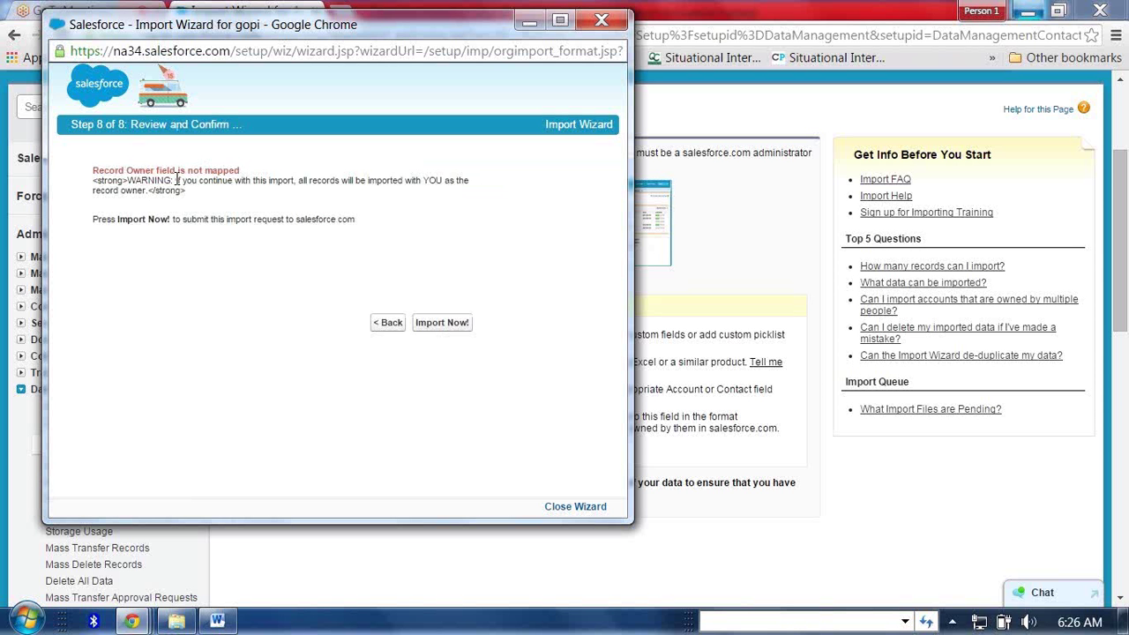
double_click(177, 180)
drag(183, 185, 190, 194)
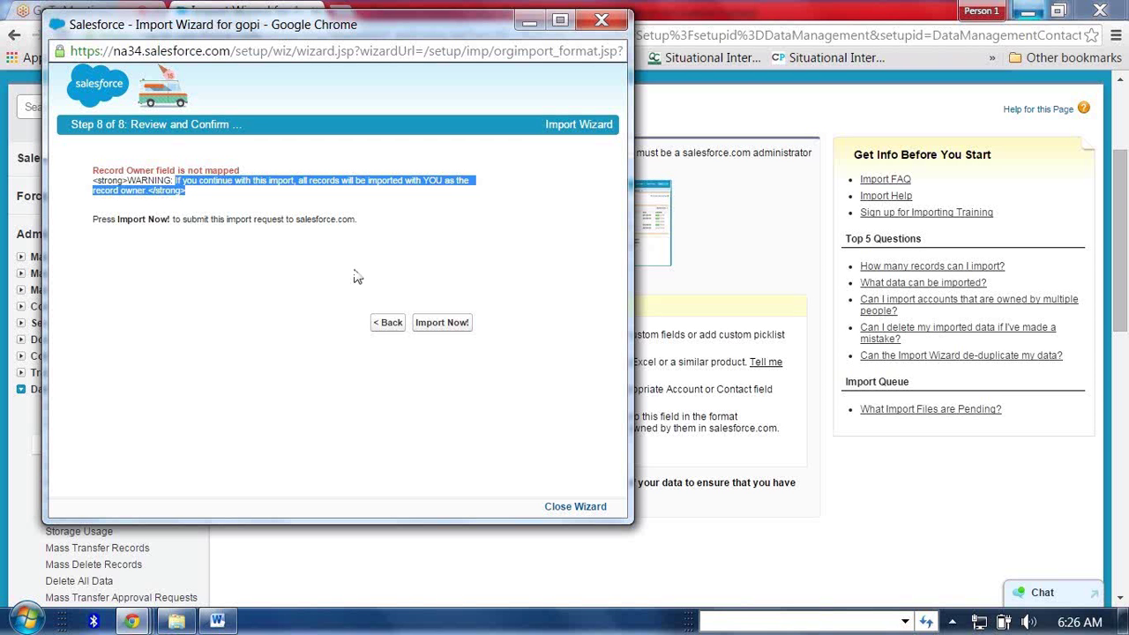
click(437, 326)
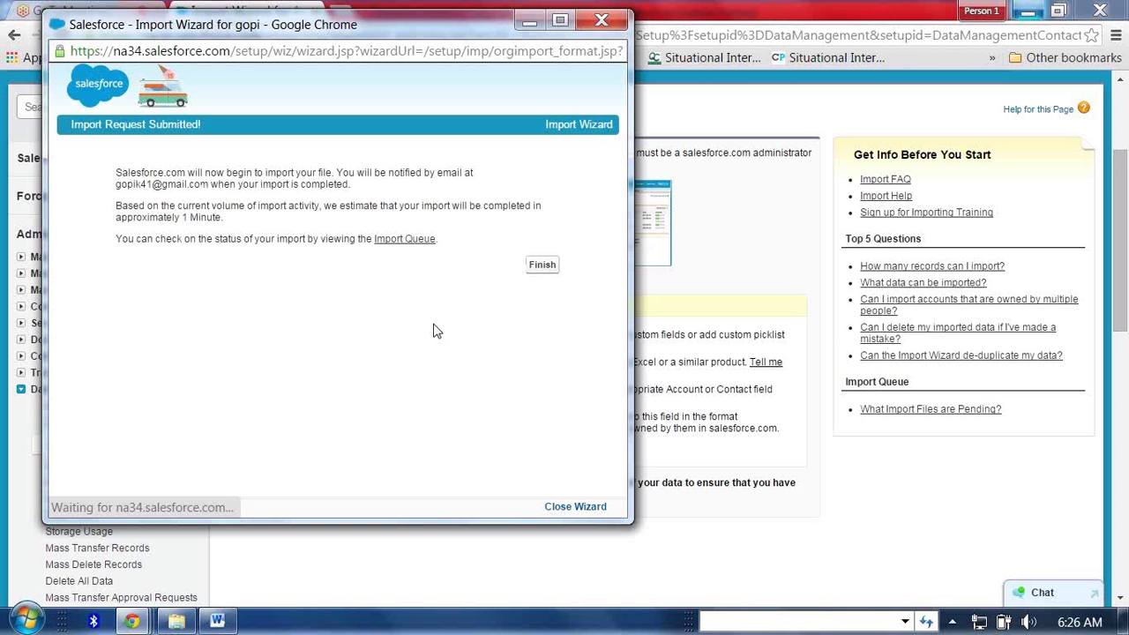
click(541, 266)
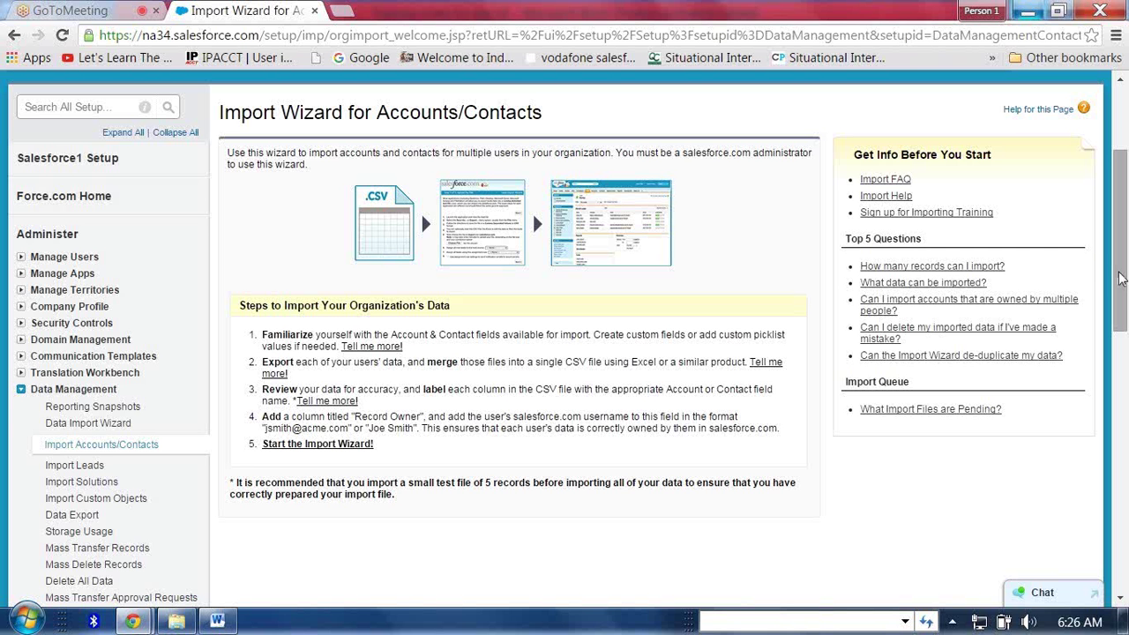
Step: Open All Contacts from Contacts Home, then switch the list to the New This Week view
drag(1120, 278, 1120, 269)
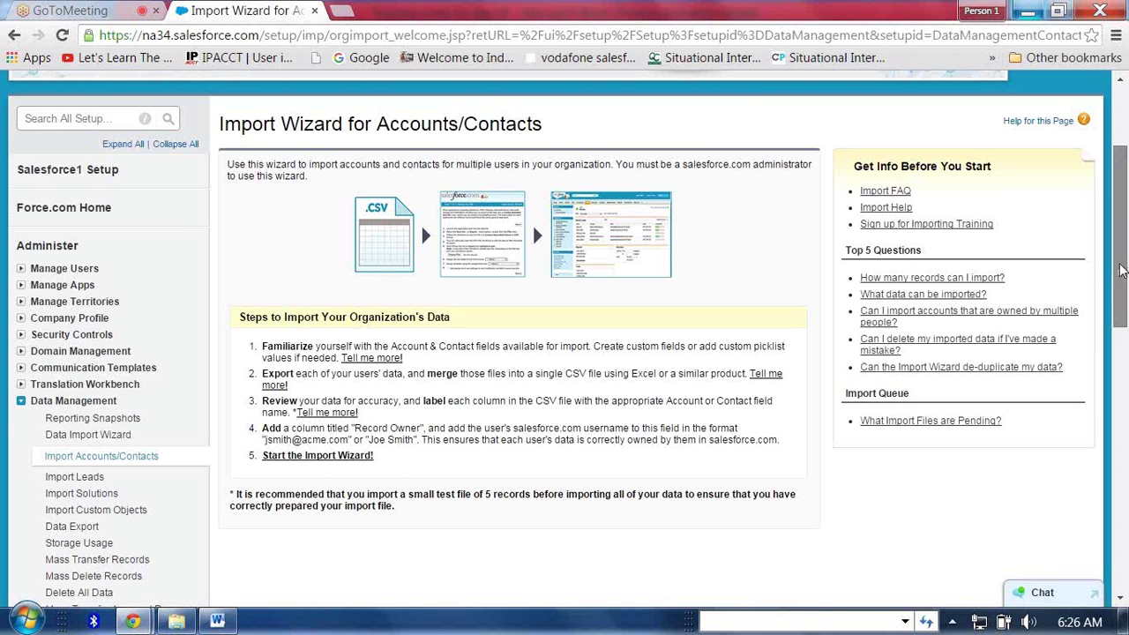
drag(1120, 269, 1120, 203)
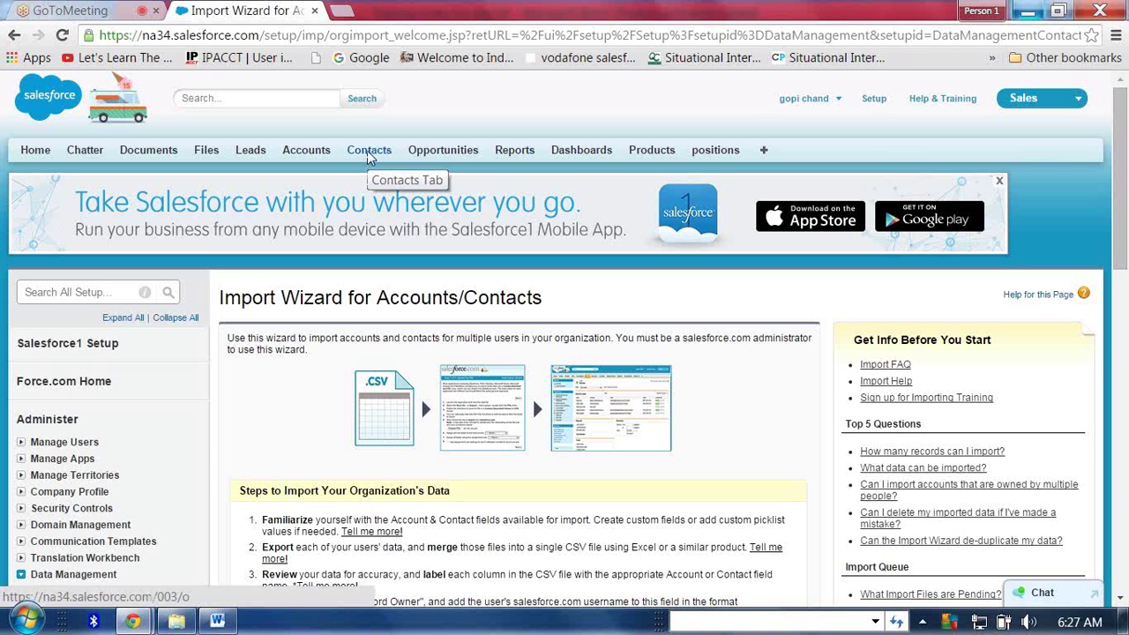
click(368, 152)
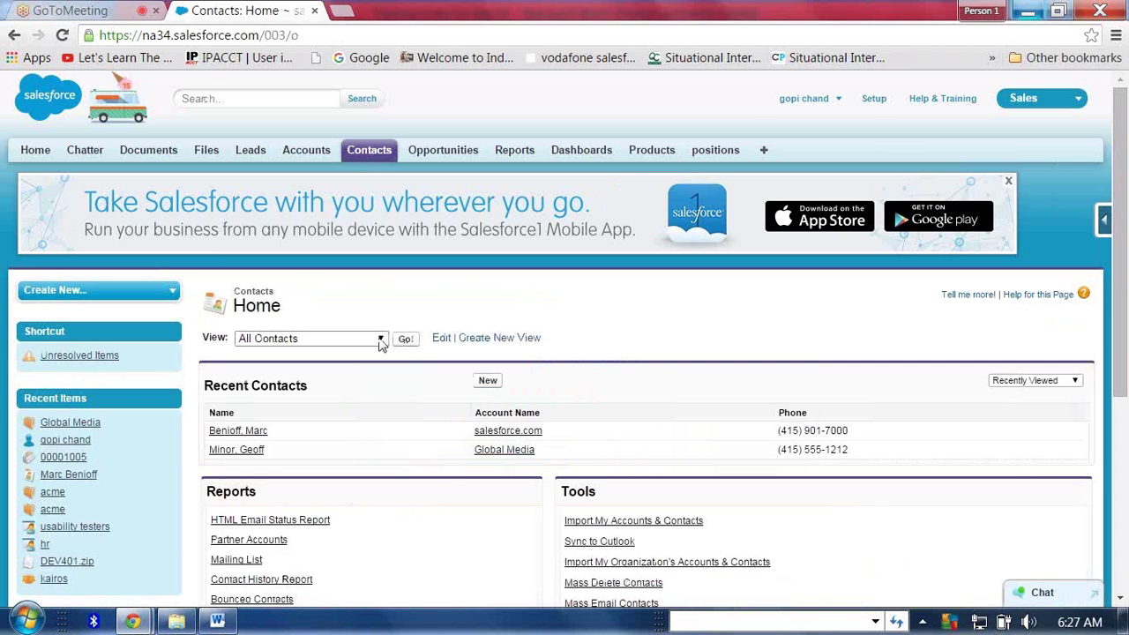
click(405, 342)
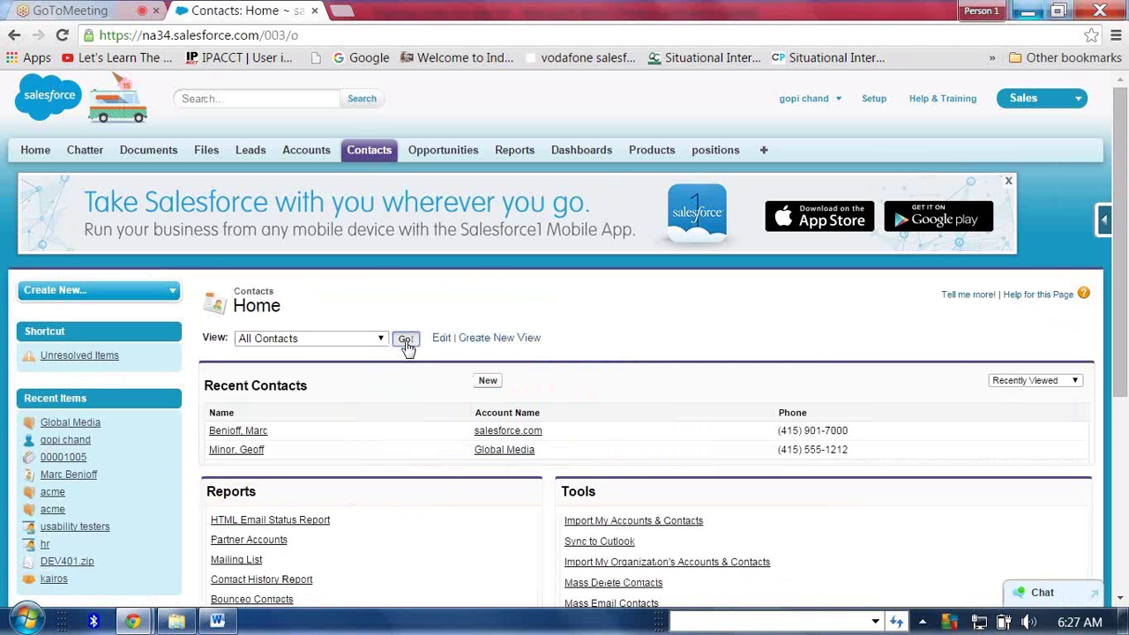
click(406, 341)
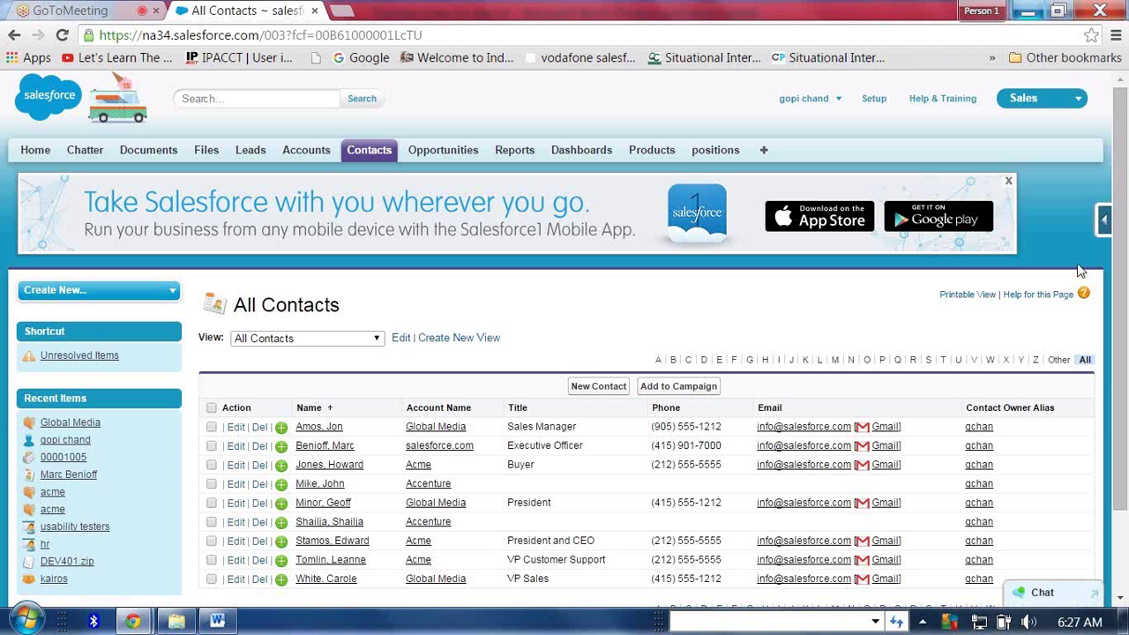
scroll(1118, 311, down, 1)
scroll(356, 262, up, 1)
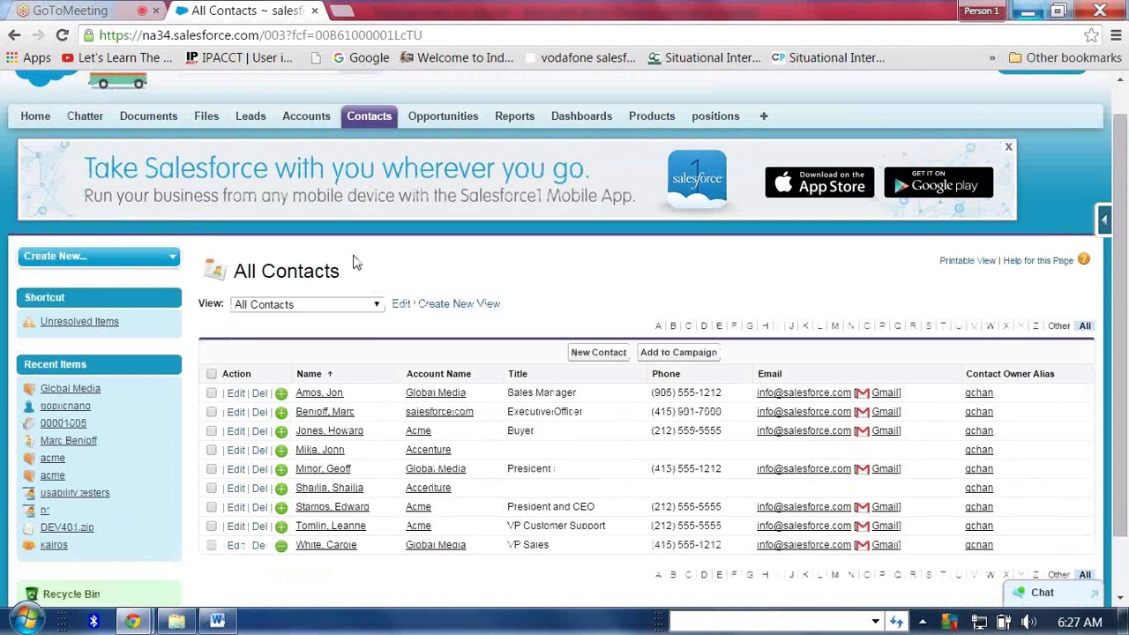
click(366, 306)
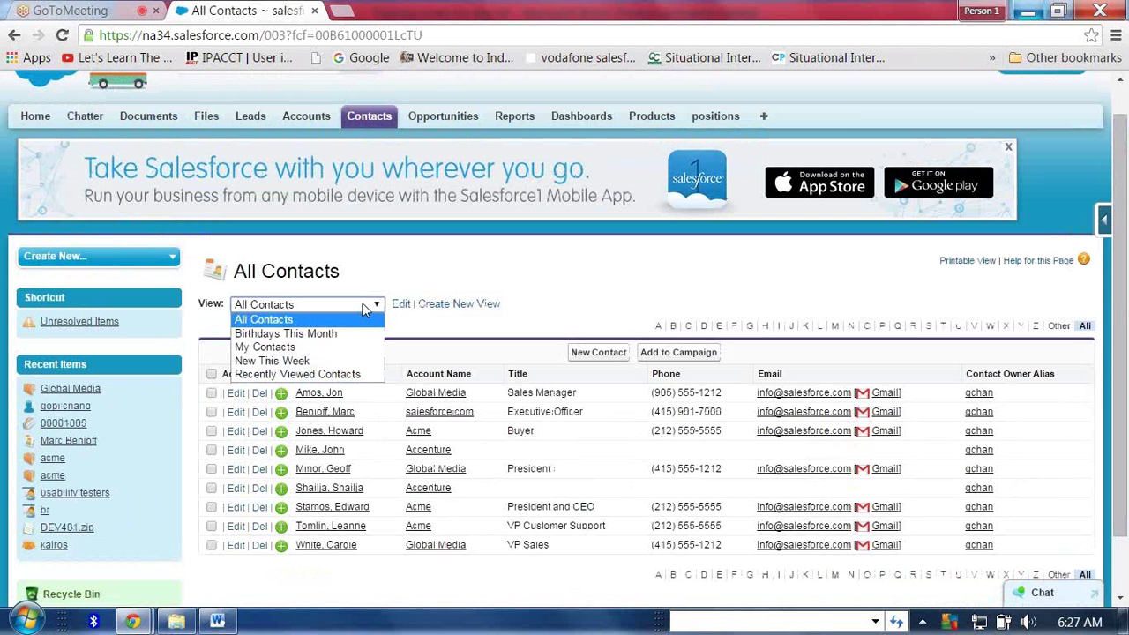
click(315, 362)
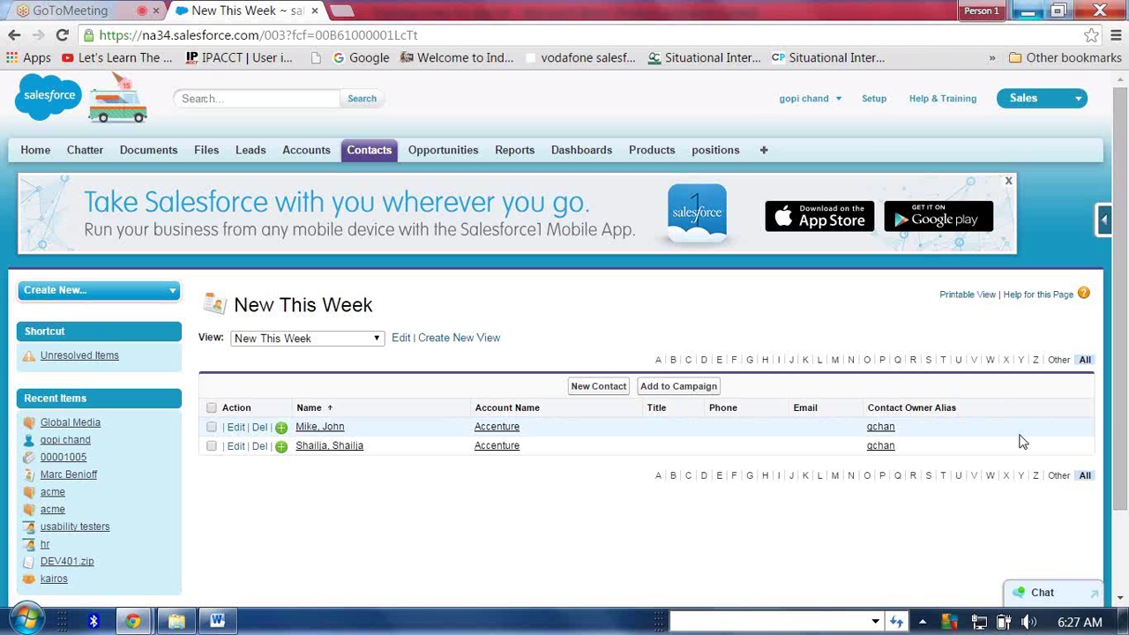
Step: Edit the New This Week view to add Mobile, remove Title from Selected Fields, and save
click(401, 339)
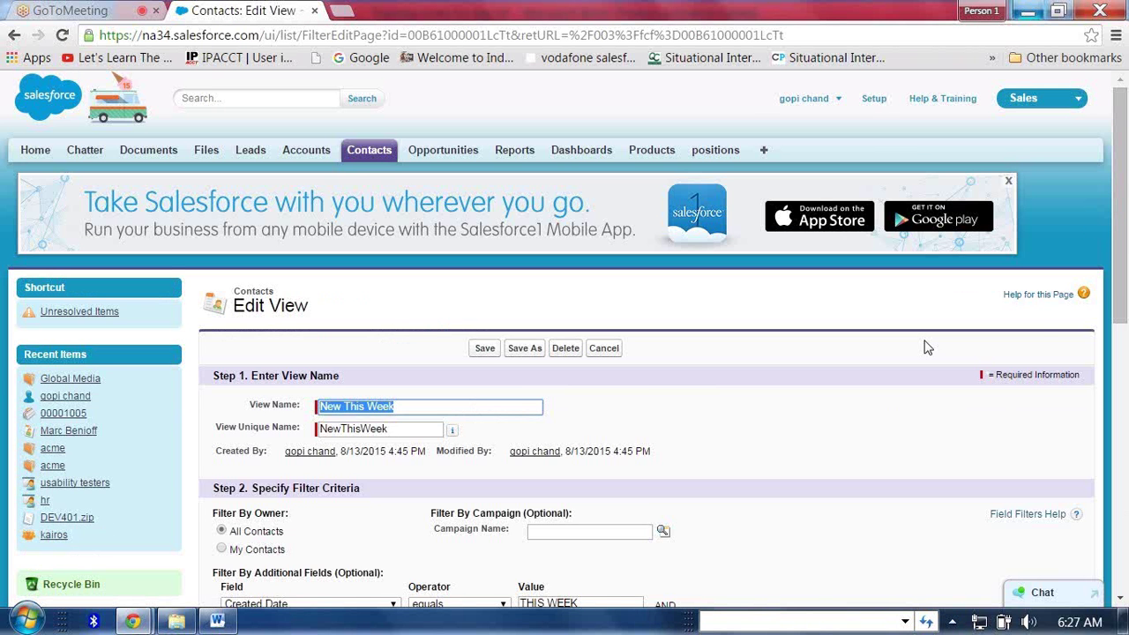
drag(1119, 241, 1118, 422)
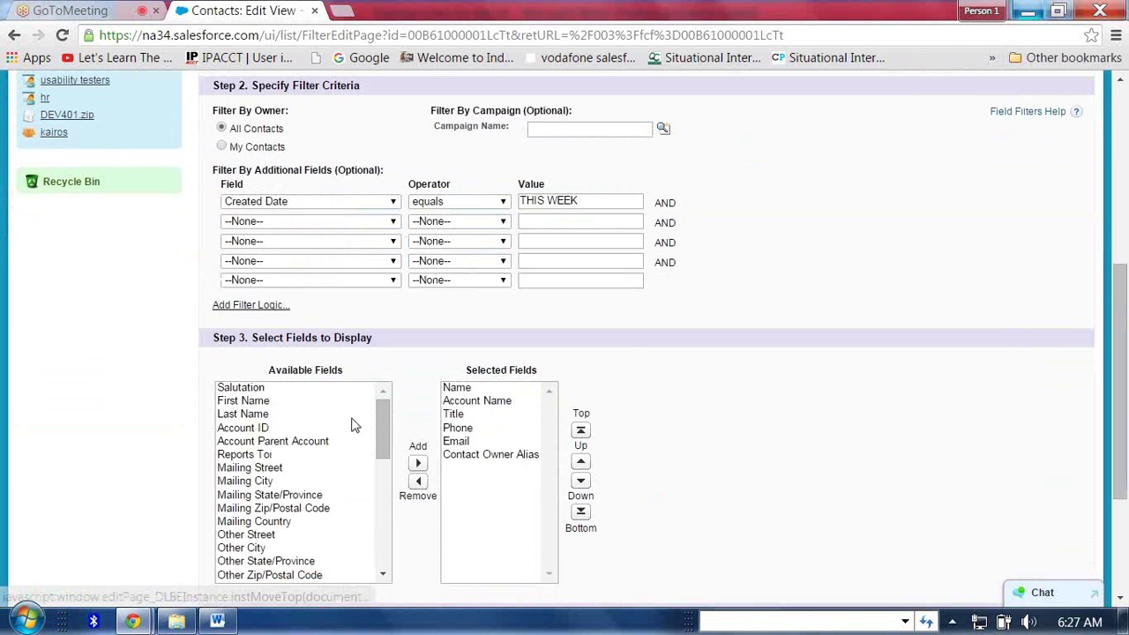
scroll(252, 434, down, 1)
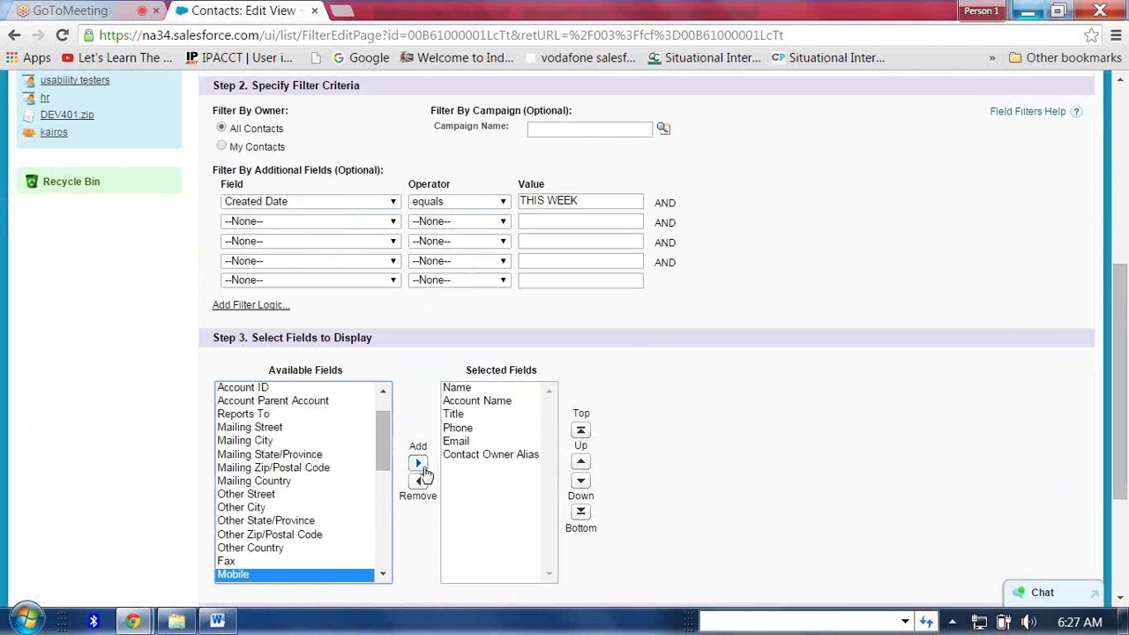
click(419, 464)
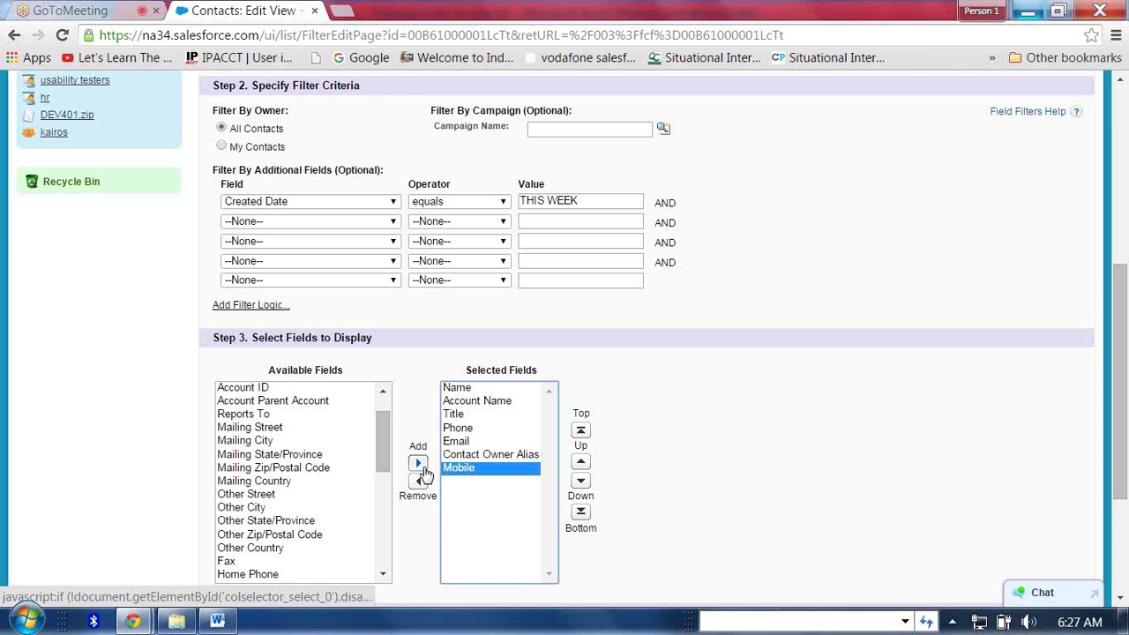
click(498, 457)
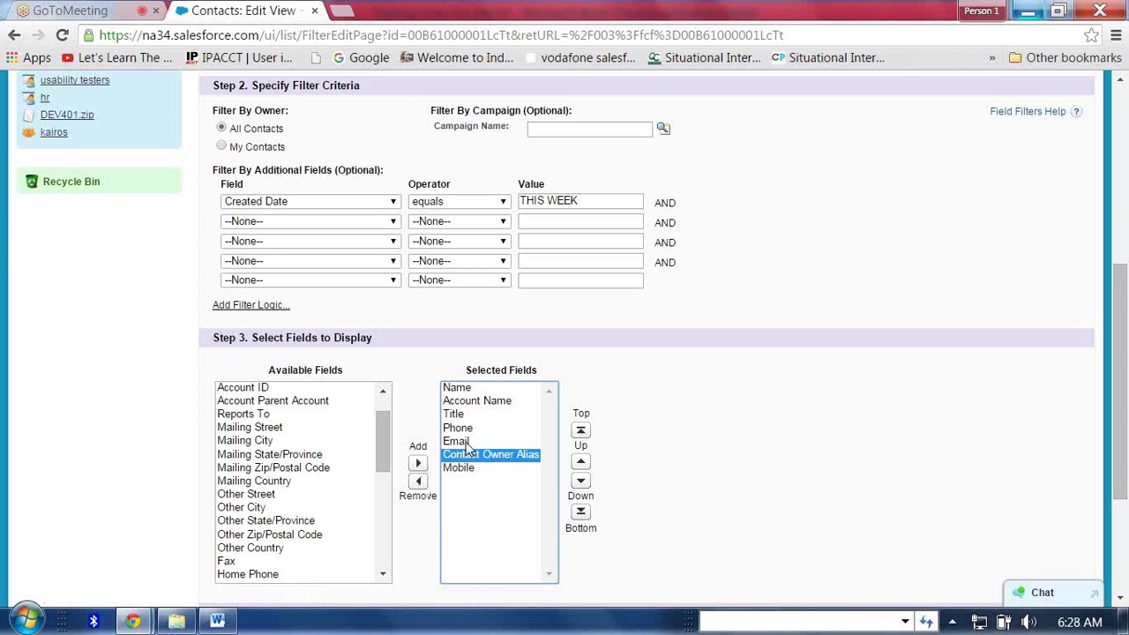
click(466, 415)
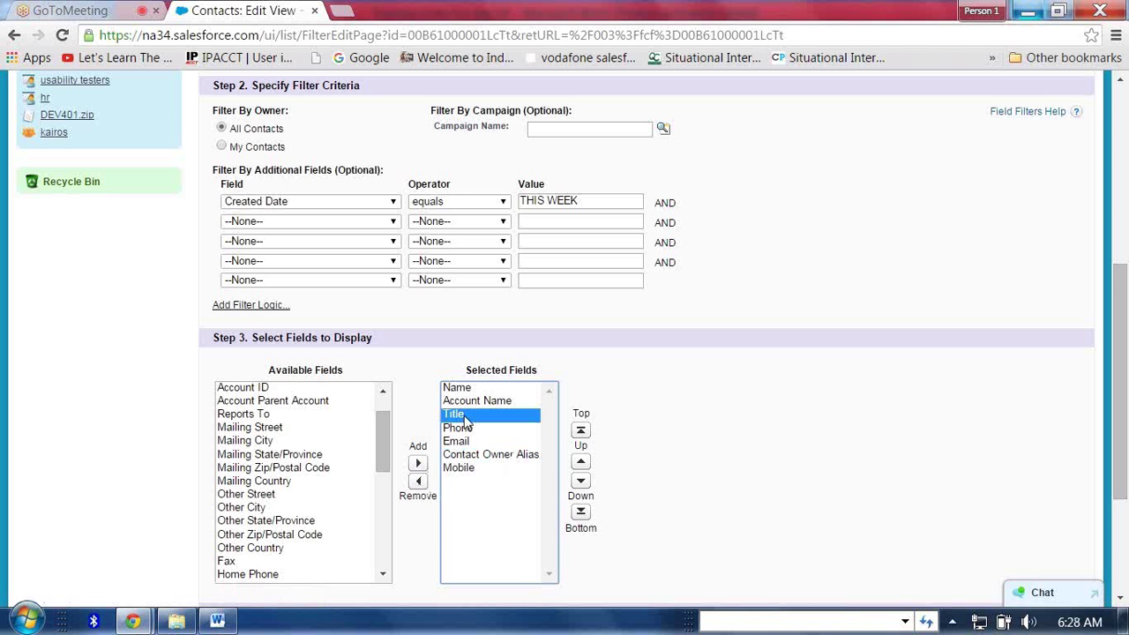
click(418, 484)
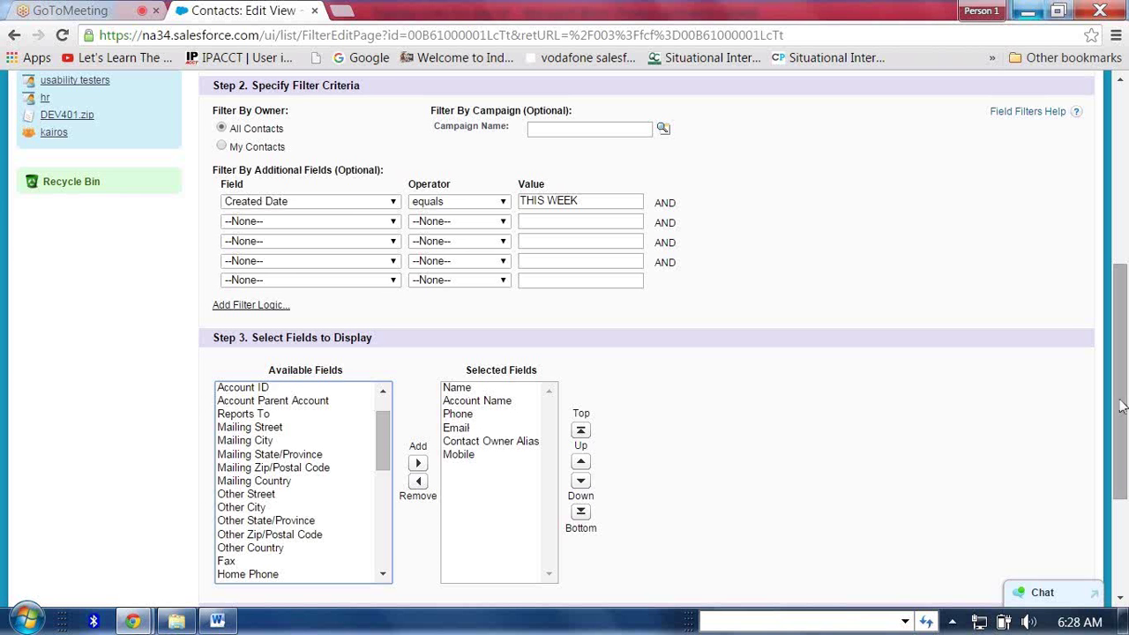
drag(1121, 406, 1116, 497)
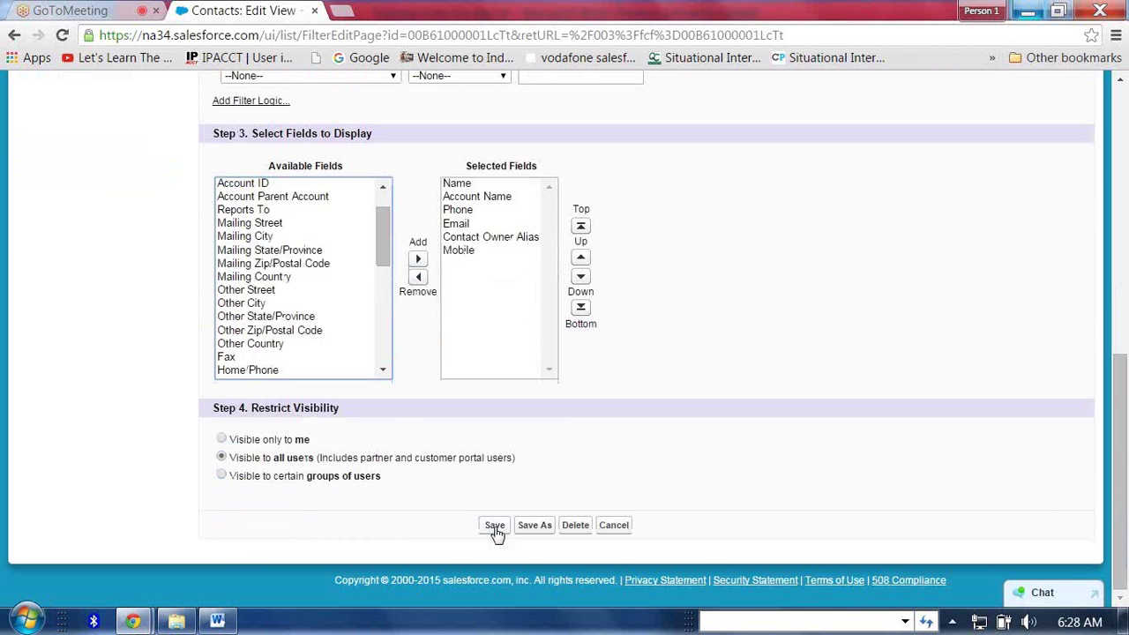
click(495, 526)
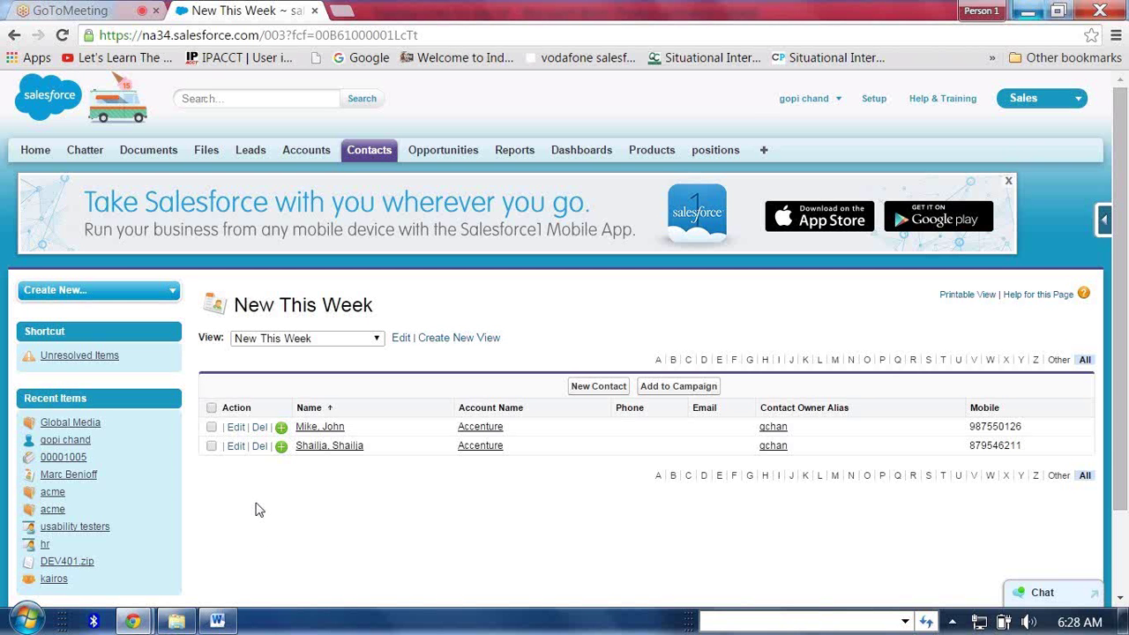
Step: Switch to the GoToMeeting browser tab
click(71, 11)
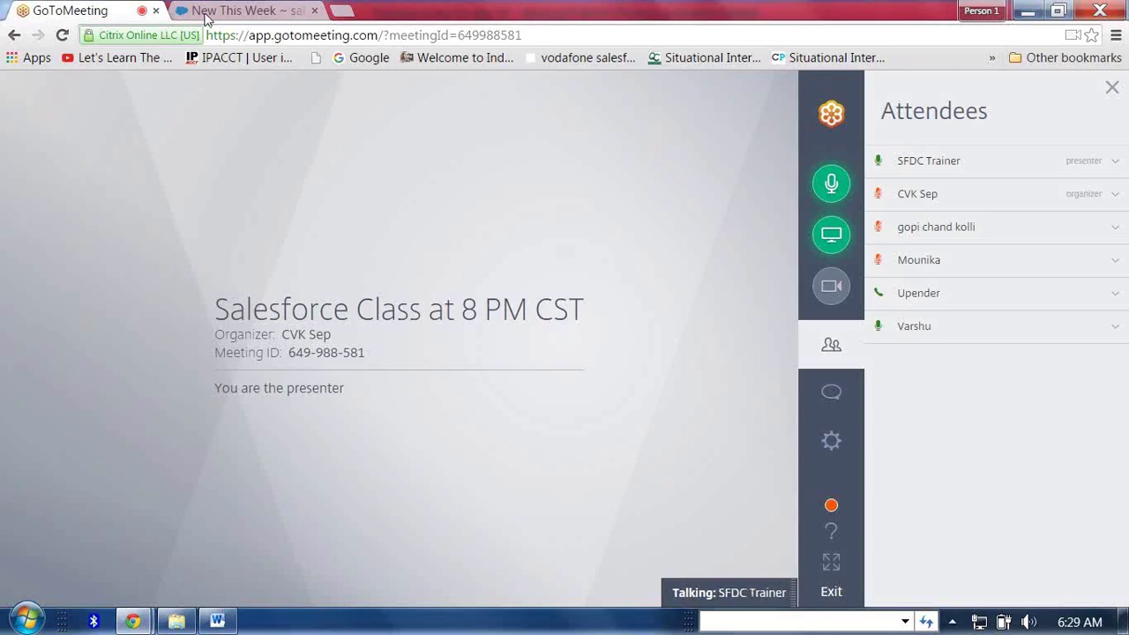
Step: Switch back to the 'New This Week ~ salesforce' browser tab
click(238, 10)
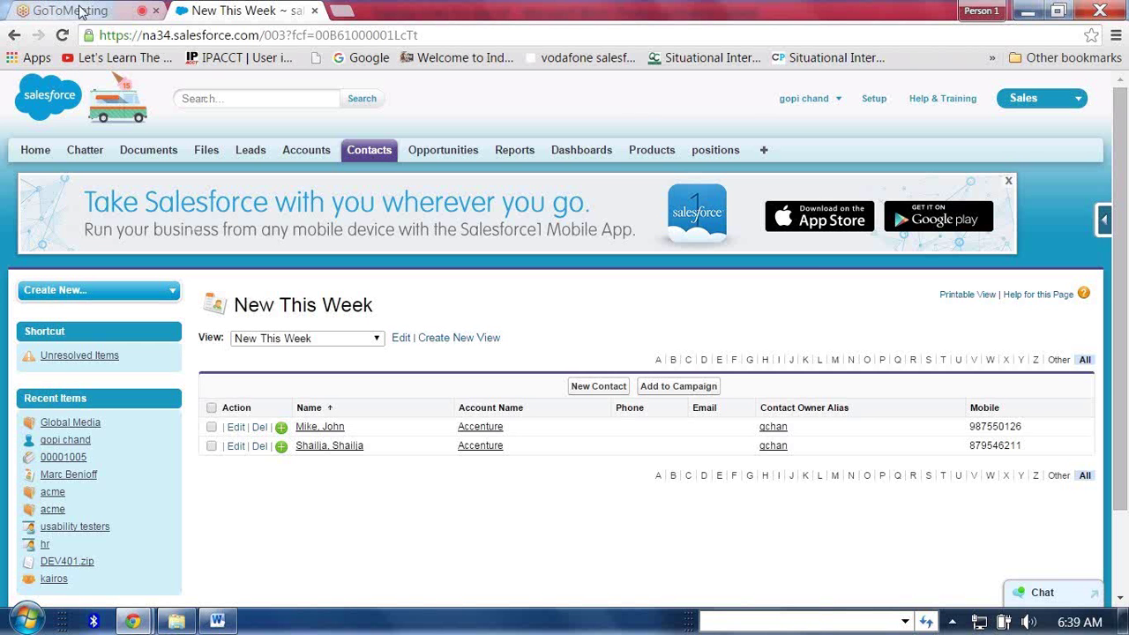
click(80, 10)
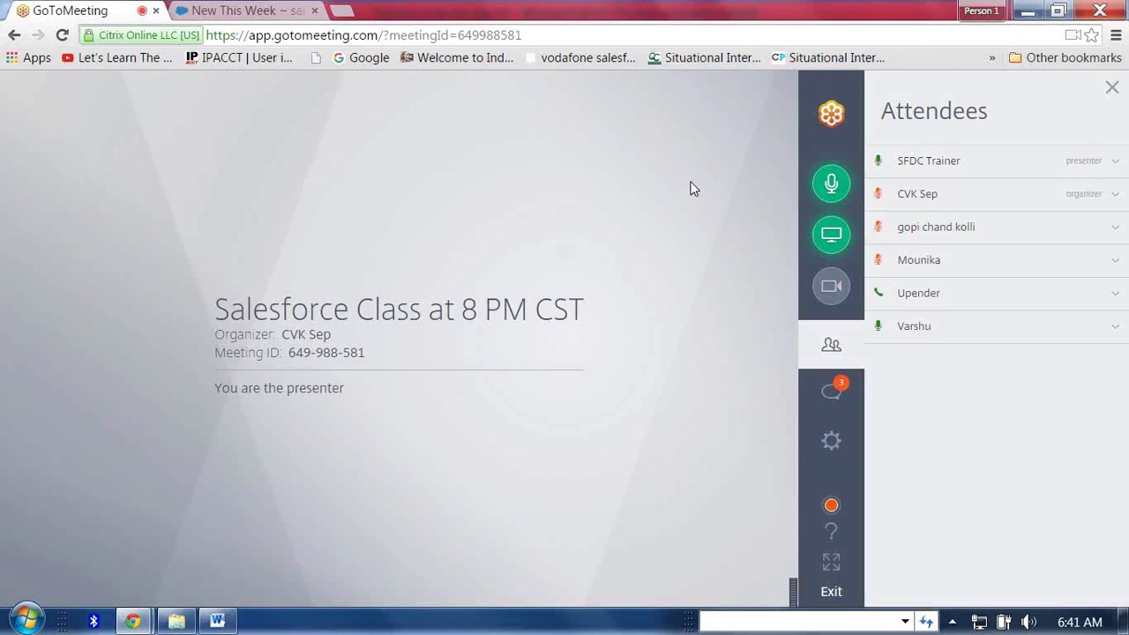
click(840, 391)
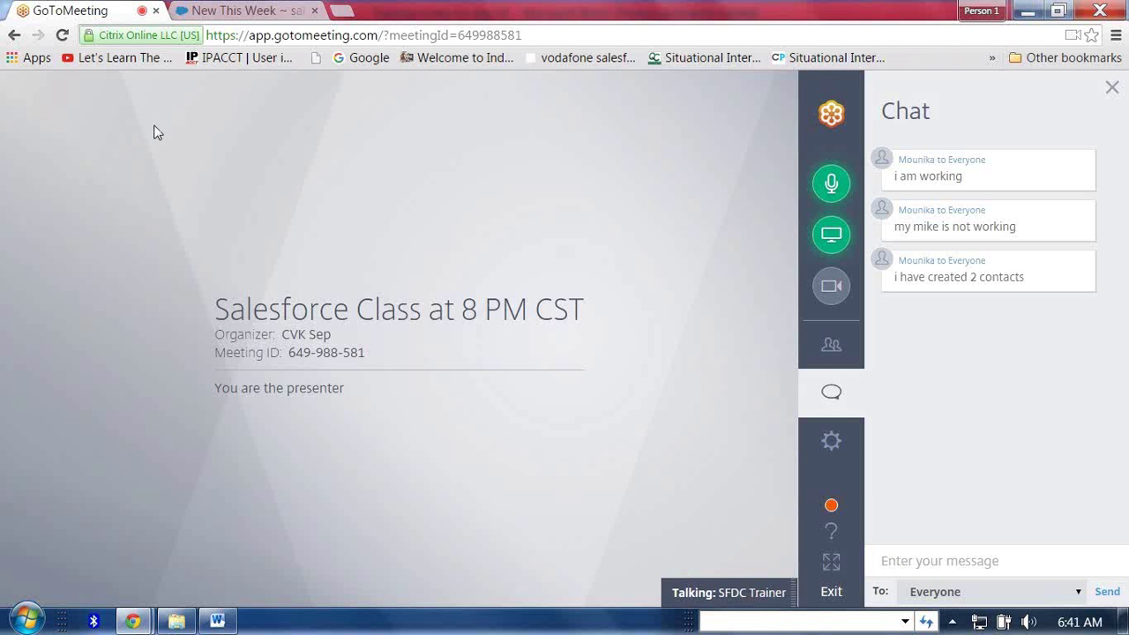
key(ctrl+Tab)
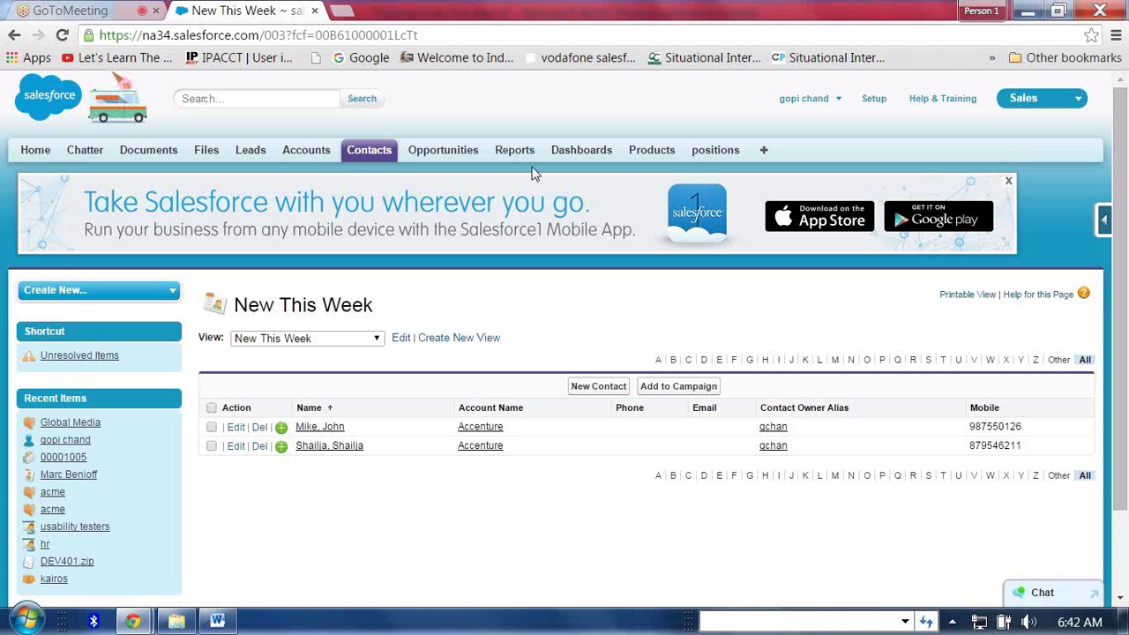
Step: Go to Setup > Administer > Data Management > Data Export
click(876, 103)
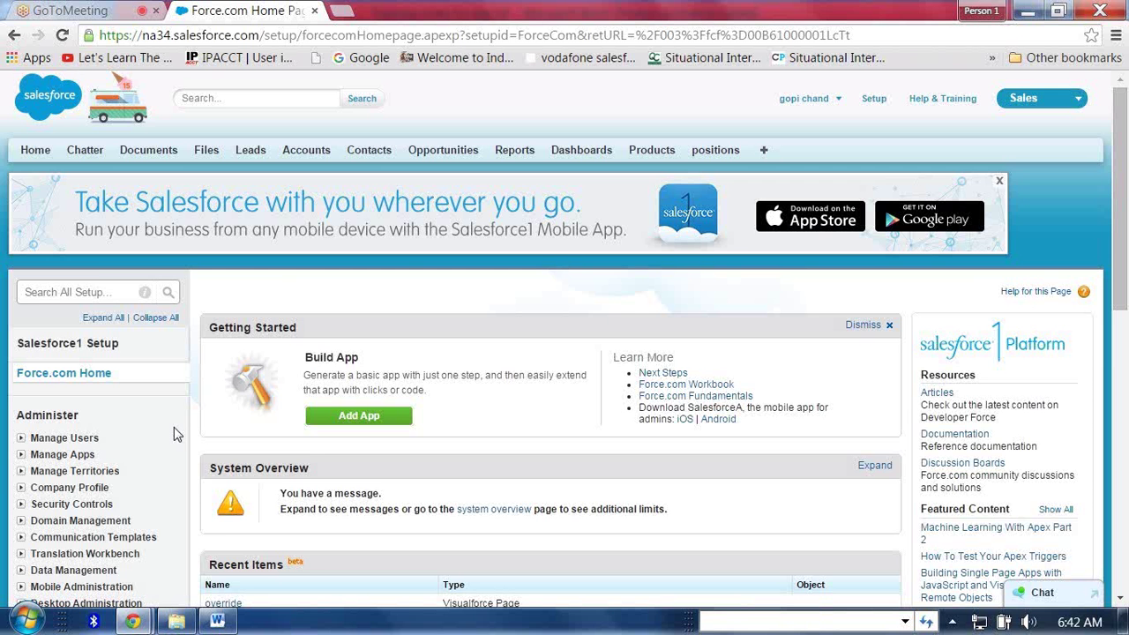
scroll(22, 441, down, 2)
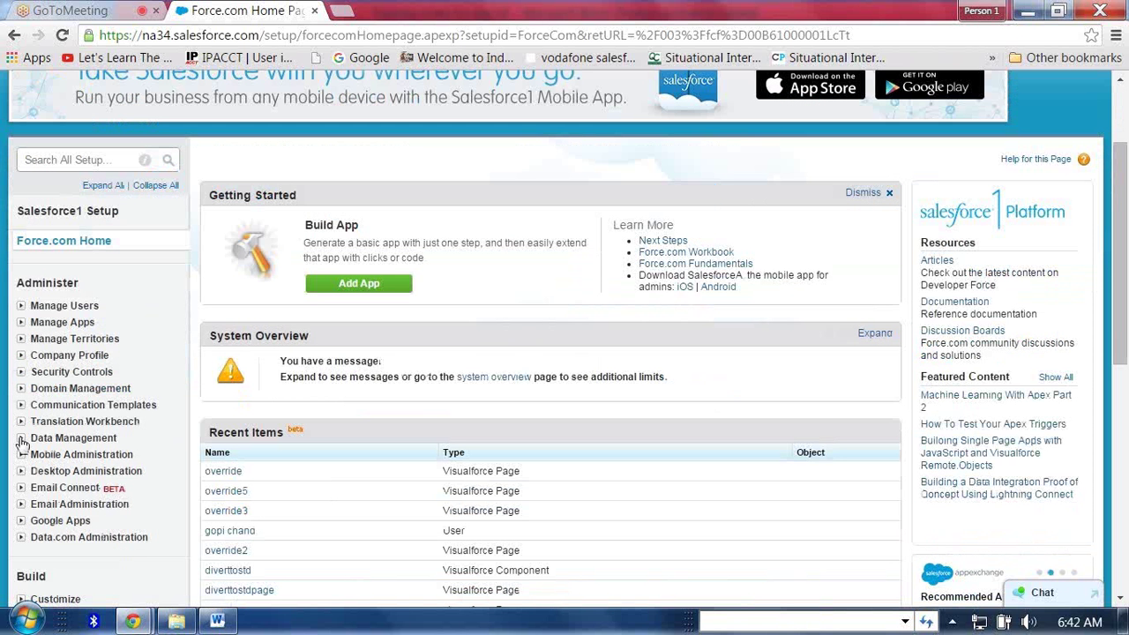
click(21, 438)
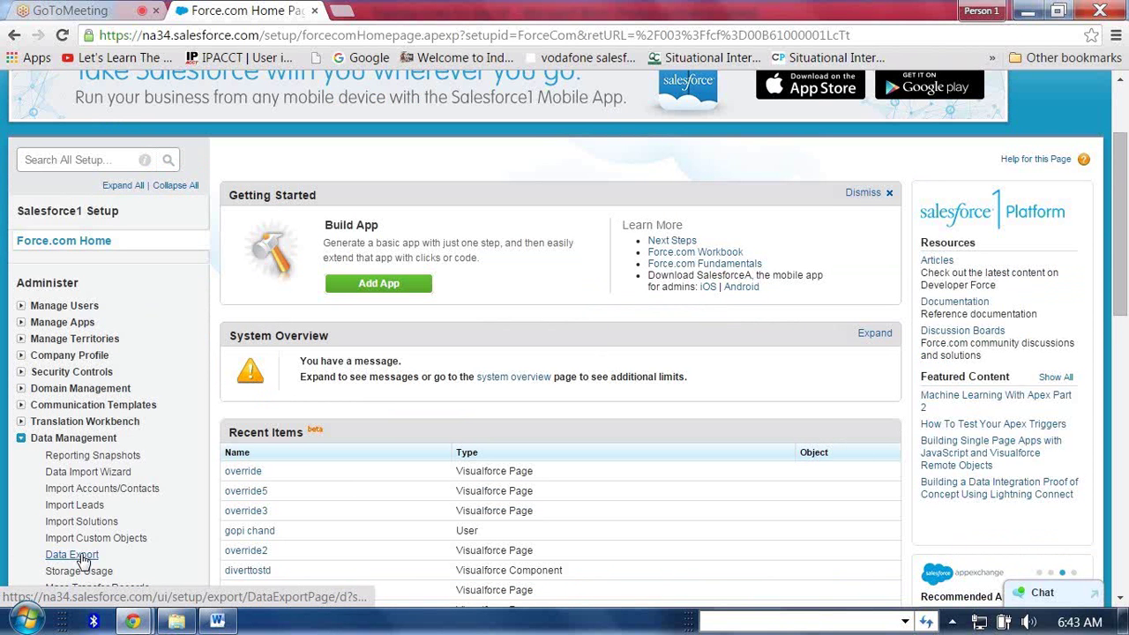
click(83, 561)
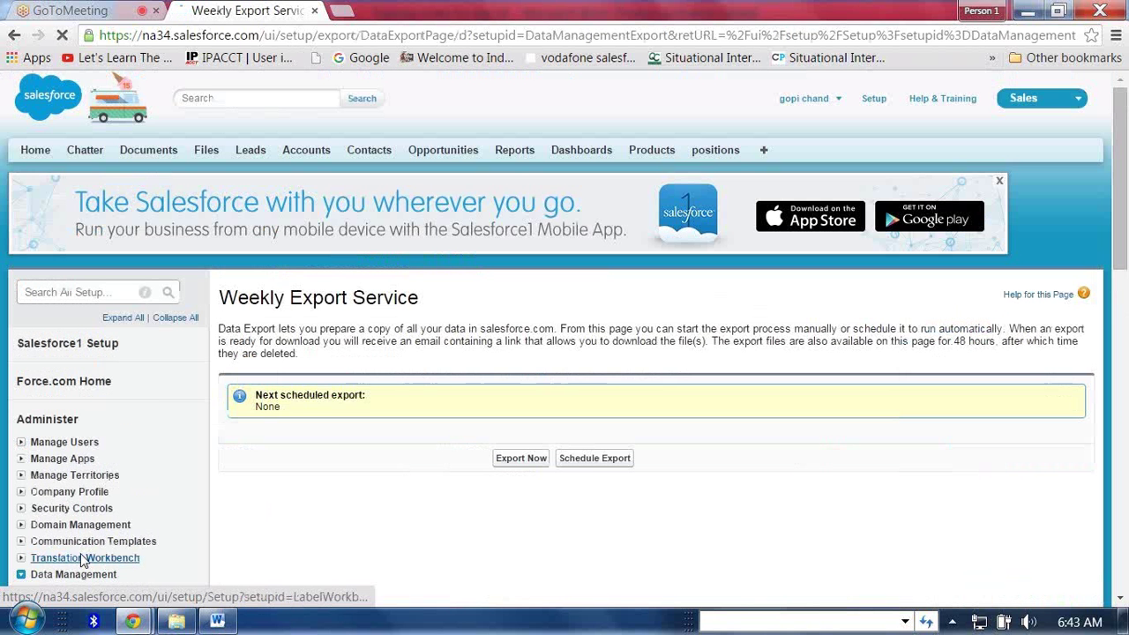
Step: Run Export Now for Contact data only, in ISO-8859-1 encoding
click(522, 460)
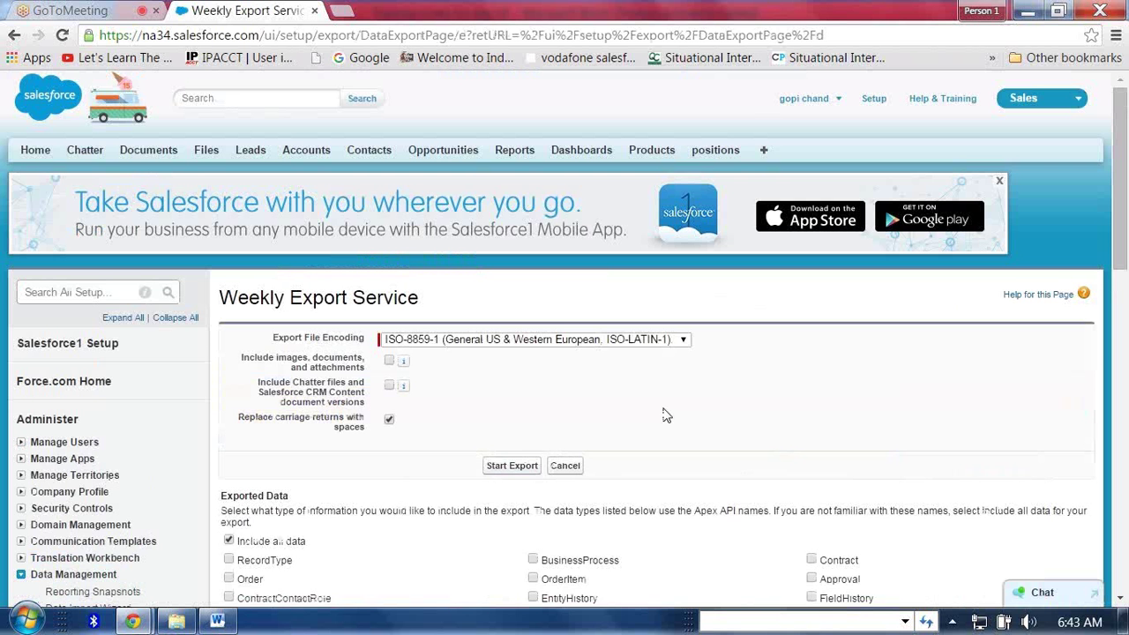
scroll(667, 415, down, 3)
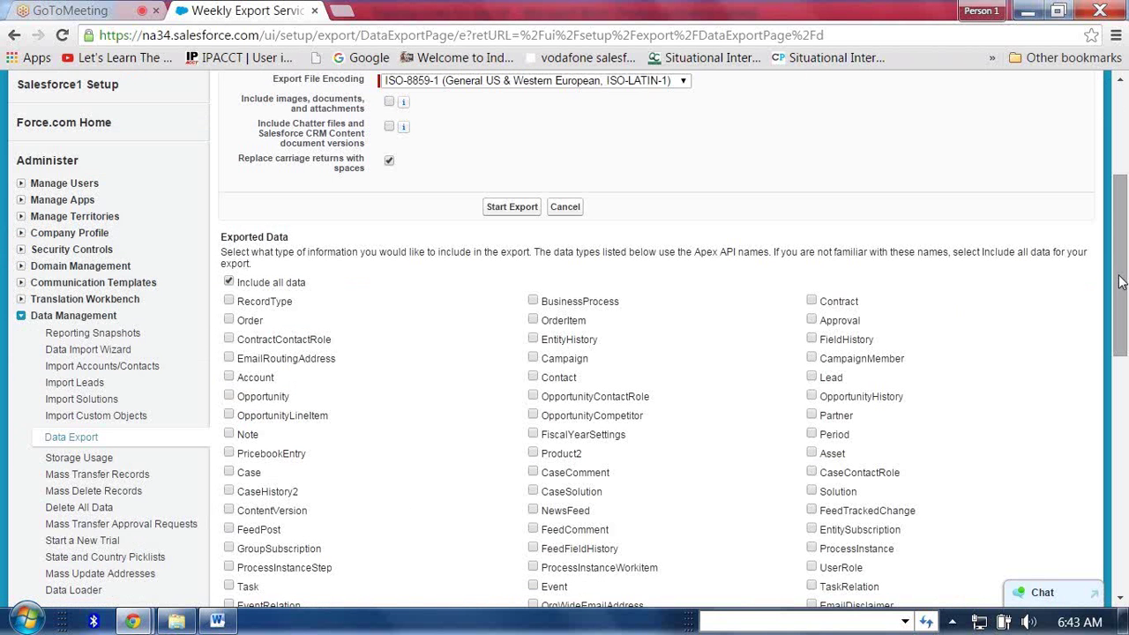
click(533, 377)
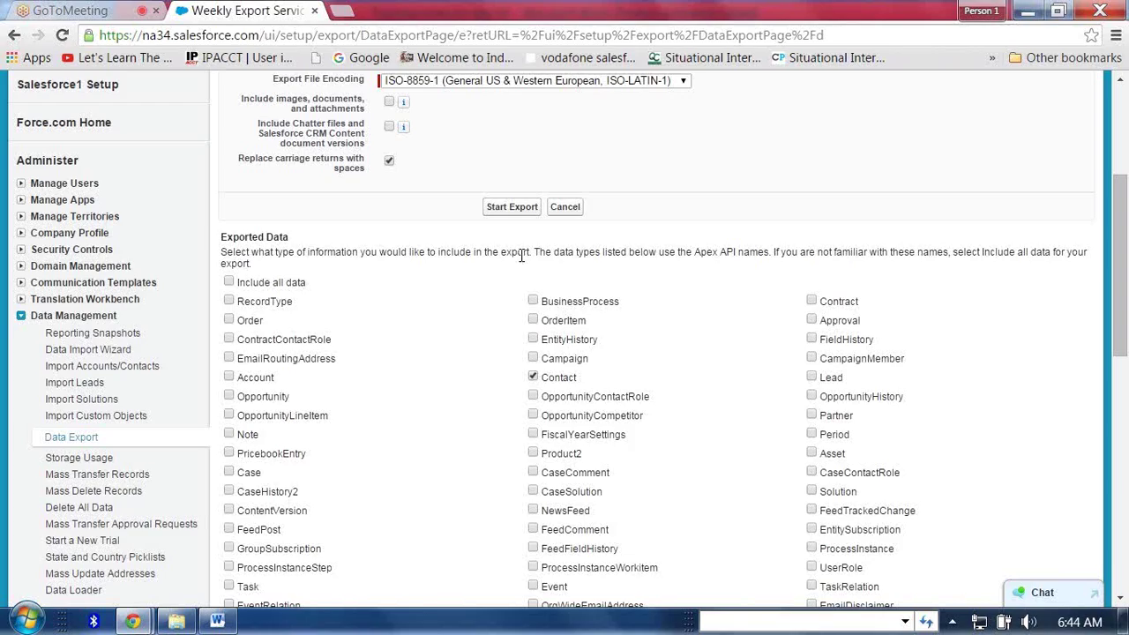
click(523, 214)
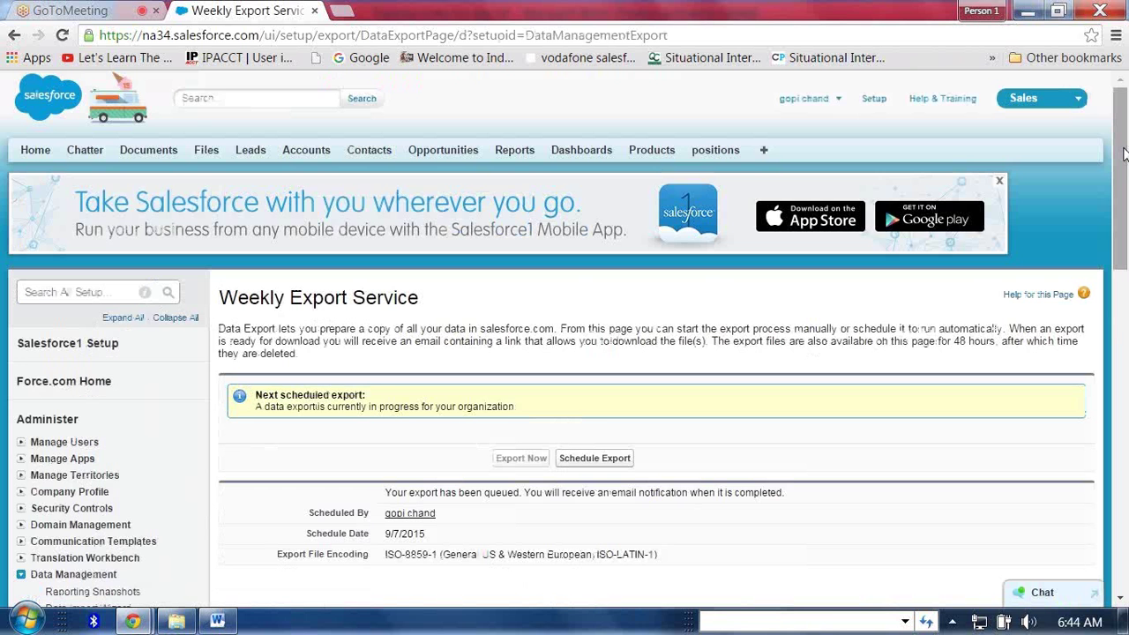
drag(1124, 155, 1124, 217)
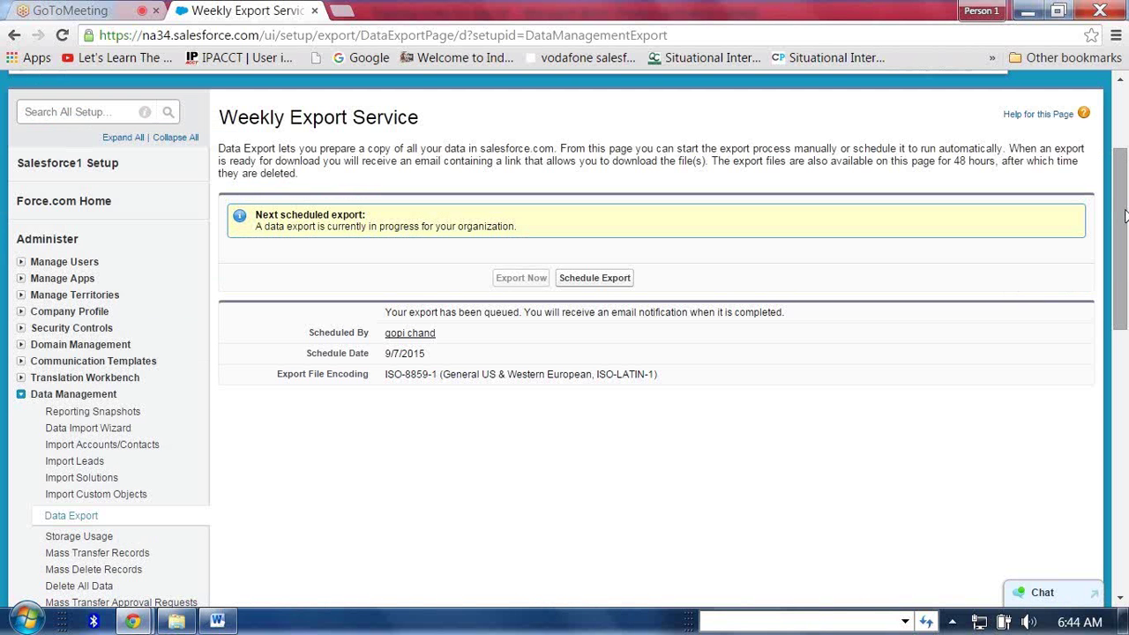
Step: Open Schedule Export and review the weekly Monday schedule from 9/7/2015 to 10/7/2015
click(587, 281)
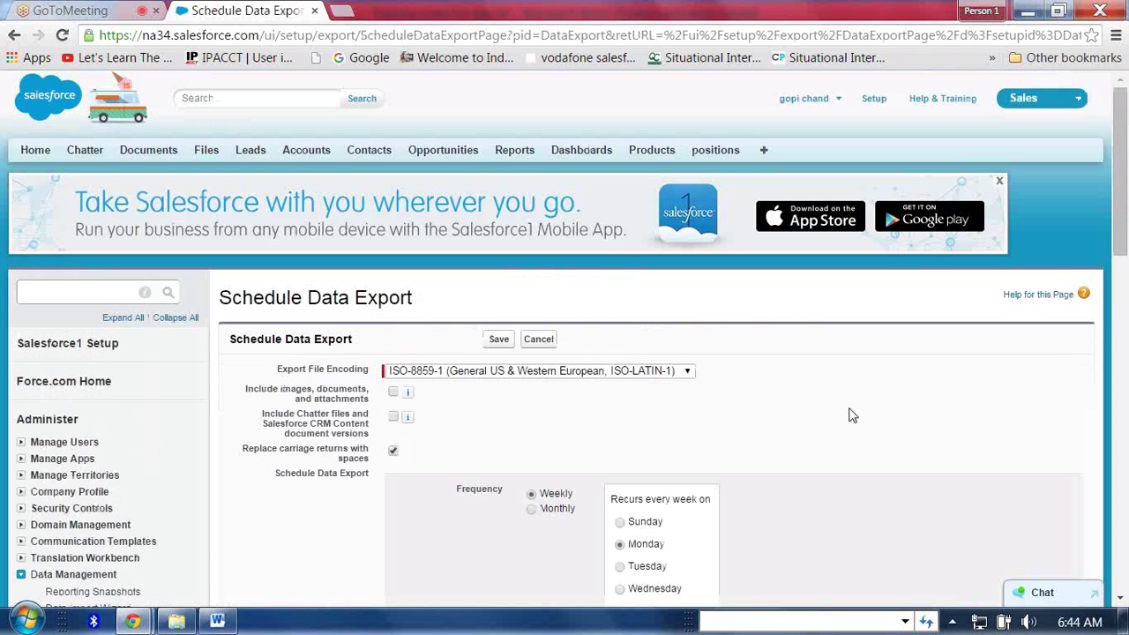
drag(1118, 211, 1116, 257)
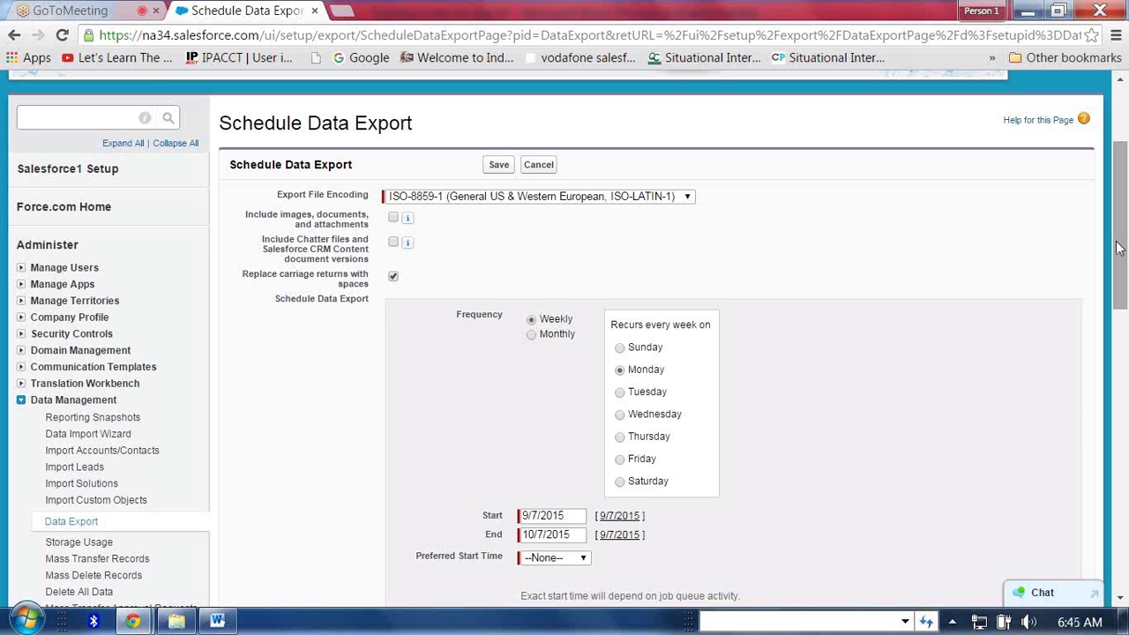
drag(1116, 247, 1120, 168)
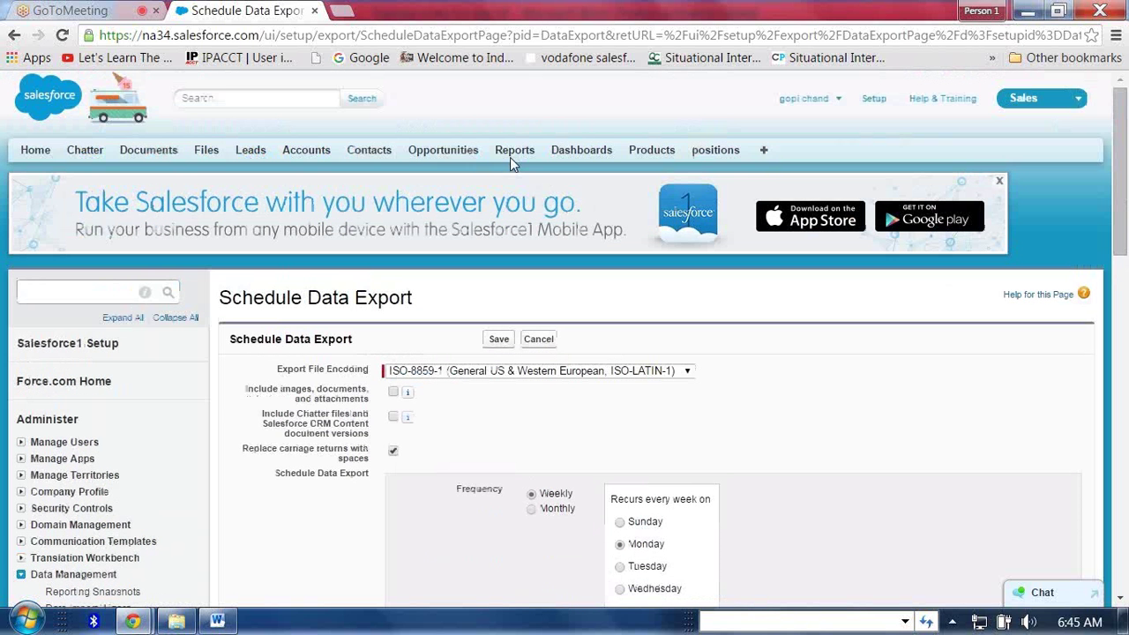
Step: From the Reports tab, create a new report using the Accounts & Contacts > Contacts & Accounts type
click(512, 156)
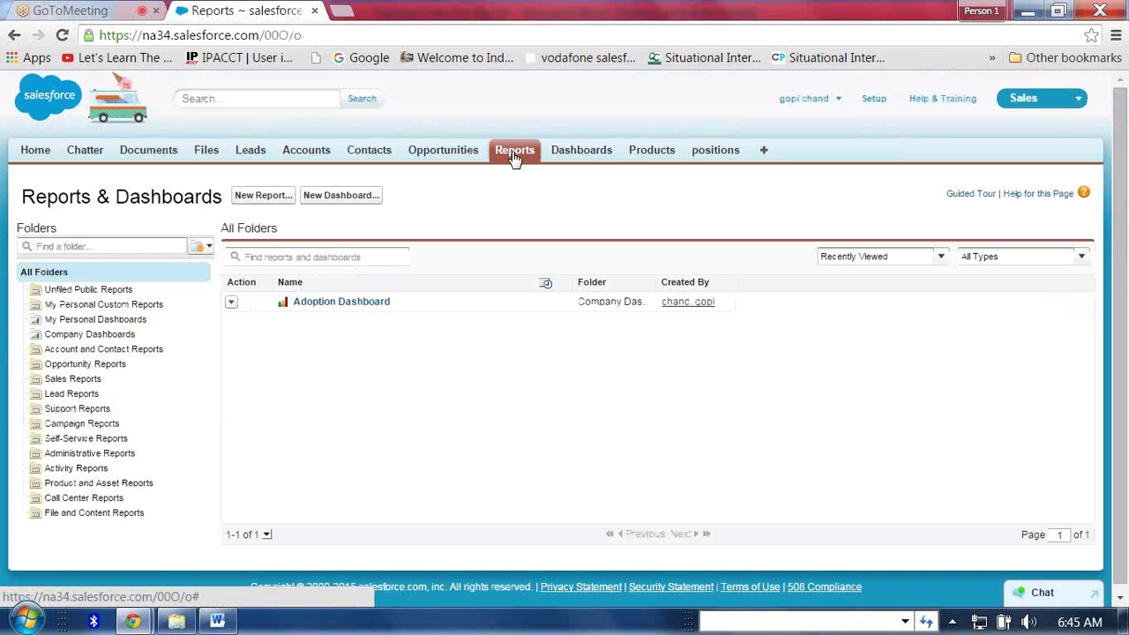
click(263, 195)
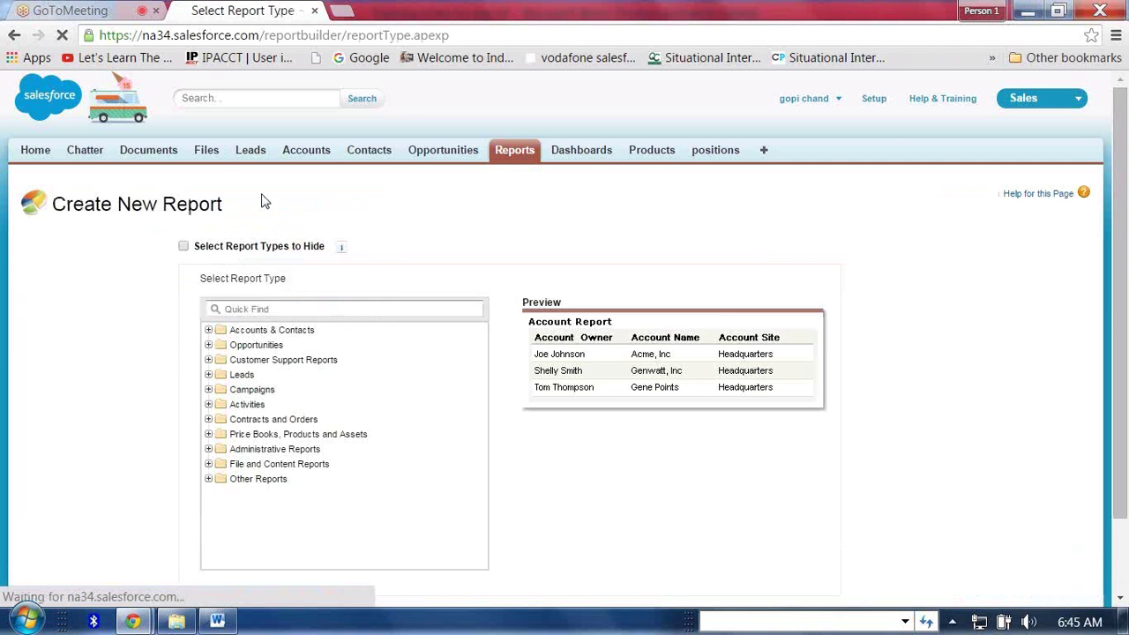
click(209, 331)
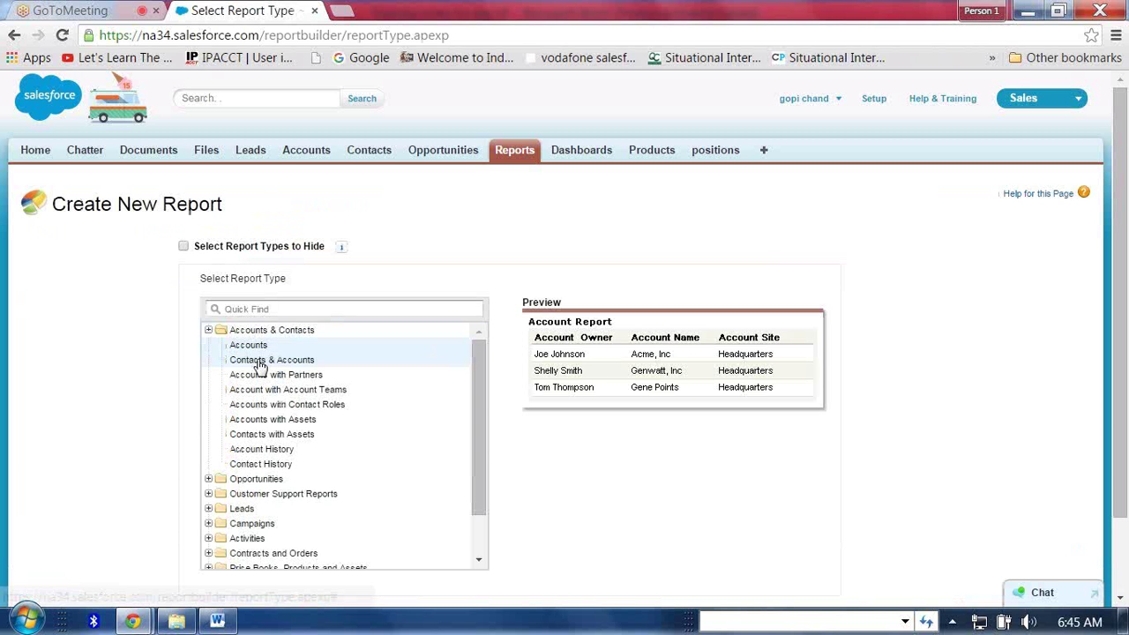
click(251, 350)
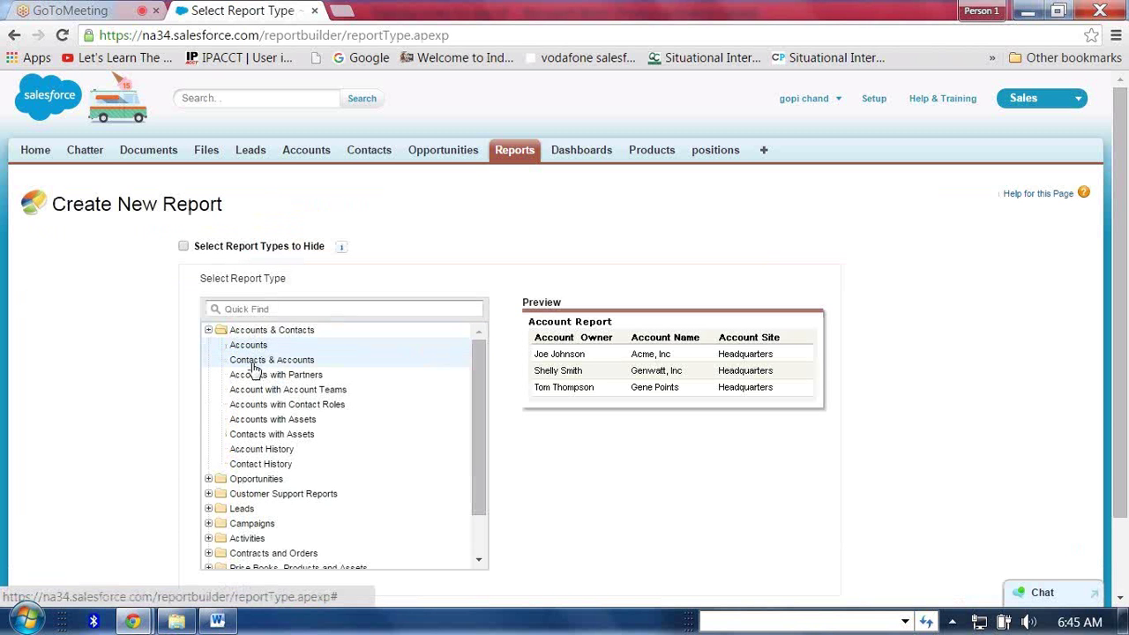
click(253, 362)
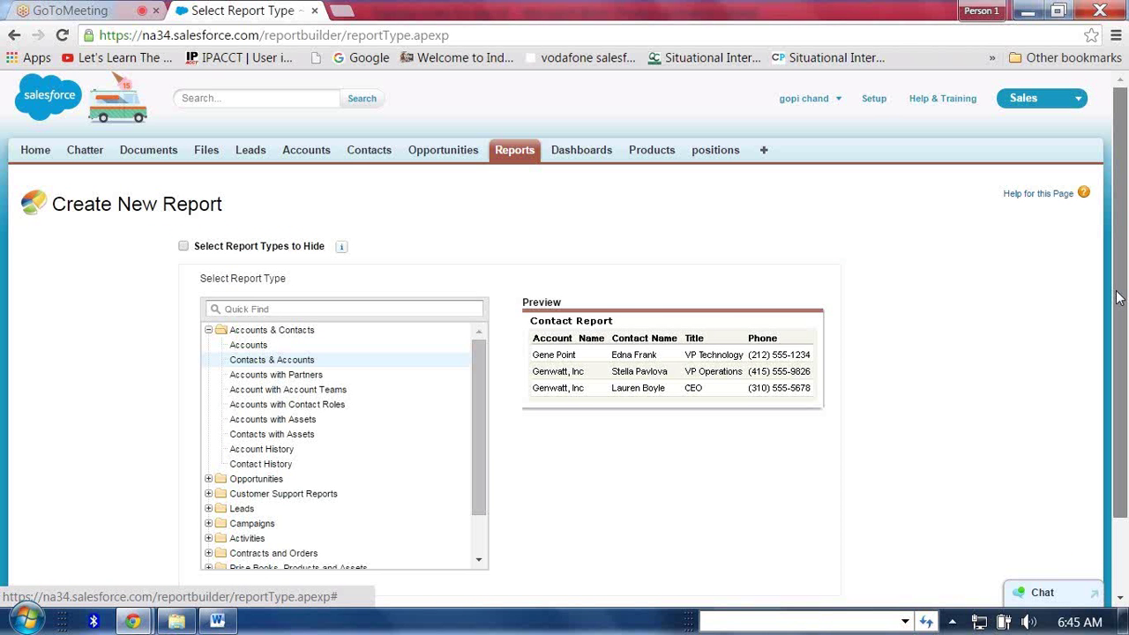
drag(1118, 298, 889, 483)
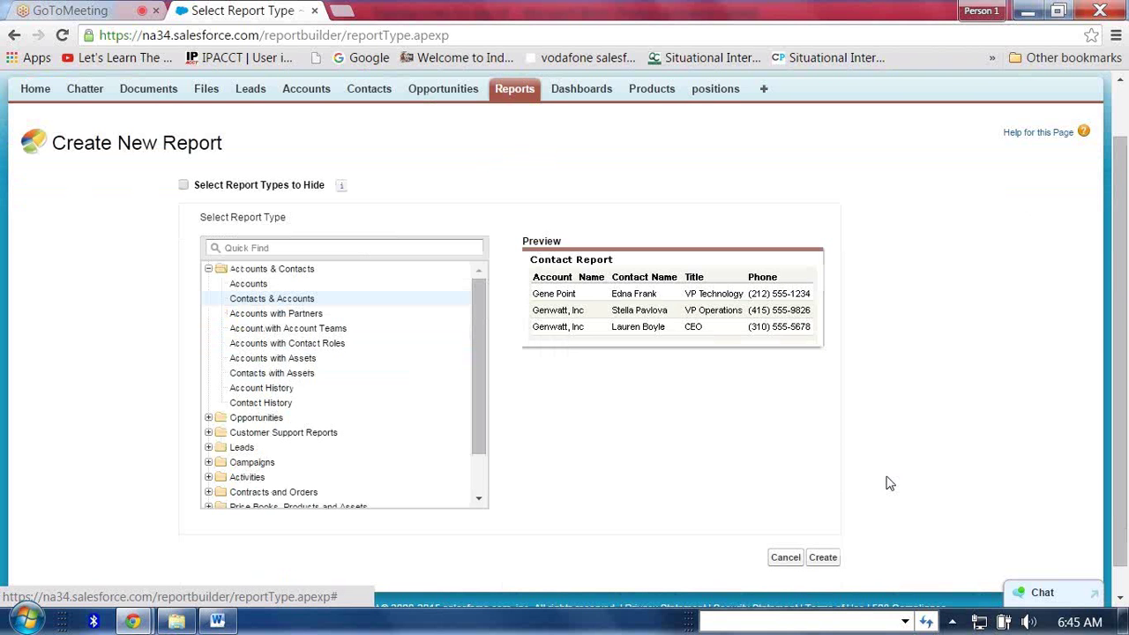
click(823, 557)
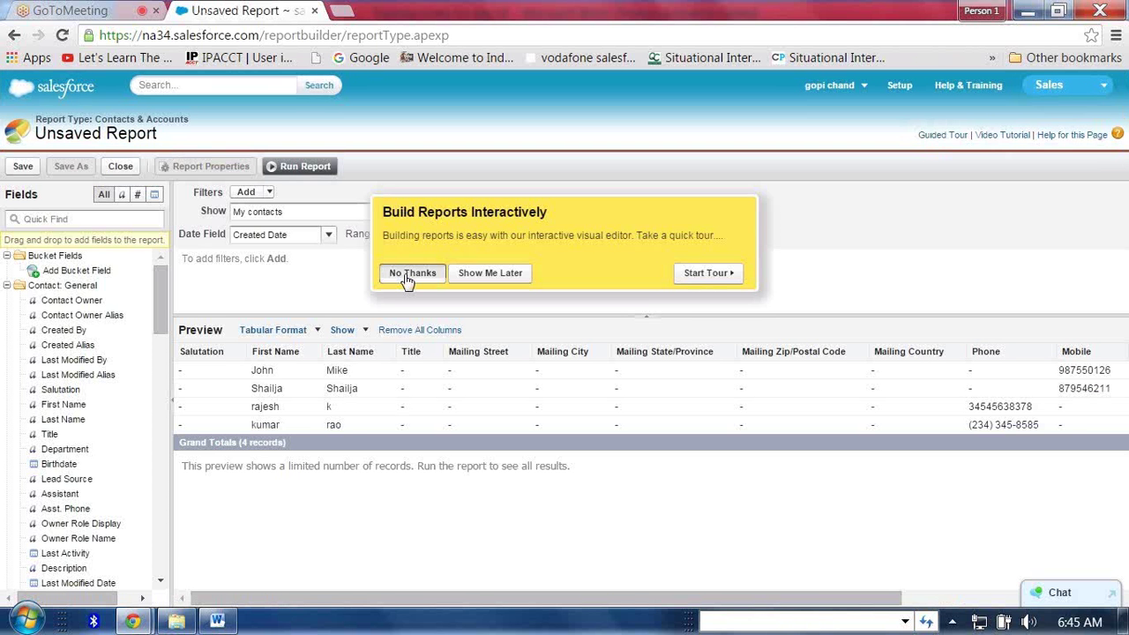
Step: Dismiss the report tour and set the Created Date range to Today
click(411, 275)
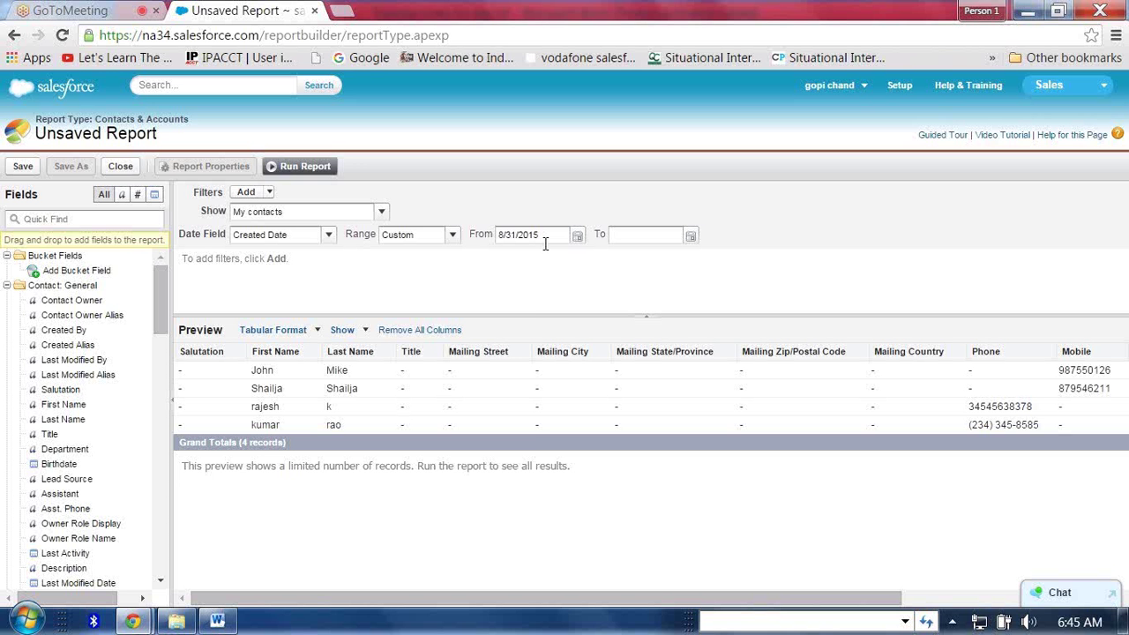
click(450, 238)
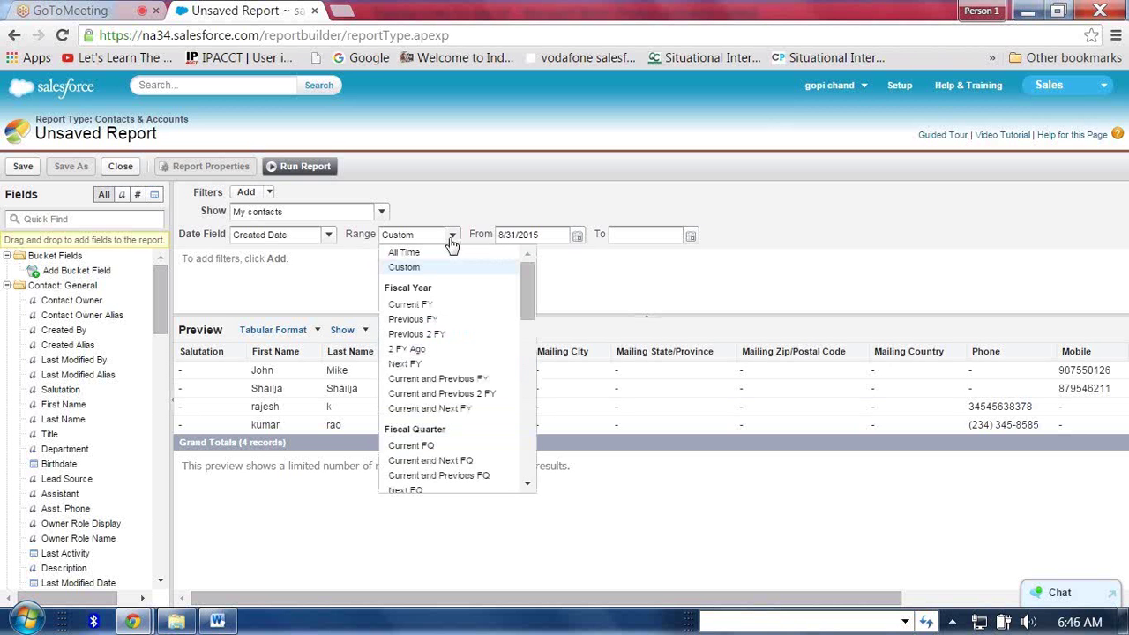
drag(525, 283, 485, 424)
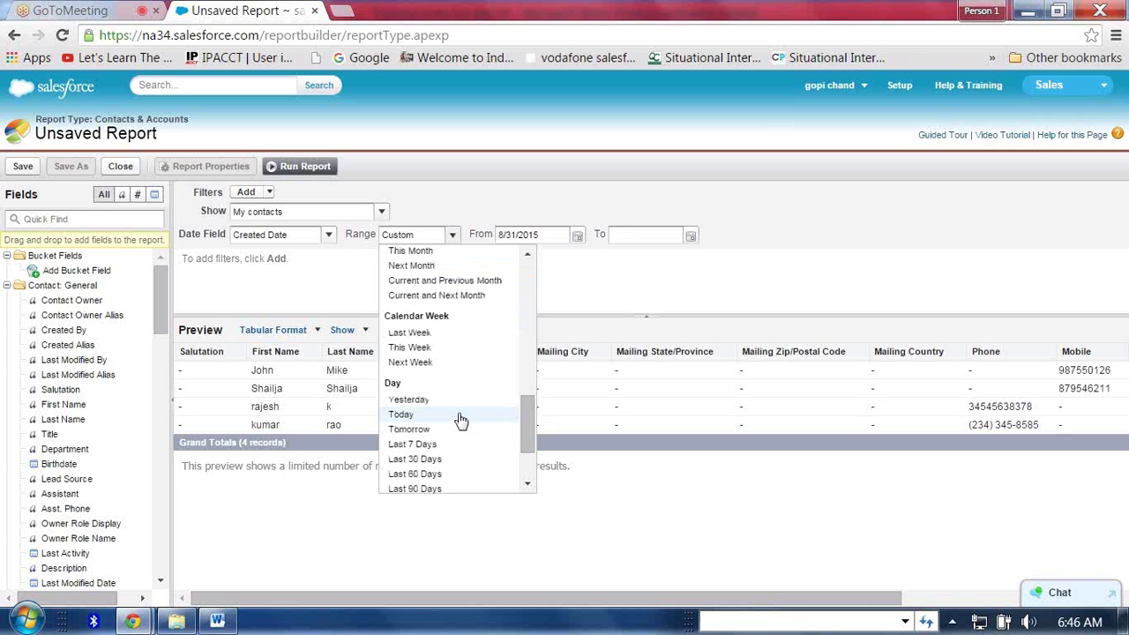
click(460, 421)
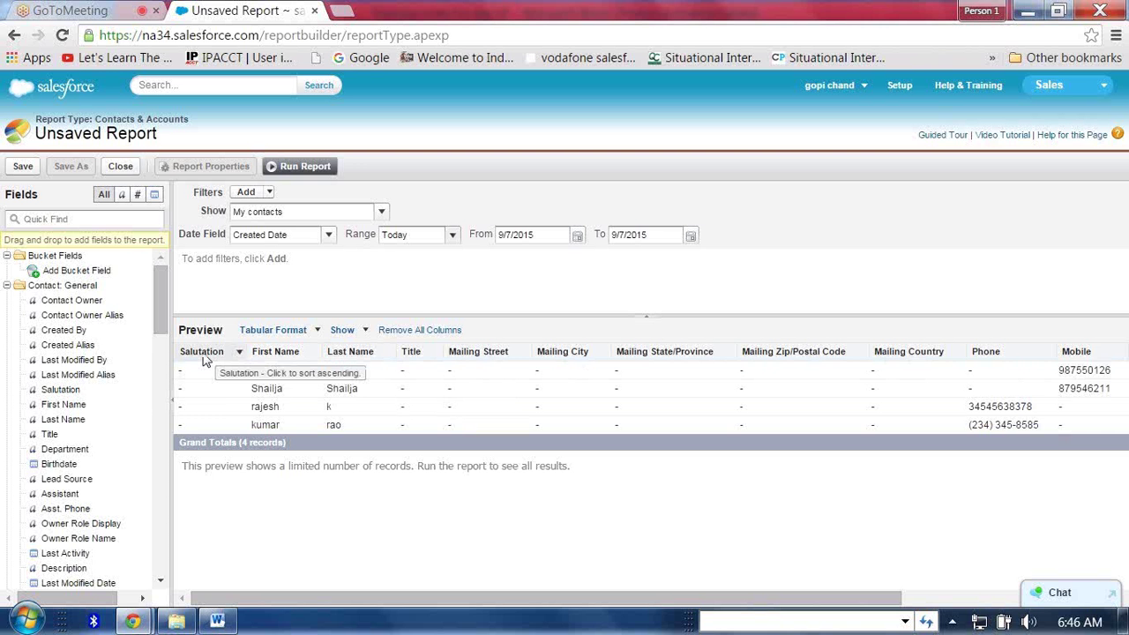
Step: Drag out the Salutation, Title, Mailing Street, City, State/Province and Fax columns
drag(203, 357, 48, 365)
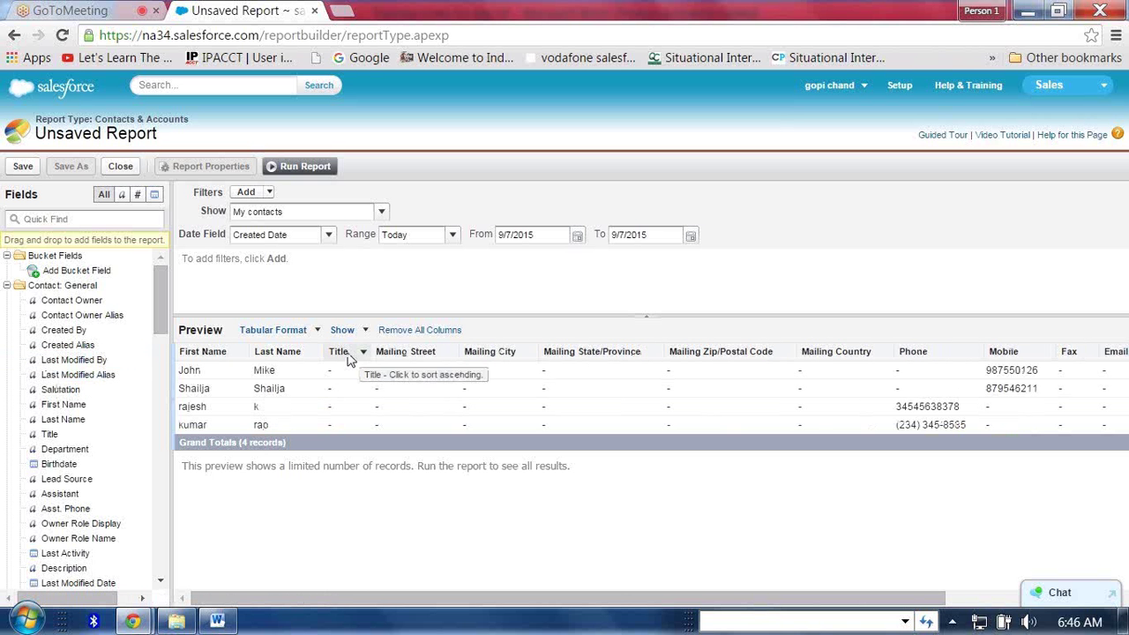
drag(347, 356, 60, 342)
drag(361, 361, 385, 391)
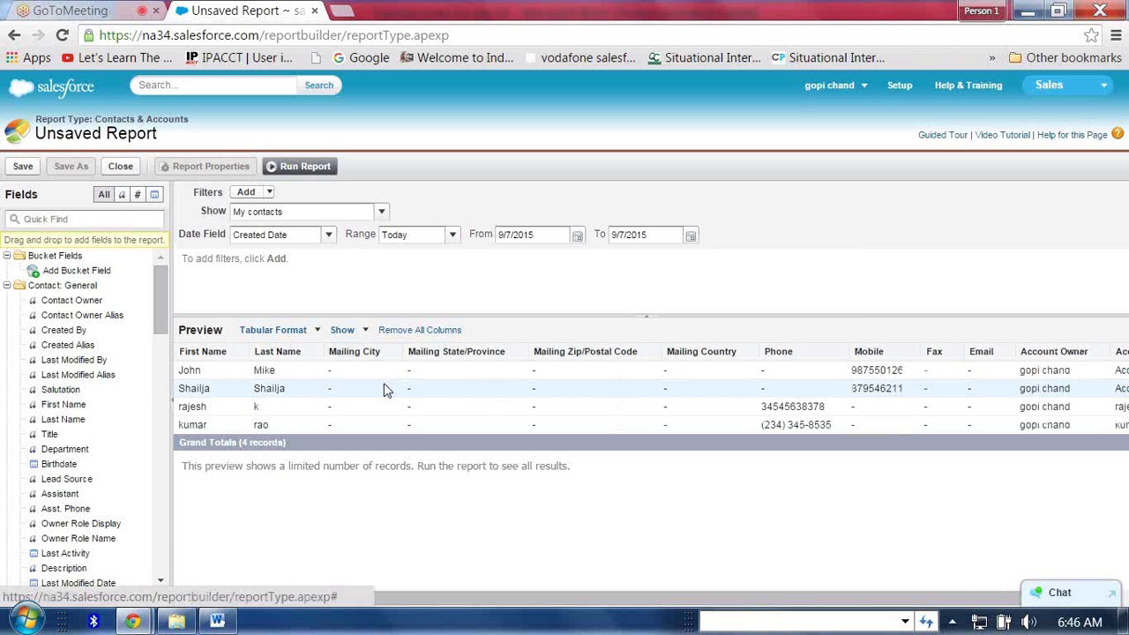
drag(353, 351, 55, 353)
drag(370, 351, 54, 353)
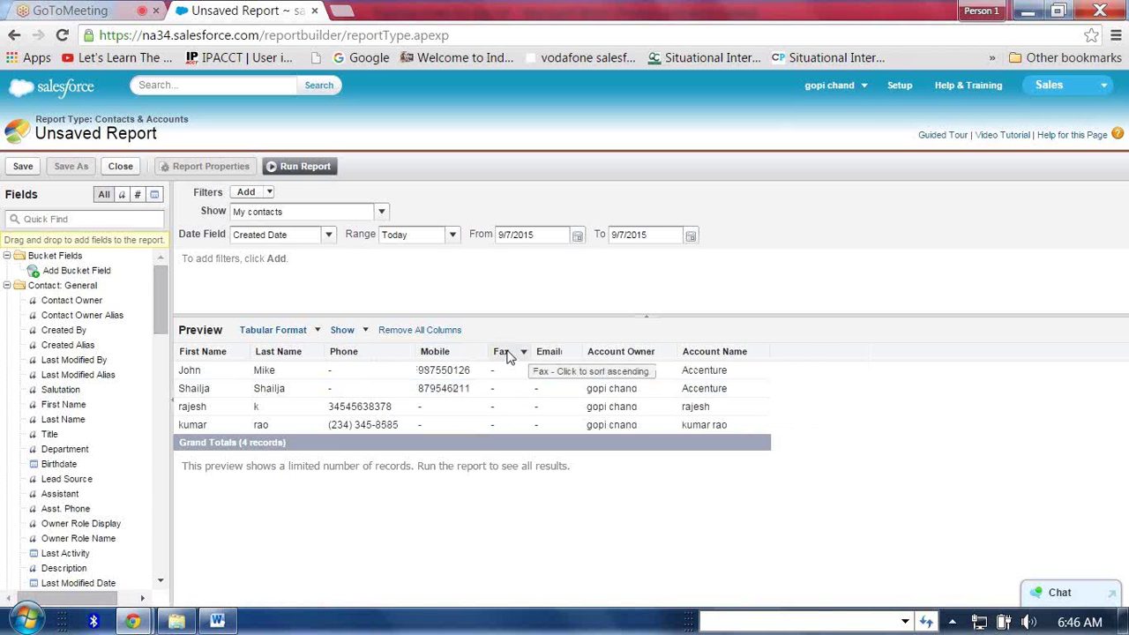
drag(508, 356, 64, 323)
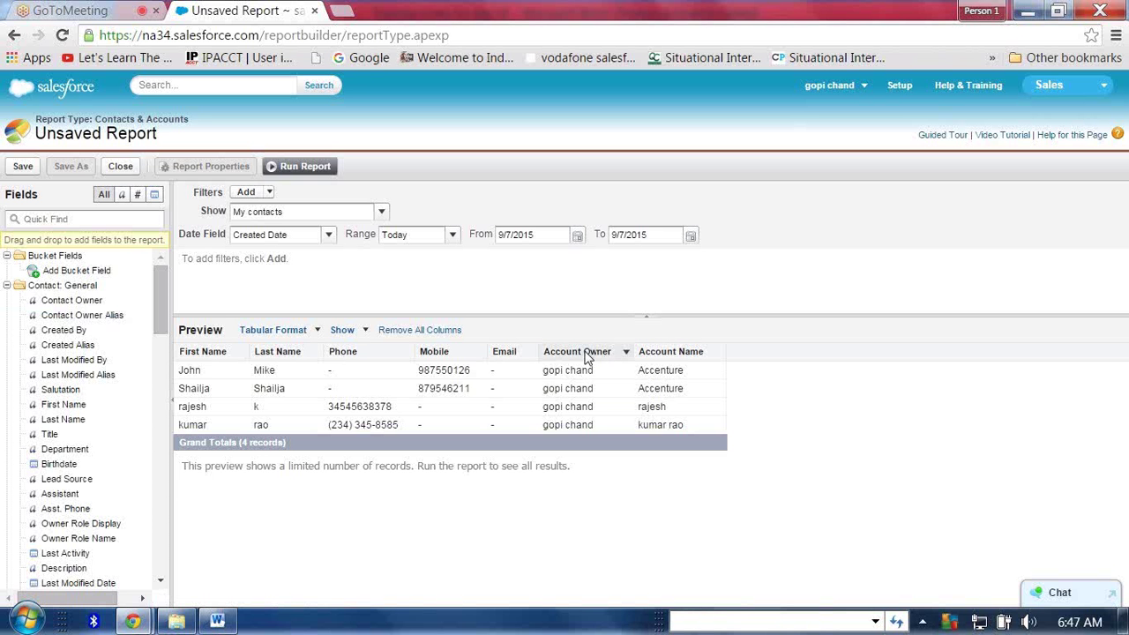
Step: Remove the Account Owner, Account Name, Phone and Mobile columns from the report preview
drag(588, 355, 48, 344)
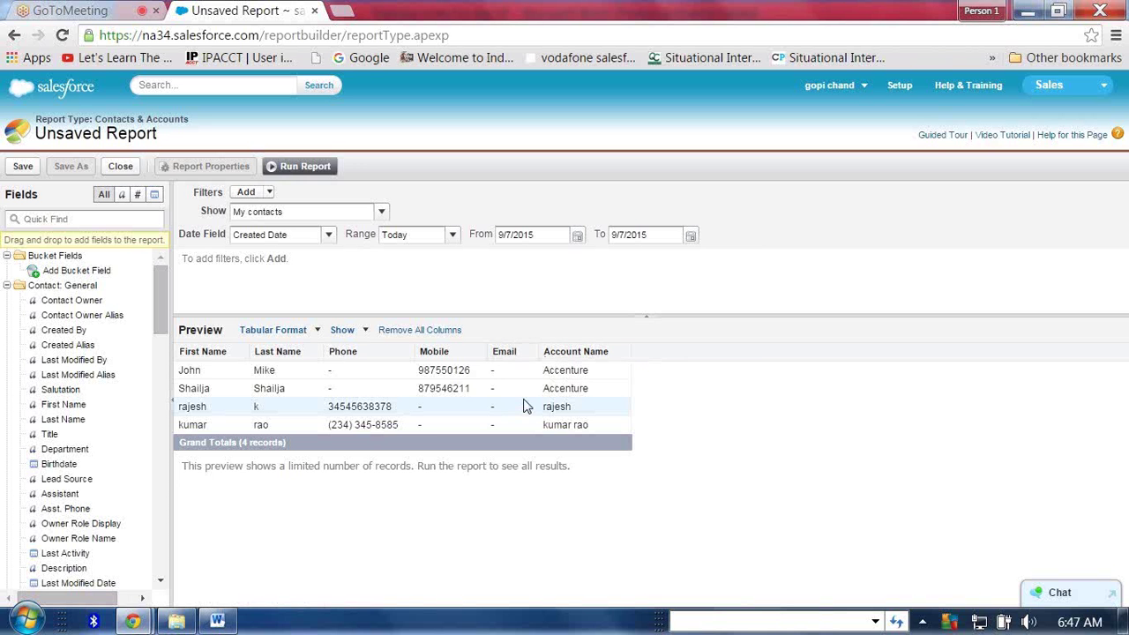
drag(578, 357, 13, 389)
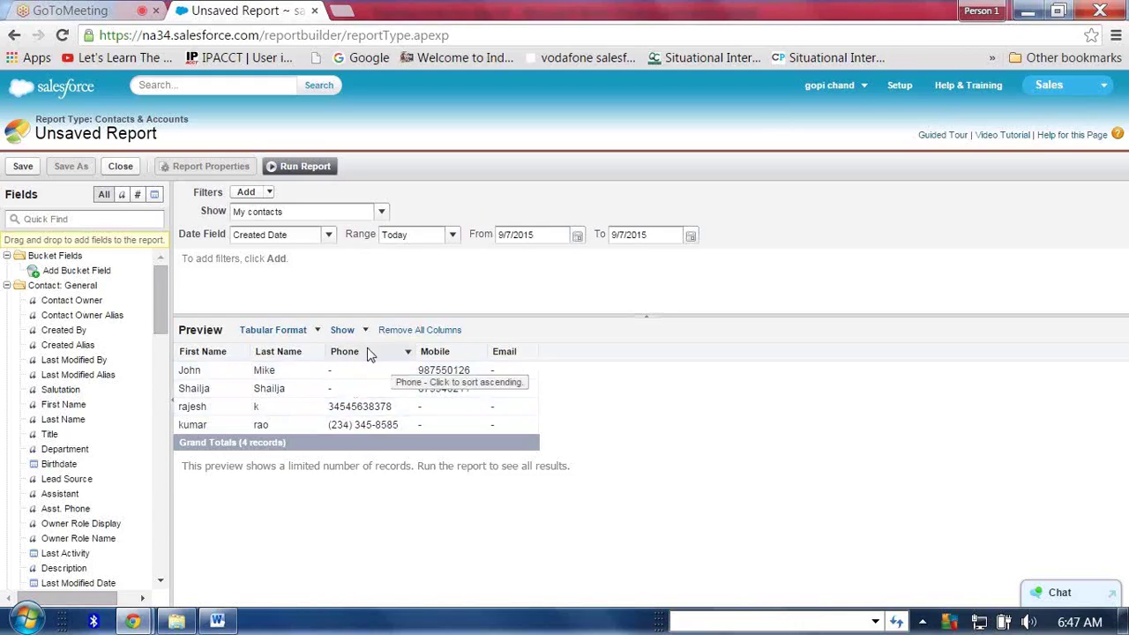
drag(367, 355, 103, 374)
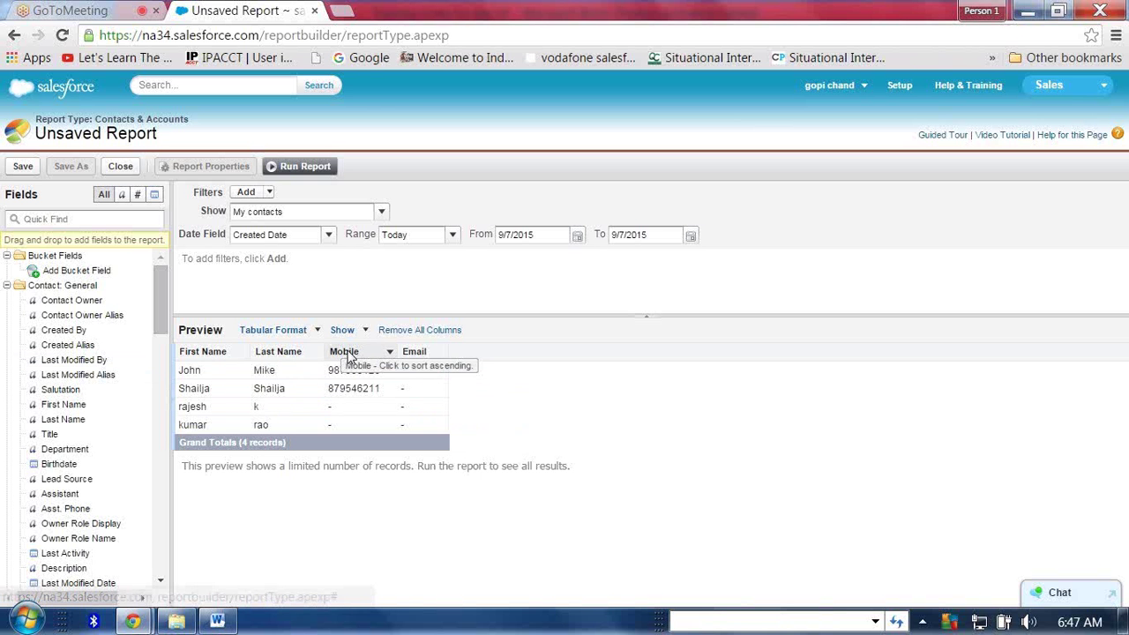
drag(350, 354, 83, 336)
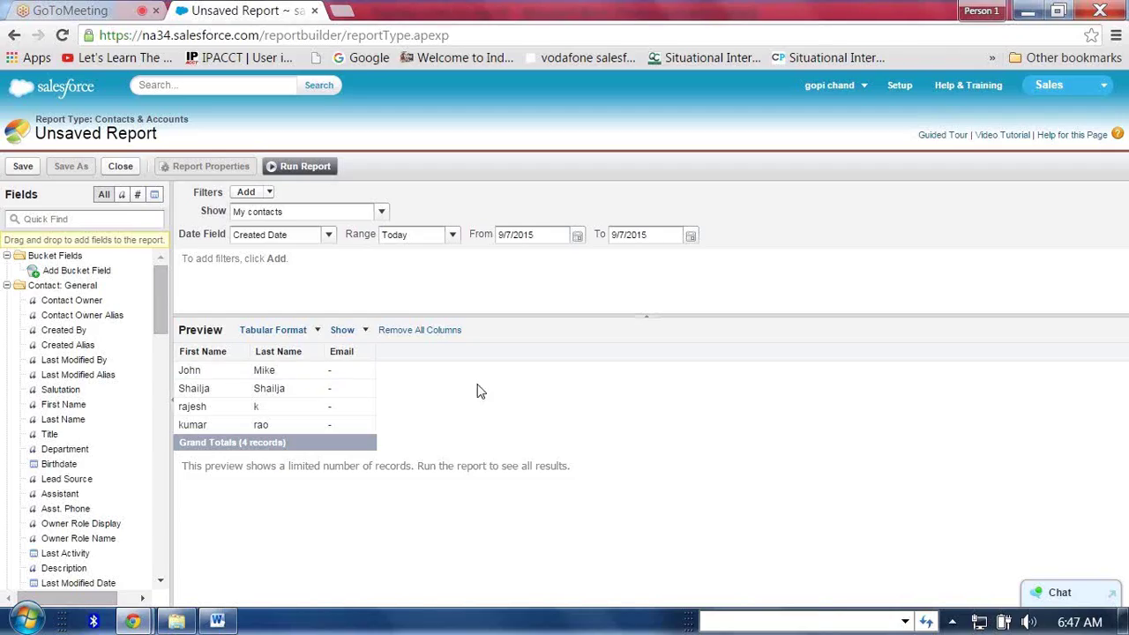
Step: Search fields for 'id' and place the Contact ID column after Email
click(68, 219)
text(id)
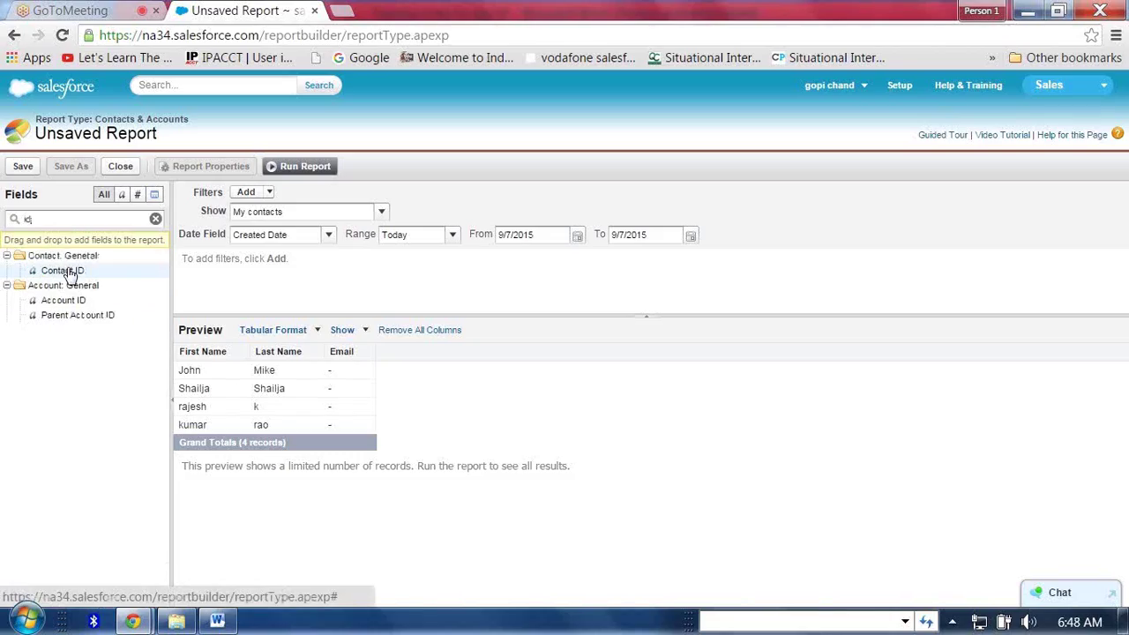
mouse_move(71, 275)
mouse_down()
mouse_move(389, 346)
mouse_move(393, 367)
mouse_up()
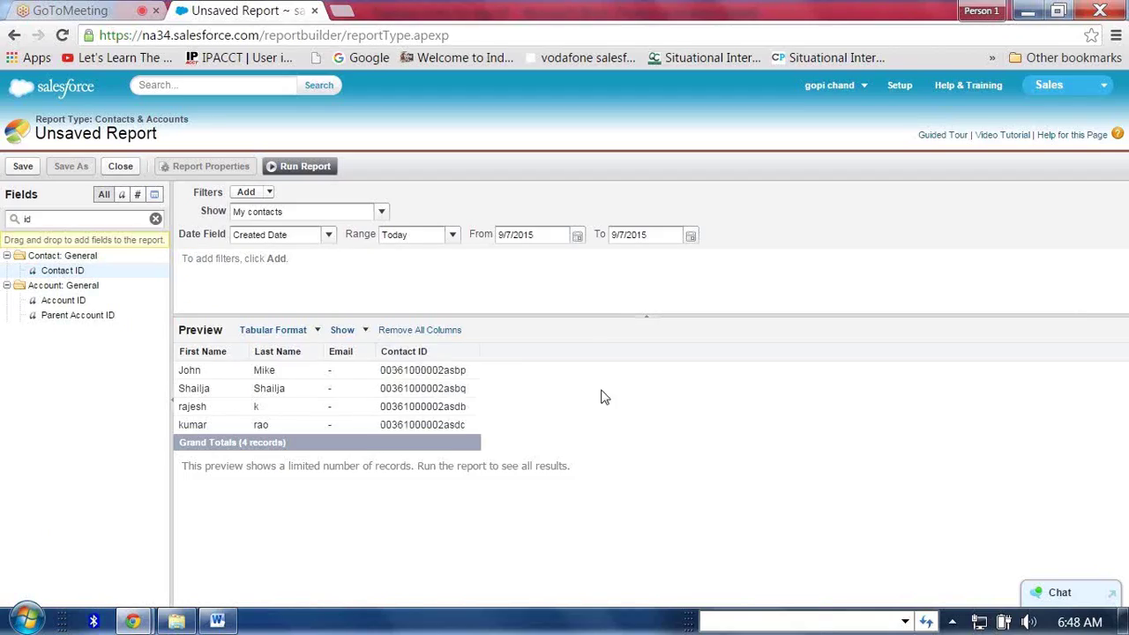
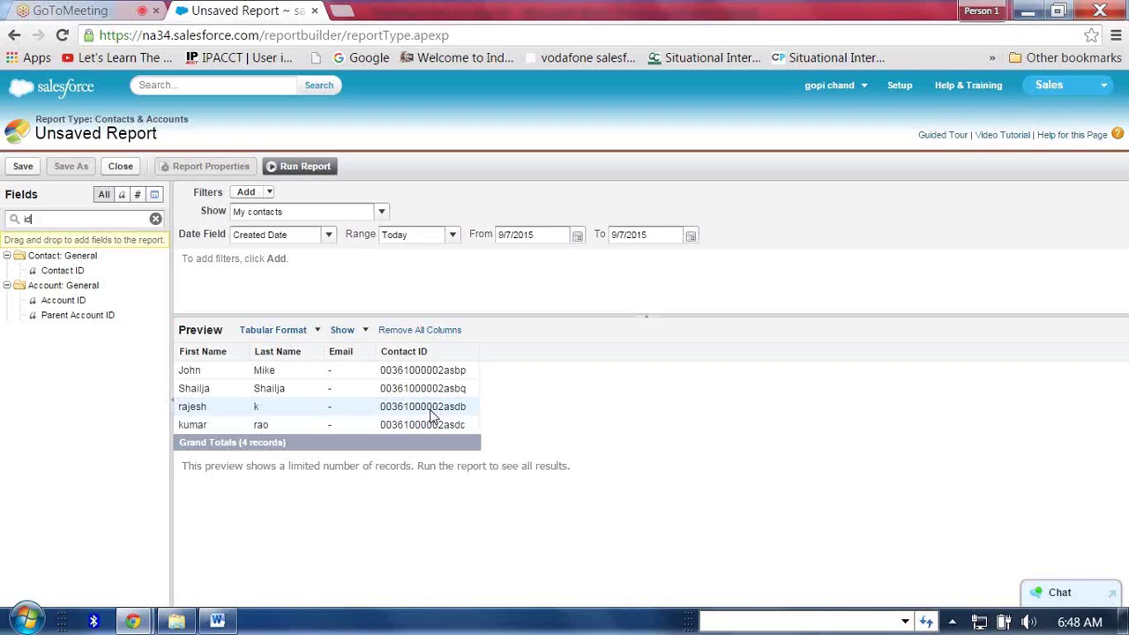
Step: Run the Contact Mailing List report and open its Export Details page
click(305, 167)
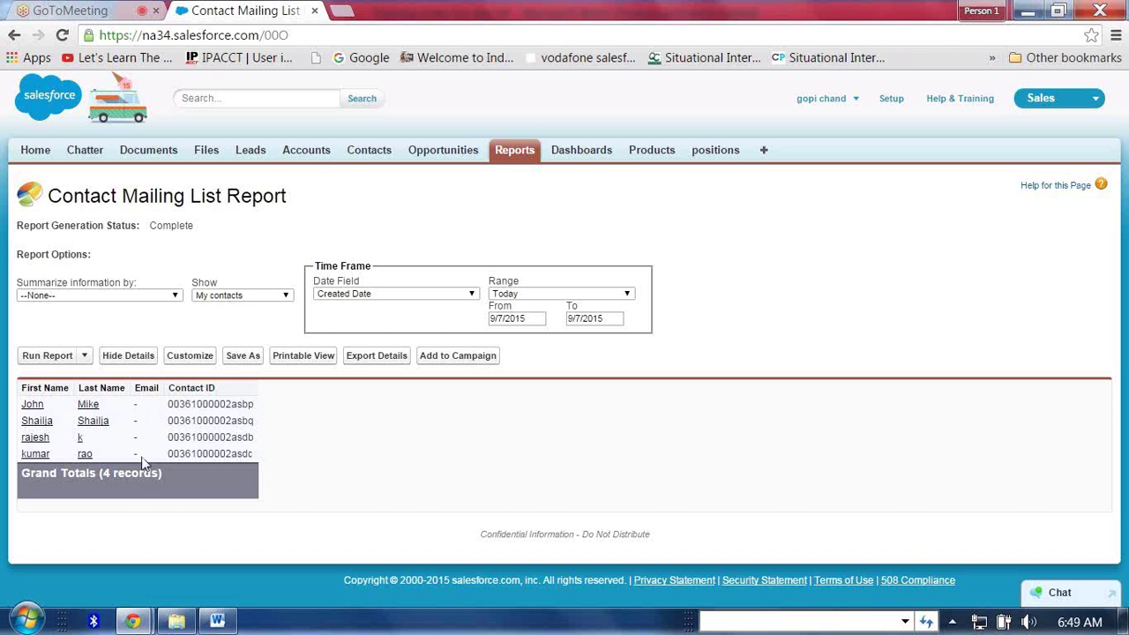
click(381, 364)
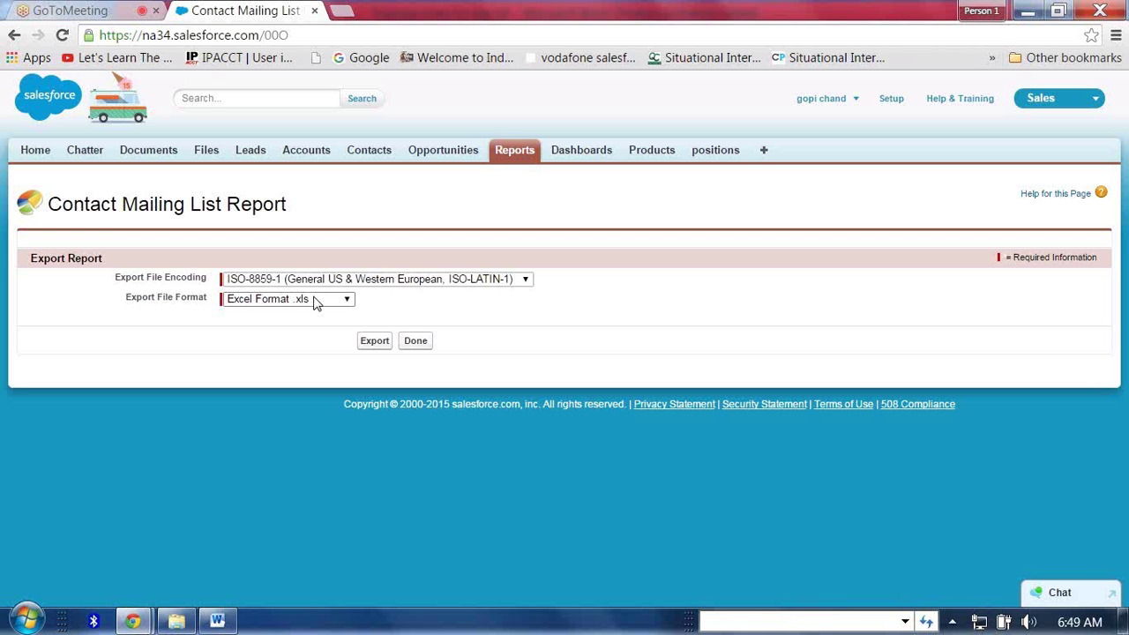
Step: Export the report as Comma Delimited .csv and open the downloaded file in Excel
click(315, 301)
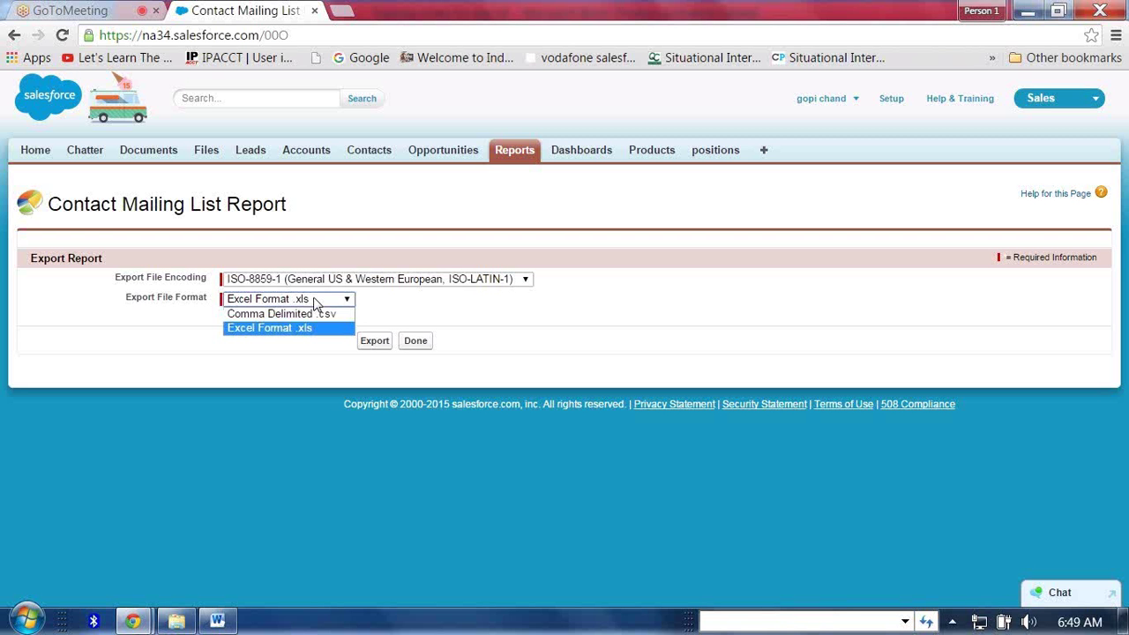
click(312, 316)
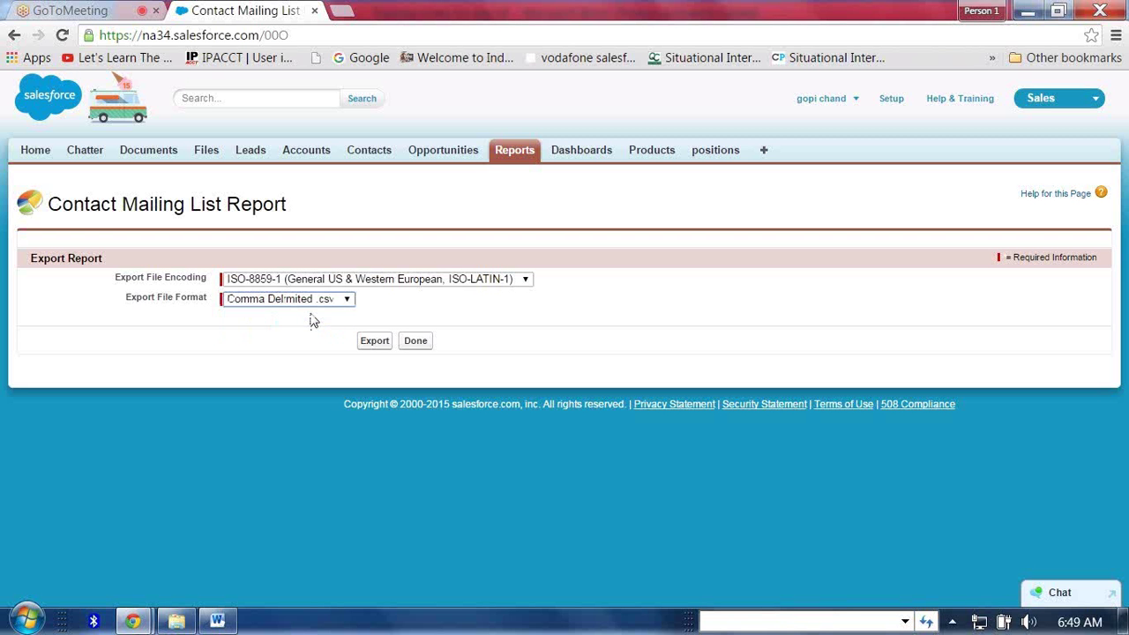
click(373, 348)
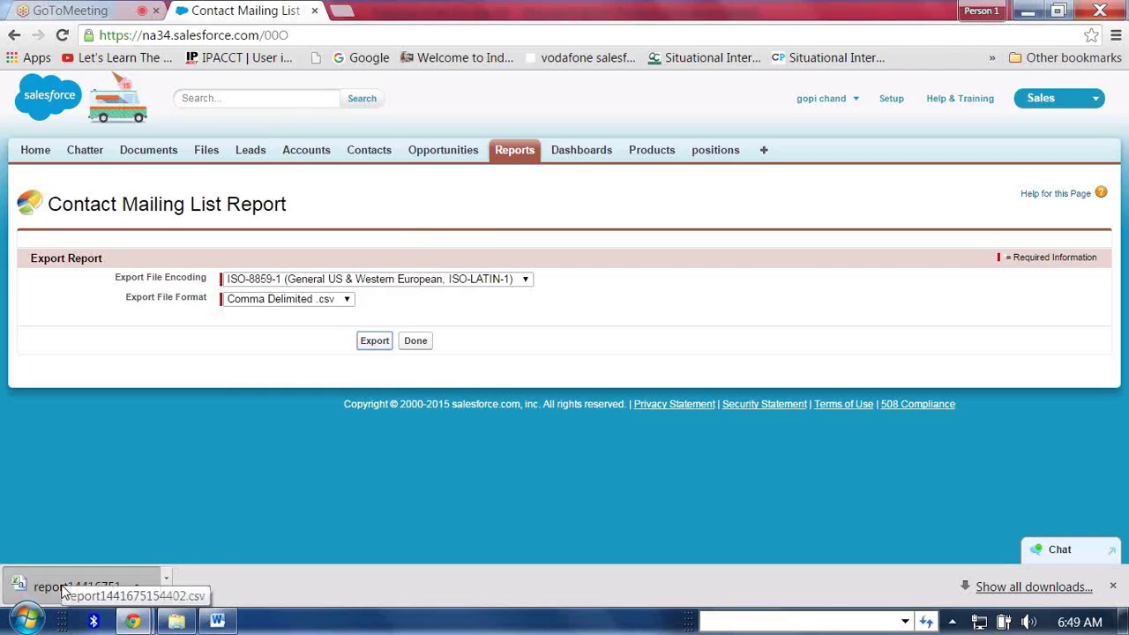
click(64, 591)
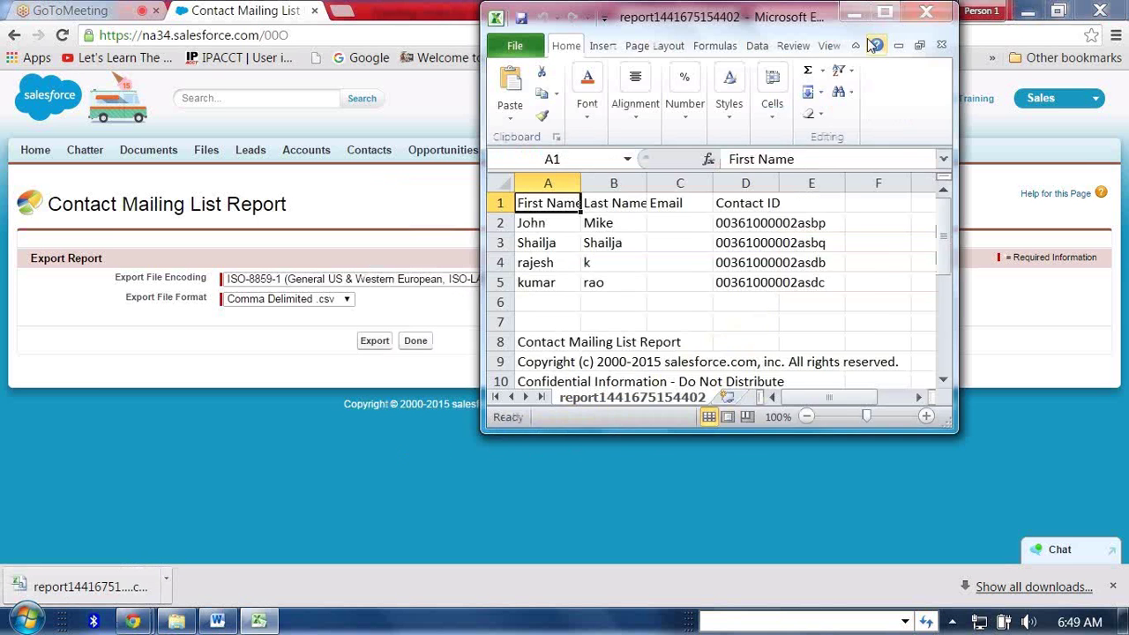
Step: Maximize Excel, clear the footer rows A7:G13, and widen the name columns A and B
click(884, 13)
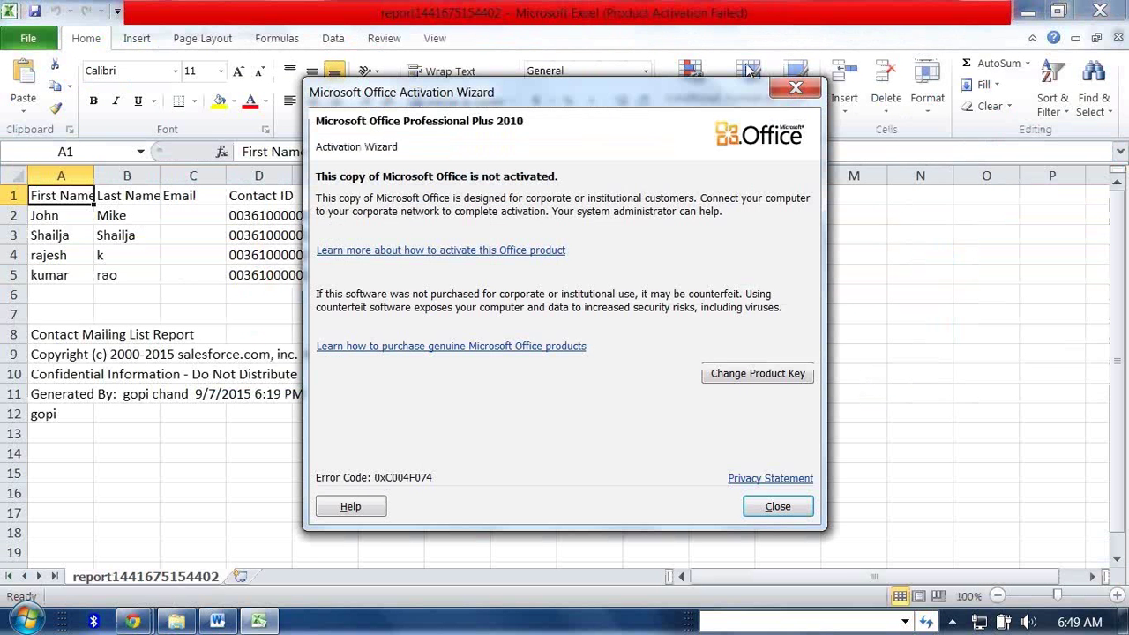
click(794, 87)
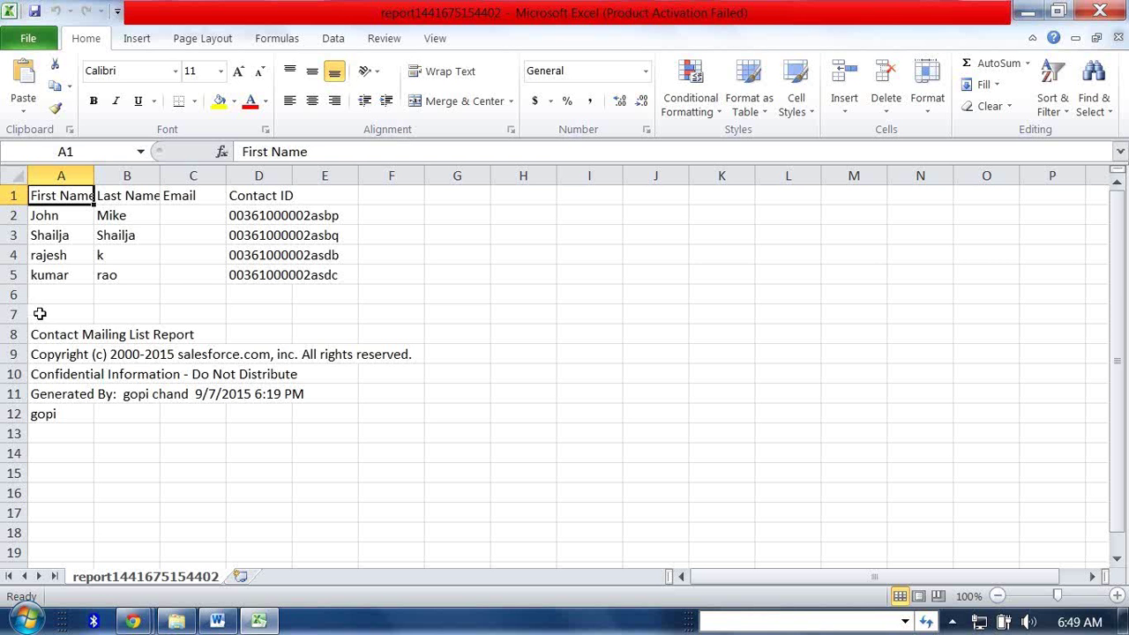
drag(40, 313, 476, 441)
key(Delete)
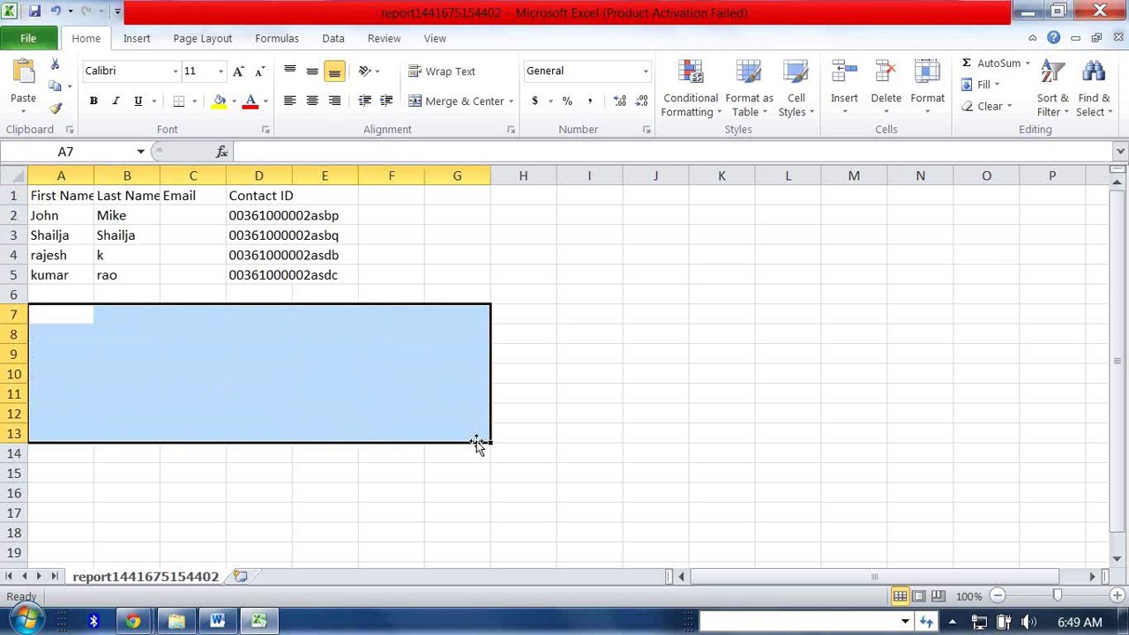
key(Up)
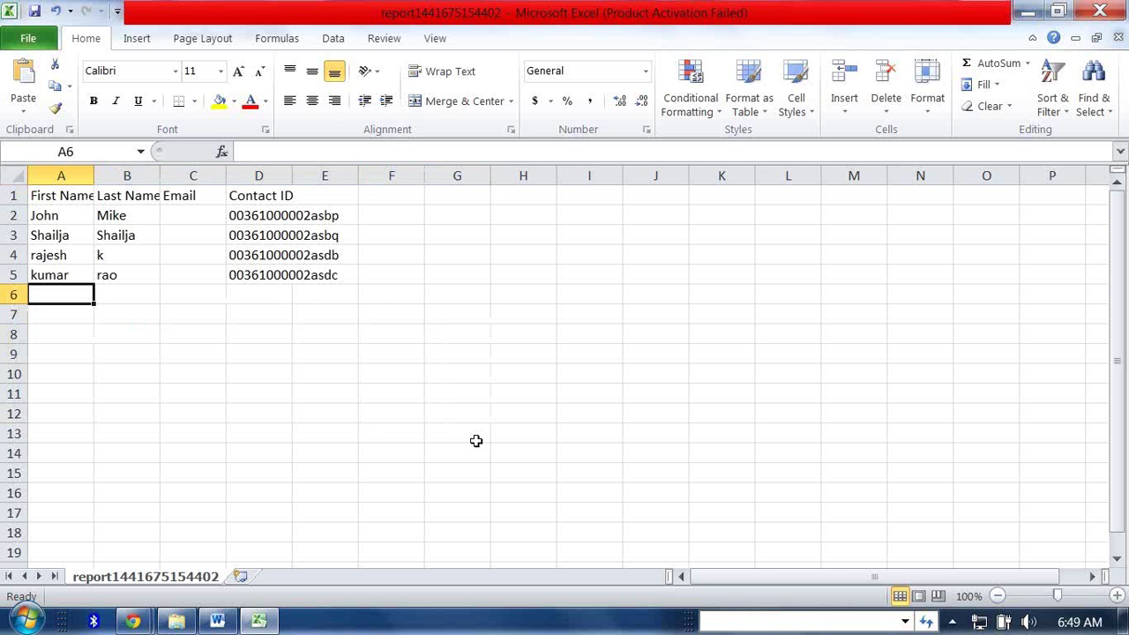
key(ctrl+Home)
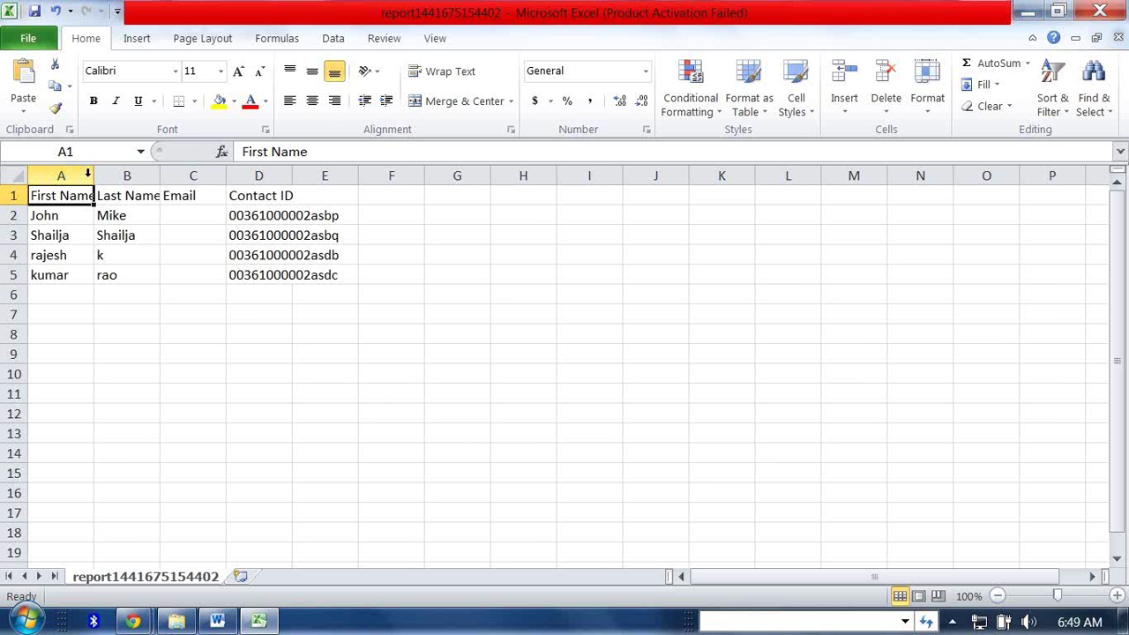
drag(94, 175, 344, 176)
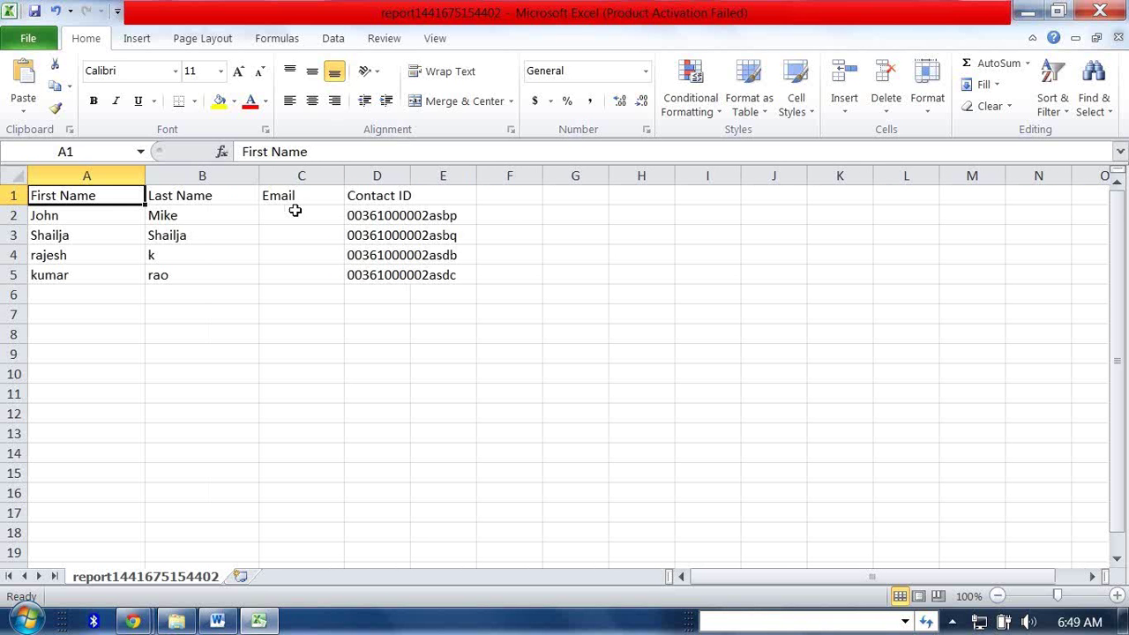
Step: Type an e-mail address for each of the four contacts into cells C2 through C5
click(296, 212)
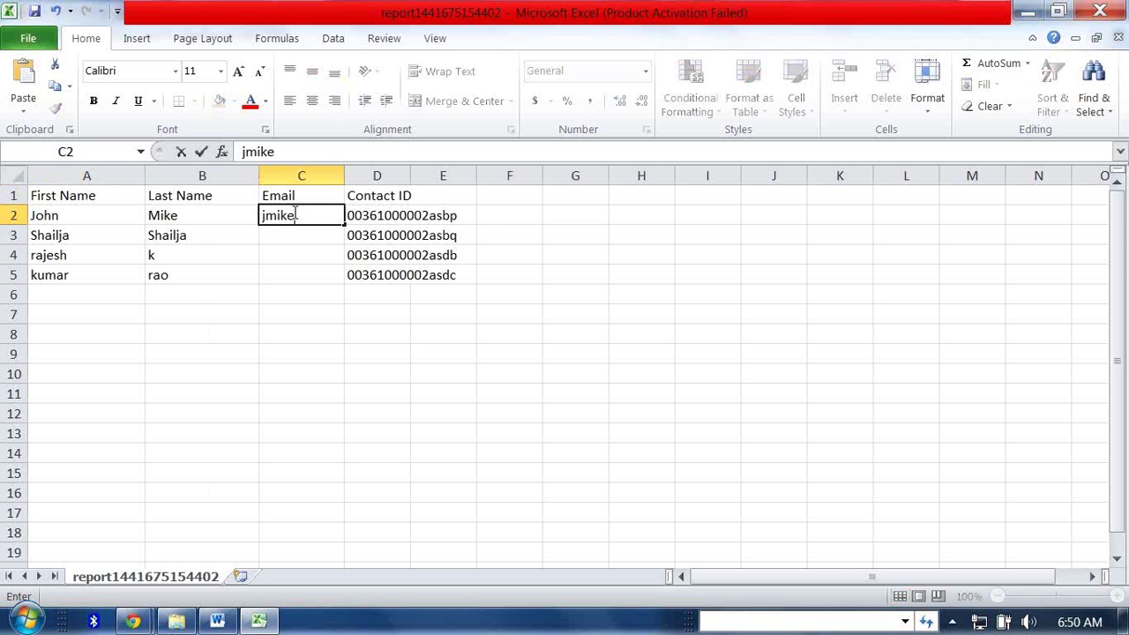
key(Return)
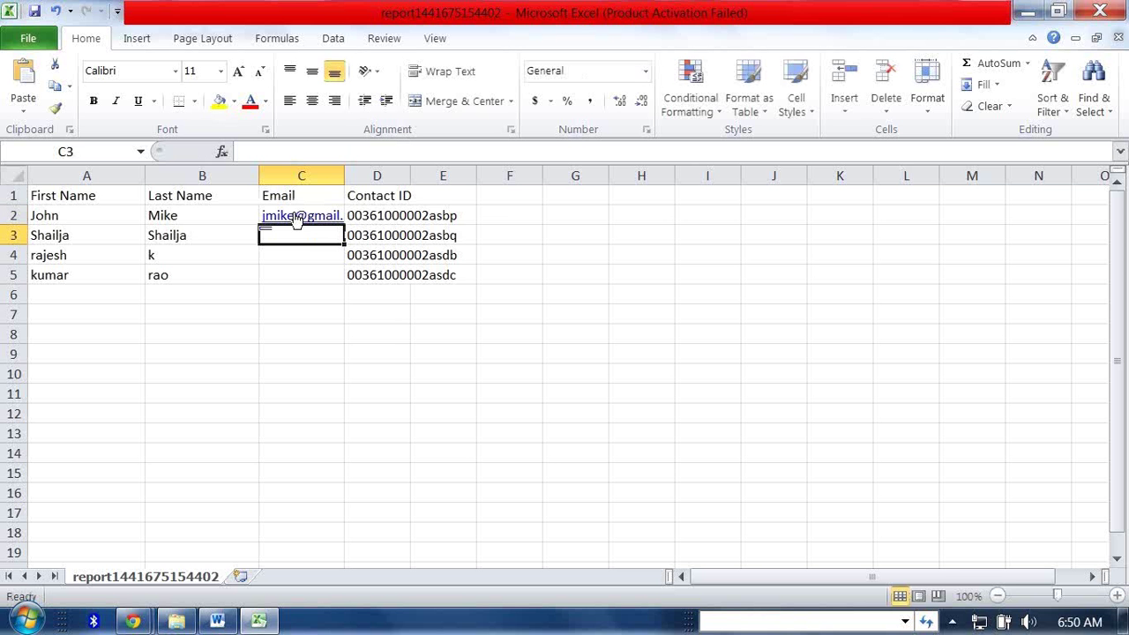
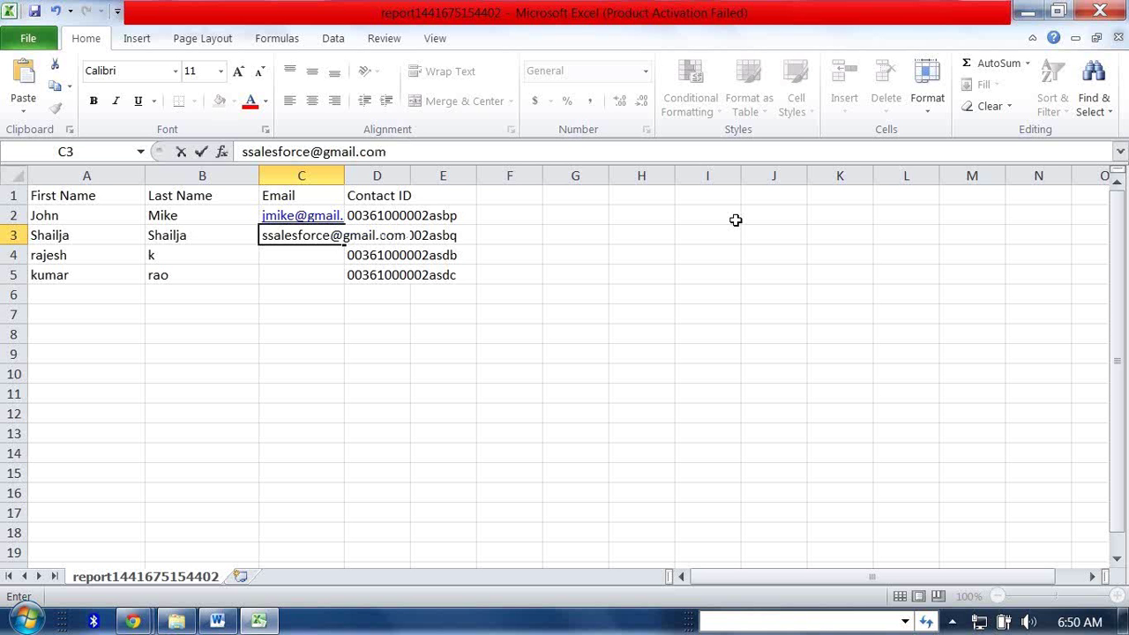
key(Return)
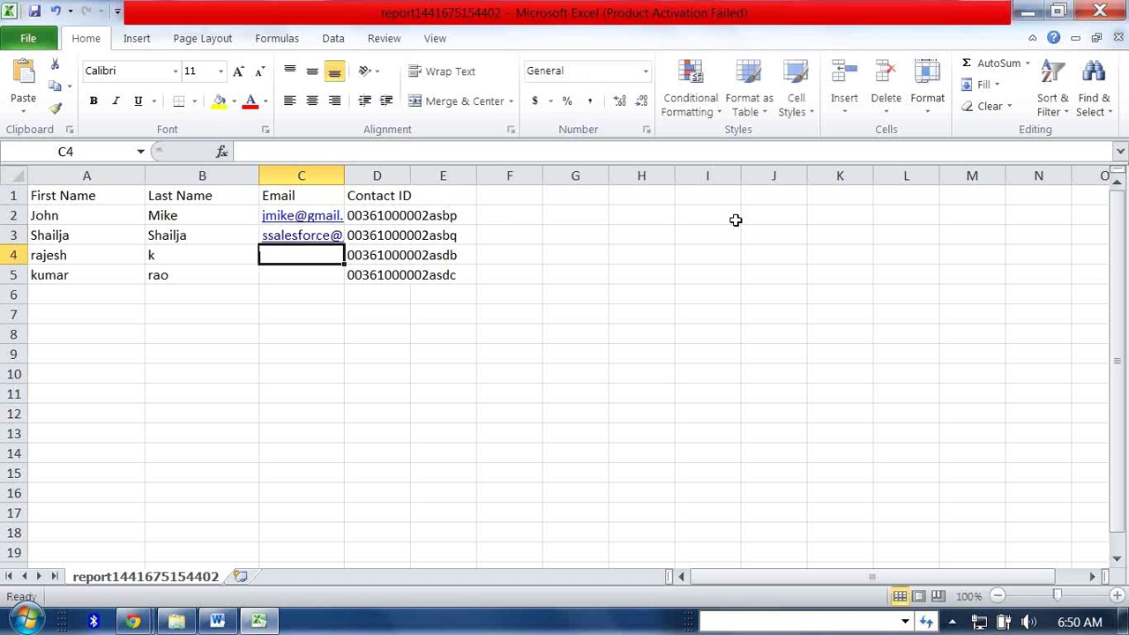
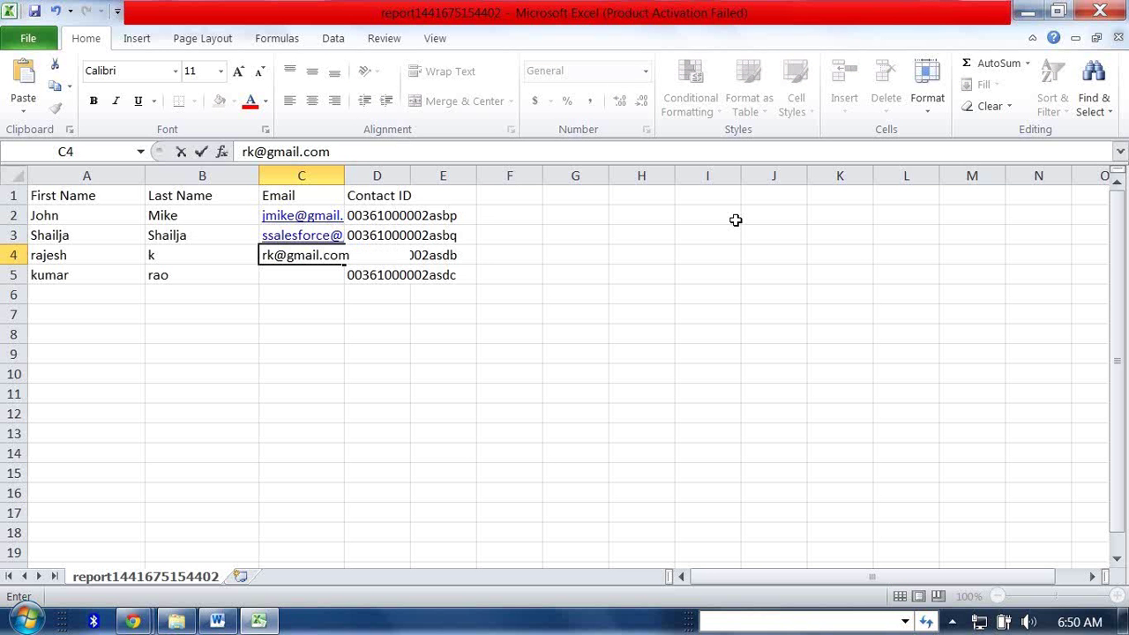
key(Return)
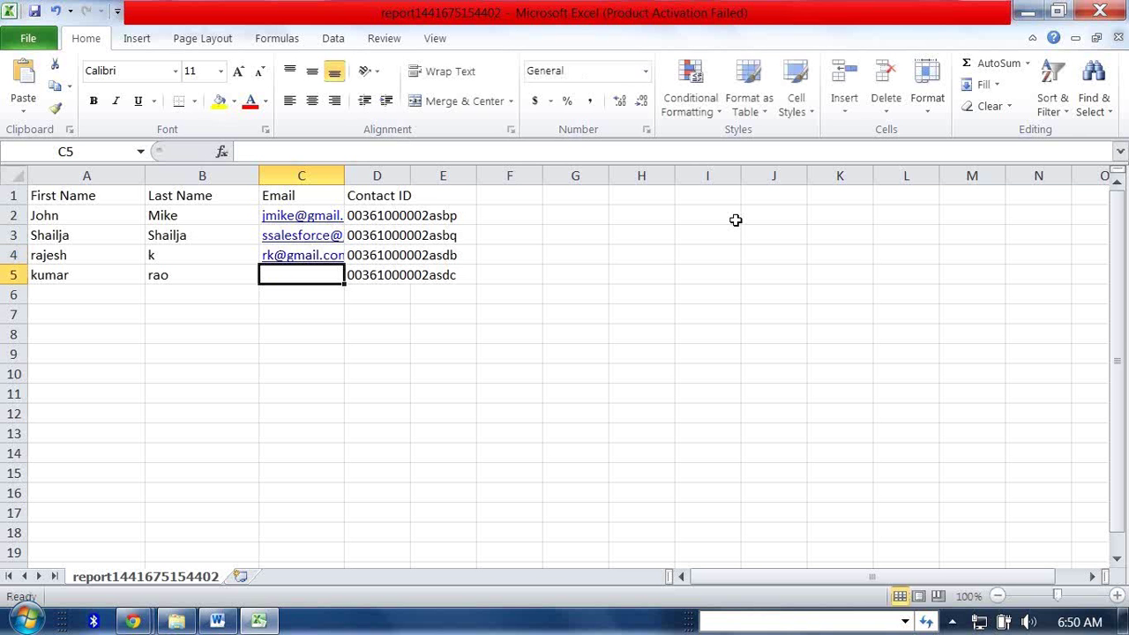
text(r)
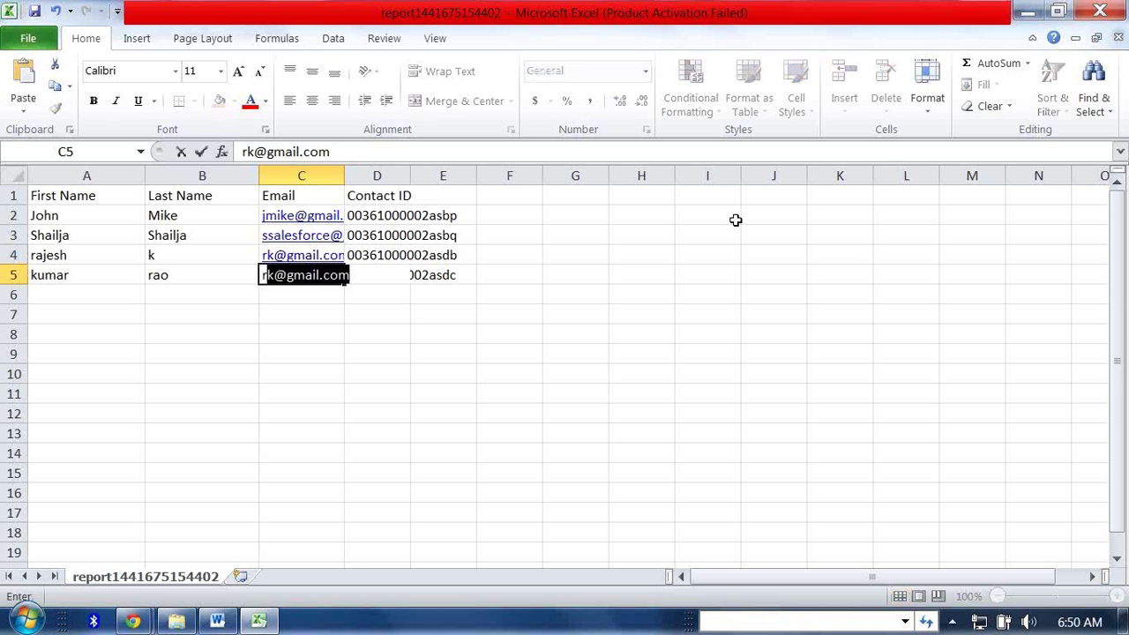
text(rao)
key(BackSpace)
key(BackSpace)
key(BackSpace)
key(BackSpace)
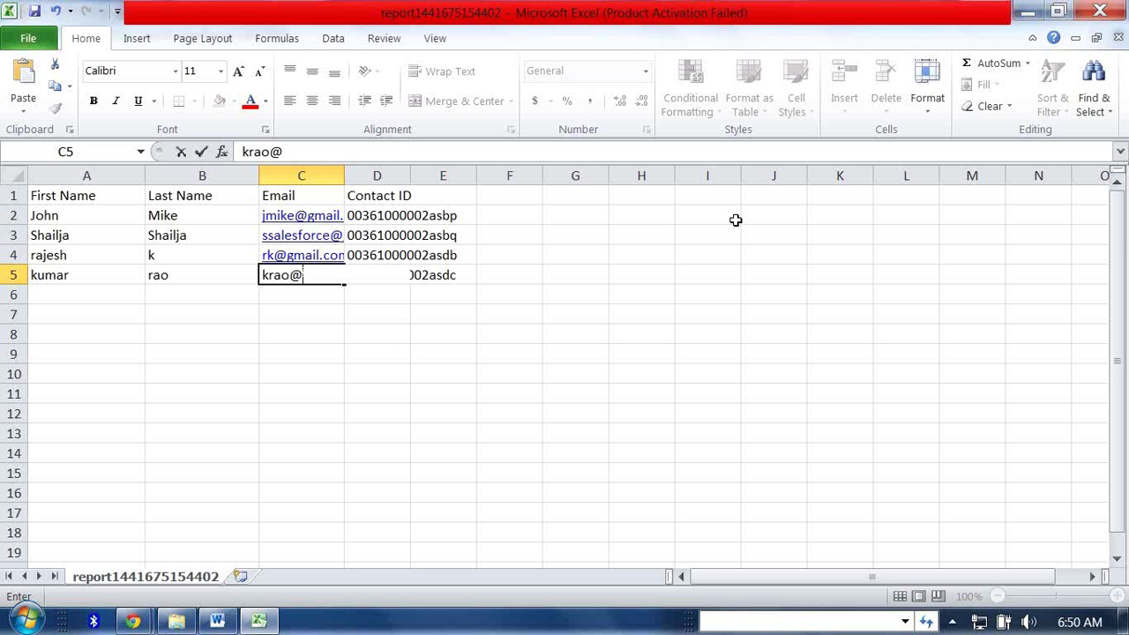
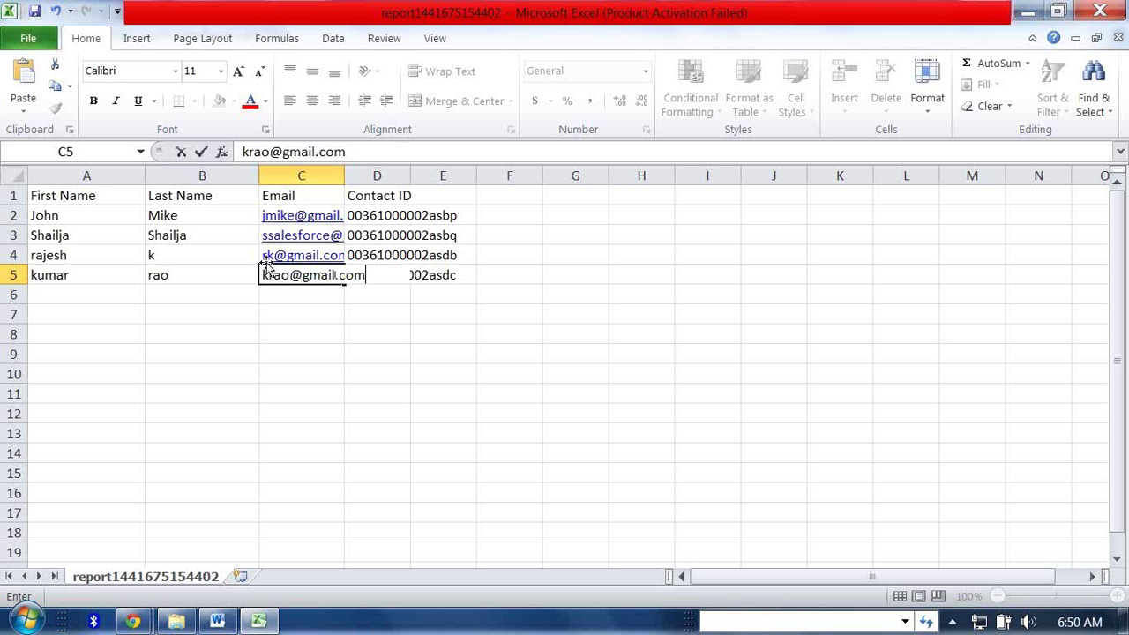
click(48, 294)
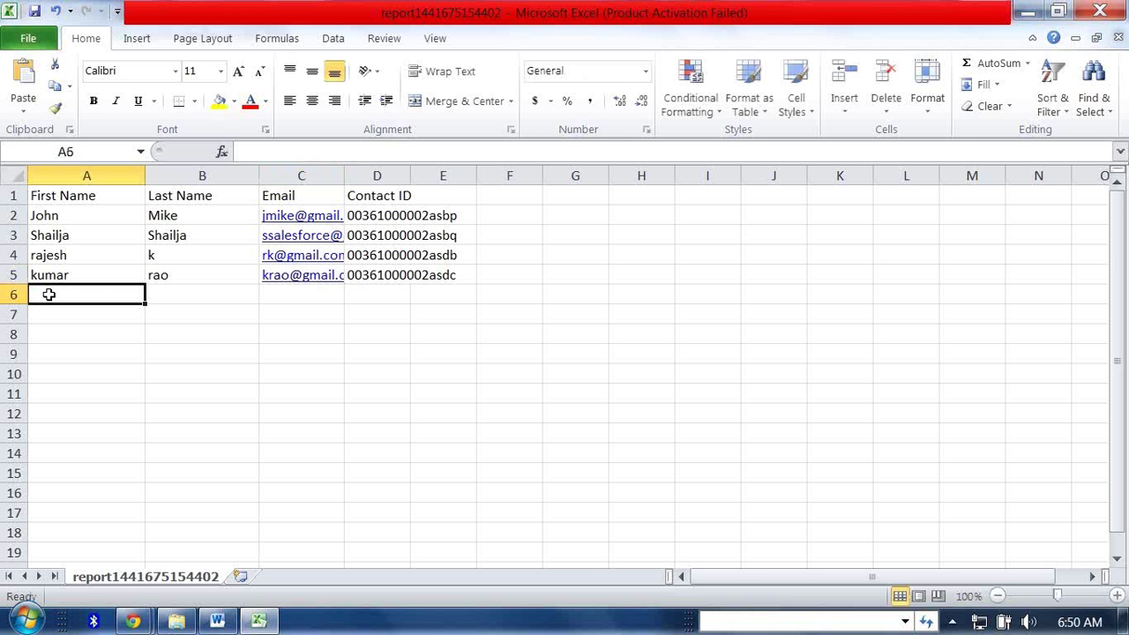
Step: Save the sheet to the Desktop as import file.csv in CSV (Comma delimited) format, replacing the existing file
click(29, 39)
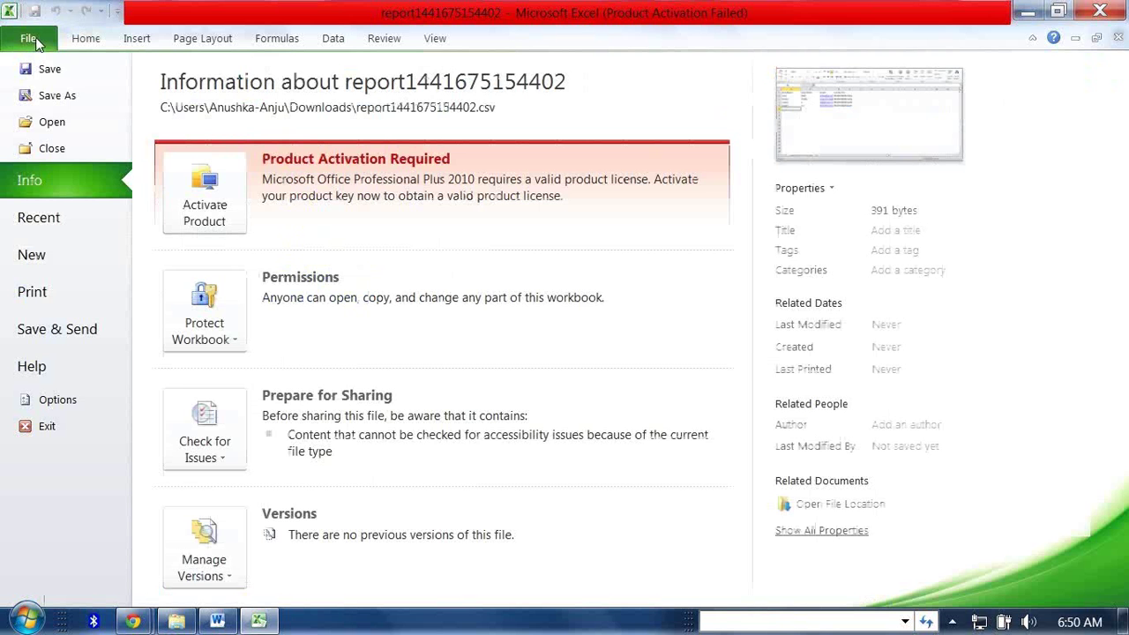
click(35, 42)
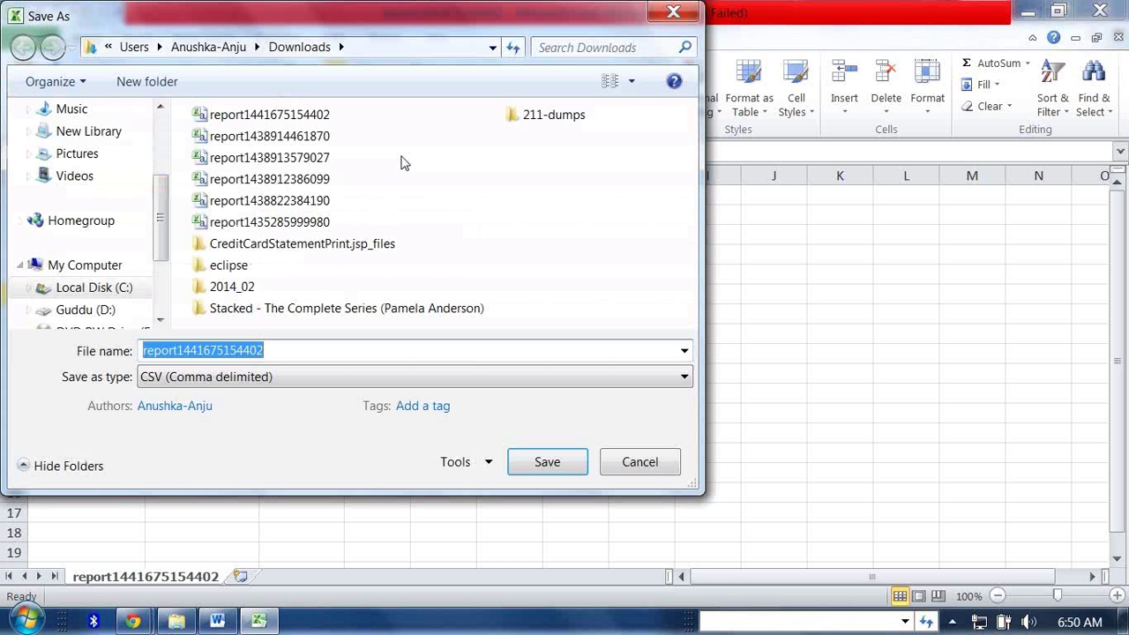
click(483, 49)
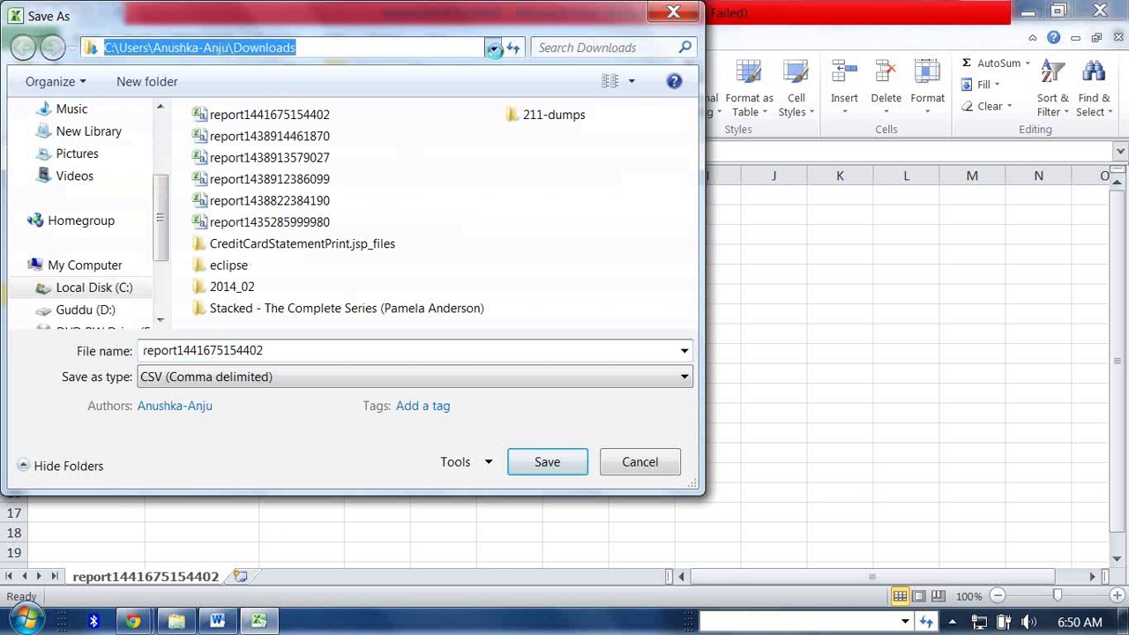
click(494, 50)
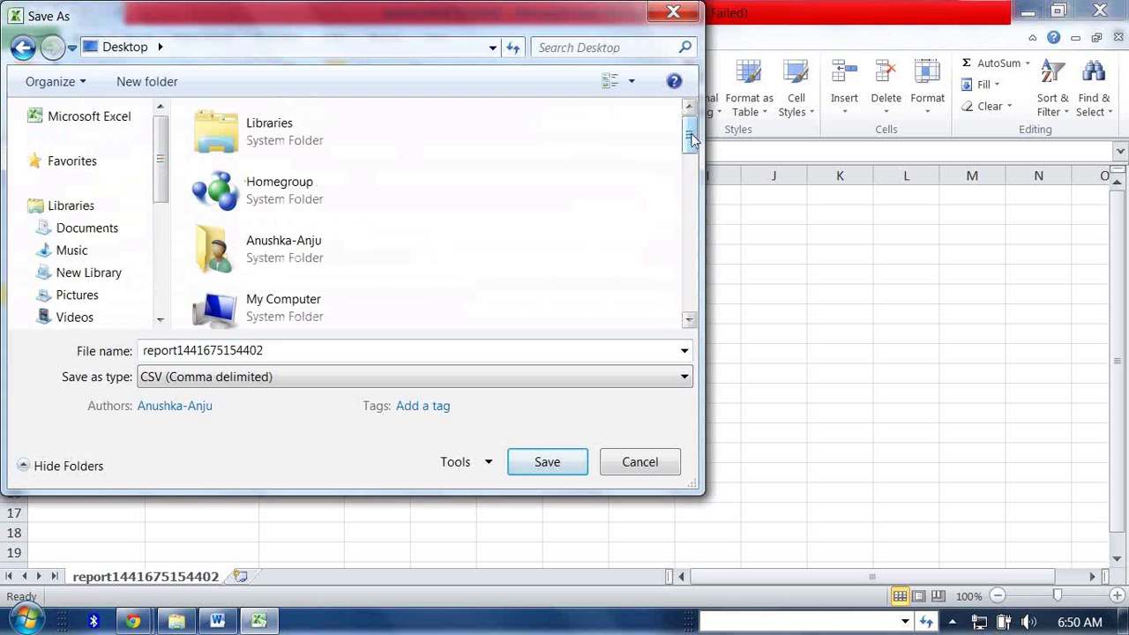
drag(691, 139, 691, 295)
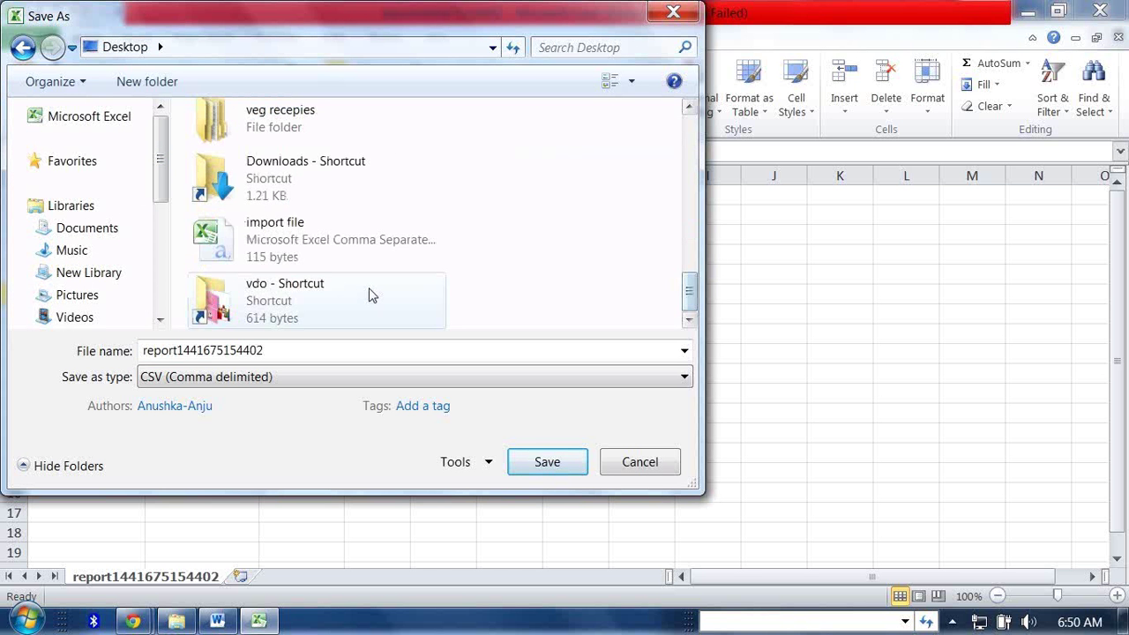
click(381, 251)
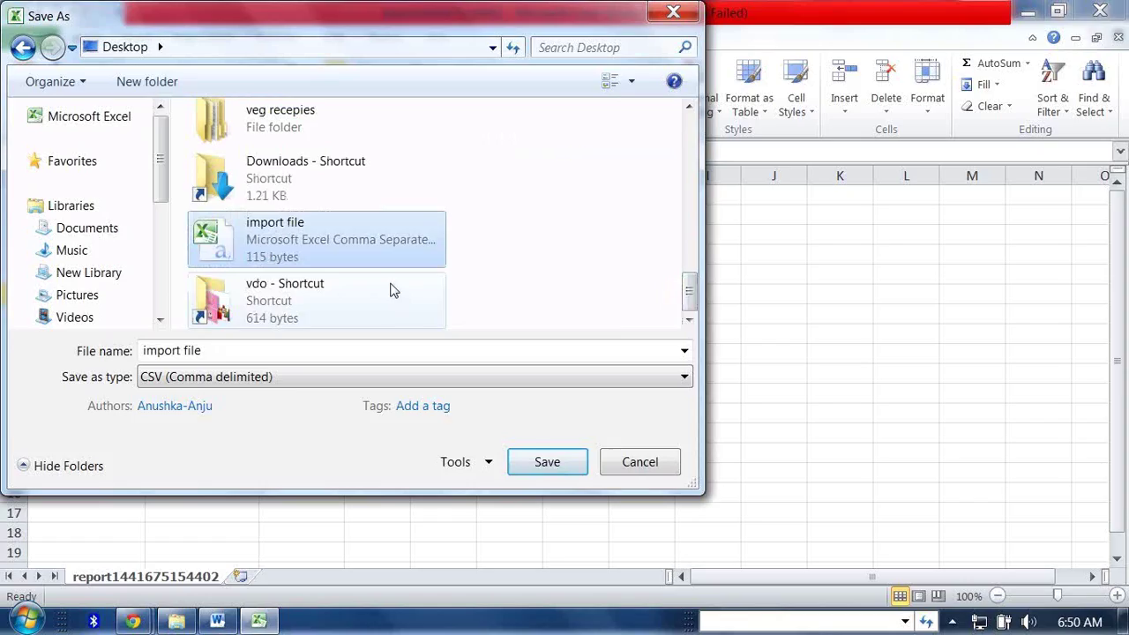
click(546, 462)
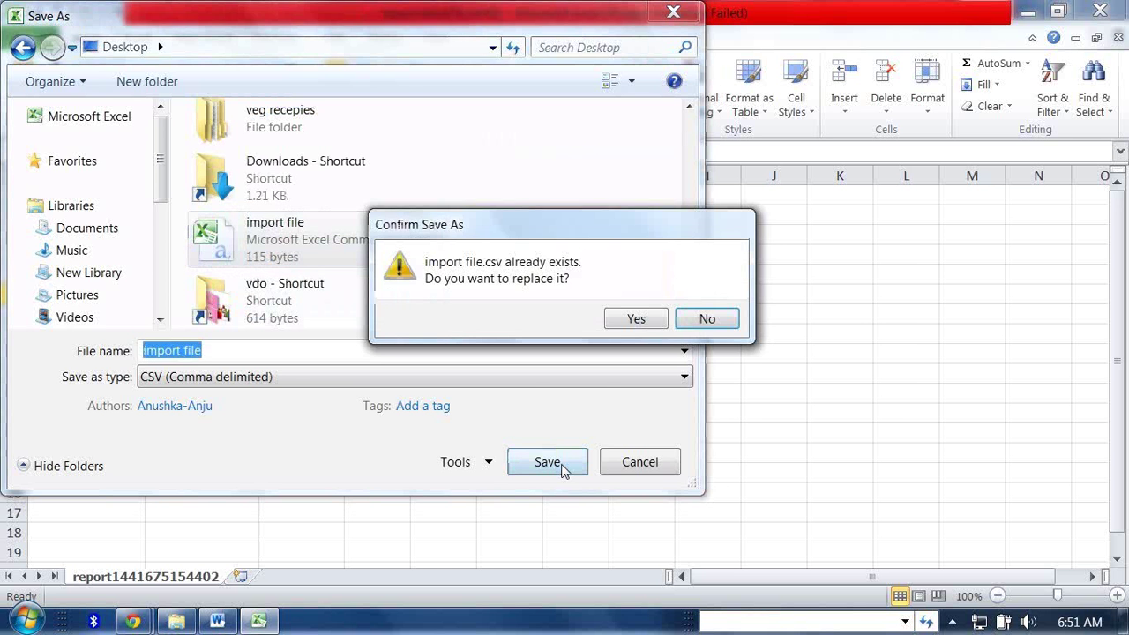
click(649, 322)
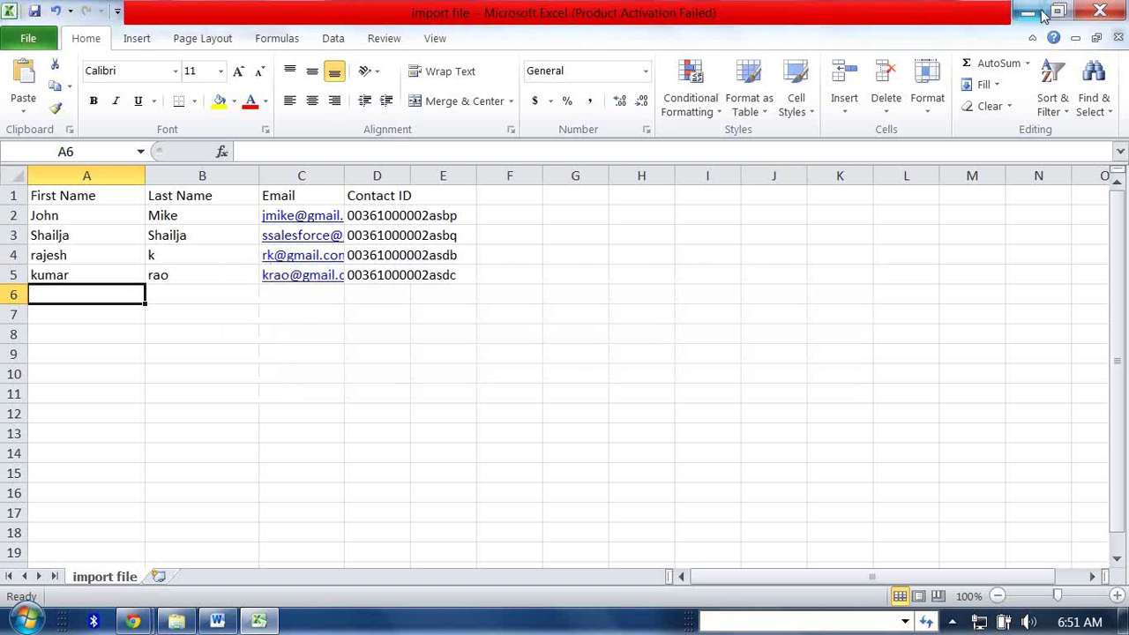
Step: Close the workbook, saving it again over import file.csv
click(1101, 11)
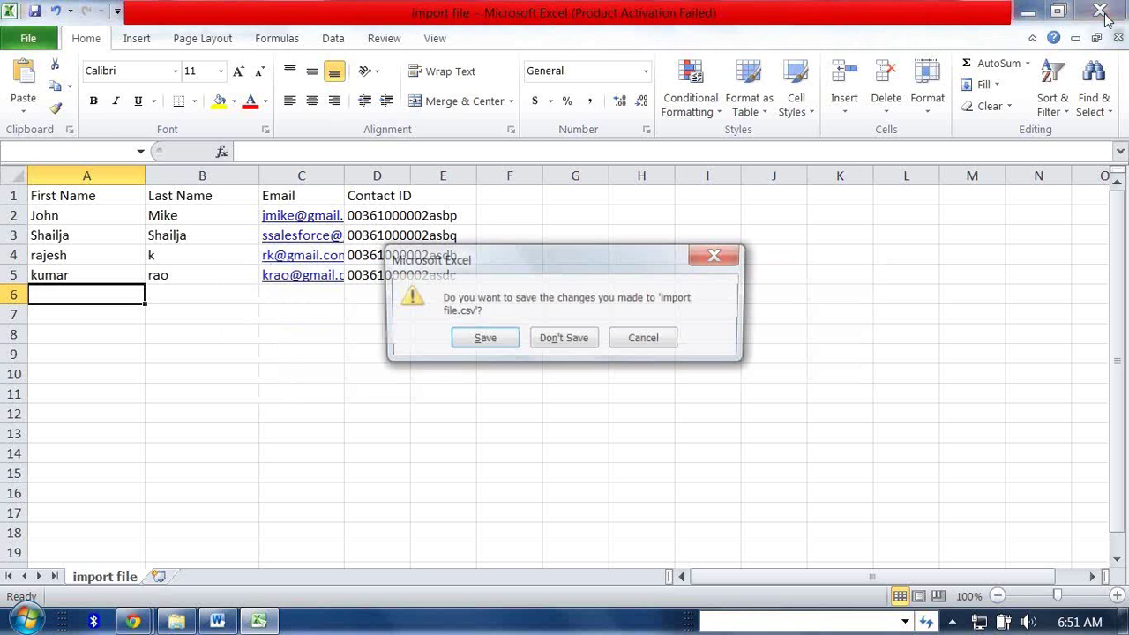
click(486, 338)
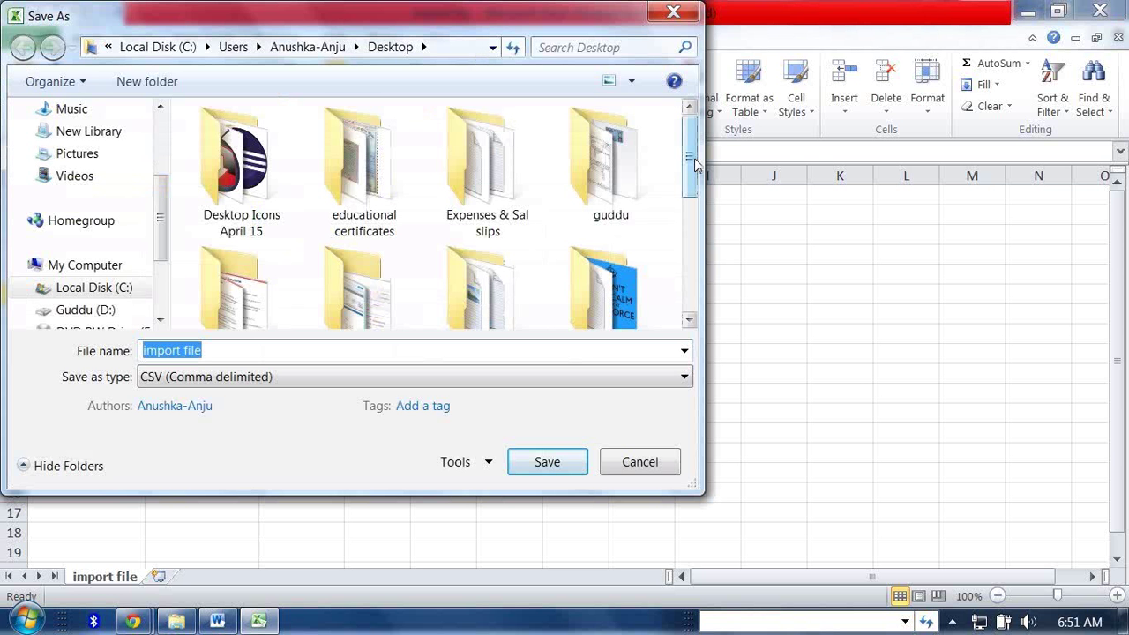
drag(694, 165, 686, 297)
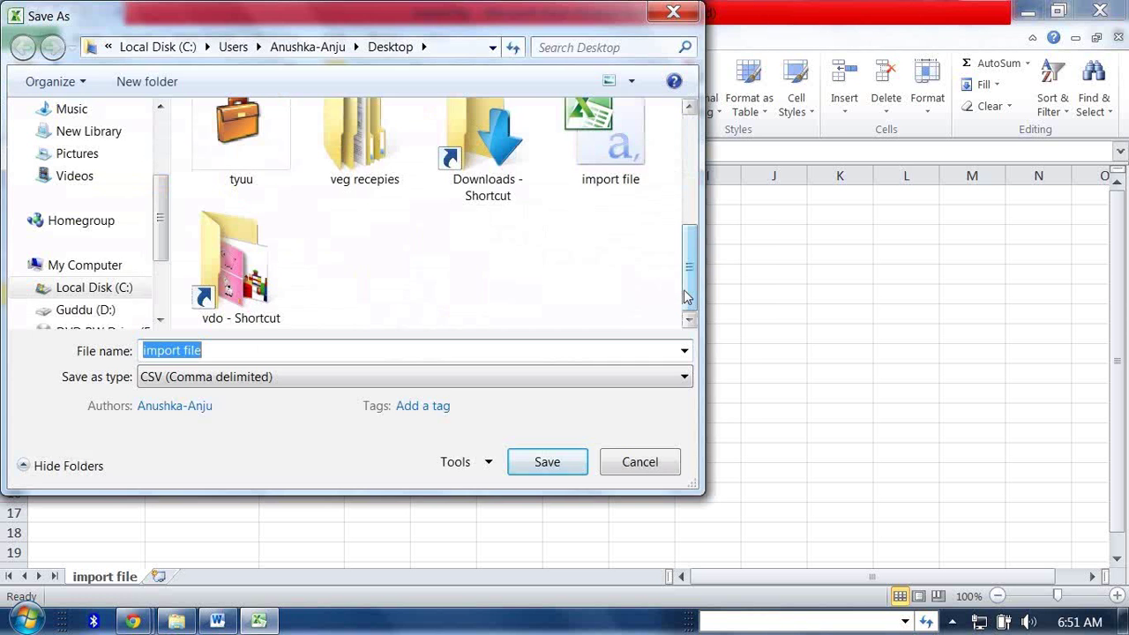
key(Return)
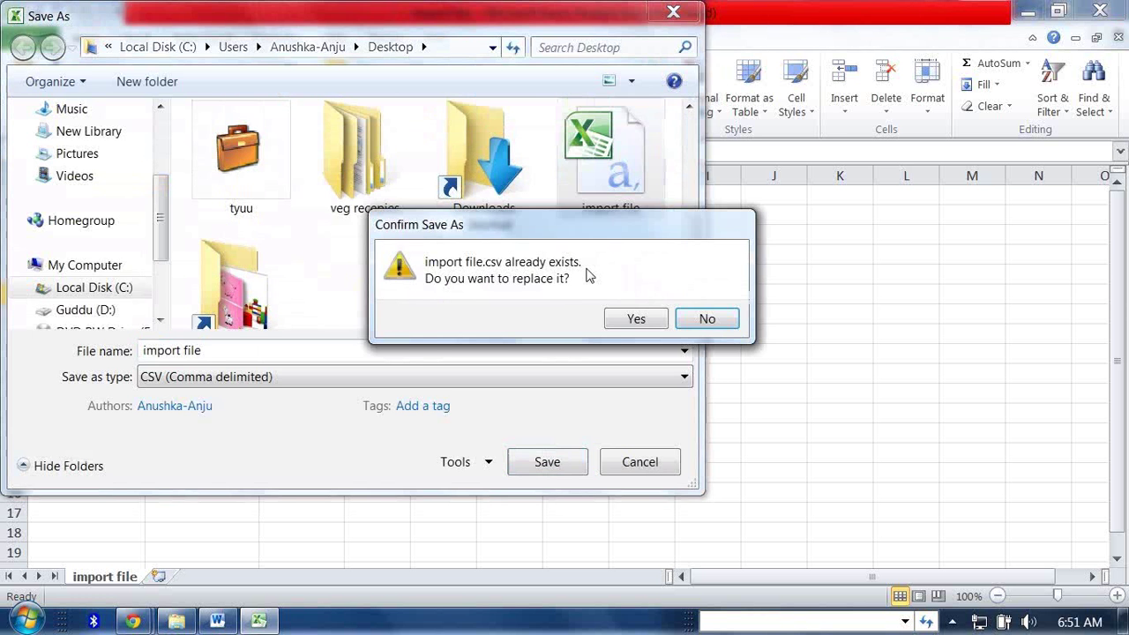
click(636, 319)
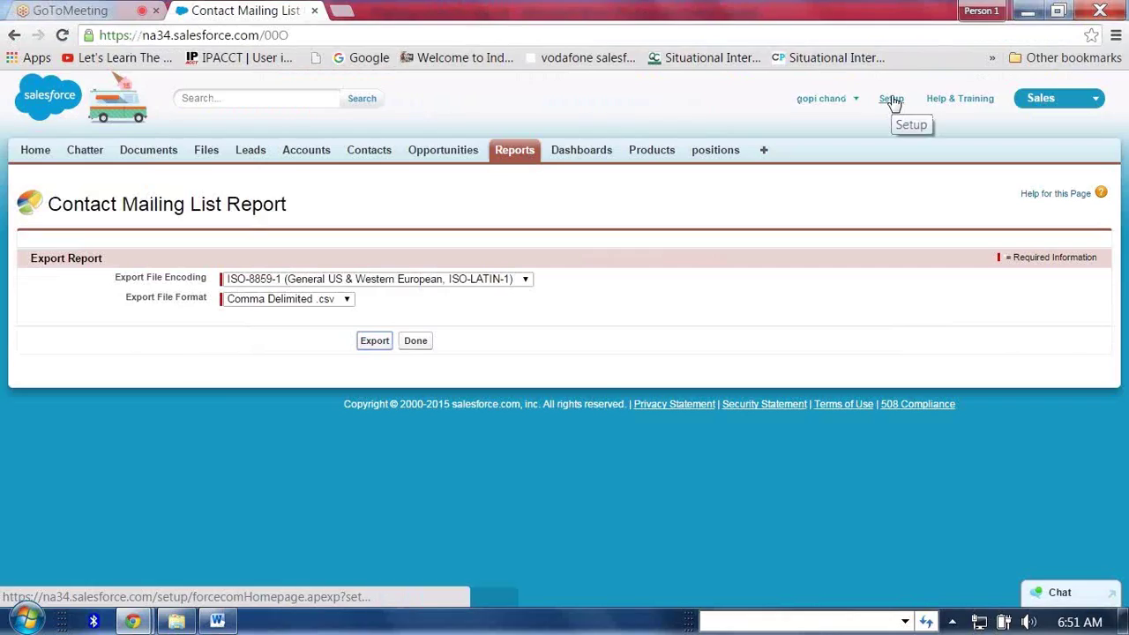
Step: Go to Setup > Administer > Data Management > Data Import Wizard
click(891, 99)
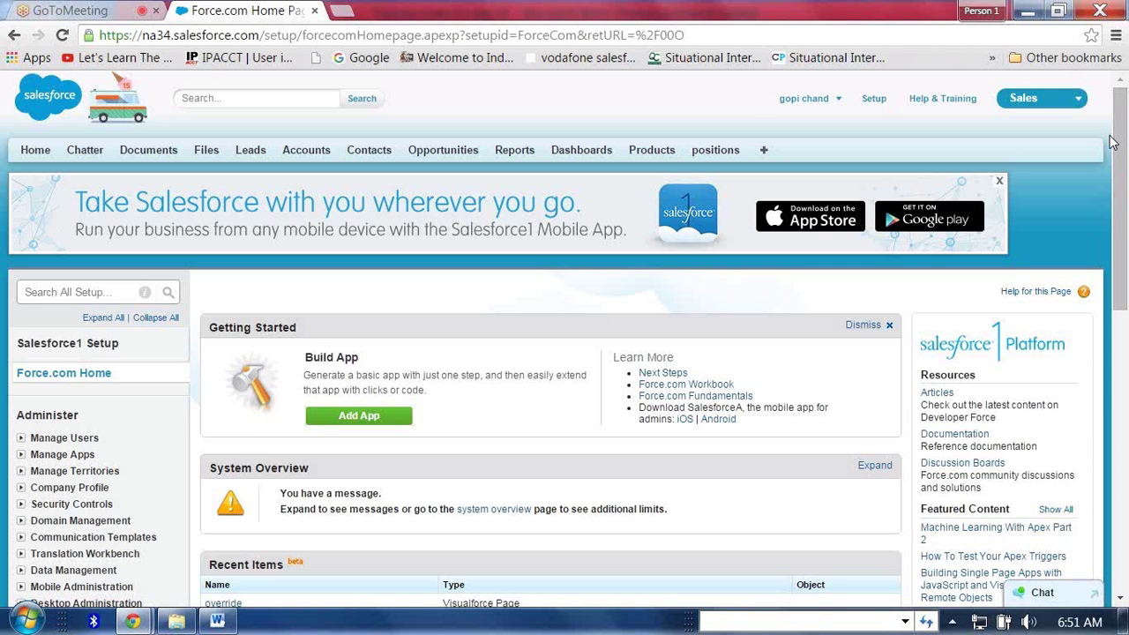
drag(1118, 151, 1120, 154)
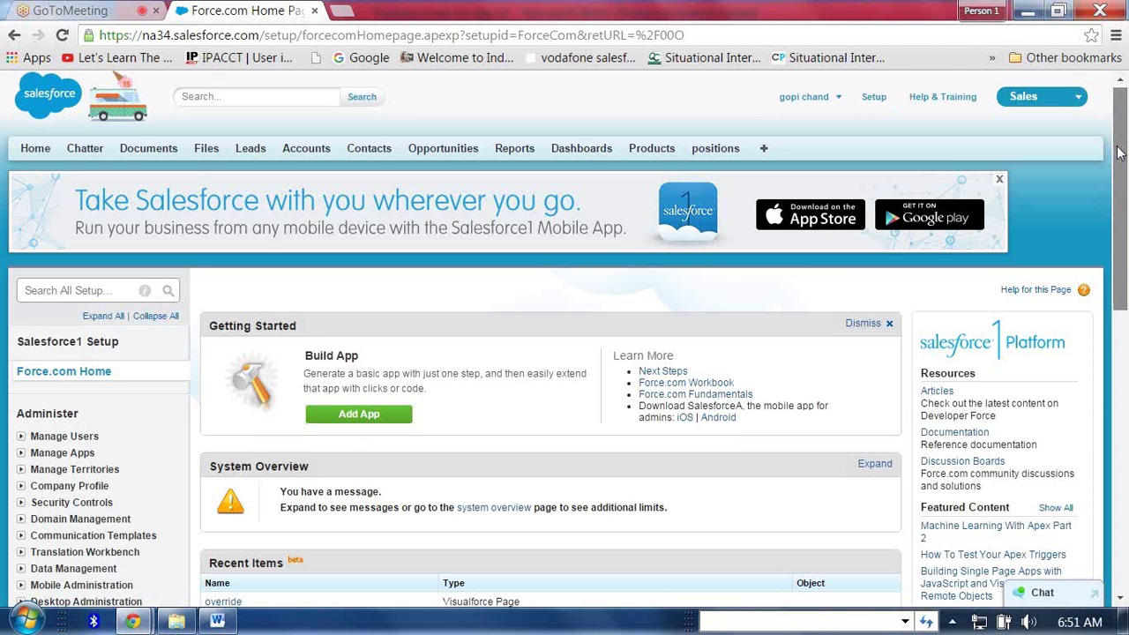
drag(1118, 152, 1118, 253)
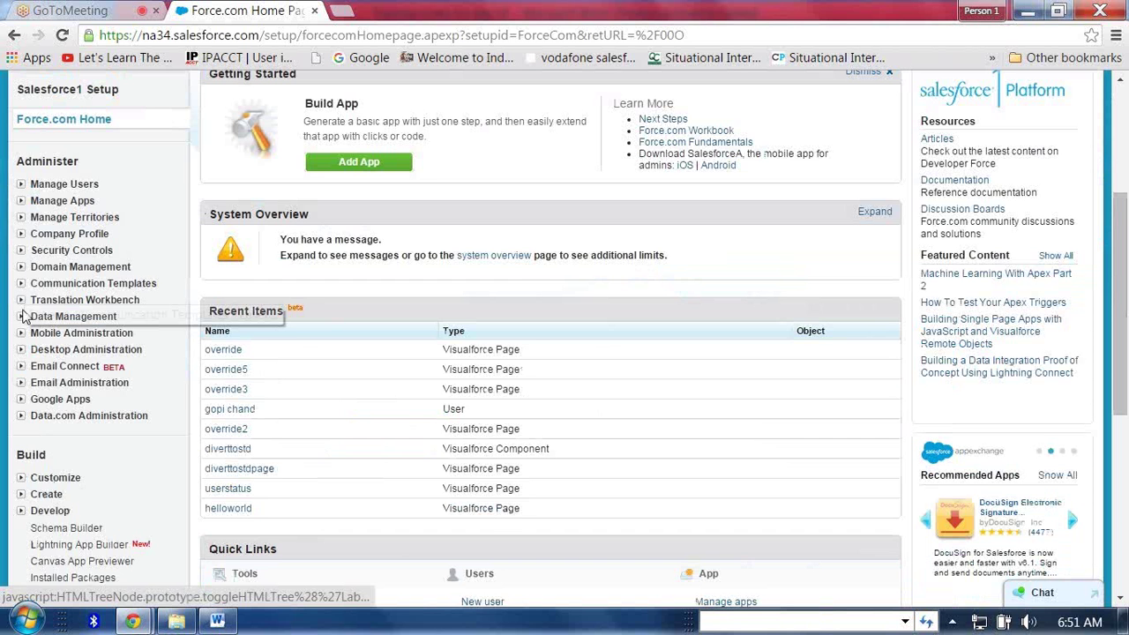
click(22, 315)
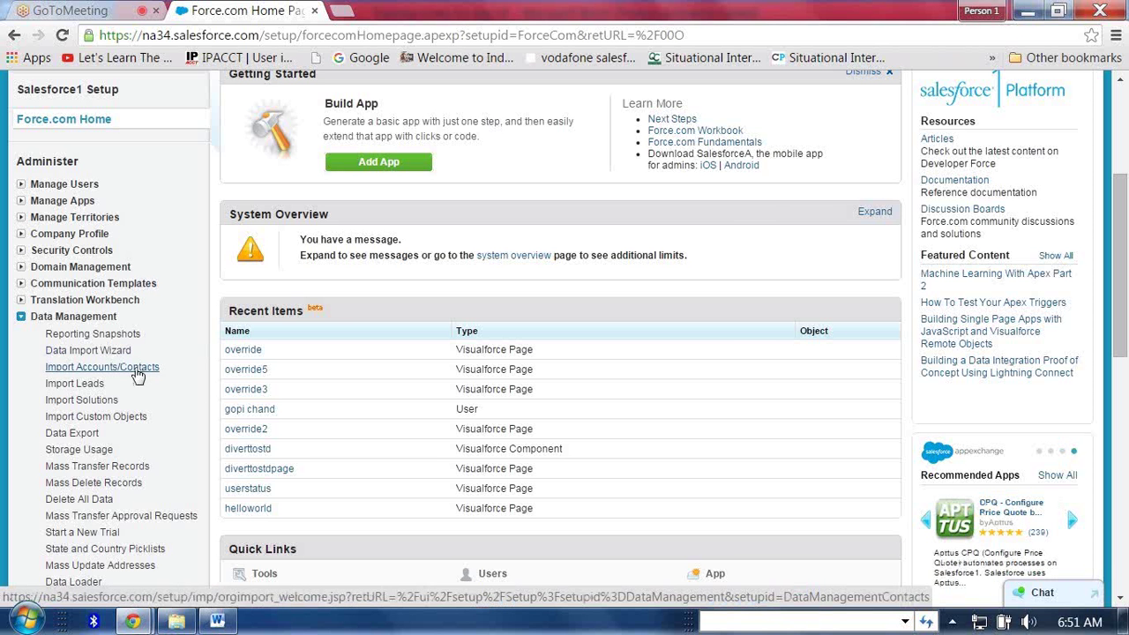
click(110, 353)
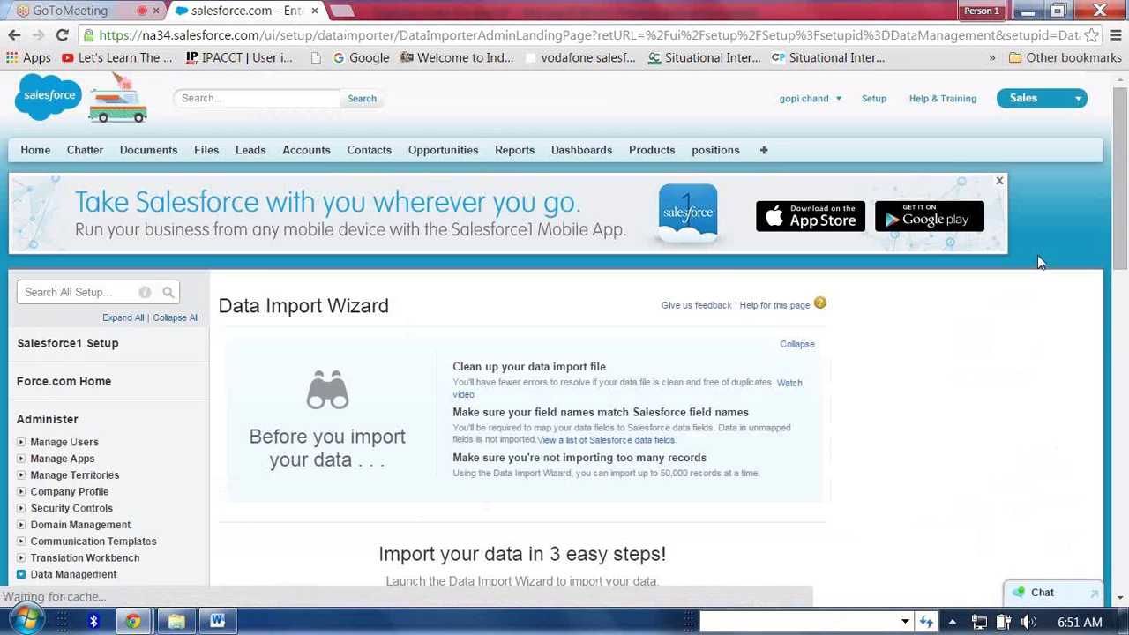
Step: Launch the import wizard and choose Accounts and Contacts under Standard objects
drag(1114, 214, 1112, 291)
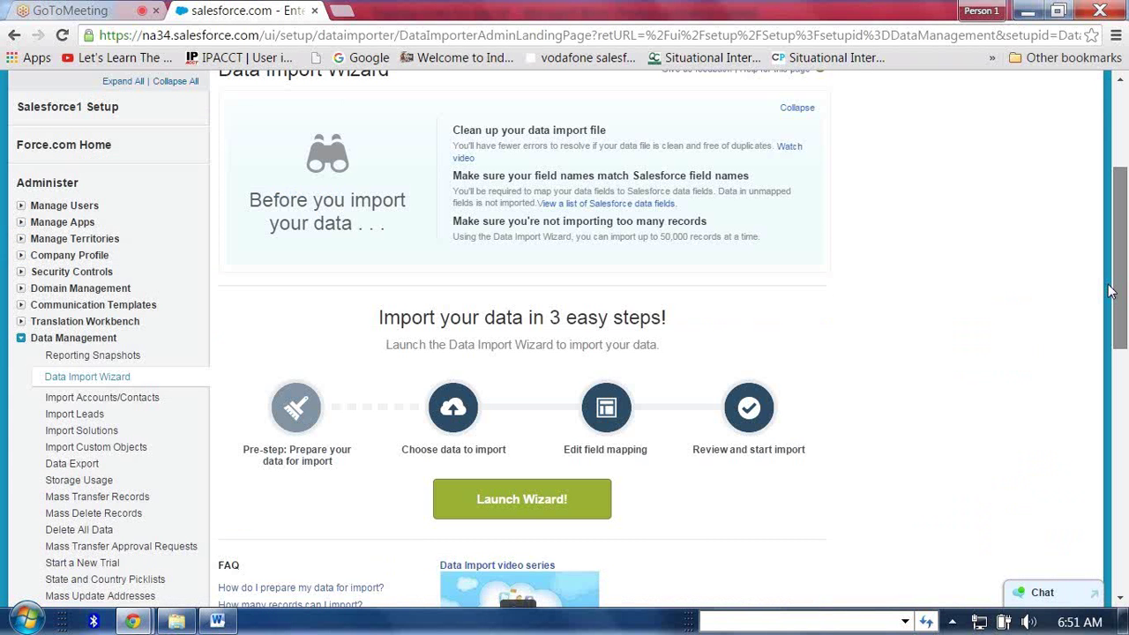
click(547, 497)
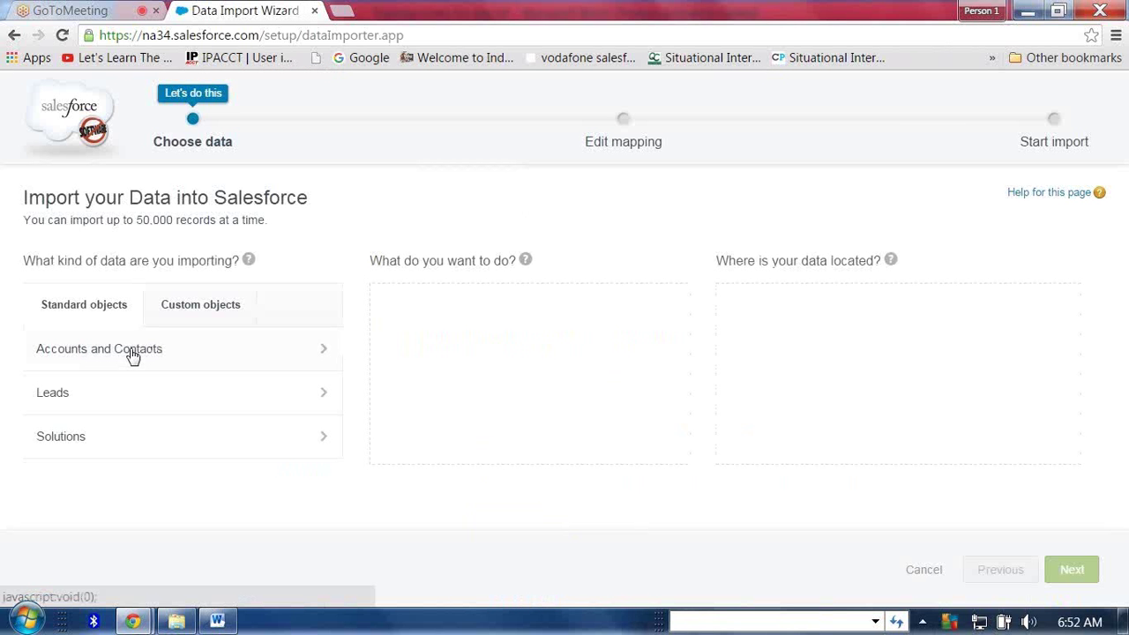
click(141, 357)
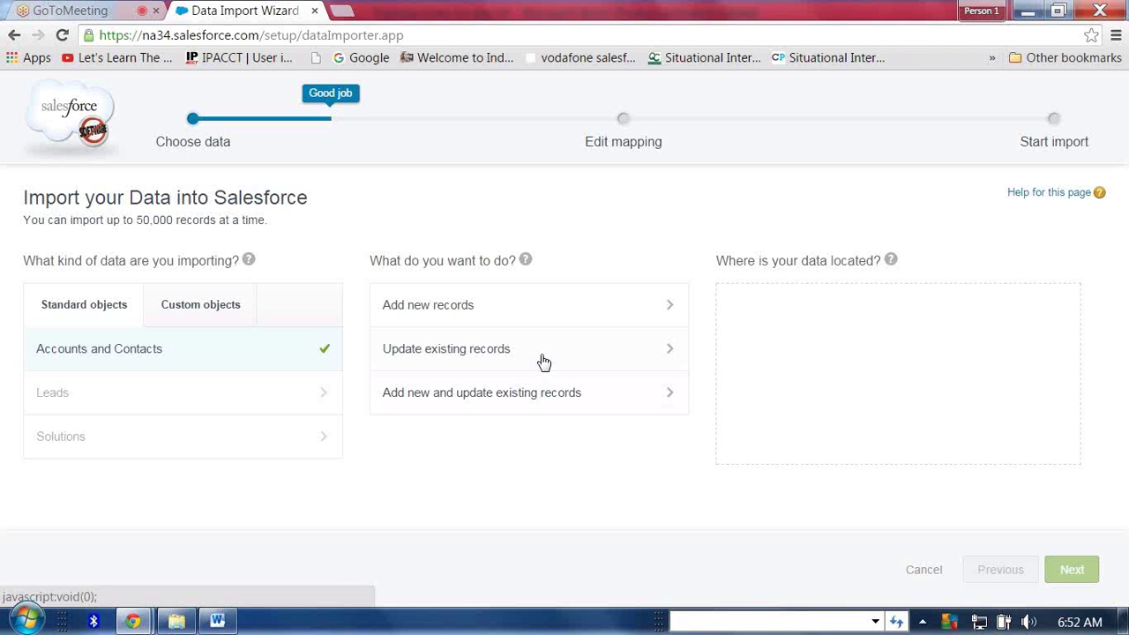
Step: Choose Update existing records, matching contacts by Salesforce.com ID
click(544, 362)
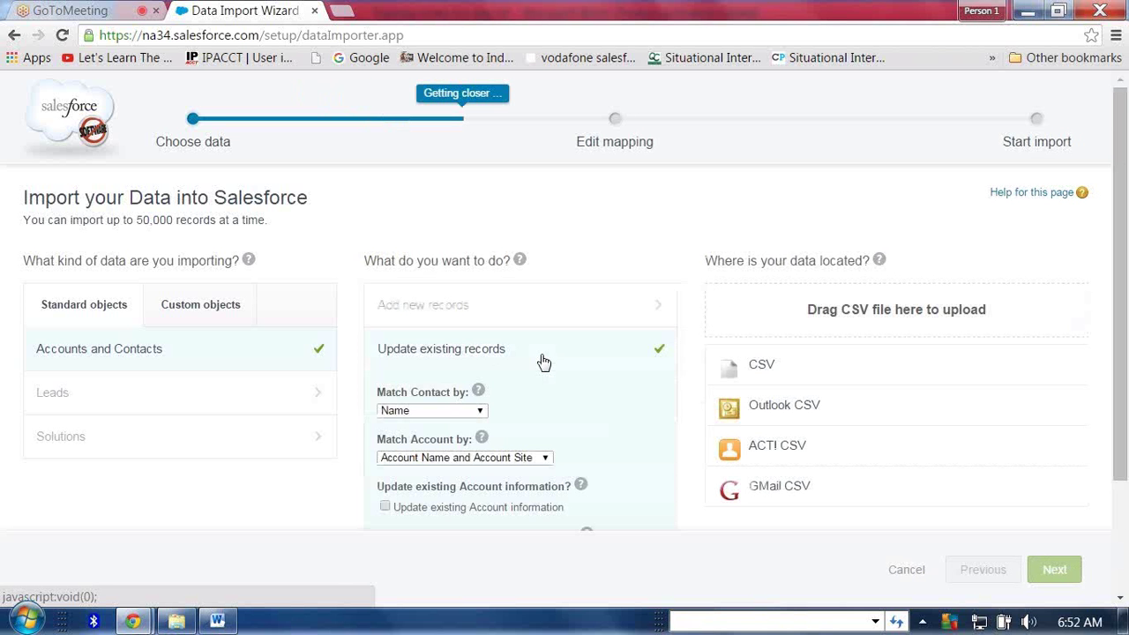
click(439, 412)
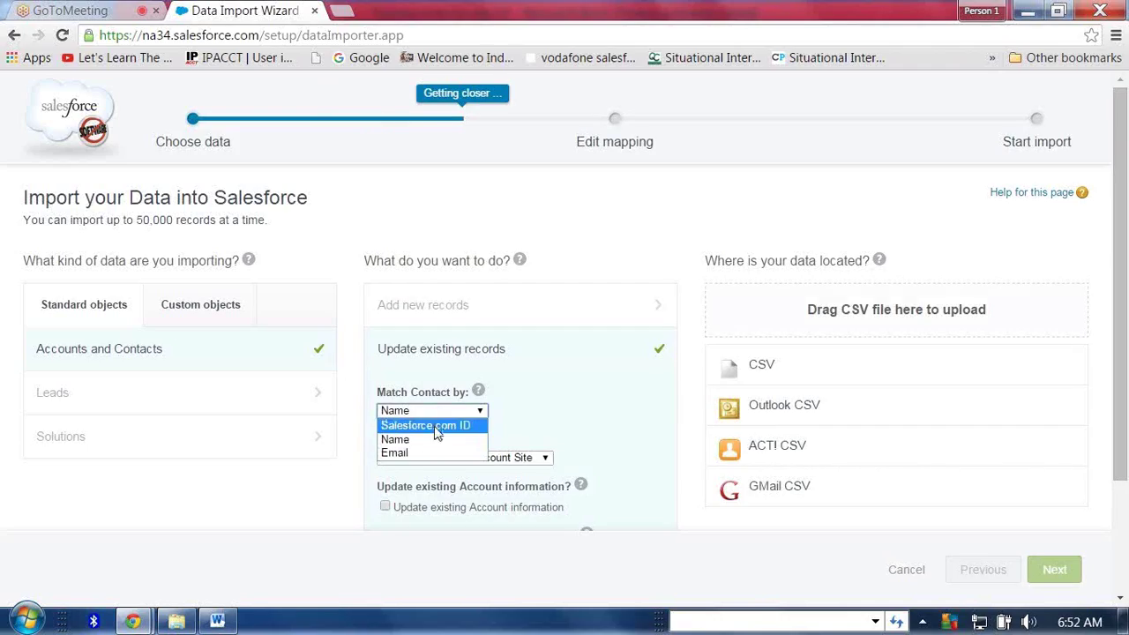
click(437, 427)
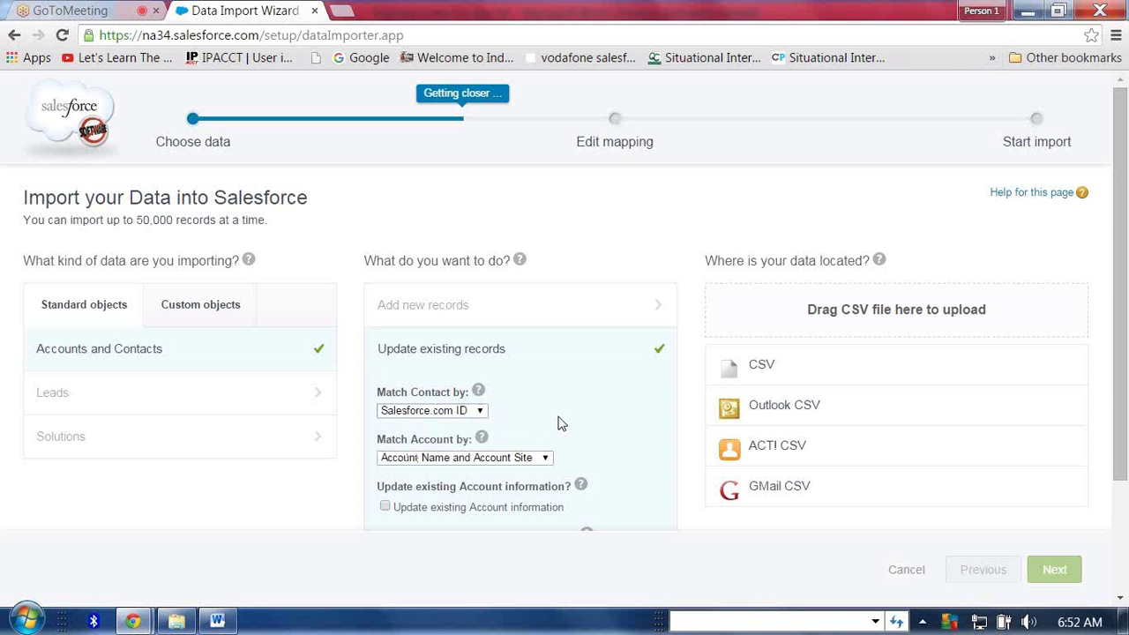
Step: Attach import file.csv as the CSV data source, showing All Files types
click(764, 365)
click(780, 415)
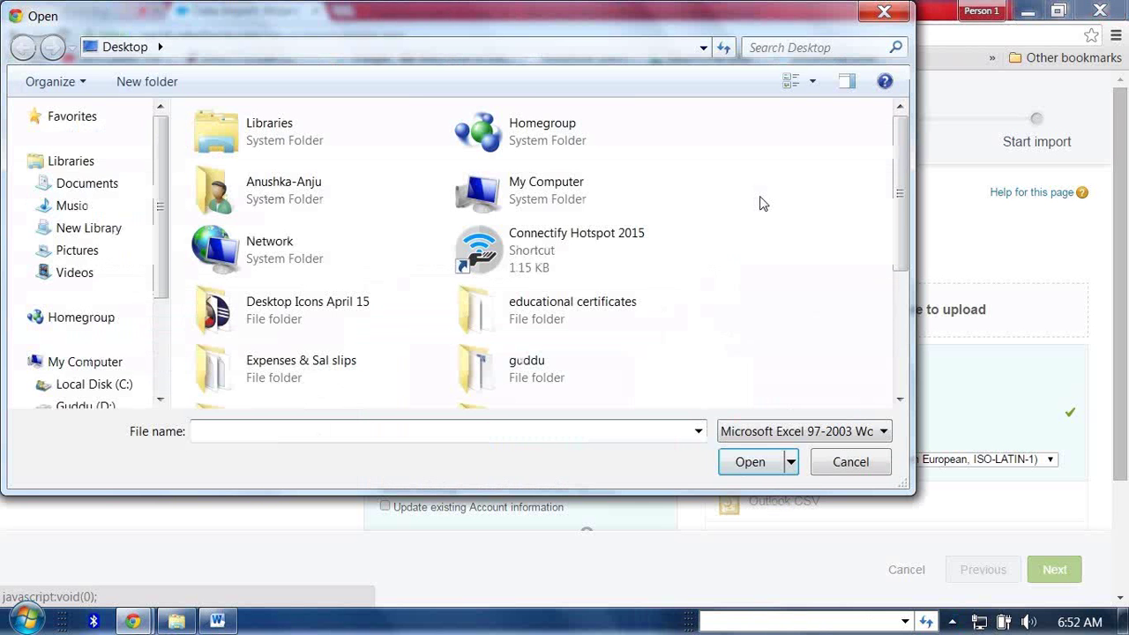
drag(899, 196, 904, 354)
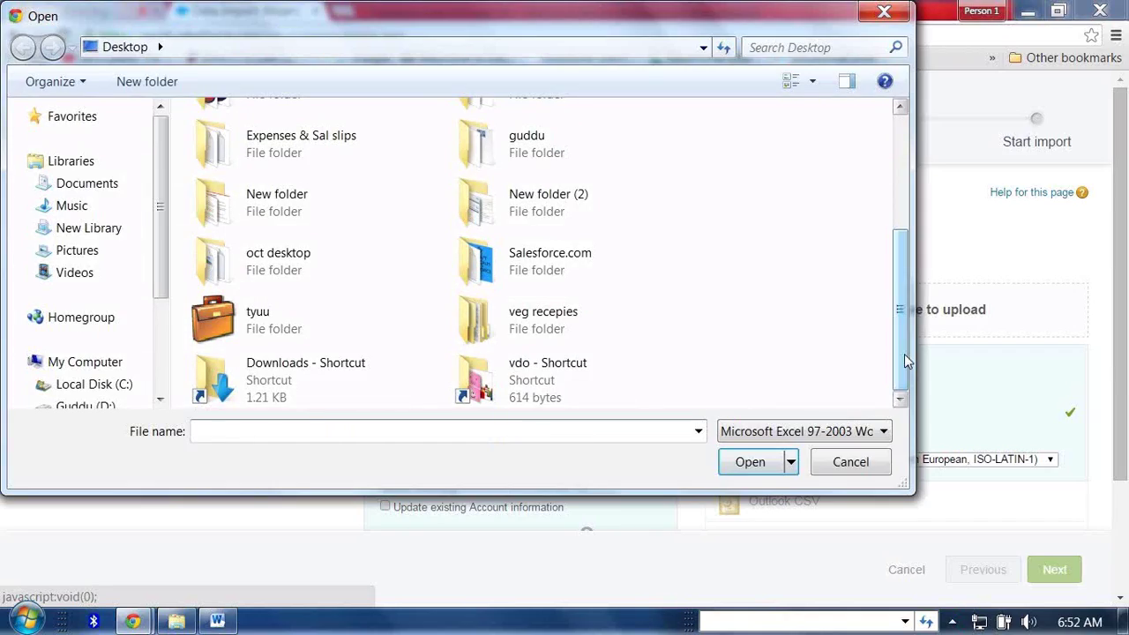
click(874, 432)
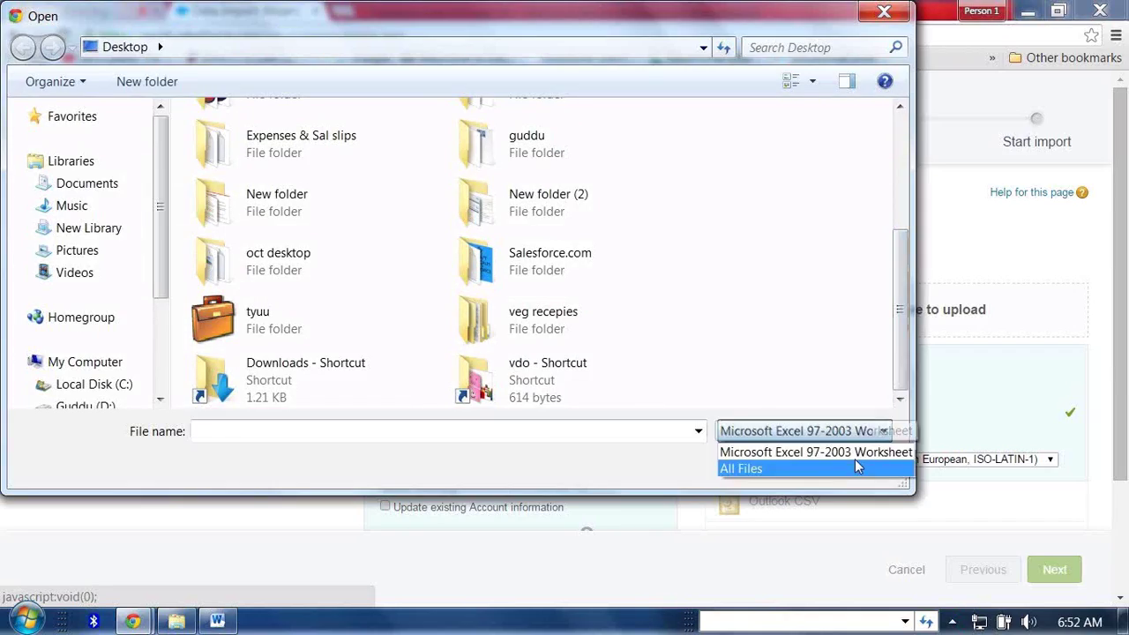
click(857, 466)
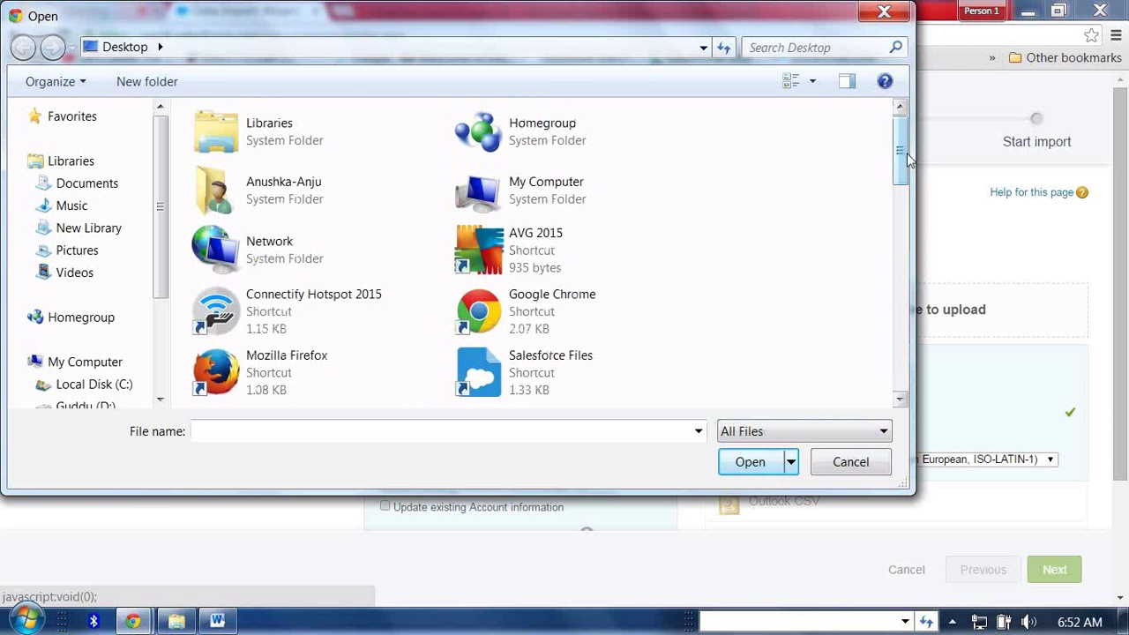
drag(908, 157, 893, 328)
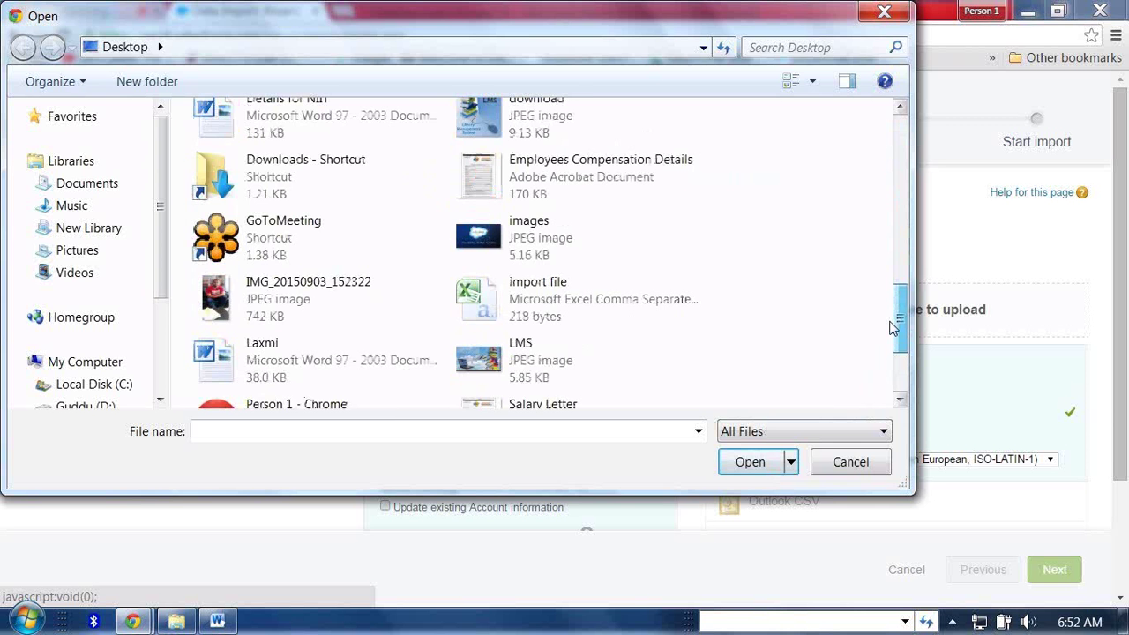
double_click(574, 312)
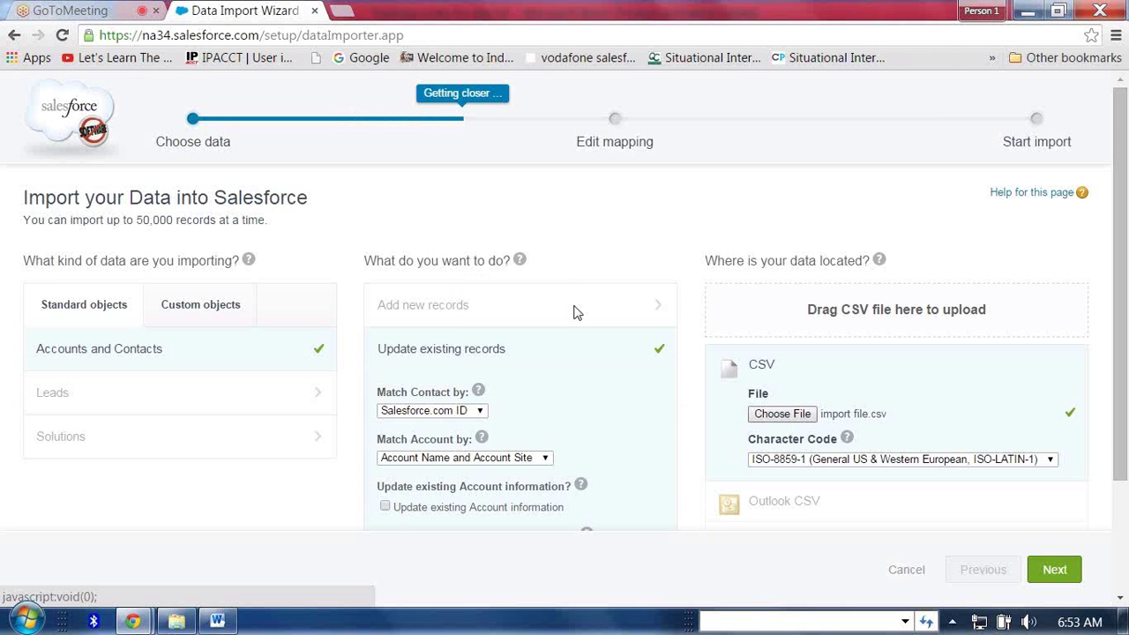
Step: Map the Contact ID column to Contact: Salesforce.com ID and continue to the import review
click(1053, 571)
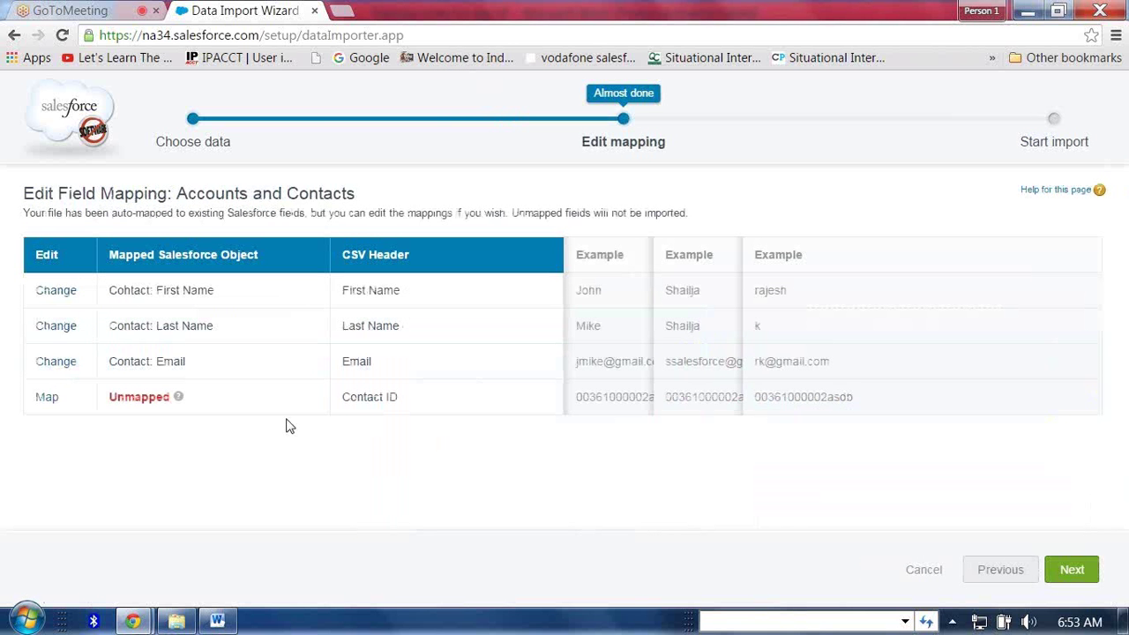
mouse_move(179, 402)
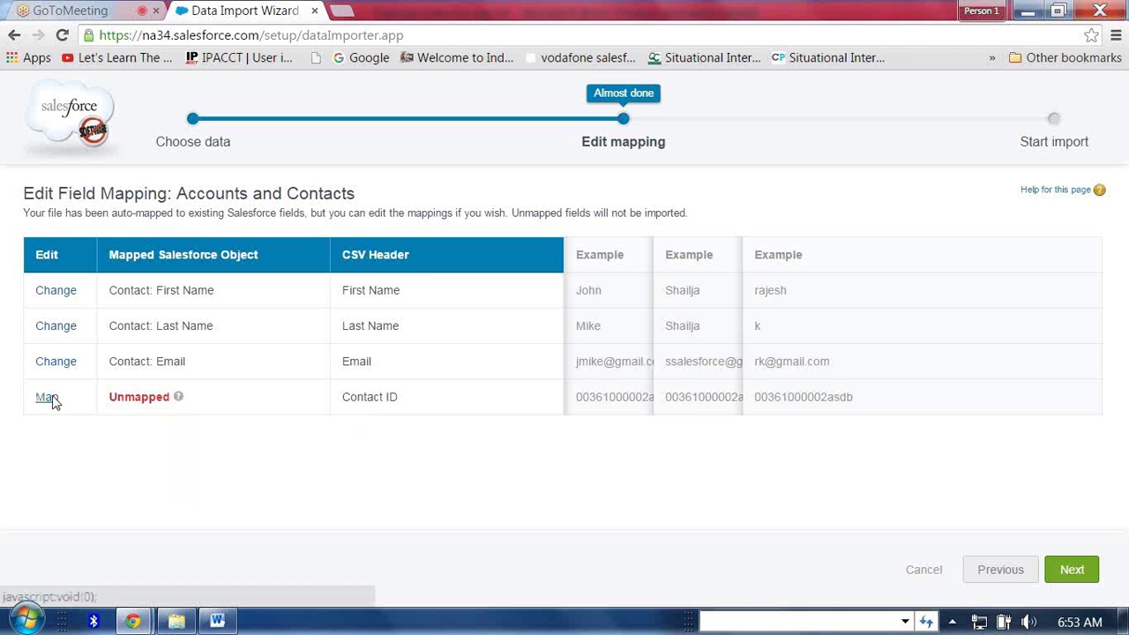
click(47, 398)
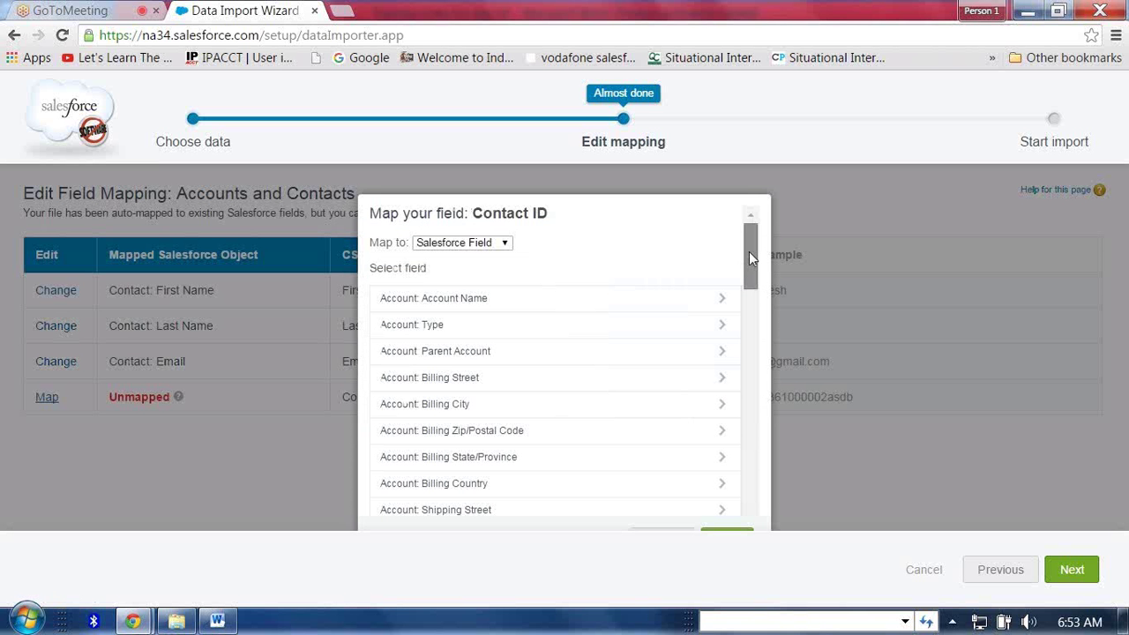
drag(749, 252, 752, 532)
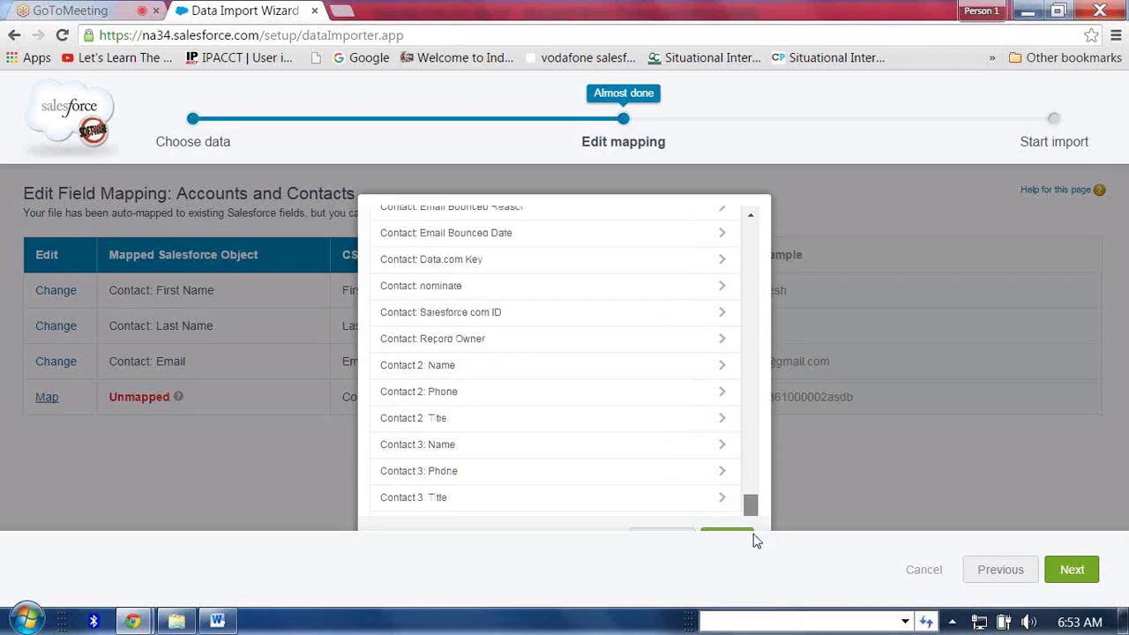
drag(755, 510, 756, 500)
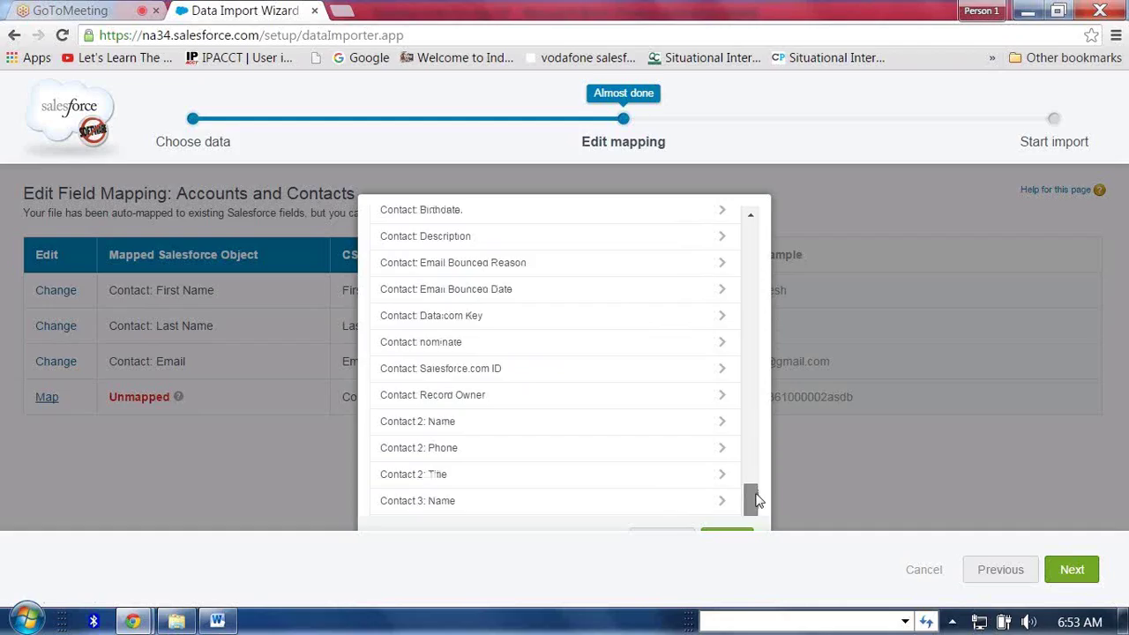
click(529, 380)
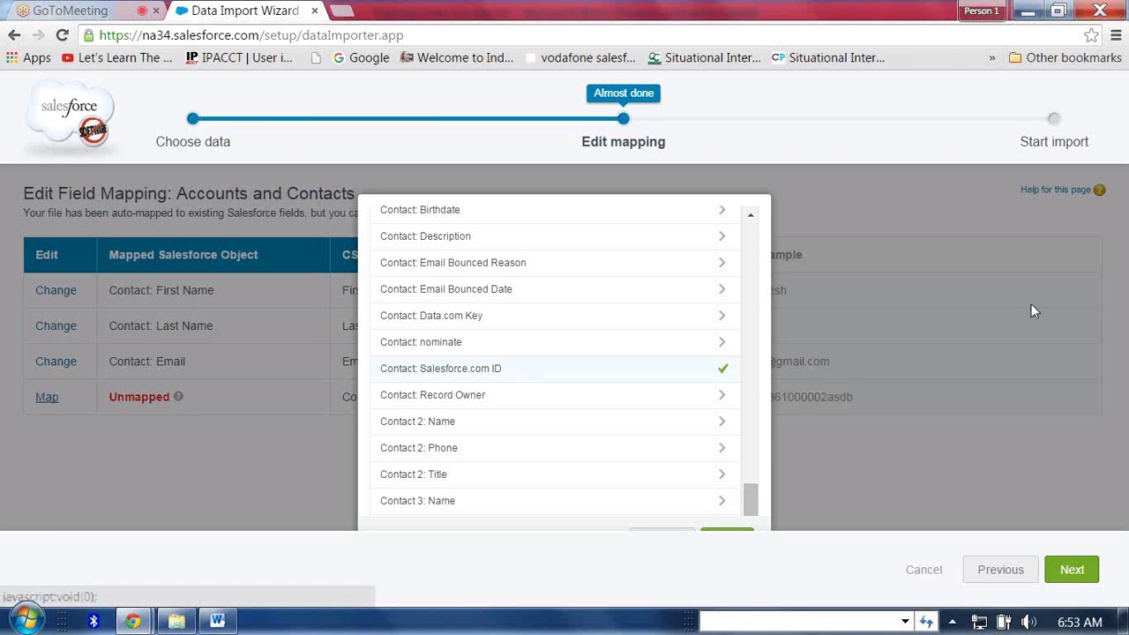
click(729, 535)
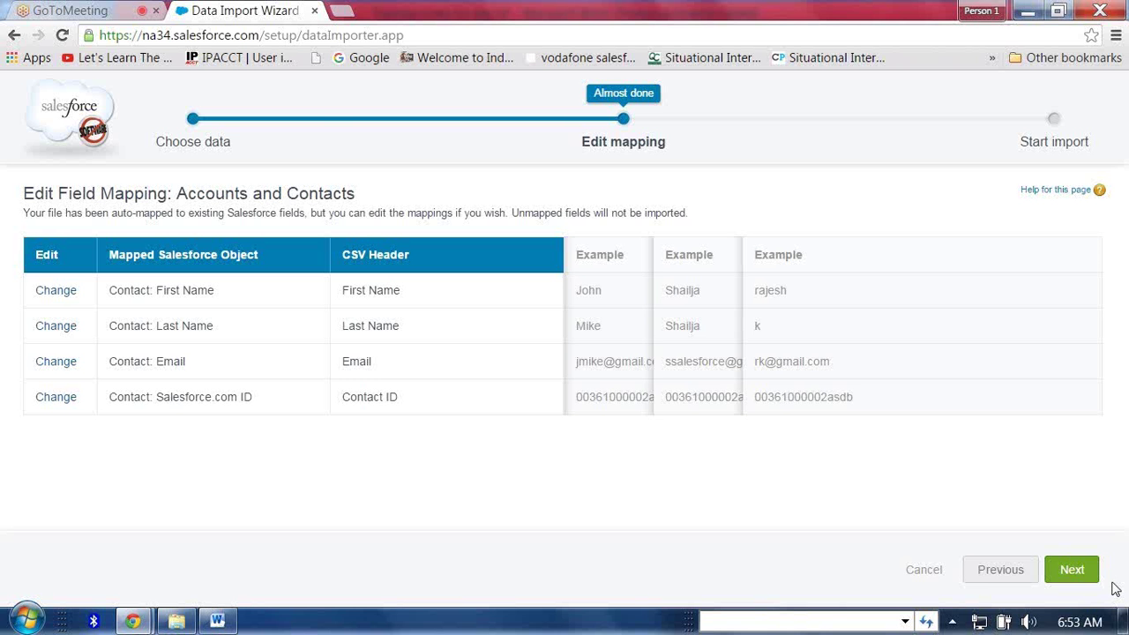
click(1084, 575)
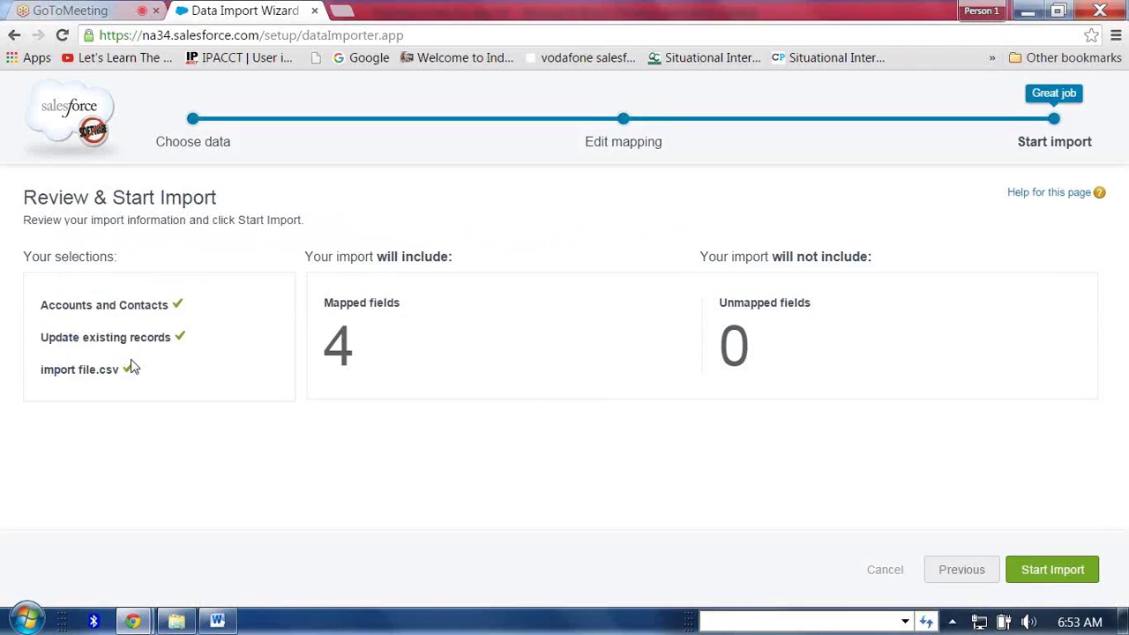
Step: Run the contact update import and confirm the job shows 4 records processed, 0 failed
click(1034, 570)
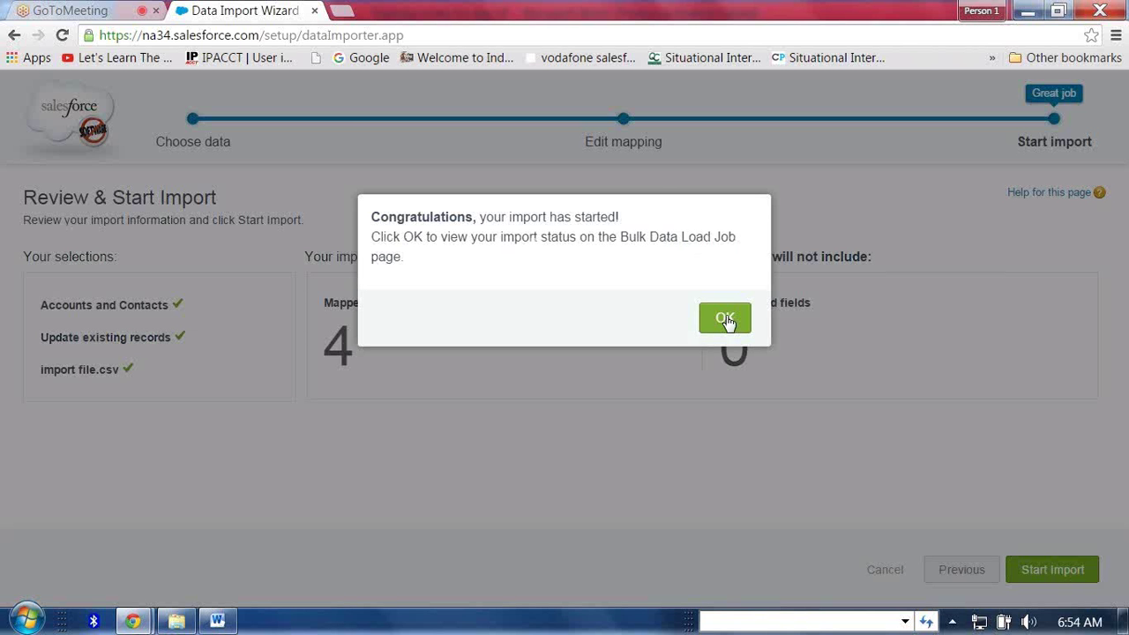
click(725, 319)
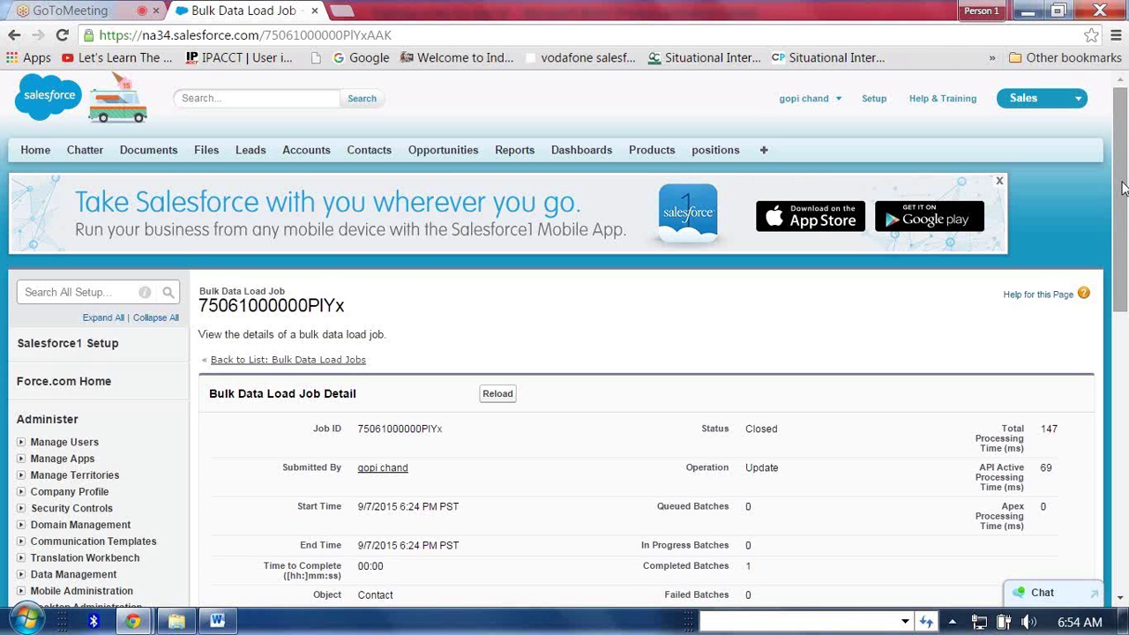
drag(1123, 187, 1116, 208)
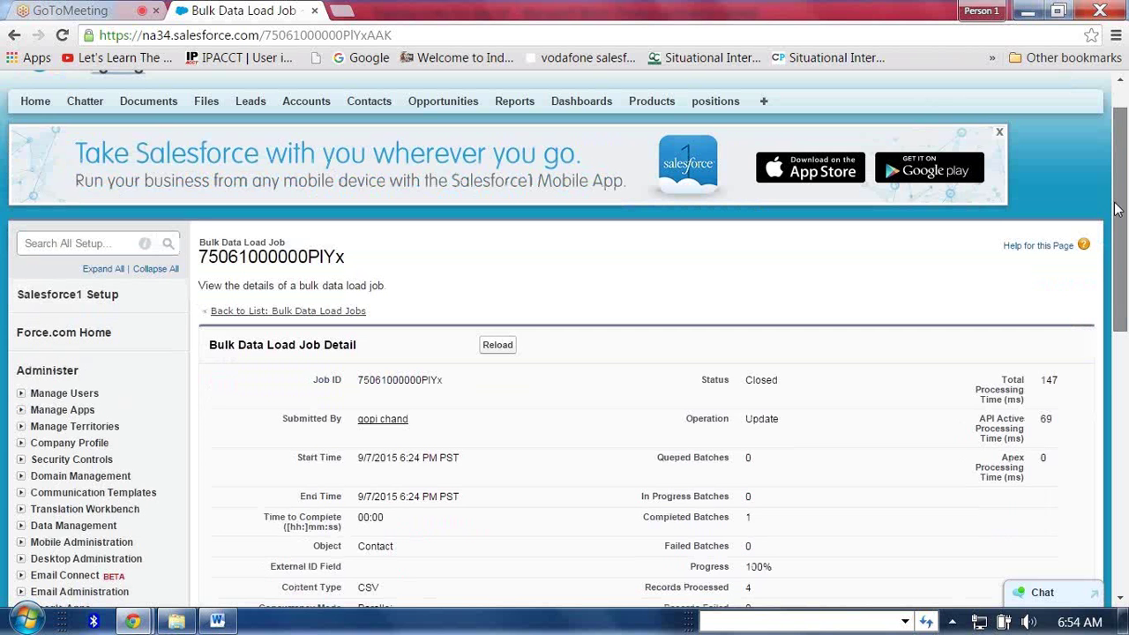
drag(1117, 208, 773, 352)
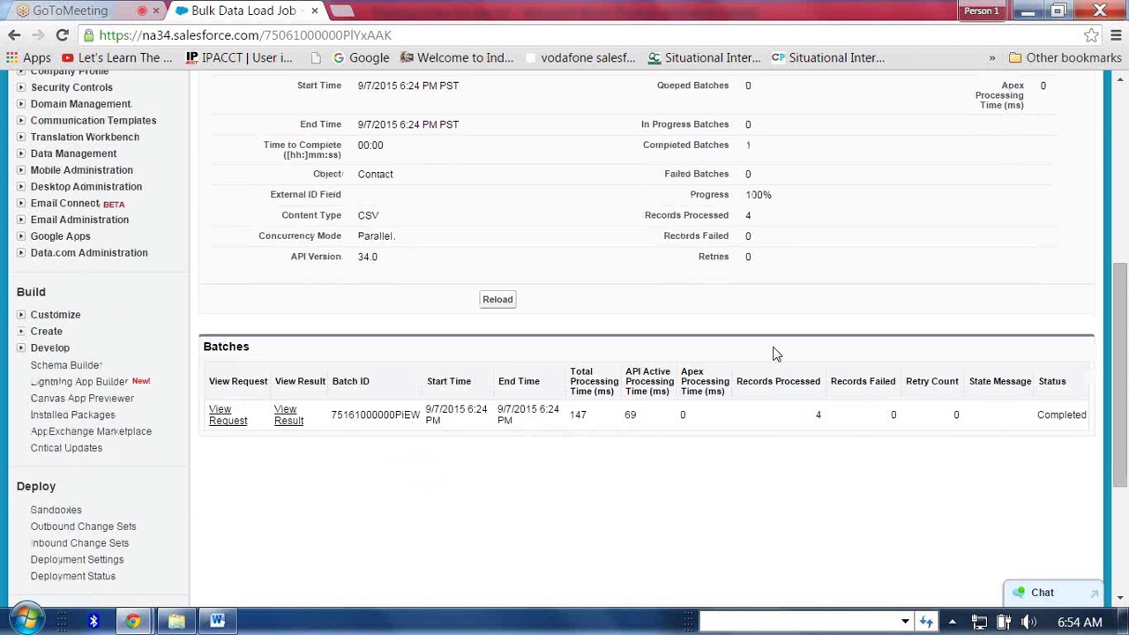
double_click(817, 418)
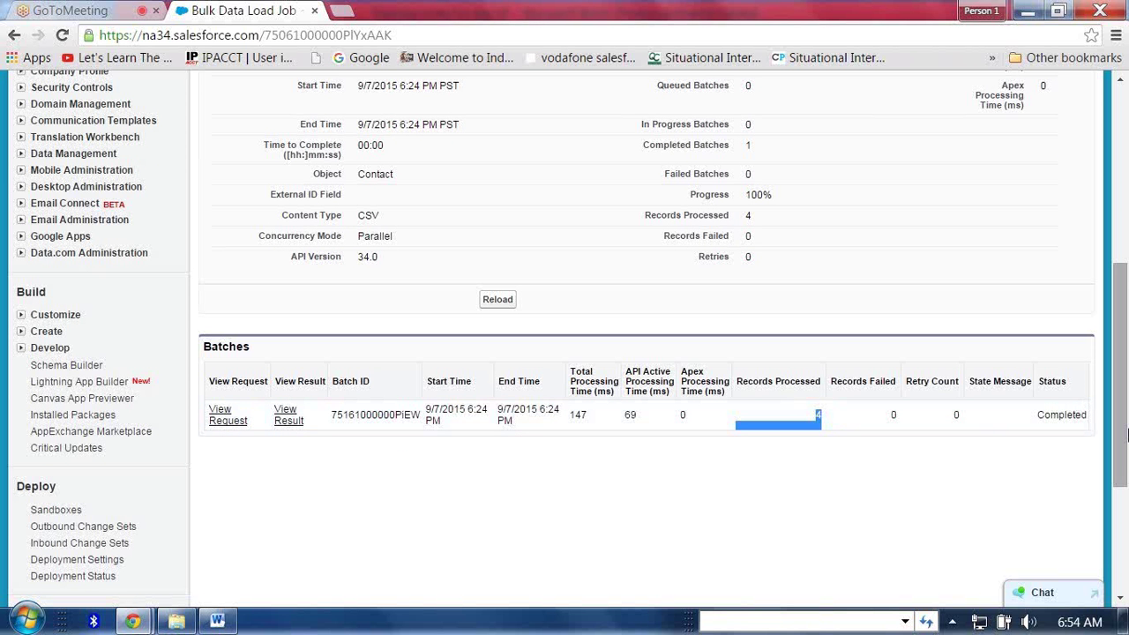
drag(1127, 434, 1122, 432)
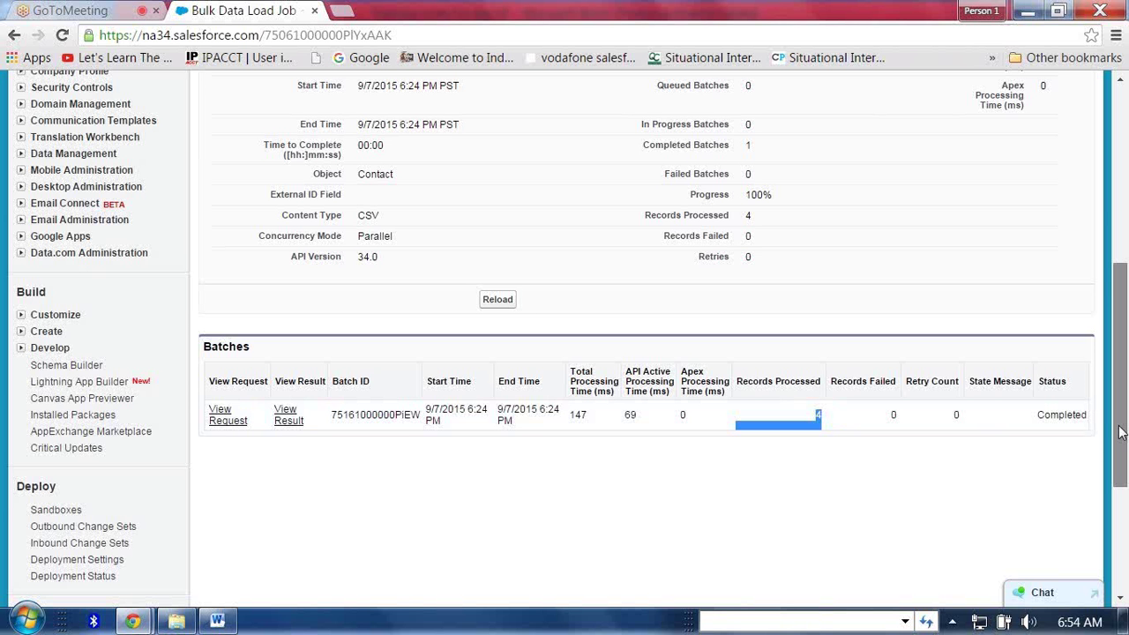
drag(1122, 431, 516, 186)
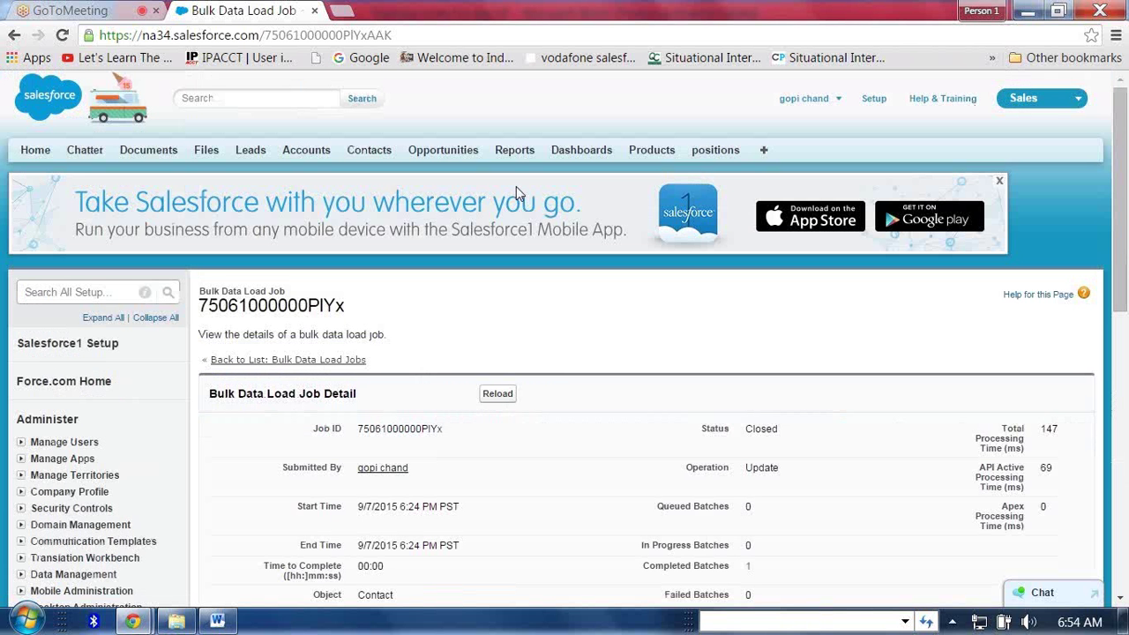
Step: Display the Contacts 'New This Week' view listing the four updated contacts
click(369, 150)
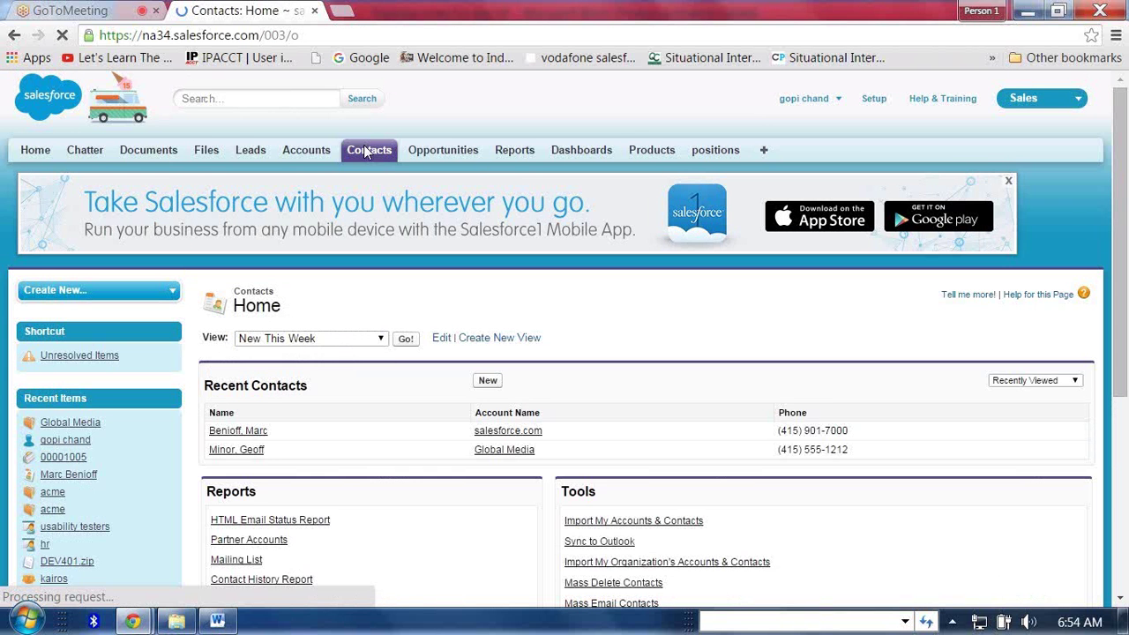
click(405, 341)
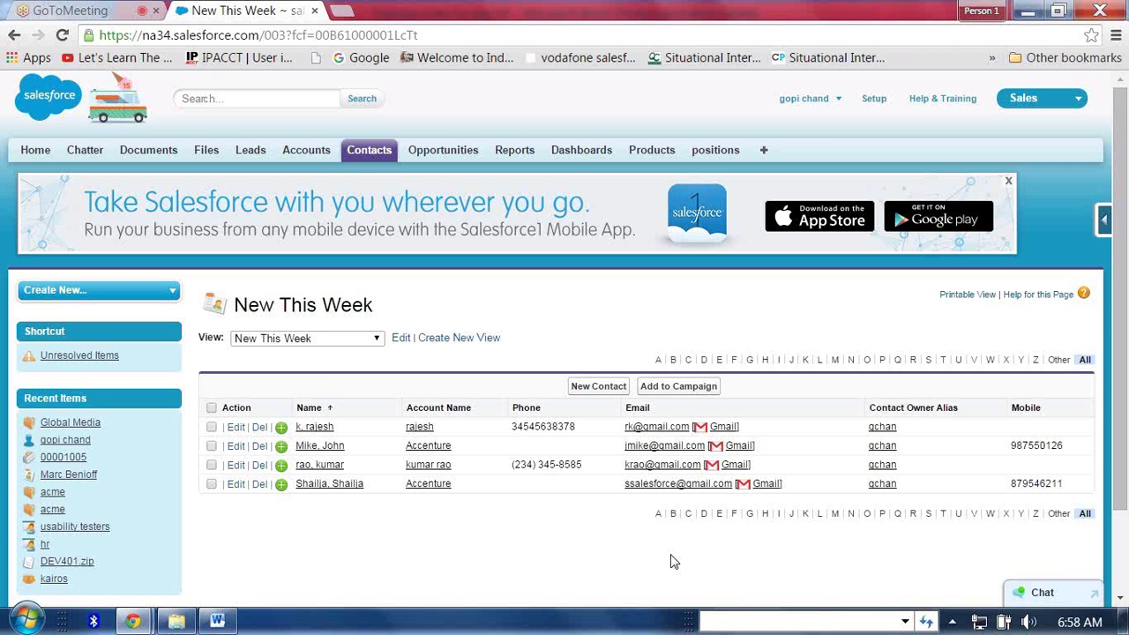
Step: Open the import file spreadsheet from the desktop and widen columns D and E
click(1025, 12)
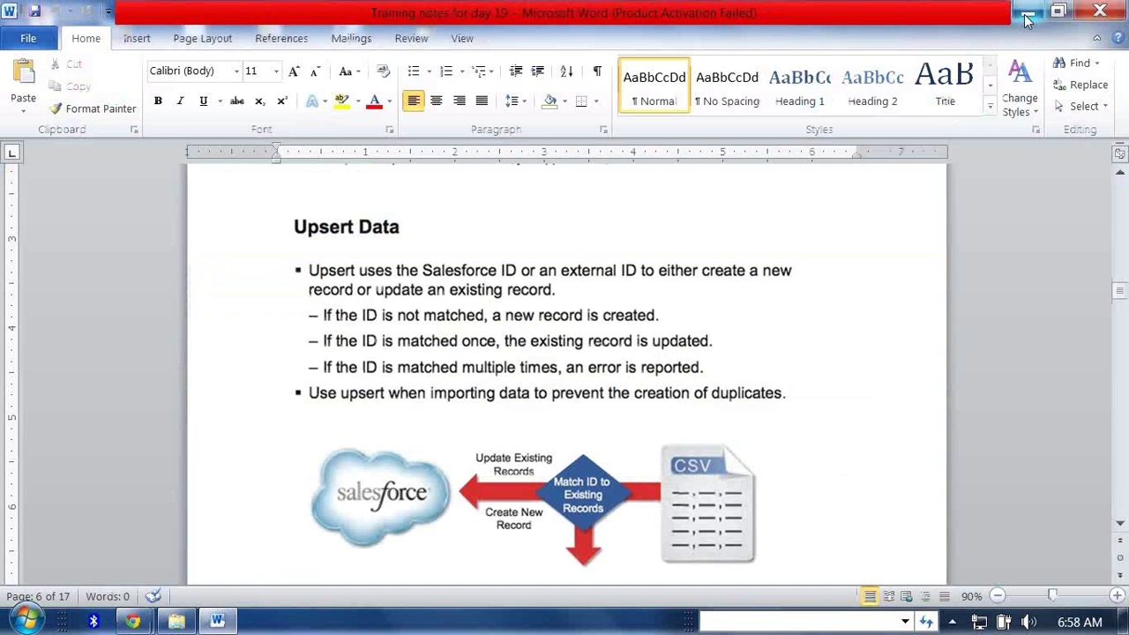
click(1025, 14)
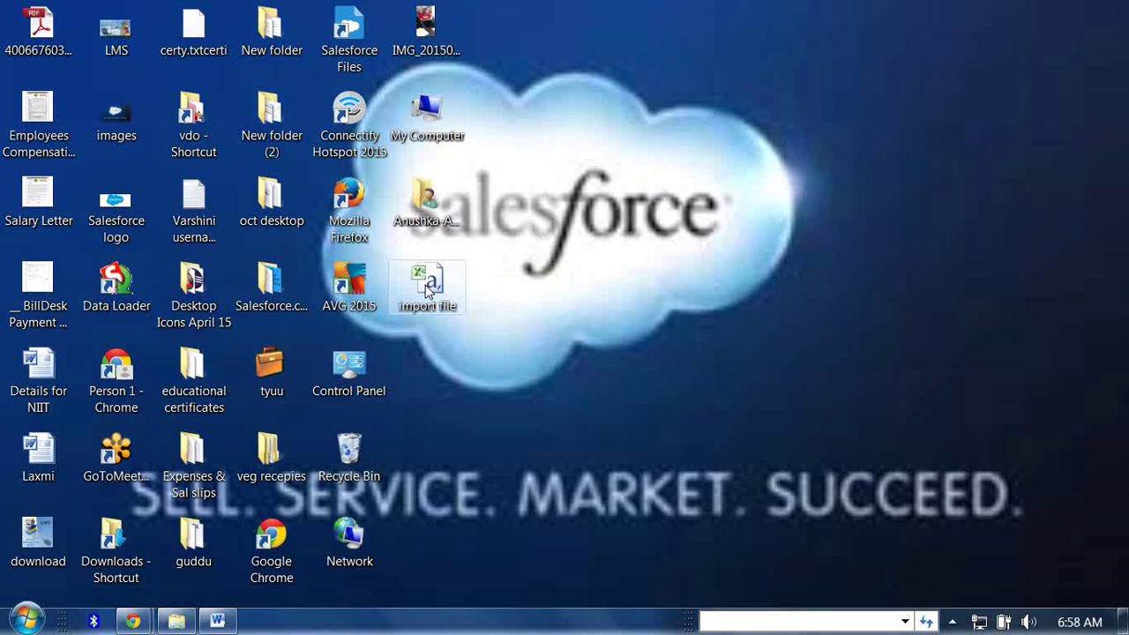
double_click(428, 291)
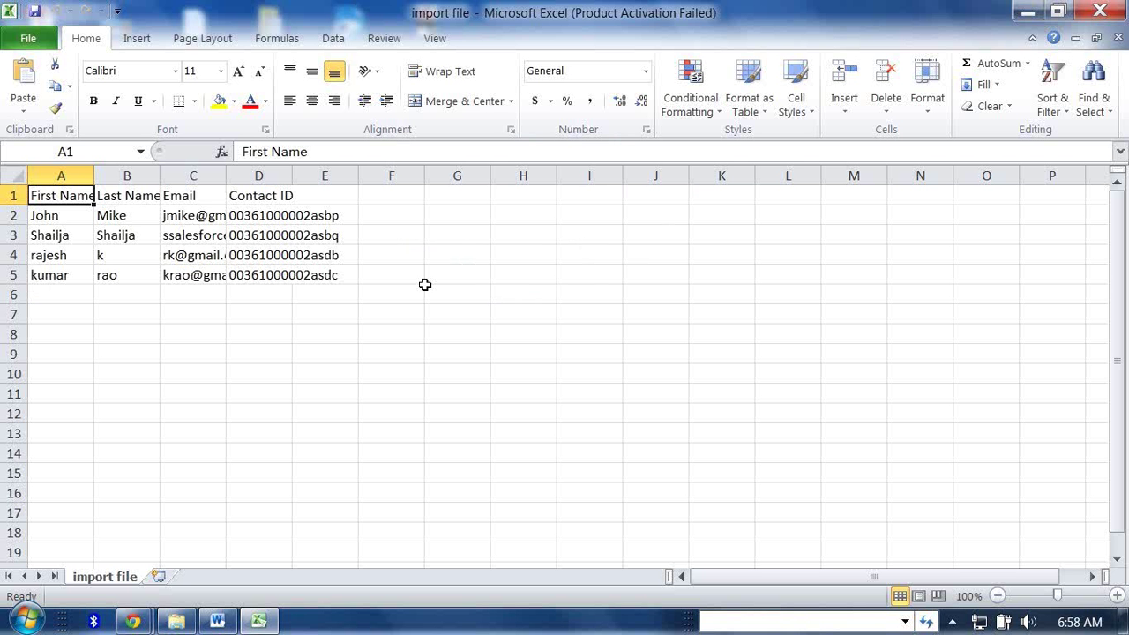
click(59, 297)
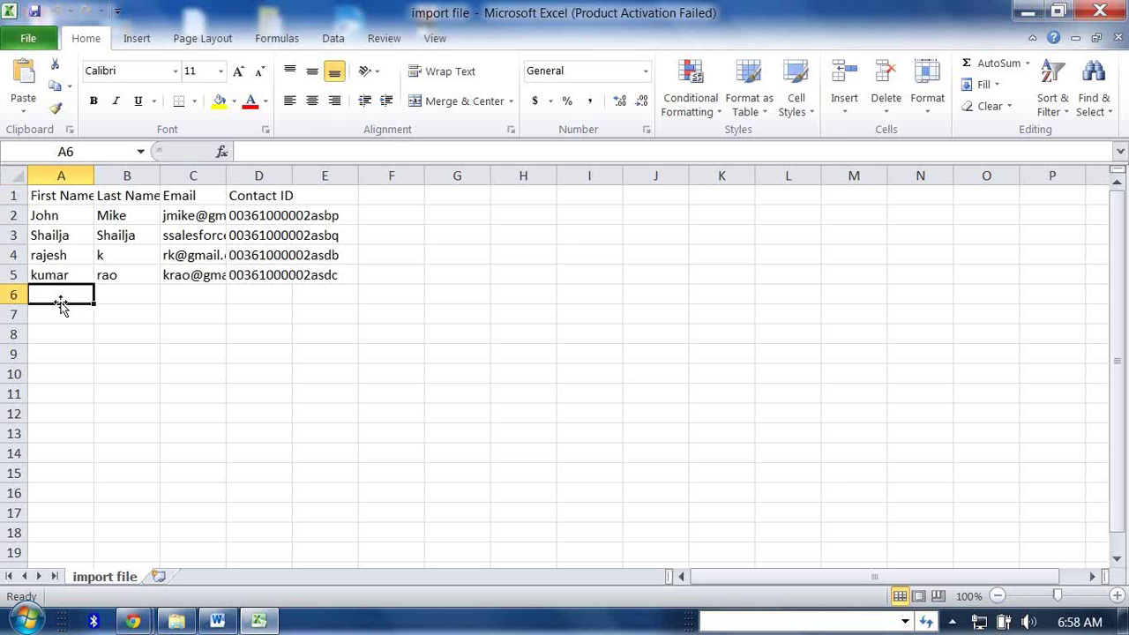
key(Escape)
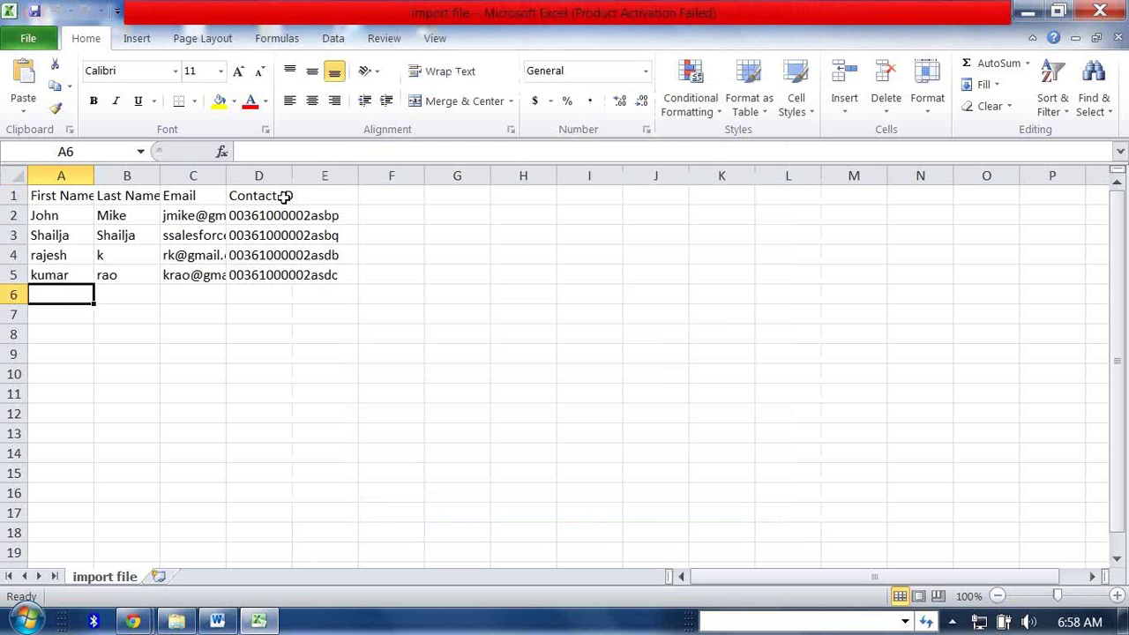
drag(358, 175, 386, 170)
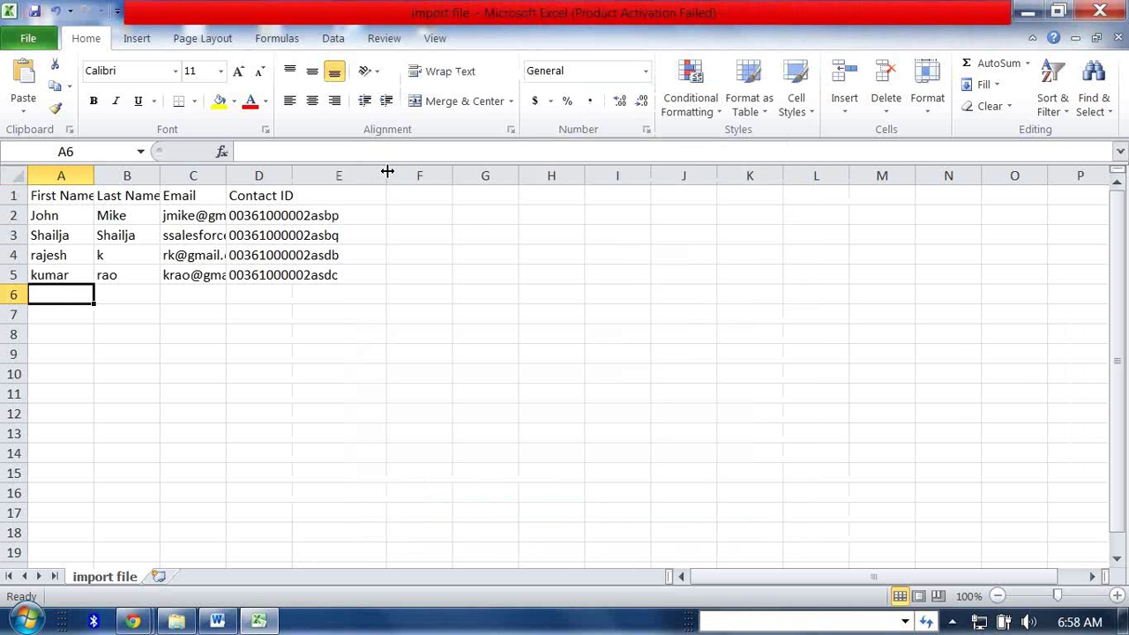
drag(292, 172, 343, 172)
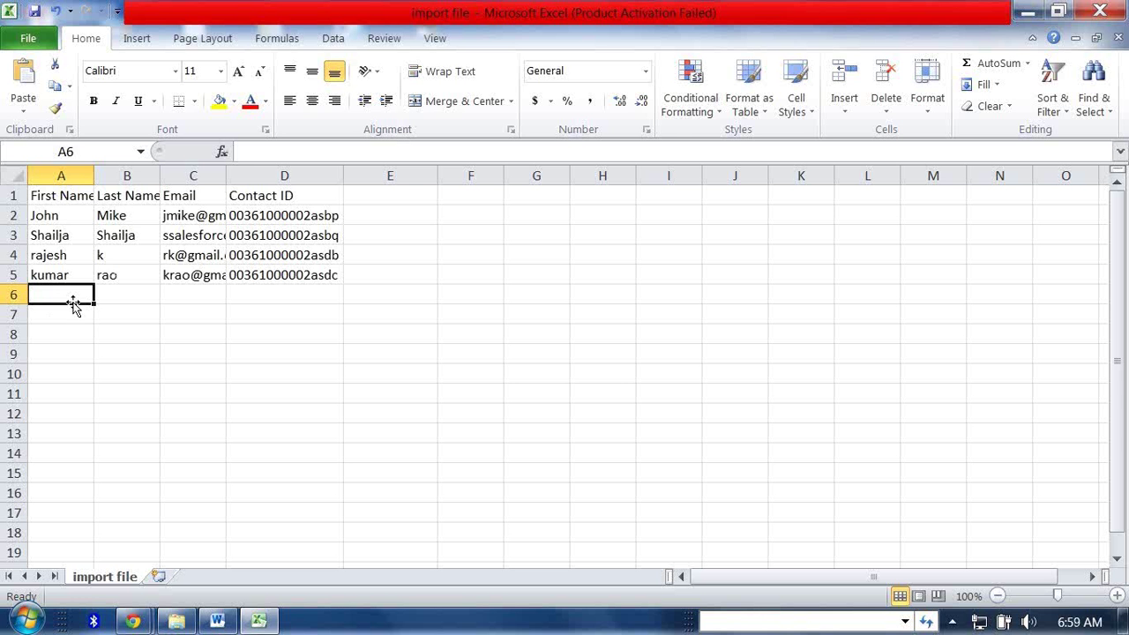
Step: Add a new contact in row 6 with first name, last name and e-mail address
text(Gopi)
key(Tab)
text(Gopi)
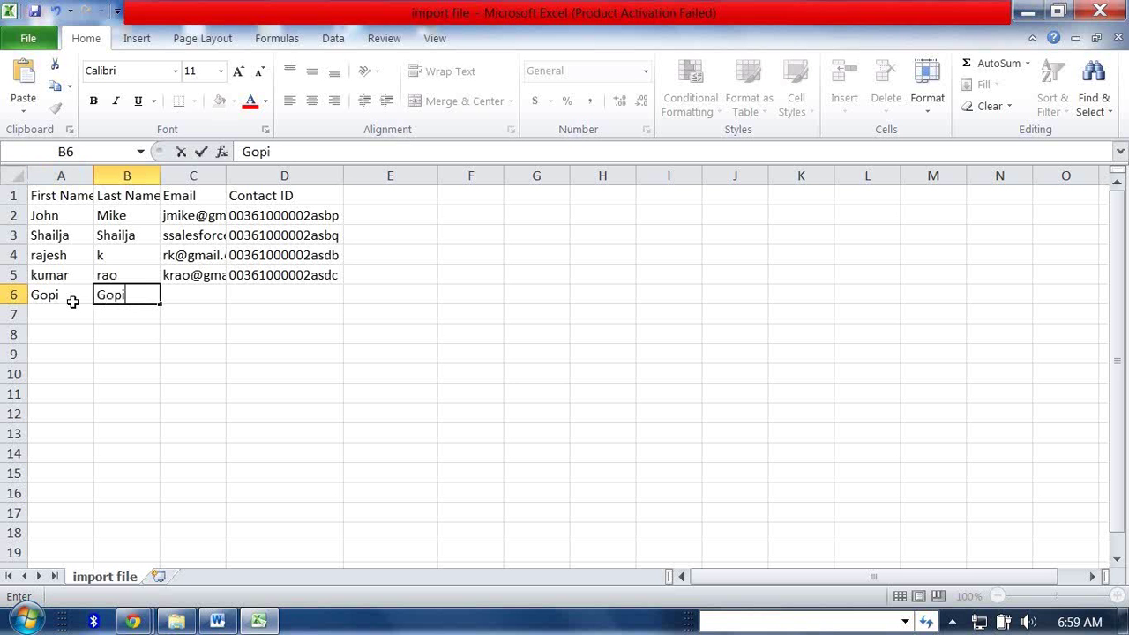
key(Tab)
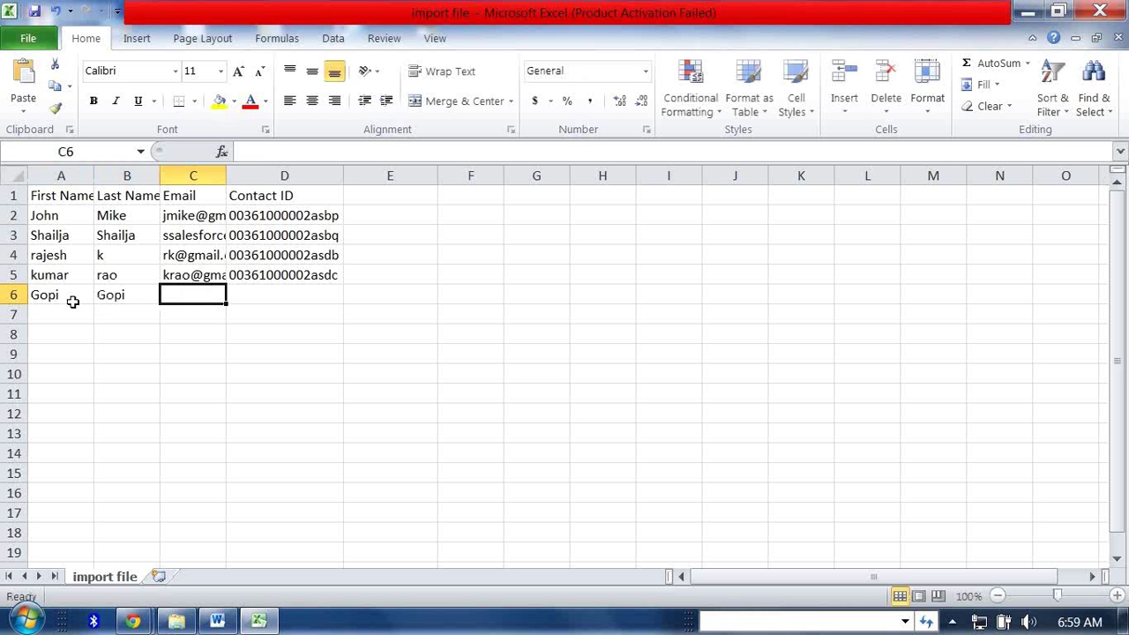
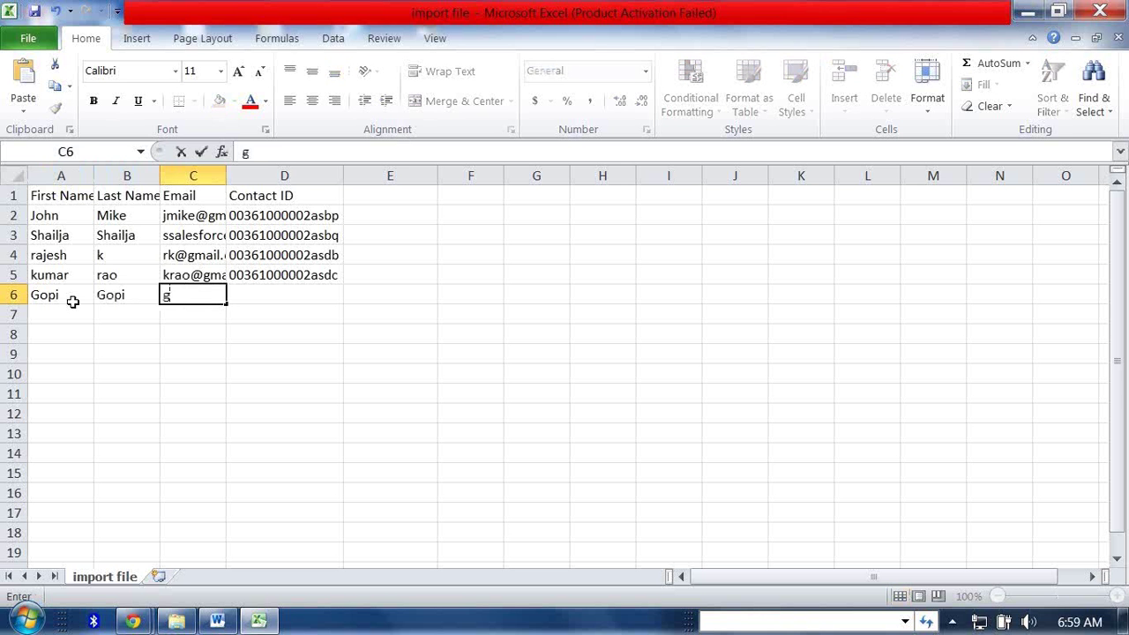
key(Return)
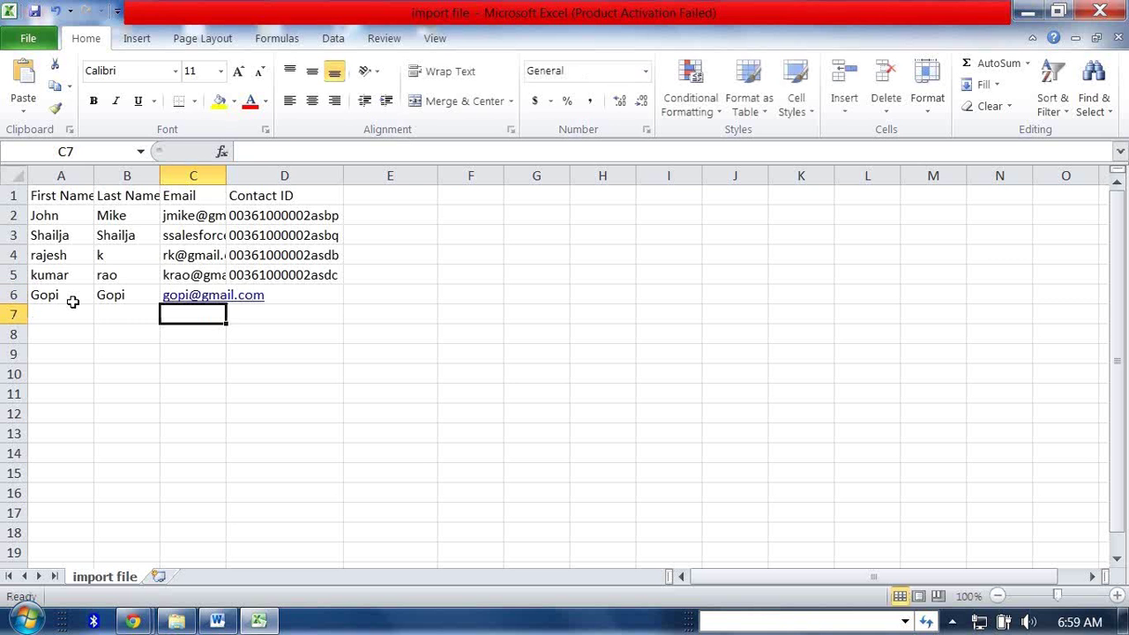
Step: Add a second contact in row 7 with the contact's name and e-mail address
click(74, 315)
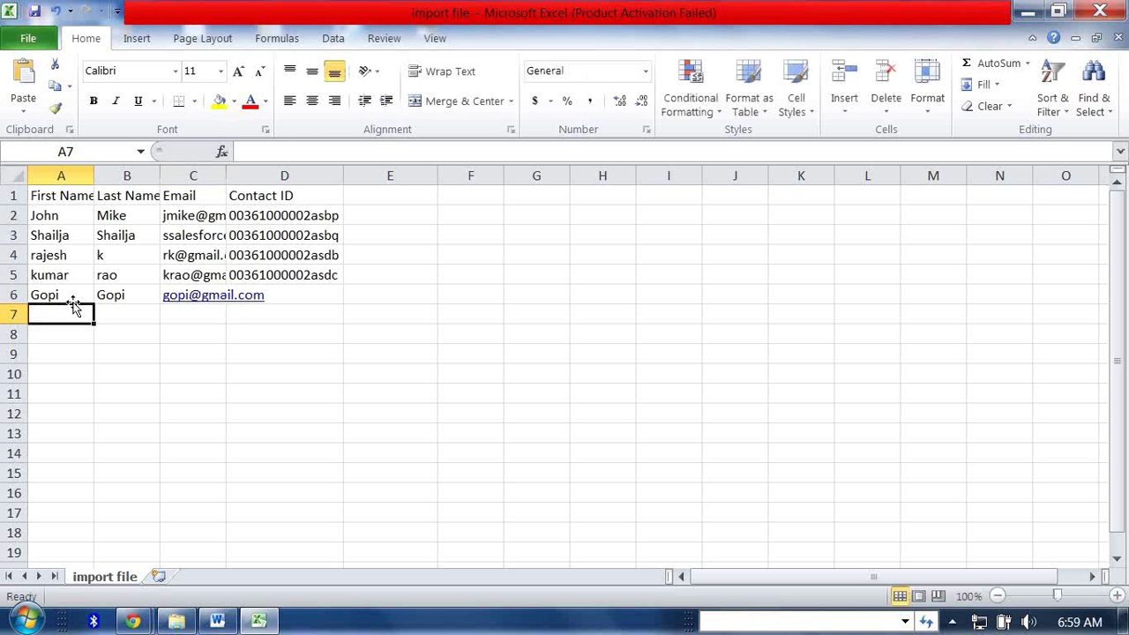
text(Mou)
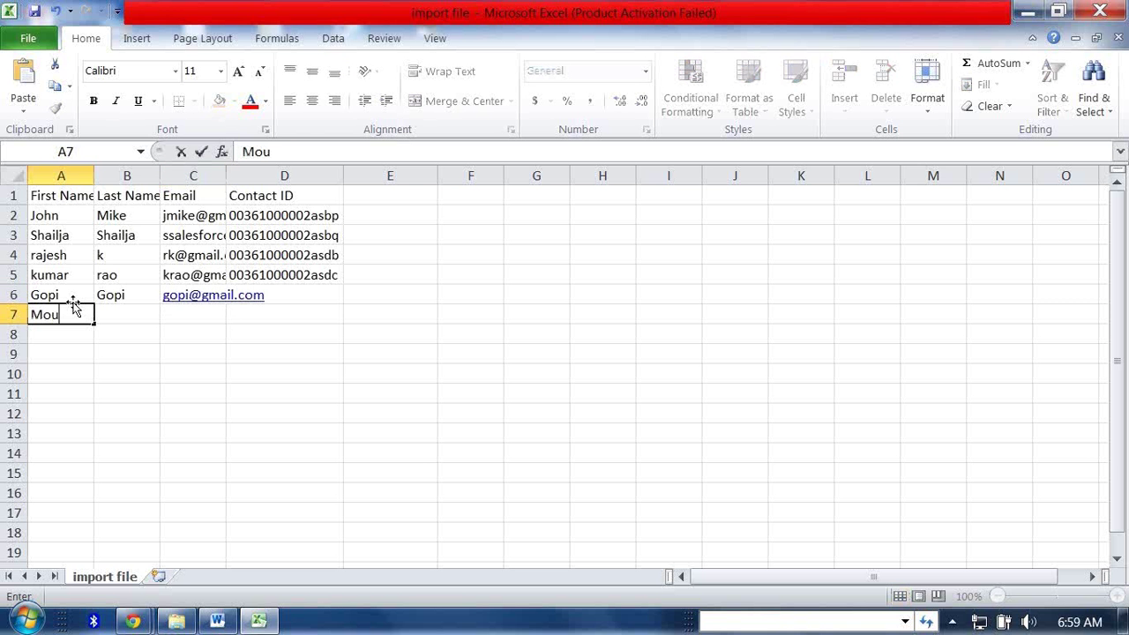
text(nika)
key(Tab)
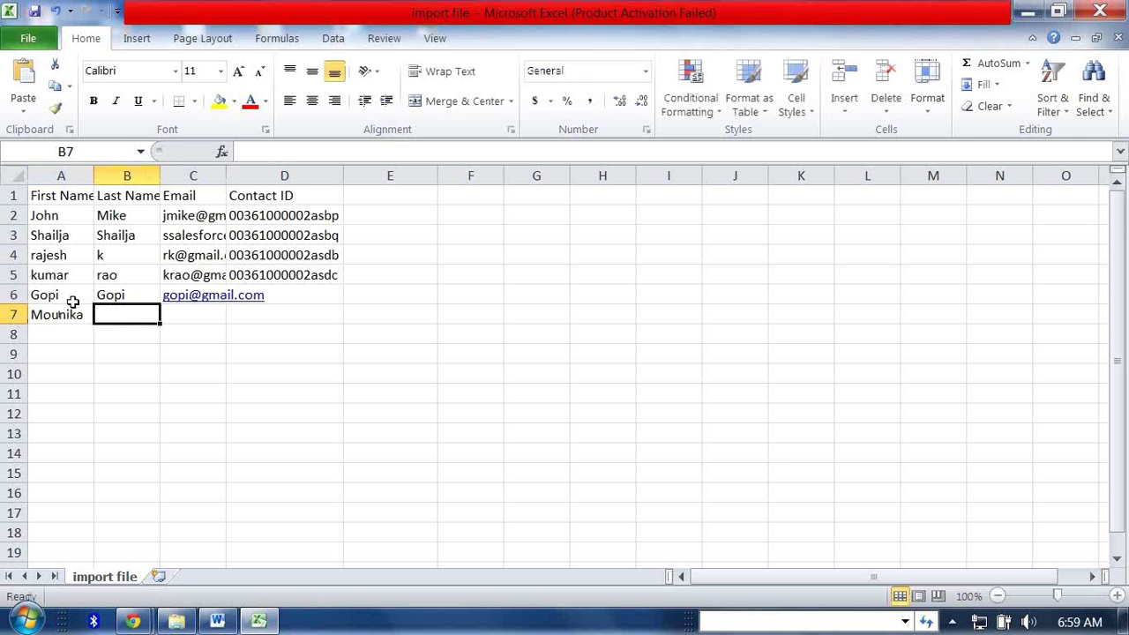
text(Mounika)
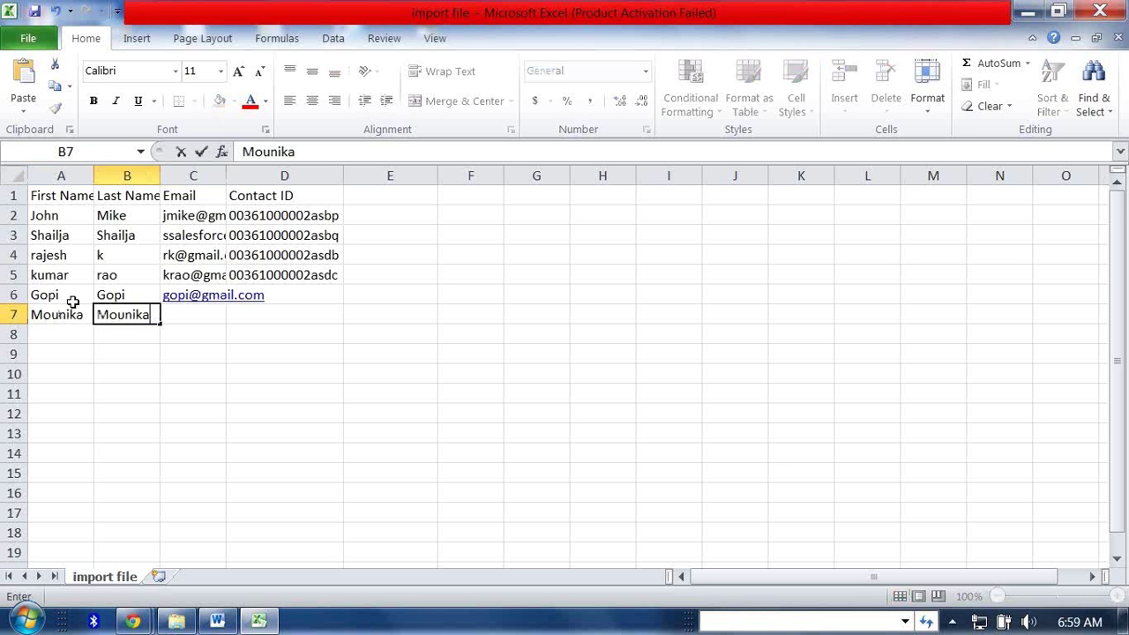
key(Tab)
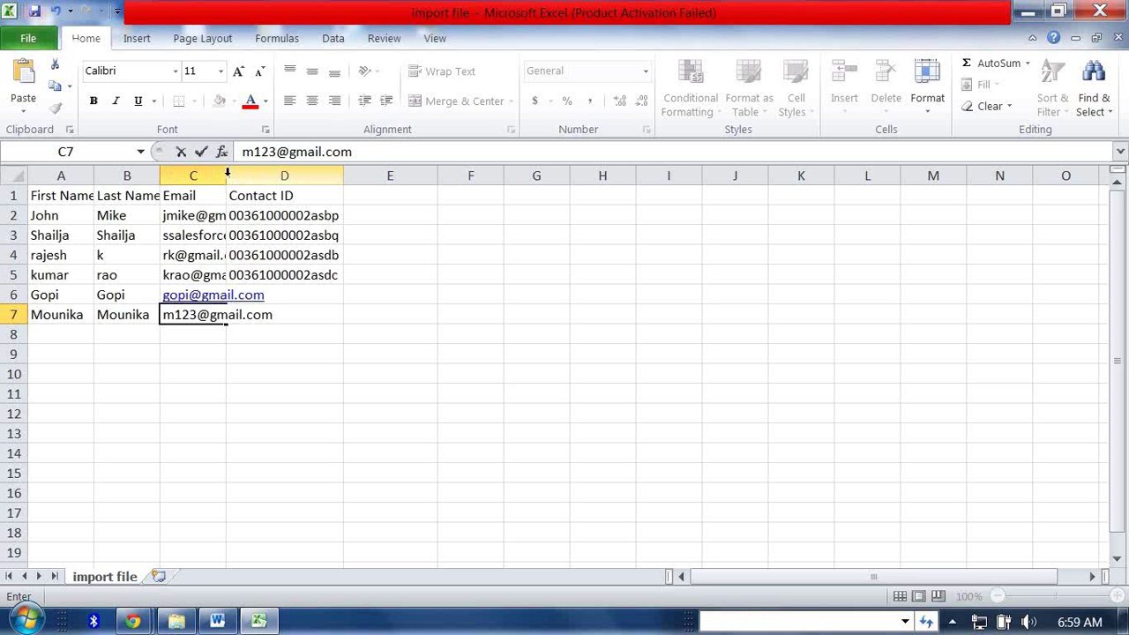
click(205, 224)
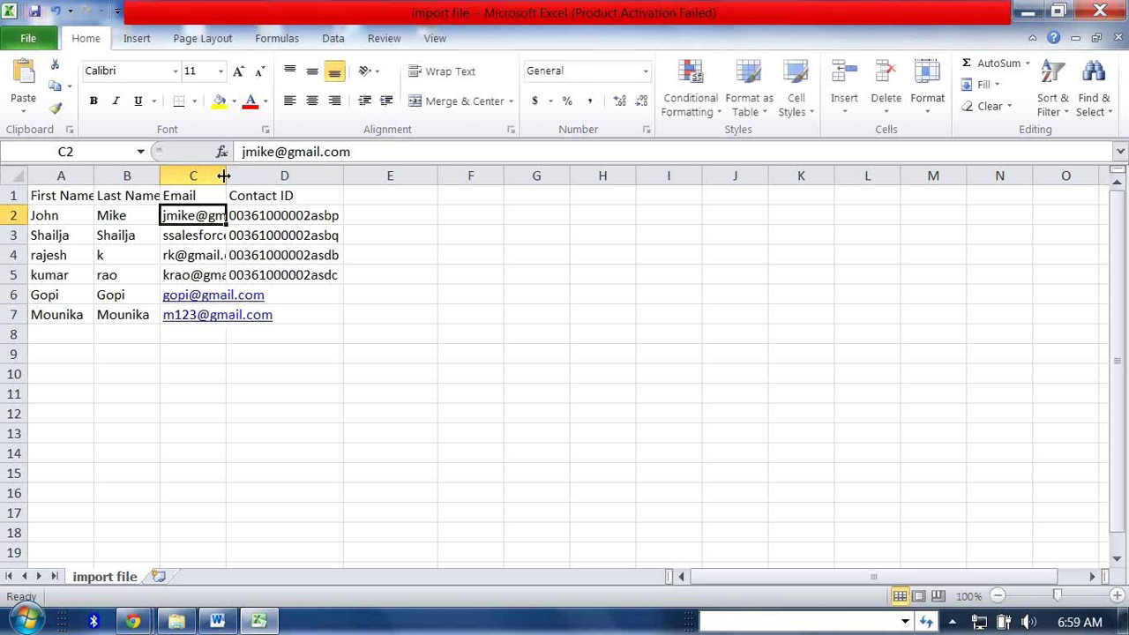
Step: Widen the Email column to about 16.33 and save import file.csv in CSV format
drag(223, 175, 287, 182)
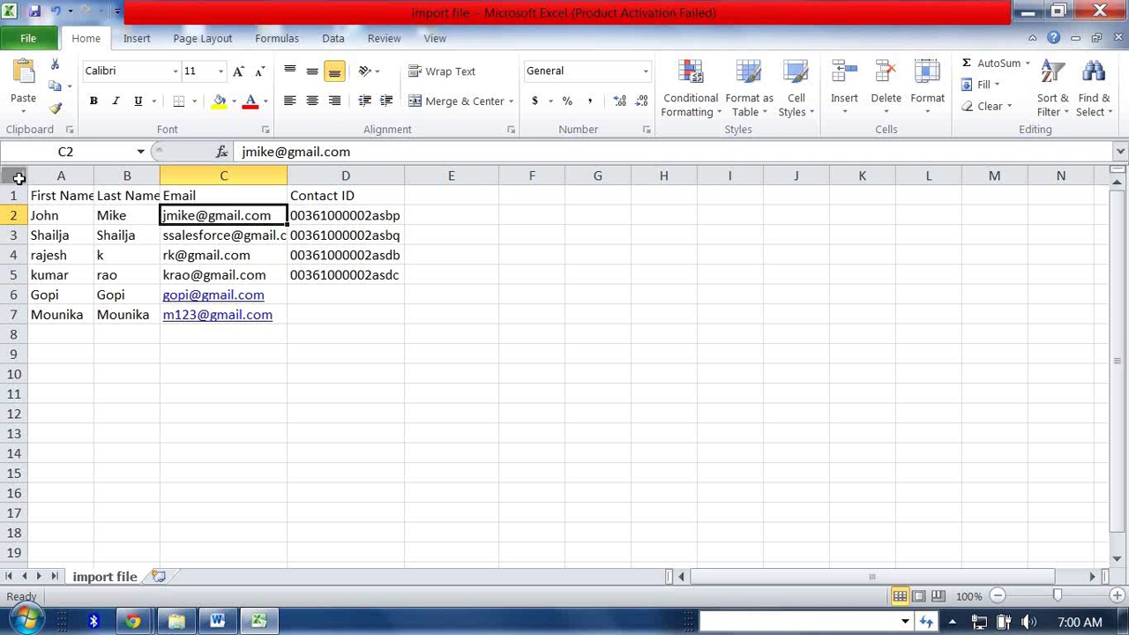
click(35, 12)
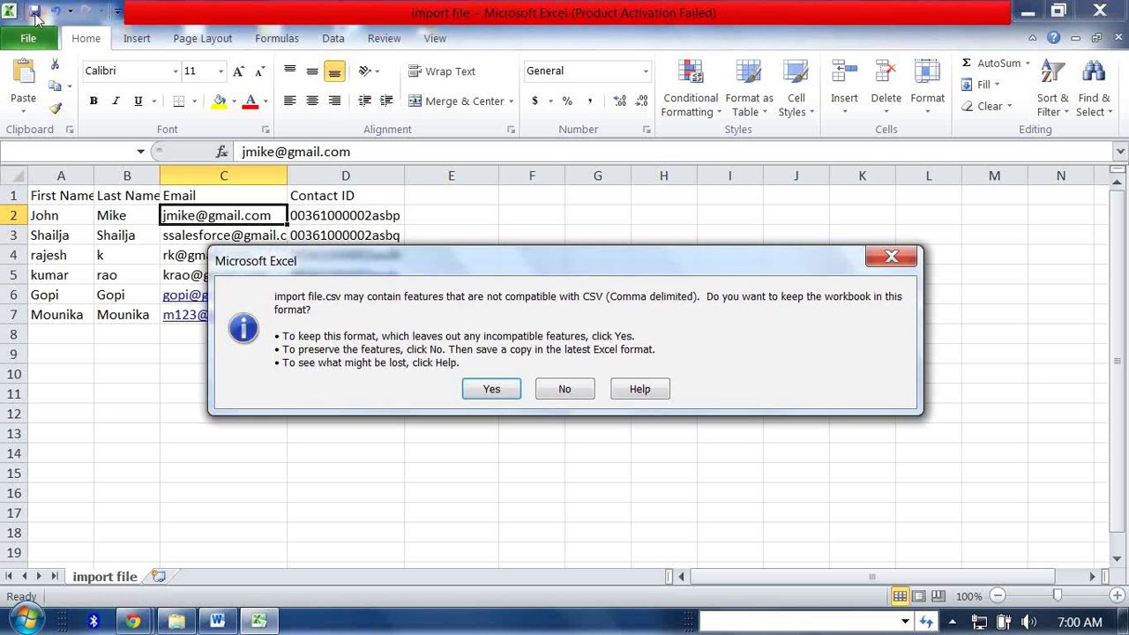
click(492, 390)
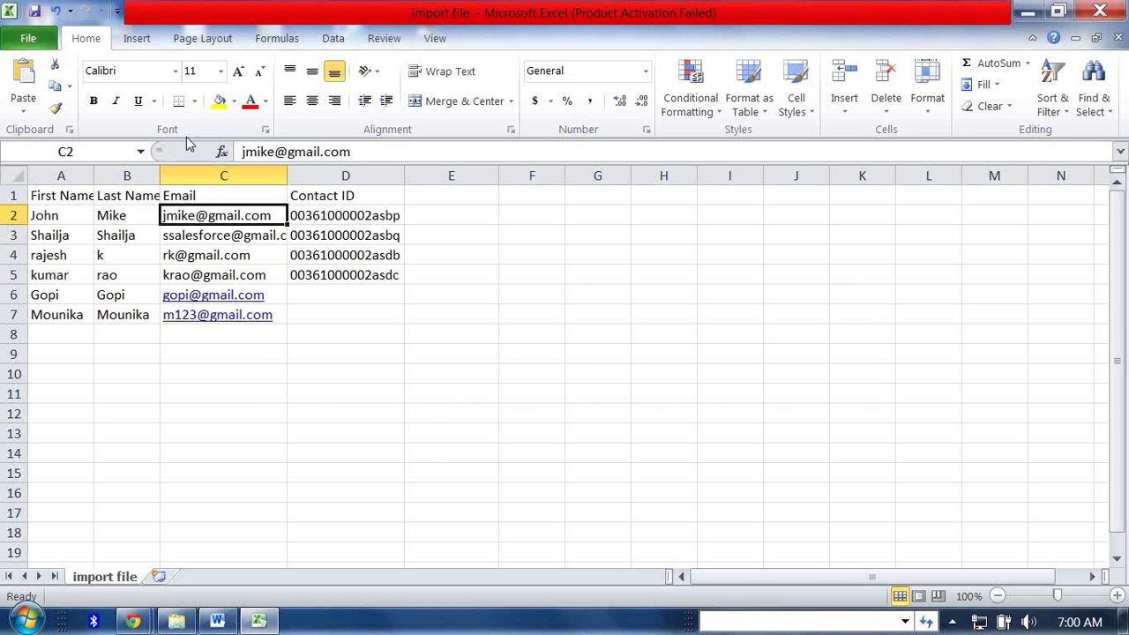
click(35, 11)
Step: Return to Salesforce and go to Setup > Data Management > Data Import Wizard
click(136, 623)
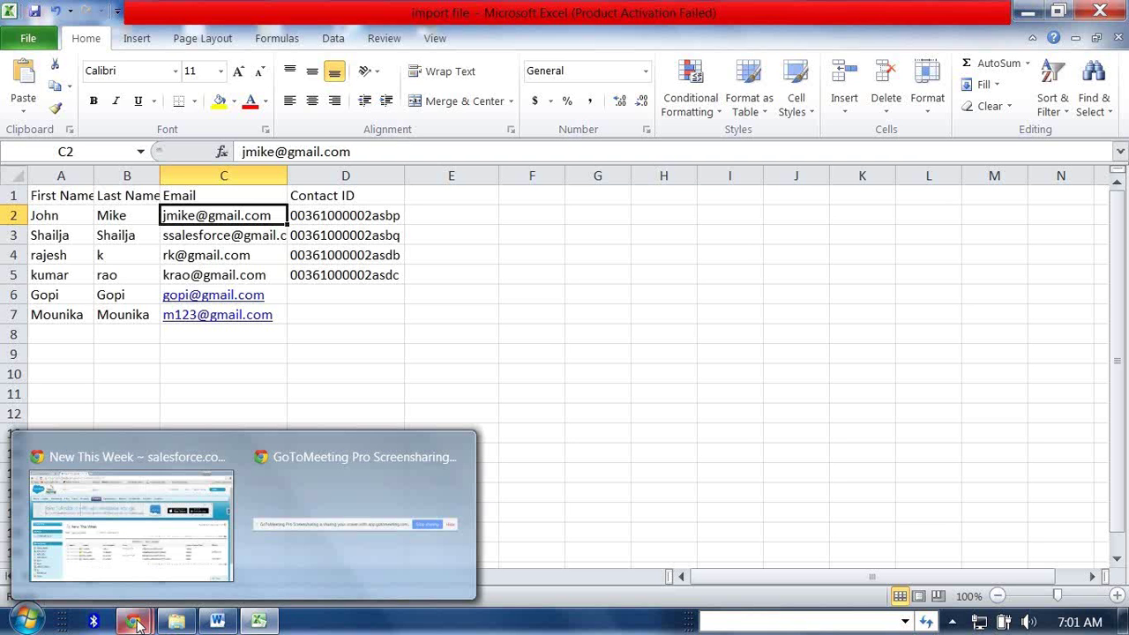
click(132, 528)
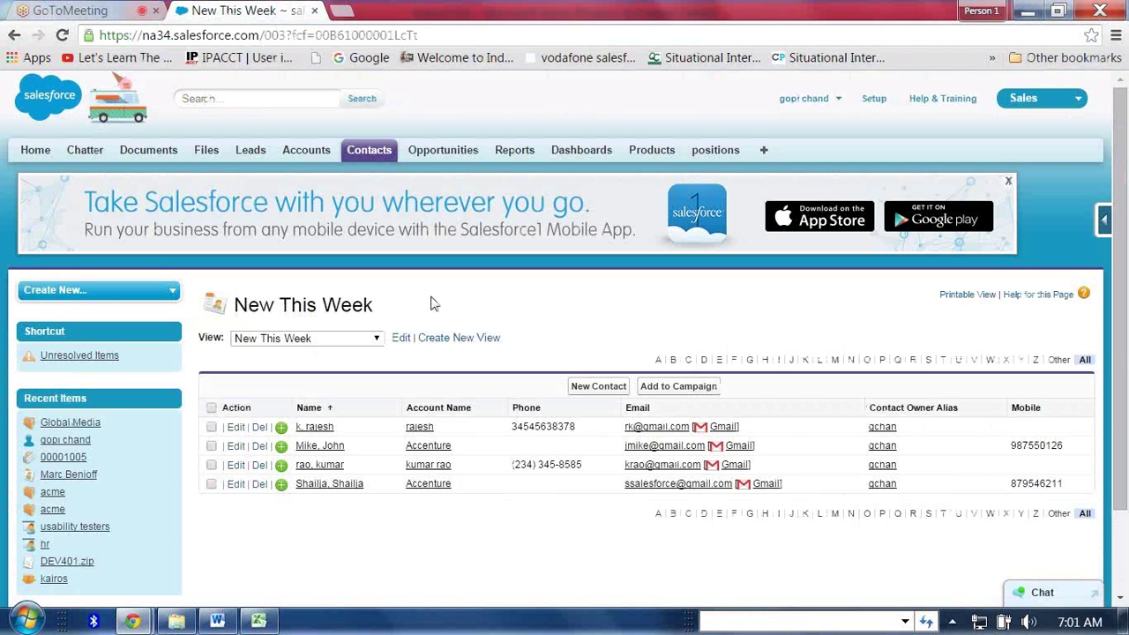
click(874, 101)
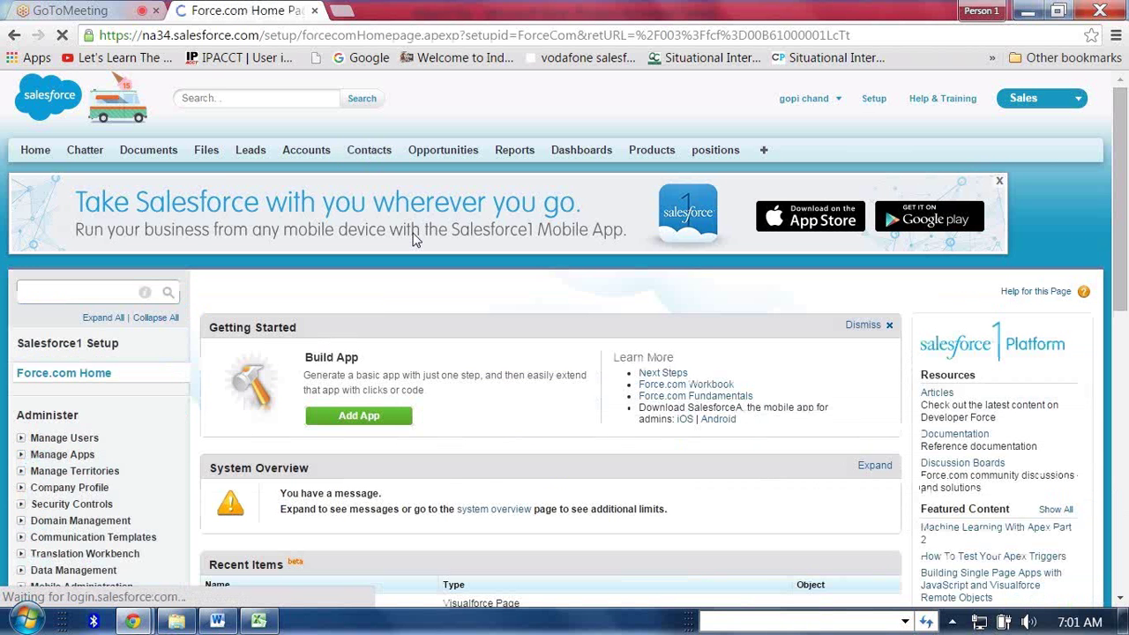
scroll(414, 240, down, 3)
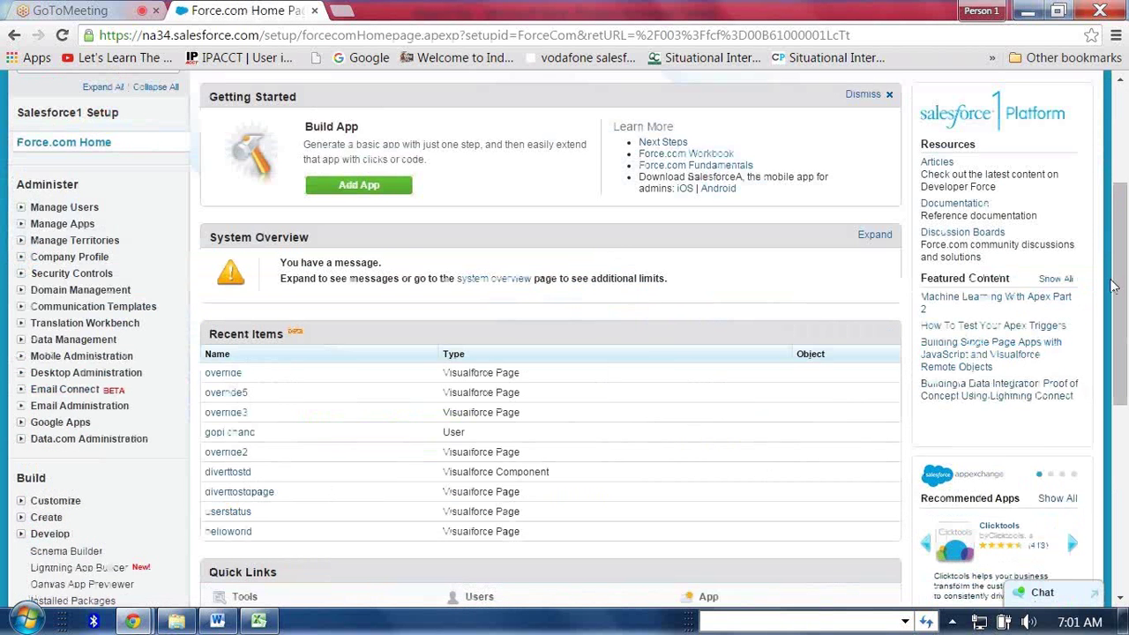
click(22, 340)
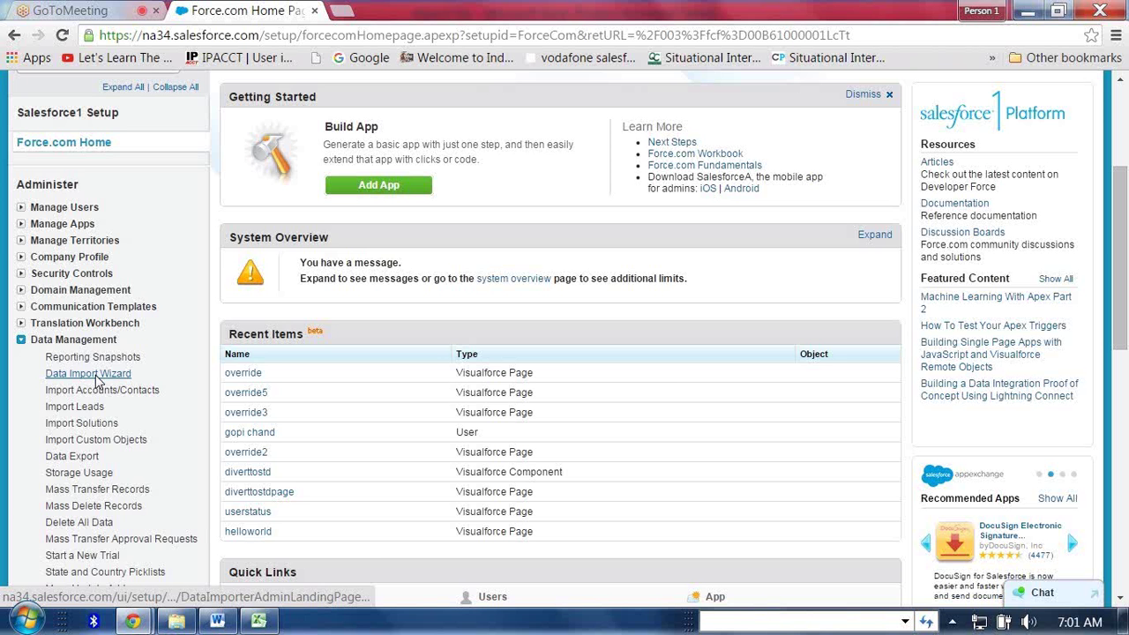
click(88, 374)
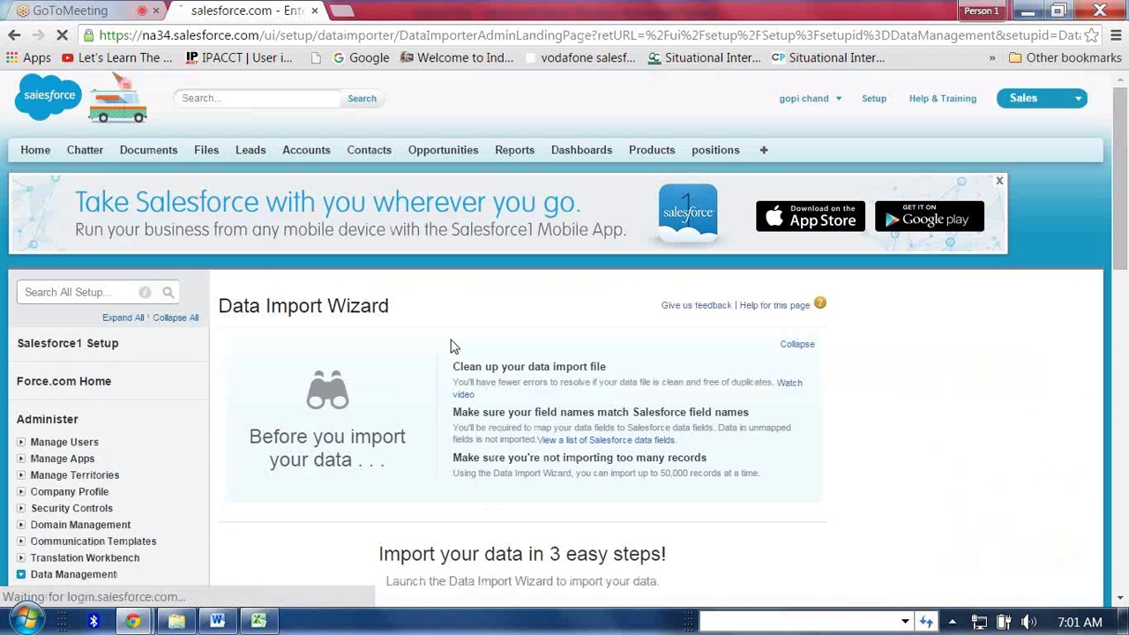
scroll(450, 346, down, 5)
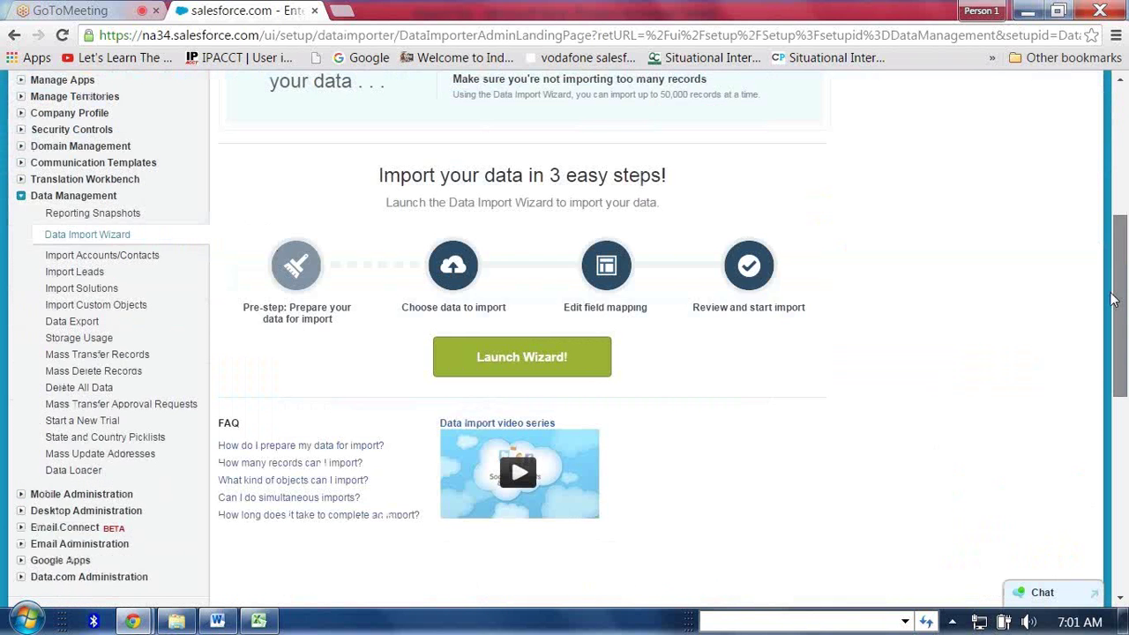
scroll(1113, 308, down, 1)
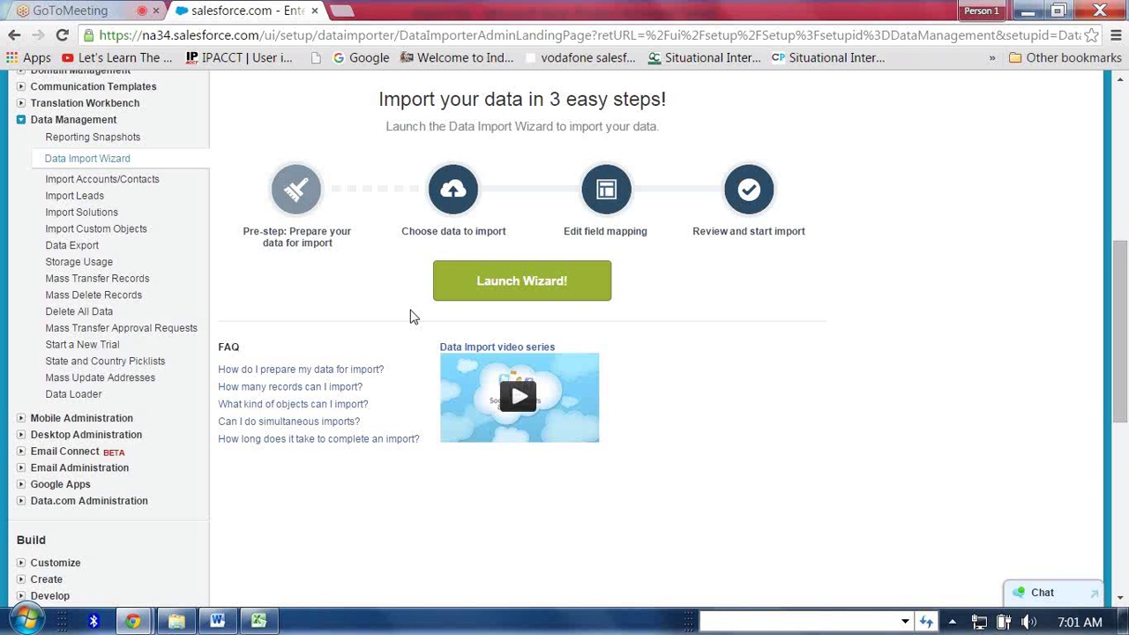
Step: Launch an Accounts and Contacts import adding new and updating existing records, matched by Salesforce.com ID
click(557, 286)
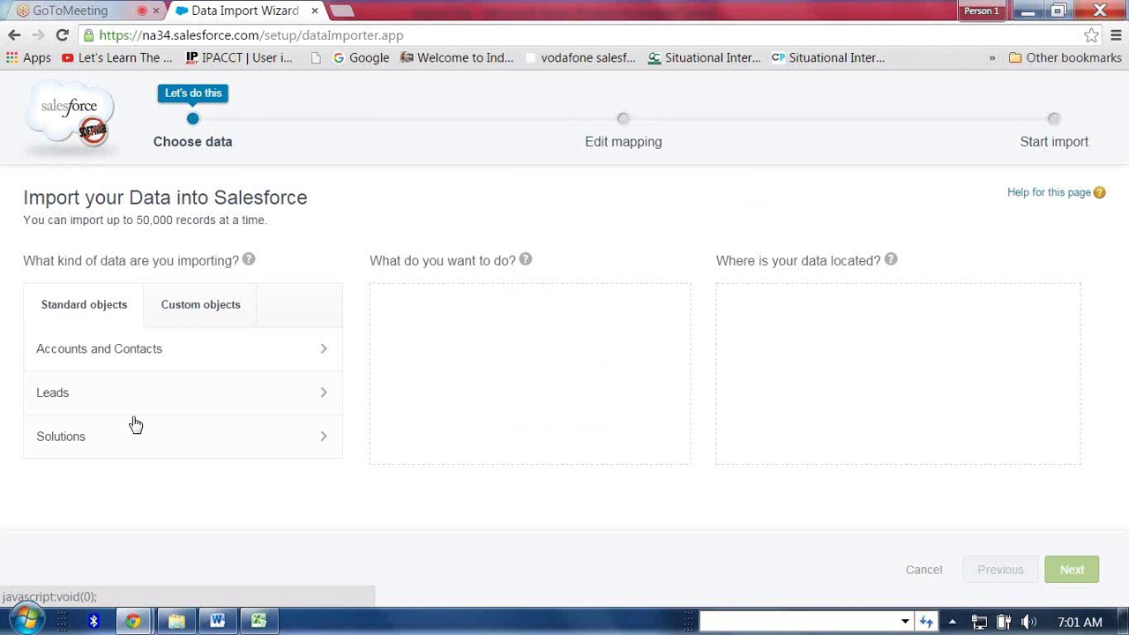
click(157, 355)
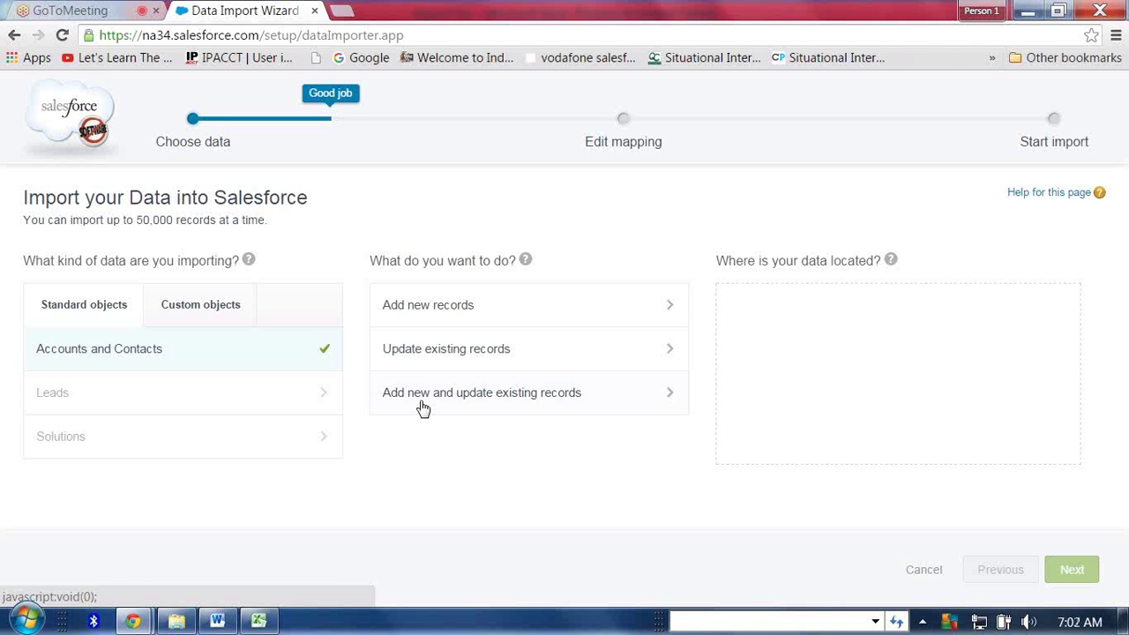
click(422, 397)
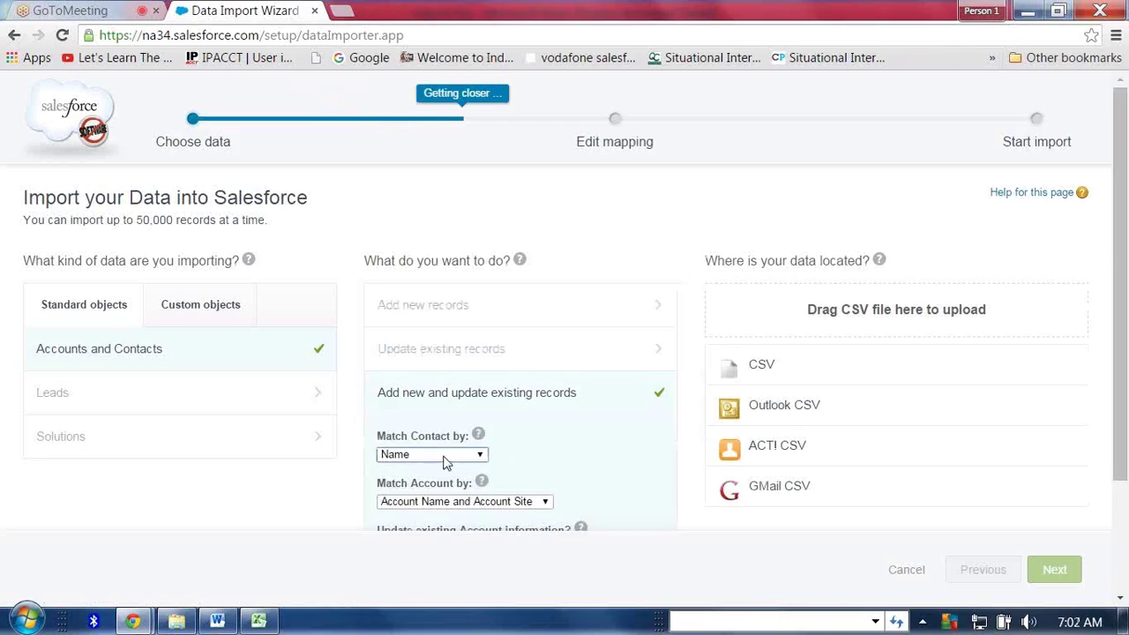
click(446, 460)
click(443, 470)
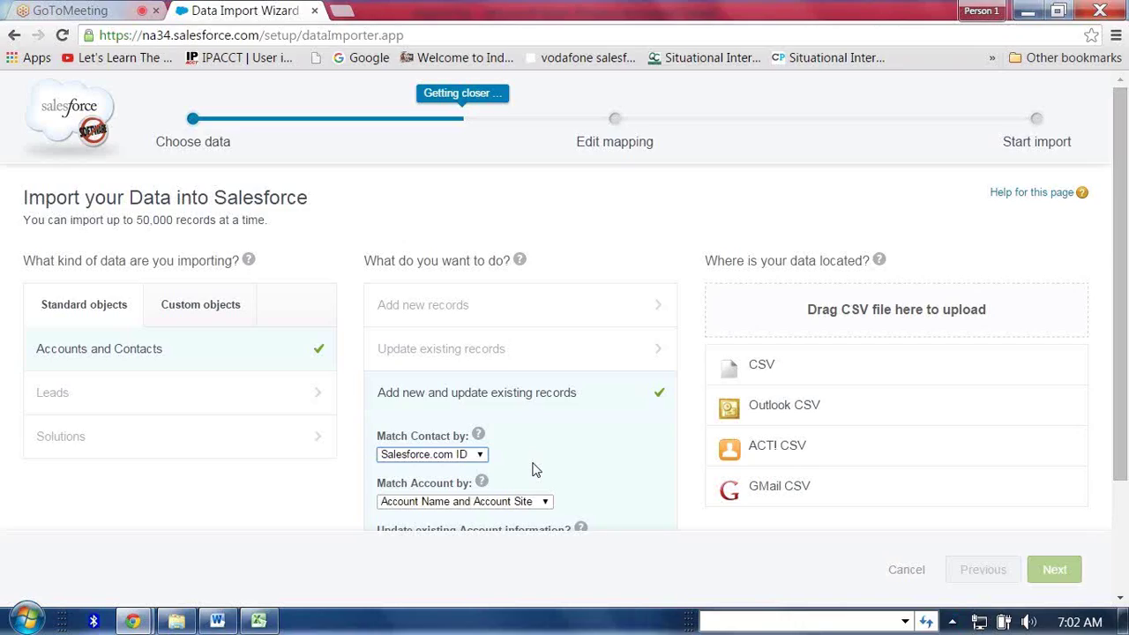
click(255, 623)
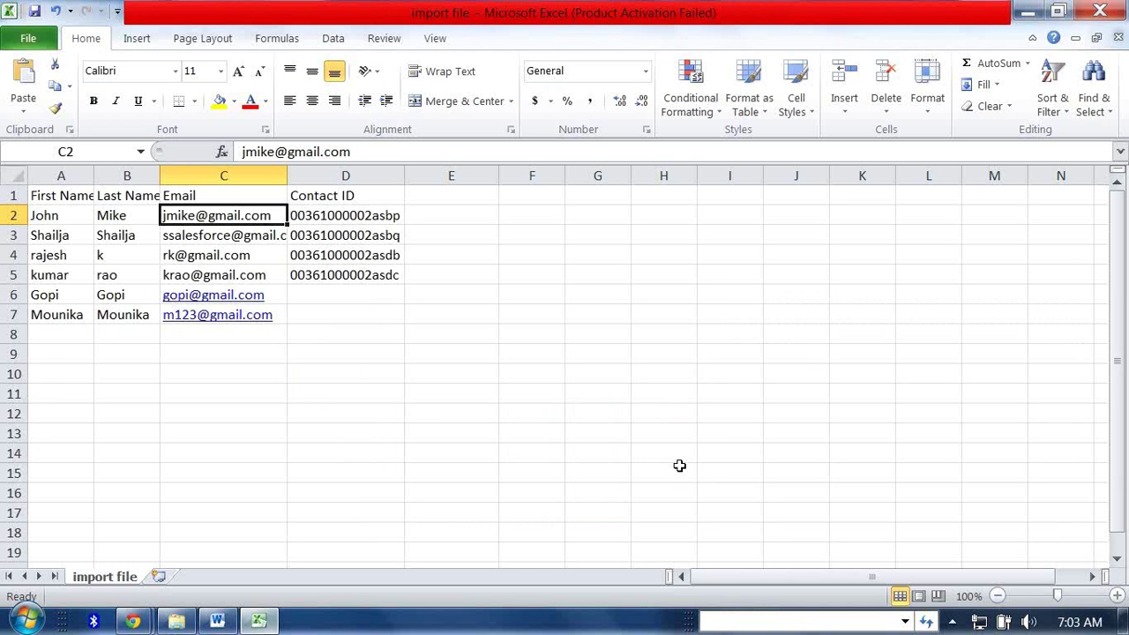
click(1026, 12)
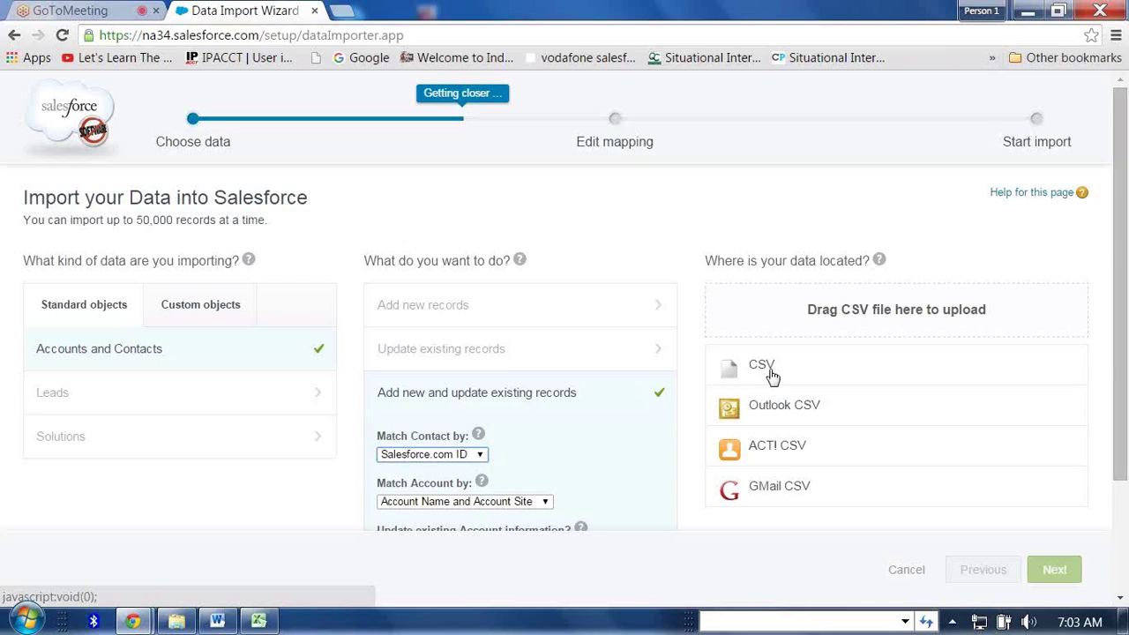
Step: Attach import file.csv as the CSV data source and continue to field mapping
click(772, 376)
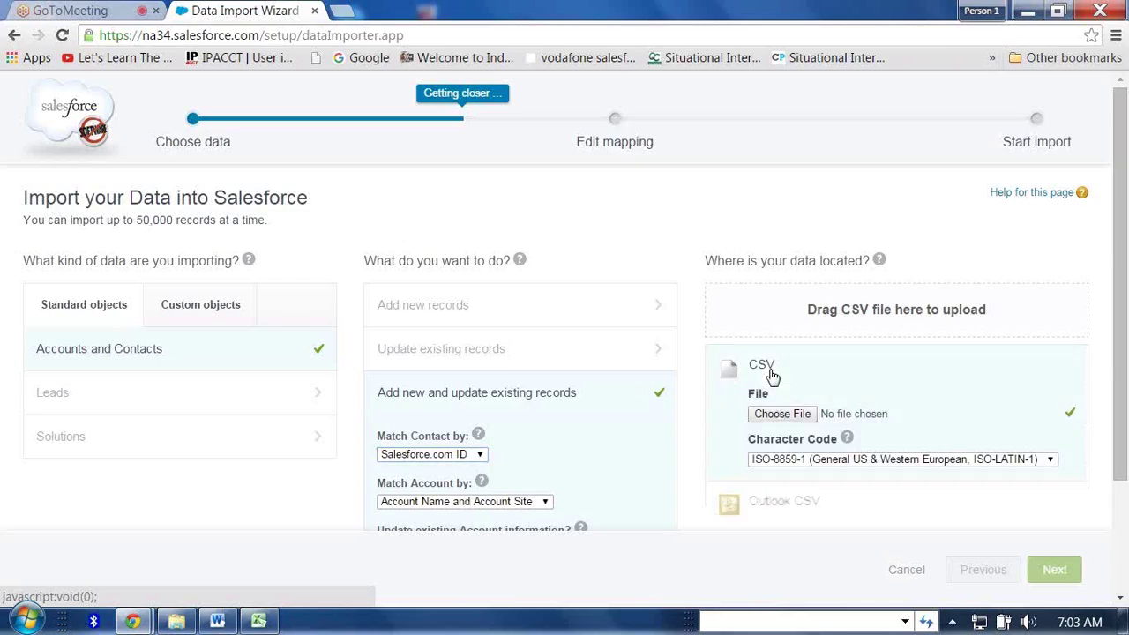
click(781, 414)
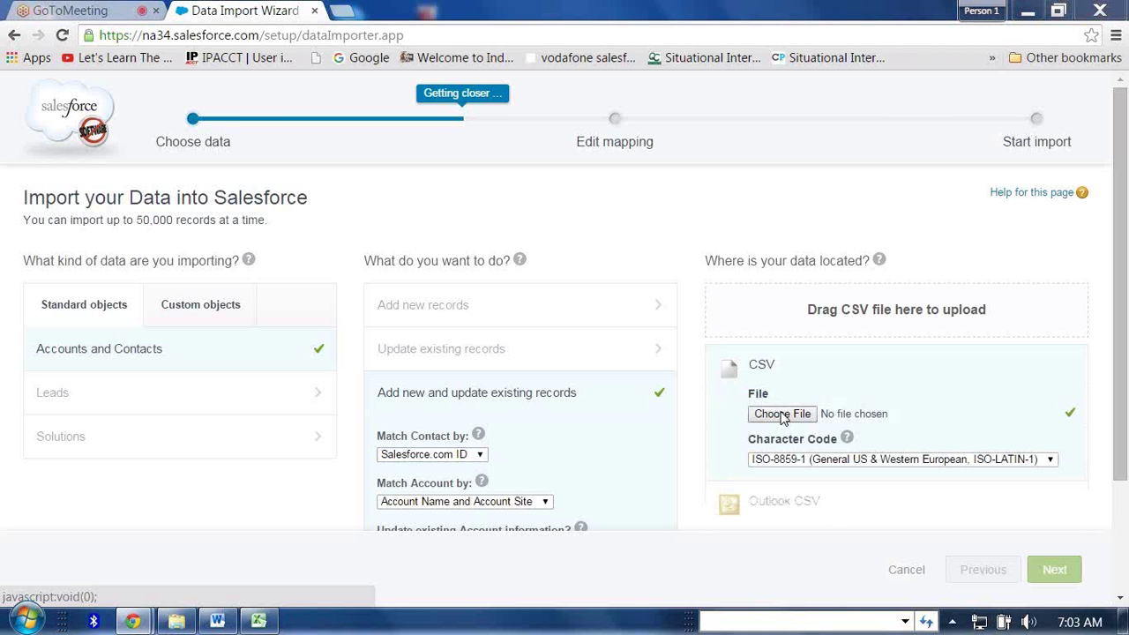
drag(887, 187, 903, 286)
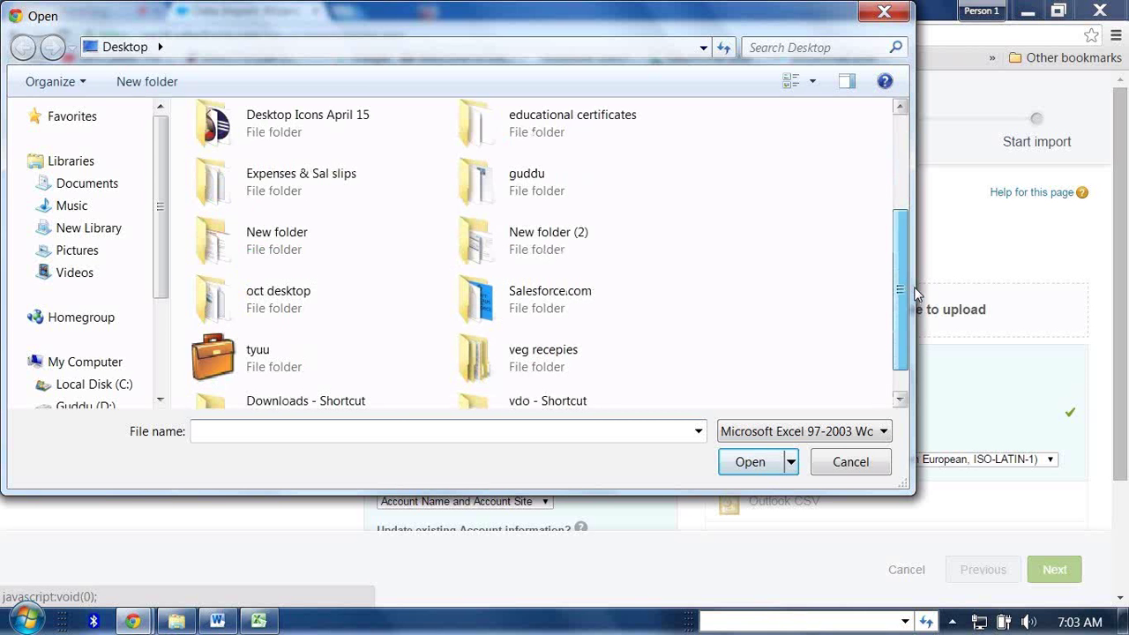
drag(917, 294, 917, 223)
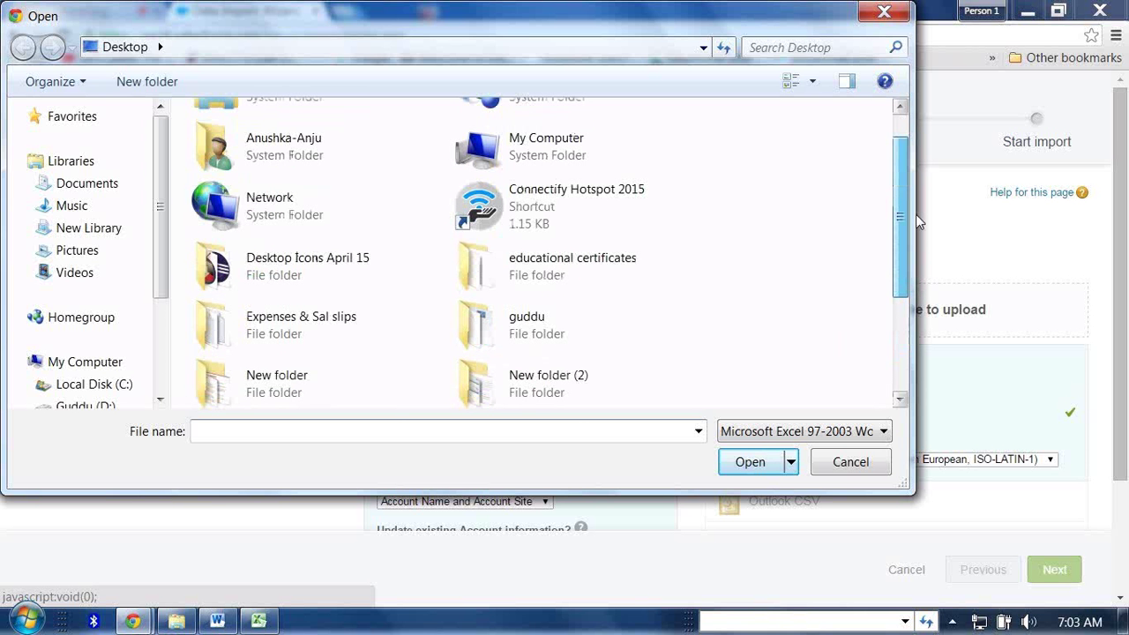
drag(916, 215, 886, 434)
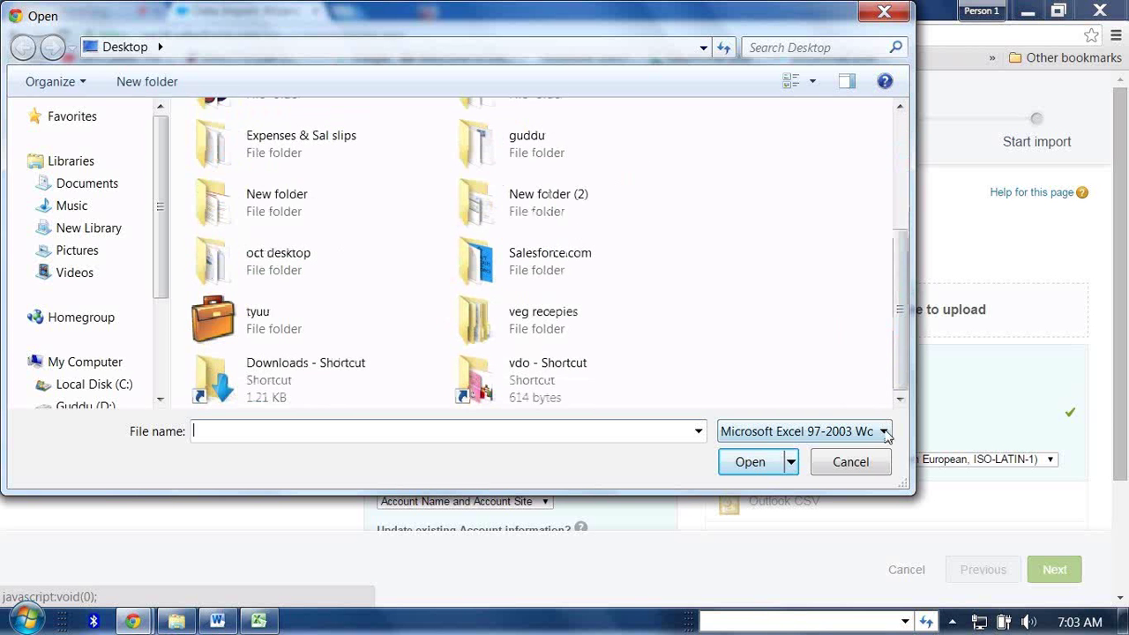
click(883, 431)
click(850, 470)
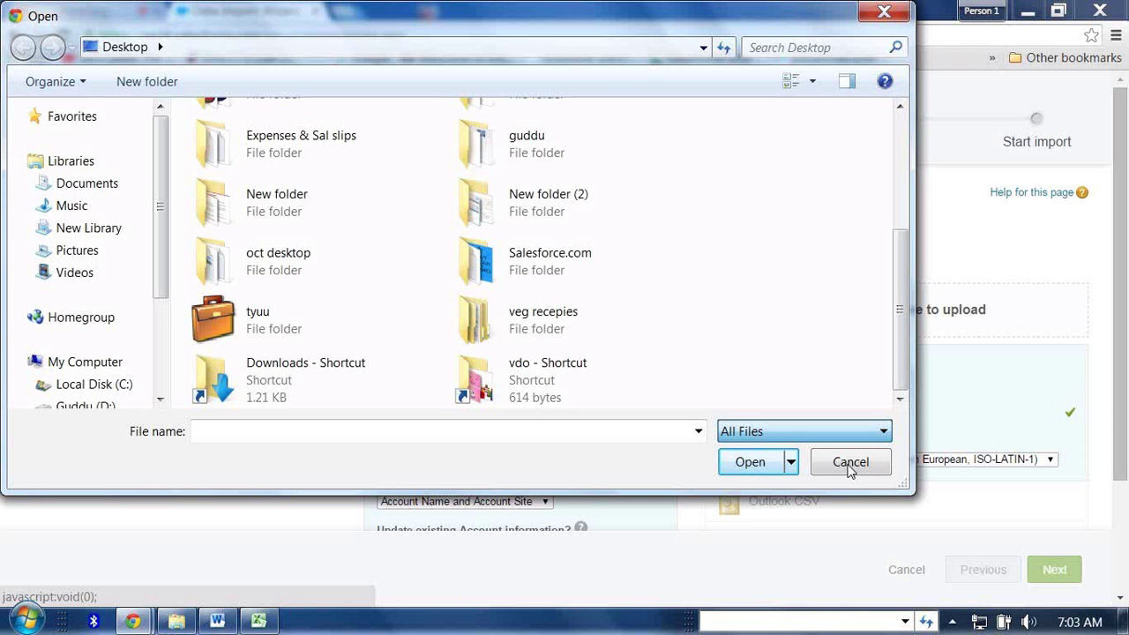
drag(900, 353, 893, 310)
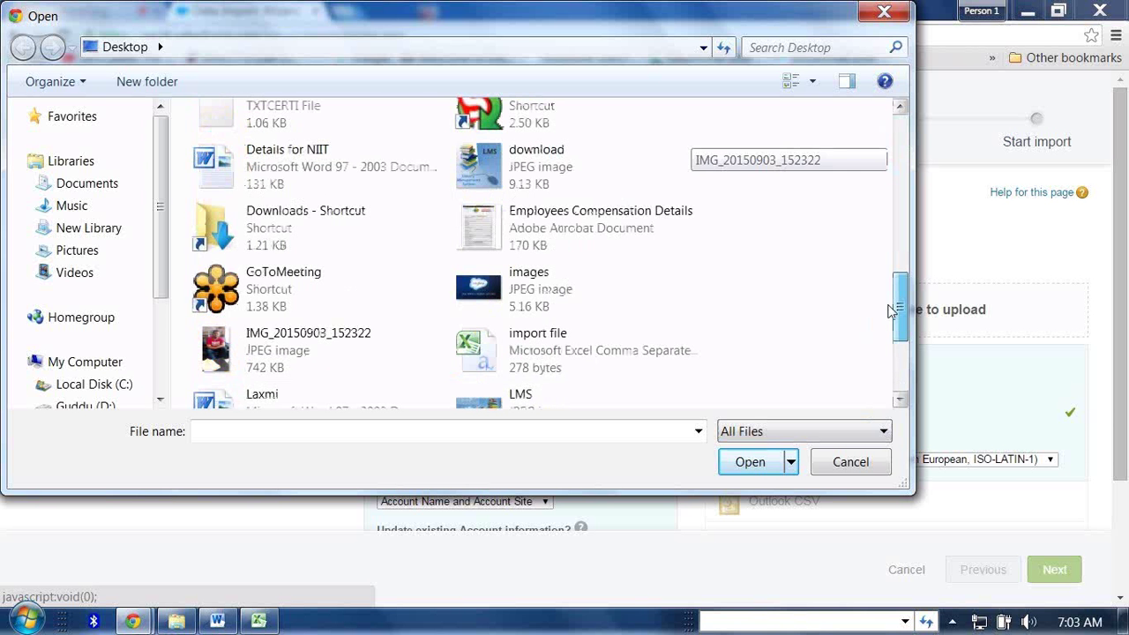
scroll(589, 151, down, 2)
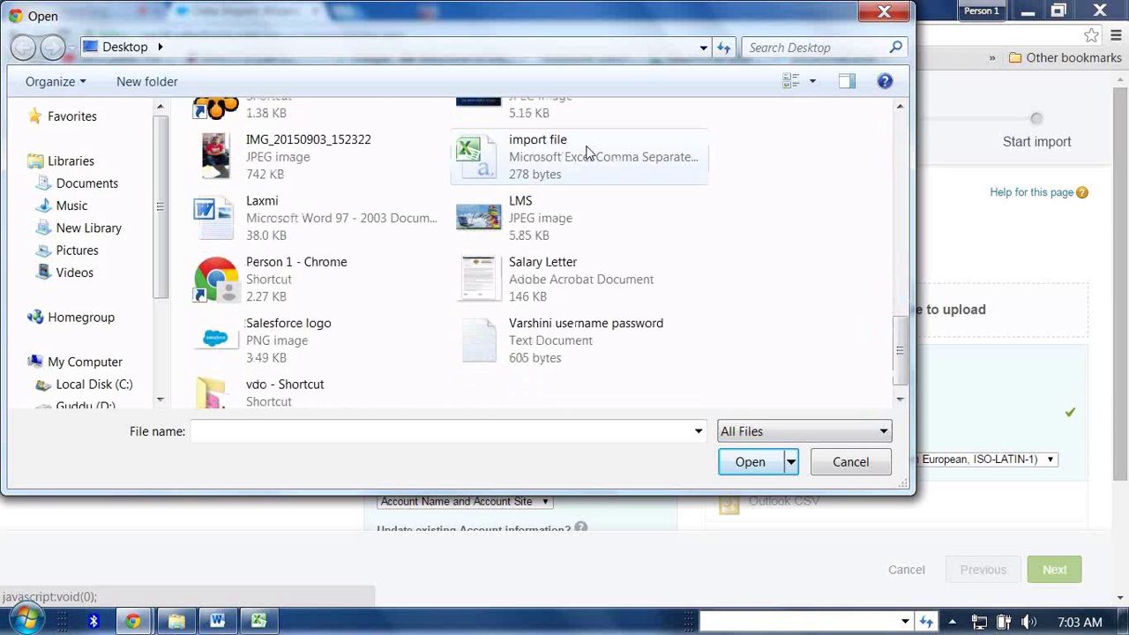
click(589, 152)
click(745, 466)
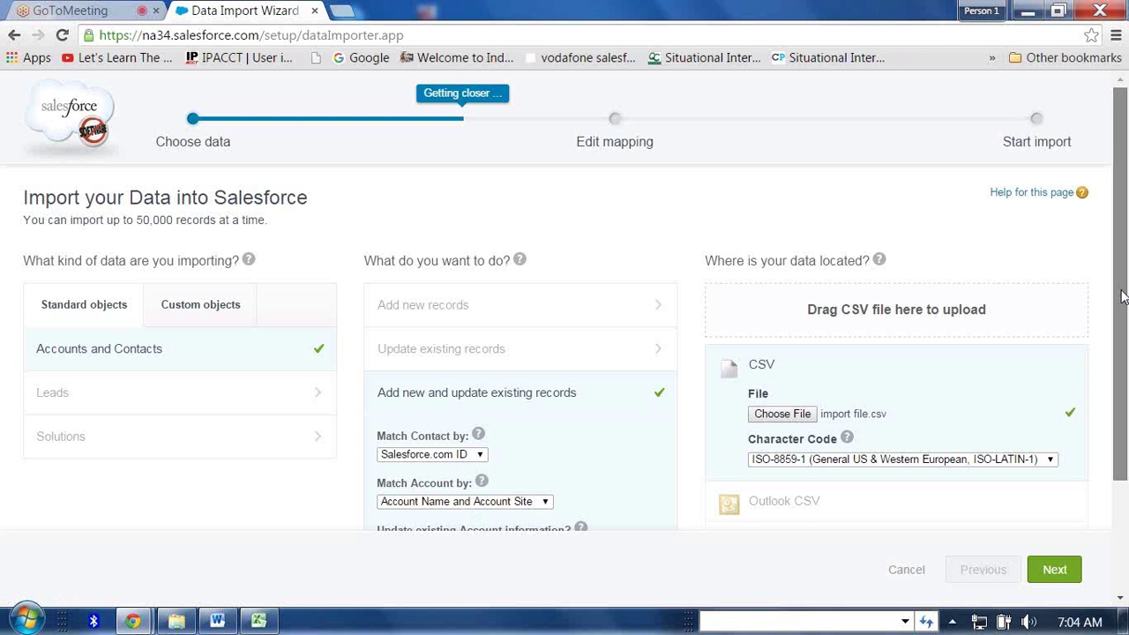
drag(1122, 297, 1117, 368)
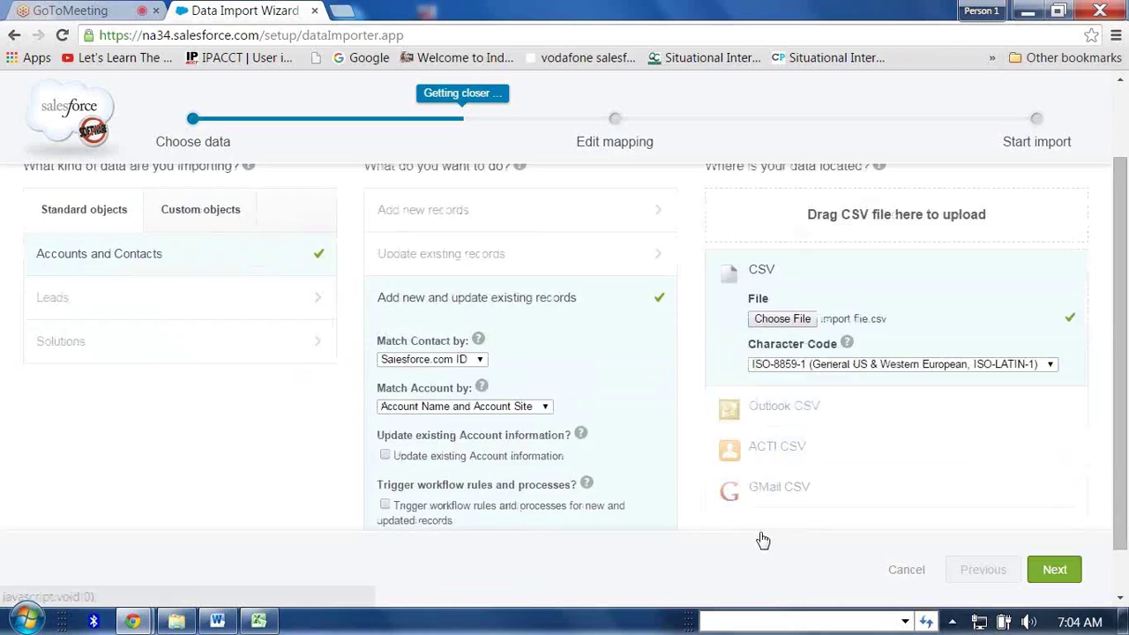
click(1055, 572)
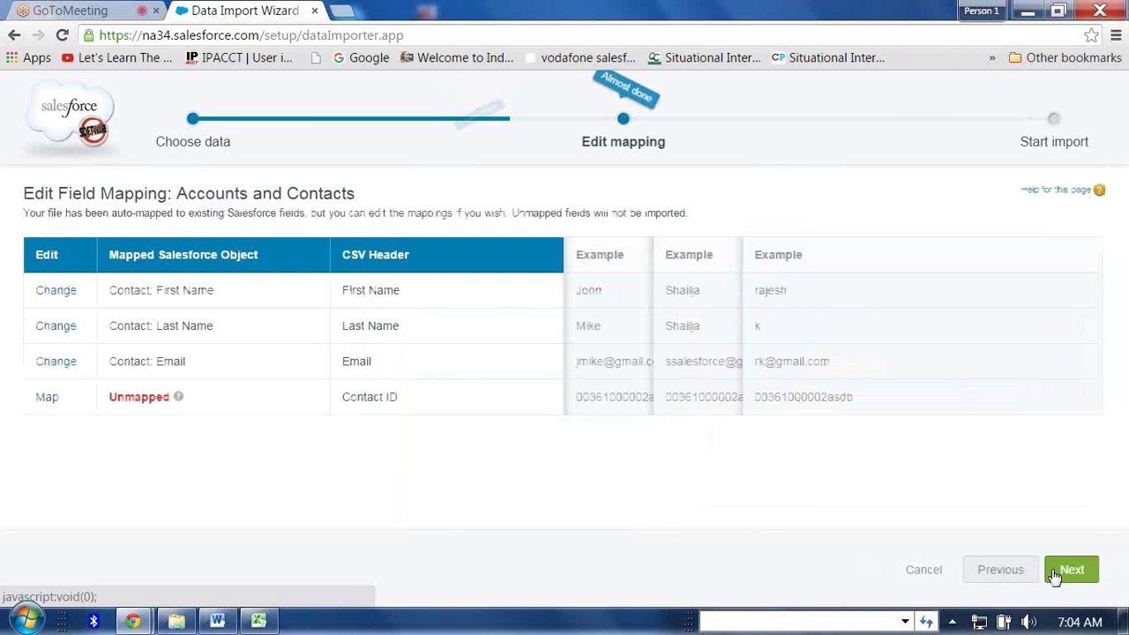
Step: Map the Contact ID column to Contact: Salesforce.com ID
click(47, 399)
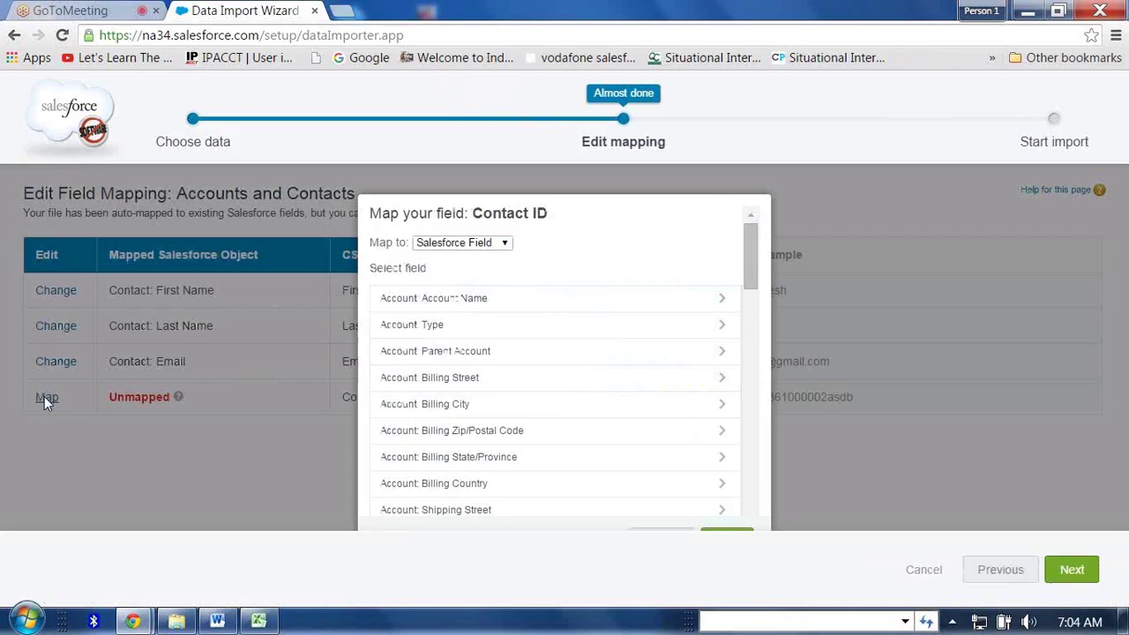
drag(749, 255, 746, 514)
scroll(746, 514, down, 1)
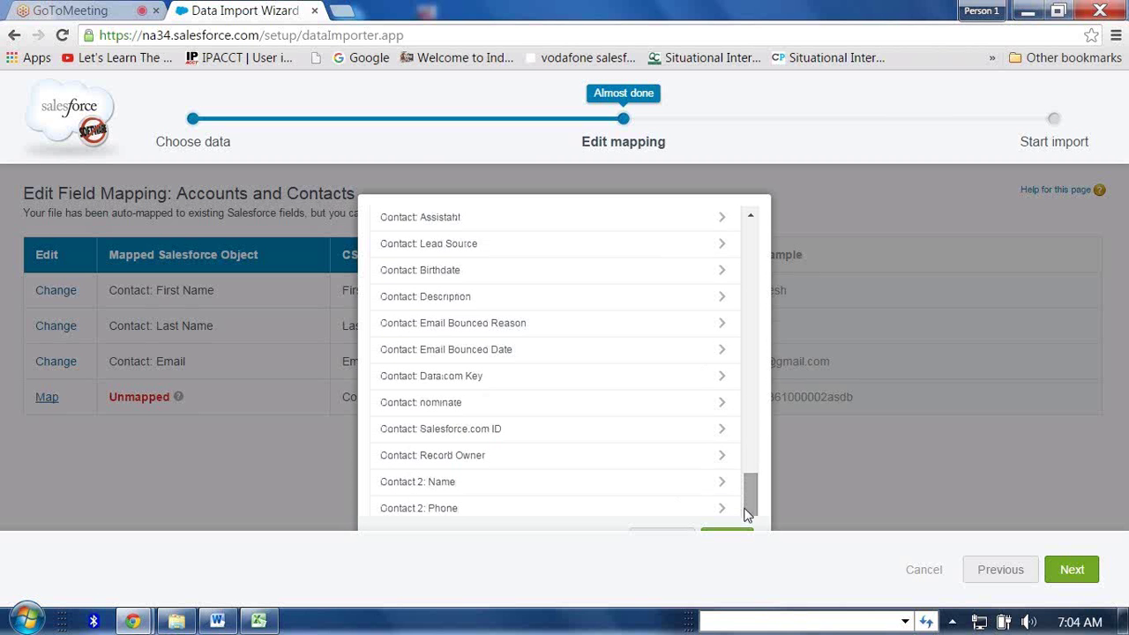
click(441, 428)
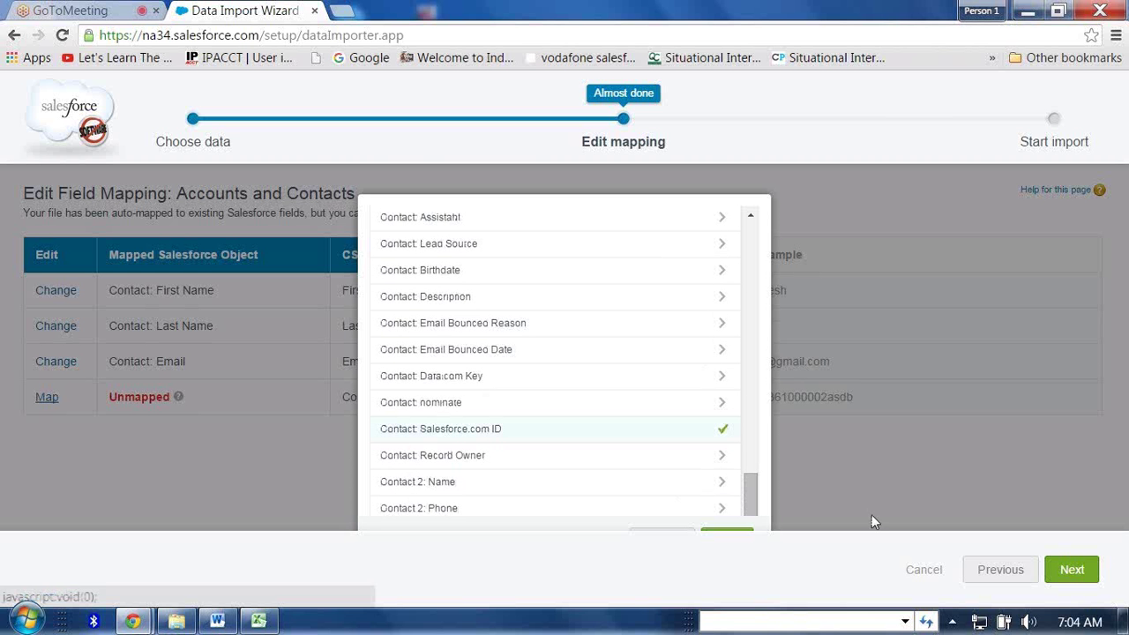
click(726, 535)
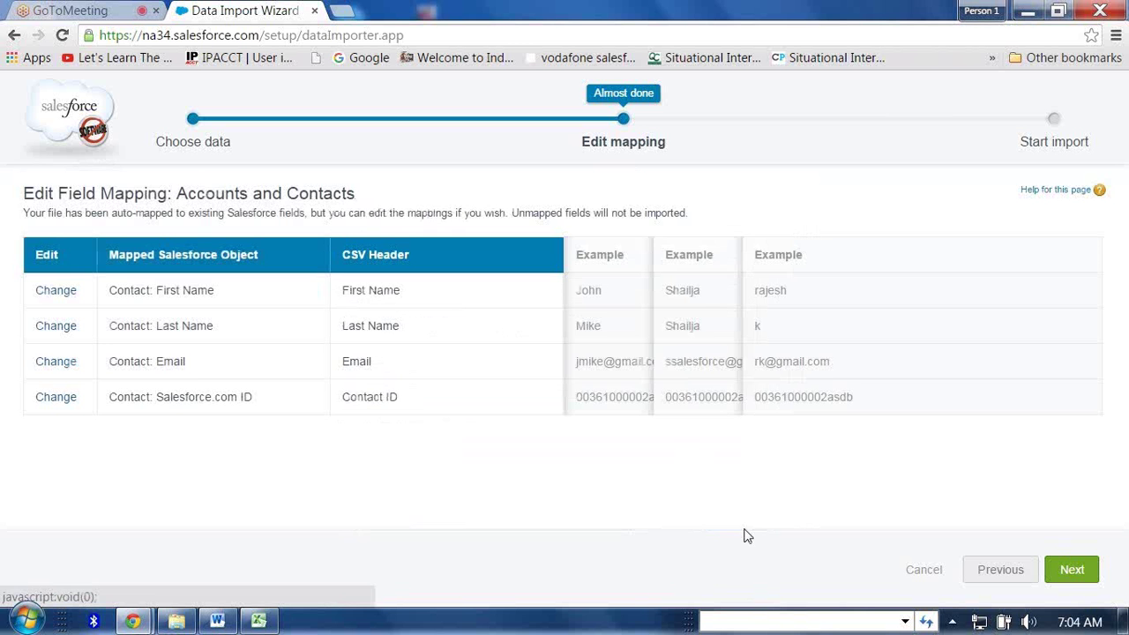
Step: Run the Upsert import with all 4 fields mapped and return to the Contacts home page
click(1073, 574)
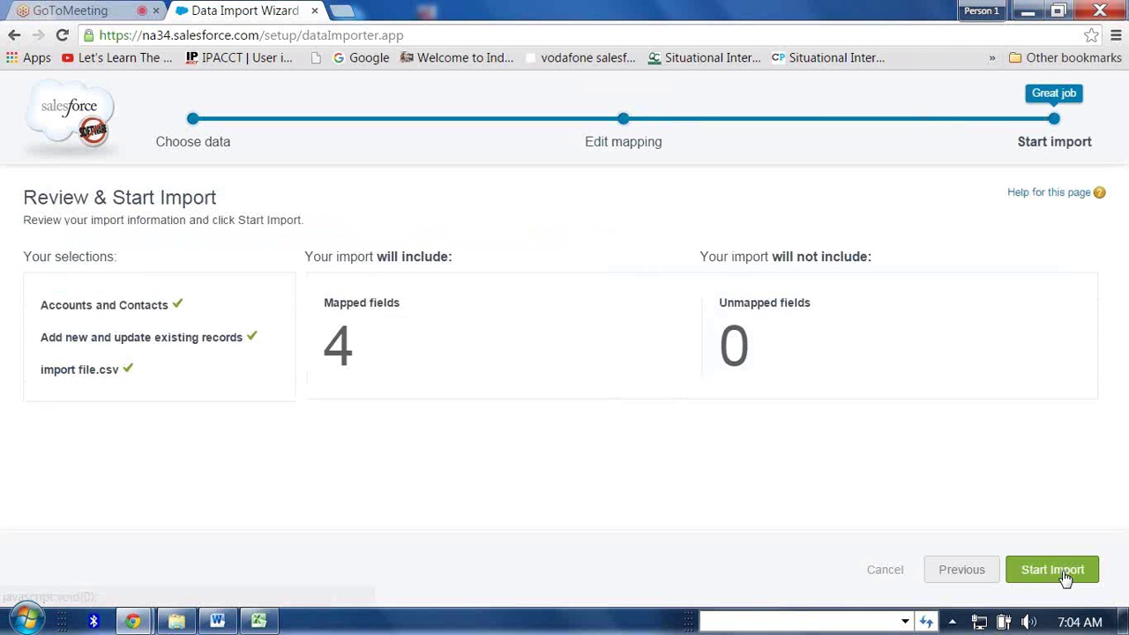
click(1063, 575)
click(725, 316)
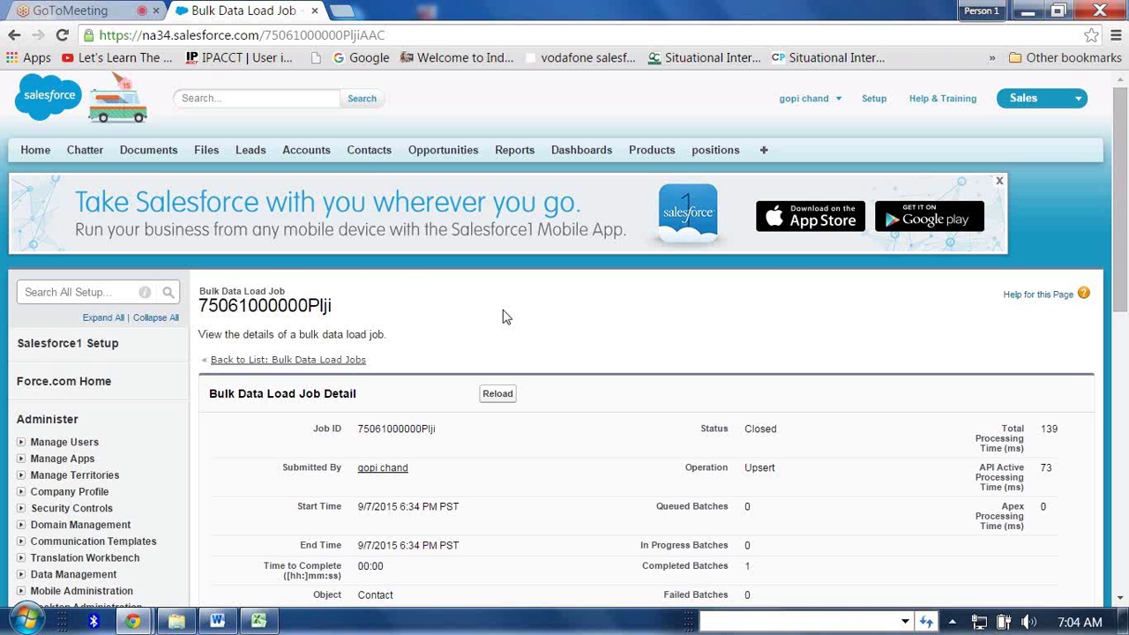
click(369, 152)
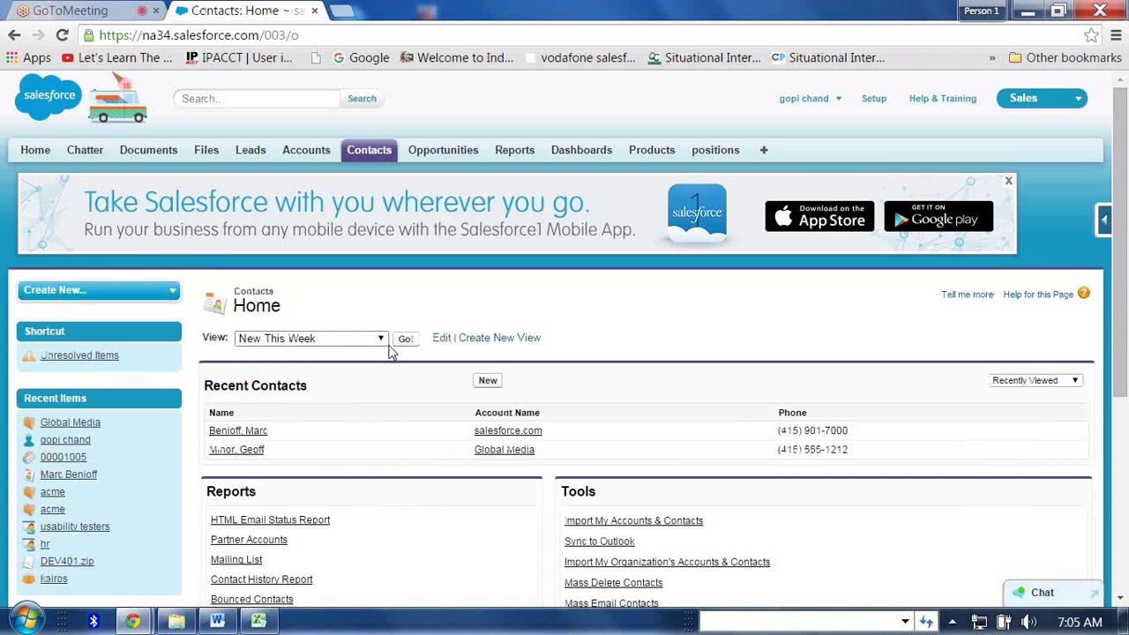
Step: Switch the Contacts list to the New This Week view, which shows six contacts
click(405, 338)
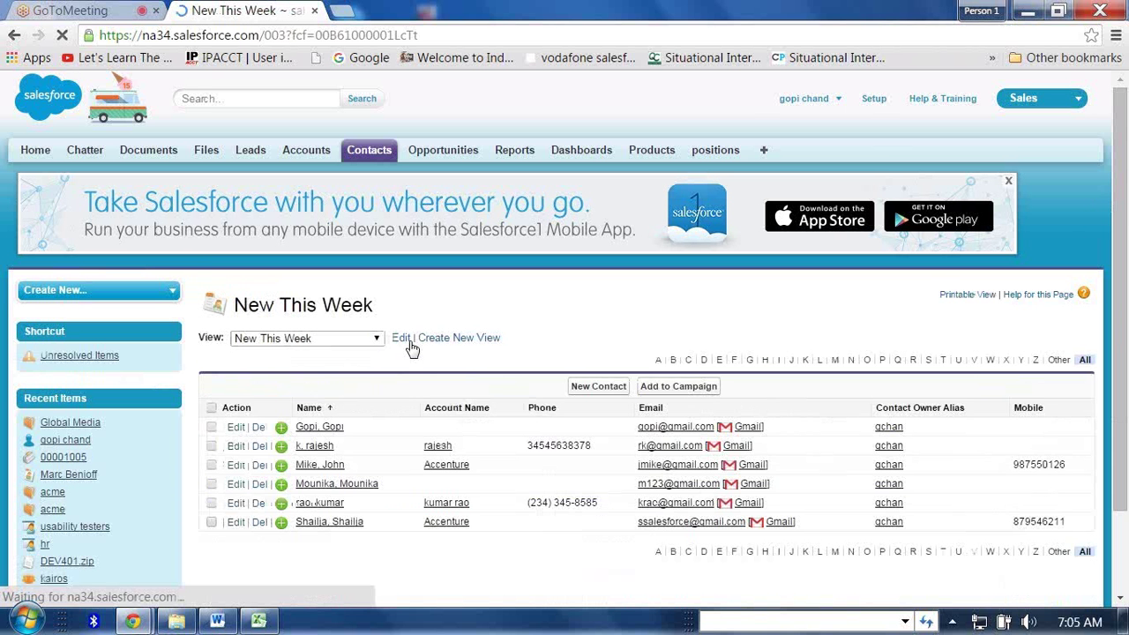
click(374, 482)
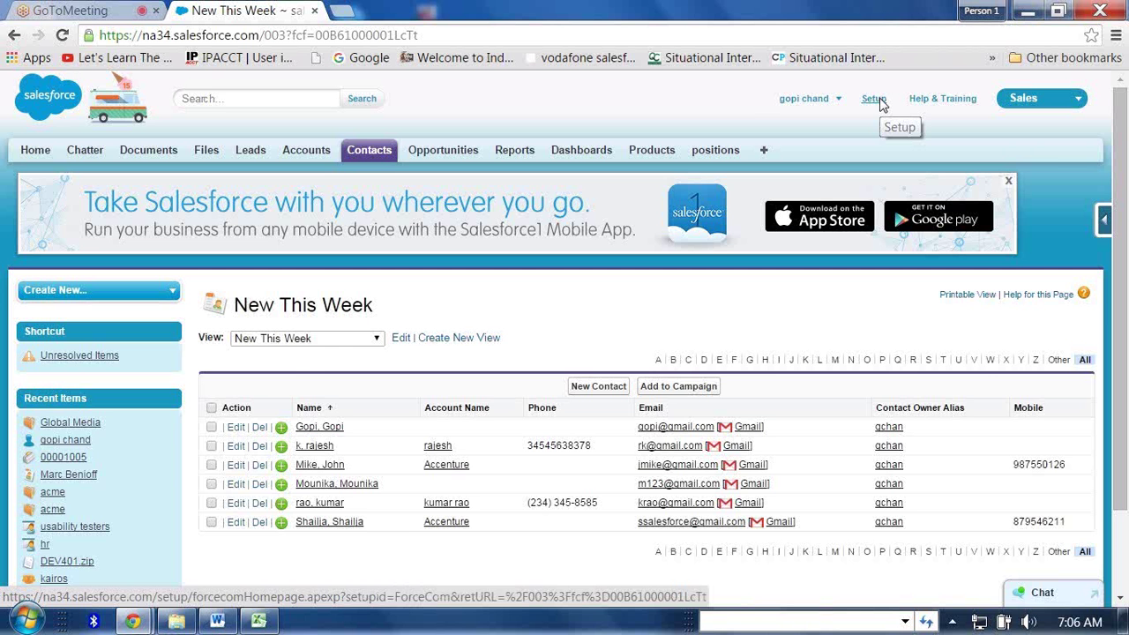
Step: Open the Mass Transfer Accounts page via Setup > Data Management > Mass Transfer Records
click(874, 99)
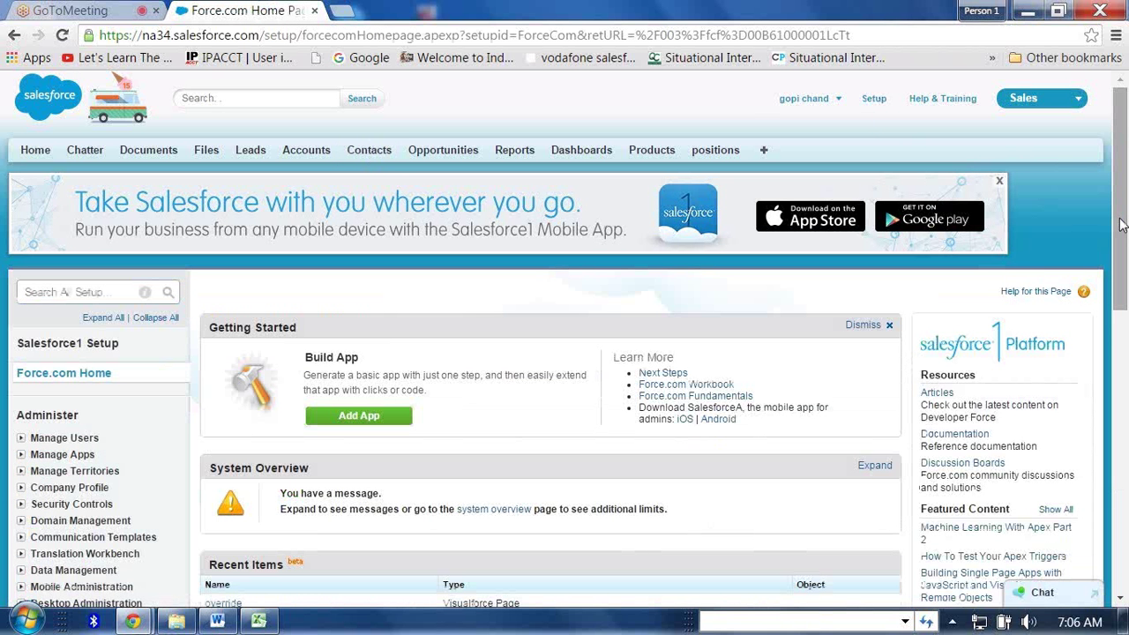
drag(1120, 225, 1124, 280)
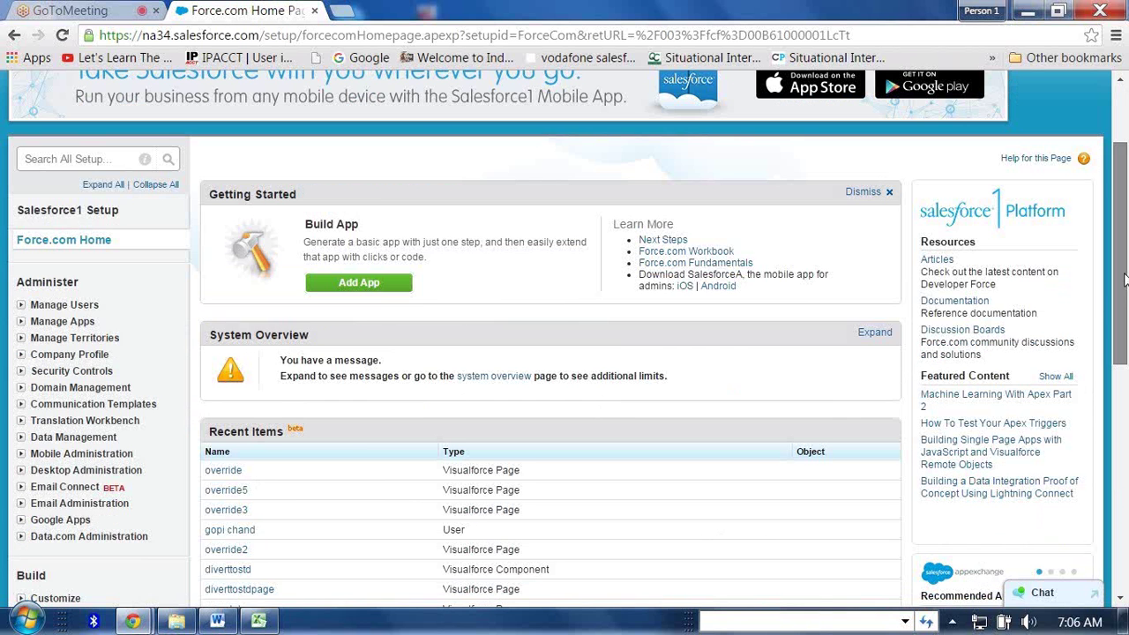
click(21, 438)
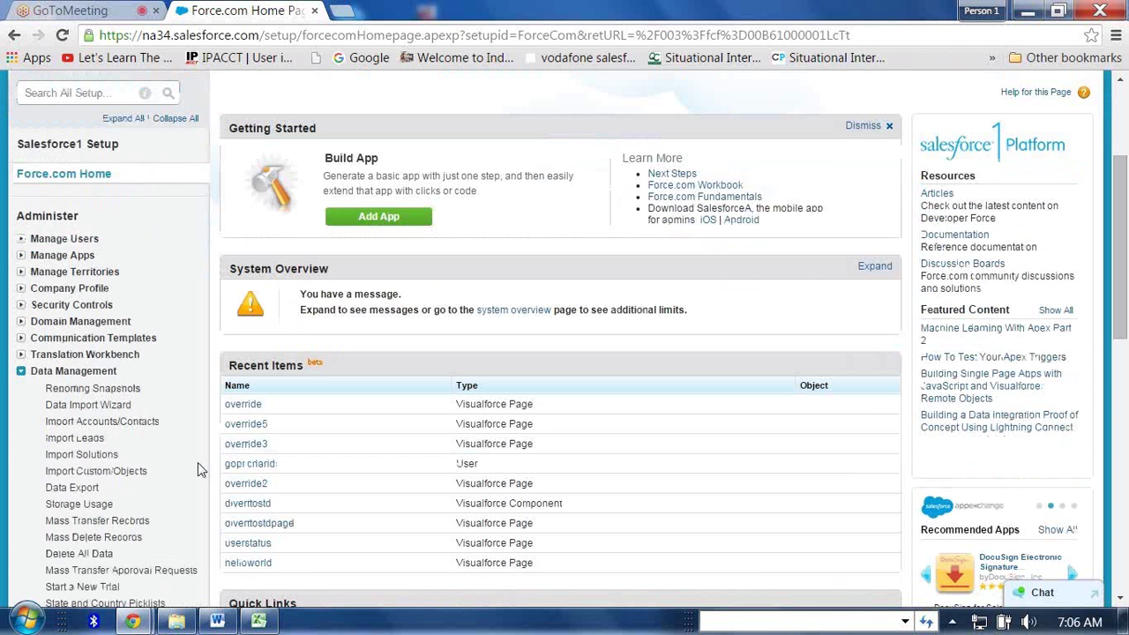
scroll(198, 462, down, 2)
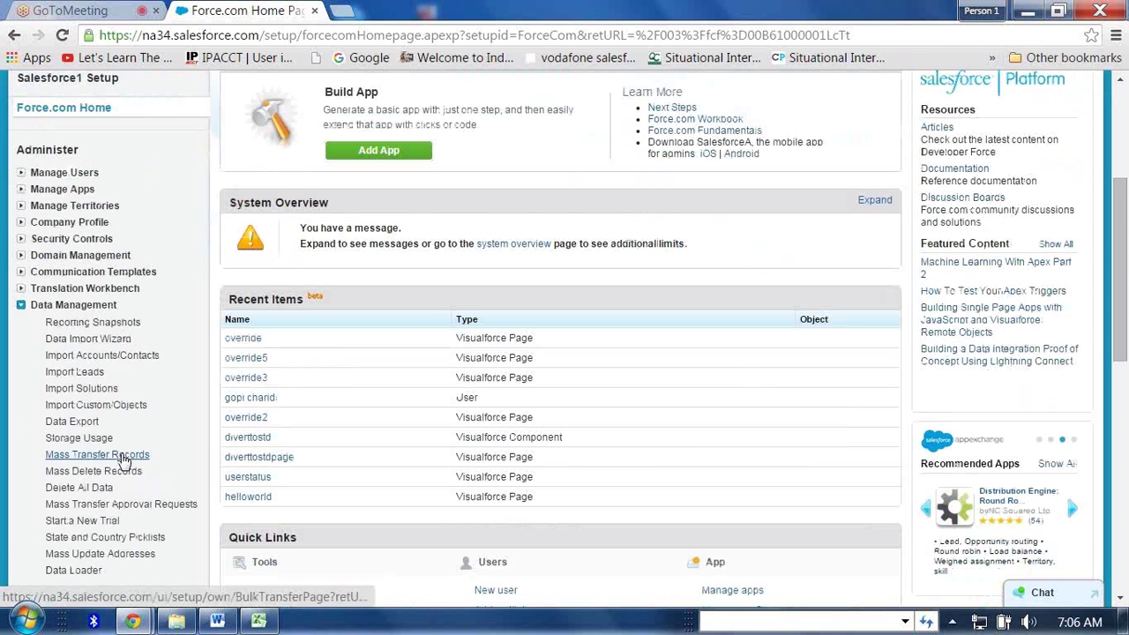
click(124, 455)
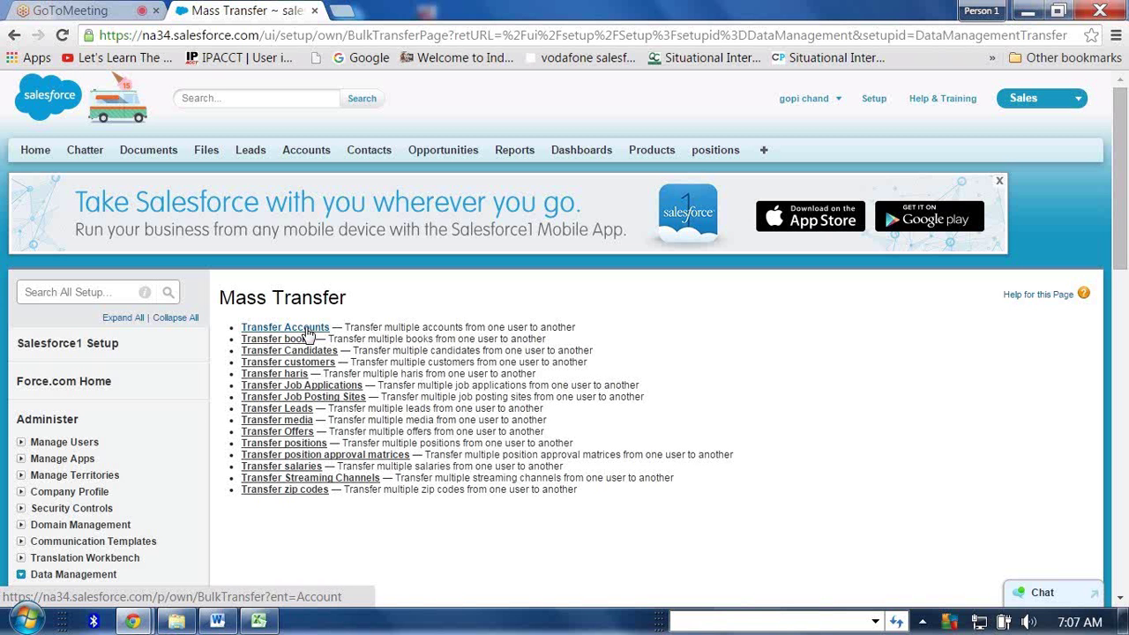
click(306, 329)
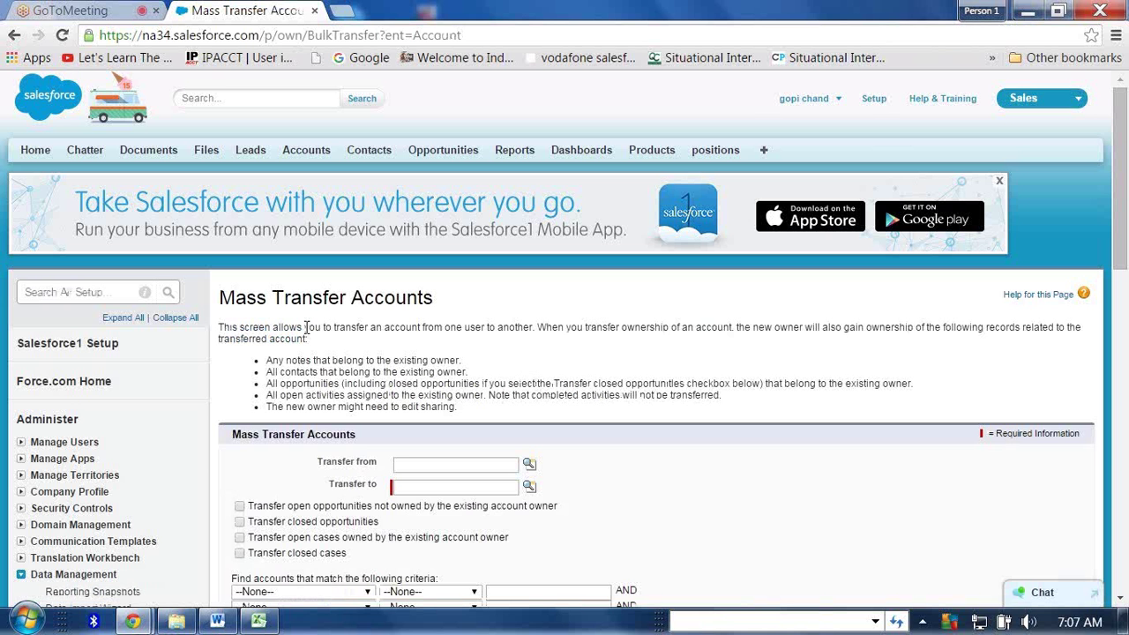
Step: Read over the Mass Transfer Accounts instructions, then switch to the Word training notes
drag(459, 421, 529, 467)
click(559, 440)
triple_click(535, 450)
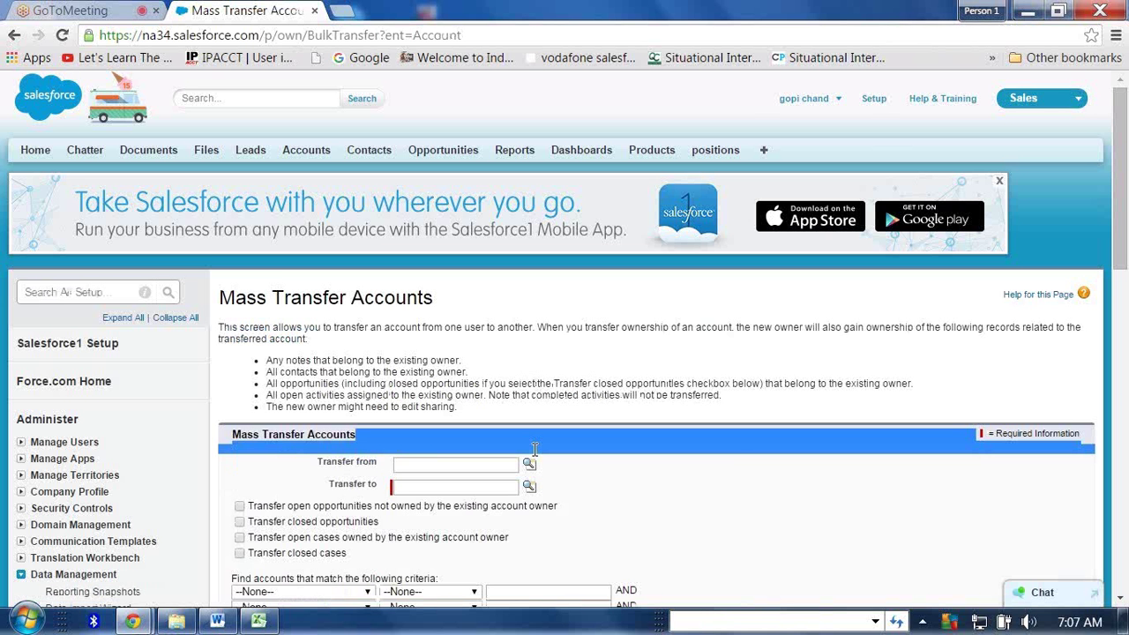
drag(534, 450, 630, 402)
click(630, 402)
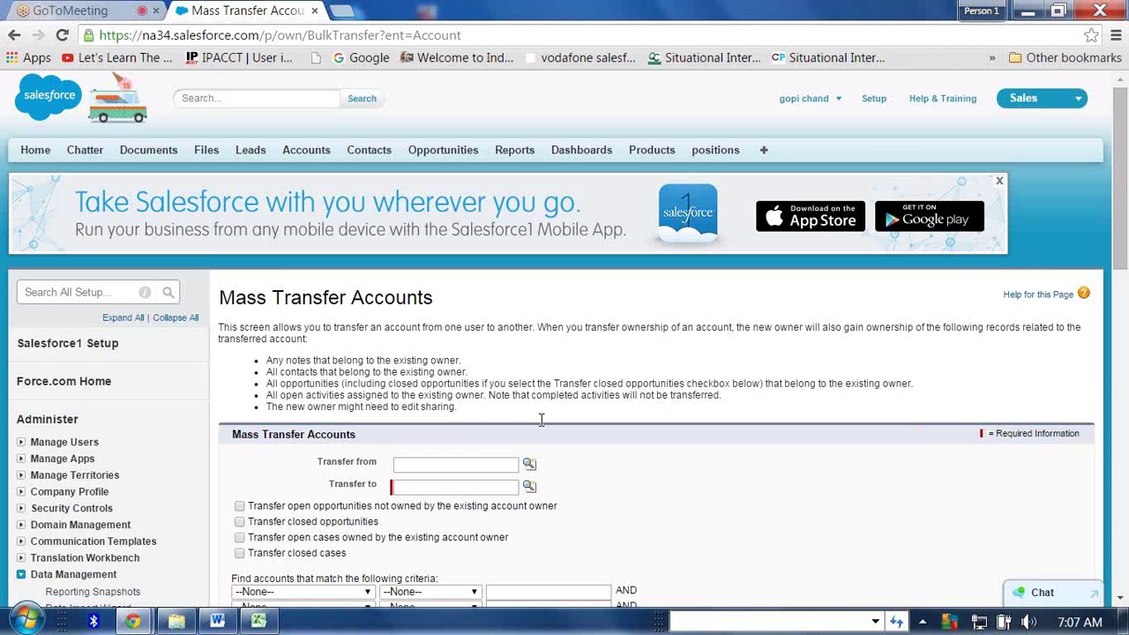
click(258, 621)
click(218, 622)
Step: Scroll the Word notes up to the 17-1 Mass Transfer Ownership of Records exercise
click(1121, 174)
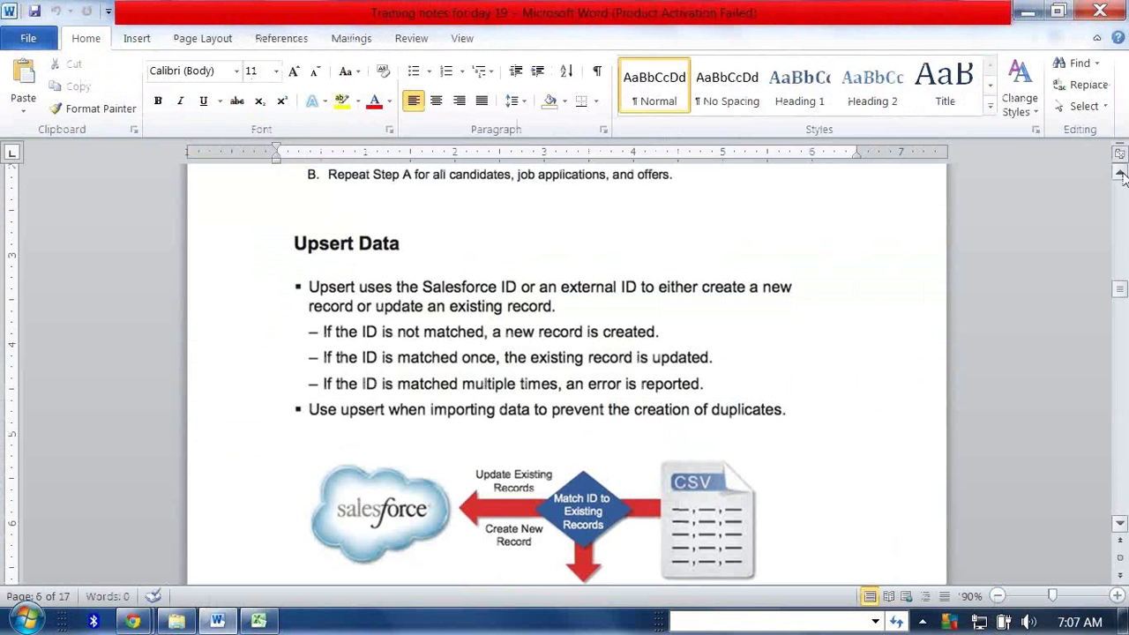
scroll(1121, 173, up, 5)
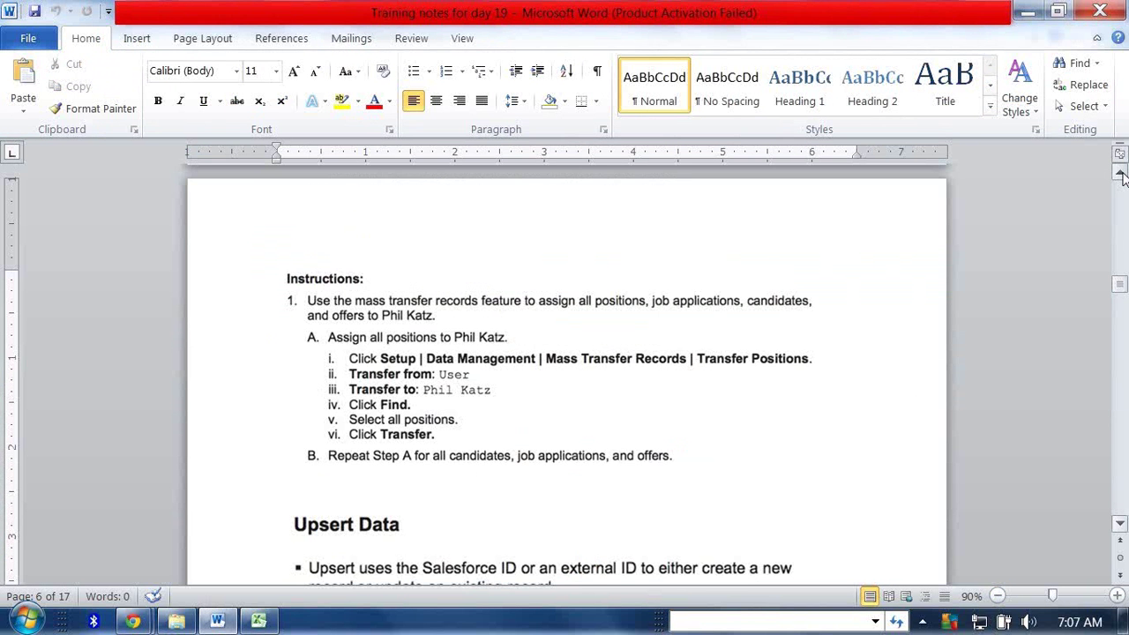
scroll(1121, 173, up, 5)
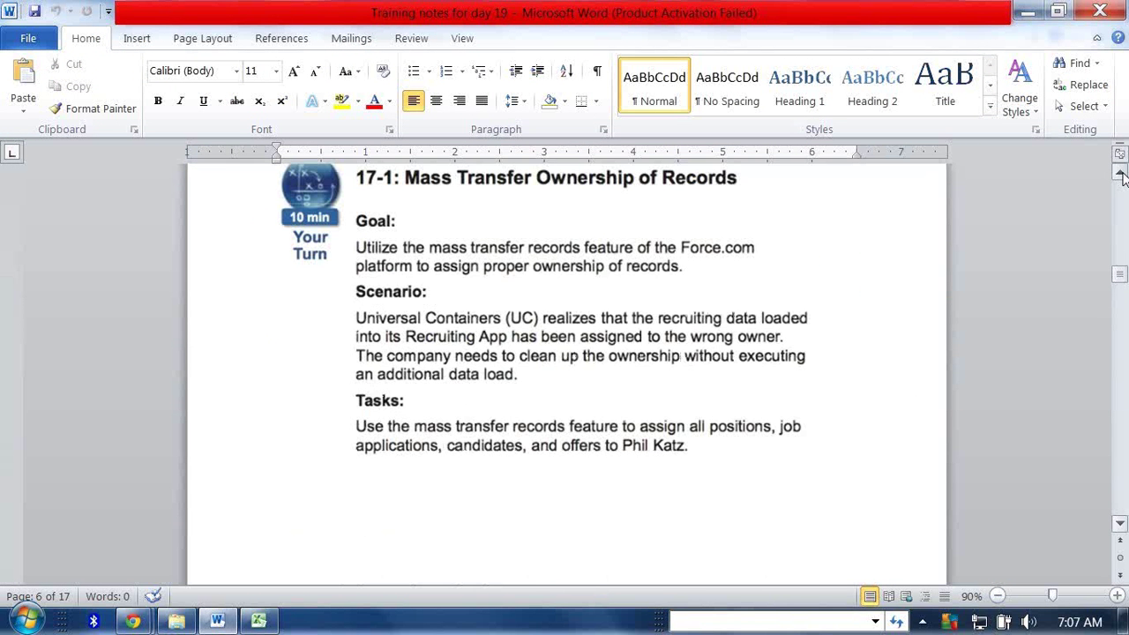
scroll(1121, 174, up, 1)
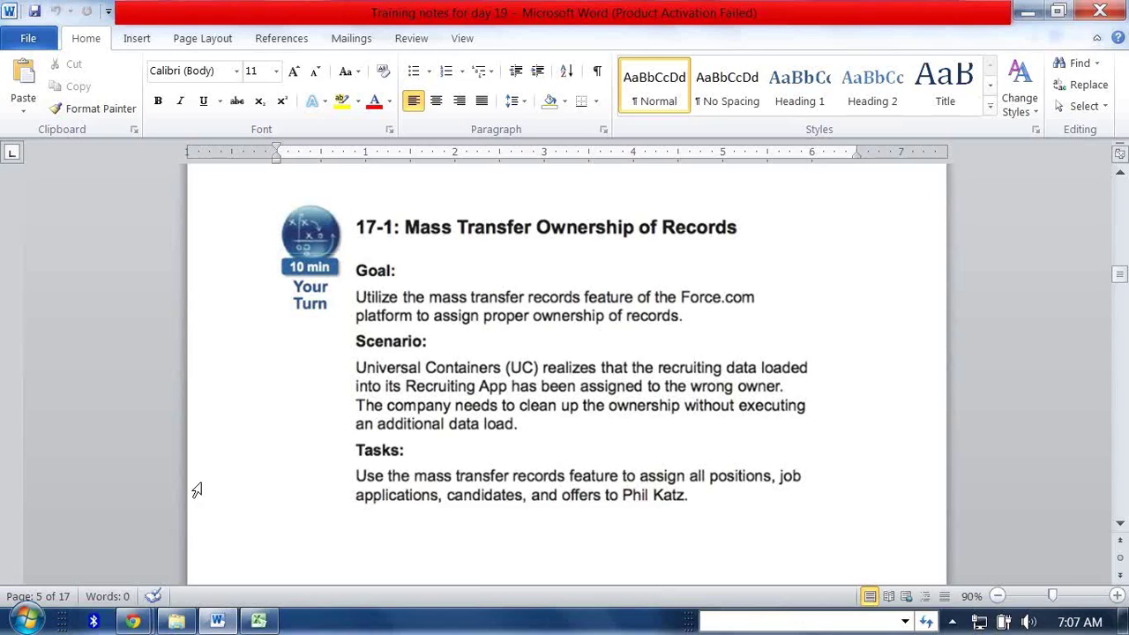
mouse_move(131, 625)
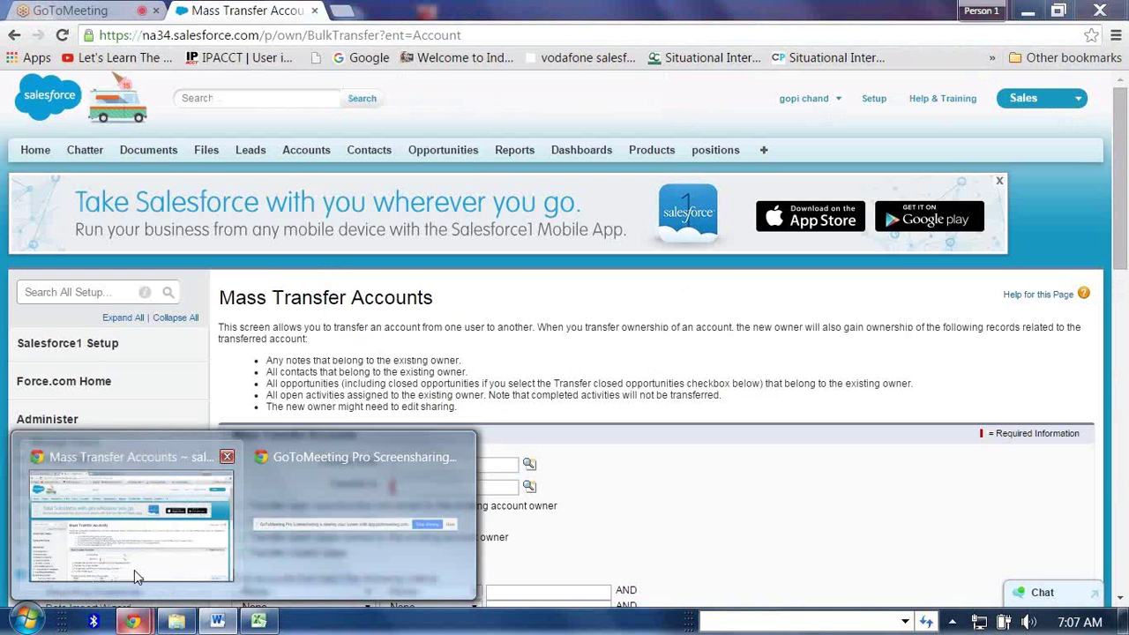
Step: Use the user lookups to pick the current owner for Transfer from and the new owner for Transfer to
click(134, 570)
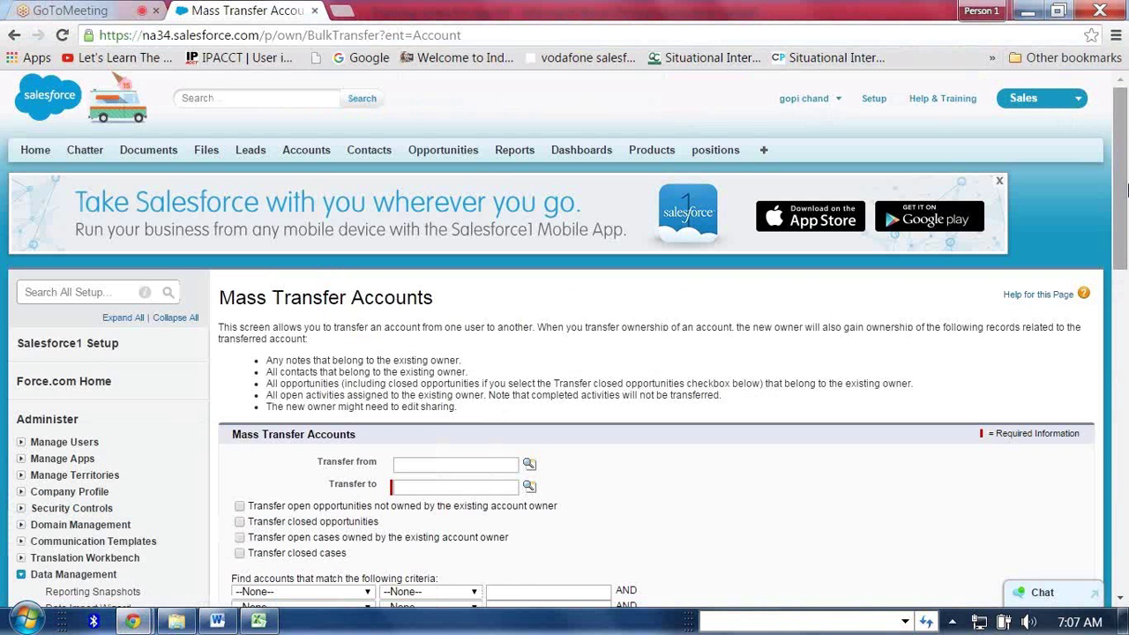
drag(1125, 190, 1118, 235)
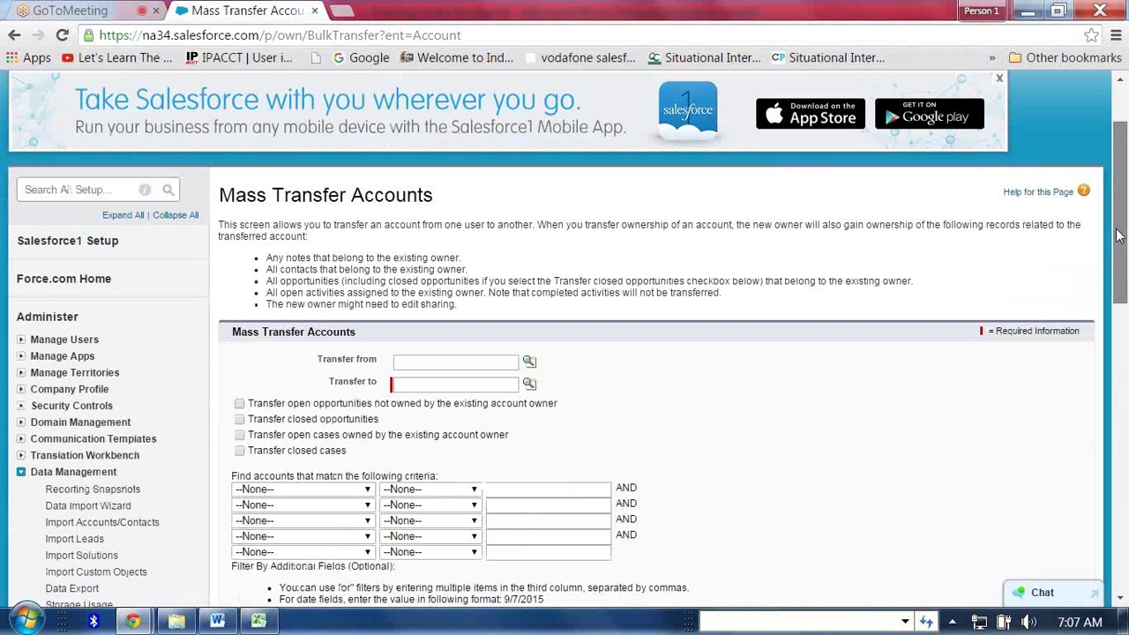
scroll(803, 261, down, 1)
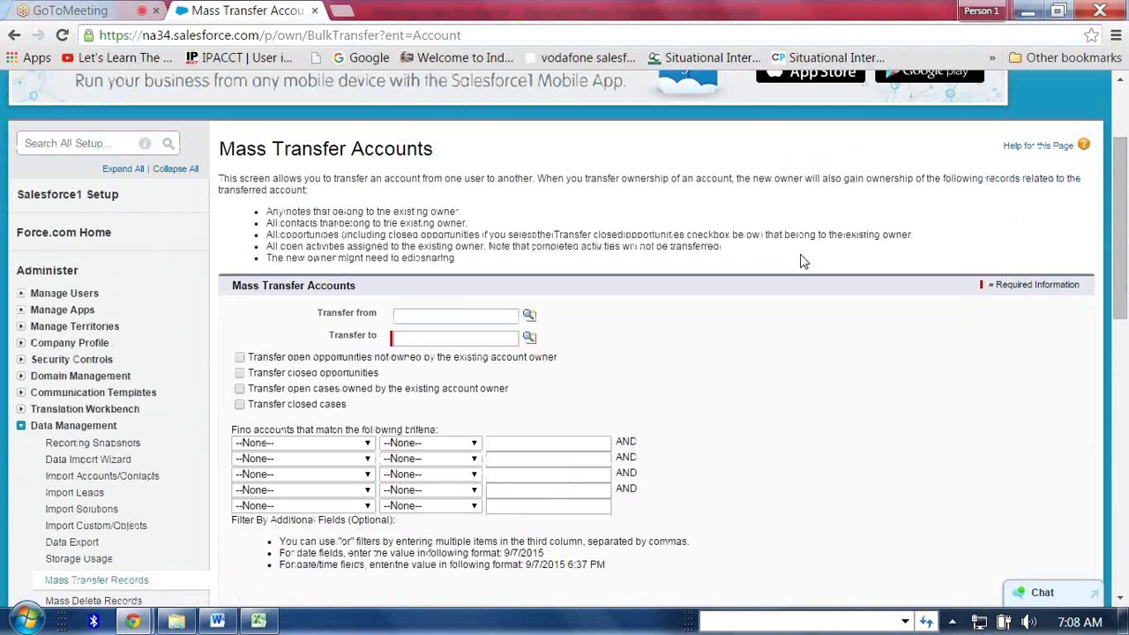
click(527, 317)
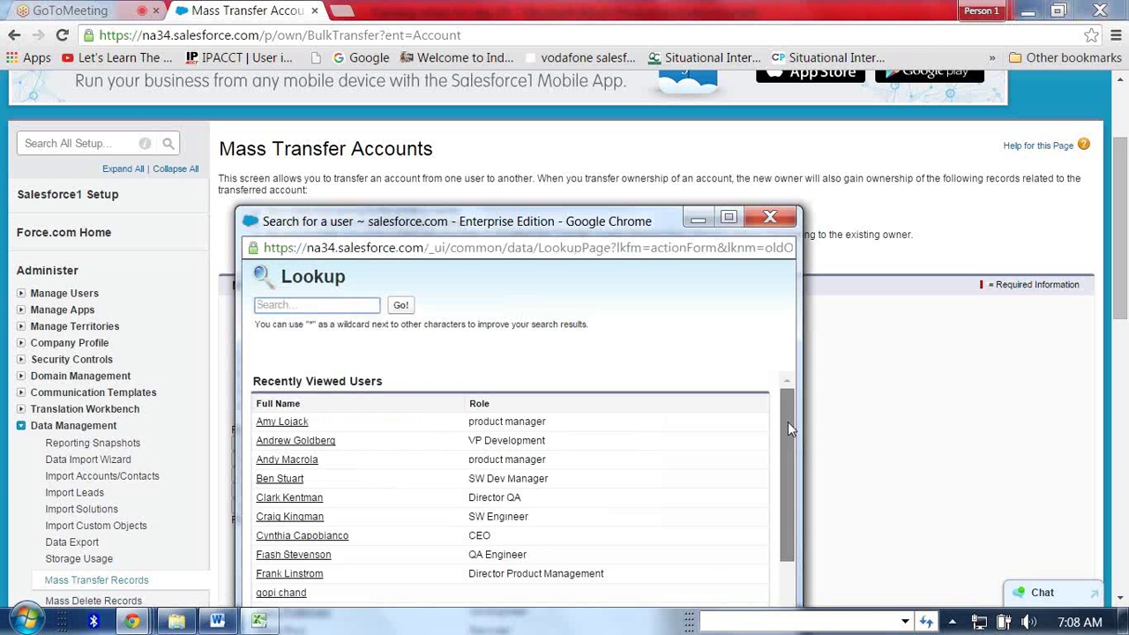
drag(788, 422, 787, 516)
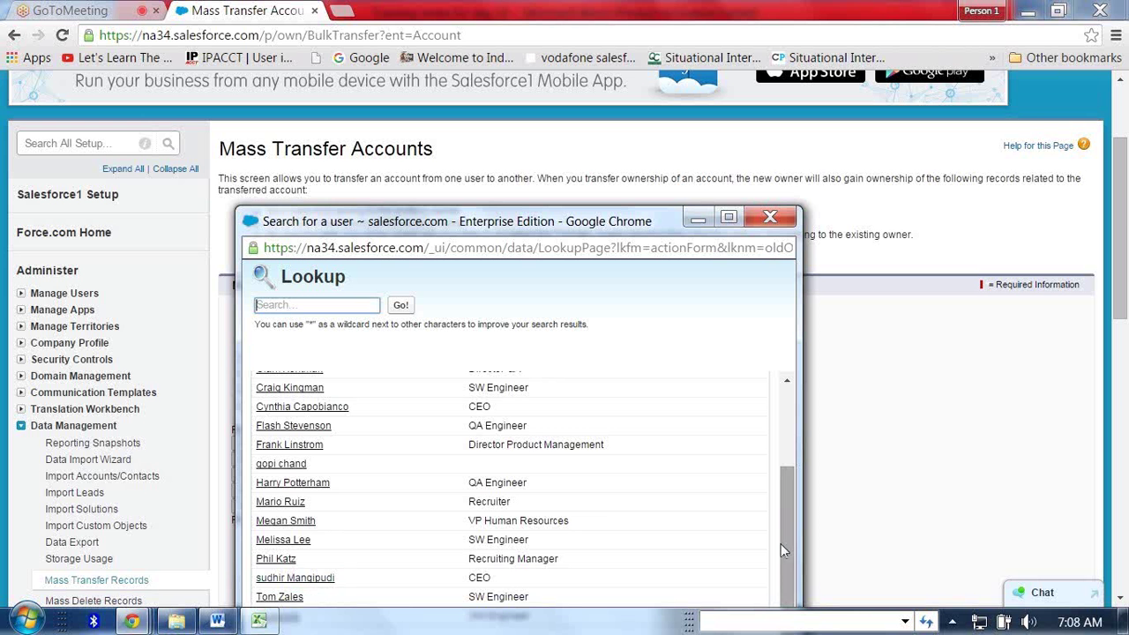
click(298, 467)
click(530, 339)
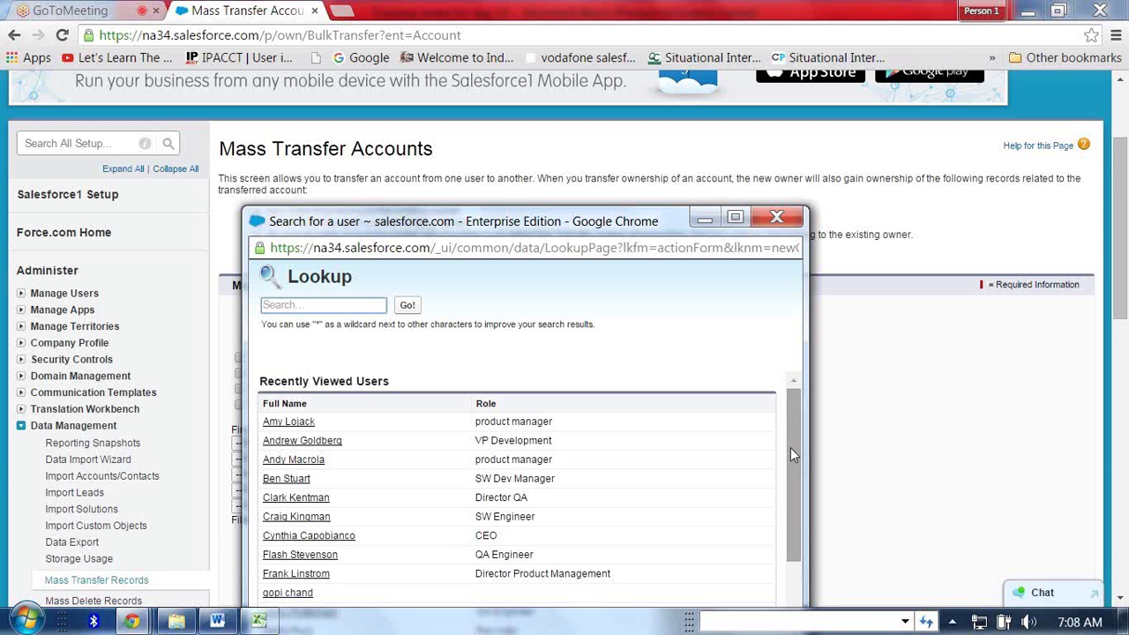
drag(790, 454, 788, 534)
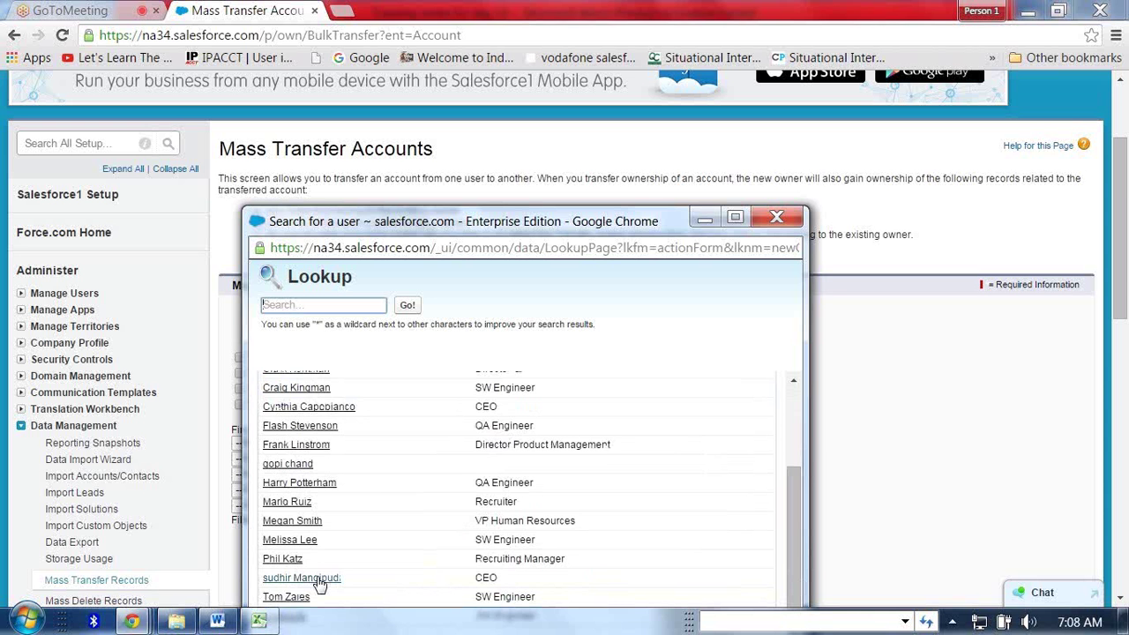
click(316, 582)
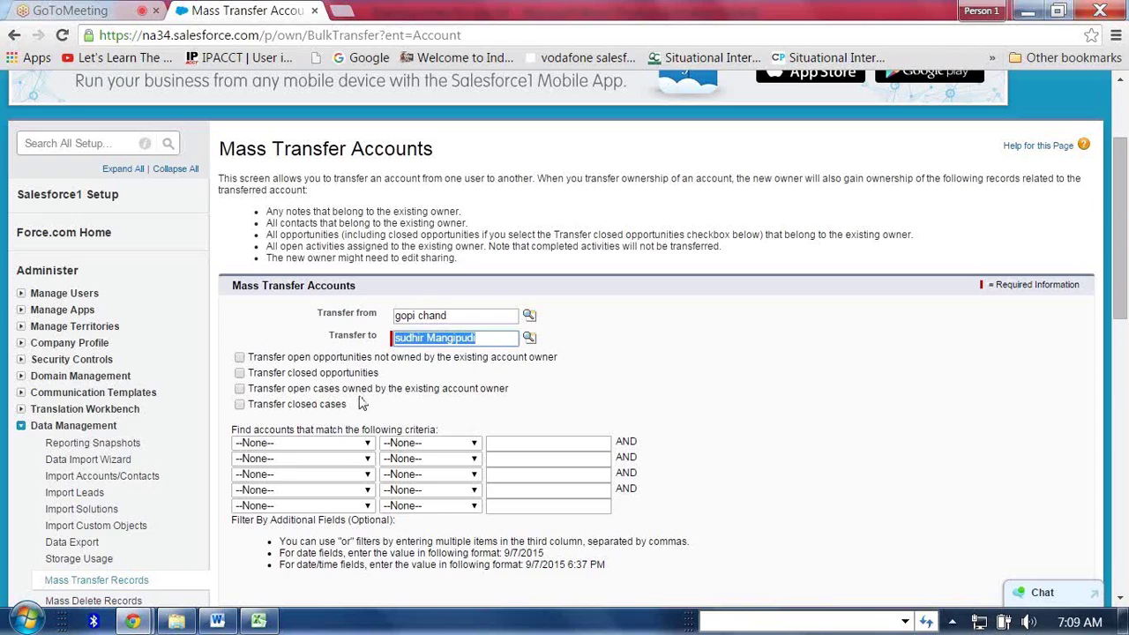
Step: Set the first transfer criterion to Account Name equals Accenture
click(329, 443)
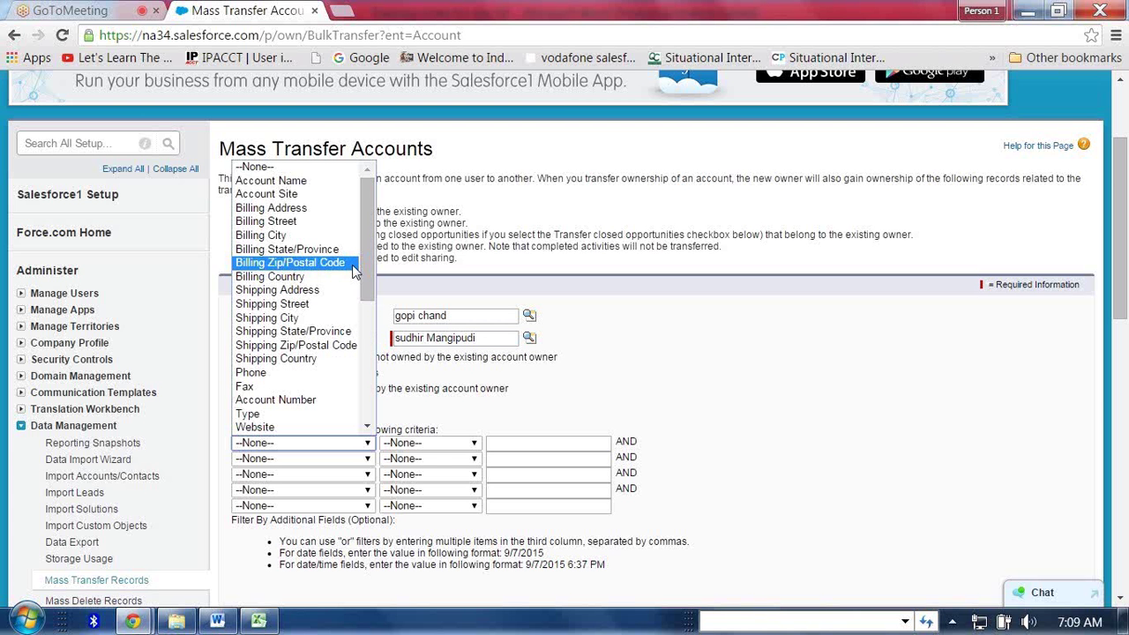
click(318, 180)
click(438, 446)
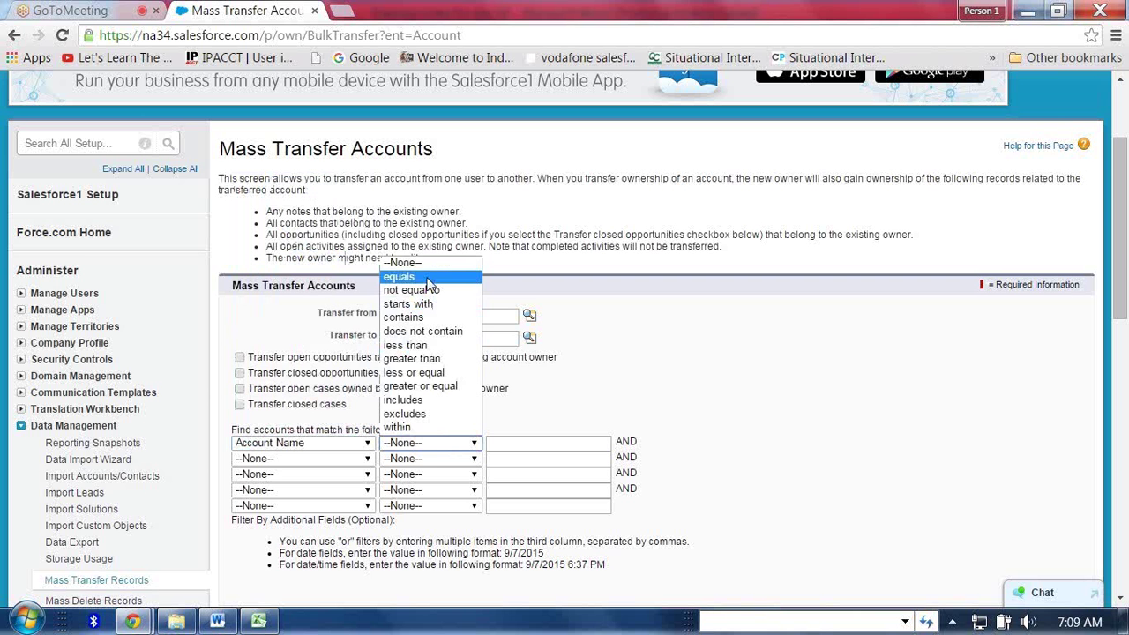
click(429, 277)
click(539, 439)
text(Accenture)
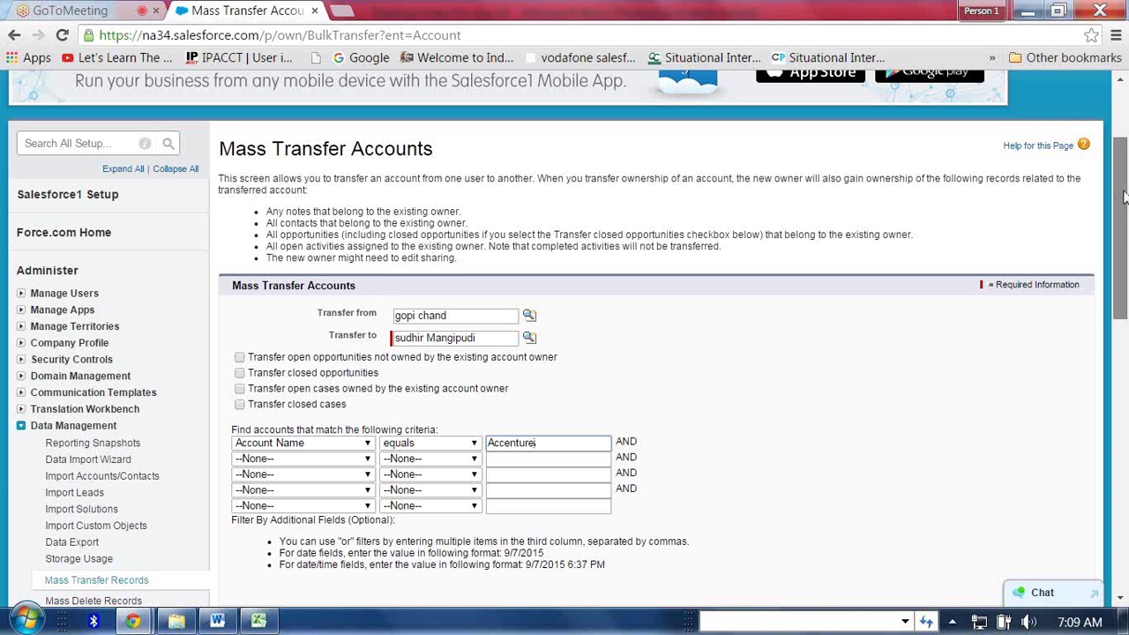
Step: Run Find to list the single matching account, Accenture
drag(1123, 198, 1123, 210)
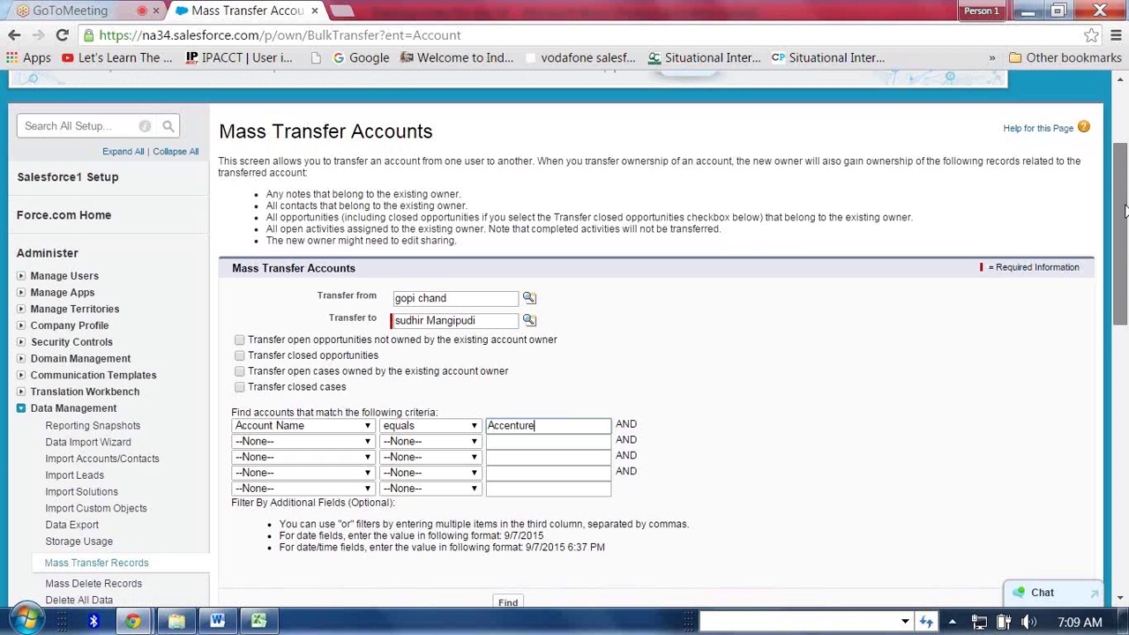
scroll(448, 308, down, 1)
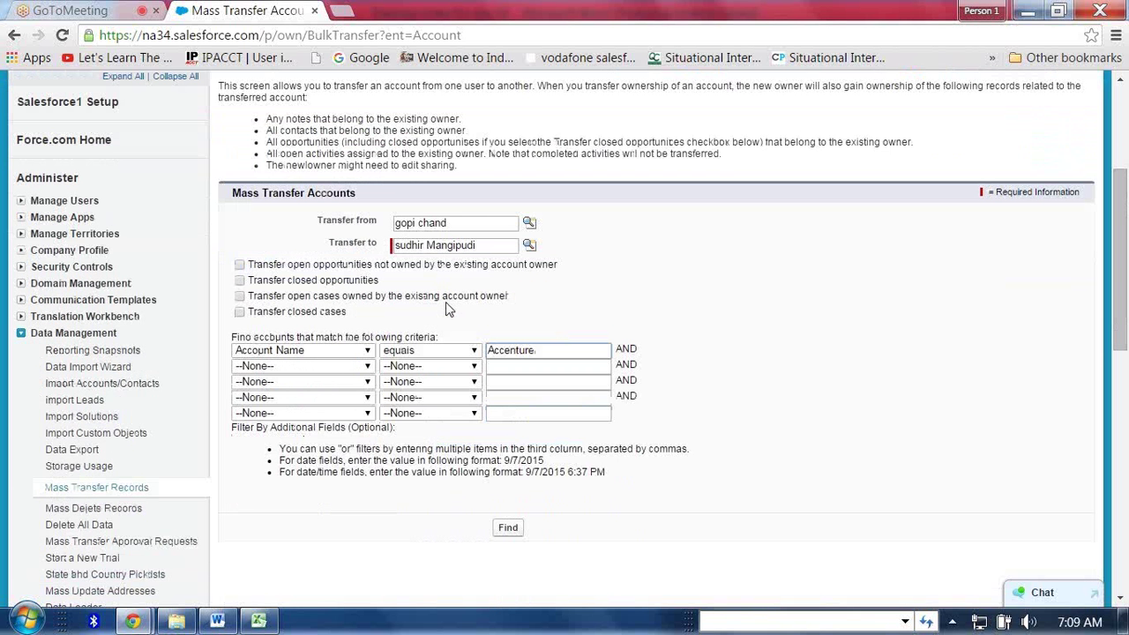
click(508, 528)
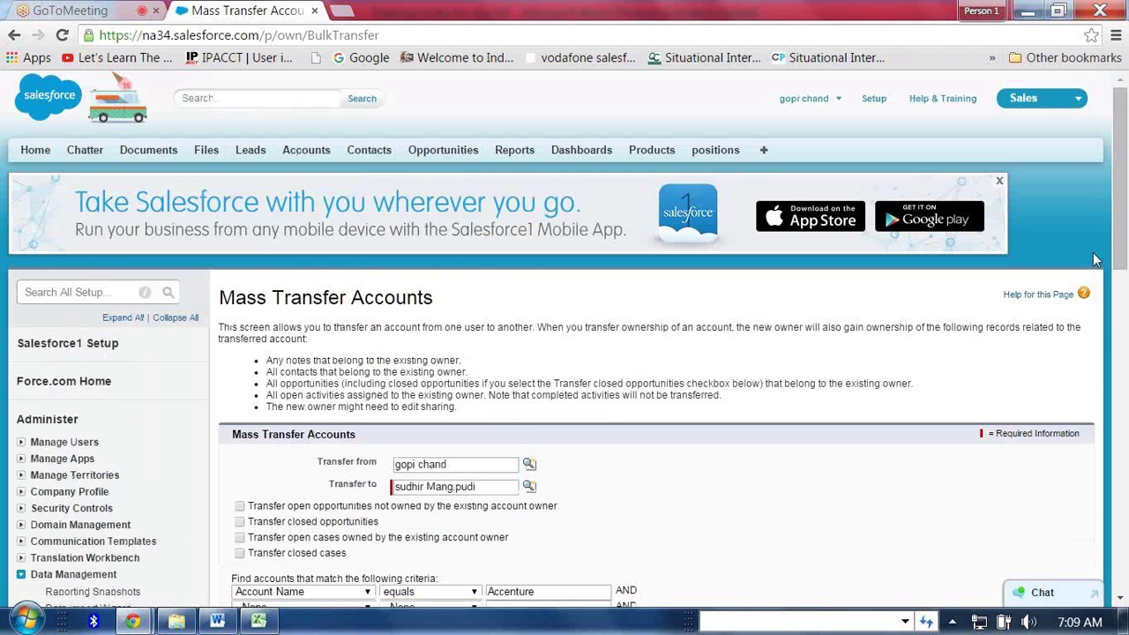
scroll(731, 388, down, 4)
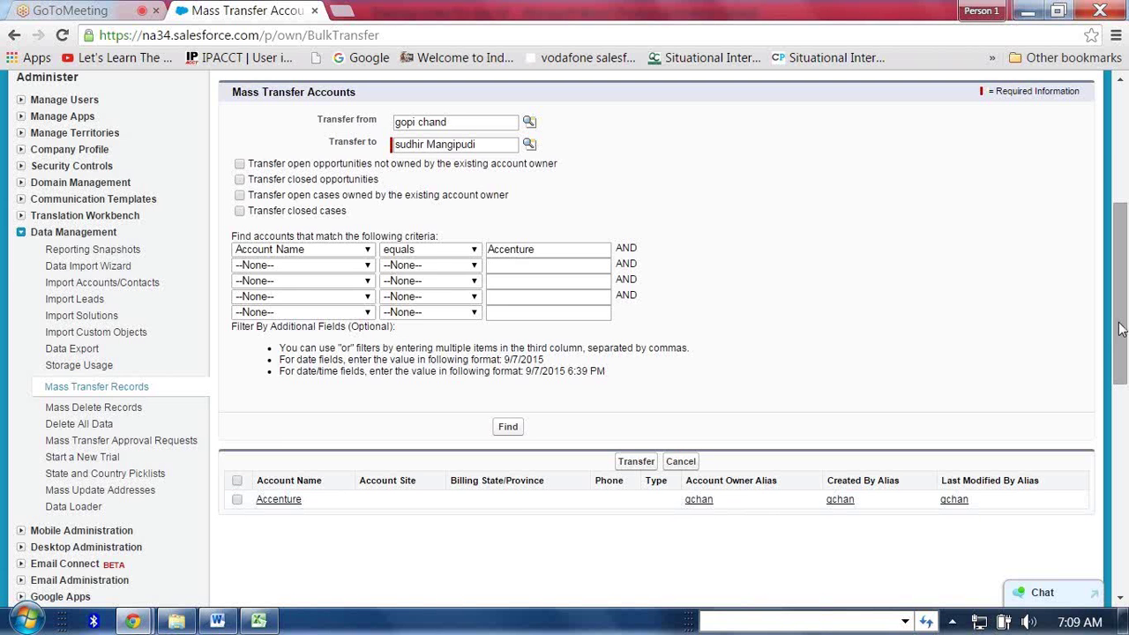
drag(1118, 329, 1125, 297)
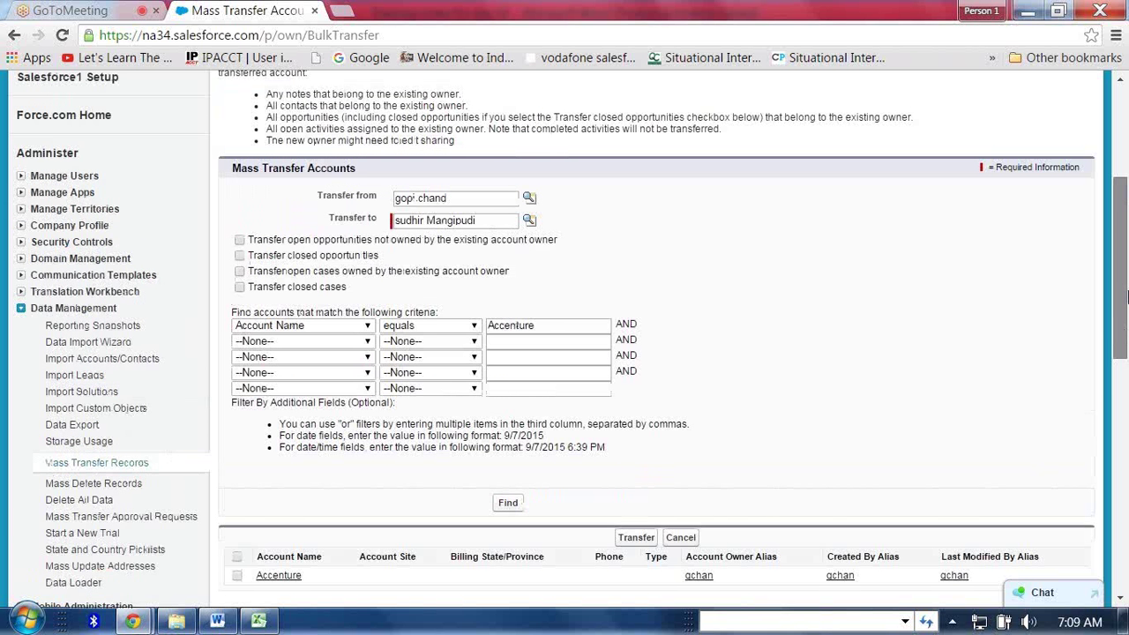
Step: Open Accounts in a second browser tab and switch to that tab
drag(1126, 298, 1126, 208)
right_click(293, 157)
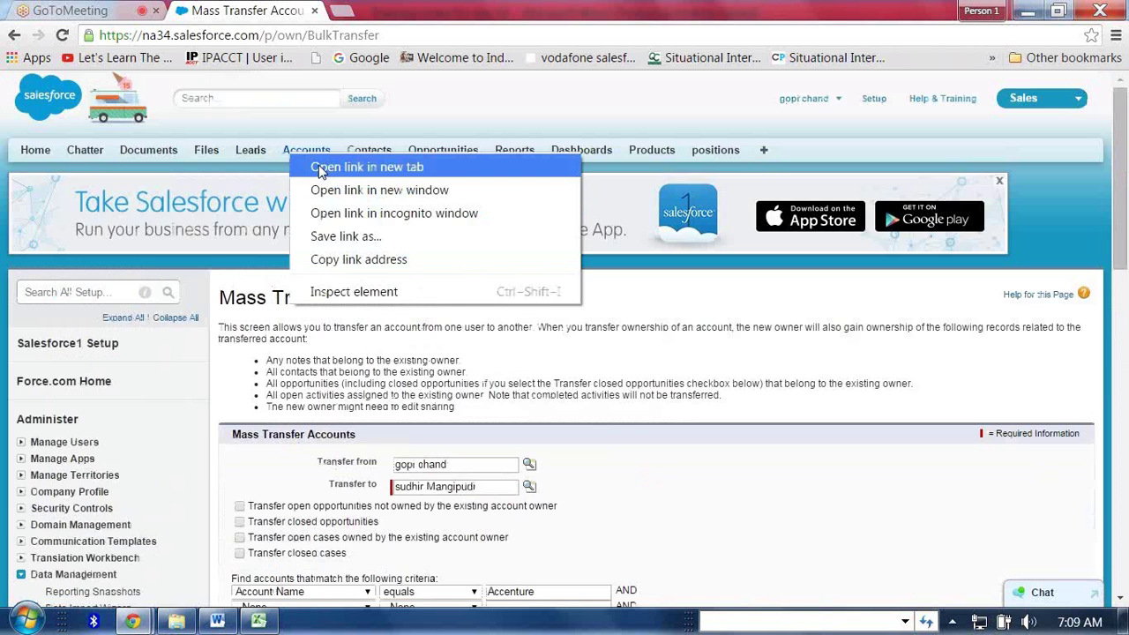
click(321, 168)
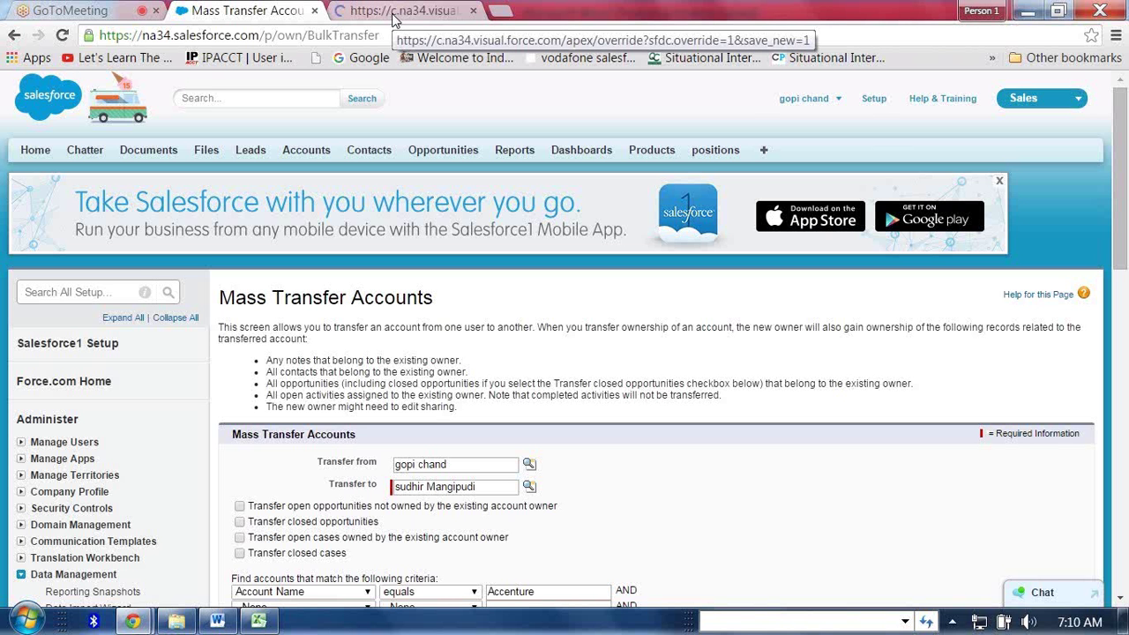
click(396, 11)
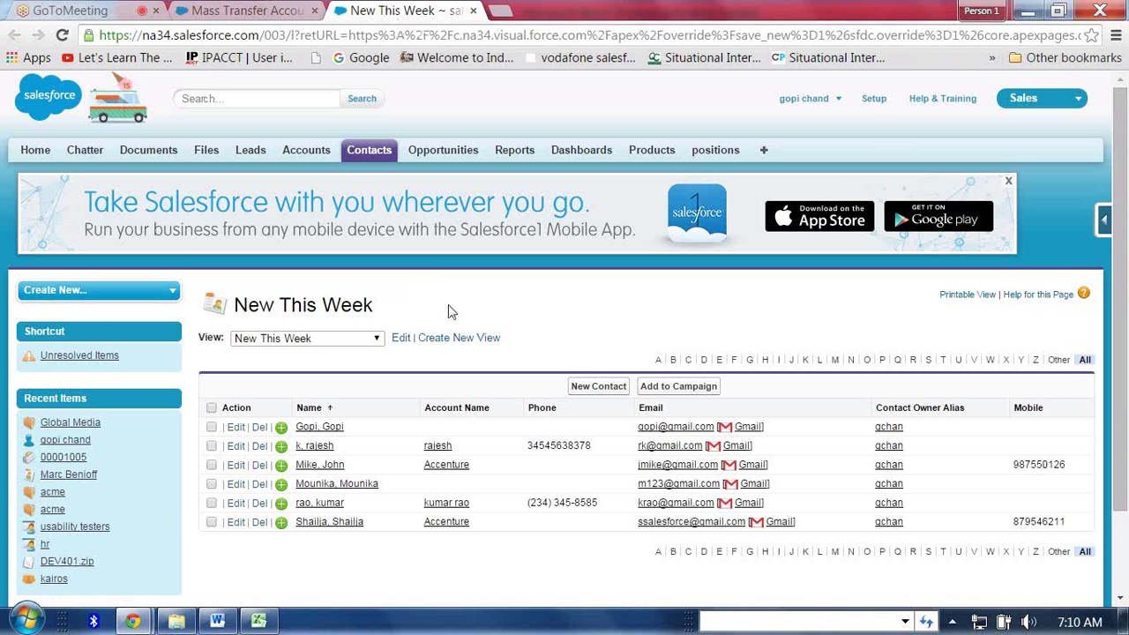
click(304, 152)
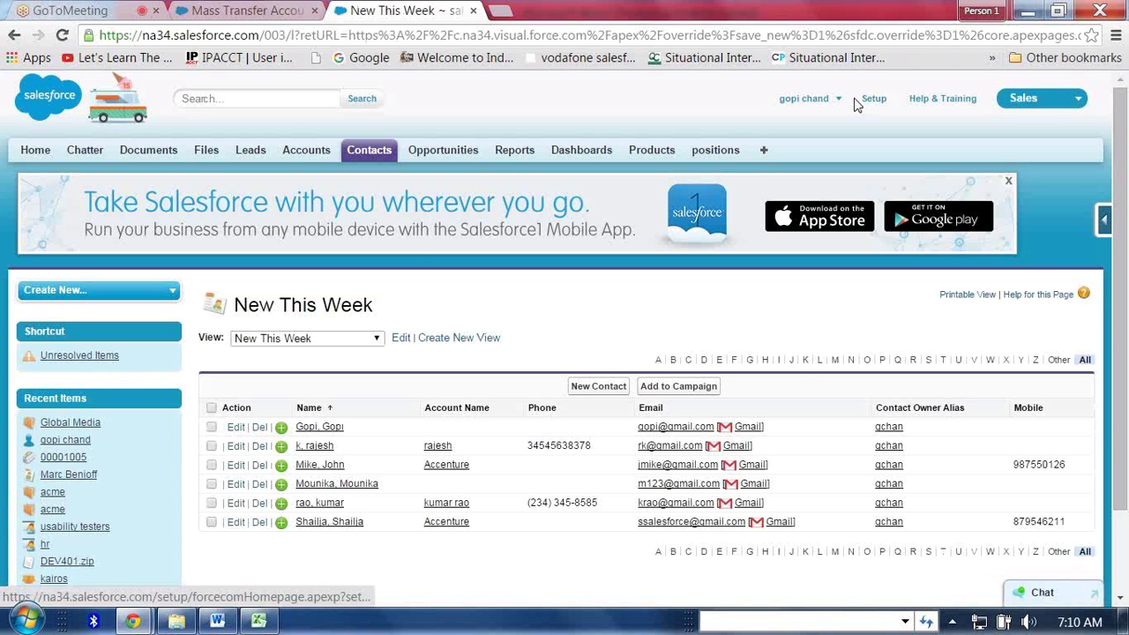
Step: Edit and save your Advanced User Details under My Settings > Personal
click(852, 105)
click(807, 99)
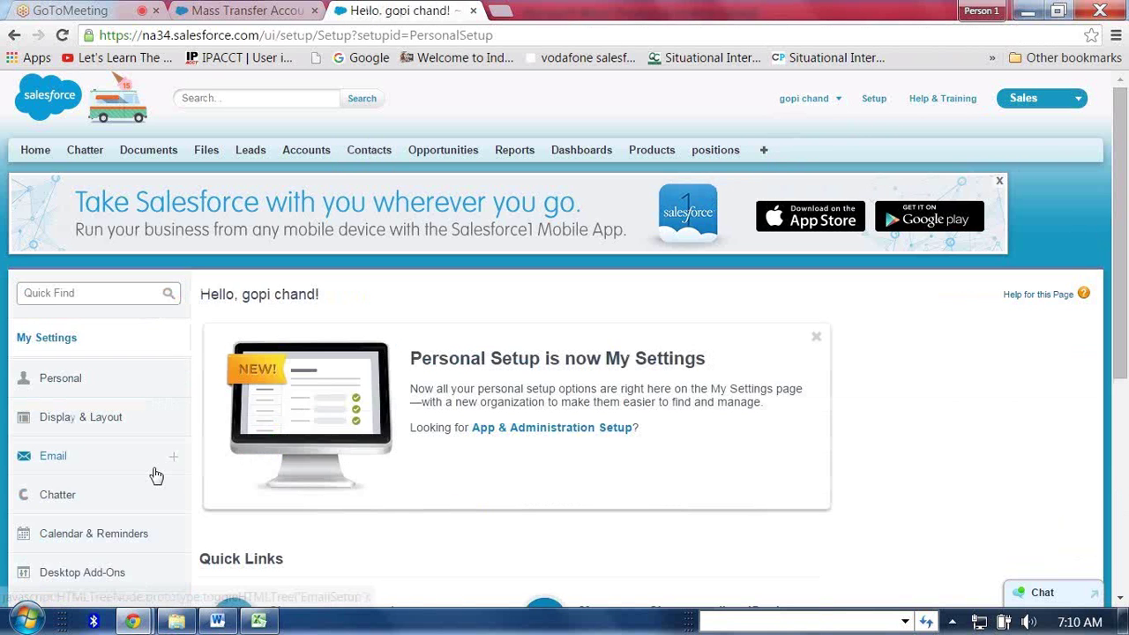
scroll(155, 477, down, 2)
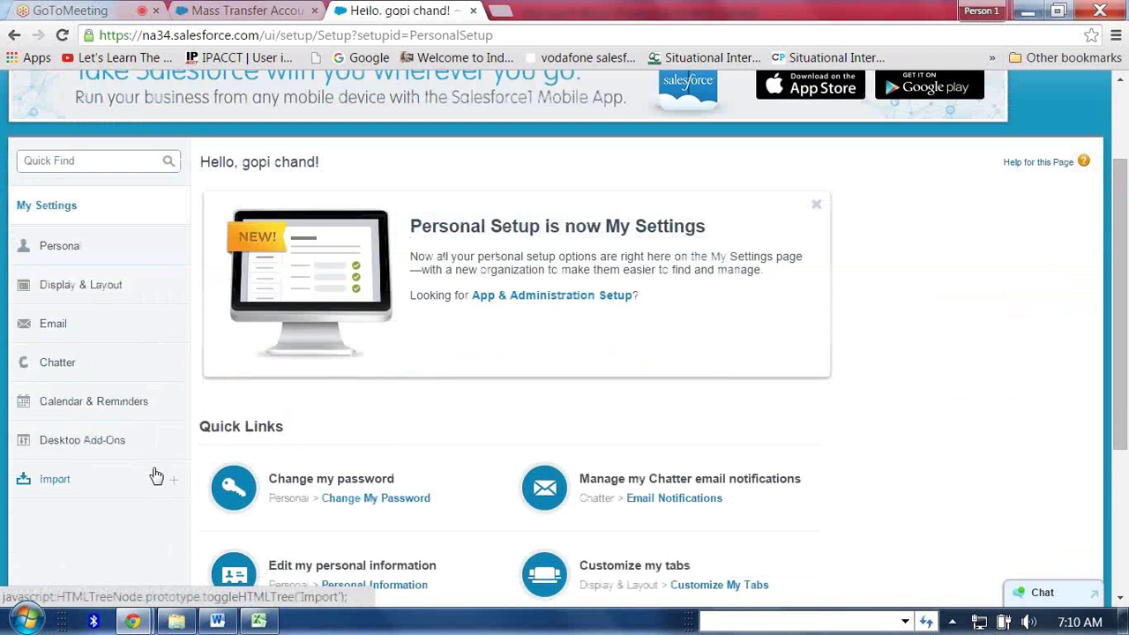
click(70, 246)
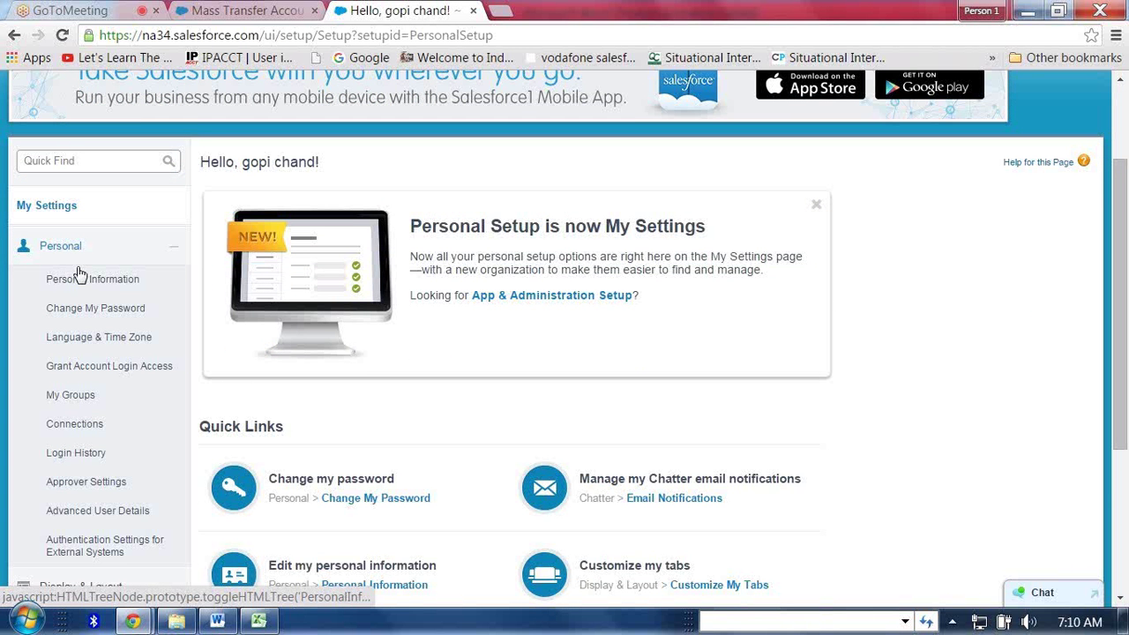
click(117, 515)
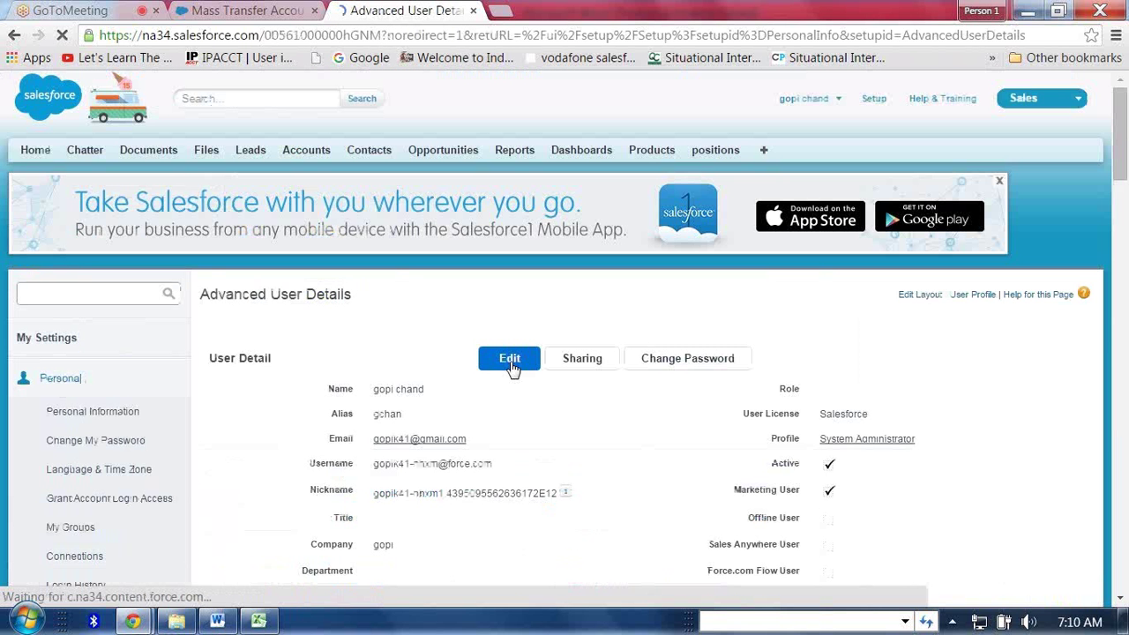
click(510, 359)
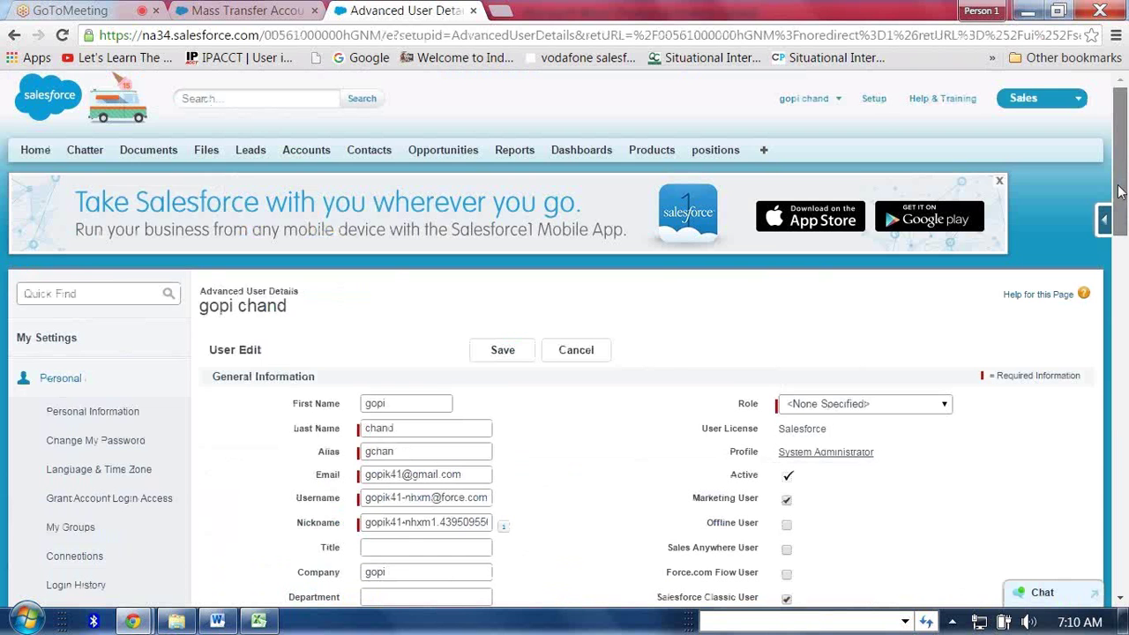
drag(1118, 192, 1026, 316)
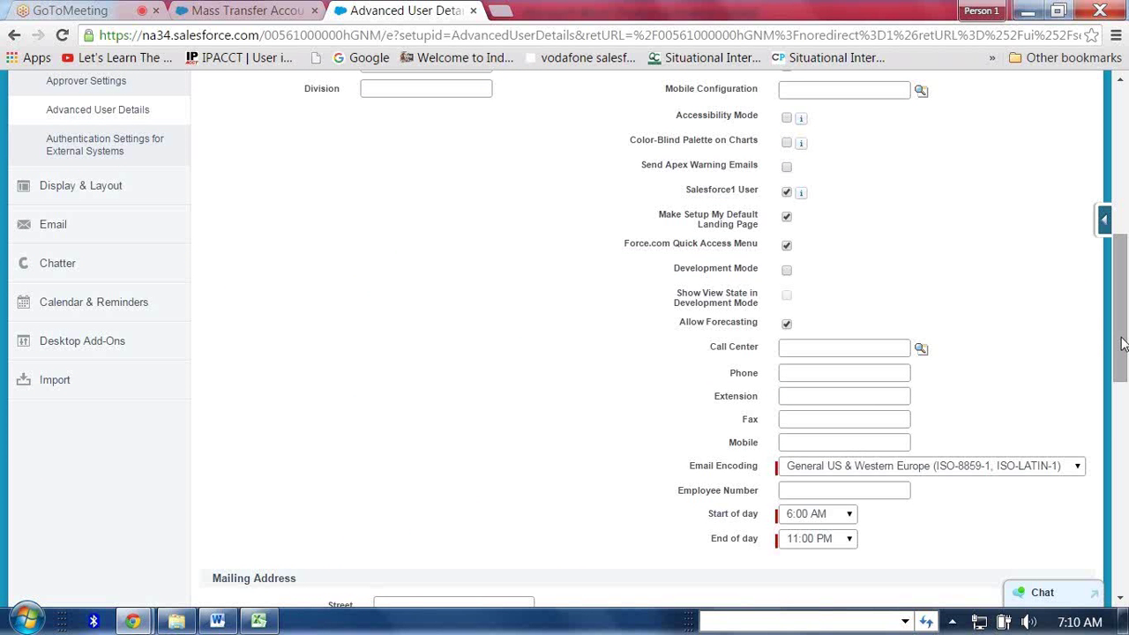
drag(1122, 344, 565, 247)
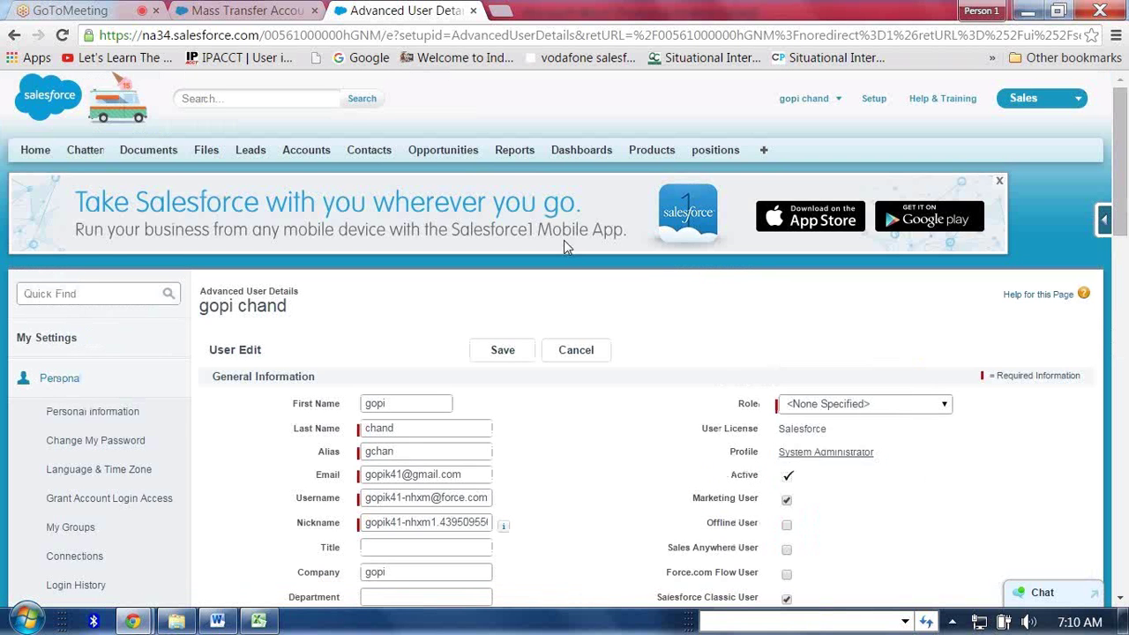
click(502, 353)
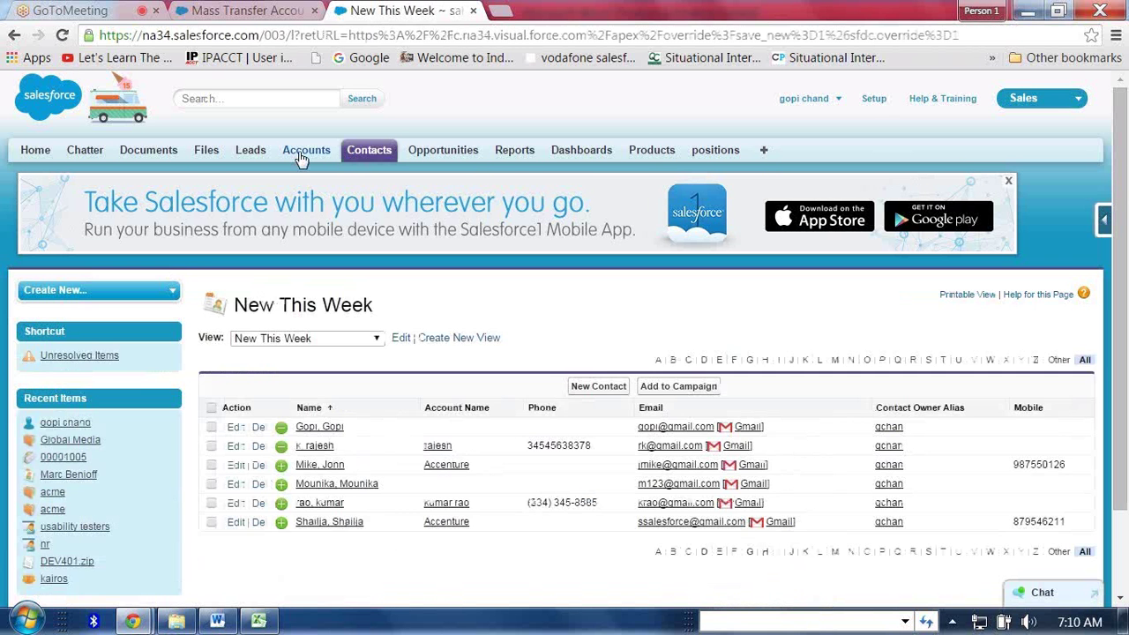
Step: Return to the Accounts tab, then open the Force.com Home setup page
click(300, 152)
click(359, 159)
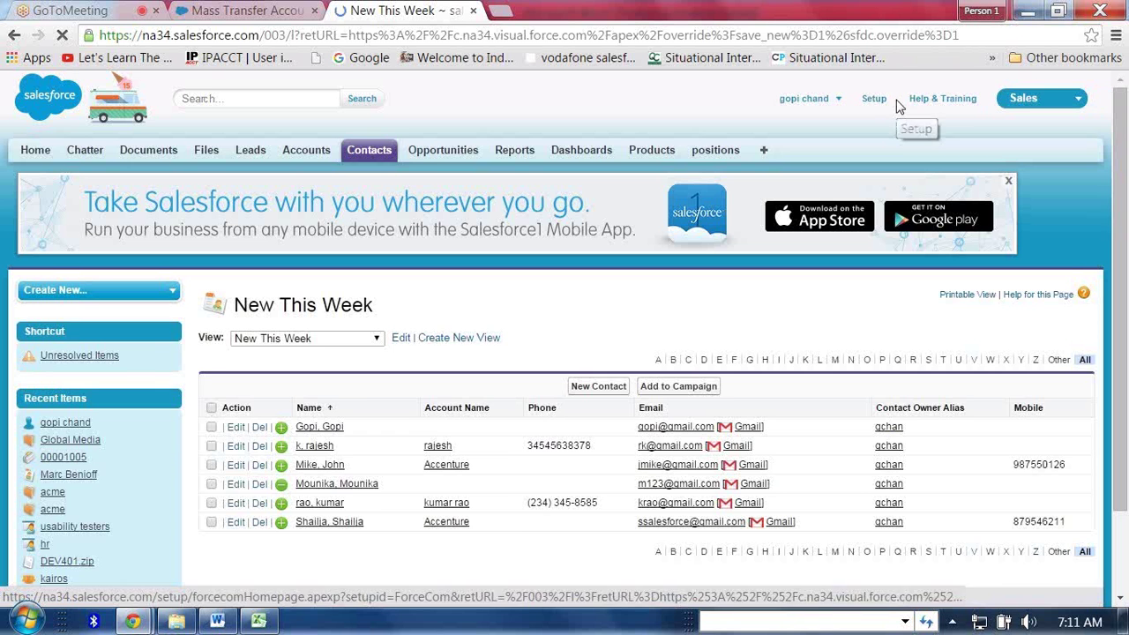
click(876, 101)
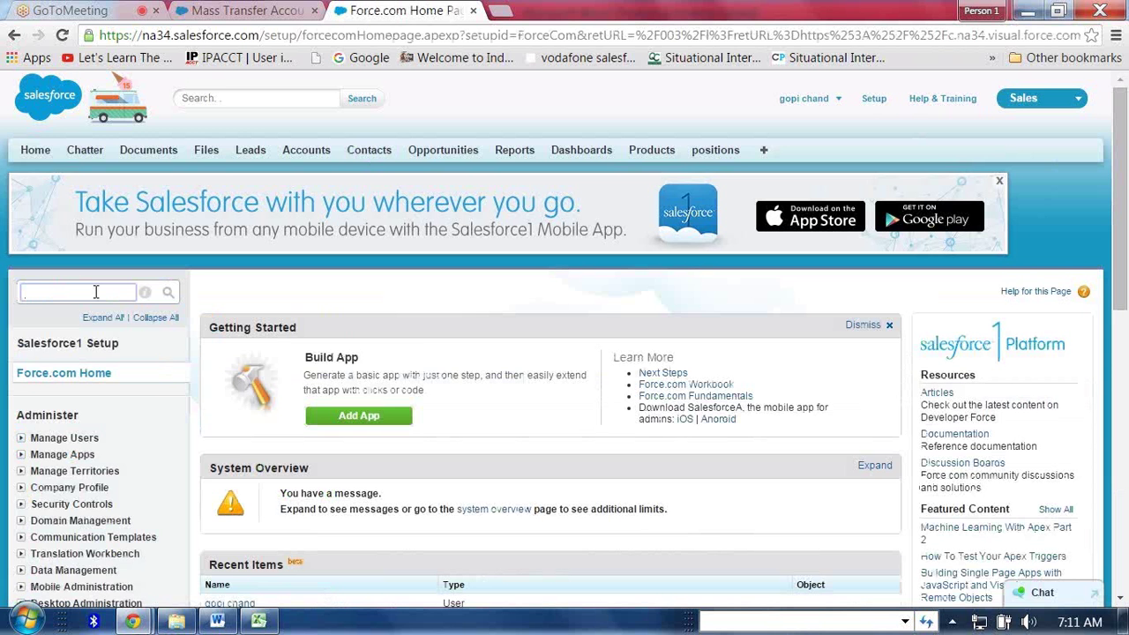
Step: Search Setup for 'pages' and open the Visualforce Pages list
text(pages)
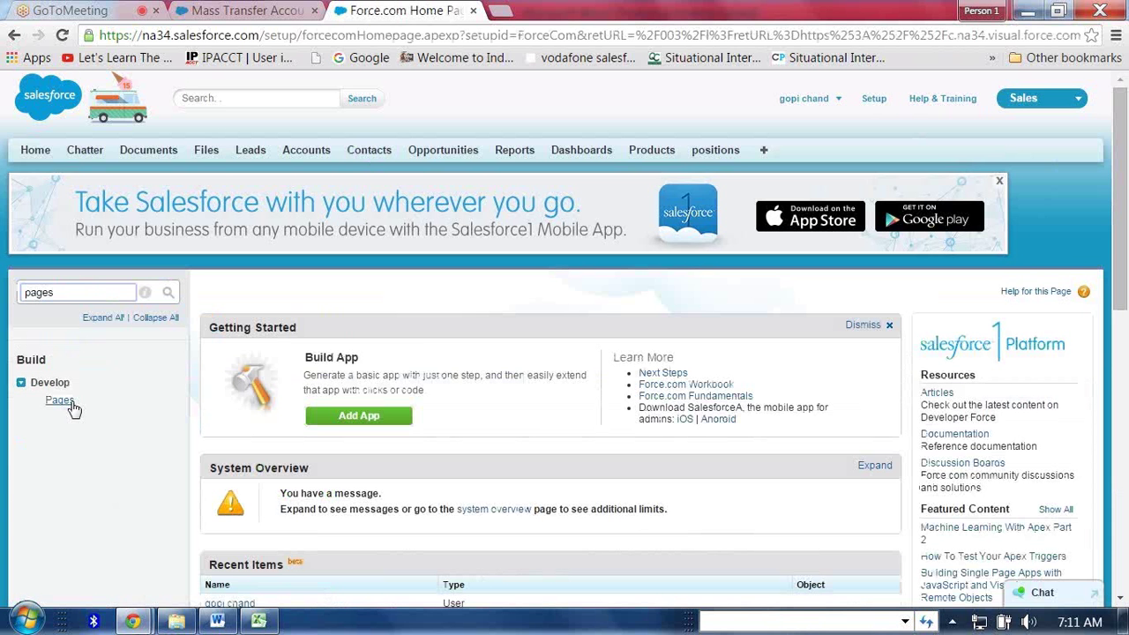
click(62, 401)
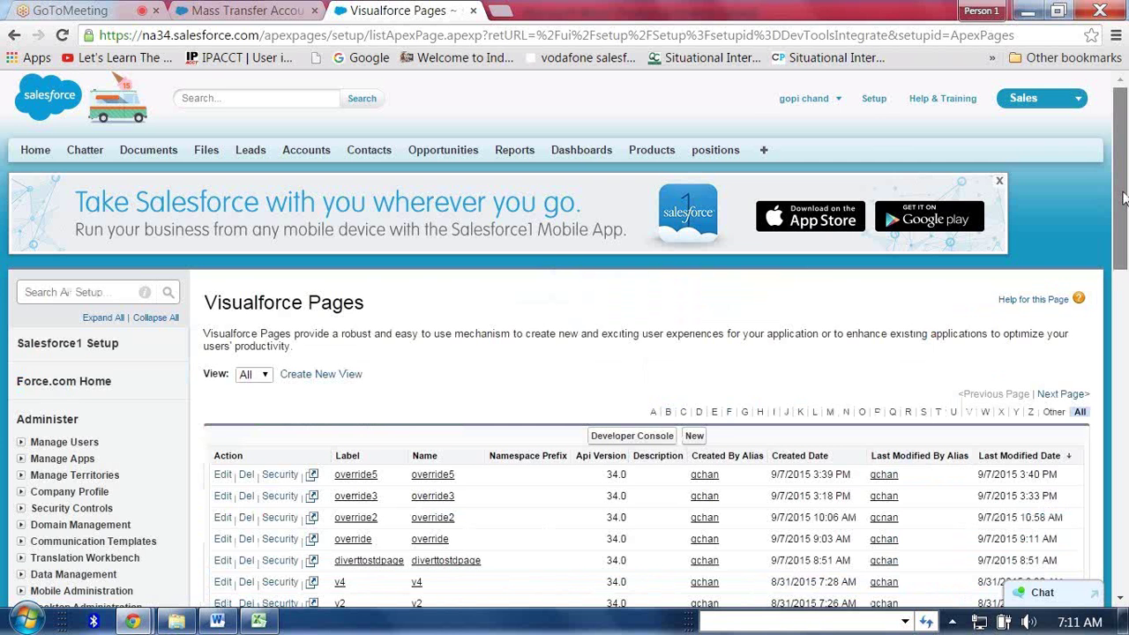
drag(1123, 198, 1114, 284)
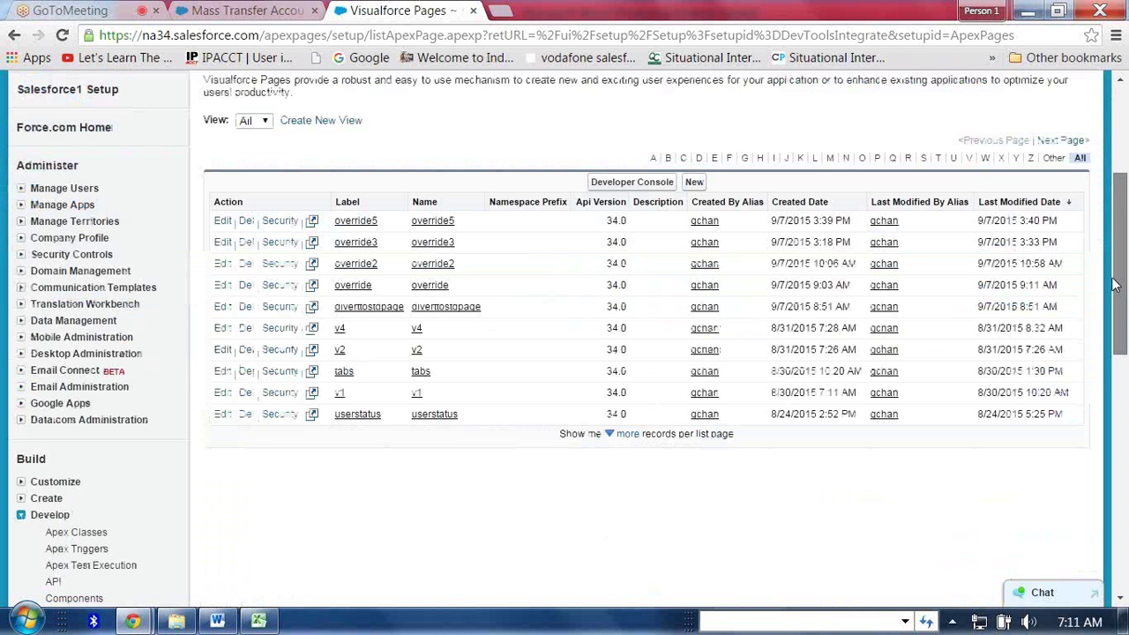
scroll(617, 221, up, 3)
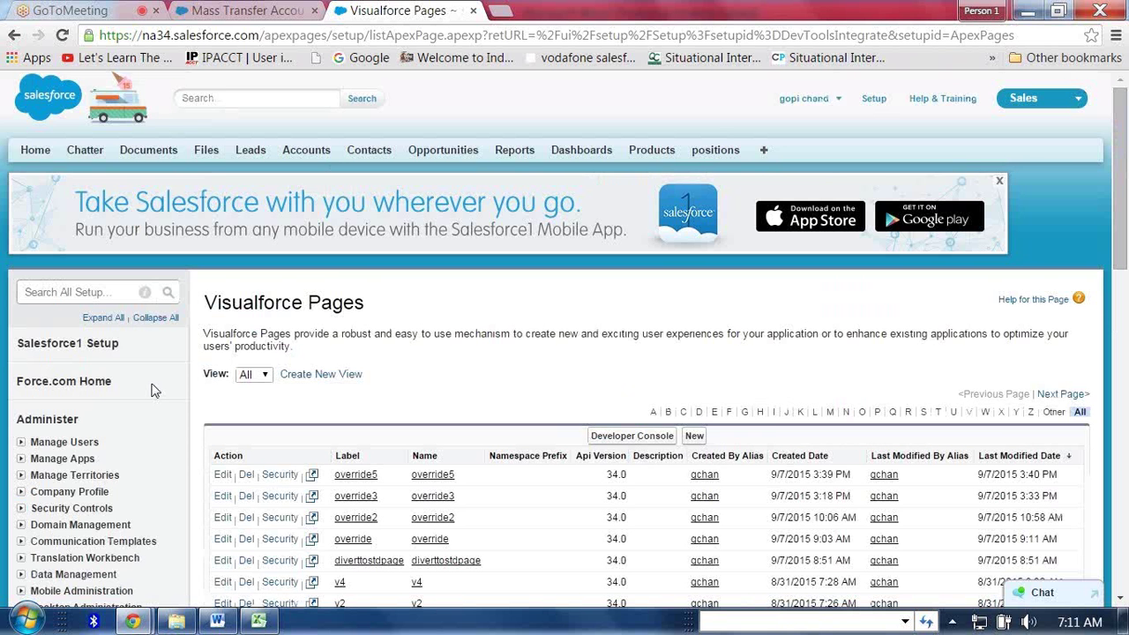
scroll(152, 390, down, 3)
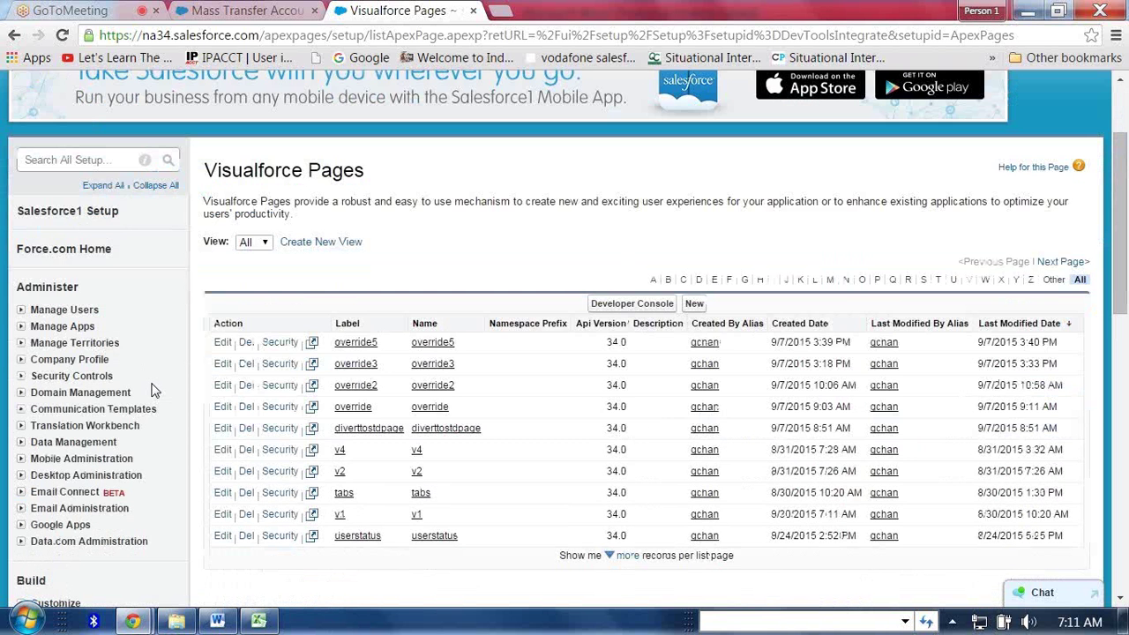
scroll(151, 391, down, 5)
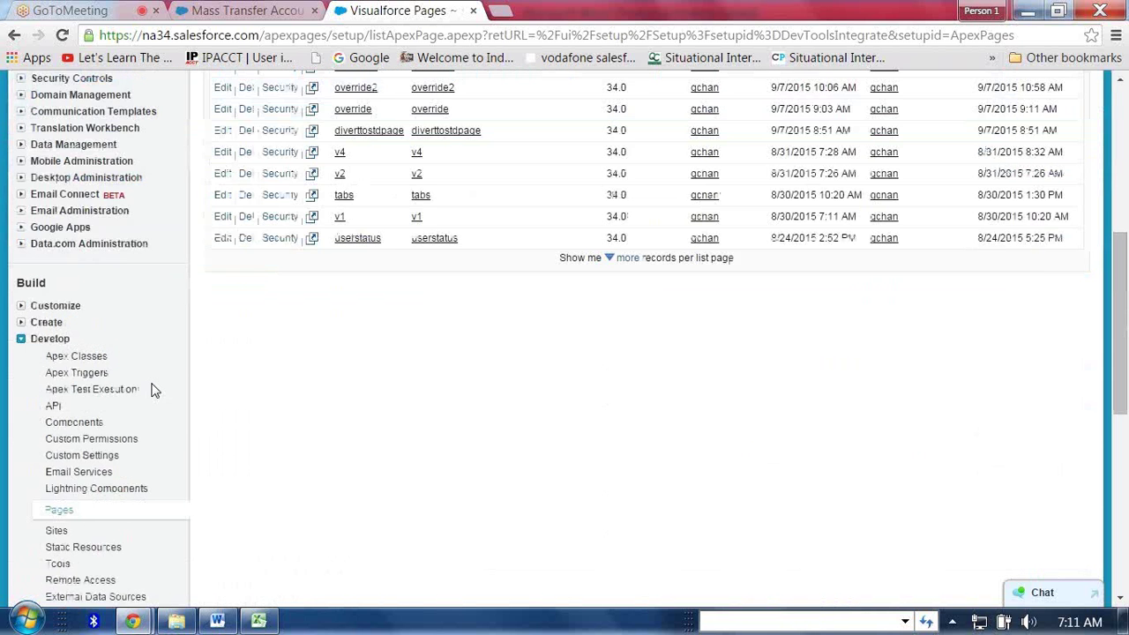
scroll(151, 391, down, 1)
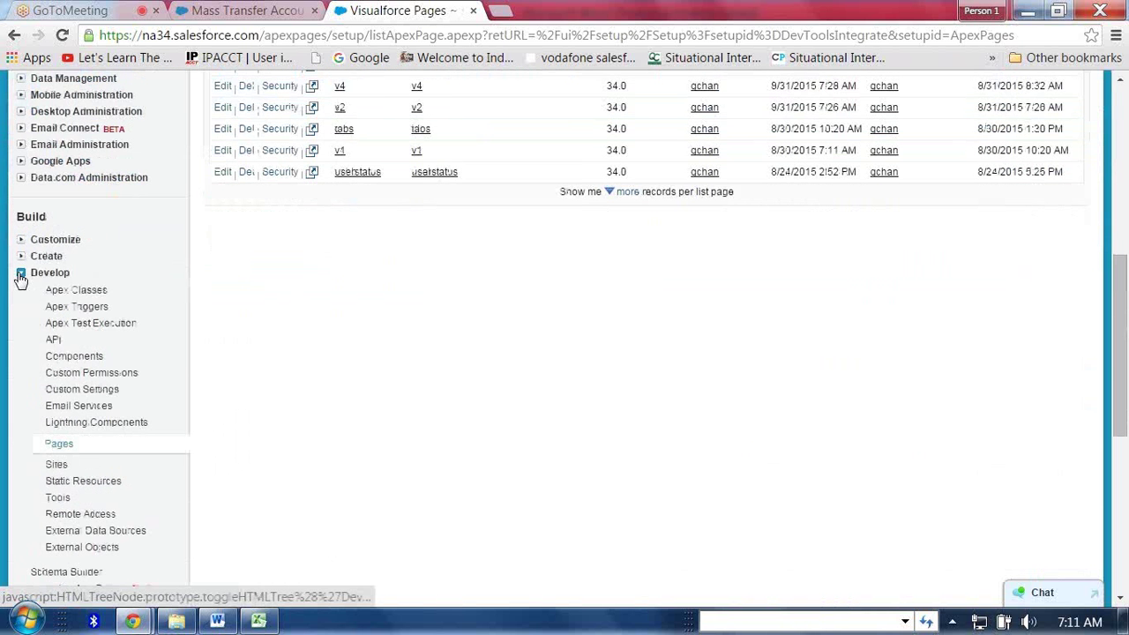
Step: Collapse Develop and expand Build > Customize > Accounts in the Setup sidebar
click(21, 275)
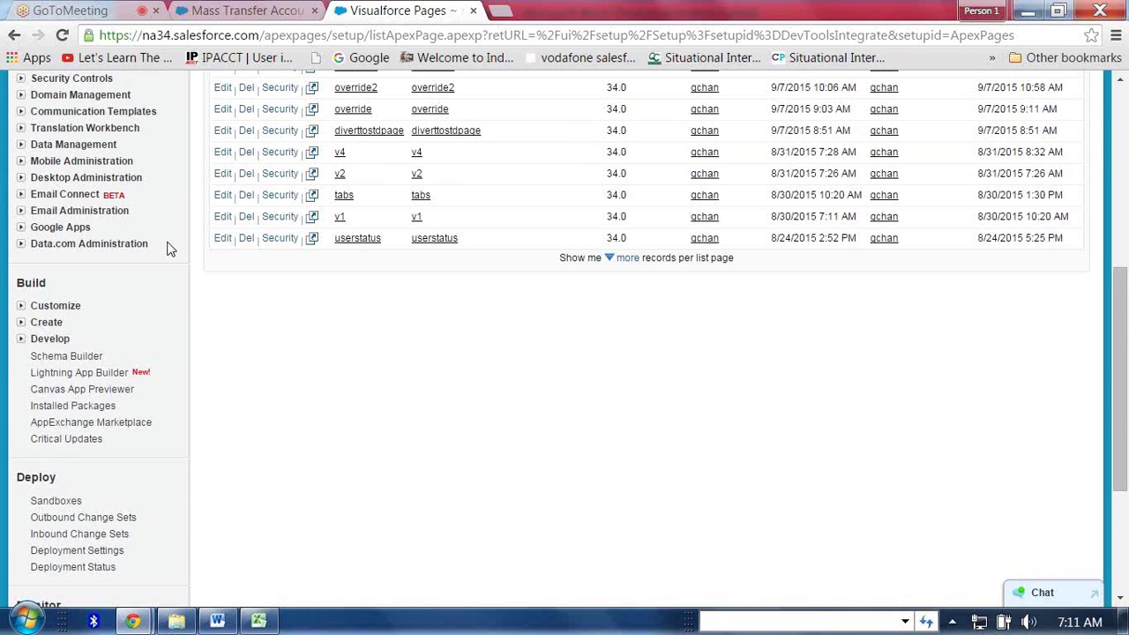
scroll(170, 249, up, 3)
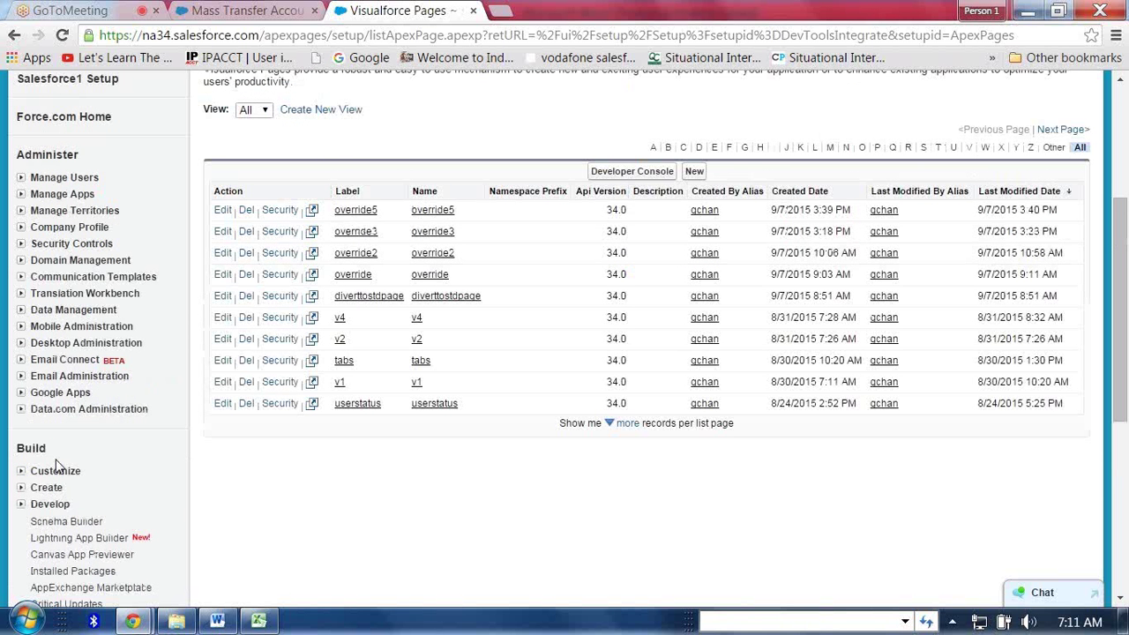
click(22, 472)
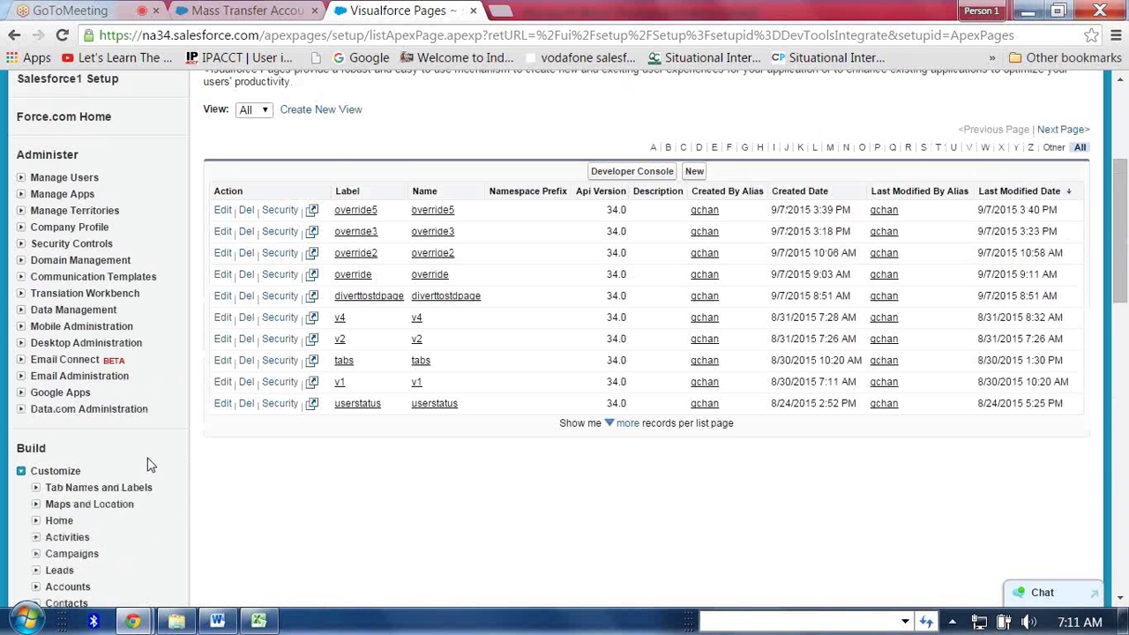
scroll(149, 465, down, 1)
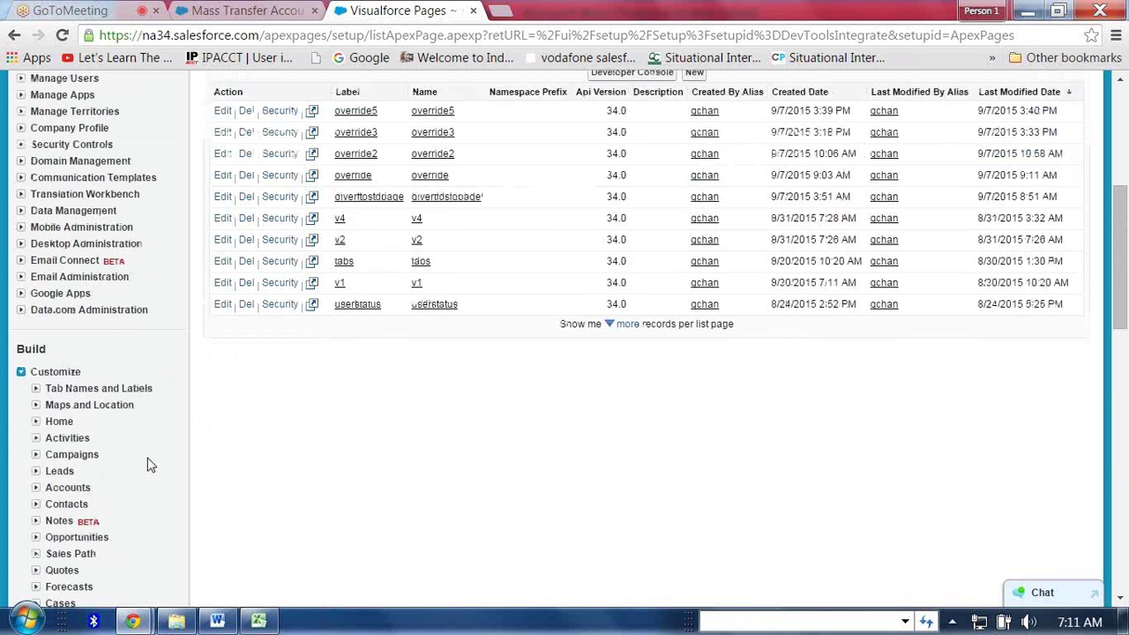
scroll(148, 465, down, 1)
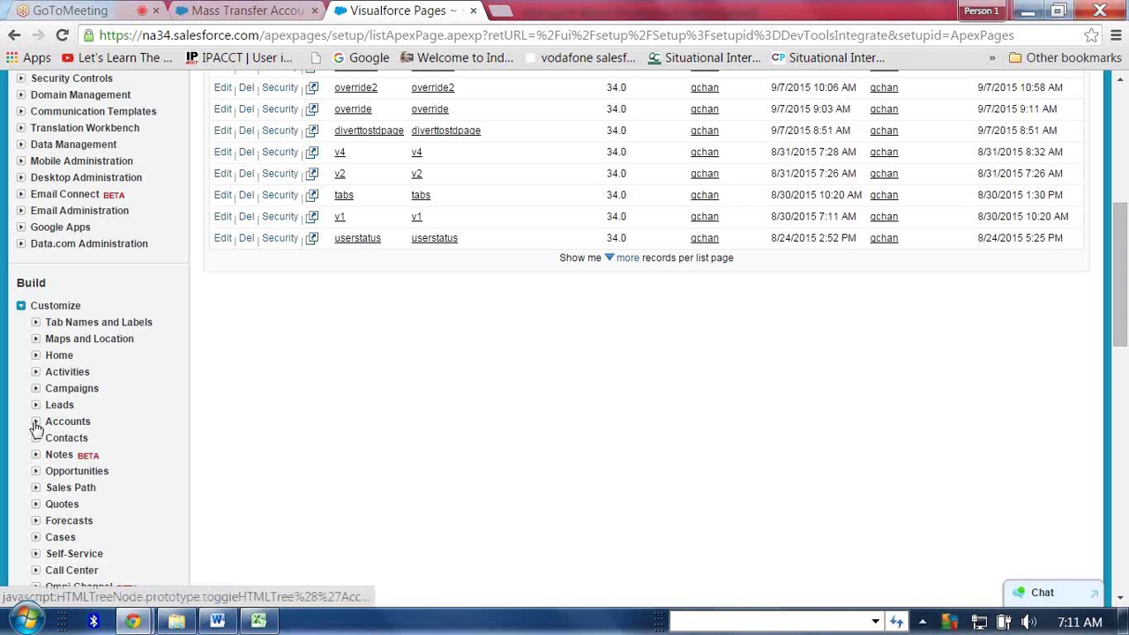
click(35, 422)
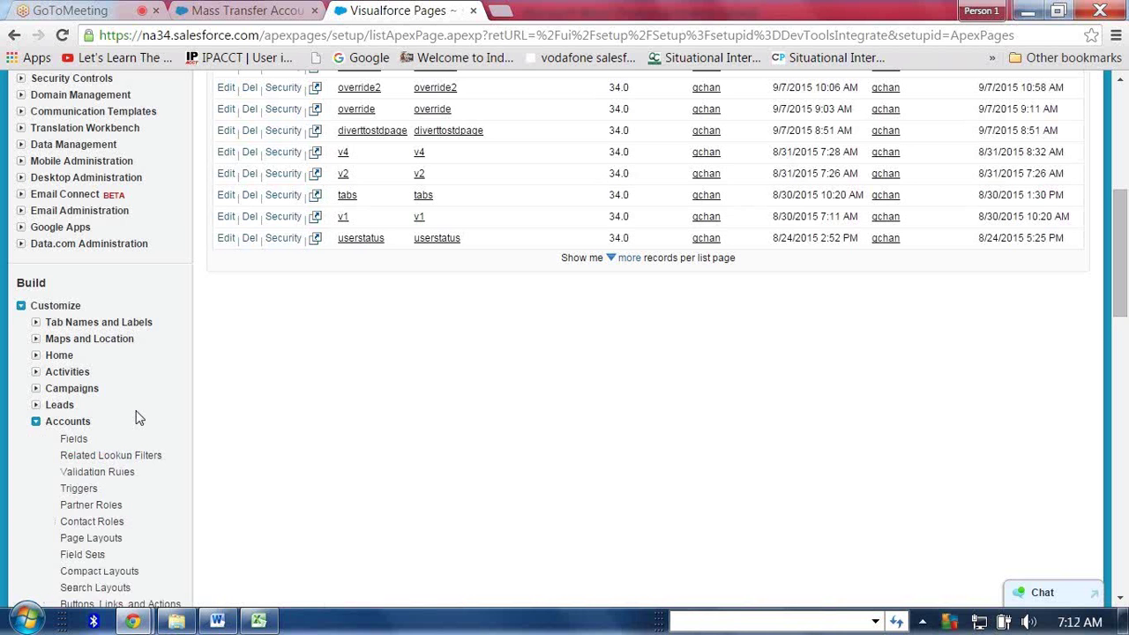
scroll(136, 418, down, 1)
scroll(137, 418, down, 2)
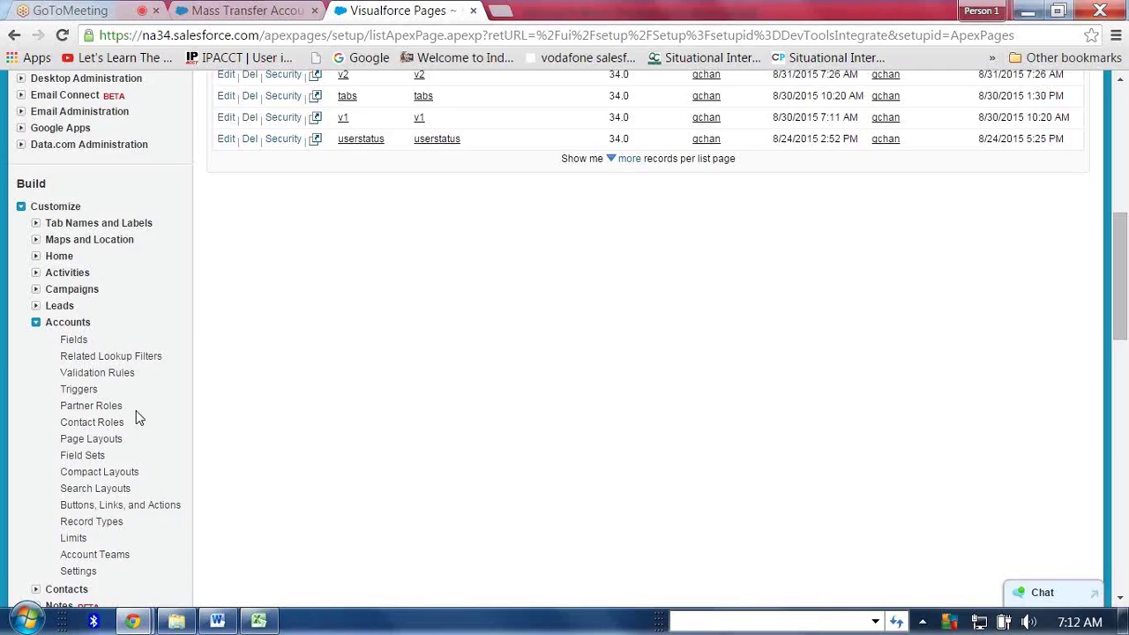
Step: Open Account Buttons, Links, and Actions to see the Accounts Tab's Visualforce override
click(124, 505)
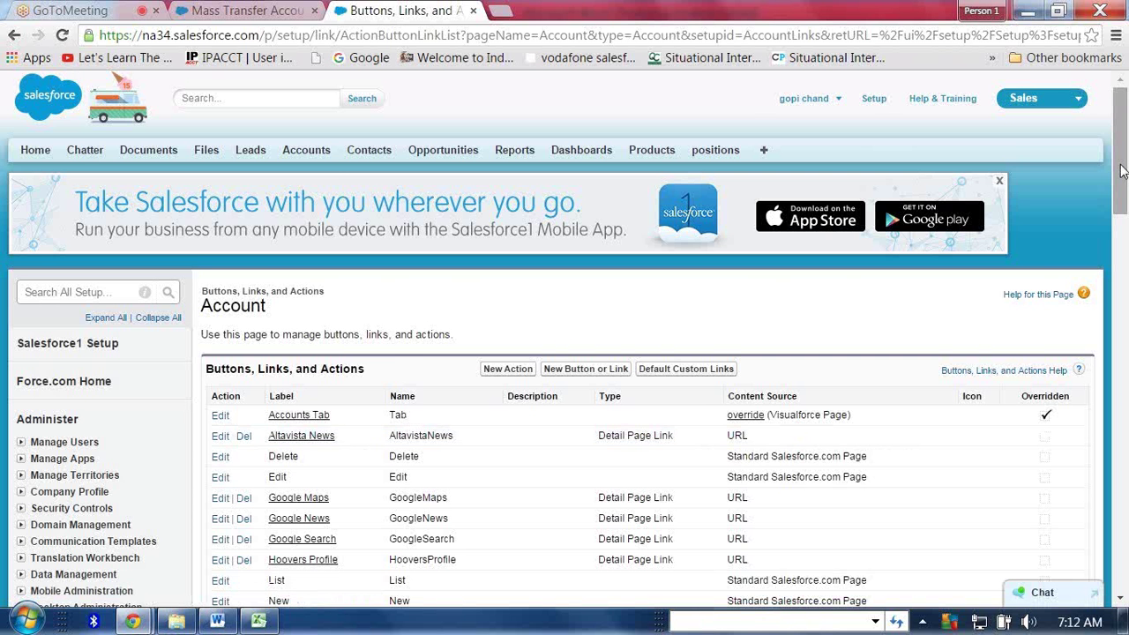
drag(1123, 170, 1122, 212)
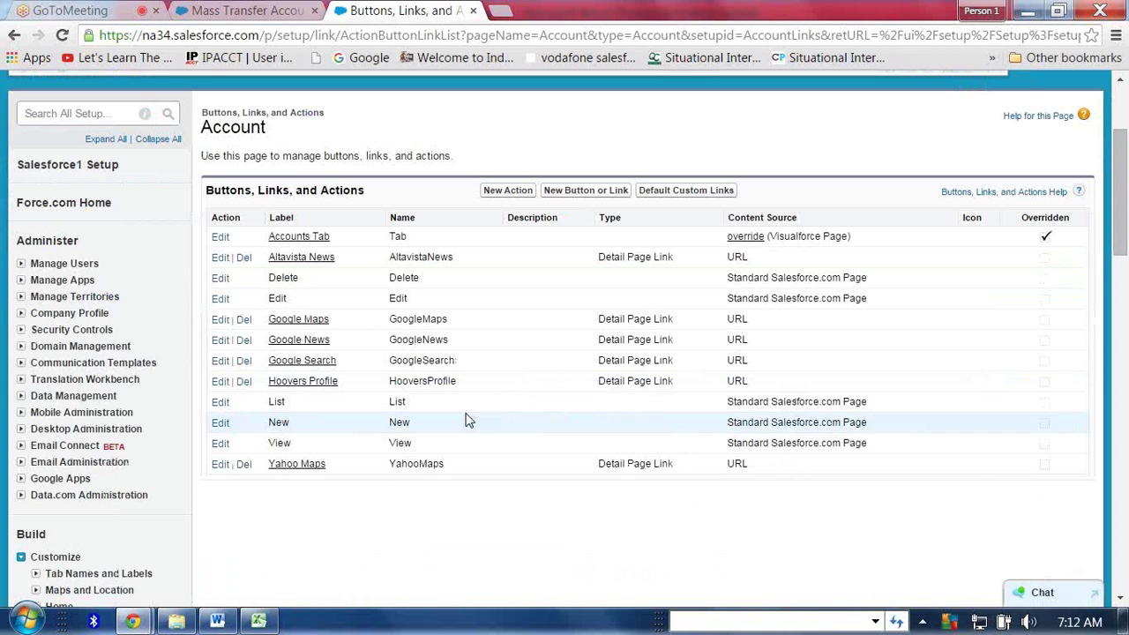
Step: Set the Accounts Tab override to No Override (use default), save, and confirm the reset
click(221, 238)
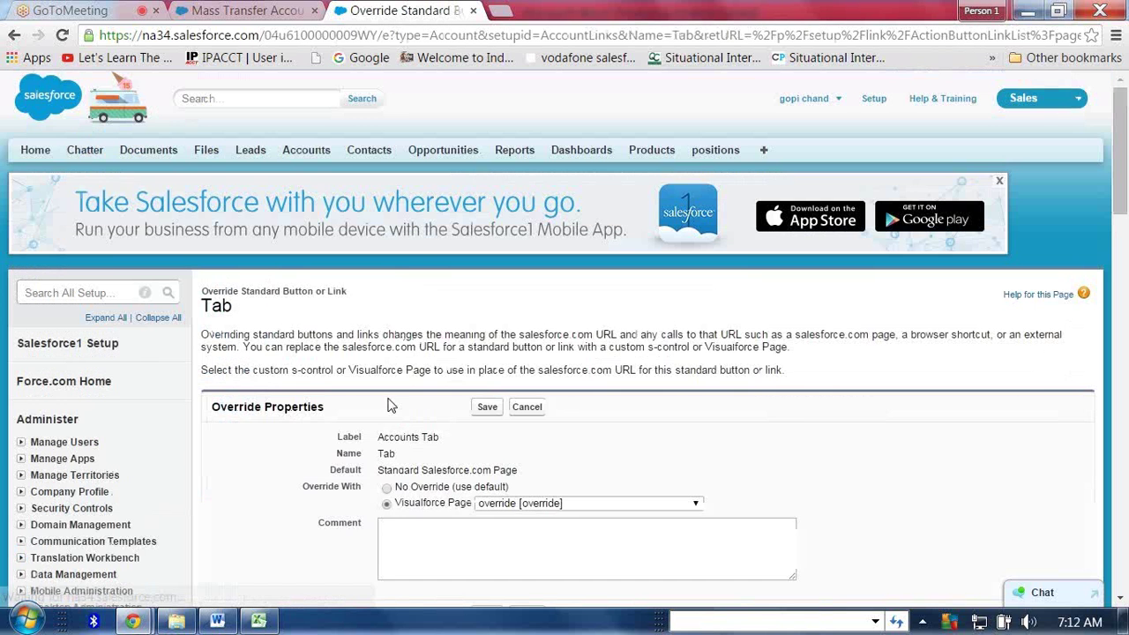
click(386, 486)
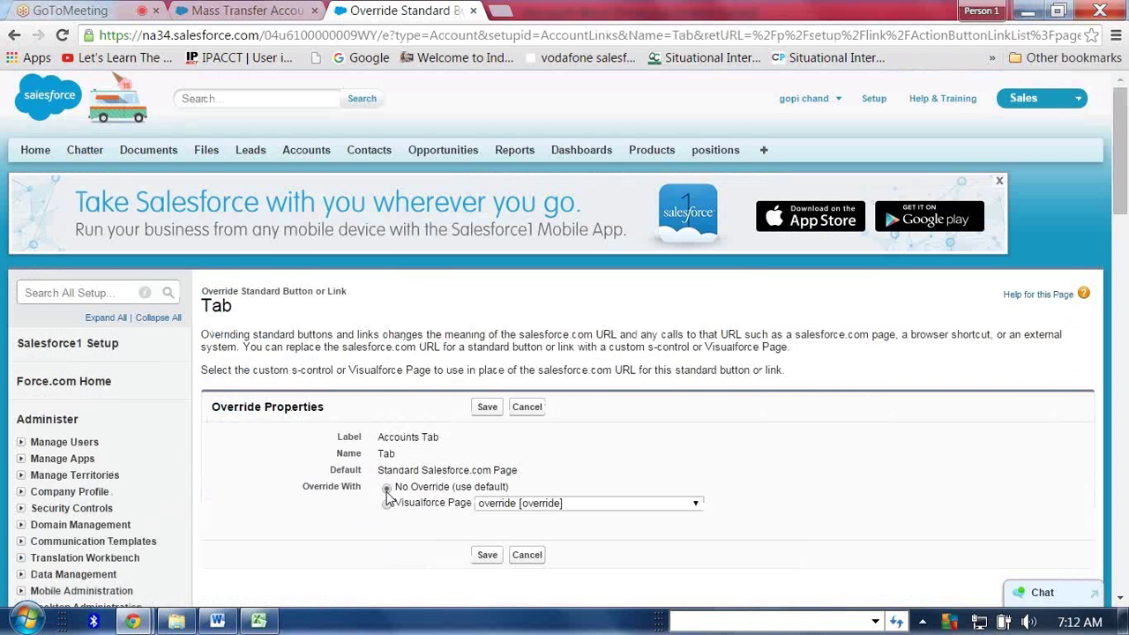
click(486, 409)
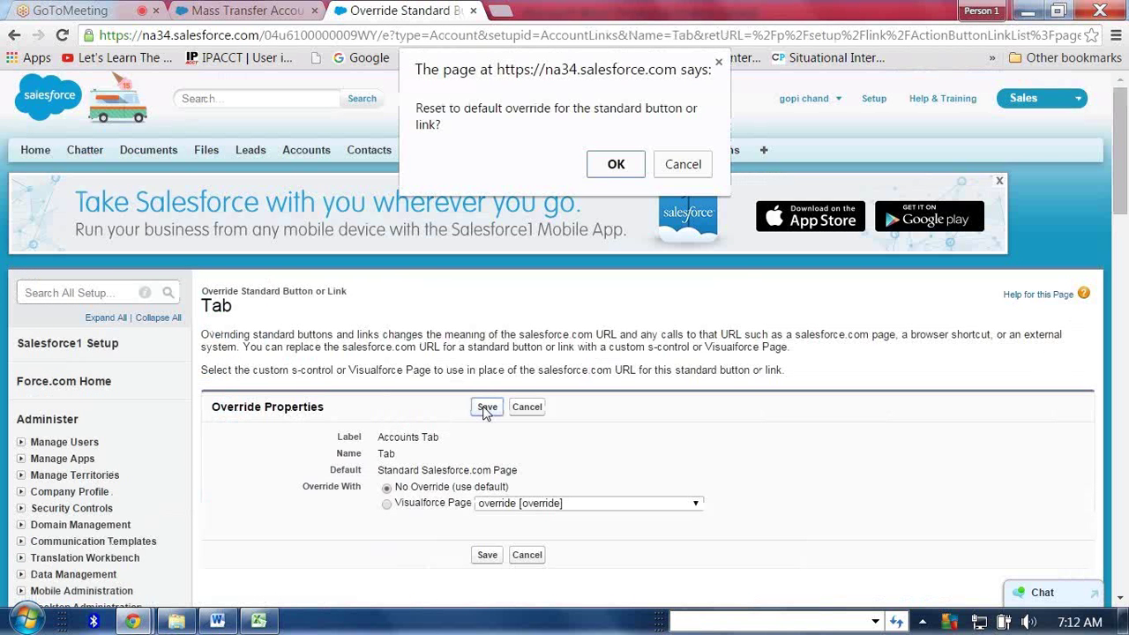
click(616, 167)
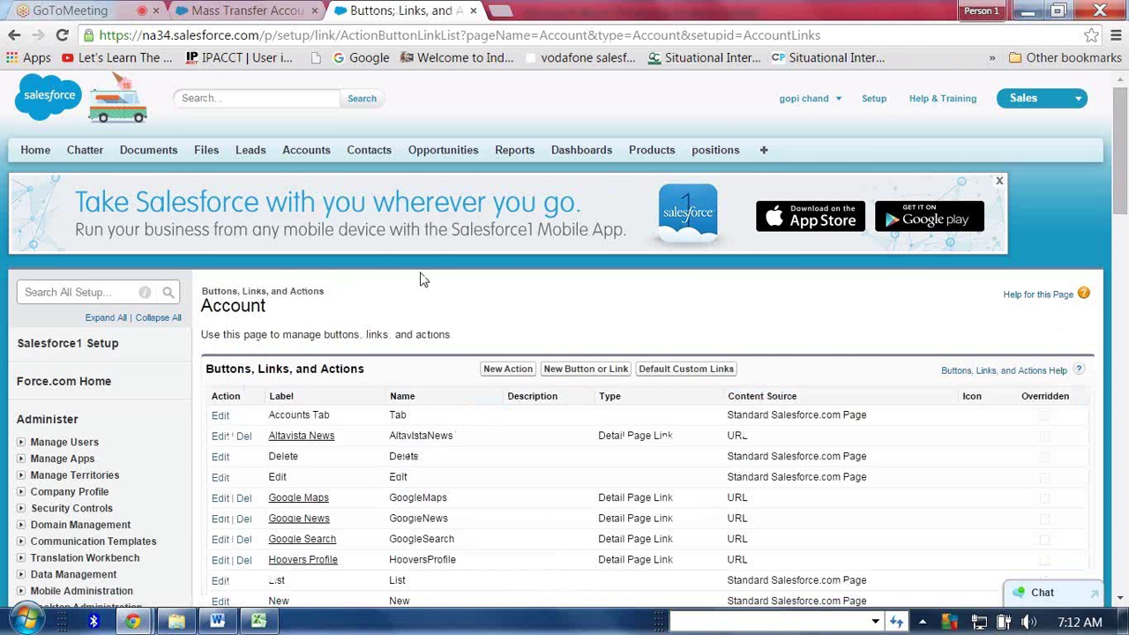
Step: Open the Accenture account from the All Accounts list view to check its current owner
click(306, 150)
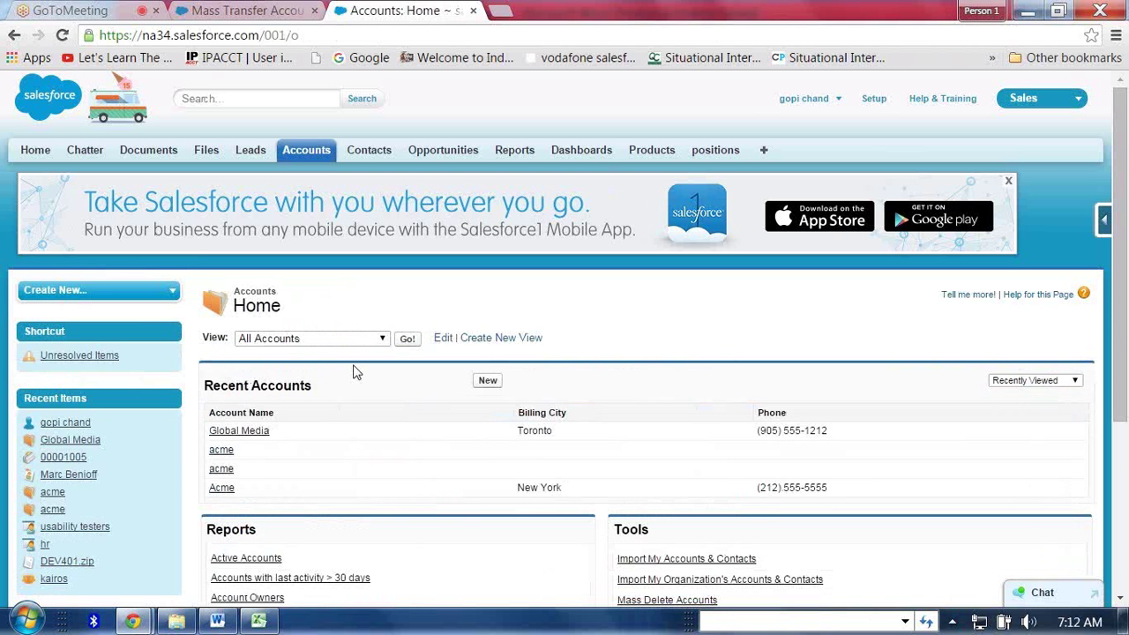
click(407, 340)
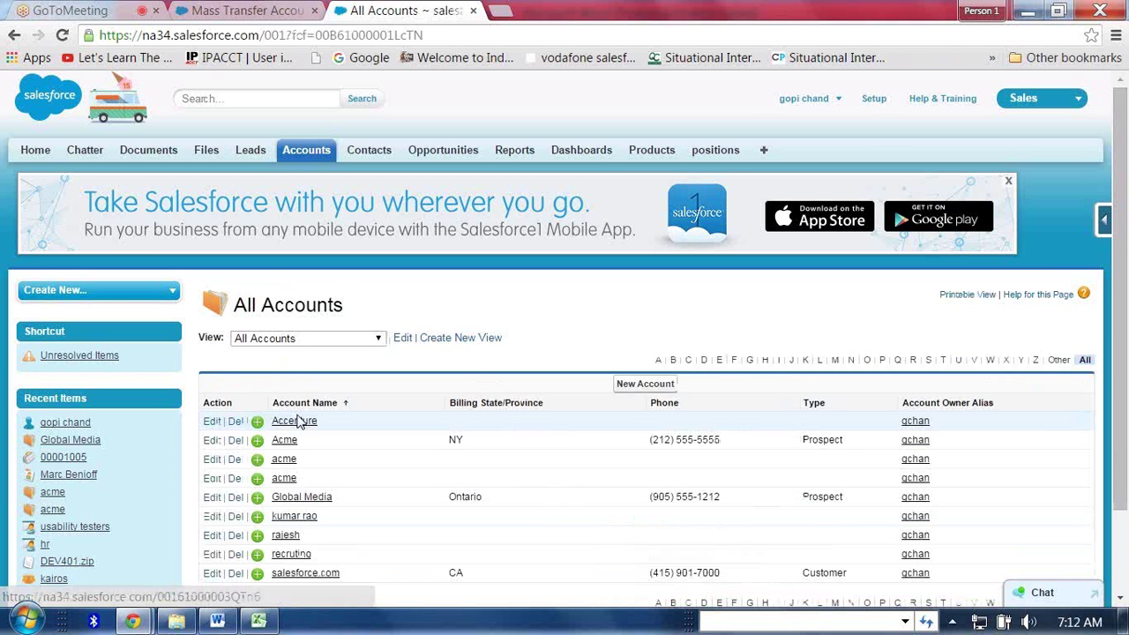
click(299, 423)
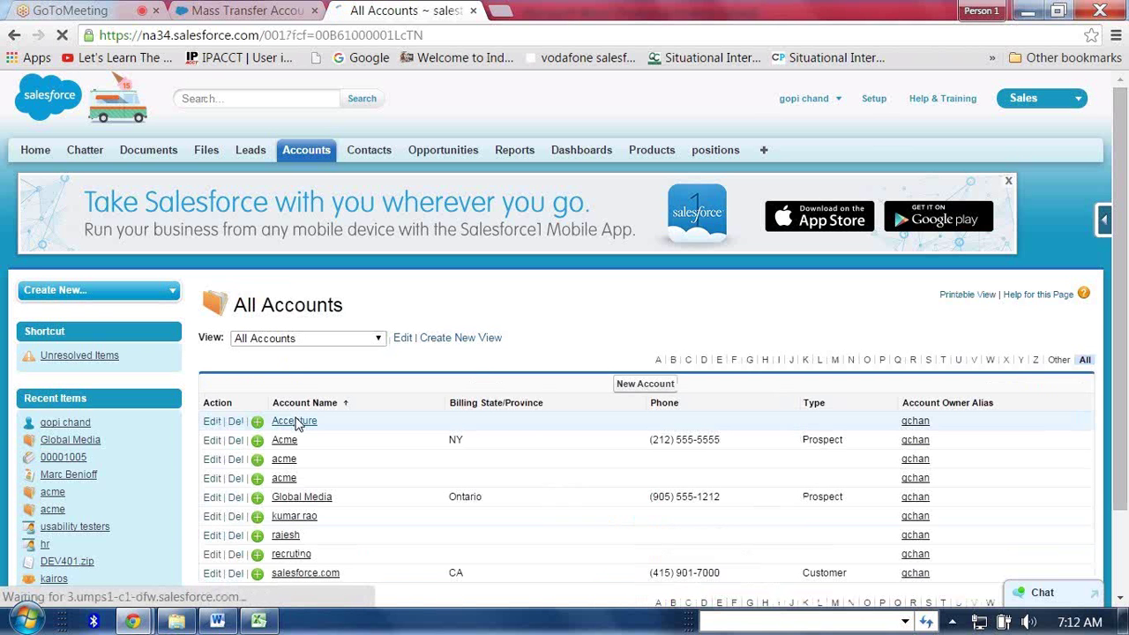
scroll(946, 323, down, 2)
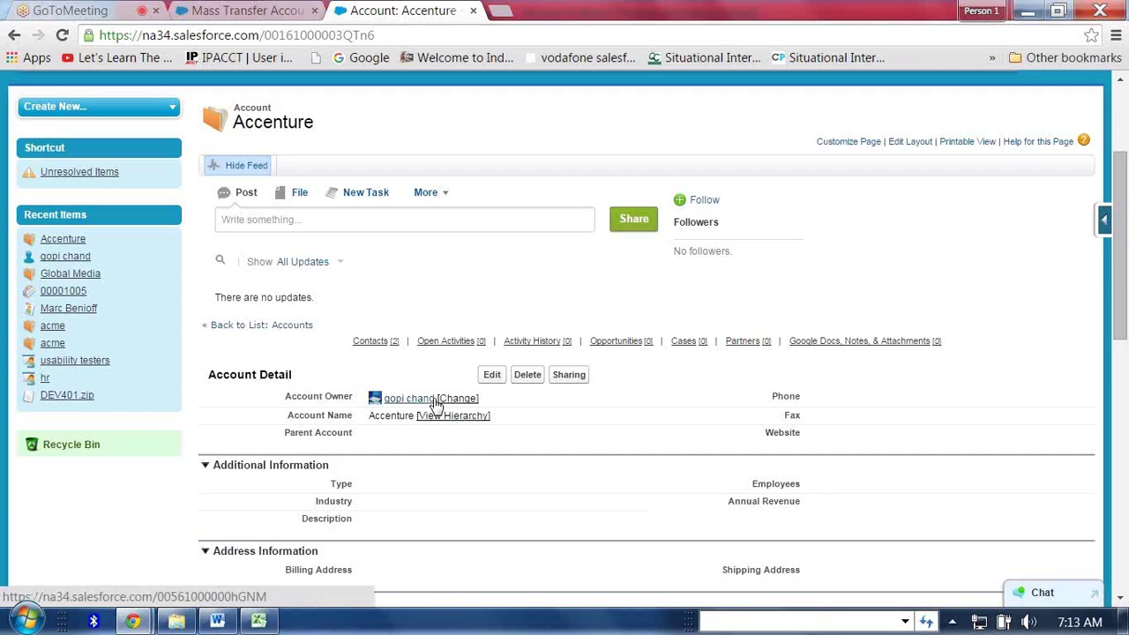
Step: Select Accenture on the Mass Transfer Accounts page and transfer it to the new owner
click(240, 10)
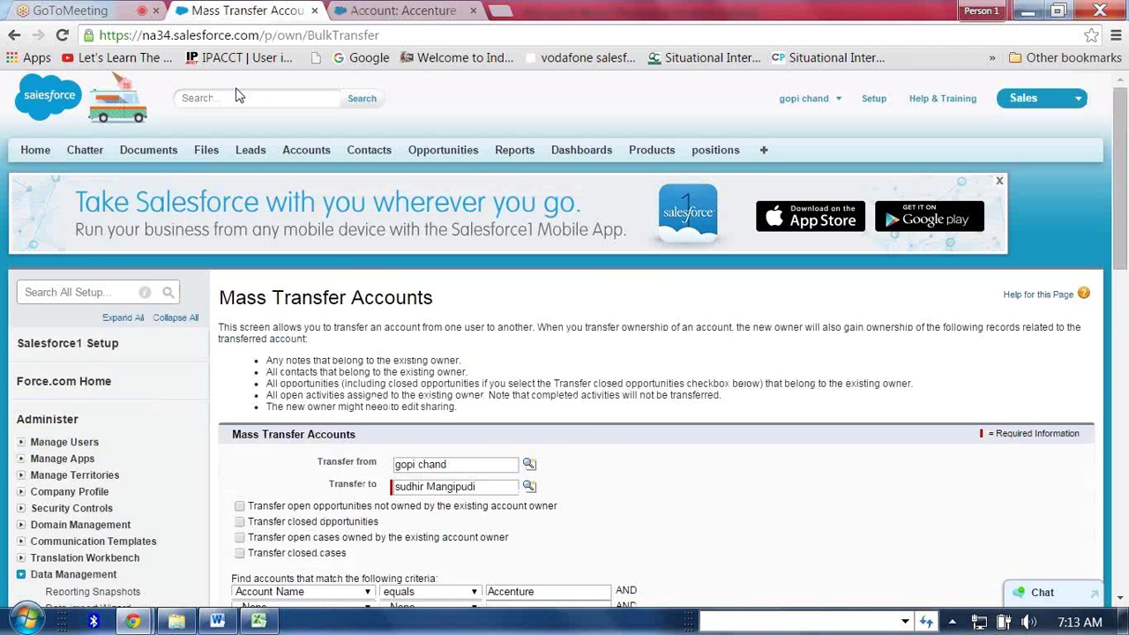
scroll(237, 96, down, 4)
click(237, 455)
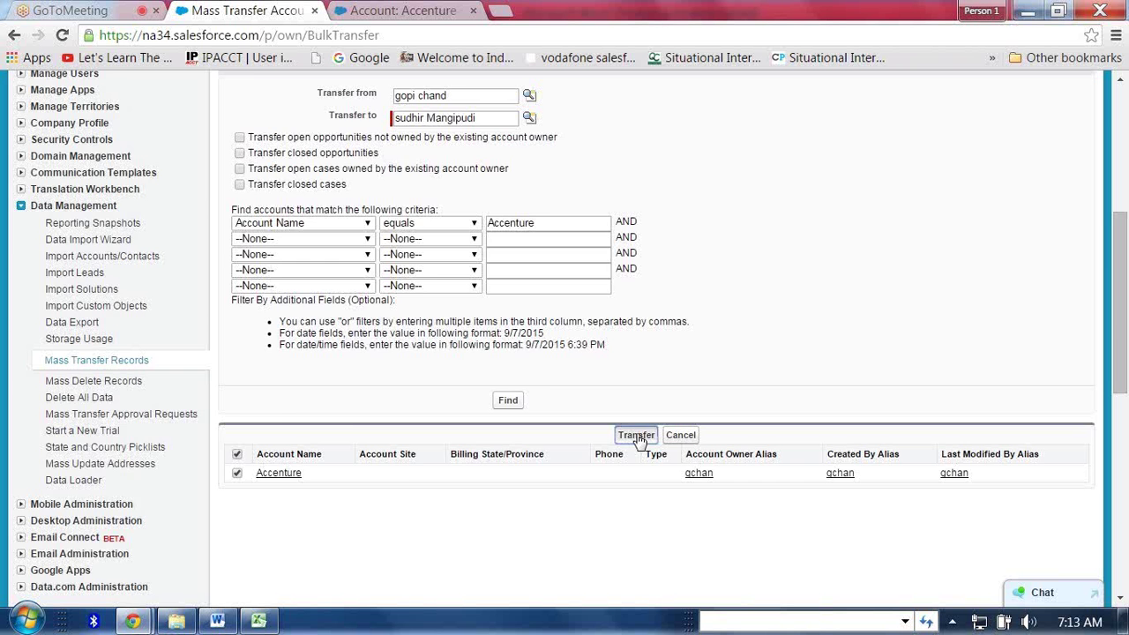
click(636, 436)
drag(1118, 189, 1122, 304)
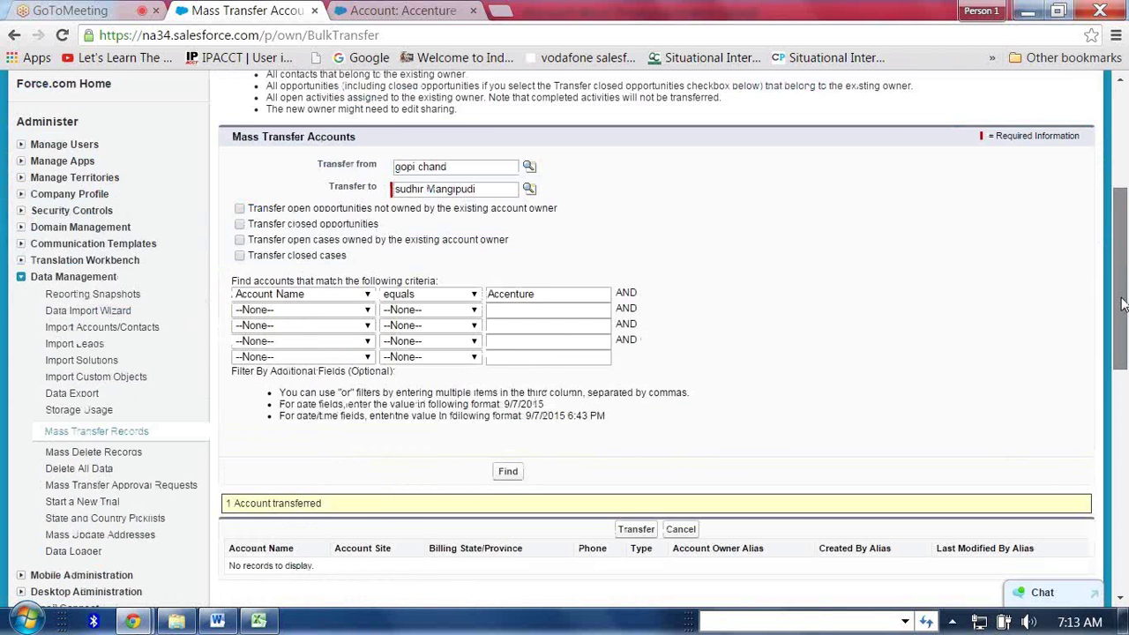
scroll(465, 346, down, 1)
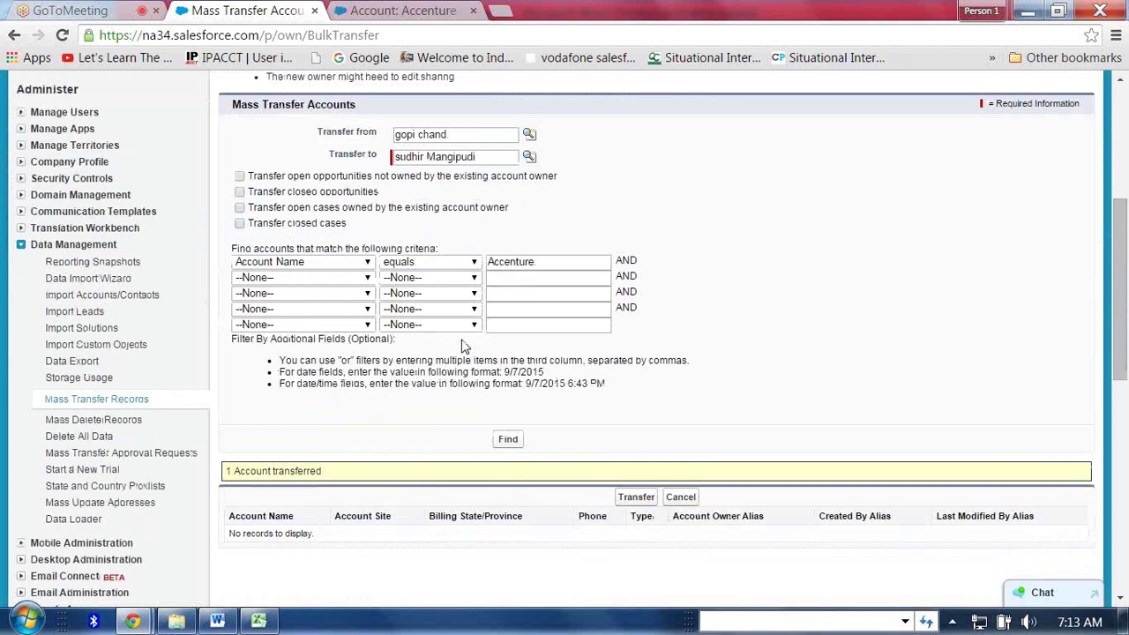
Step: Reload the Accenture record to verify the new owner, then return to Mass Transfer Accounts
click(434, 12)
click(62, 36)
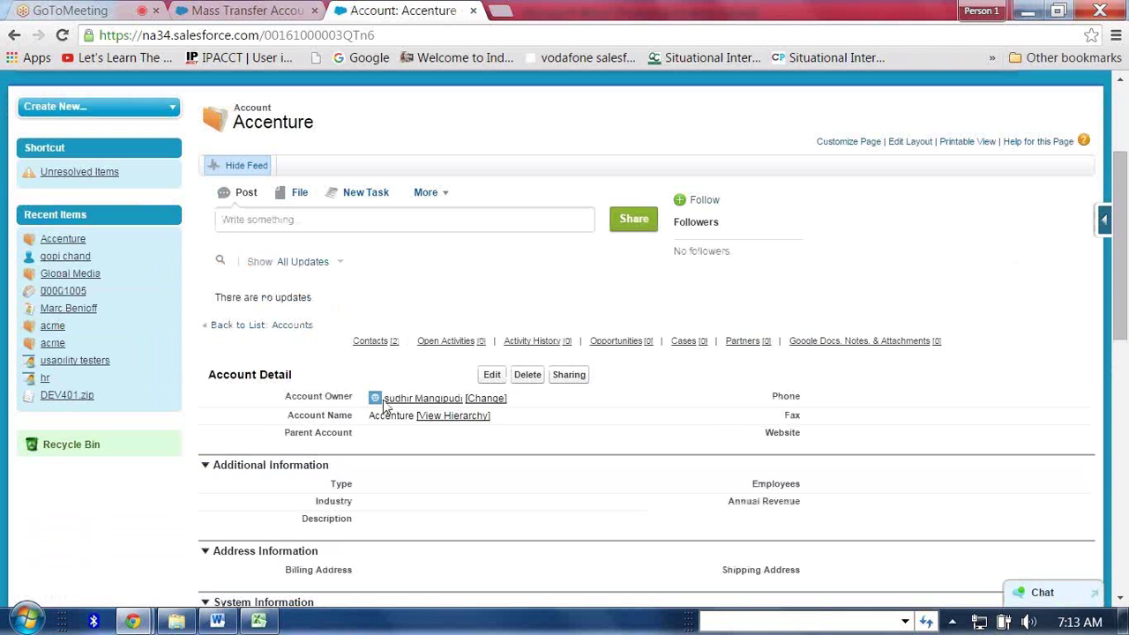
click(251, 12)
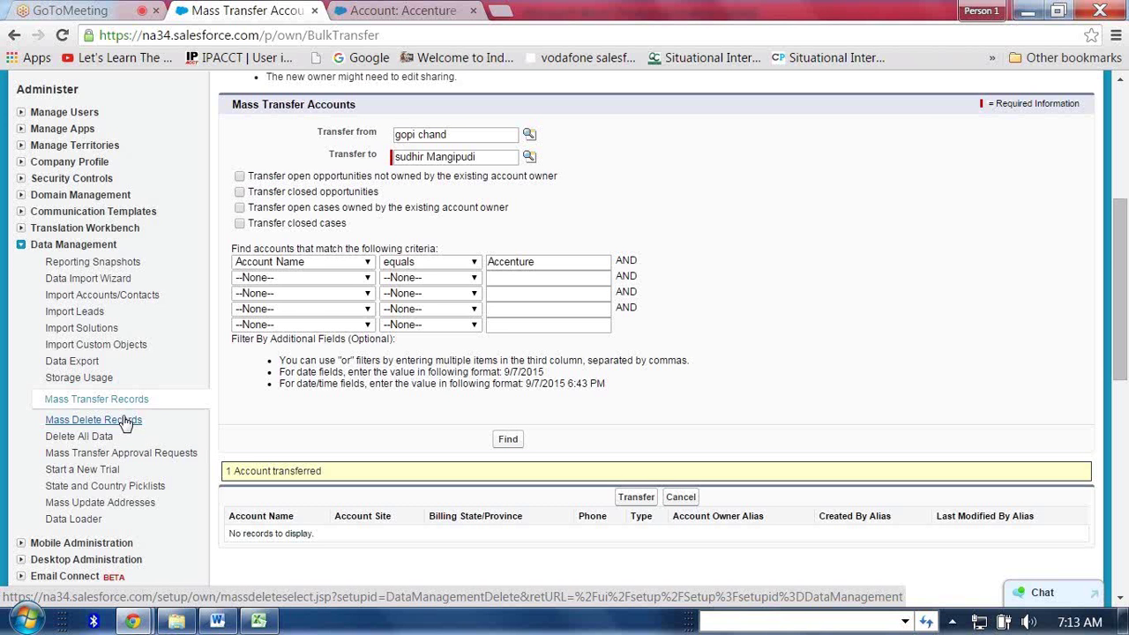
Step: Open the Mass Delete Accounts page from the Mass Delete Records options
click(126, 421)
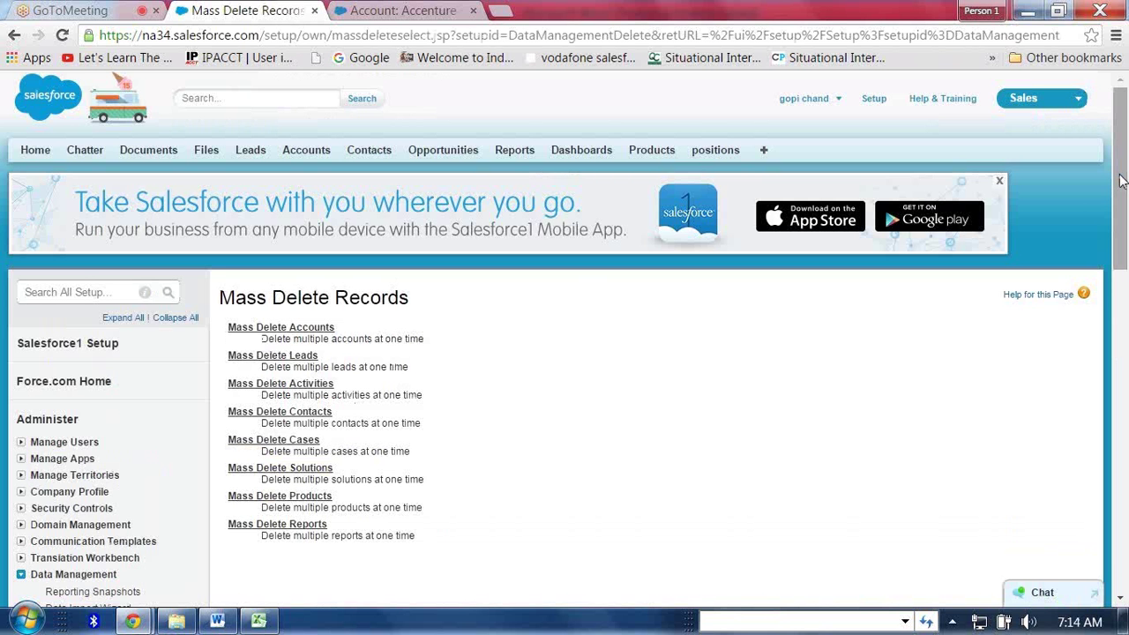
drag(1120, 181, 1120, 212)
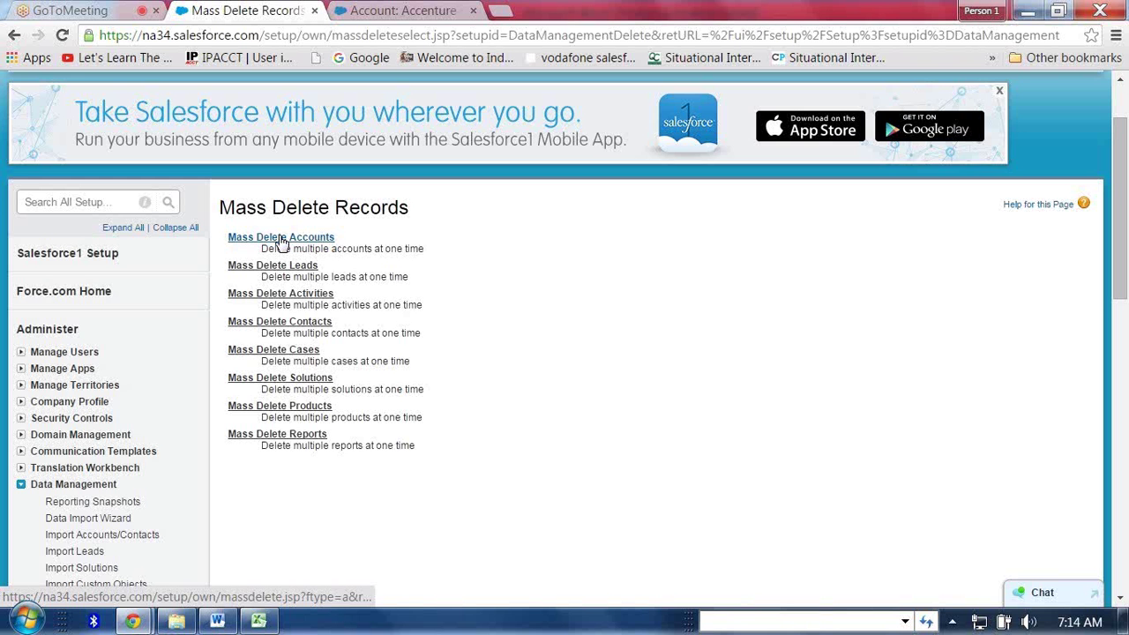
click(281, 238)
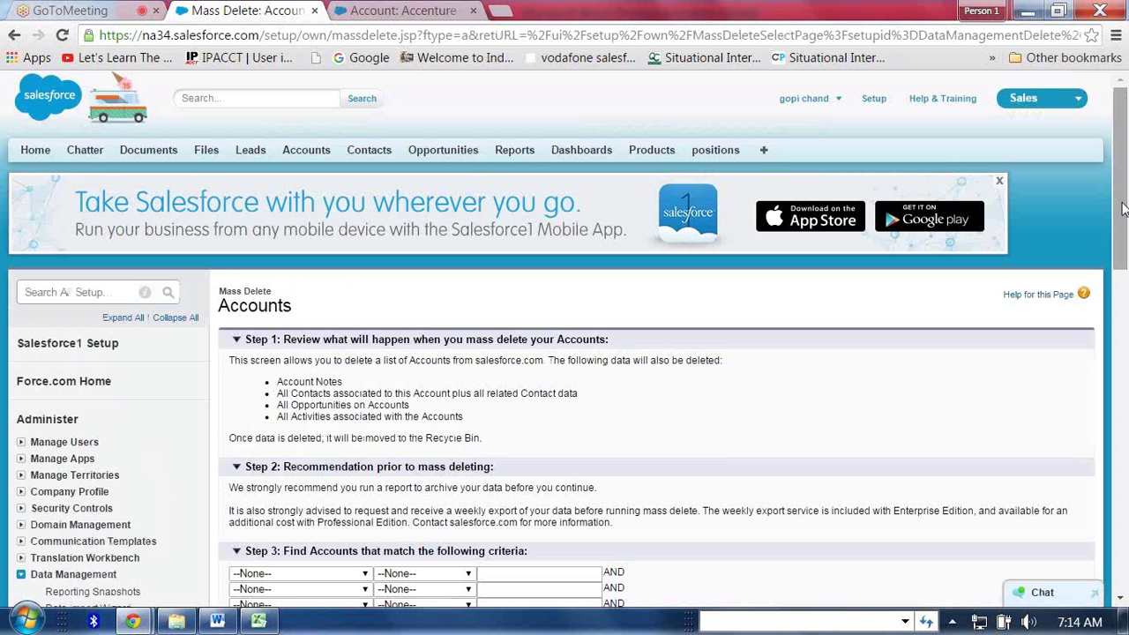
drag(1122, 209, 360, 221)
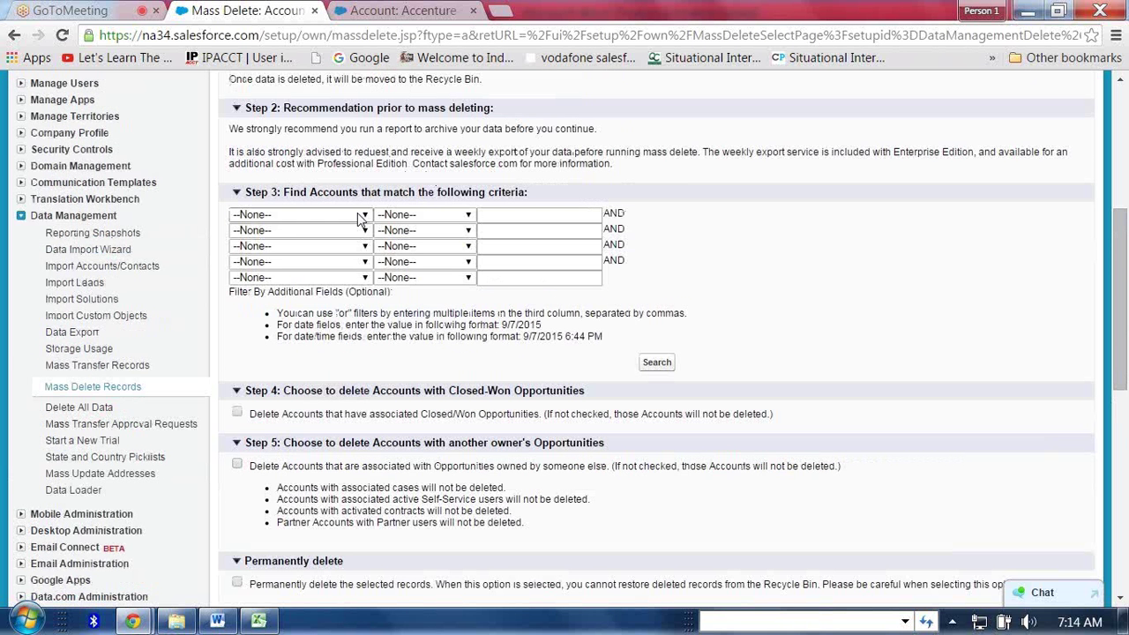
Step: Set the criterion Account Name equals Accenture and run the search
click(360, 220)
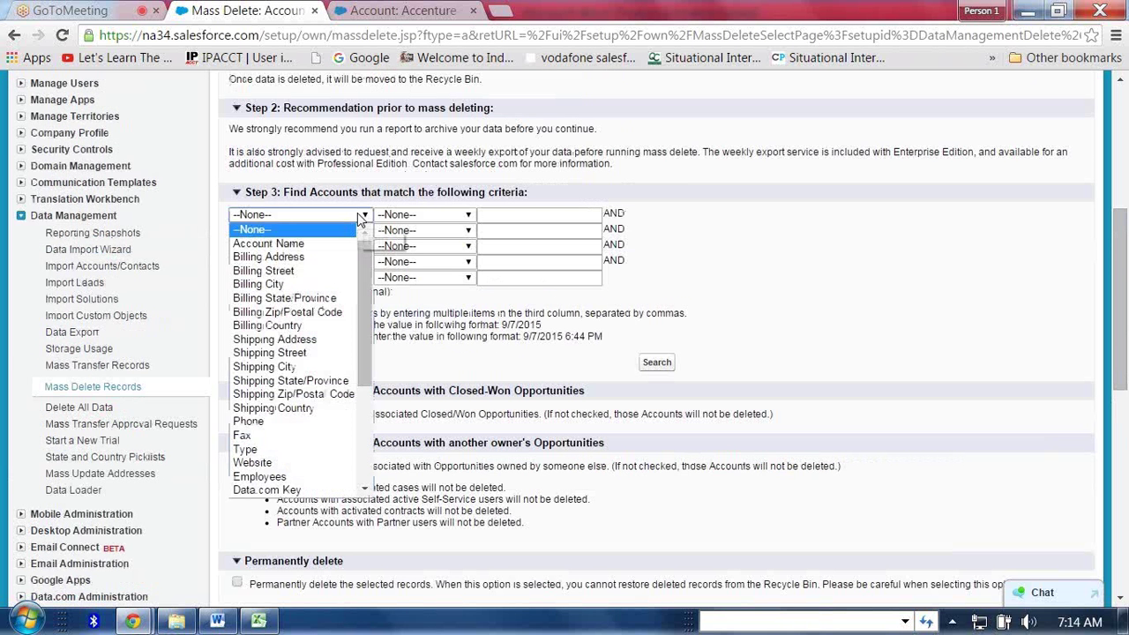
click(334, 251)
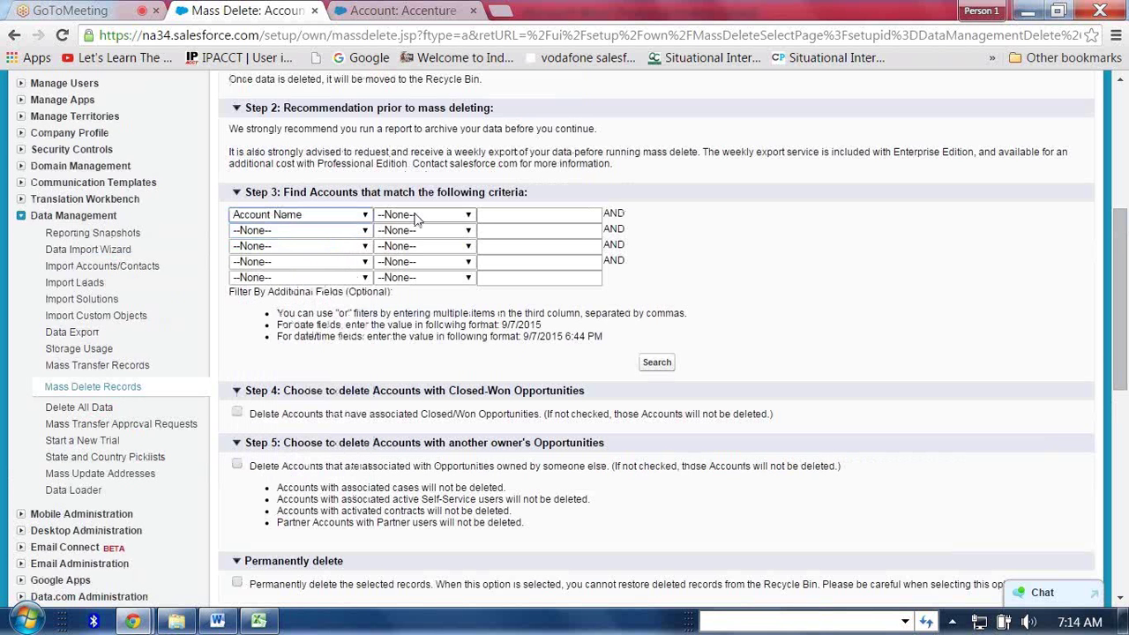
click(419, 219)
click(414, 242)
click(495, 214)
text(jk)
key(BackSpace)
key(BackSpace)
text(ac)
key(Down)
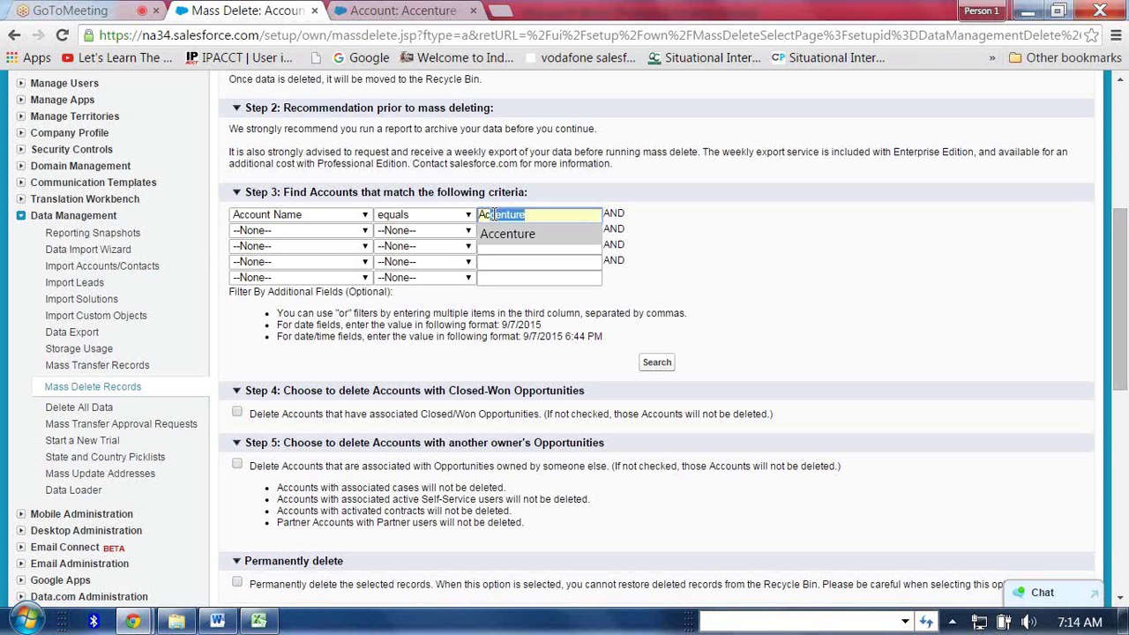
key(Return)
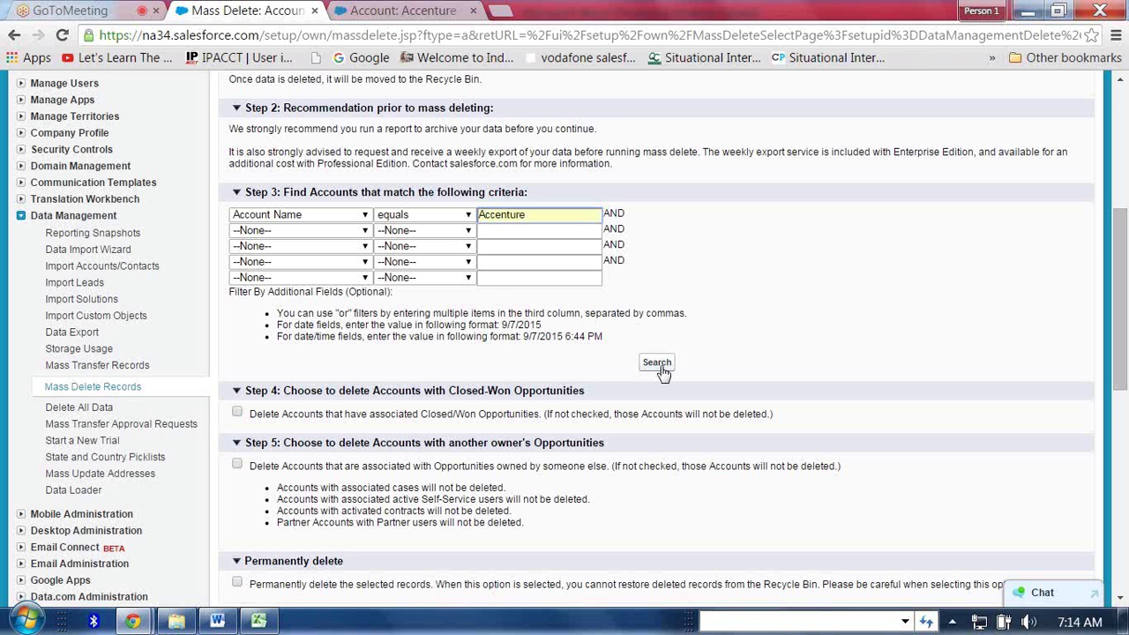
click(657, 364)
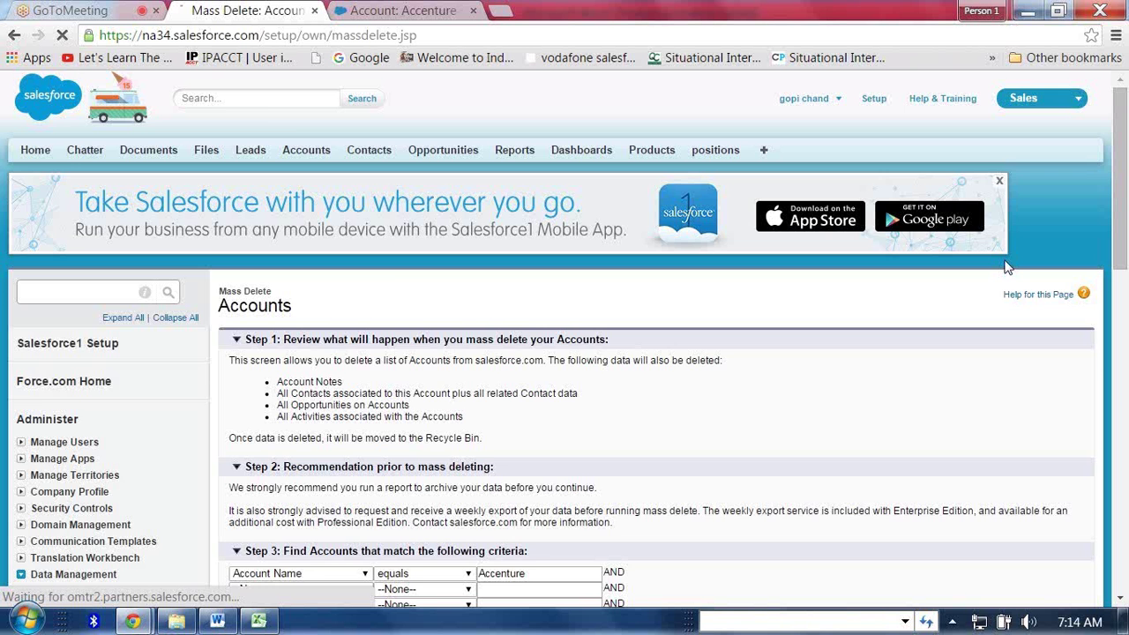
scroll(1058, 278, down, 3)
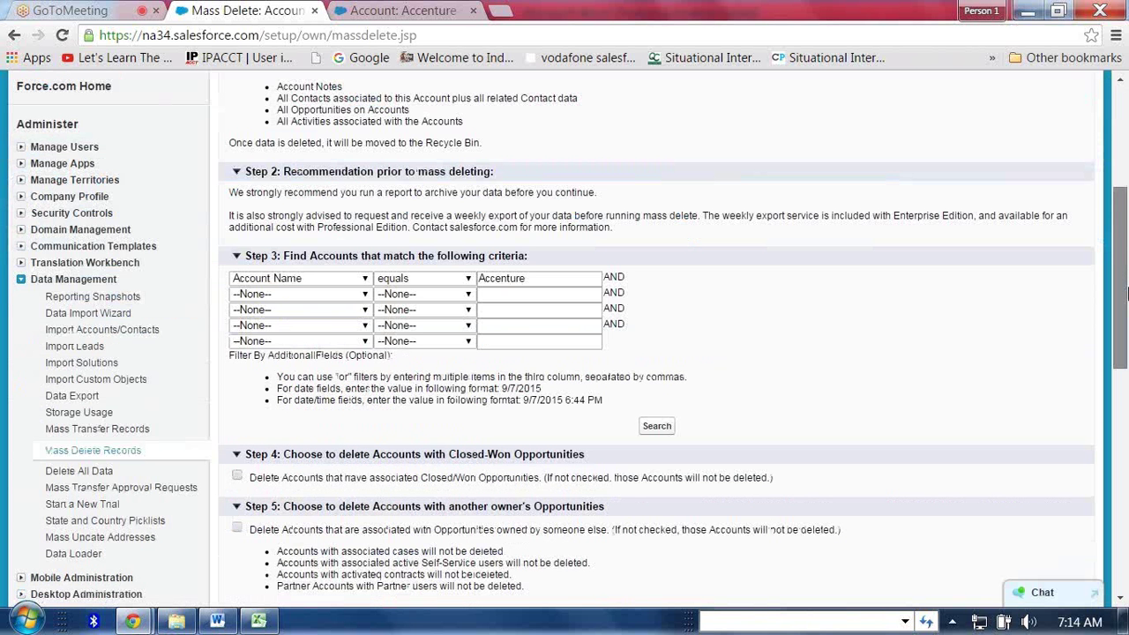
drag(1126, 295, 1118, 372)
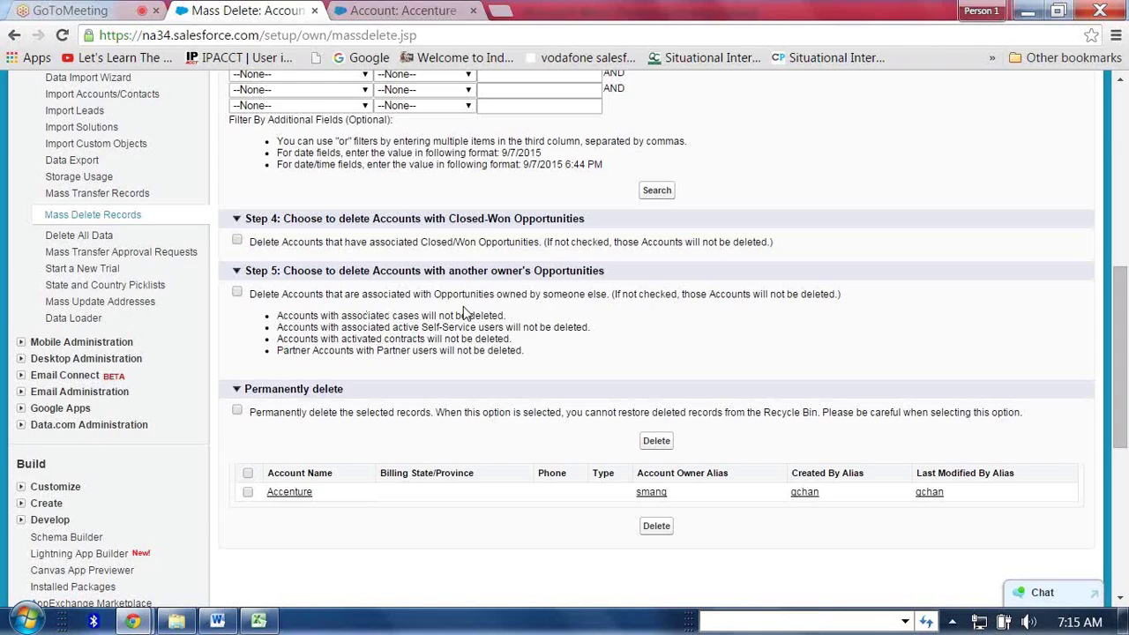
click(238, 412)
click(237, 412)
click(237, 412)
click(237, 412)
Step: Review Storage Usage (134 KB of 1.0 GB data, Accounts 9 records), then open Data Loader setup
click(78, 178)
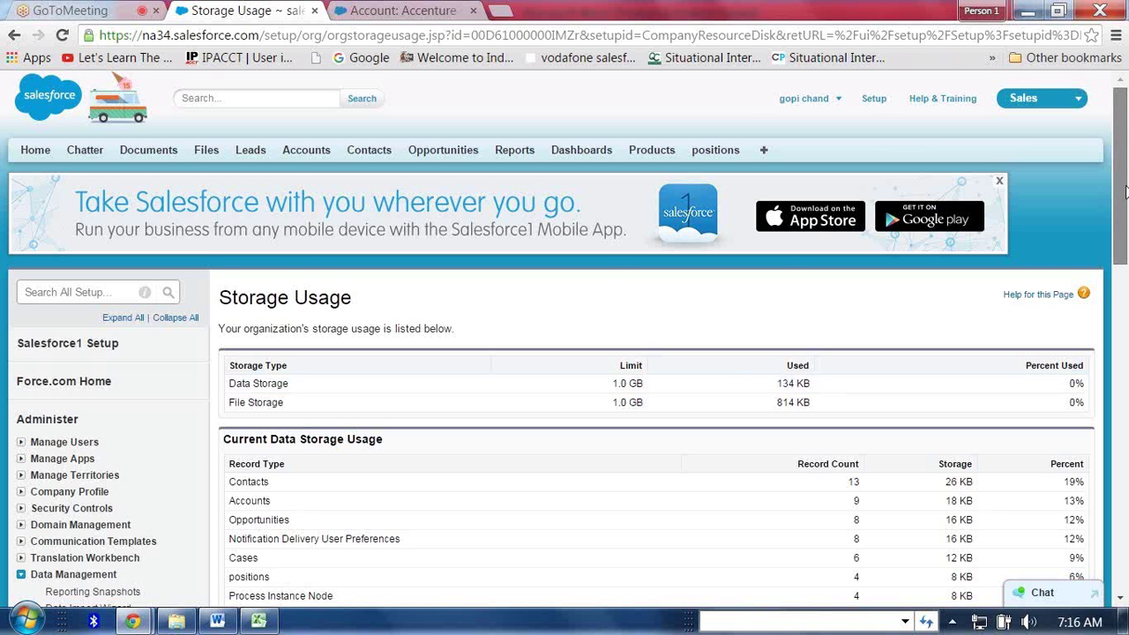
drag(1126, 192, 1126, 277)
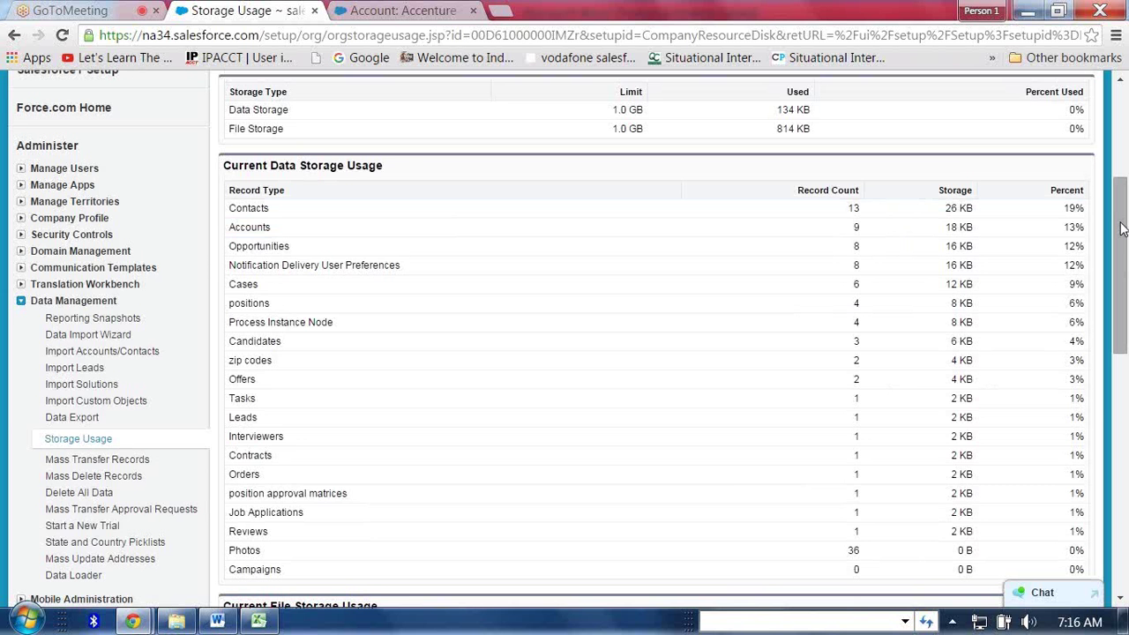
drag(1122, 228, 1127, 289)
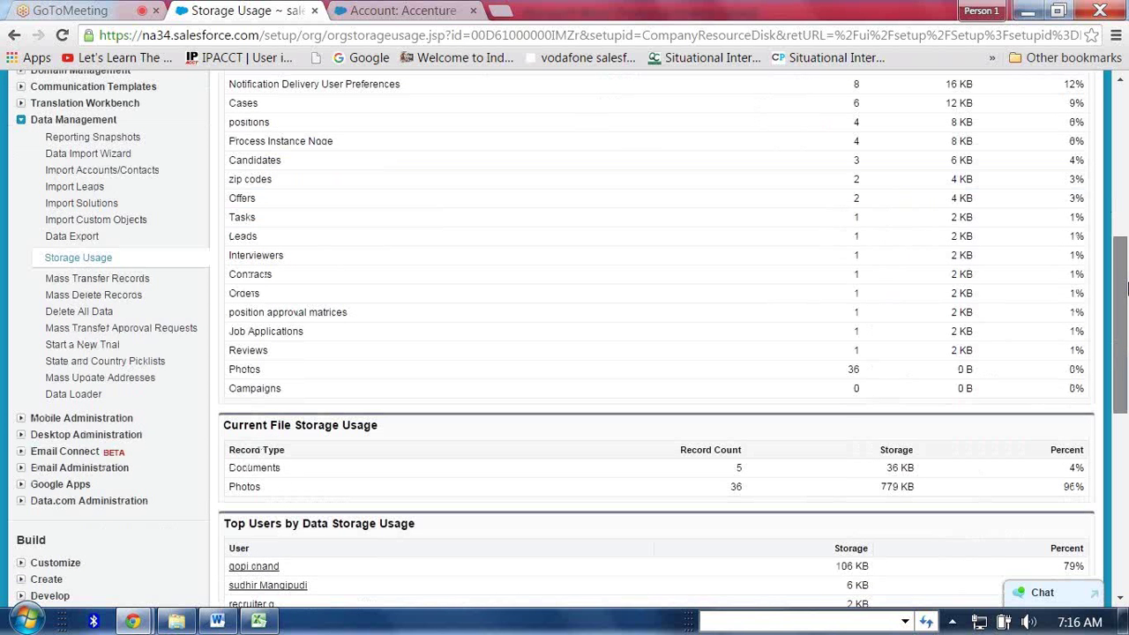
drag(1127, 289, 1126, 348)
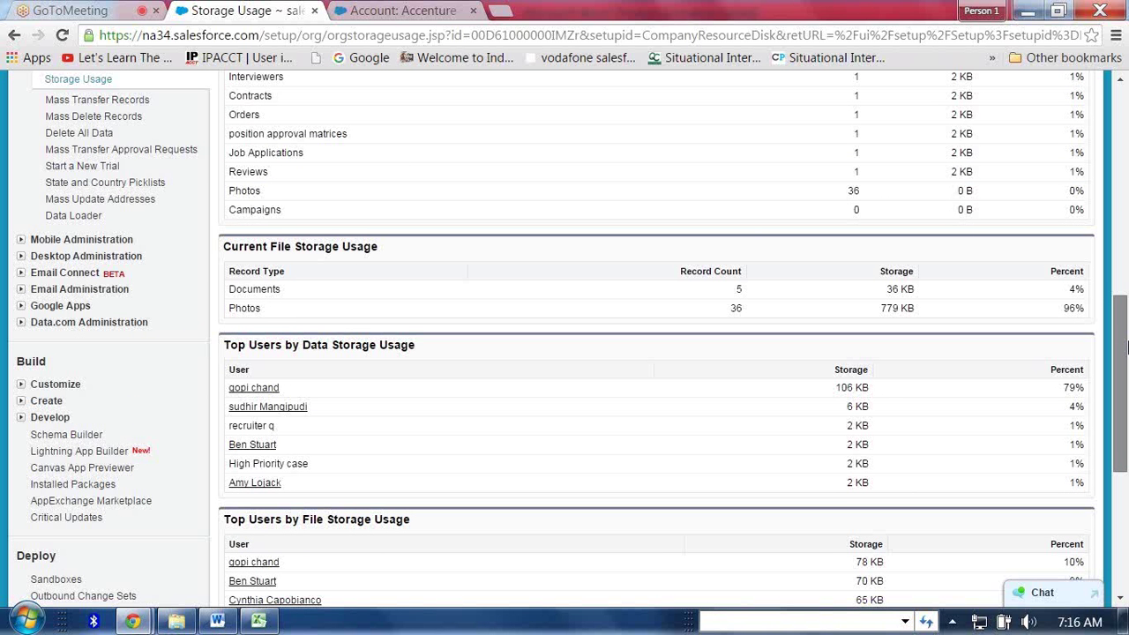
drag(1126, 347, 1122, 230)
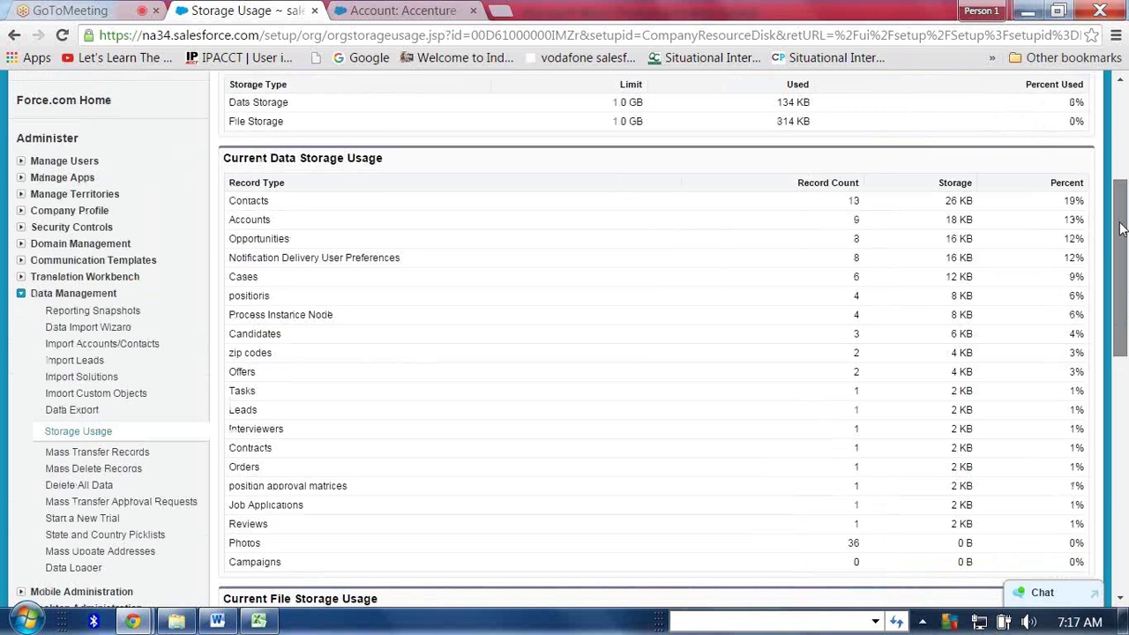
drag(1122, 230, 1122, 156)
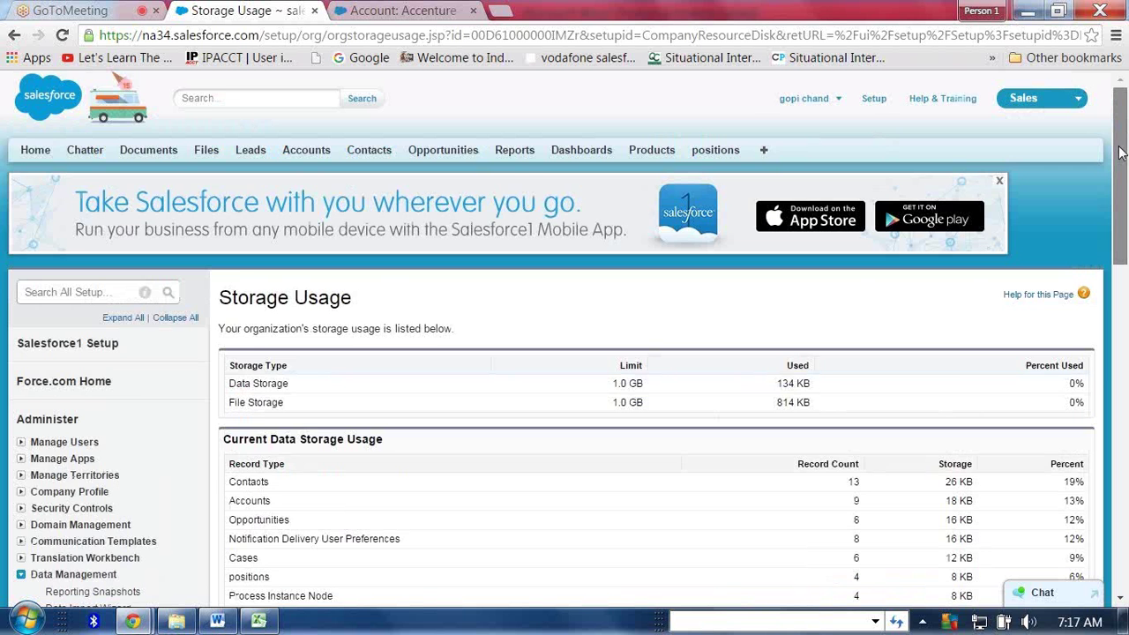
drag(1121, 152, 1126, 253)
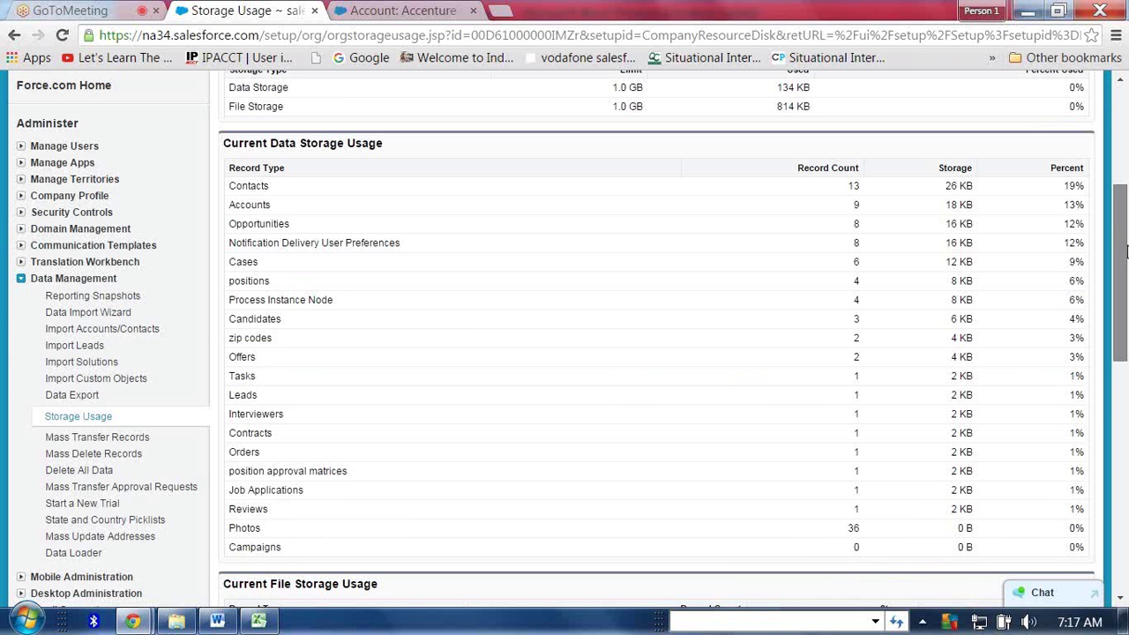
scroll(195, 452, down, 1)
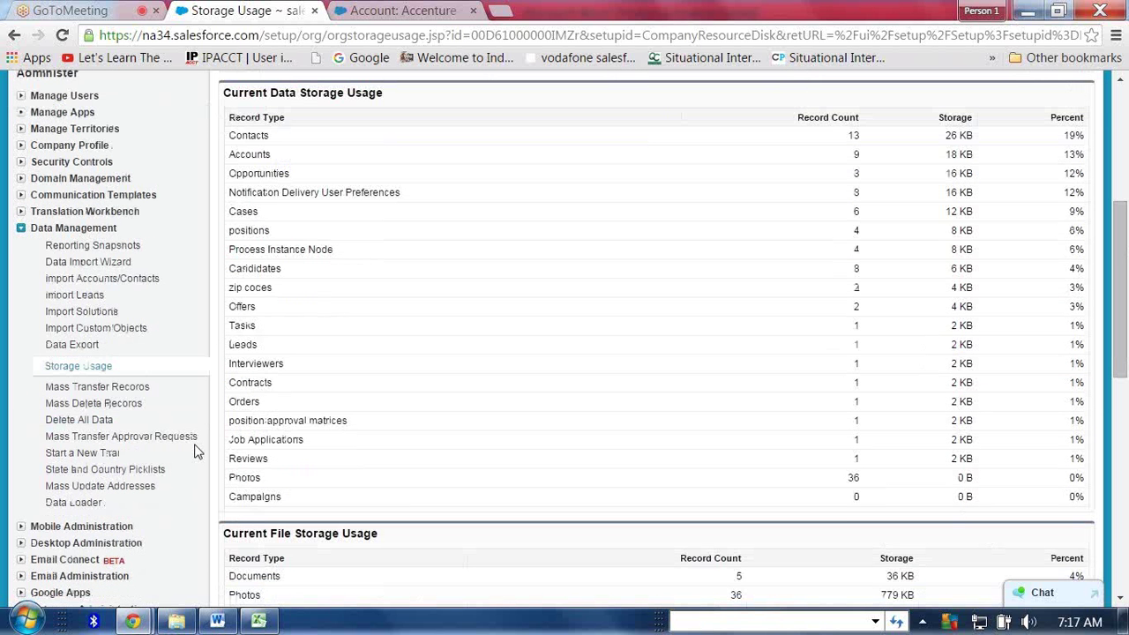
click(71, 503)
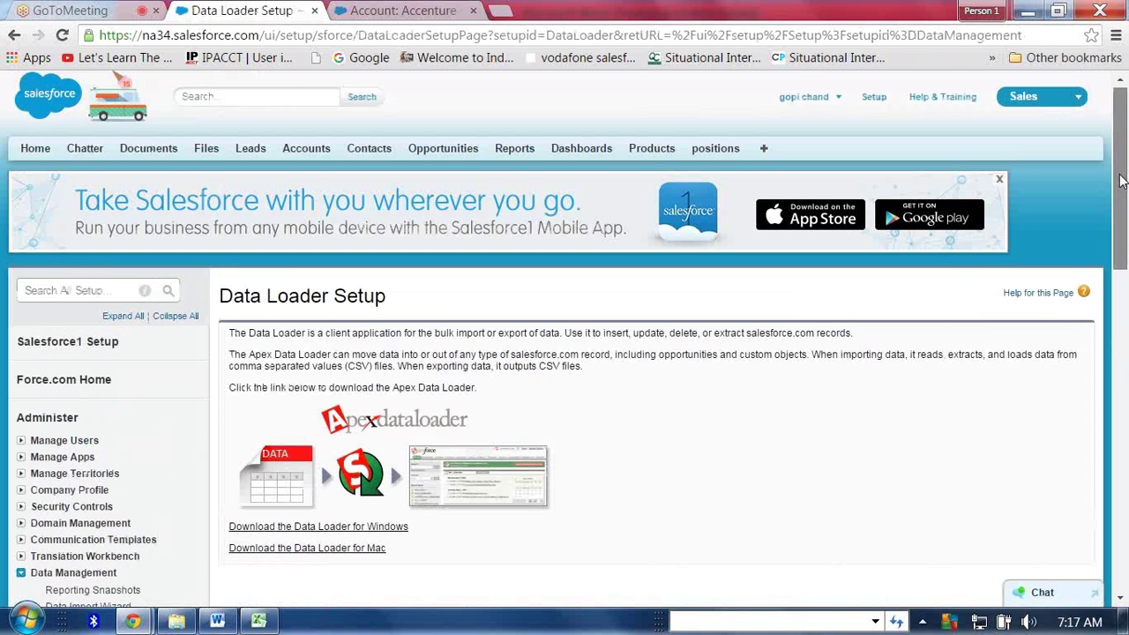
Step: Scroll through the Data Loader Setup download page
drag(1120, 181, 1126, 283)
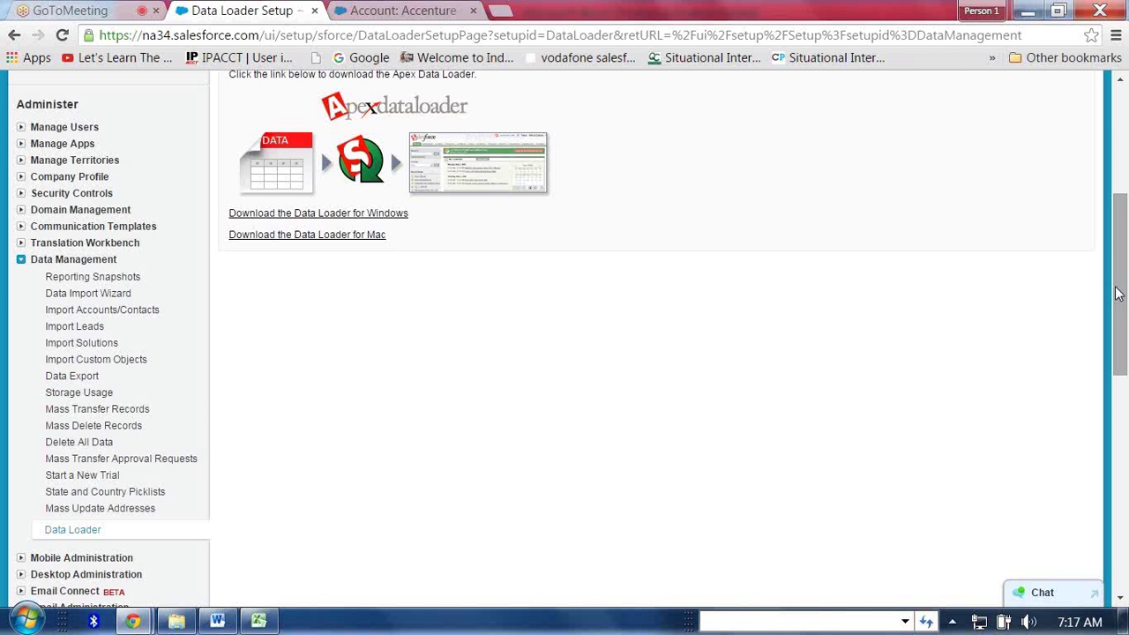
drag(1119, 294, 1125, 192)
Step: Minimize Chrome and the Word notes, then launch Data Loader from its desktop shortcut
click(1027, 14)
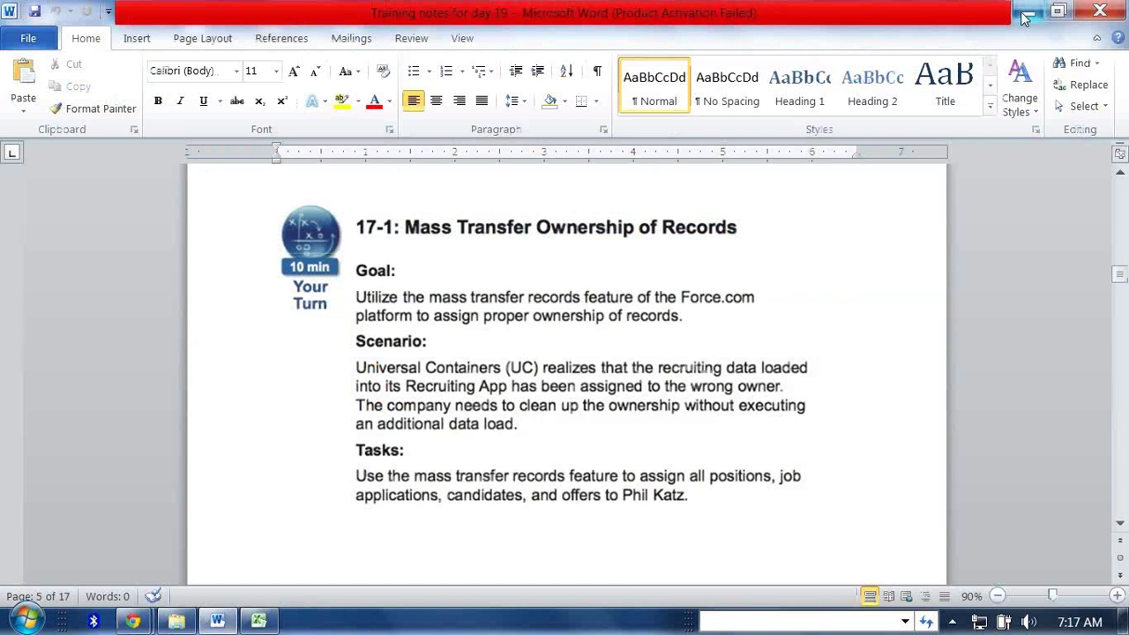
click(1026, 16)
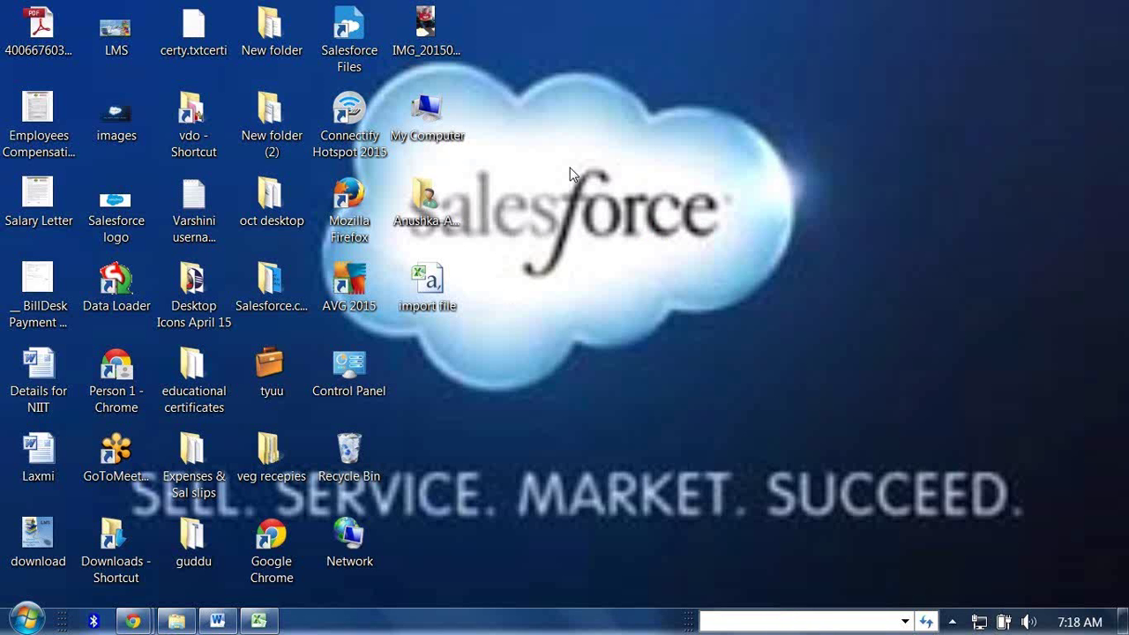
double_click(118, 283)
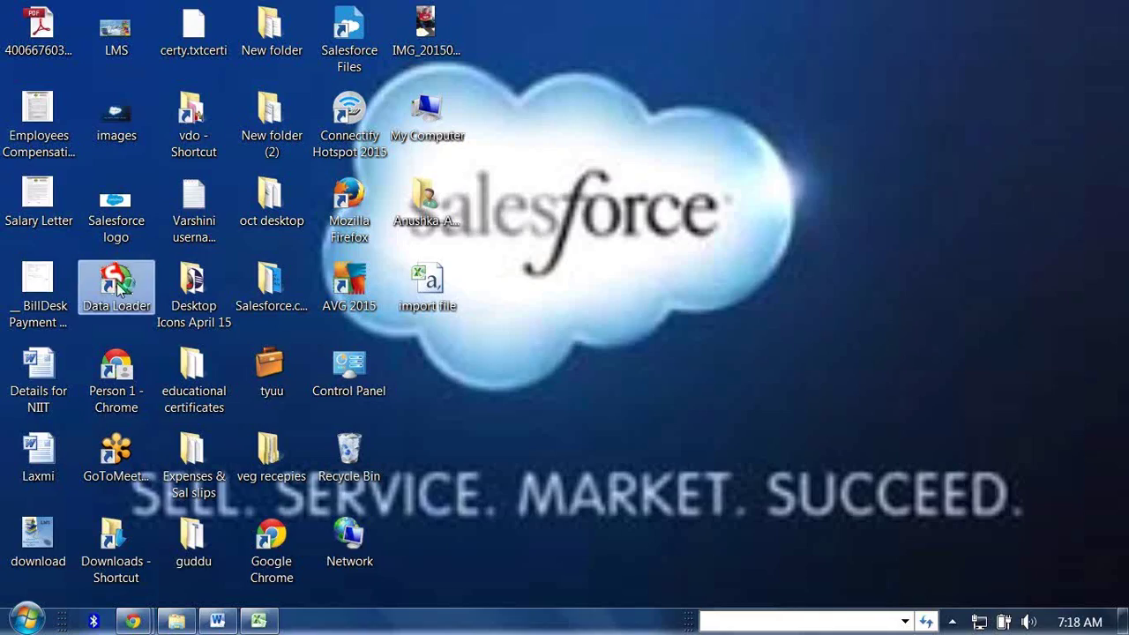
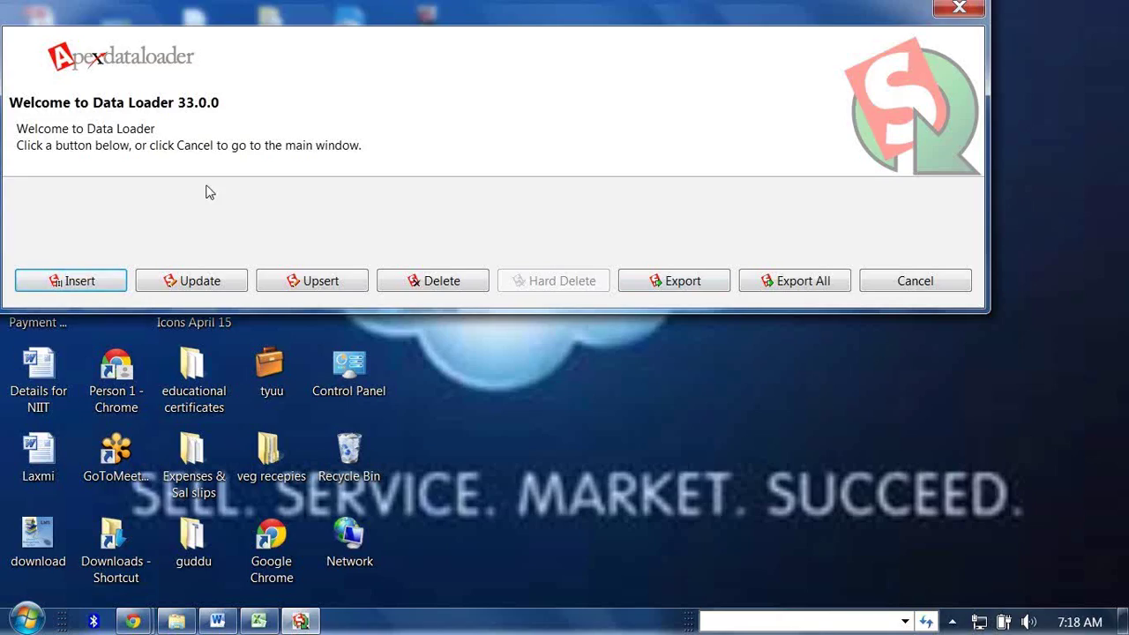
Step: Start a Data Loader insert, select the prefilled login username, and switch to the browser
click(88, 284)
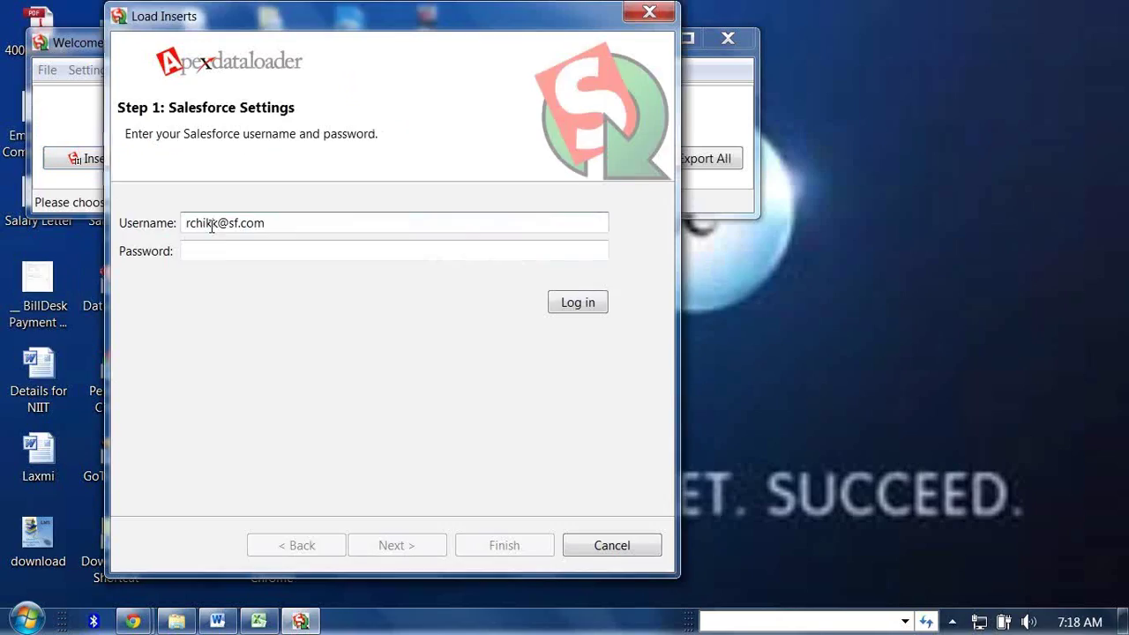
click(226, 250)
drag(265, 223, 153, 557)
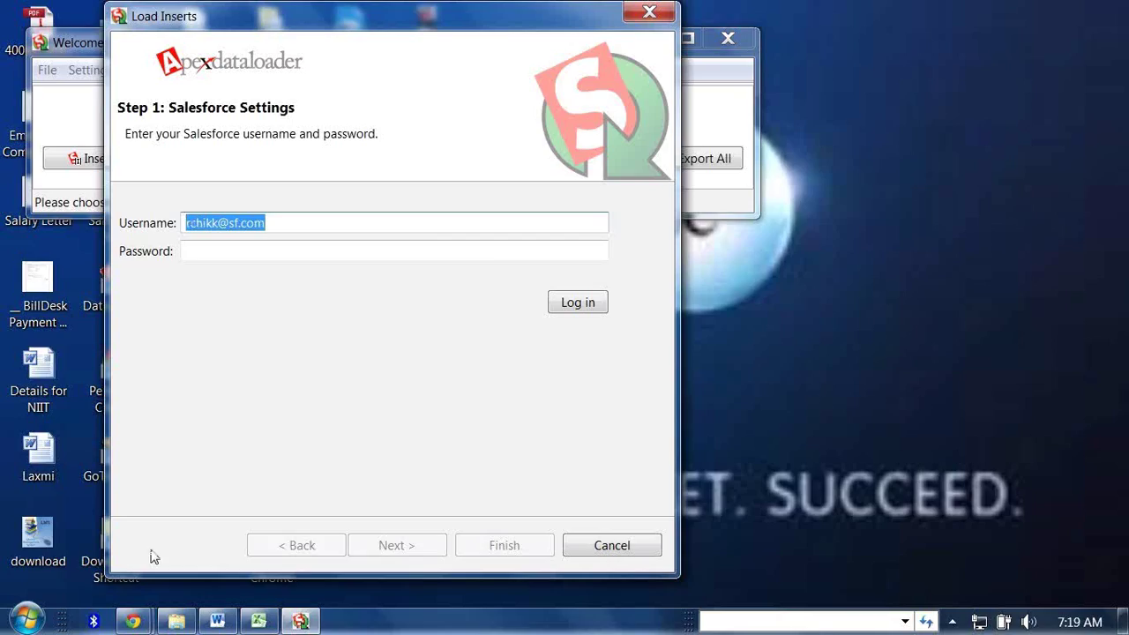
mouse_move(306, 625)
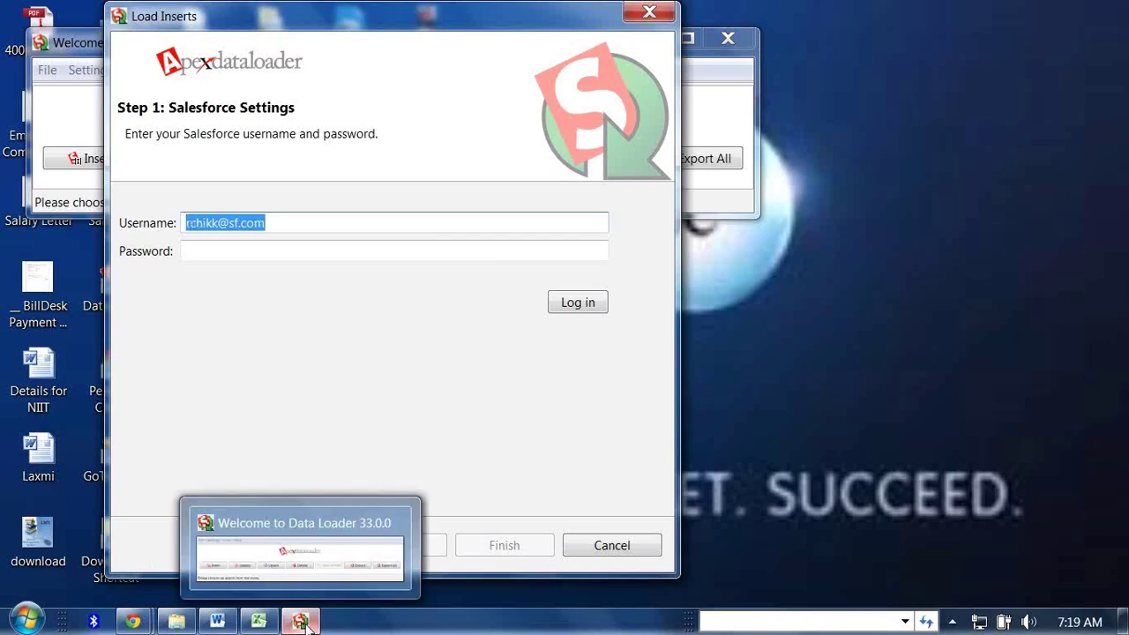
mouse_move(134, 624)
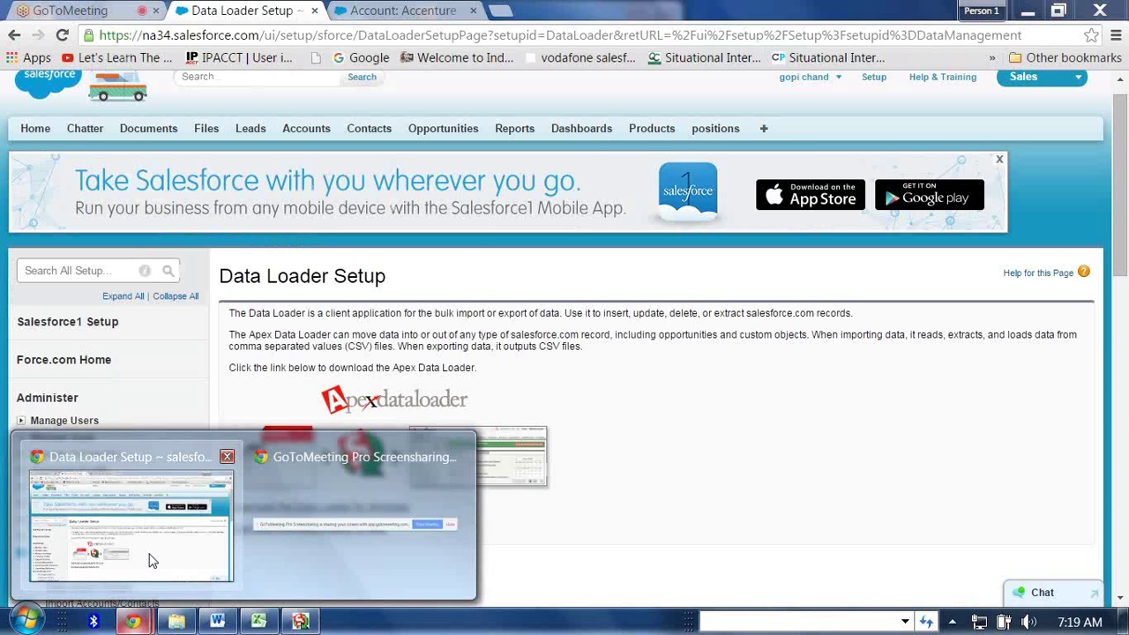
Step: Open My Settings > Personal Information in Salesforce, copy the account username, and return to Data Loader
click(152, 561)
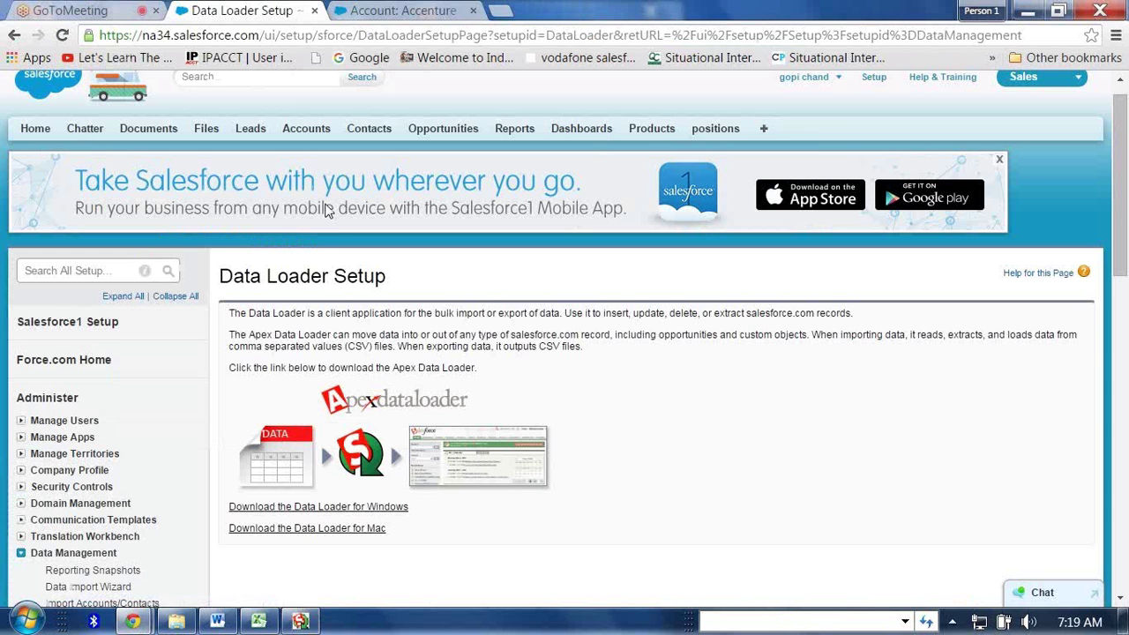
click(833, 81)
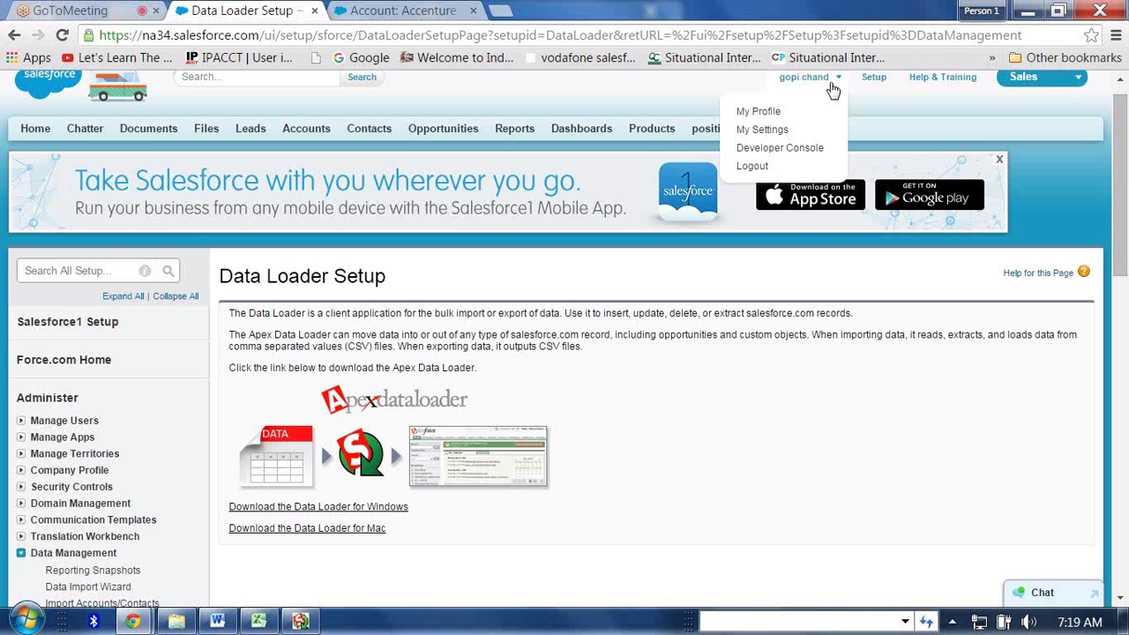
click(761, 130)
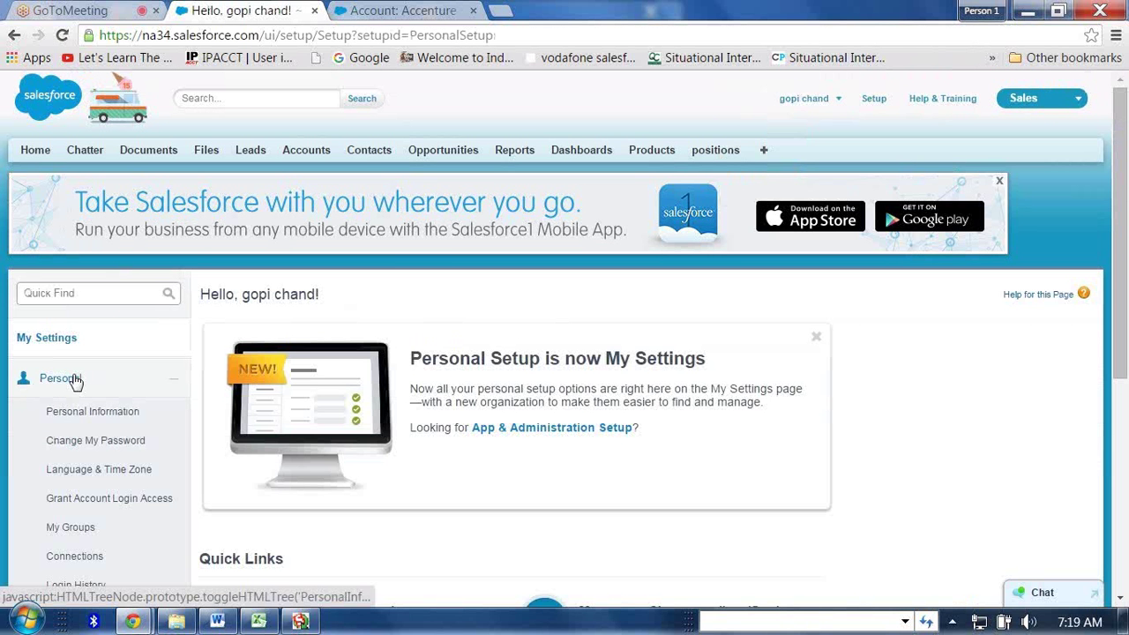
click(85, 413)
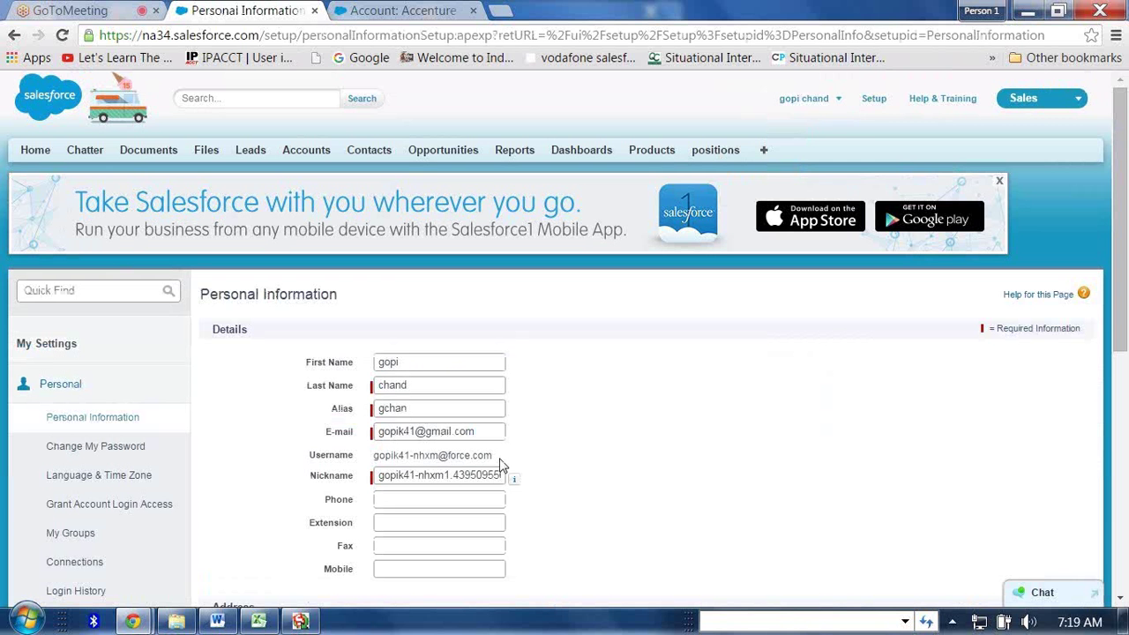
drag(499, 465, 374, 460)
key(ctrl+c)
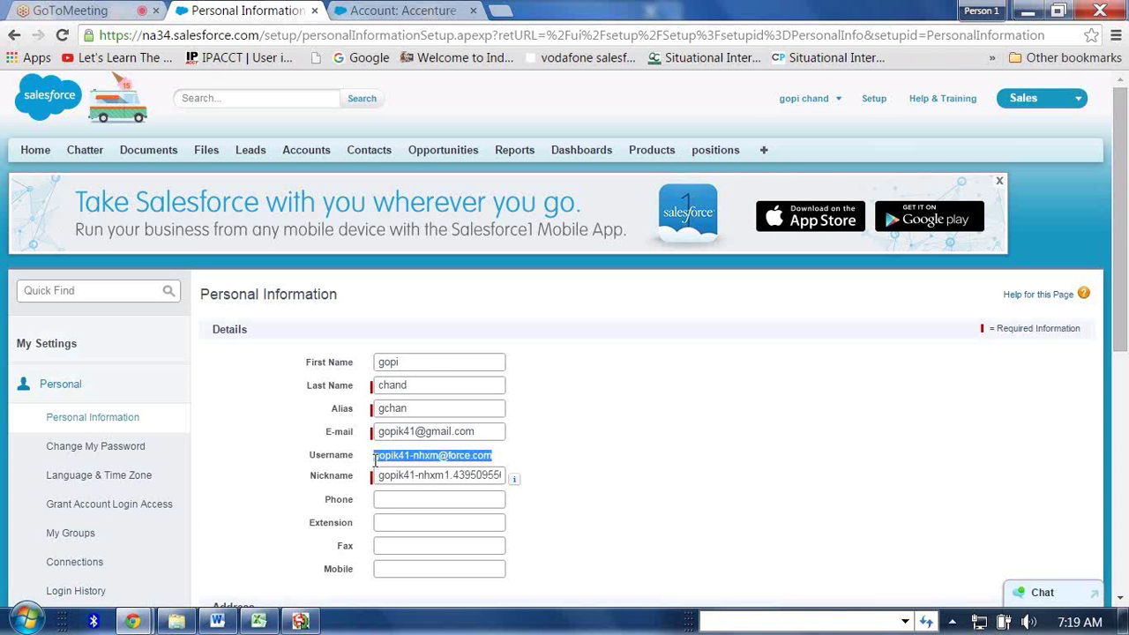
key(alt+Tab)
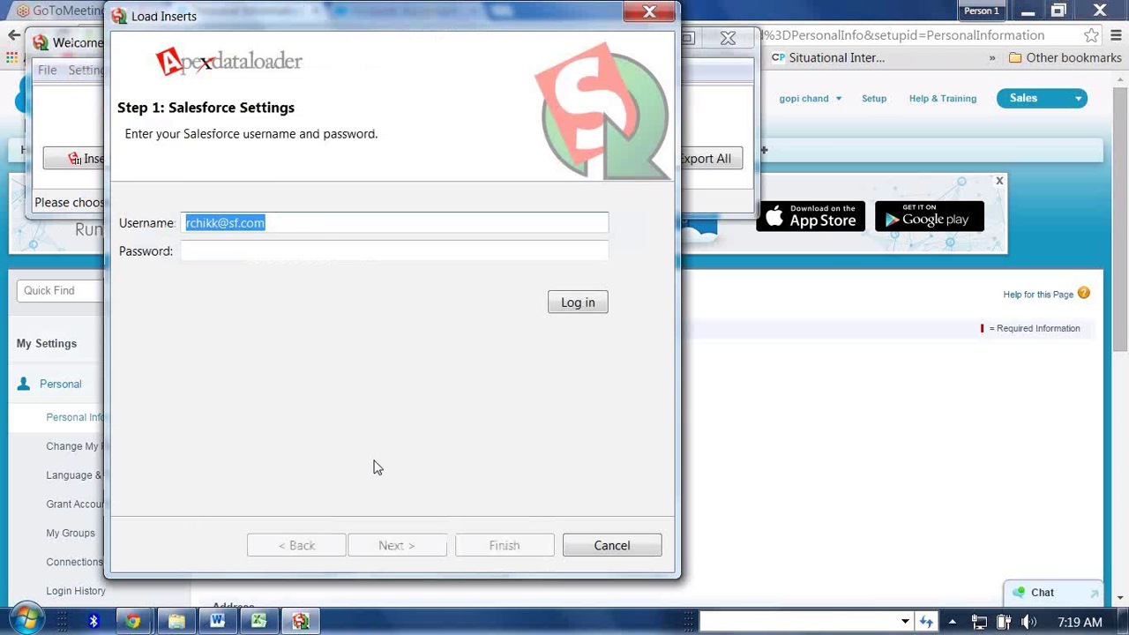
Step: Paste the copied Salesforce username into the Data Loader login, then return to the browser
key(ctrl+v)
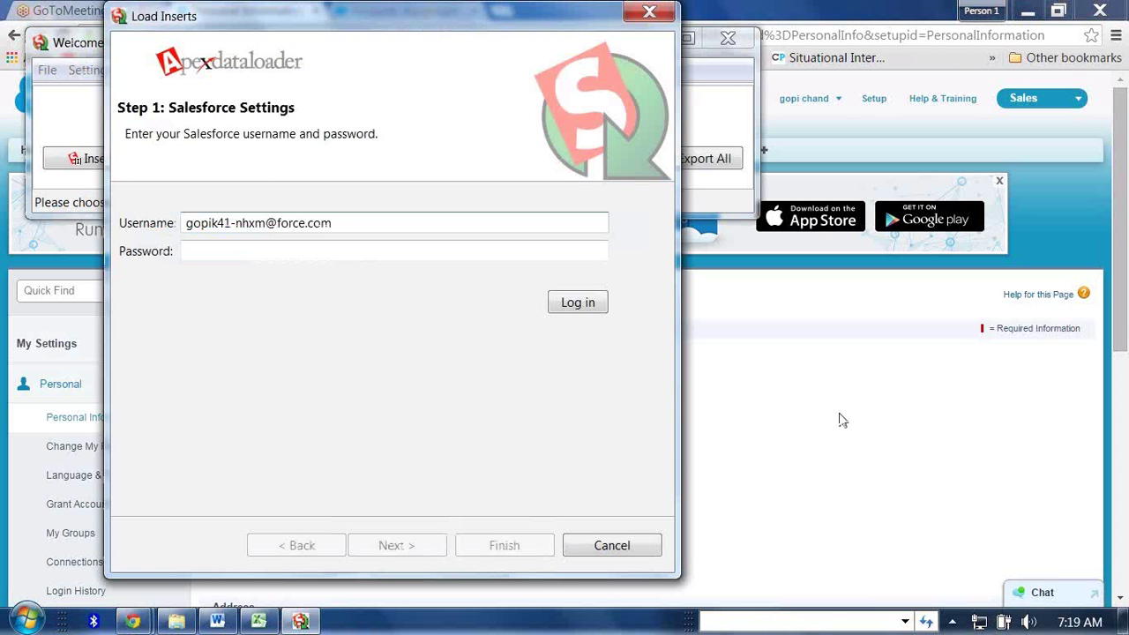
click(327, 249)
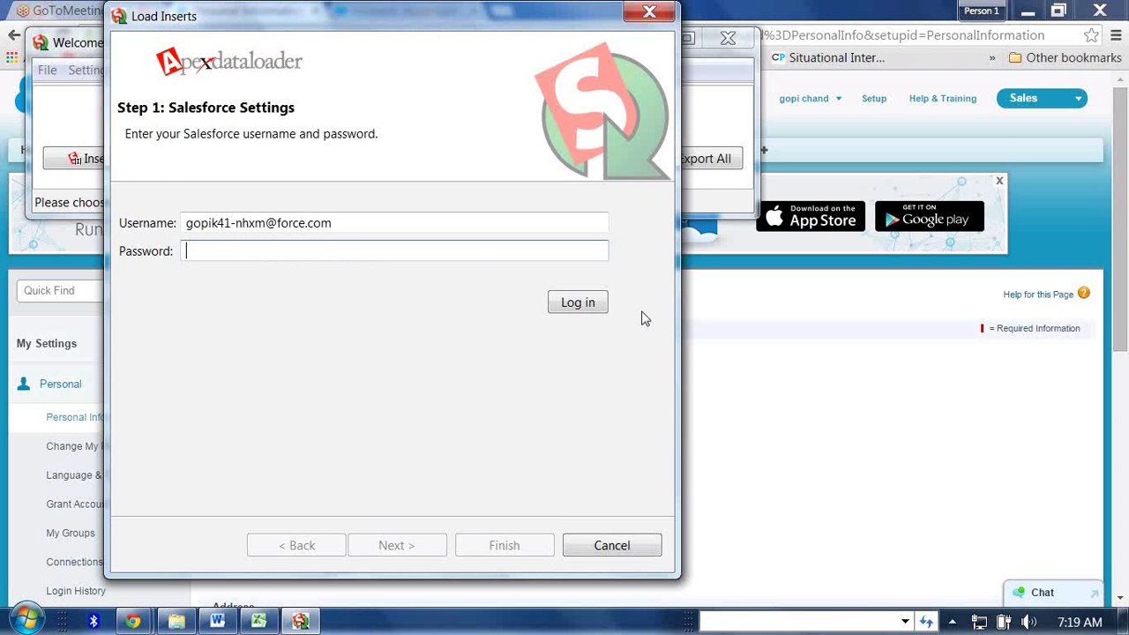
click(776, 437)
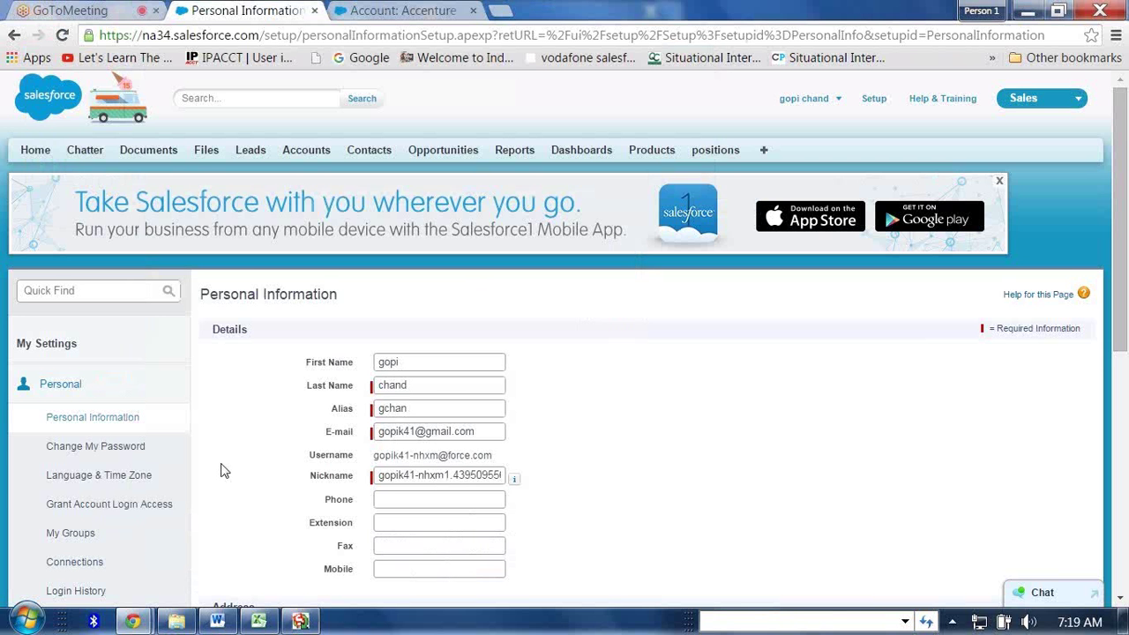
scroll(223, 471, down, 1)
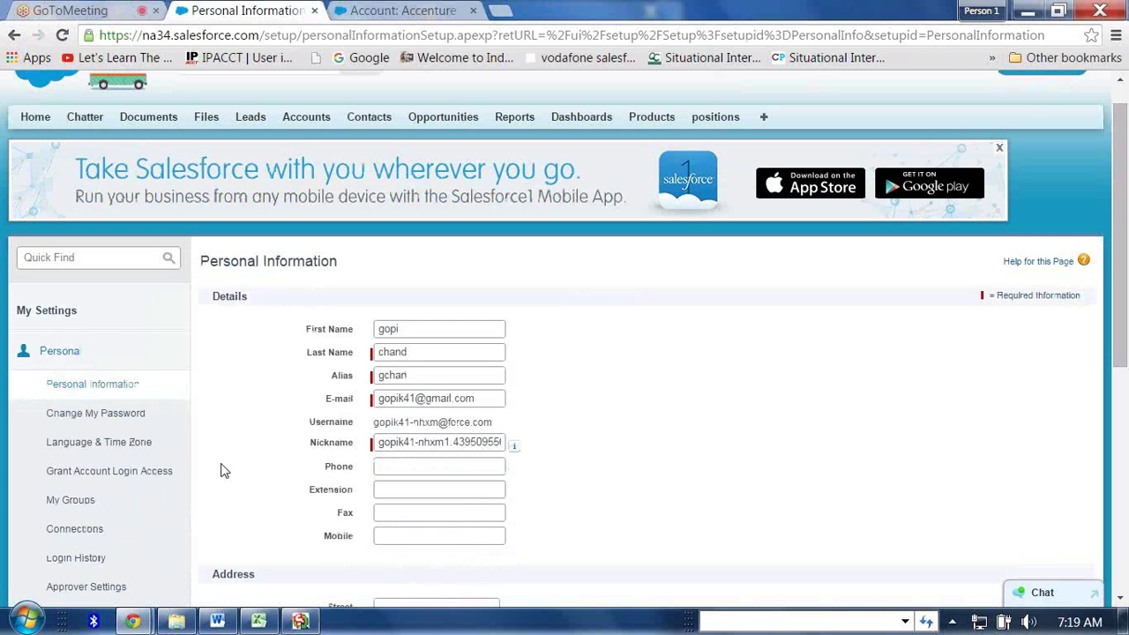
scroll(223, 471, down, 3)
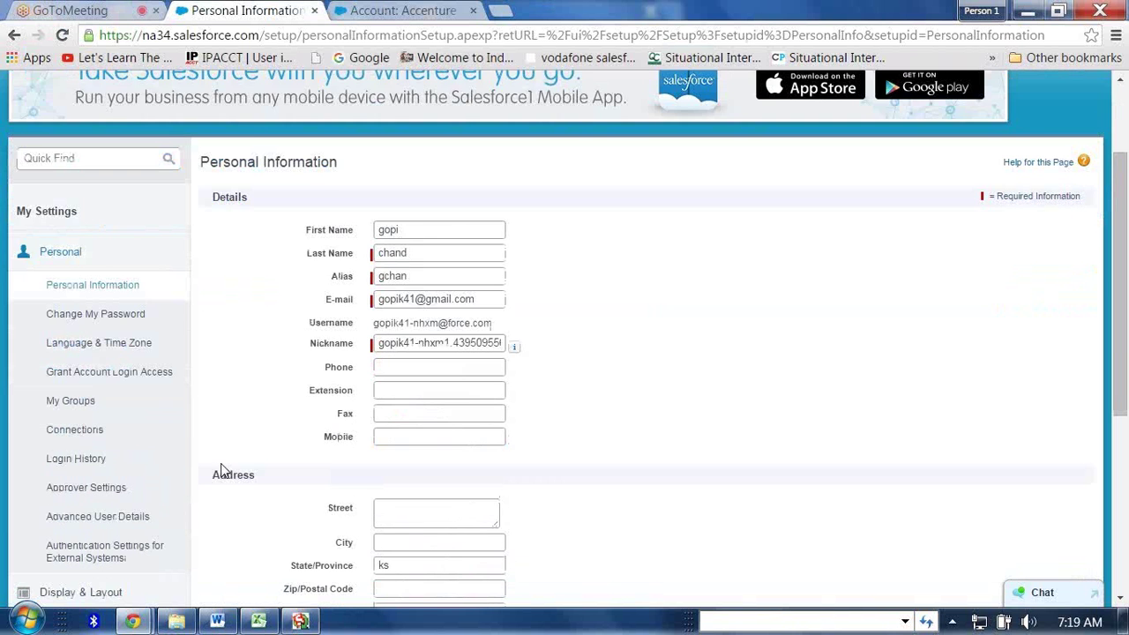
scroll(224, 471, down, 2)
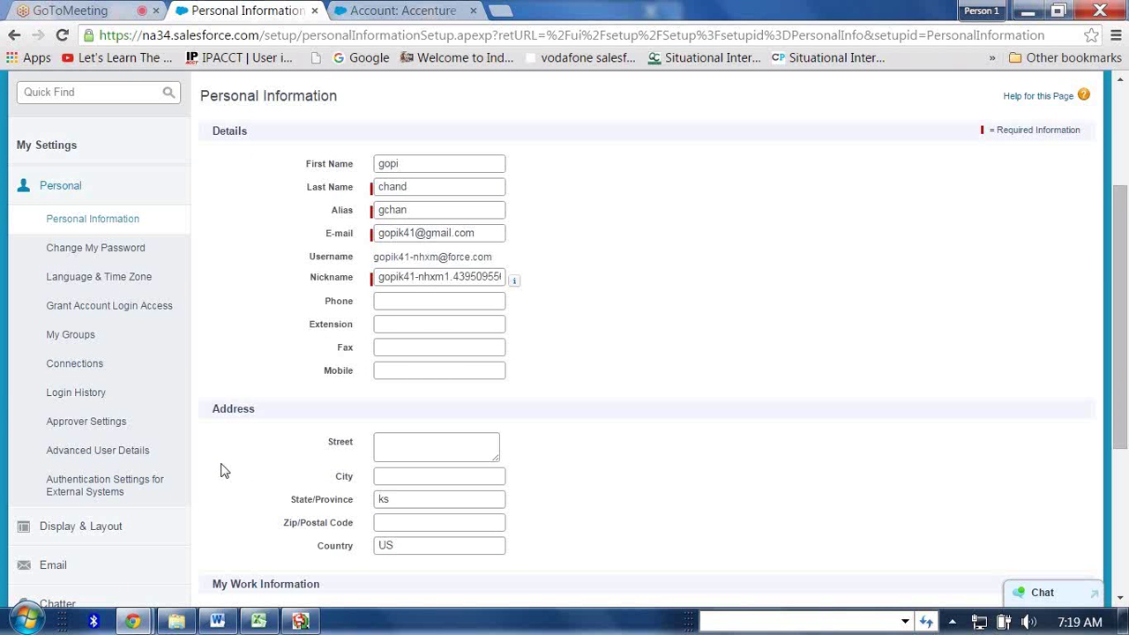
scroll(223, 471, down, 2)
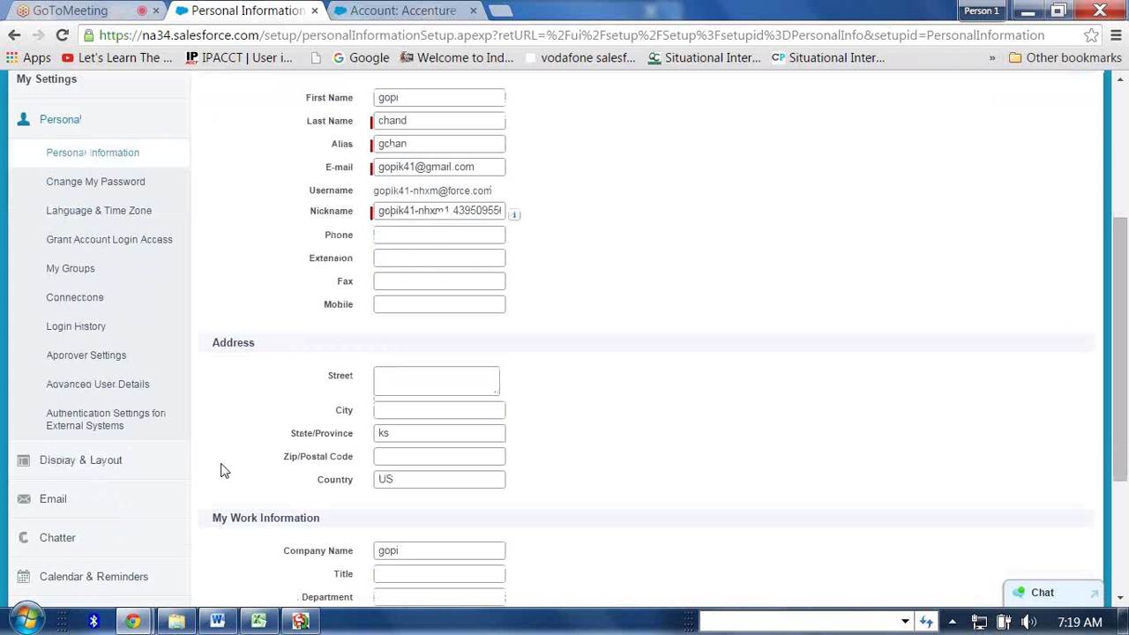
scroll(223, 471, up, 1)
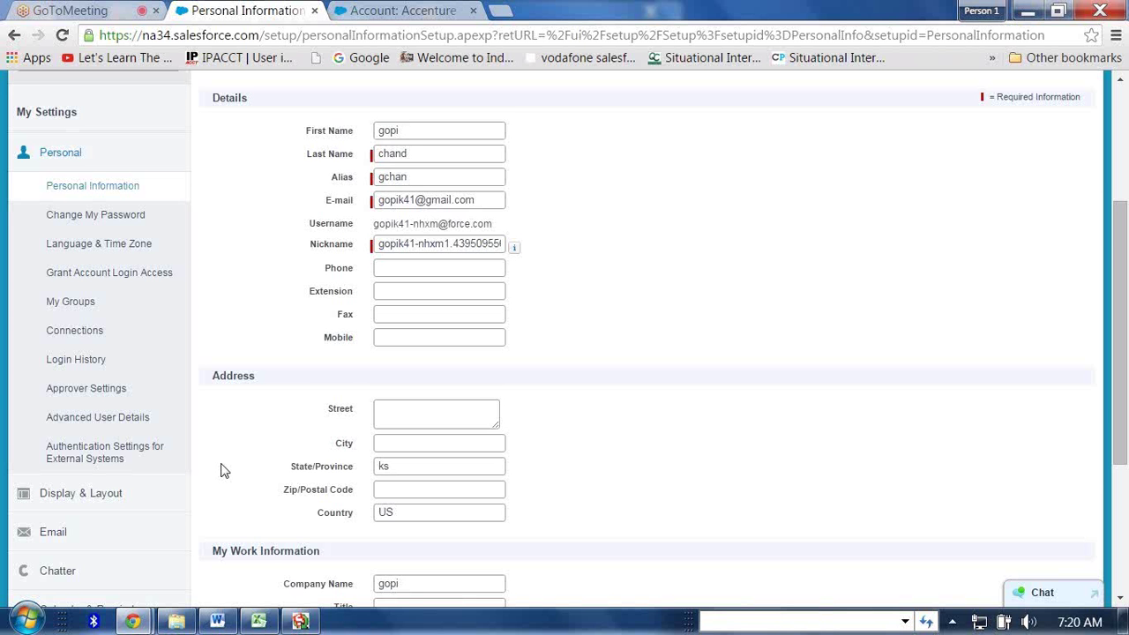
scroll(223, 470, down, 1)
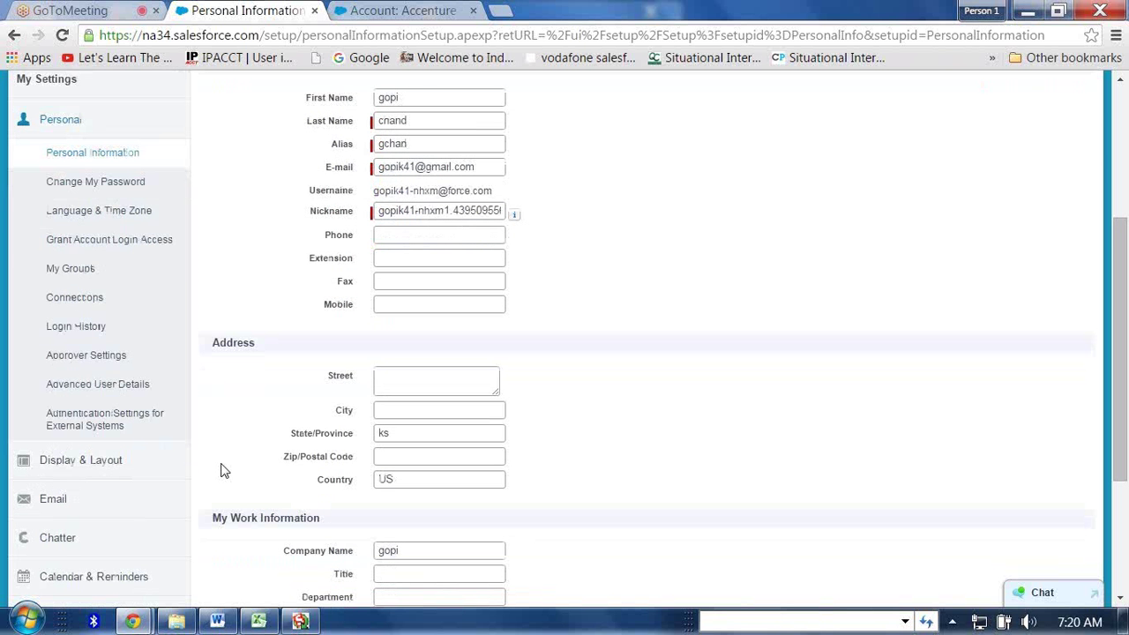
scroll(223, 471, down, 3)
scroll(223, 470, up, 2)
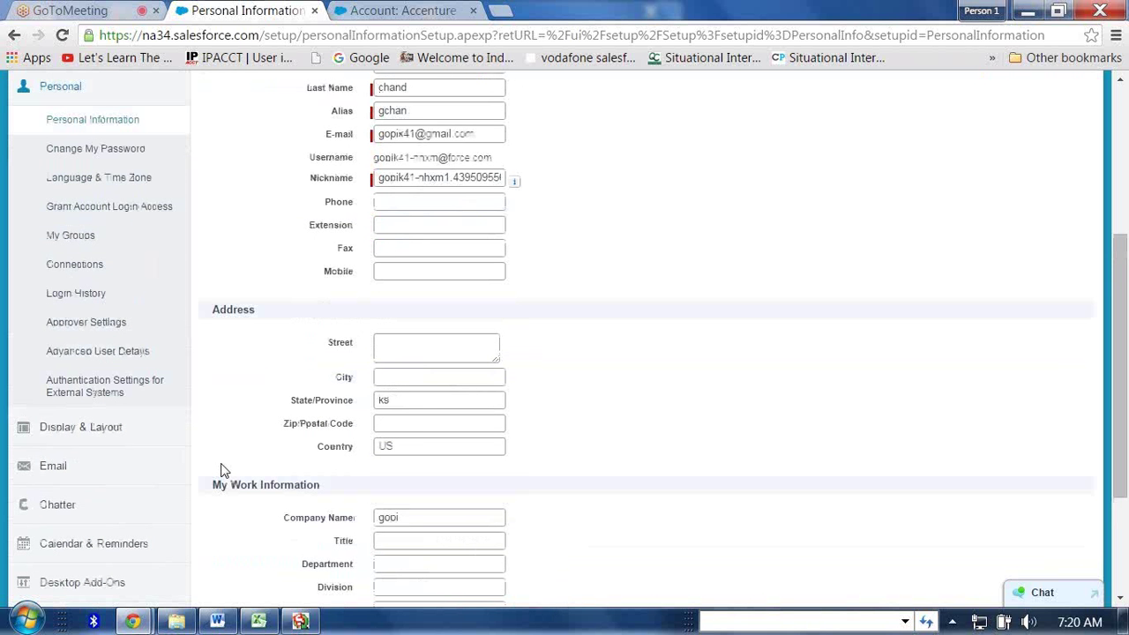
scroll(223, 470, up, 6)
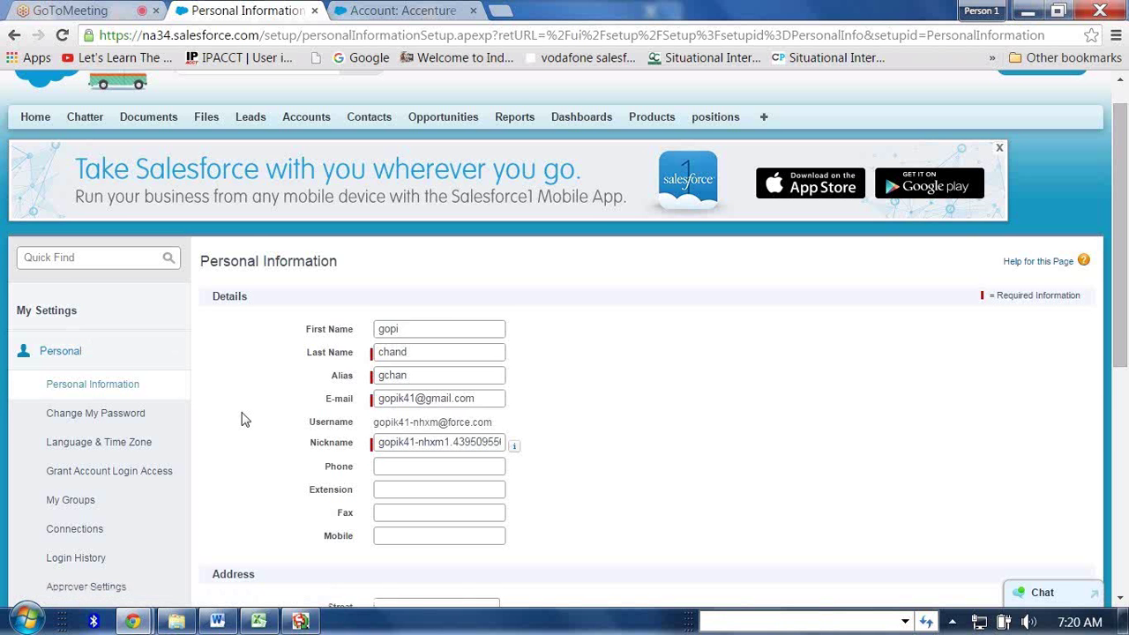
scroll(245, 419, down, 1)
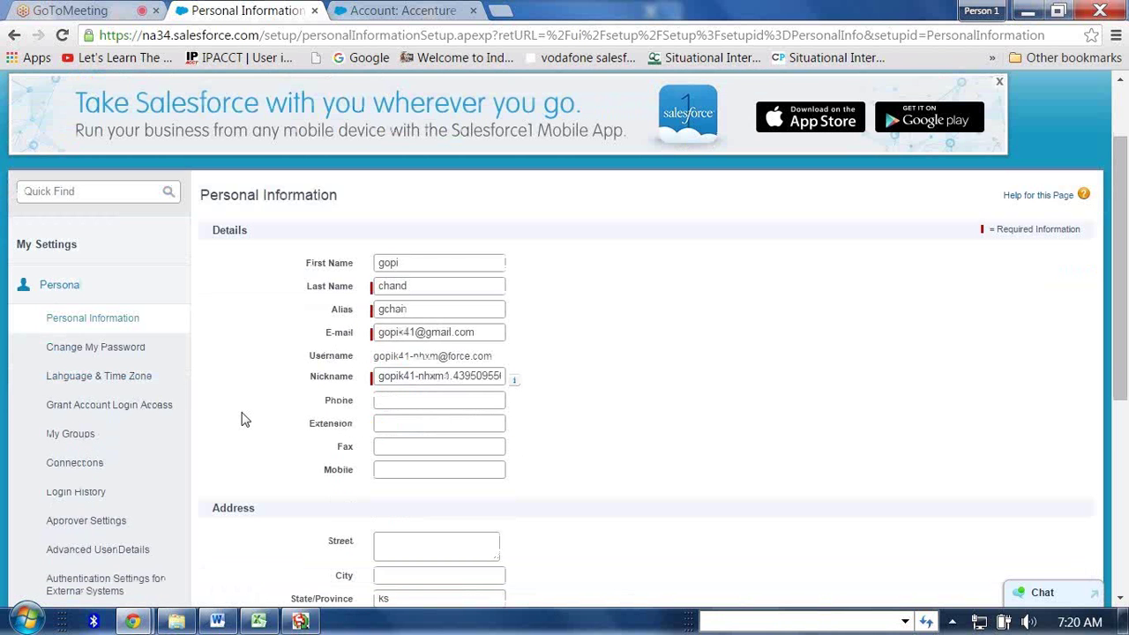
scroll(245, 420, down, 1)
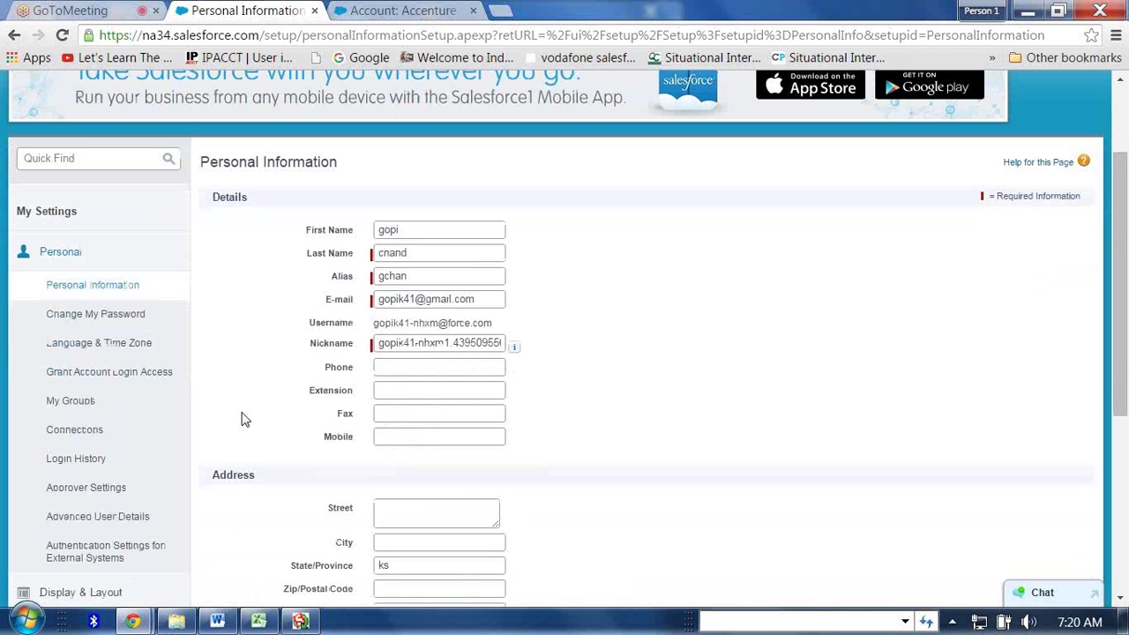
scroll(245, 420, down, 1)
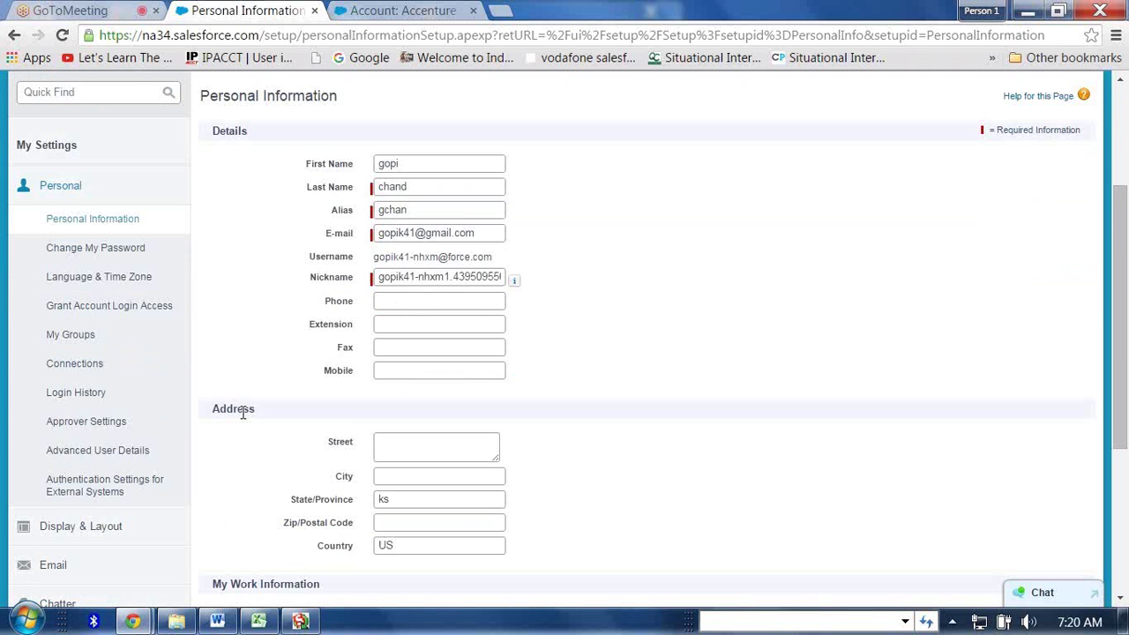
scroll(243, 412, down, 4)
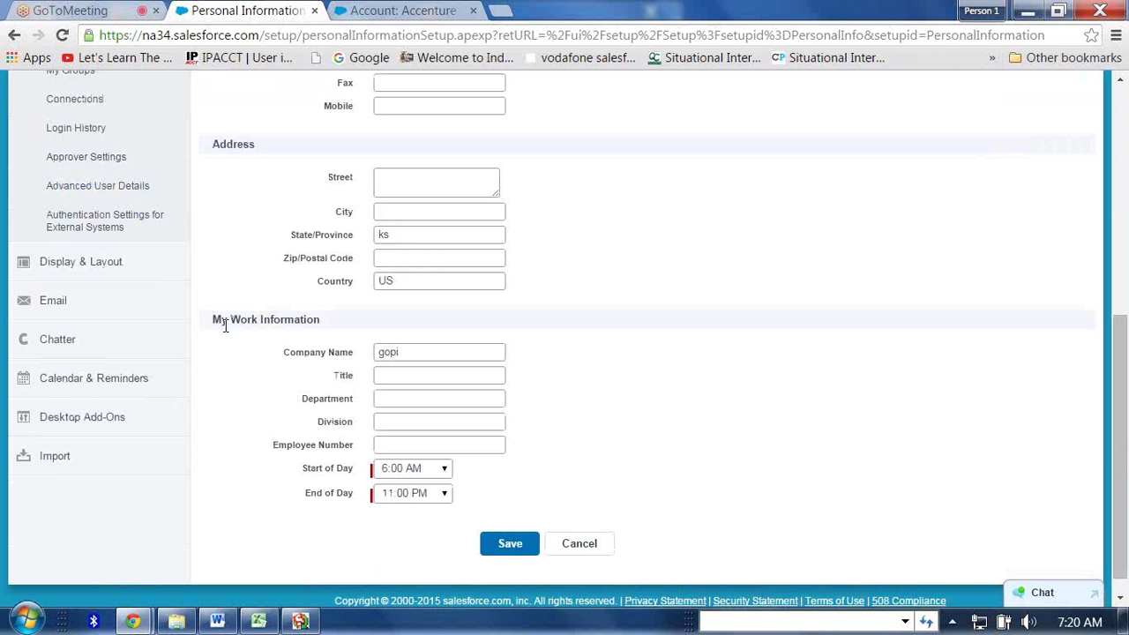
scroll(225, 325, down, 1)
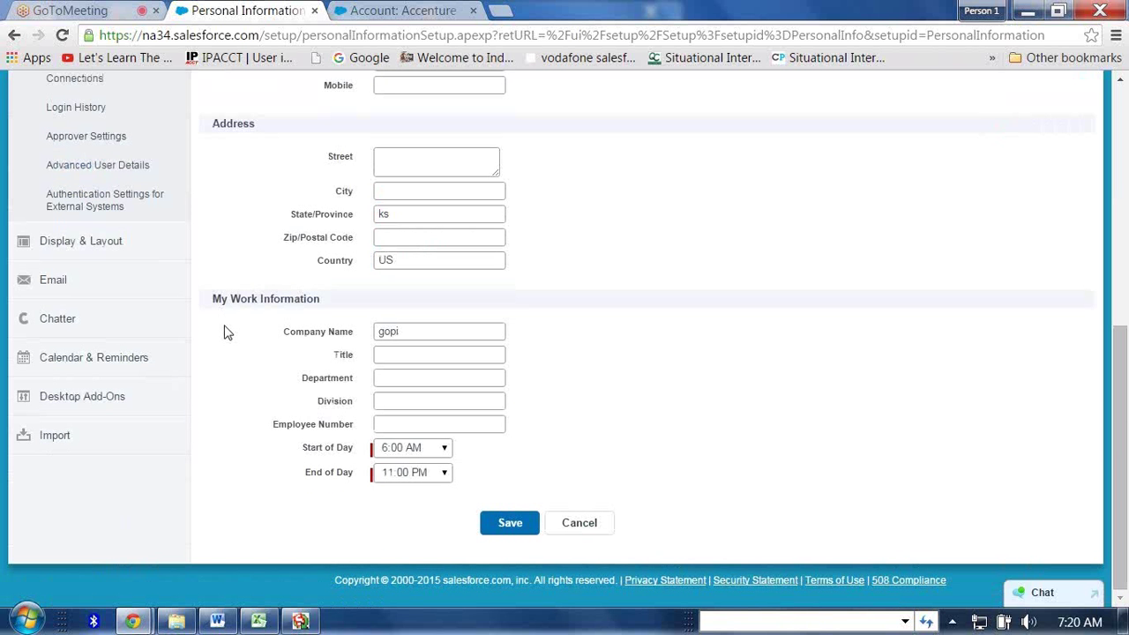
scroll(224, 332, up, 1)
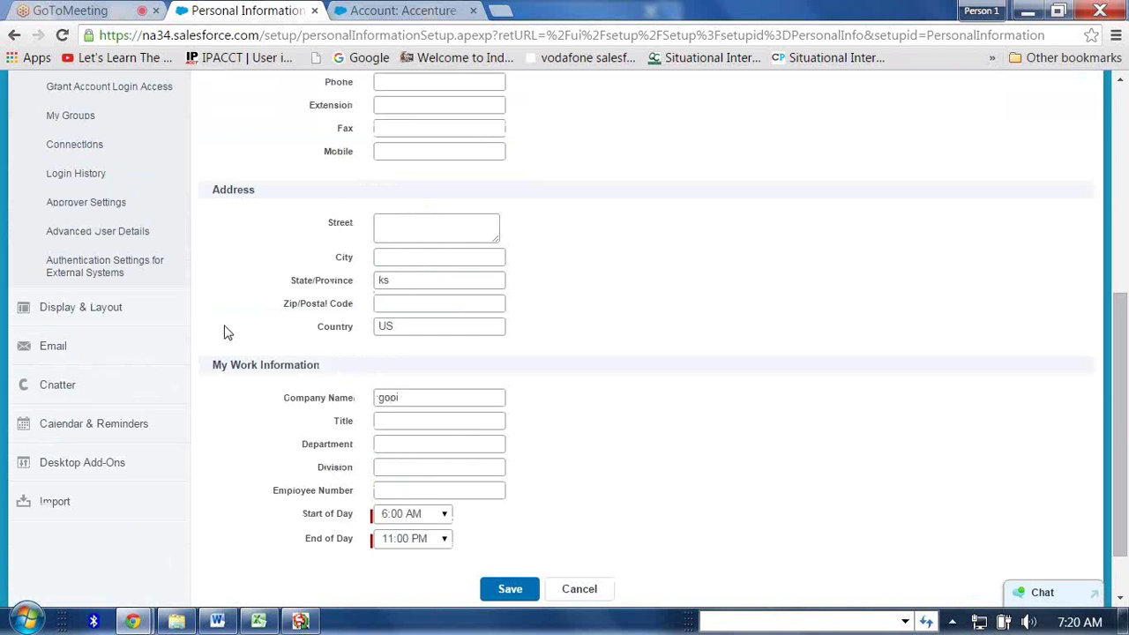
scroll(225, 331, up, 1)
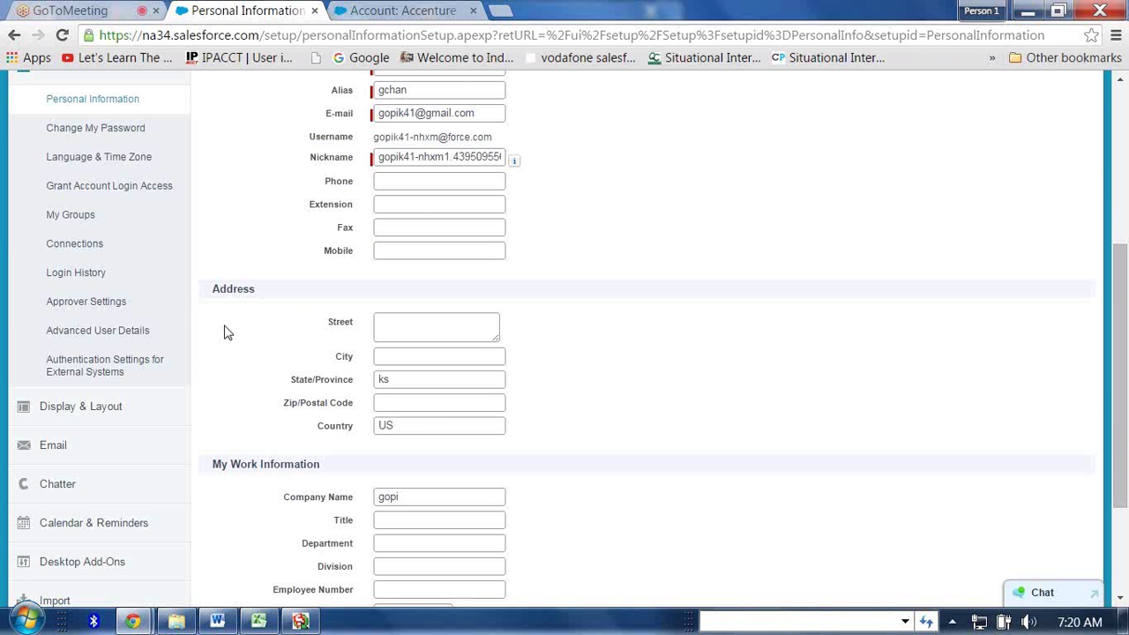
scroll(225, 332, up, 3)
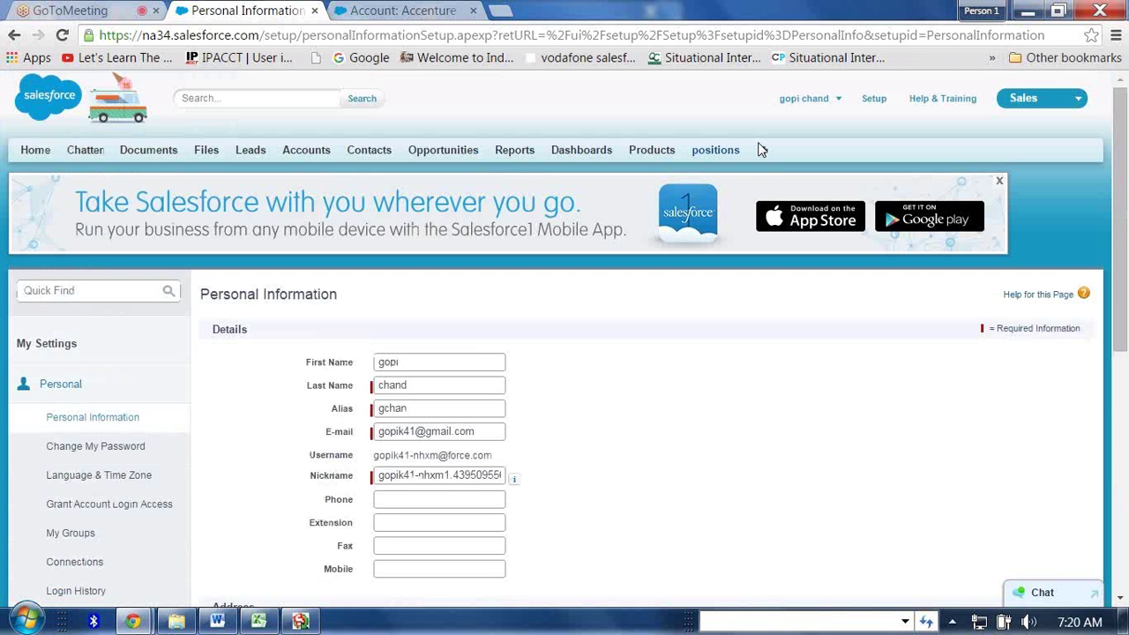
Step: Toggle the Personal settings group, scroll Personal Information, and open the user-name dropdown menu
click(179, 389)
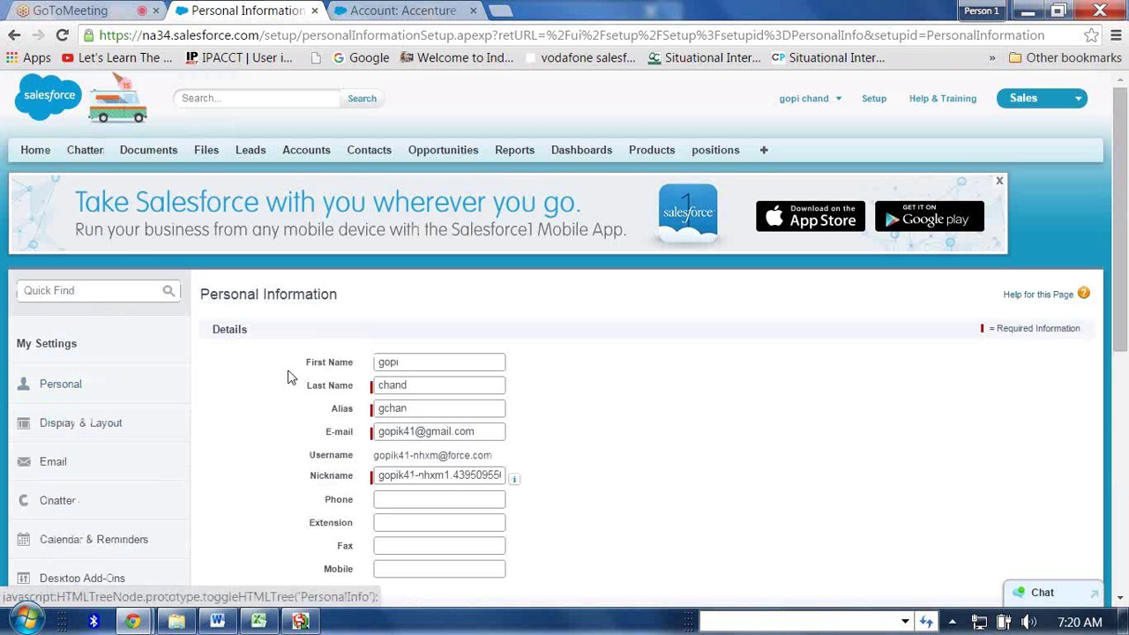
click(179, 392)
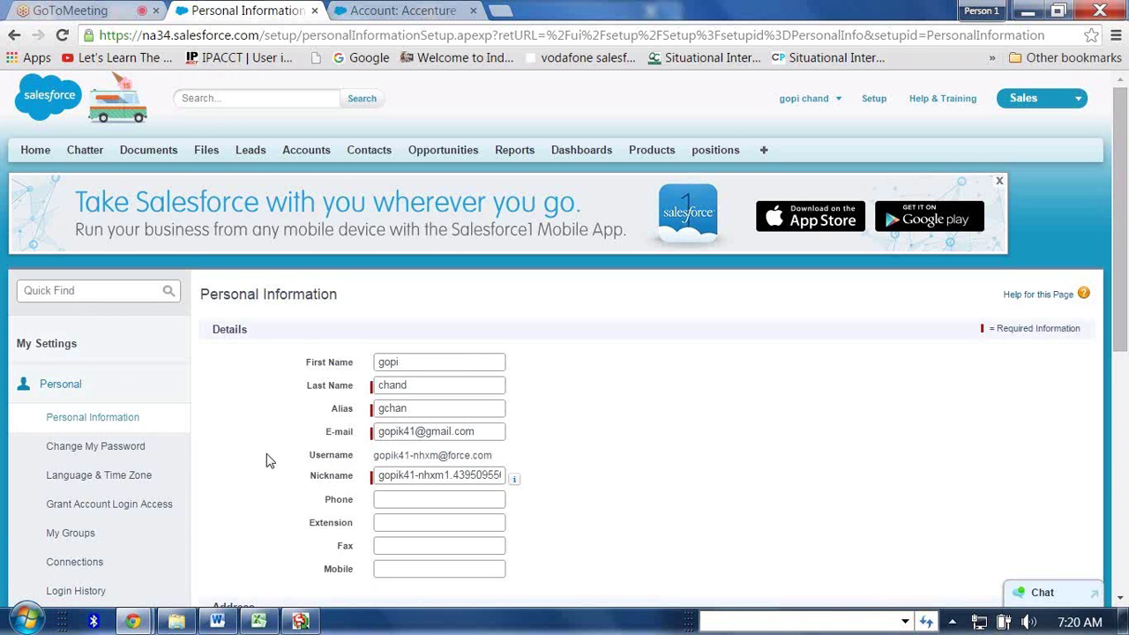
scroll(269, 462, down, 1)
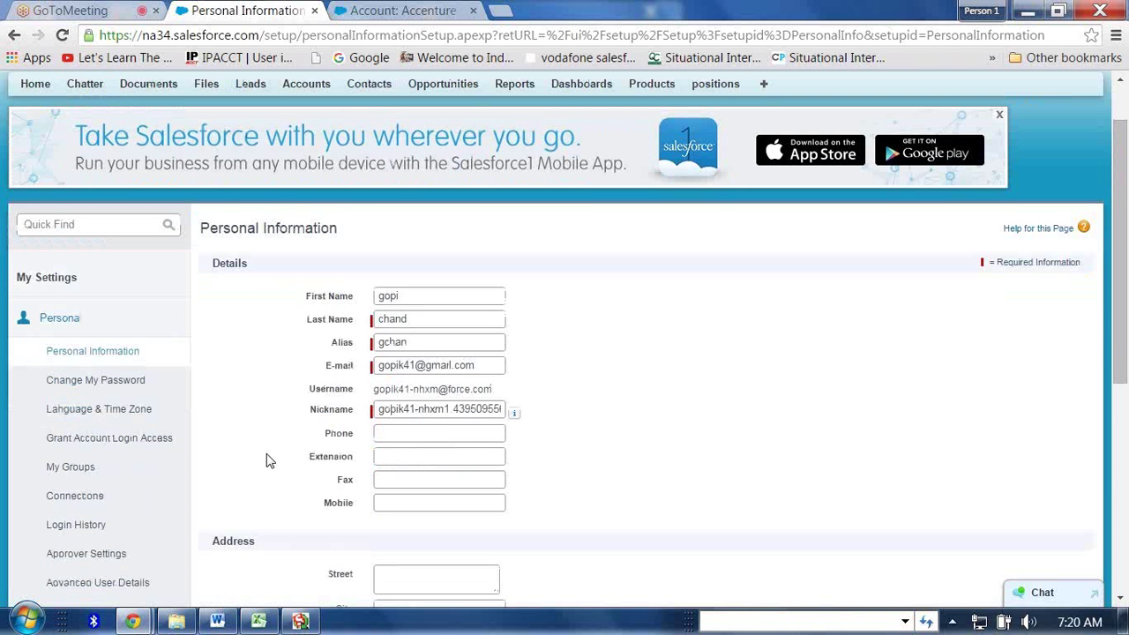
scroll(269, 462, down, 1)
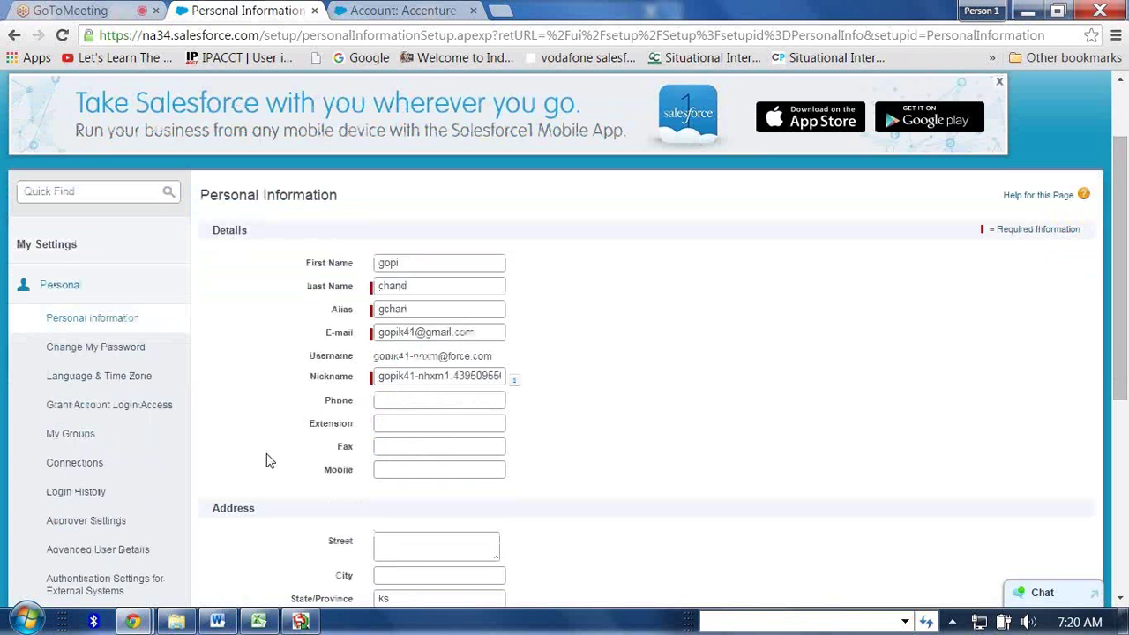
scroll(269, 461, up, 1)
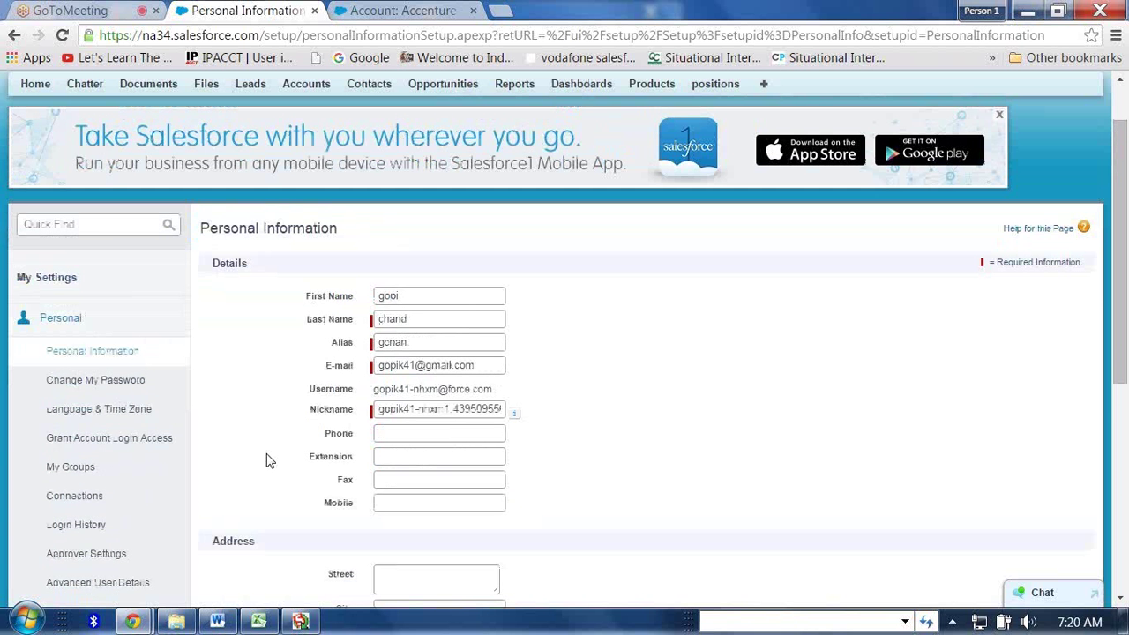
scroll(269, 462, up, 2)
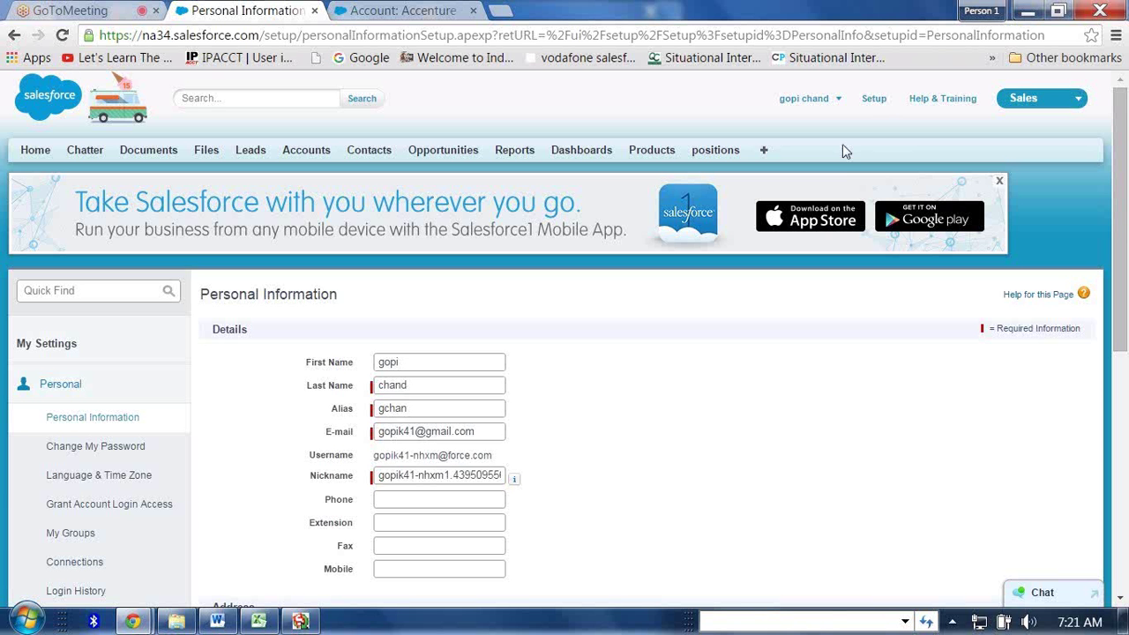
click(839, 102)
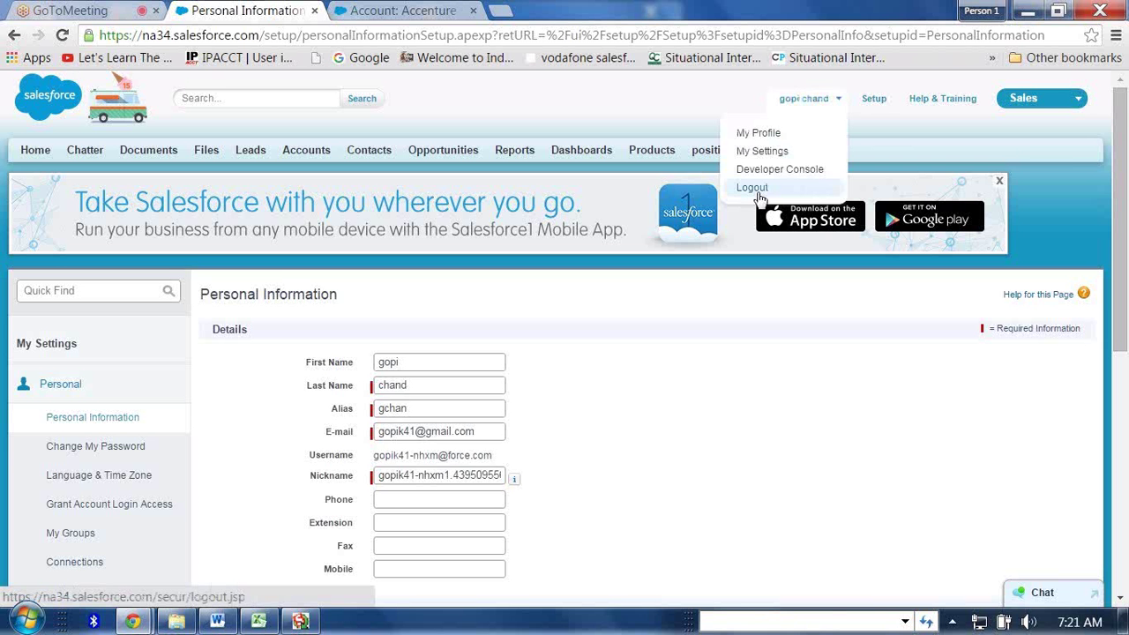
Step: Log out of Salesforce and copy the other account's e-mail address from the meeting chat
click(754, 188)
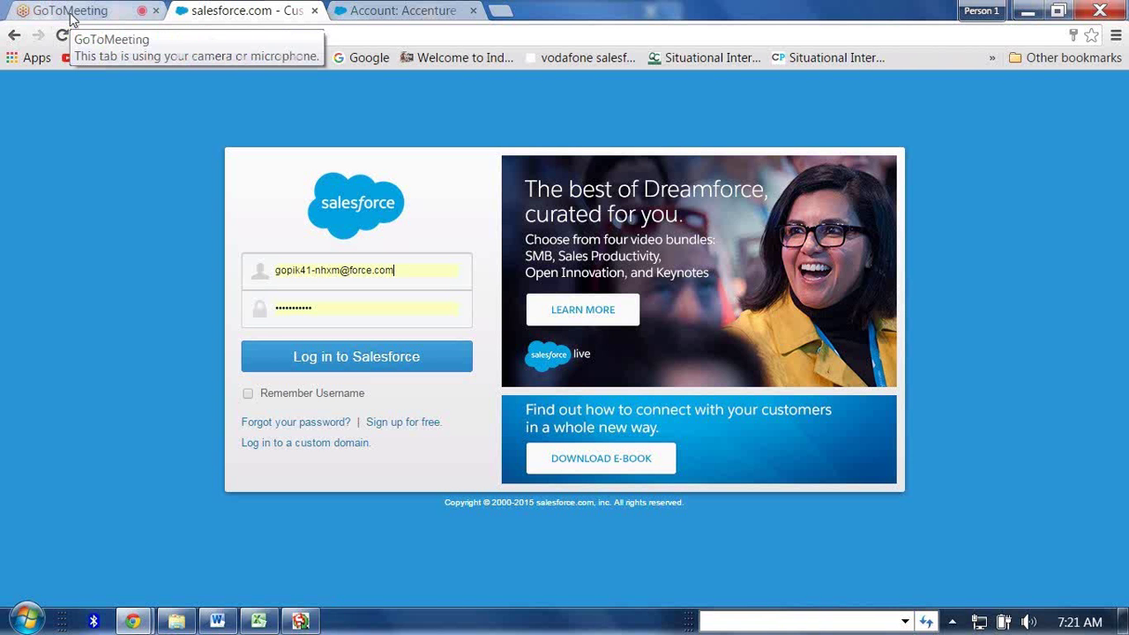
click(72, 20)
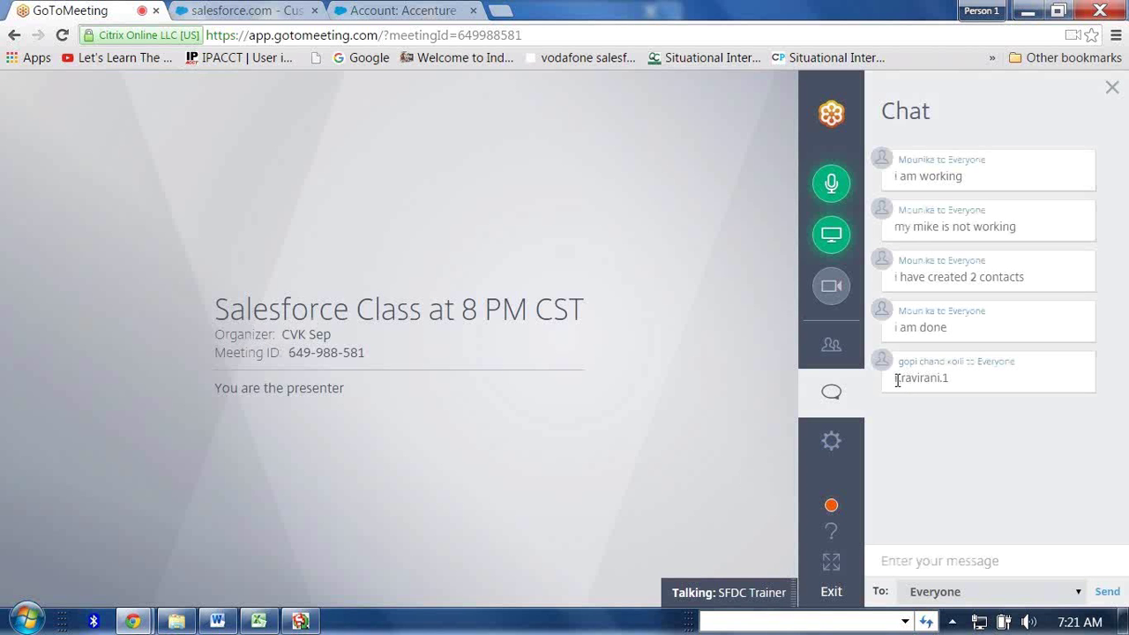
drag(896, 379, 971, 379)
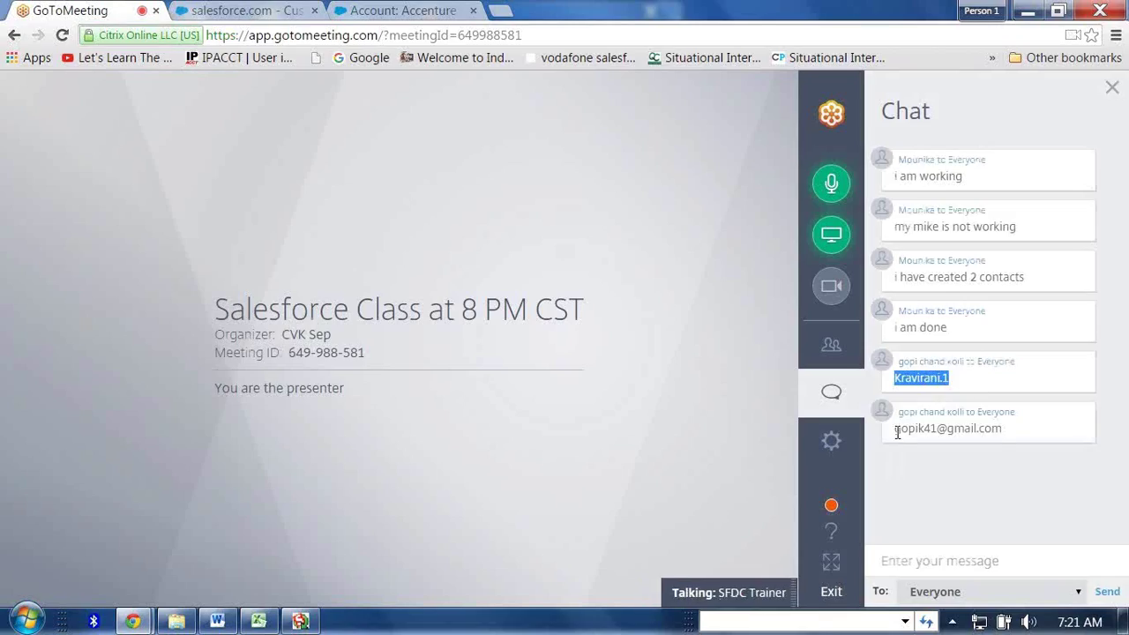
drag(897, 433, 1003, 432)
key(ctrl+c)
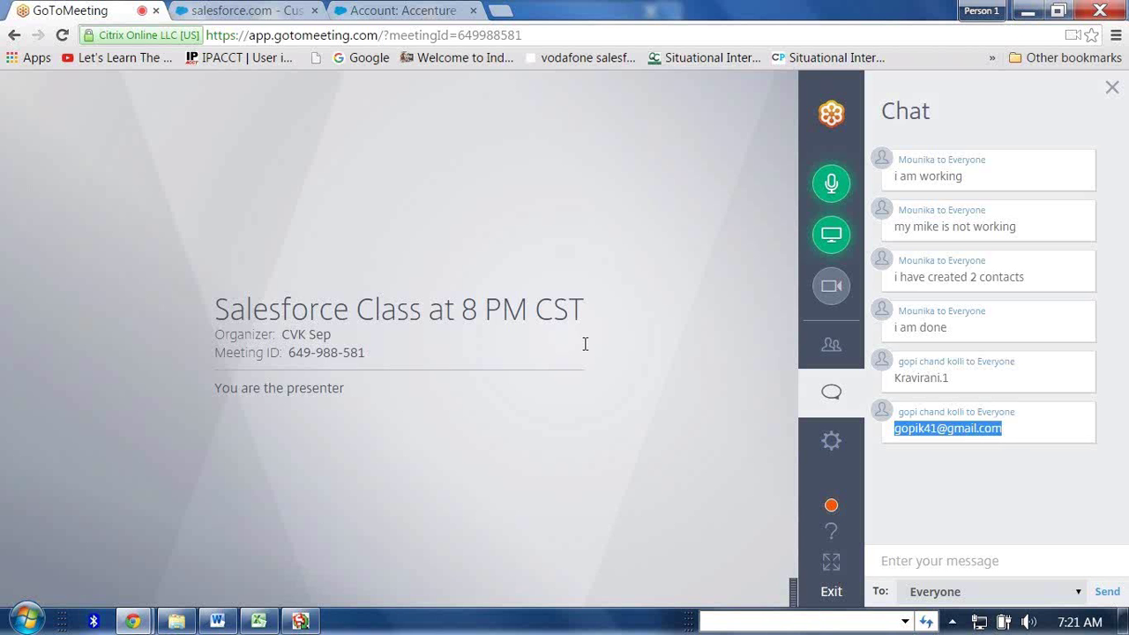
Step: Log in with the copied e-mail as username and request a verification code by e-mail
click(269, 12)
triple_click(269, 276)
key(Tab)
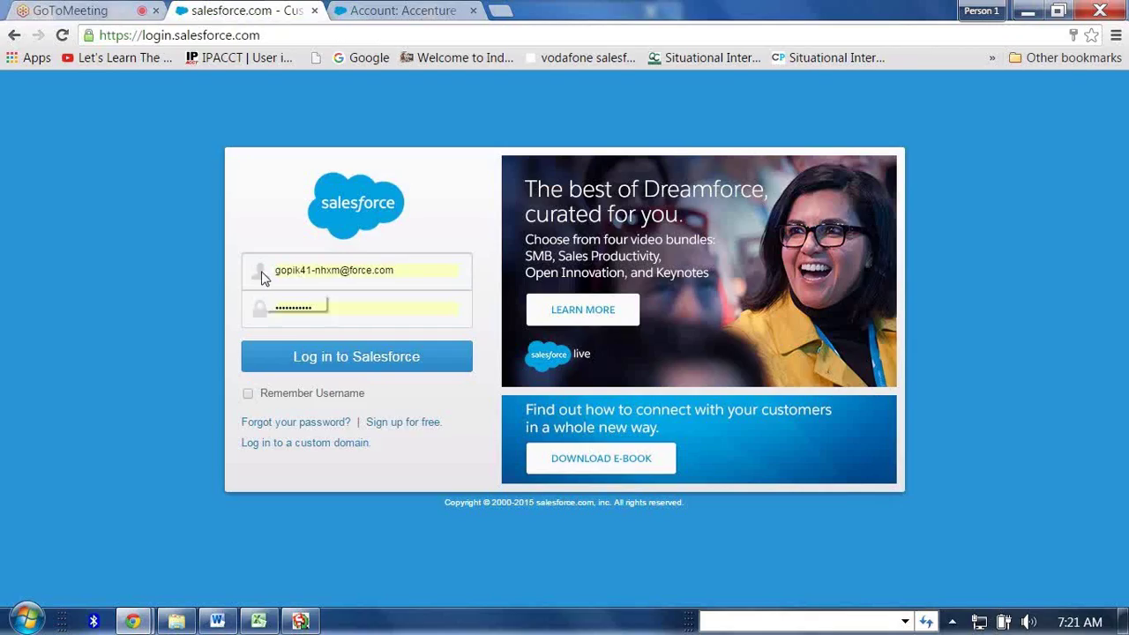
key(shift+Tab)
key(ctrl+v)
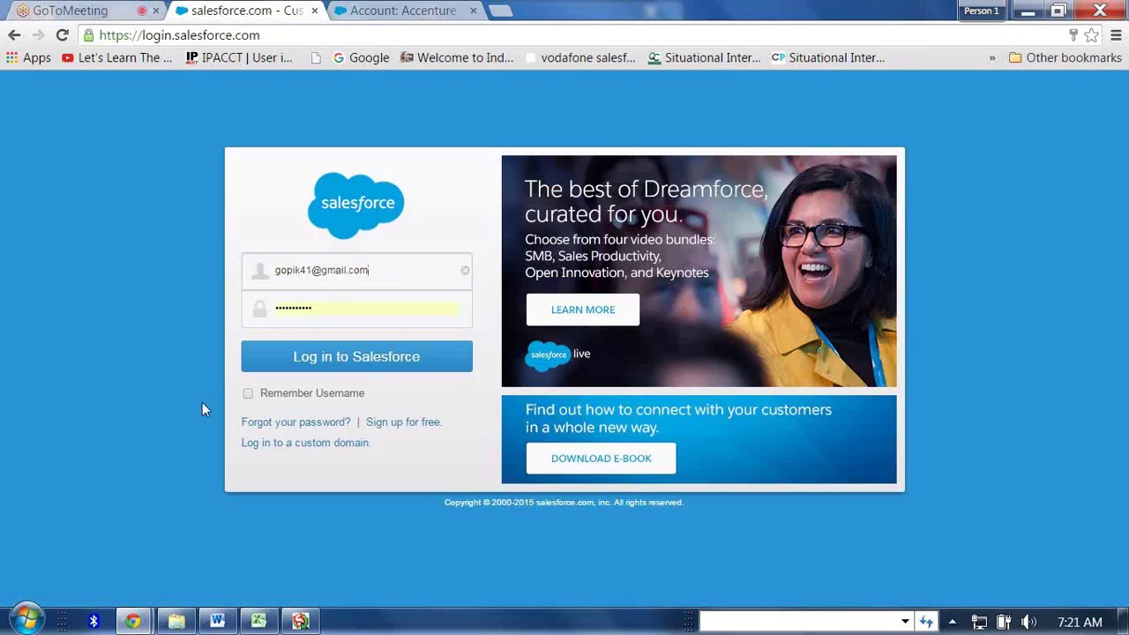
click(368, 362)
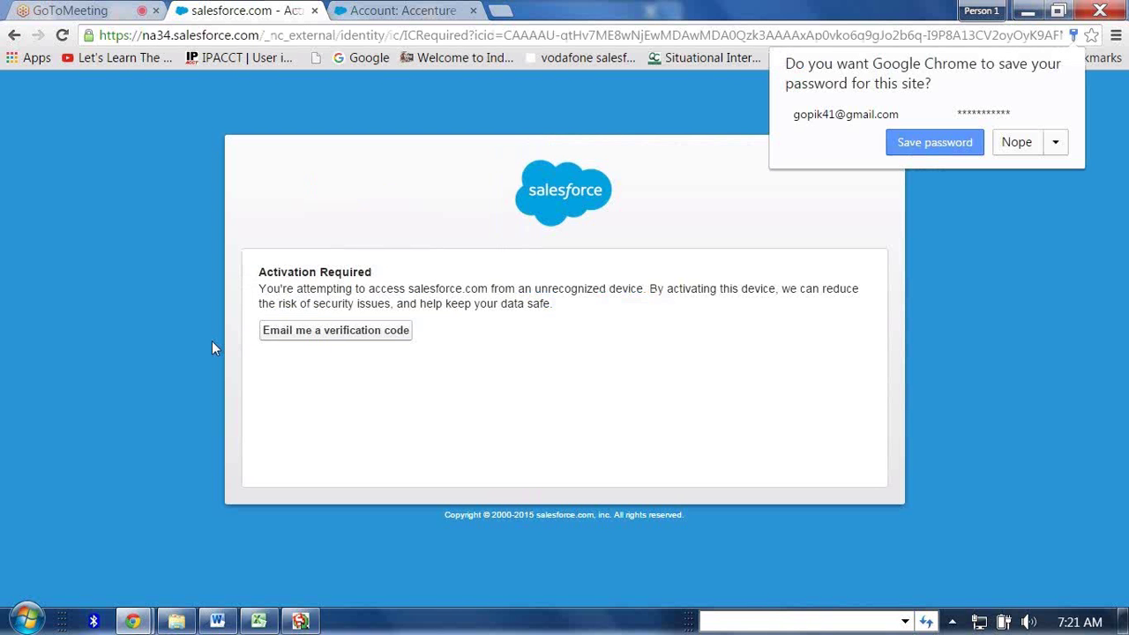
click(895, 152)
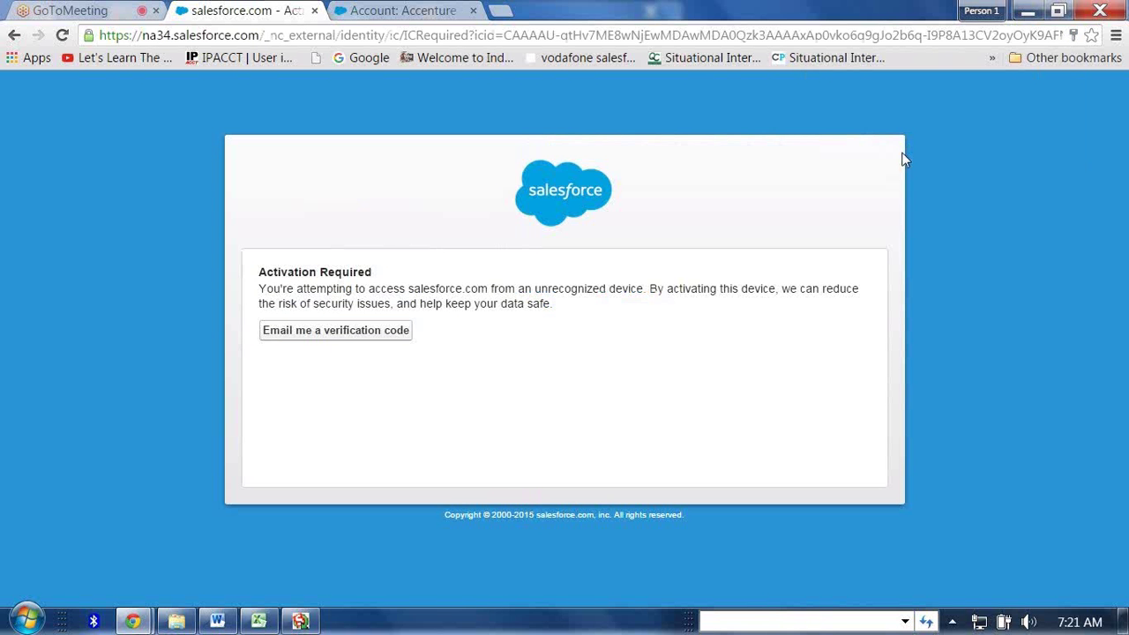
click(347, 337)
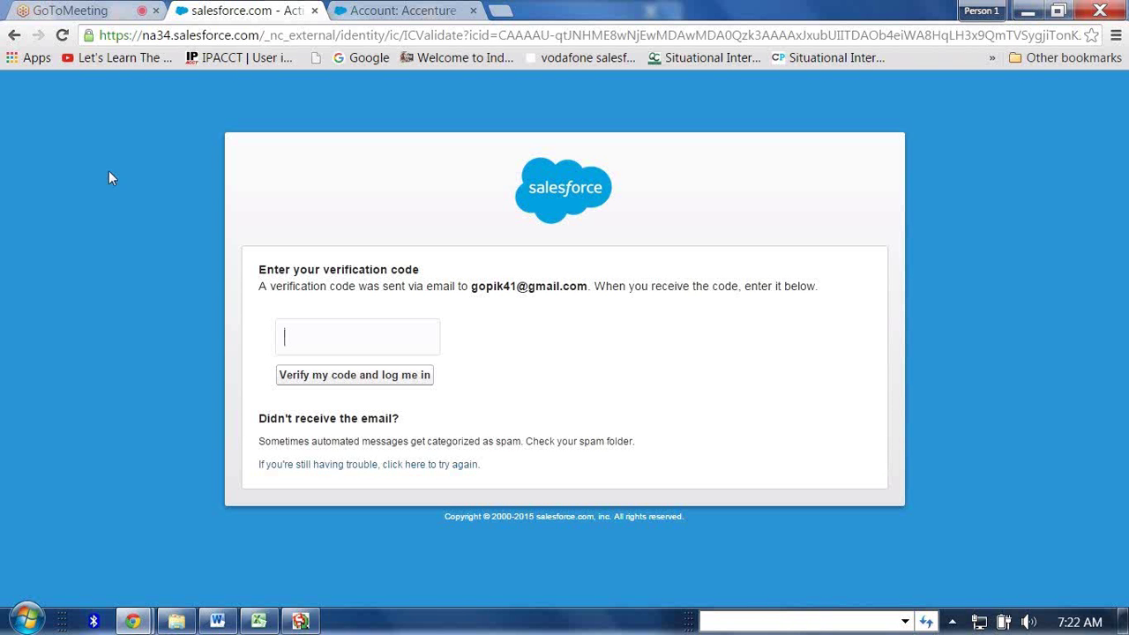
Step: Close the Account: Accenture tab and submit the emailed verification code to finish logging in
click(74, 13)
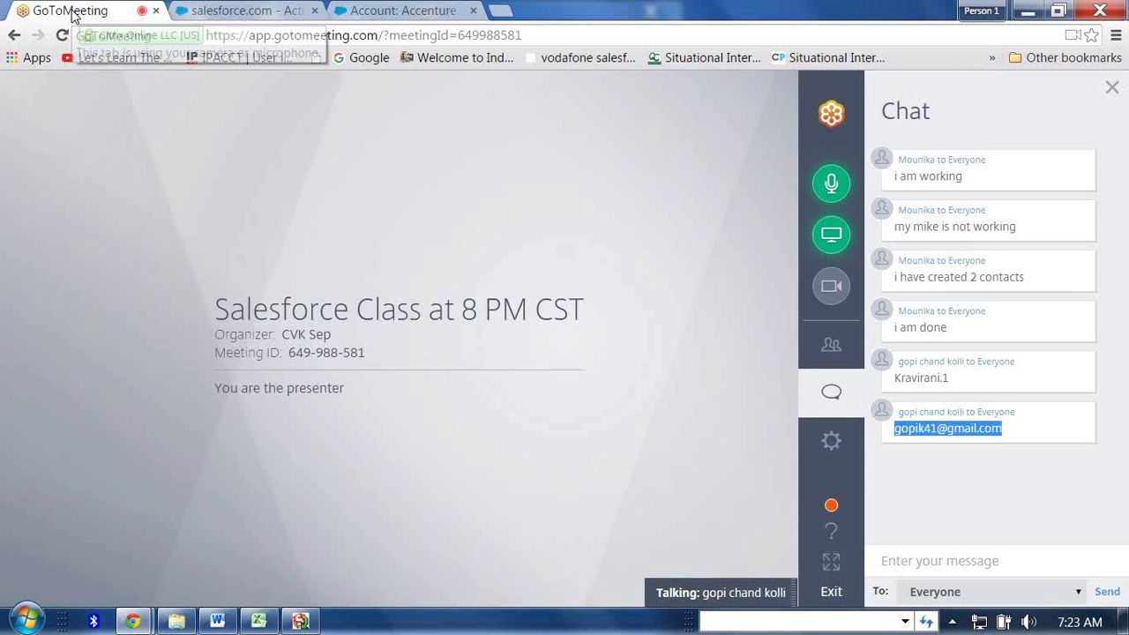
click(406, 12)
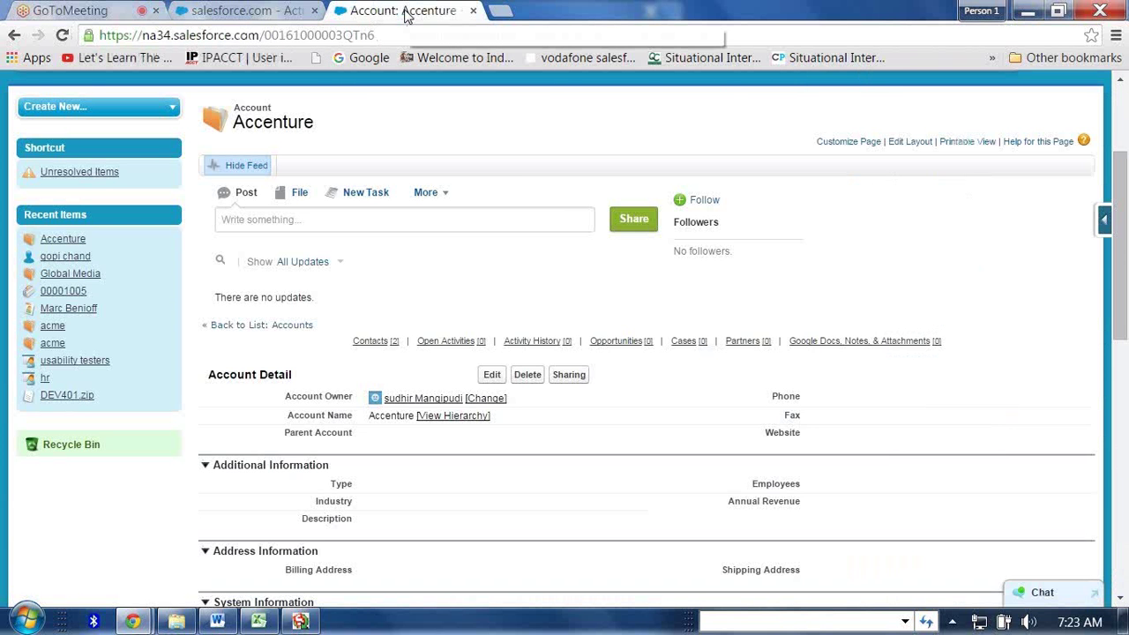
click(474, 11)
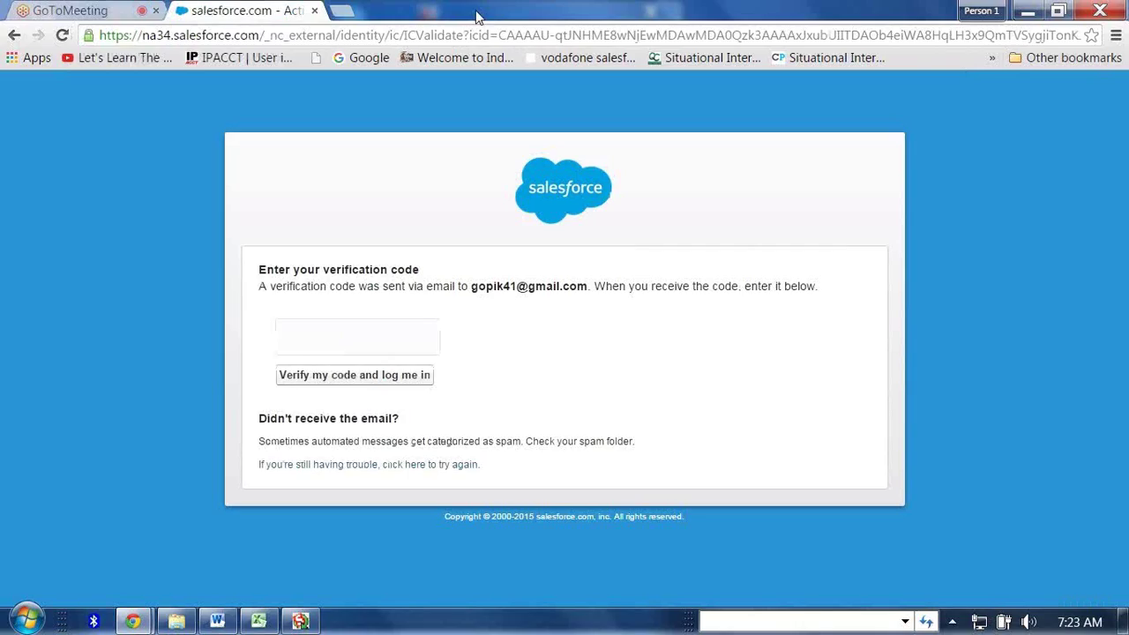
click(291, 328)
click(356, 377)
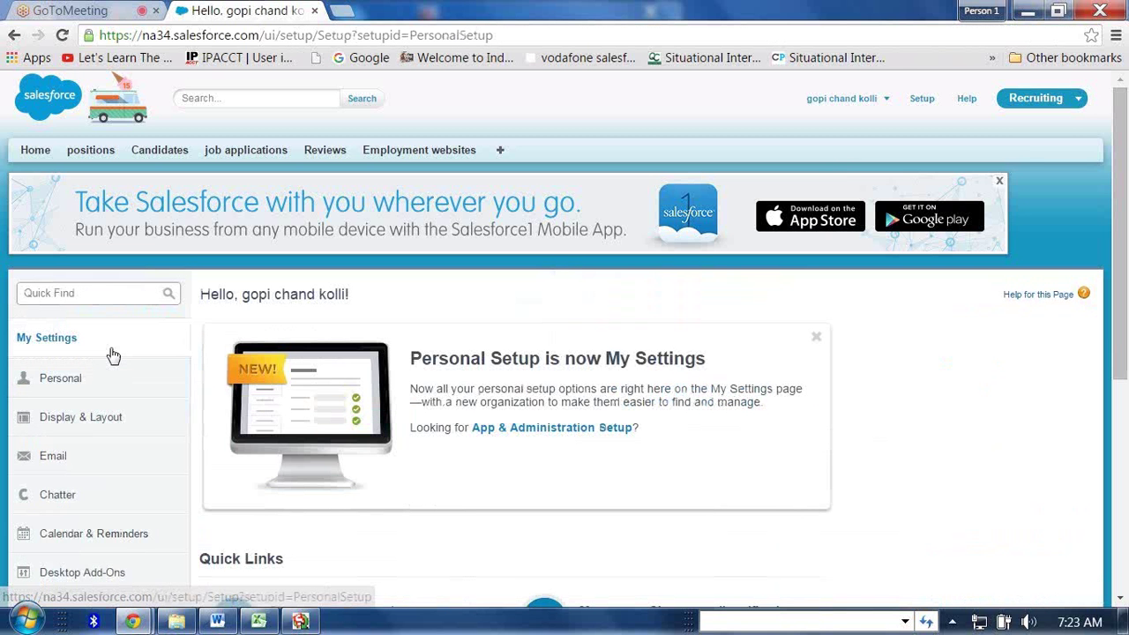
Step: Reset the security token via My Settings > Personal > Reset My Security Token
click(62, 379)
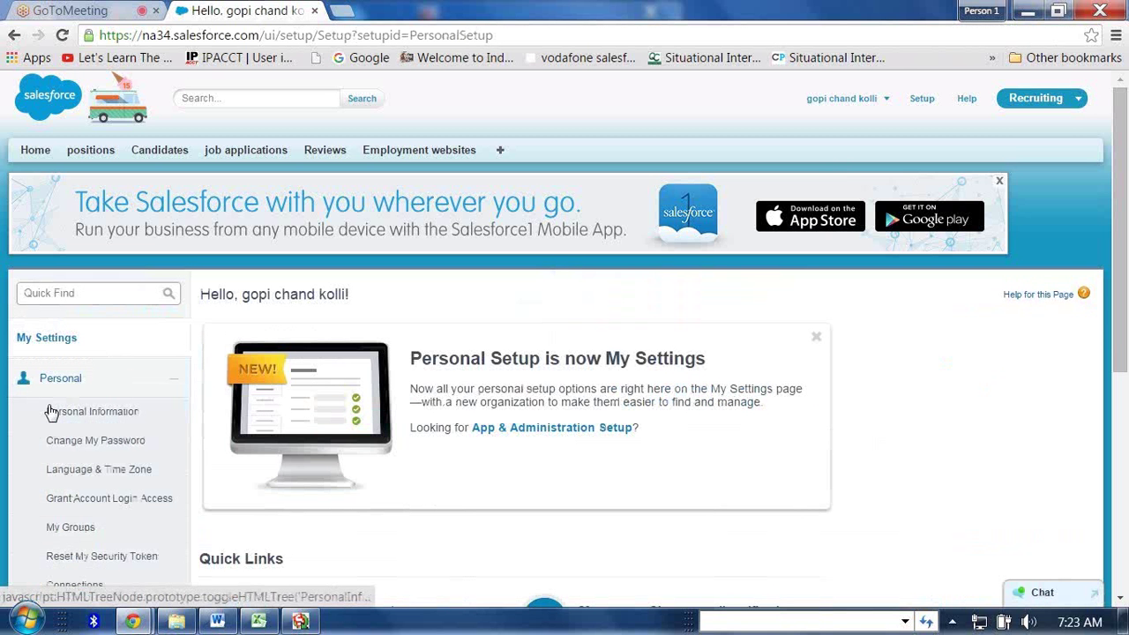
click(86, 558)
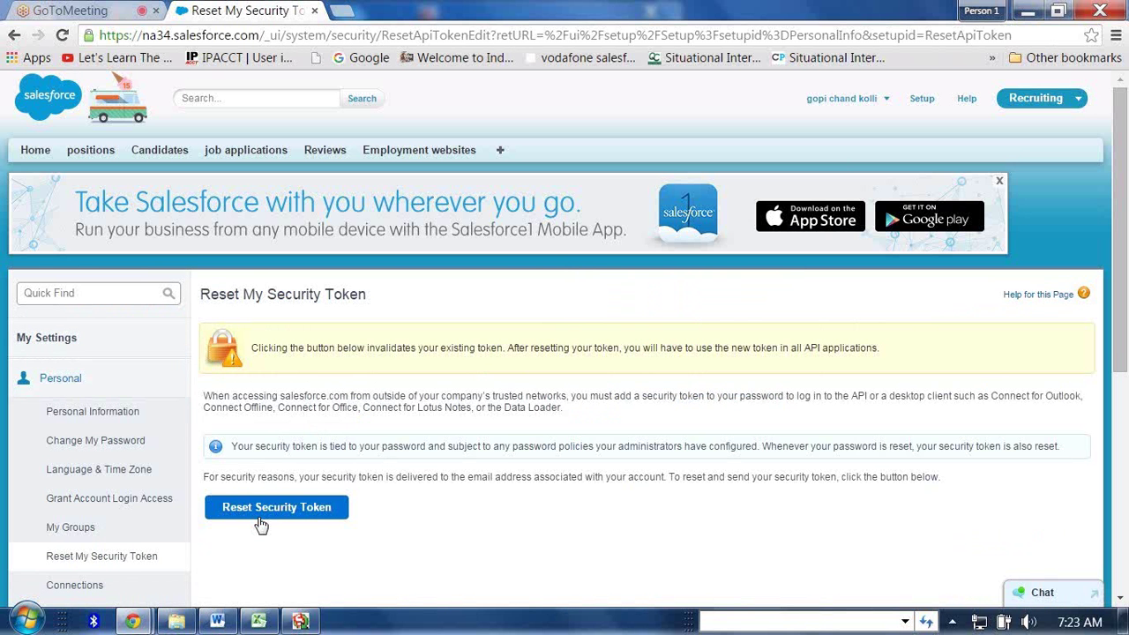
click(277, 510)
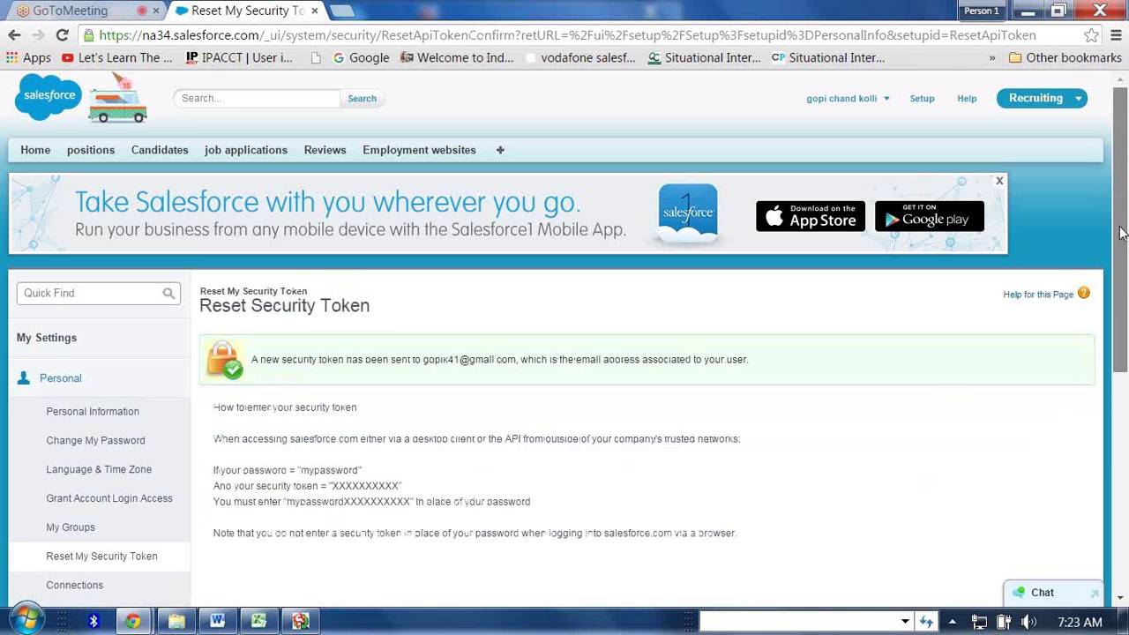
drag(1120, 232, 1116, 302)
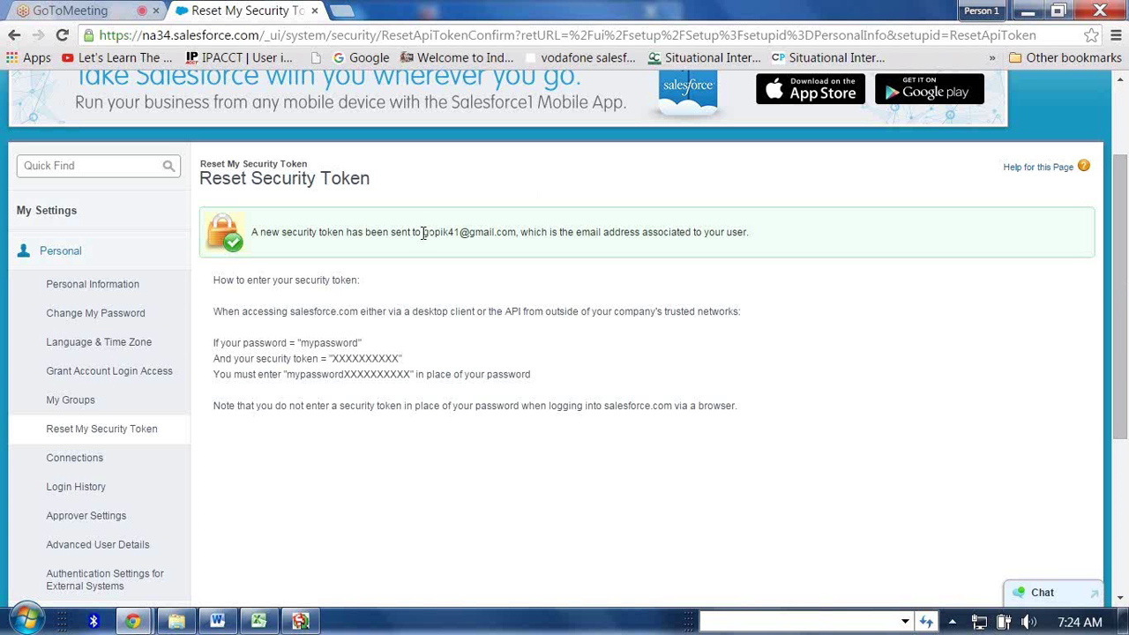
Step: Enter the account's e-mail address as the Data Loader login username
drag(424, 233, 517, 234)
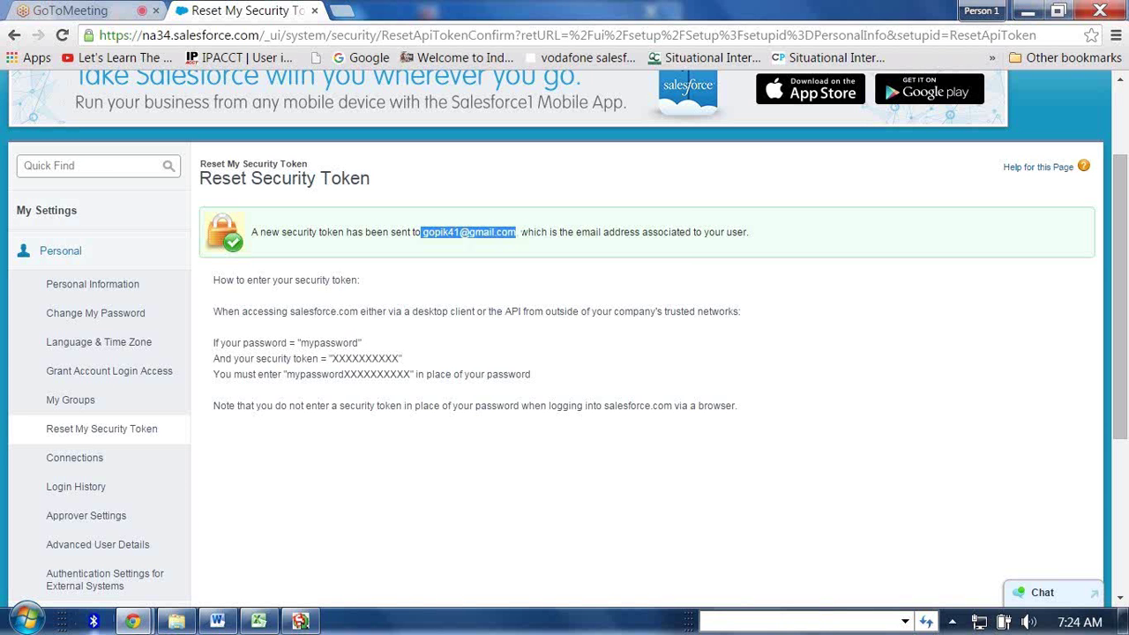
click(301, 623)
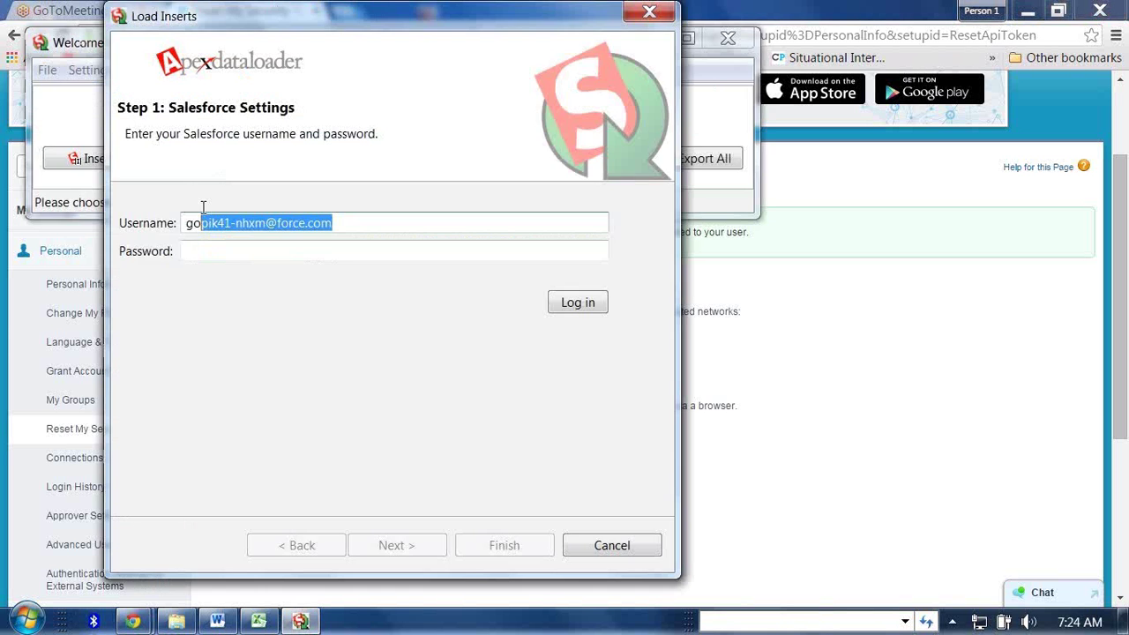
click(204, 250)
click(207, 253)
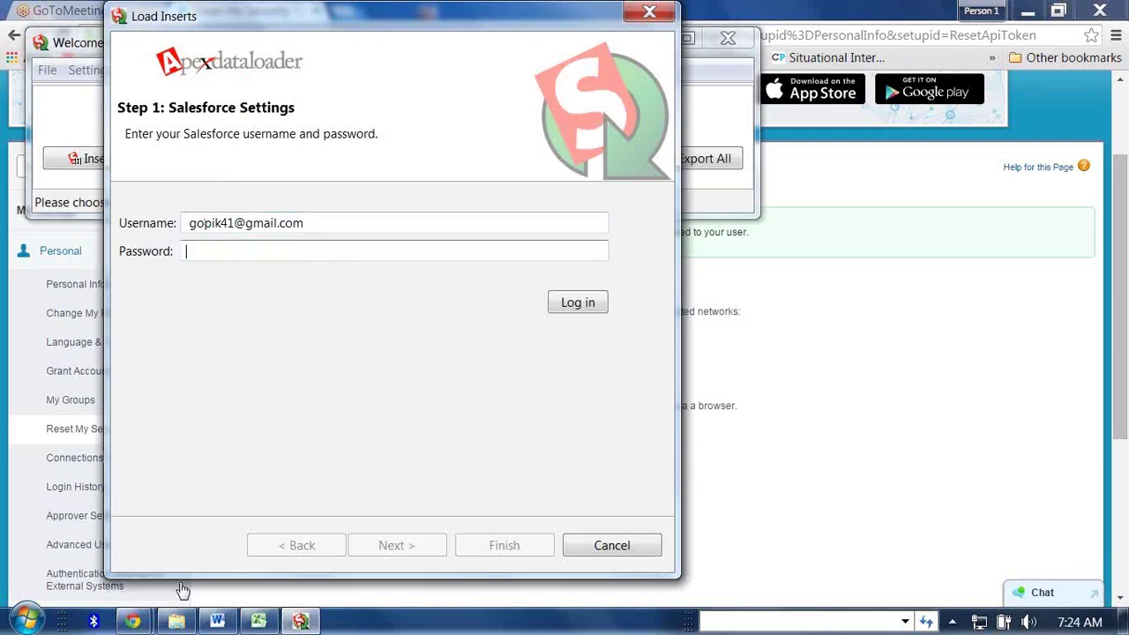
Step: Paste the shared password from the meeting chat into Password, then append the security token
click(75, 9)
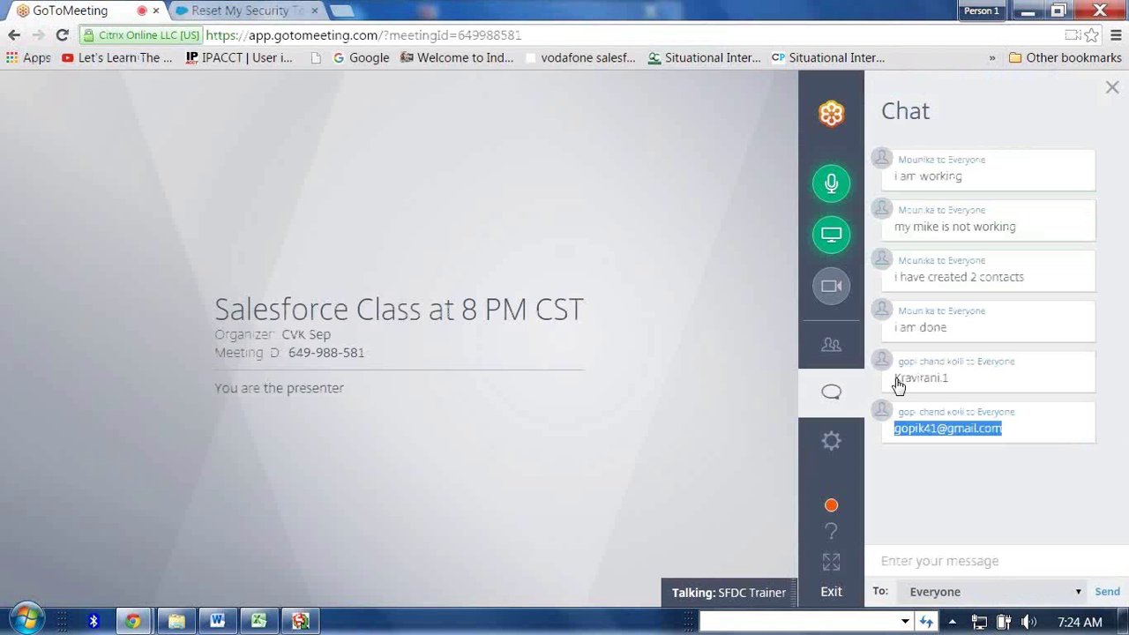
drag(897, 380, 951, 380)
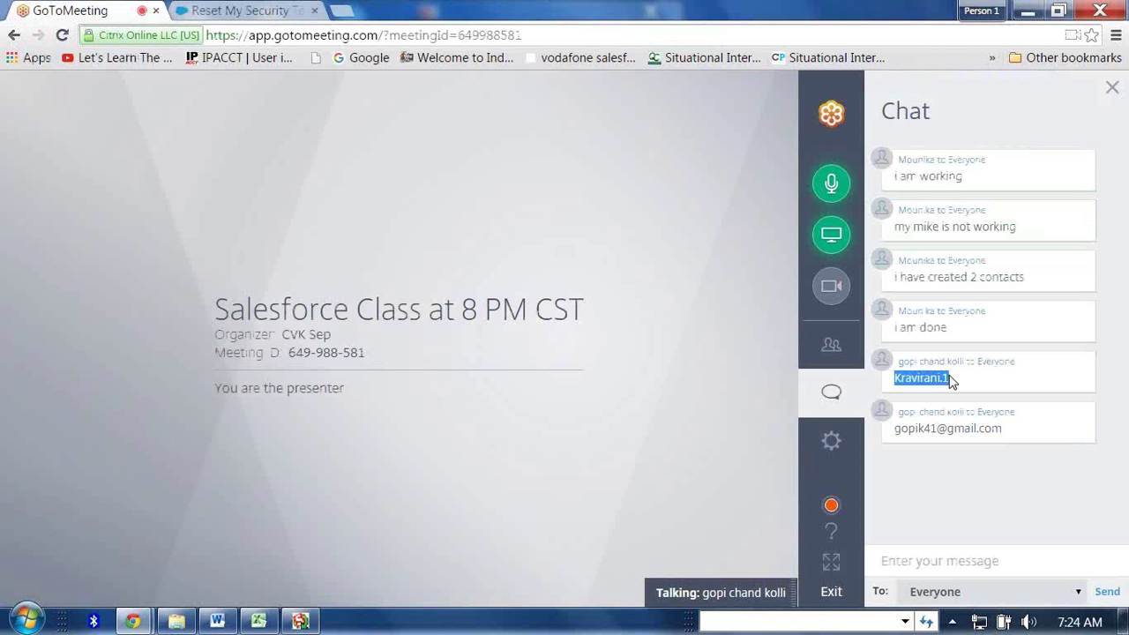
key(alt+Tab)
key(ctrl+v)
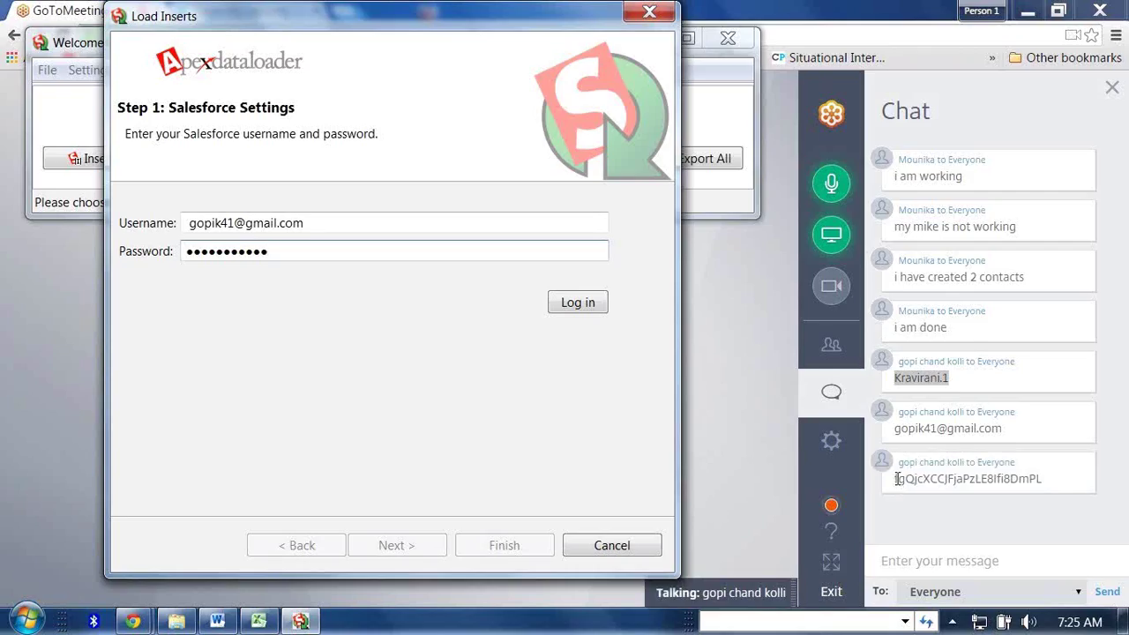
drag(896, 478, 1043, 478)
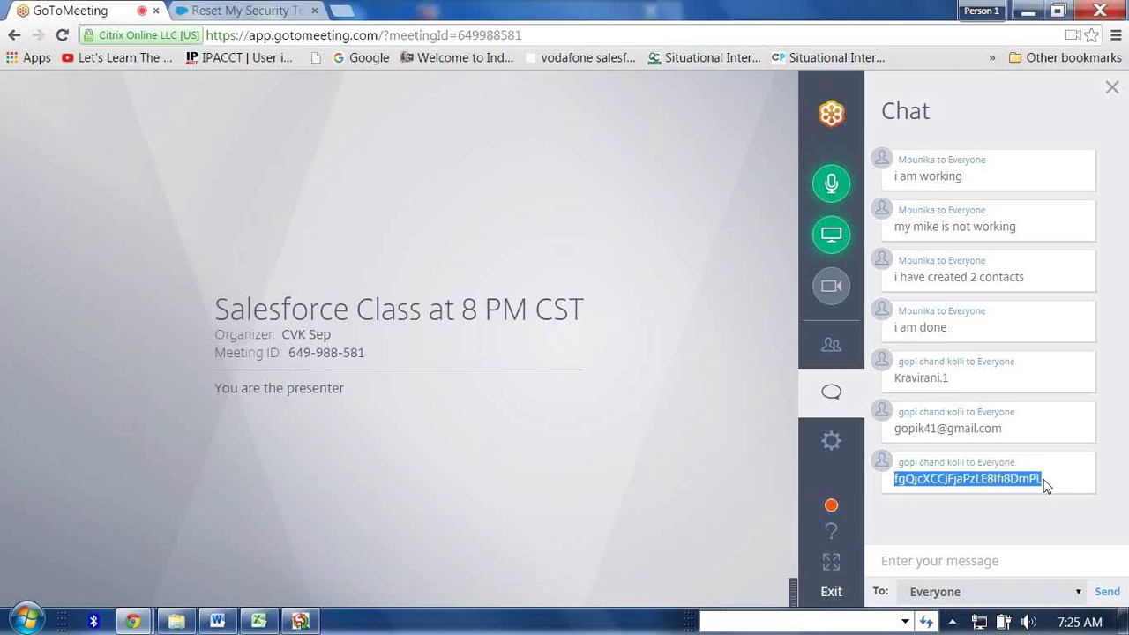
key(alt+Tab)
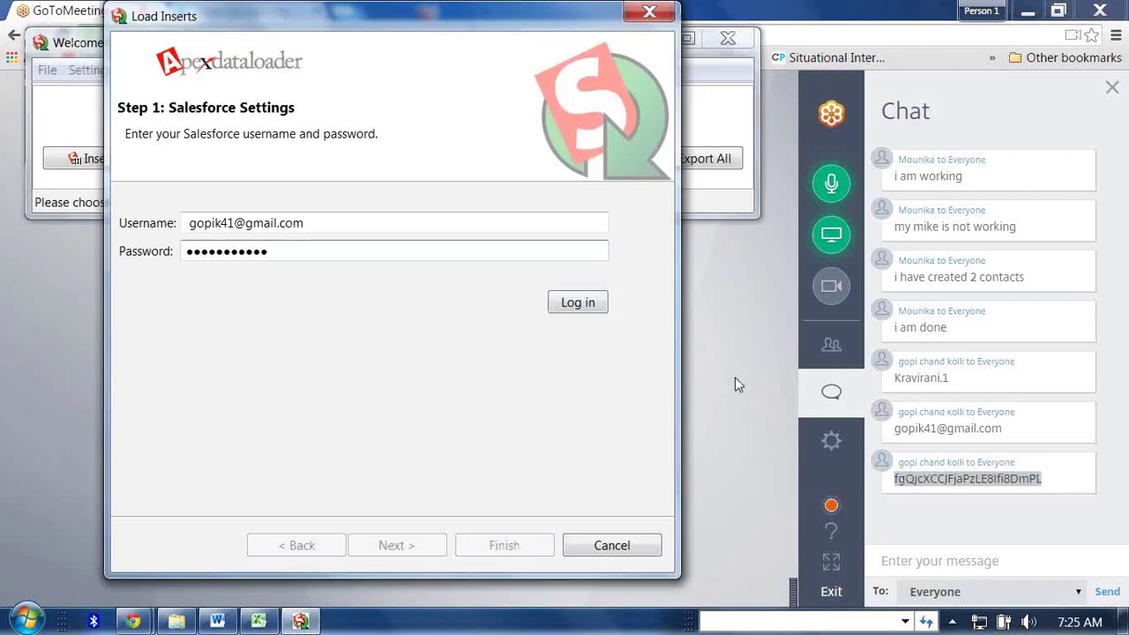
key(ctrl+v)
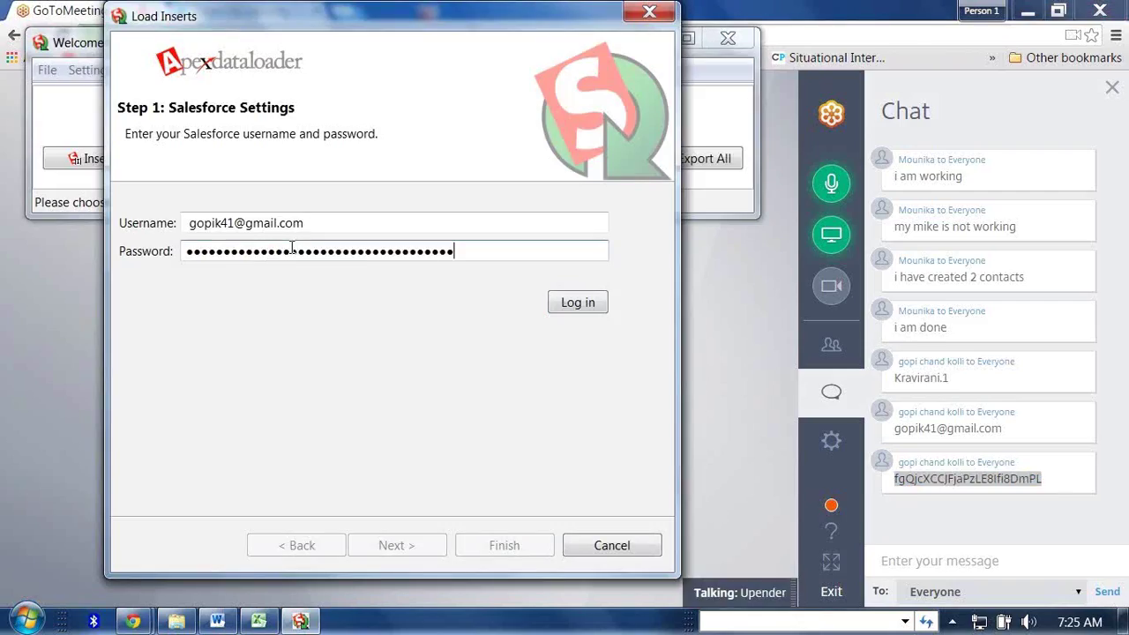
Step: Try logging in, then recheck the login username against the one shared in chat
click(578, 305)
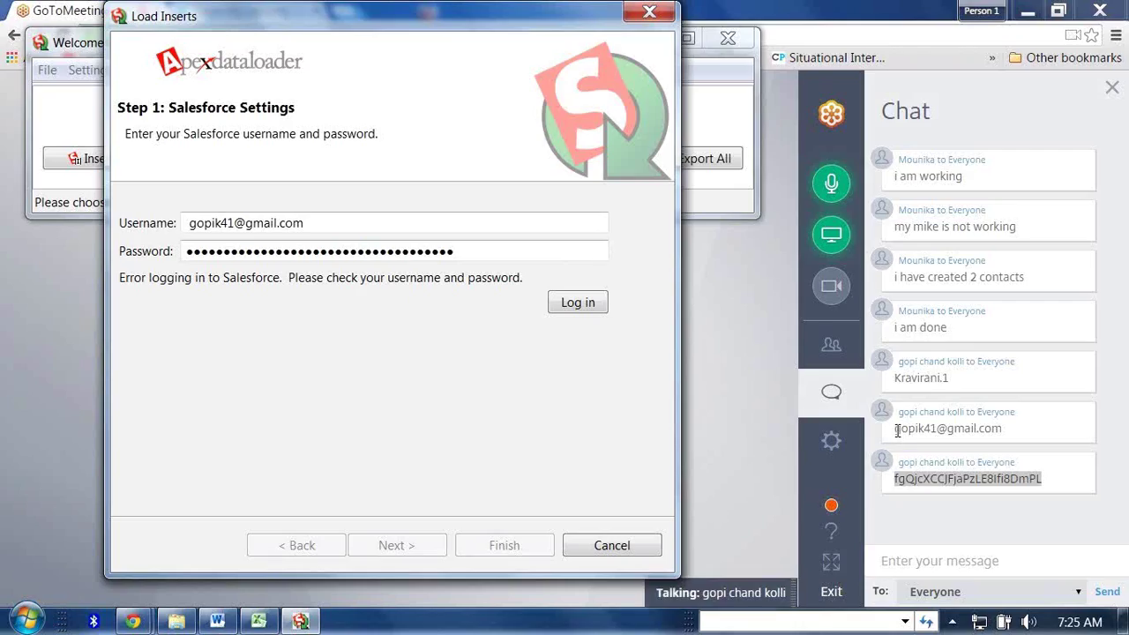
drag(896, 430, 1005, 432)
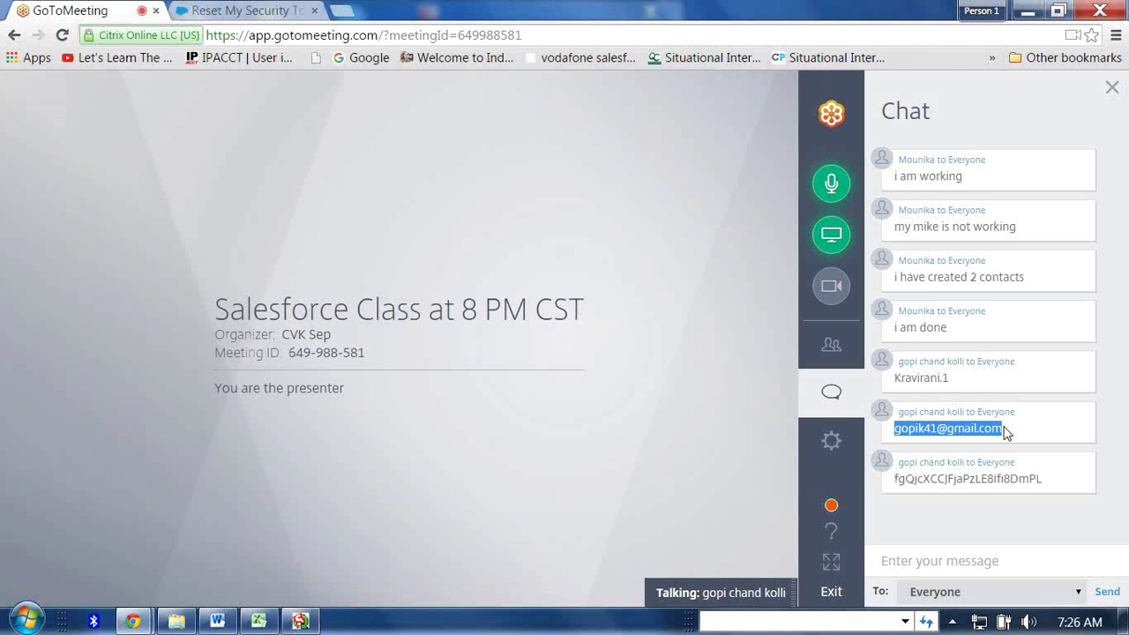
key(alt+Tab)
key(alt+Tab)
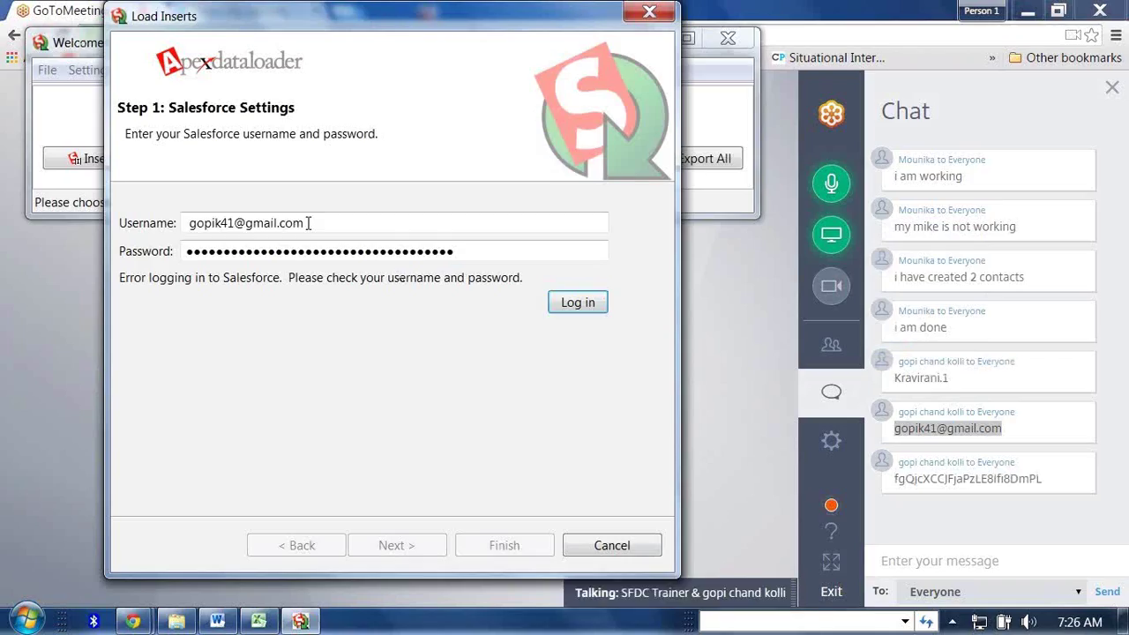
drag(307, 223, 145, 234)
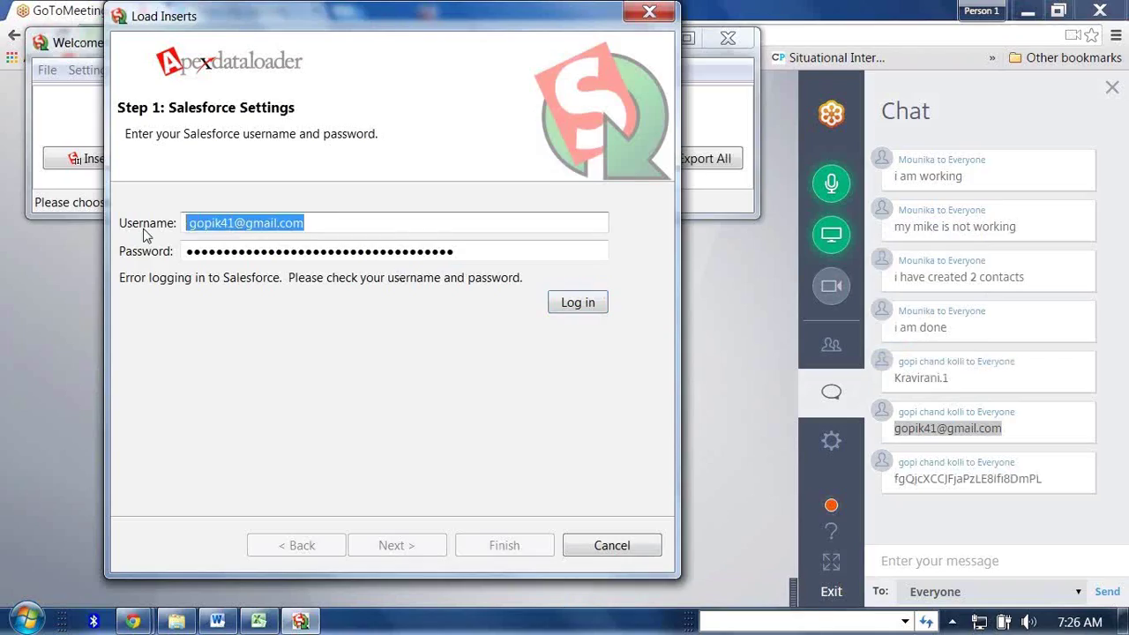
key(Tab)
key(shift+Tab)
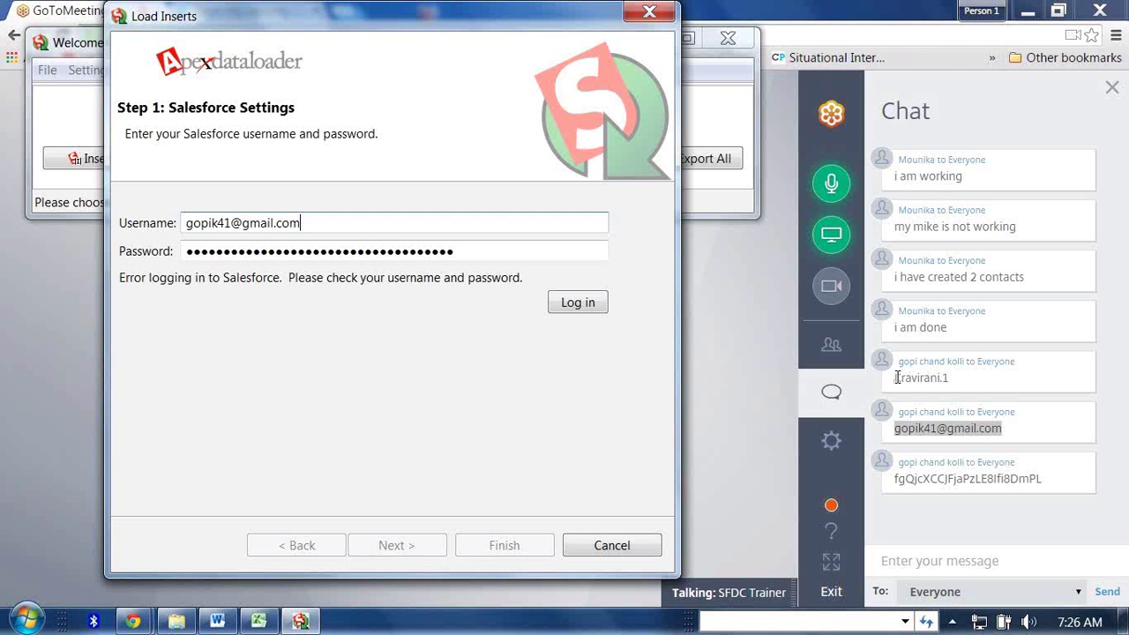
Step: Replace the password with the one from chat, append the security token, and log in again
drag(897, 378, 975, 385)
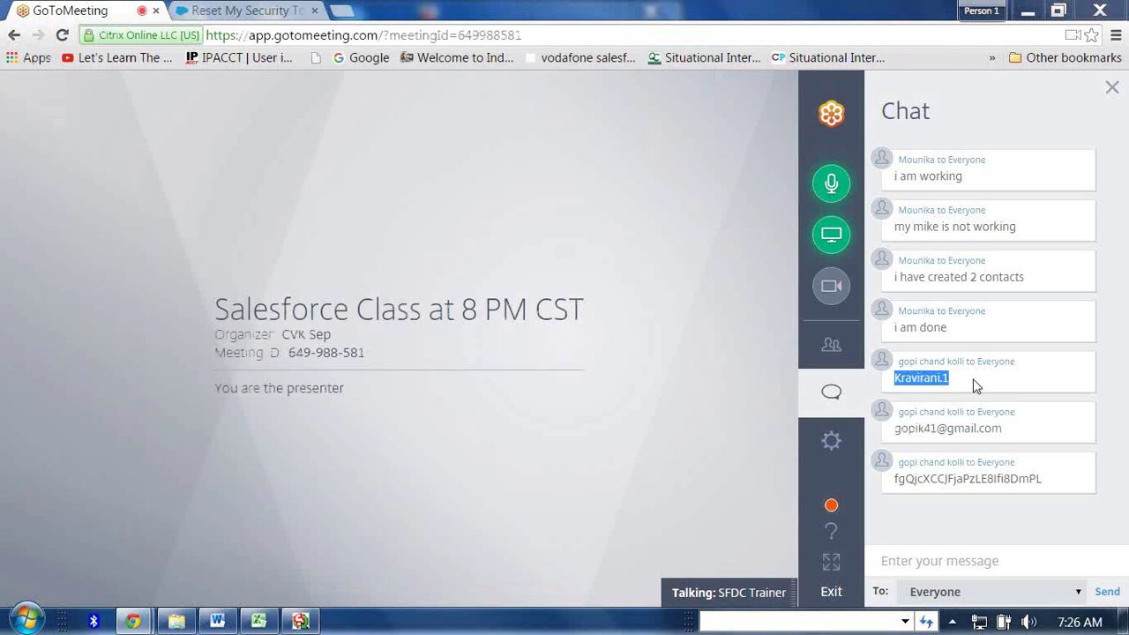
key(alt+Tab)
double_click(466, 254)
key(ctrl+v)
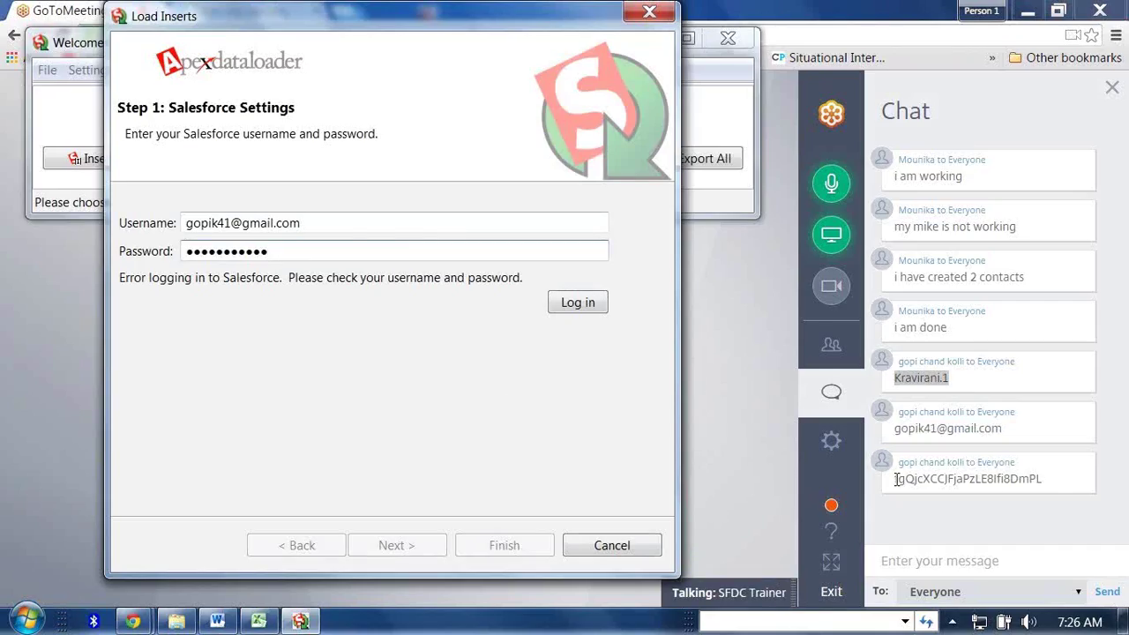
drag(895, 479, 1044, 479)
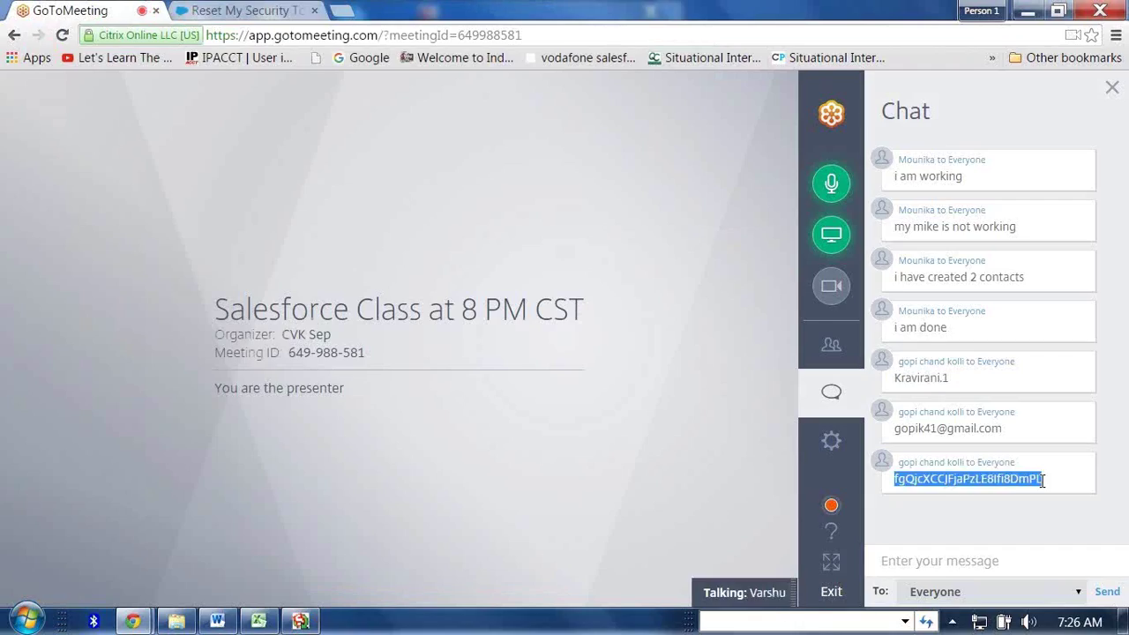
key(alt+Tab)
click(282, 250)
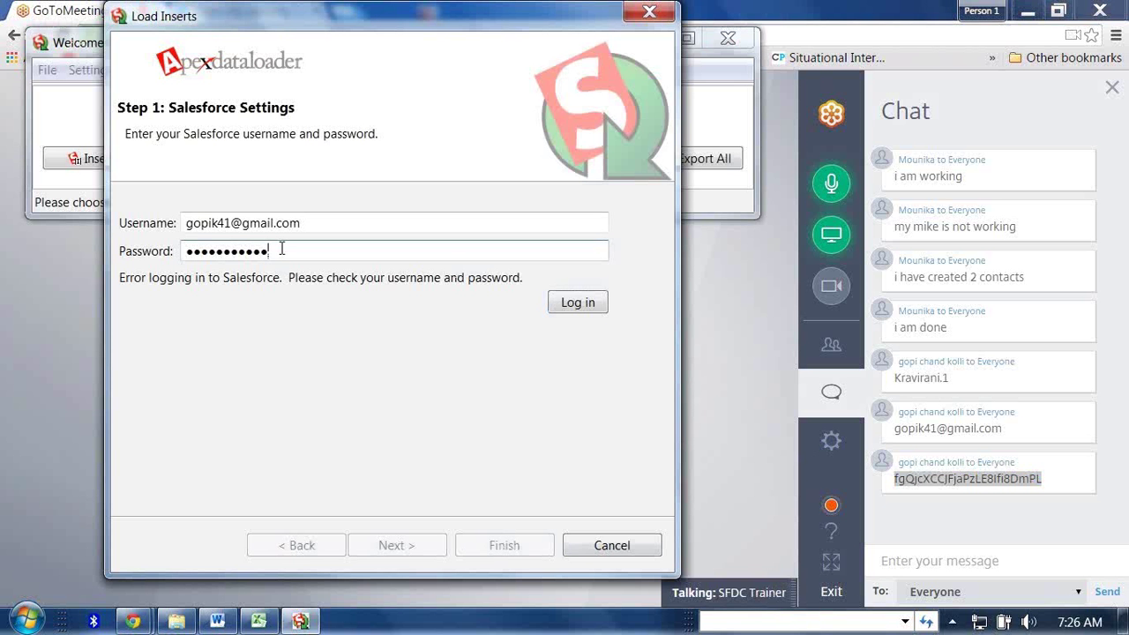
key(ctrl+v)
click(565, 303)
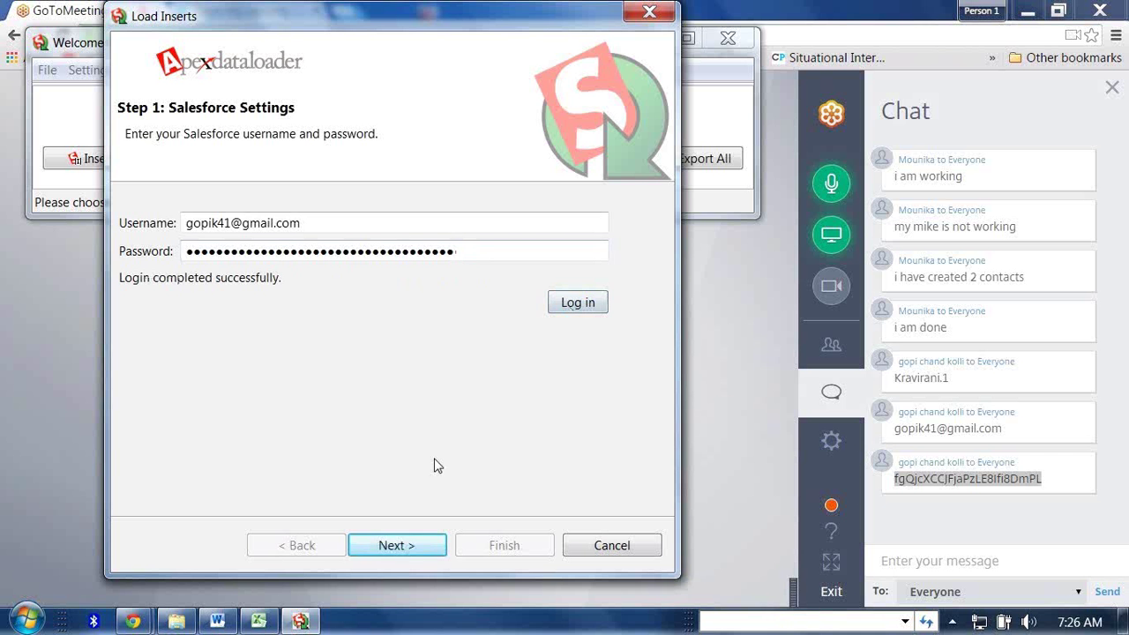
Step: Choose the Contact object, load the 'import file' CSV, and confirm its 6 records
click(394, 545)
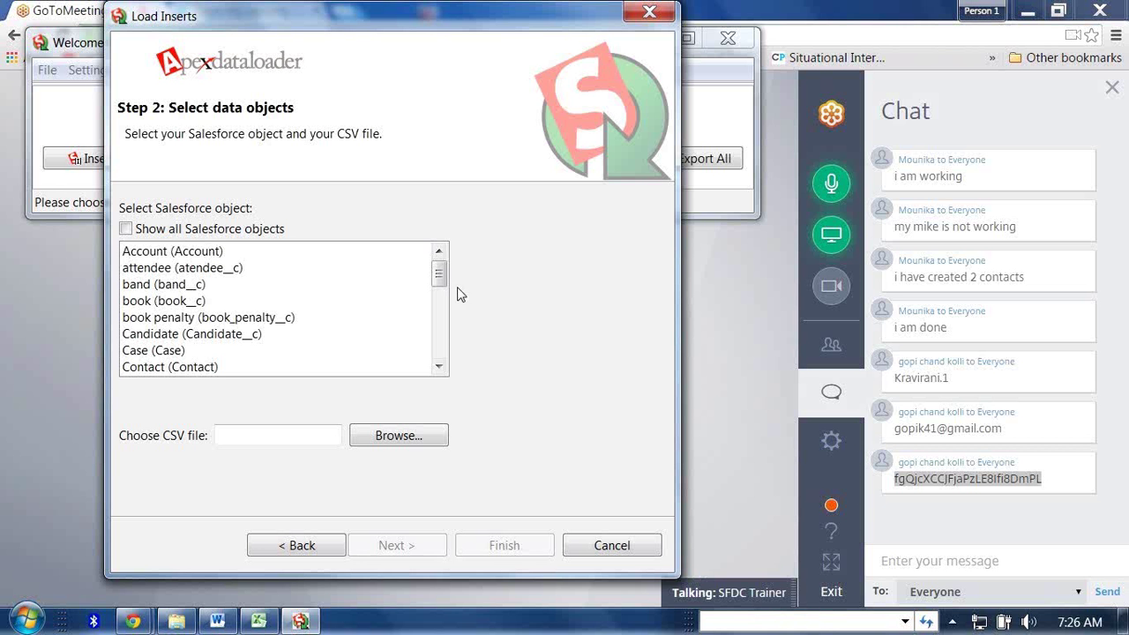
mouse_move(441, 281)
mouse_down()
mouse_move(440, 345)
mouse_move(443, 286)
mouse_move(441, 298)
mouse_up()
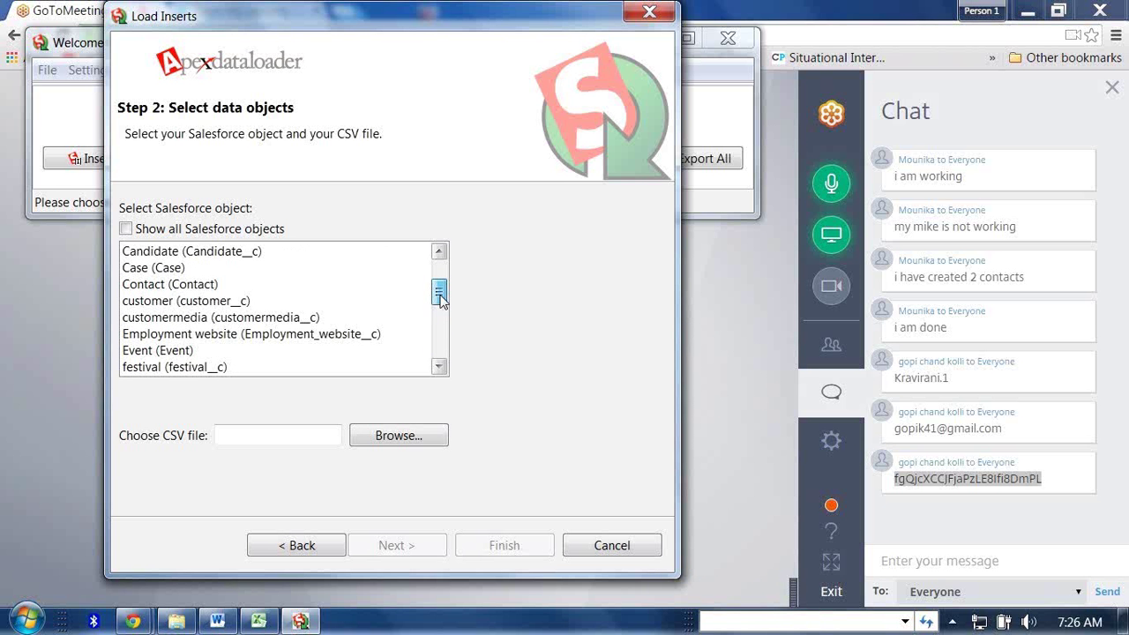
click(173, 286)
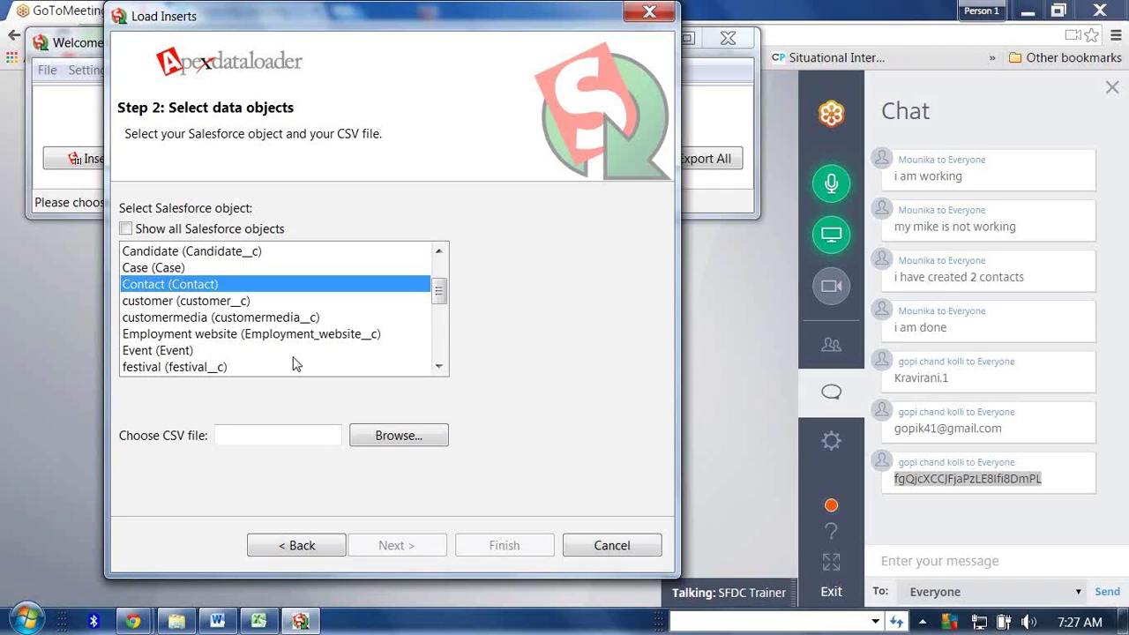
click(392, 441)
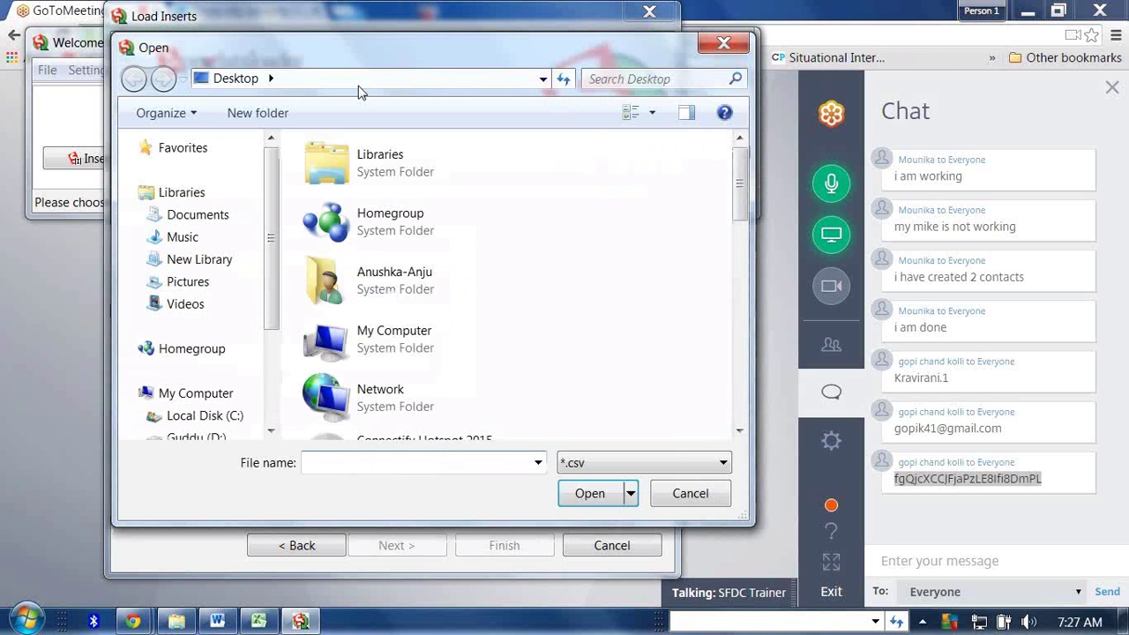
drag(741, 176, 744, 390)
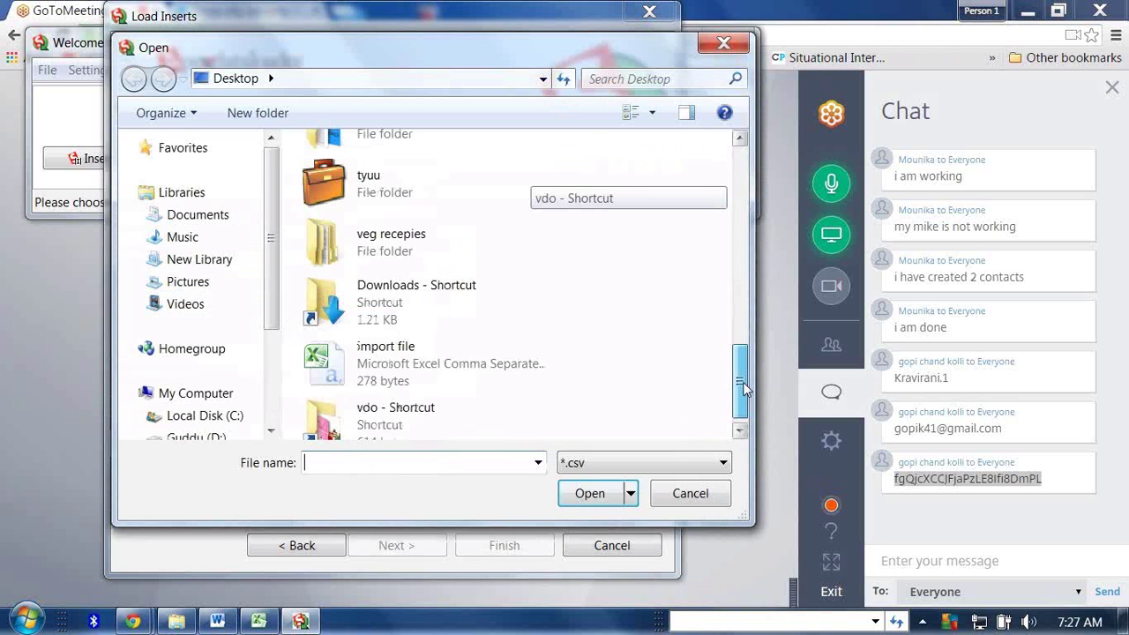
click(366, 348)
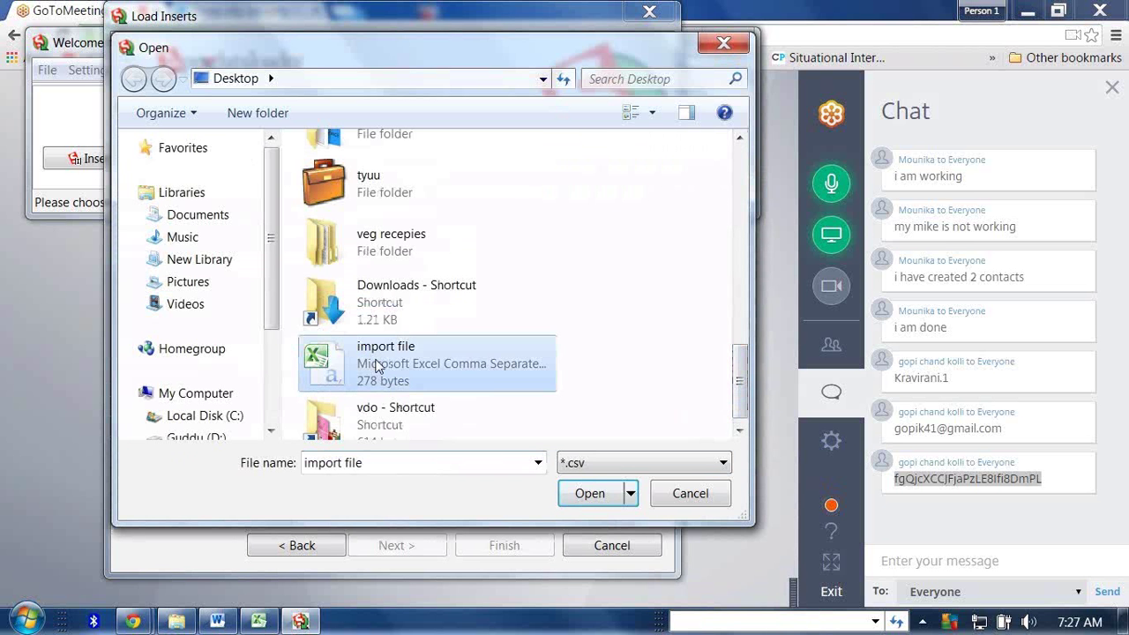
click(590, 493)
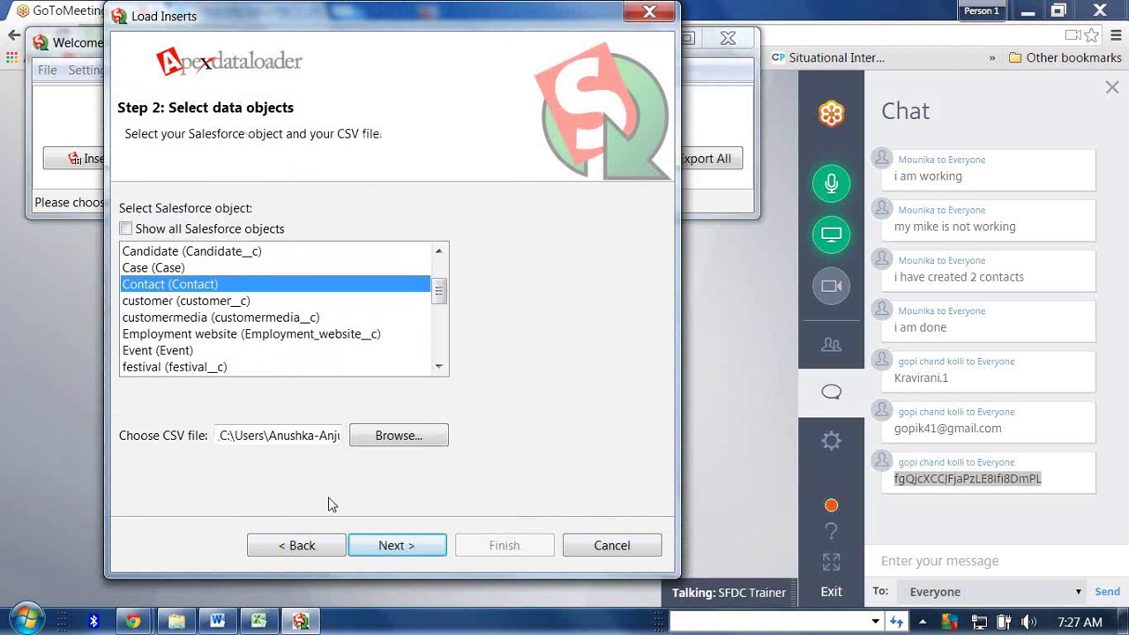
click(403, 549)
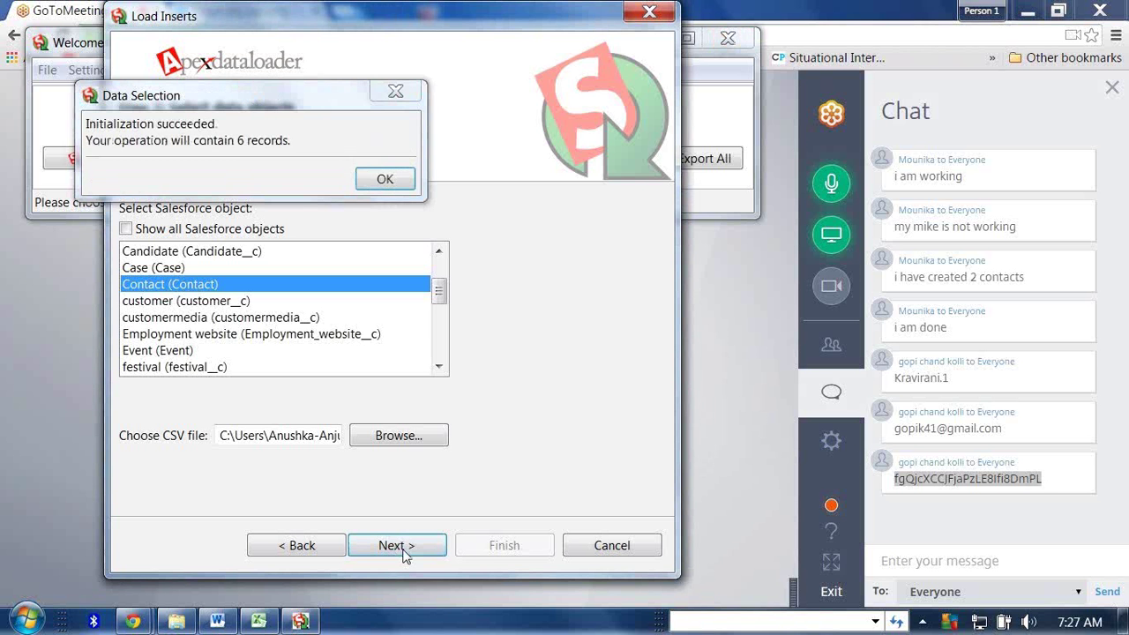
click(387, 180)
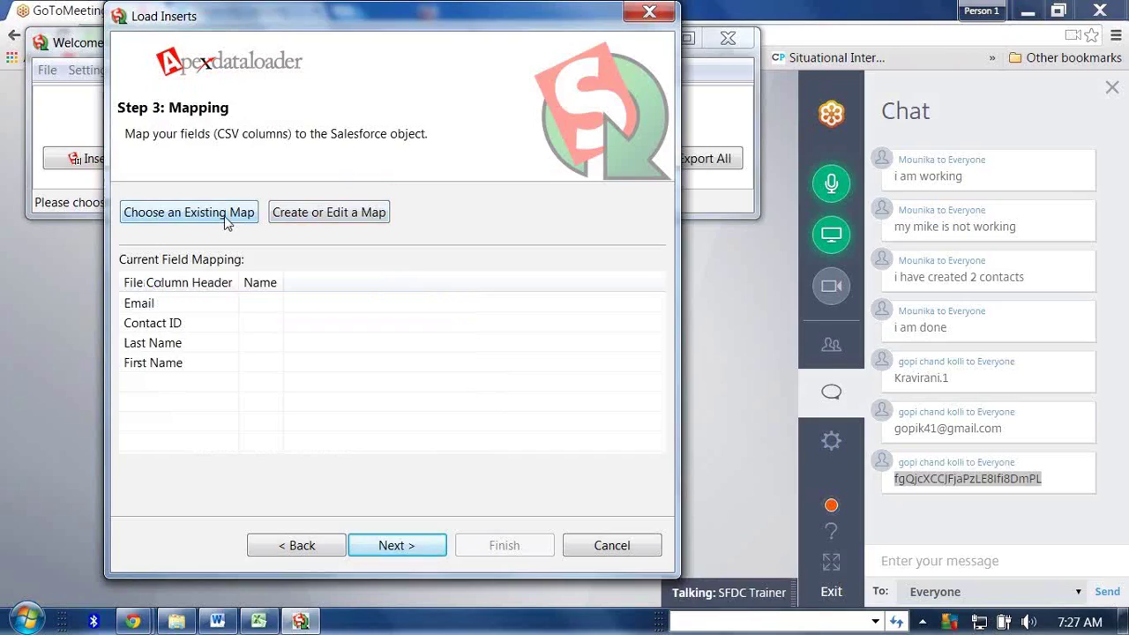
Step: Auto-match Email, LastName and FirstName to the CSV headers and accept the map without saving it
click(310, 219)
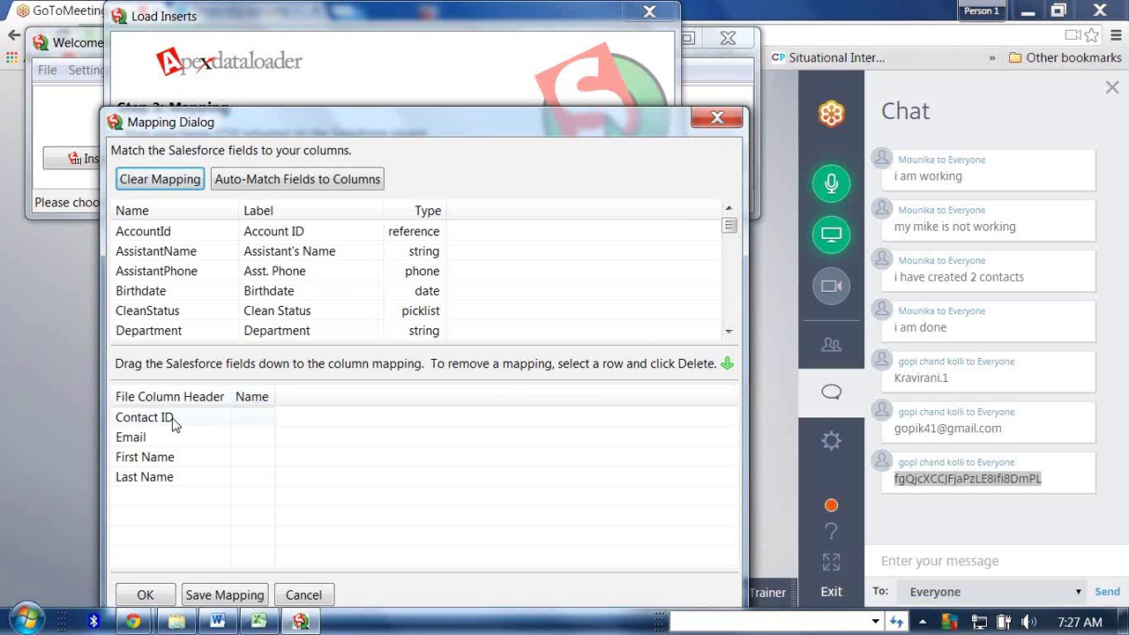
click(287, 181)
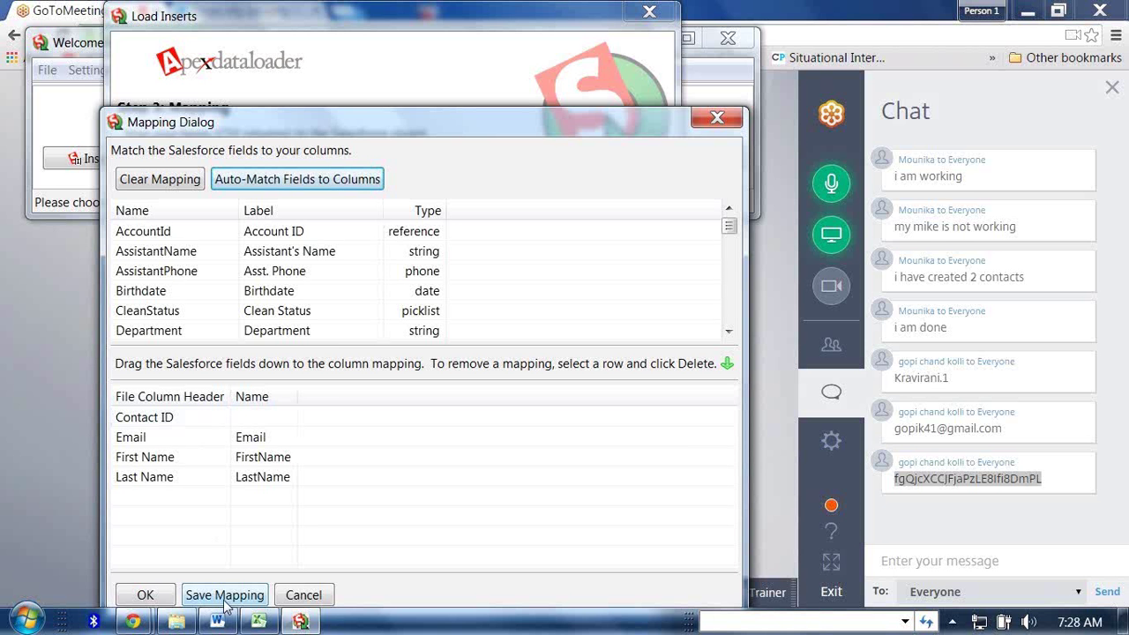
click(224, 595)
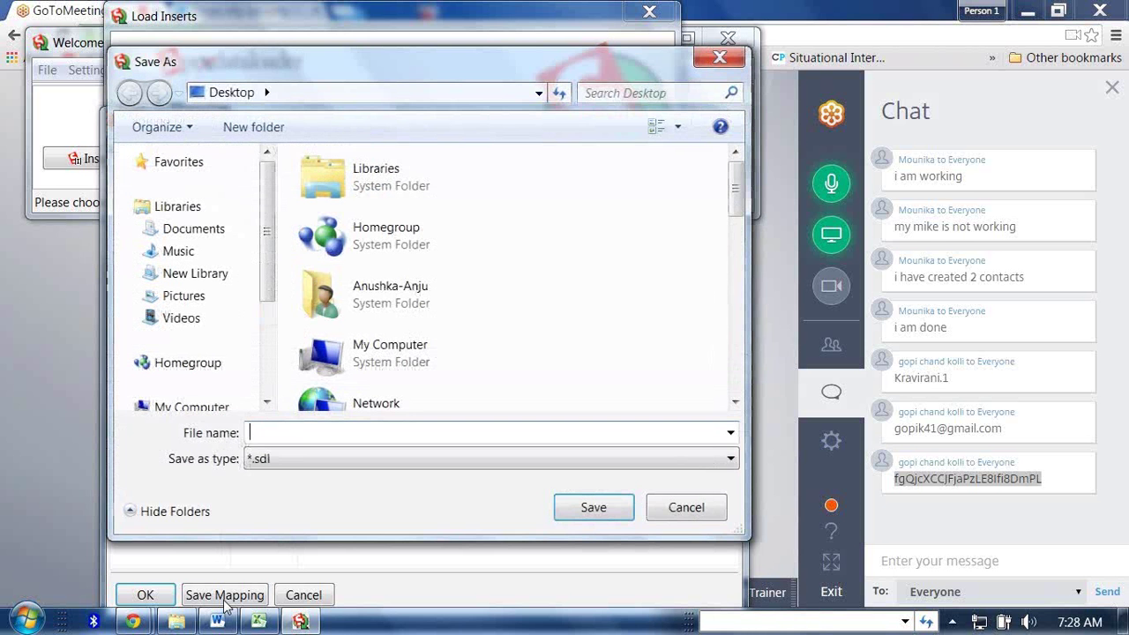
click(686, 507)
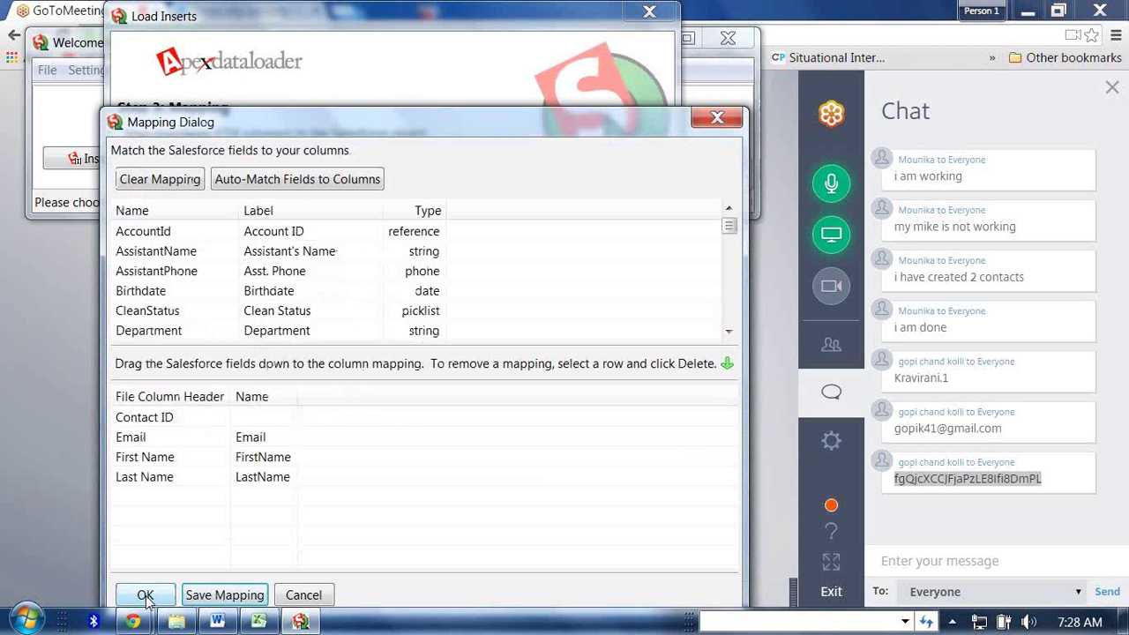
click(145, 596)
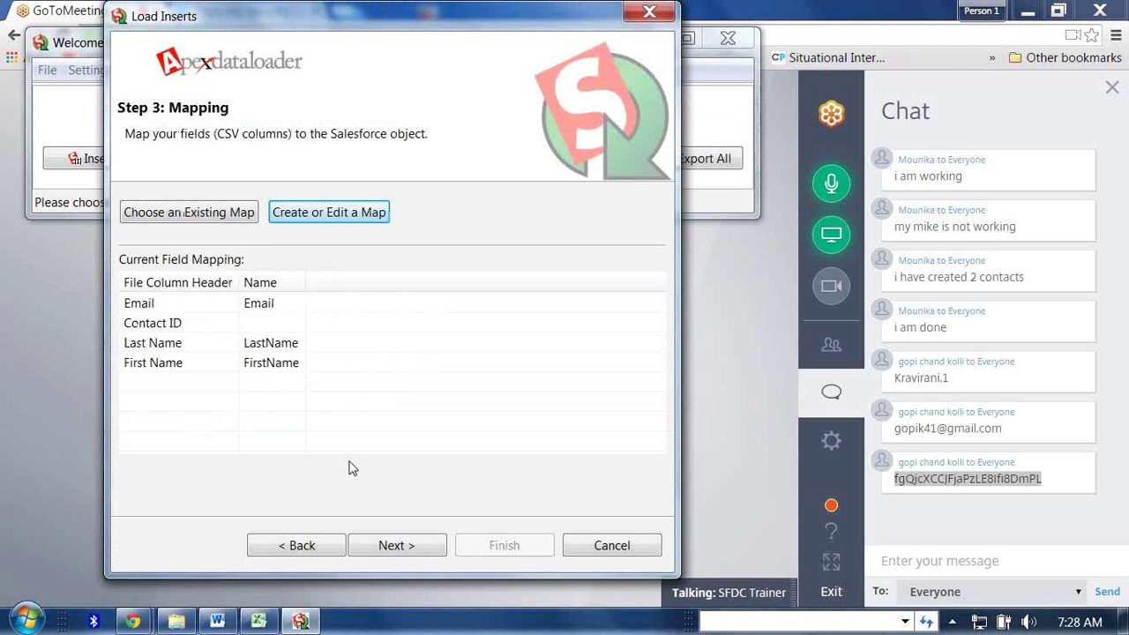
Step: Finish the wizard and confirm the insert so all six Contacts load with 0 errors
click(417, 547)
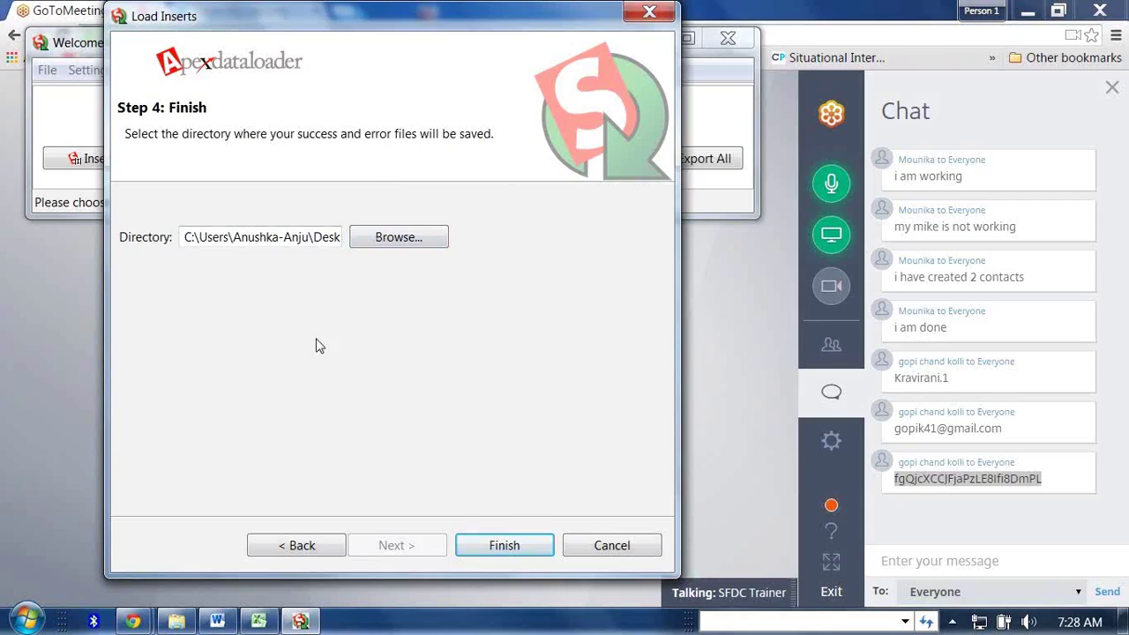
click(505, 546)
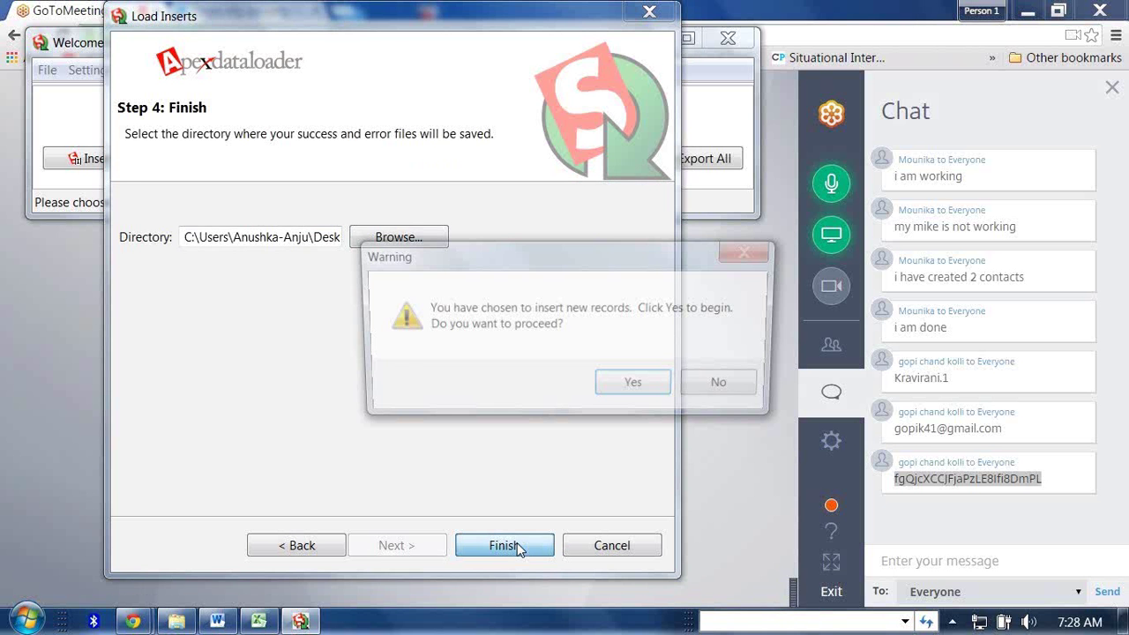
click(640, 388)
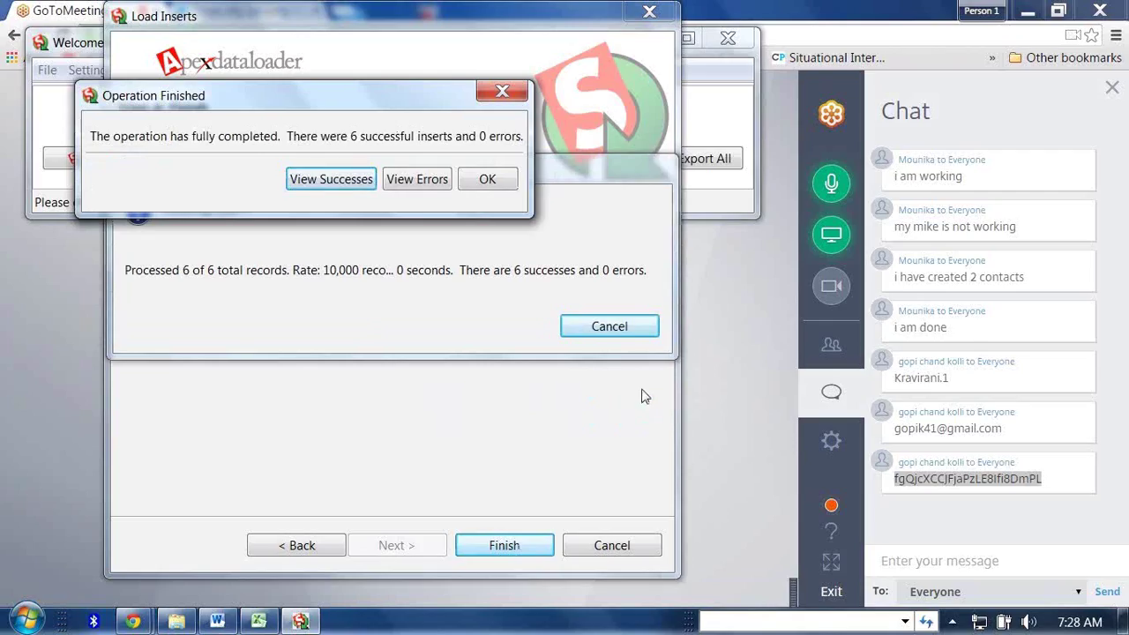
click(332, 179)
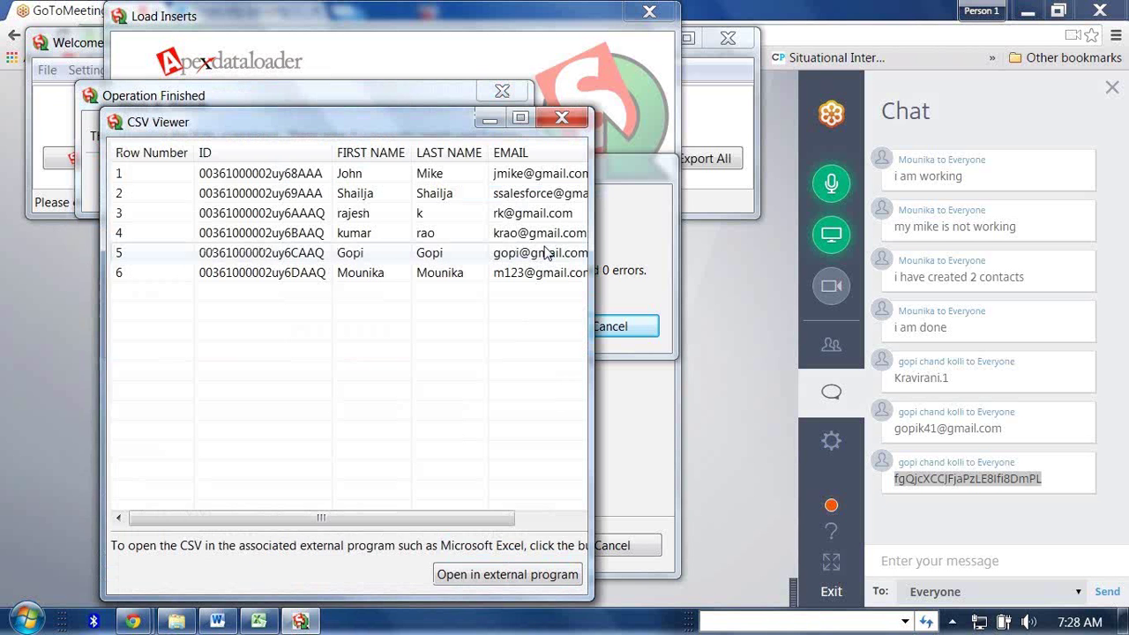
drag(591, 284, 931, 303)
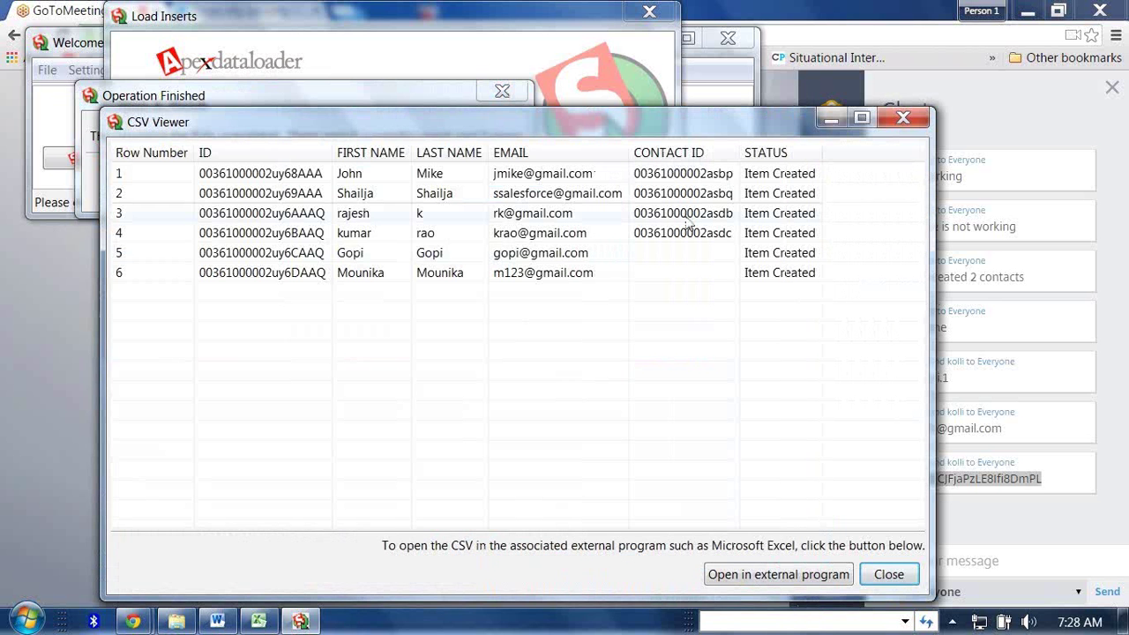
click(255, 177)
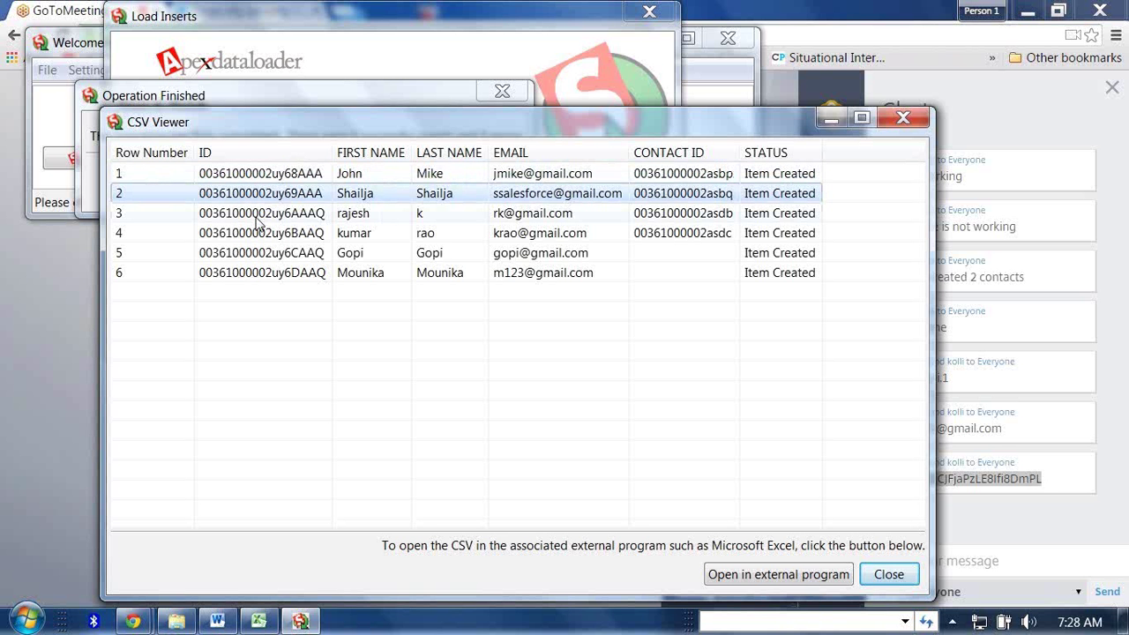
click(256, 218)
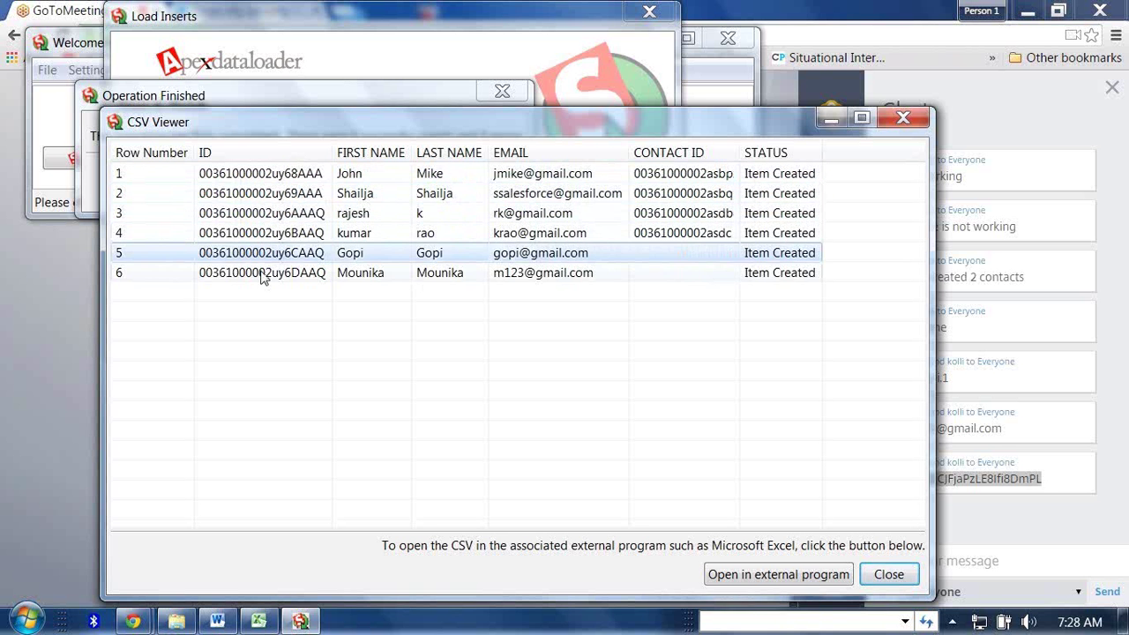
click(262, 275)
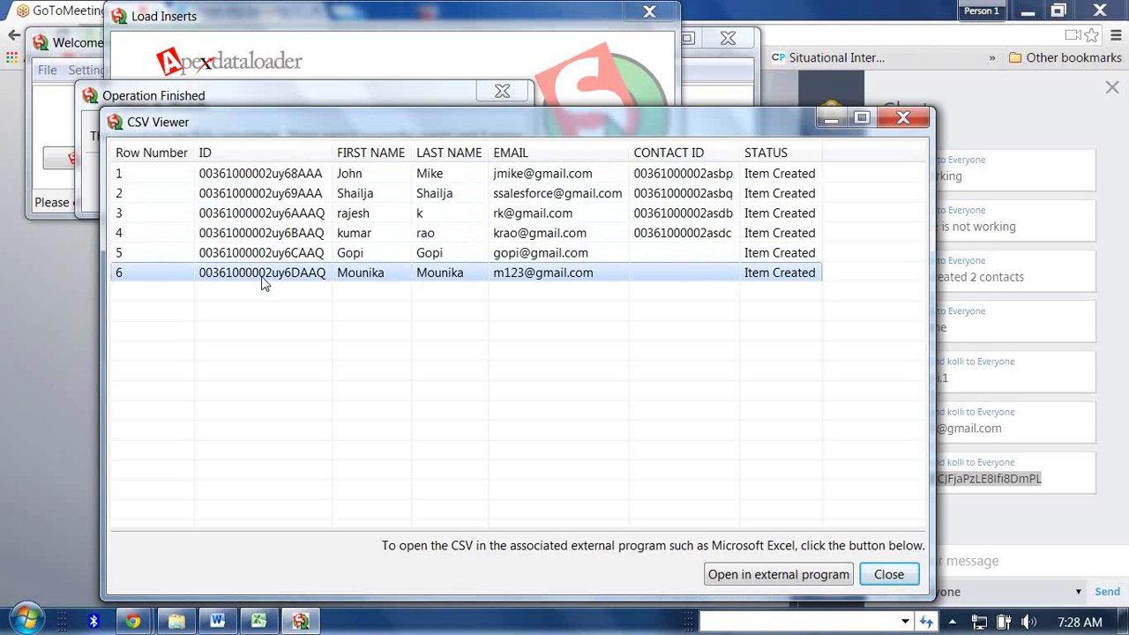
click(694, 174)
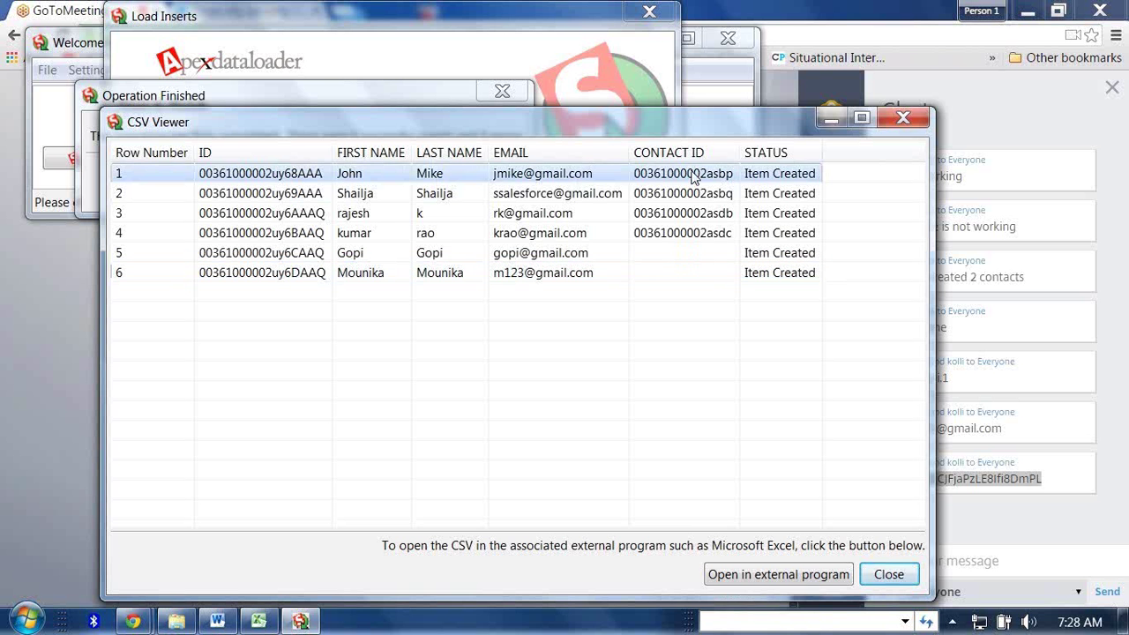
click(245, 195)
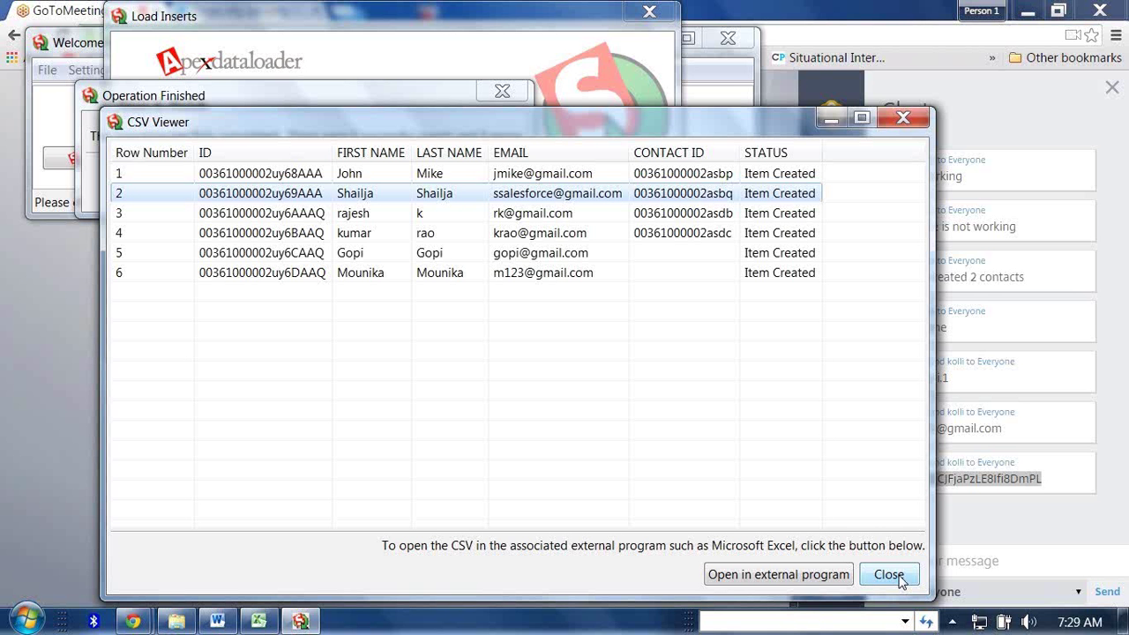
click(889, 575)
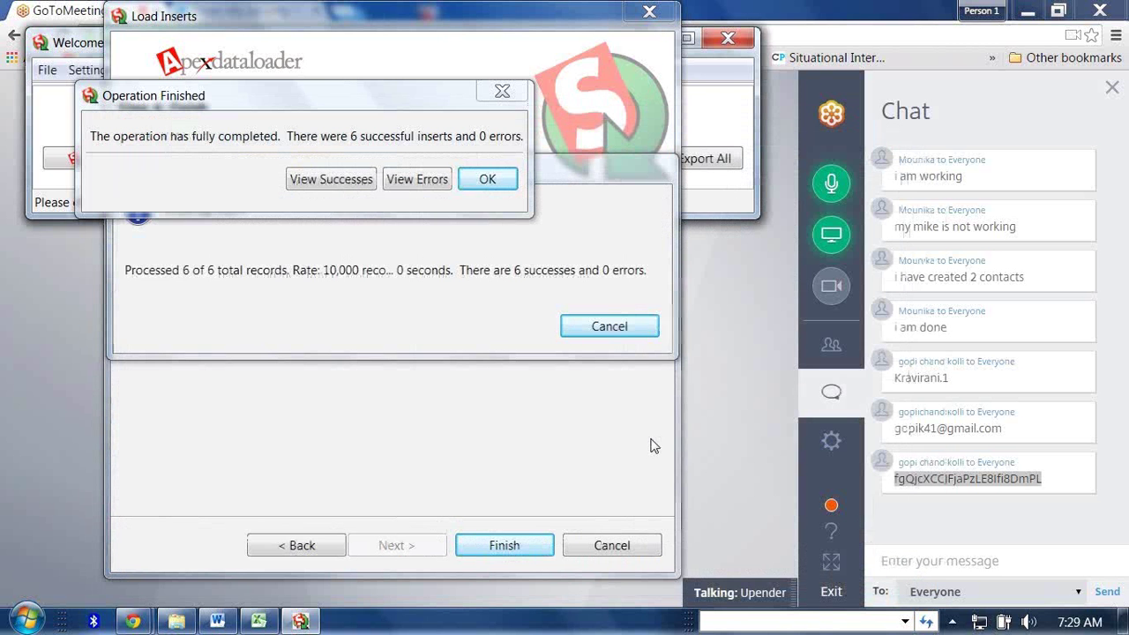
Step: Dismiss the insert summary and start an export of Contact (Contact) to extract.csv
click(488, 180)
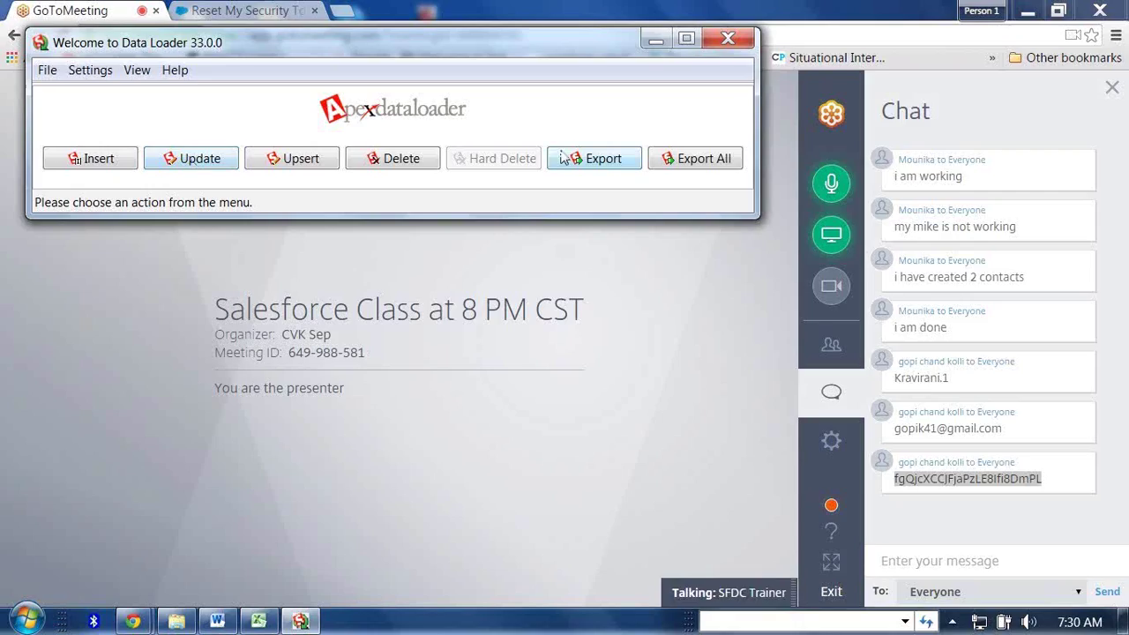
click(611, 167)
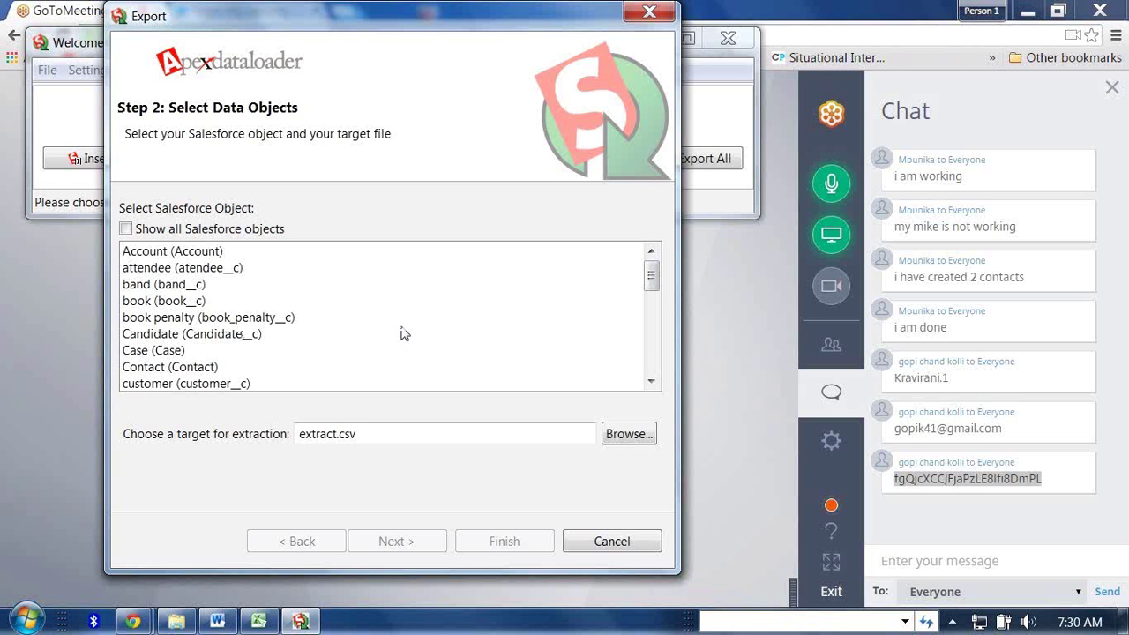
click(196, 364)
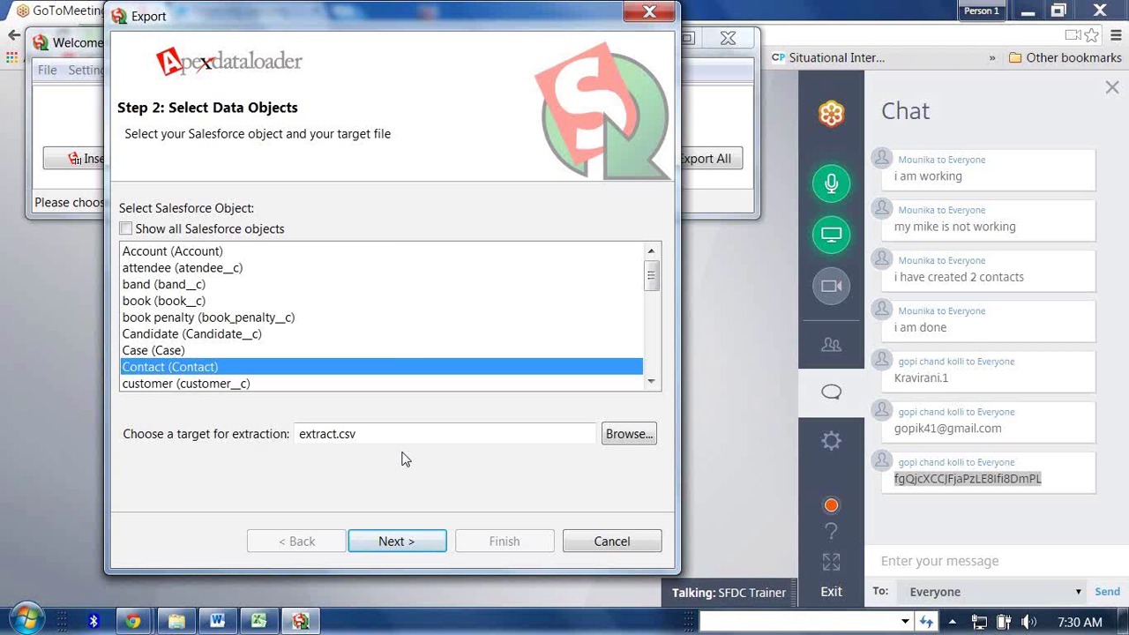
click(404, 548)
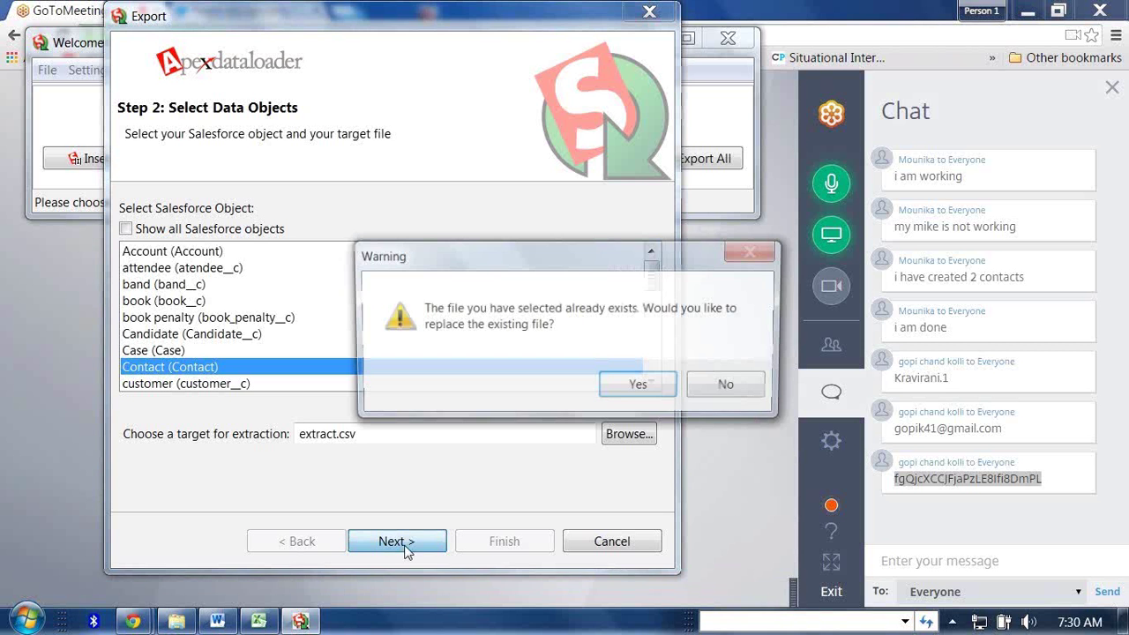
Step: Confirm replacing extract.csv and tick FirstName and LastName in the query fields
click(642, 389)
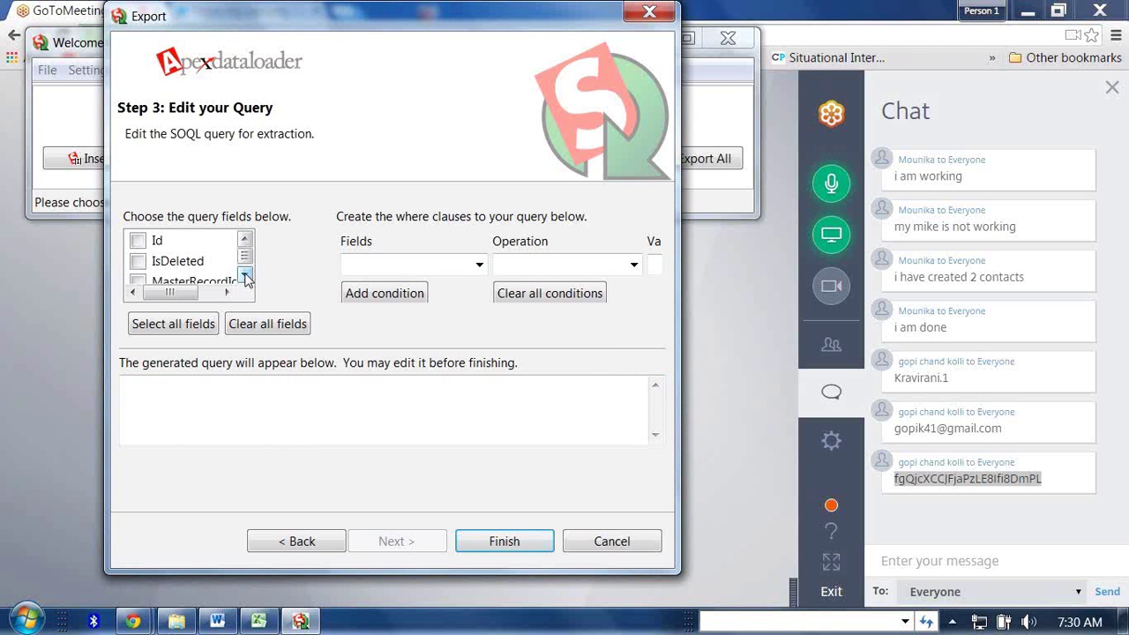
click(245, 276)
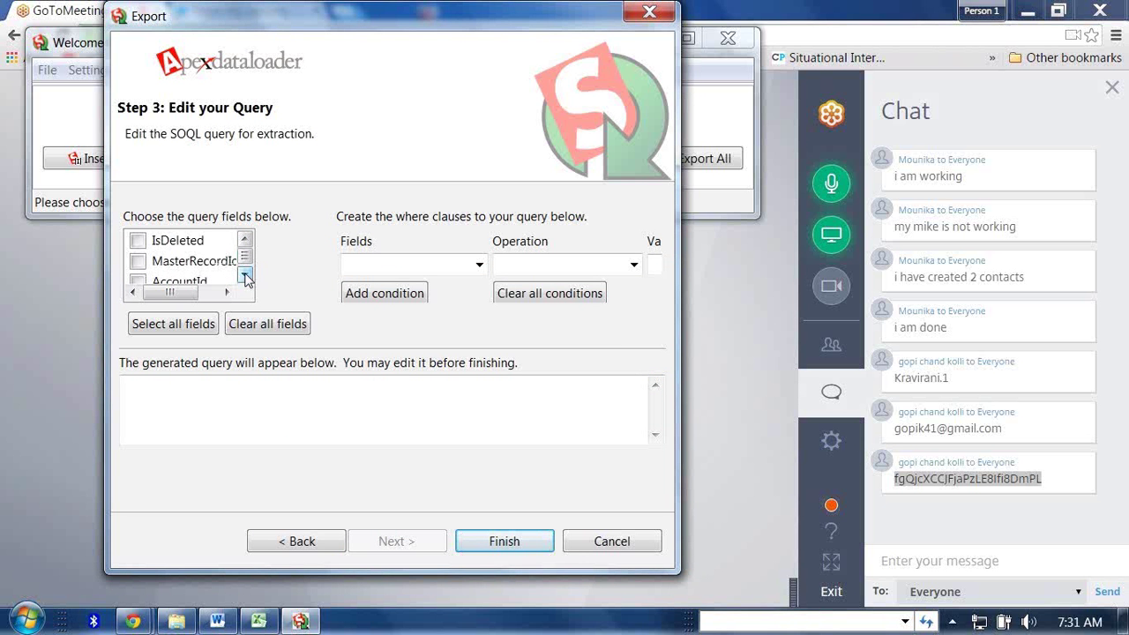
click(245, 276)
click(245, 276)
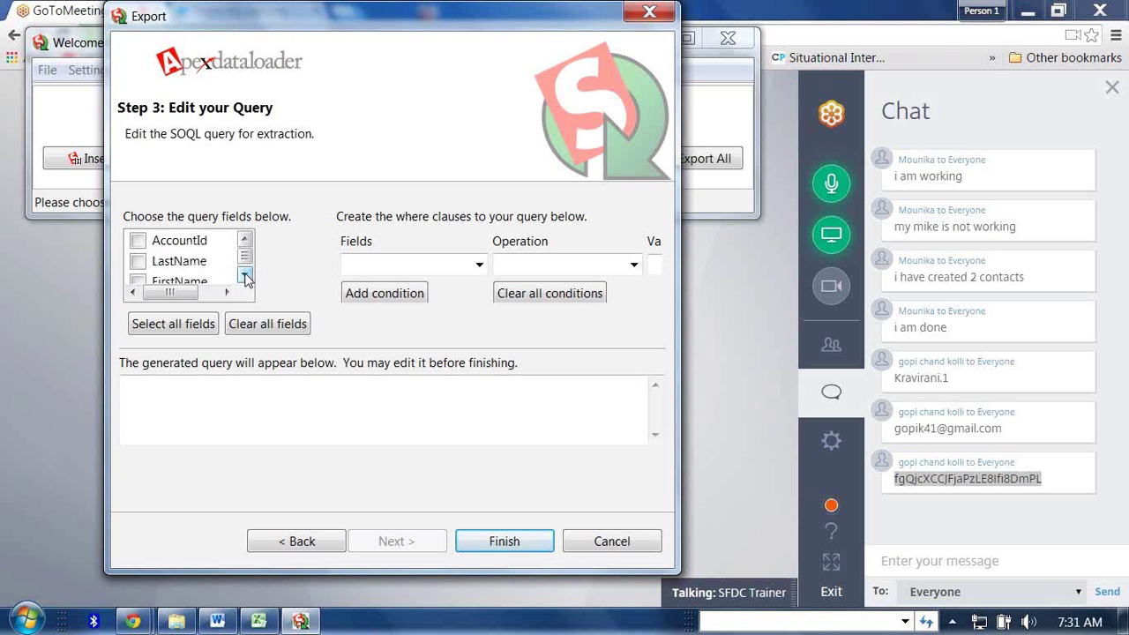
click(137, 282)
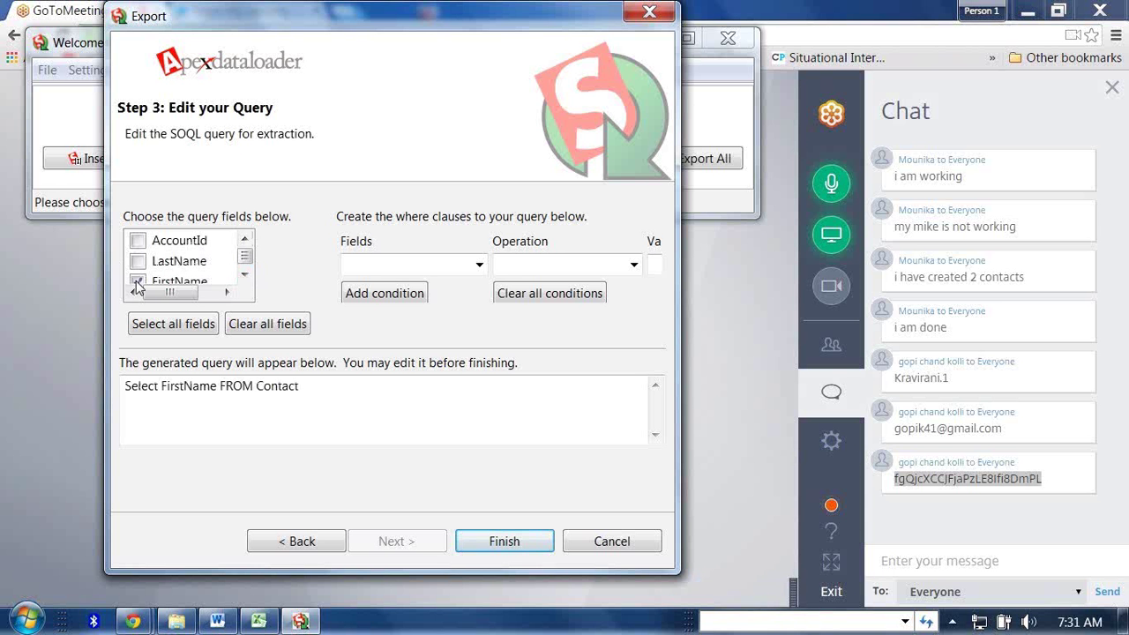
click(137, 262)
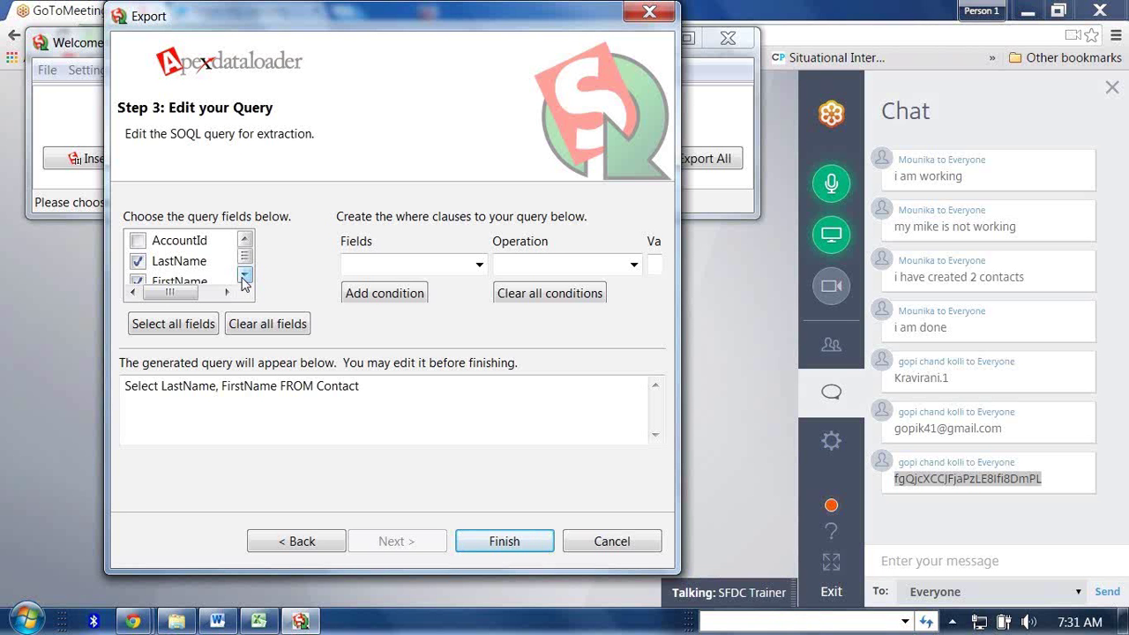
Step: Tick Id so the query reads Select Id, LastName, FirstName FROM Contact
click(244, 276)
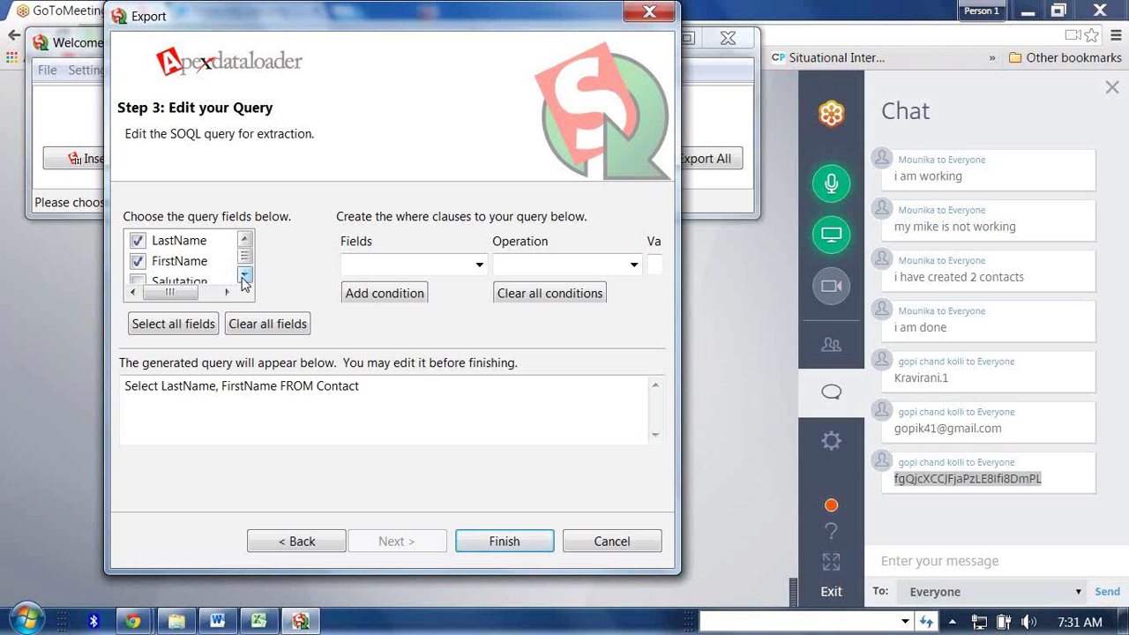
click(244, 276)
scroll(244, 279, down, 4)
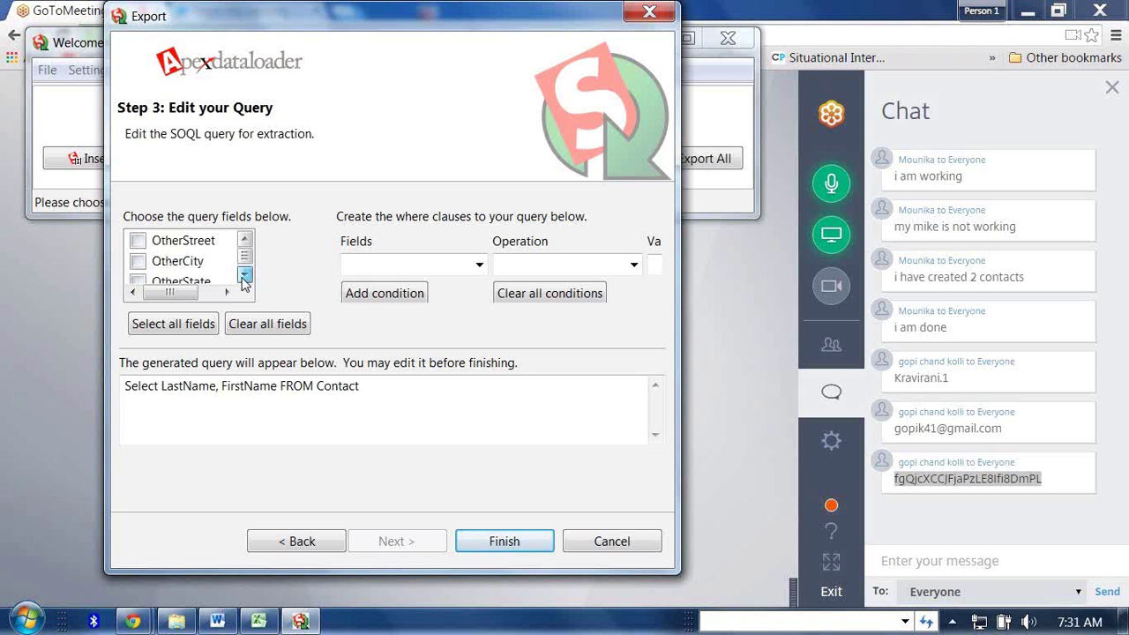
click(244, 276)
click(244, 276)
scroll(247, 256, up, 6)
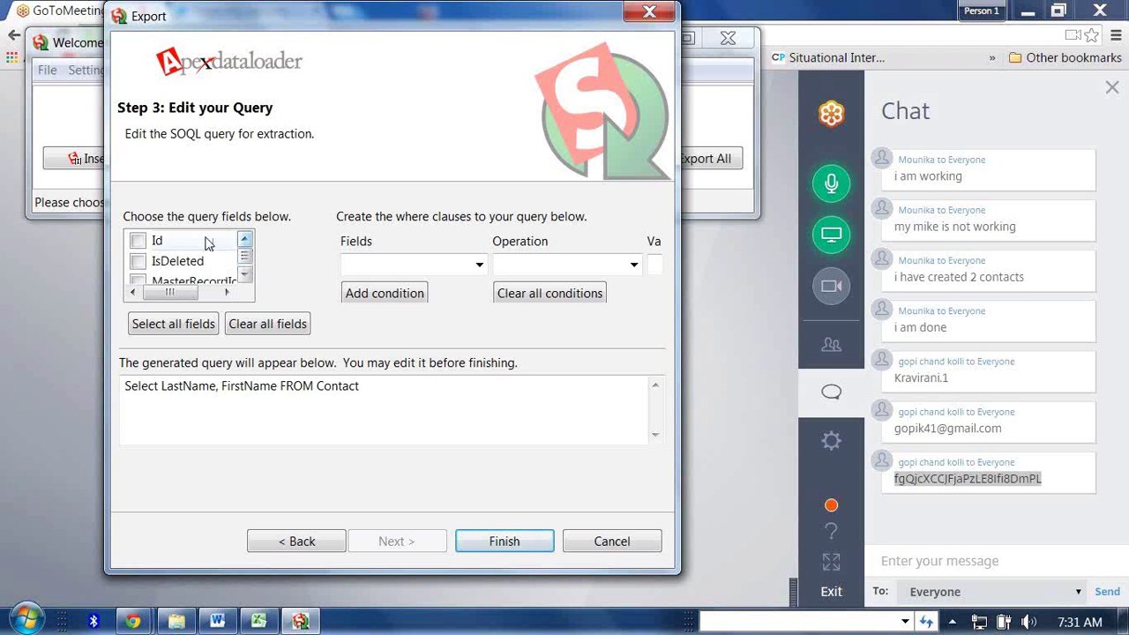
click(137, 242)
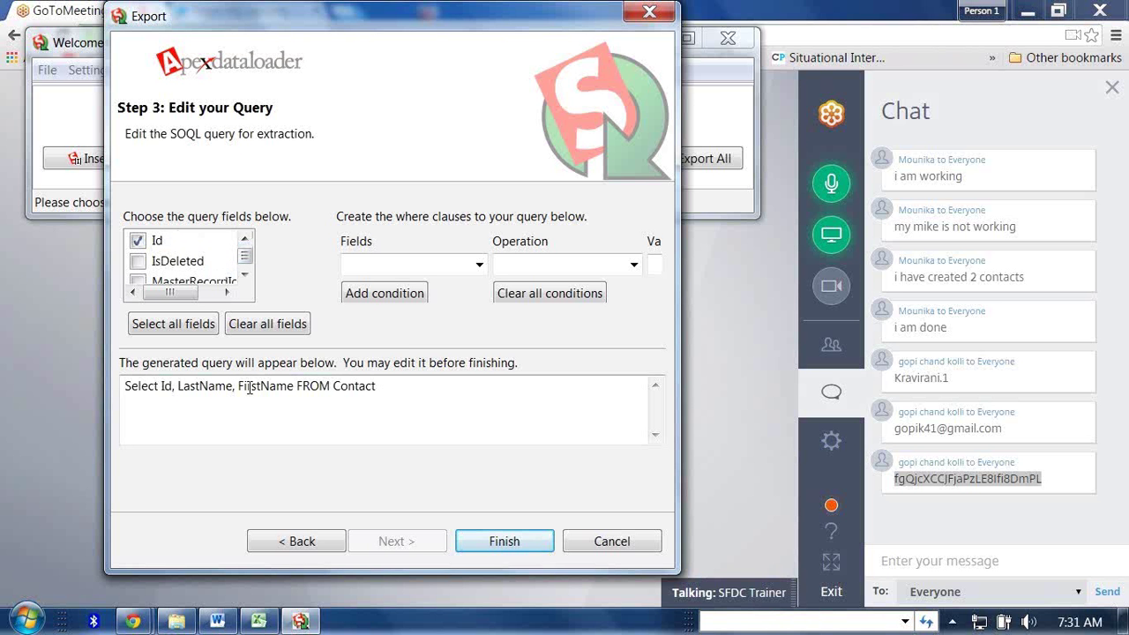
Step: Add the condition CreatedDate equals Today to the Contact export query
click(479, 265)
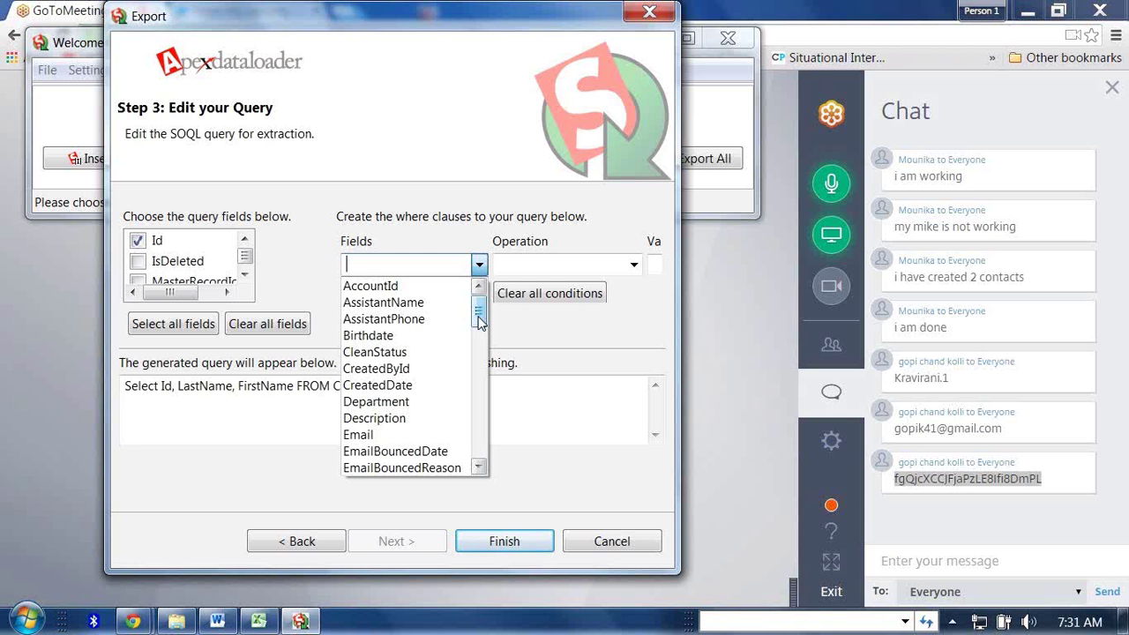
drag(479, 320, 477, 343)
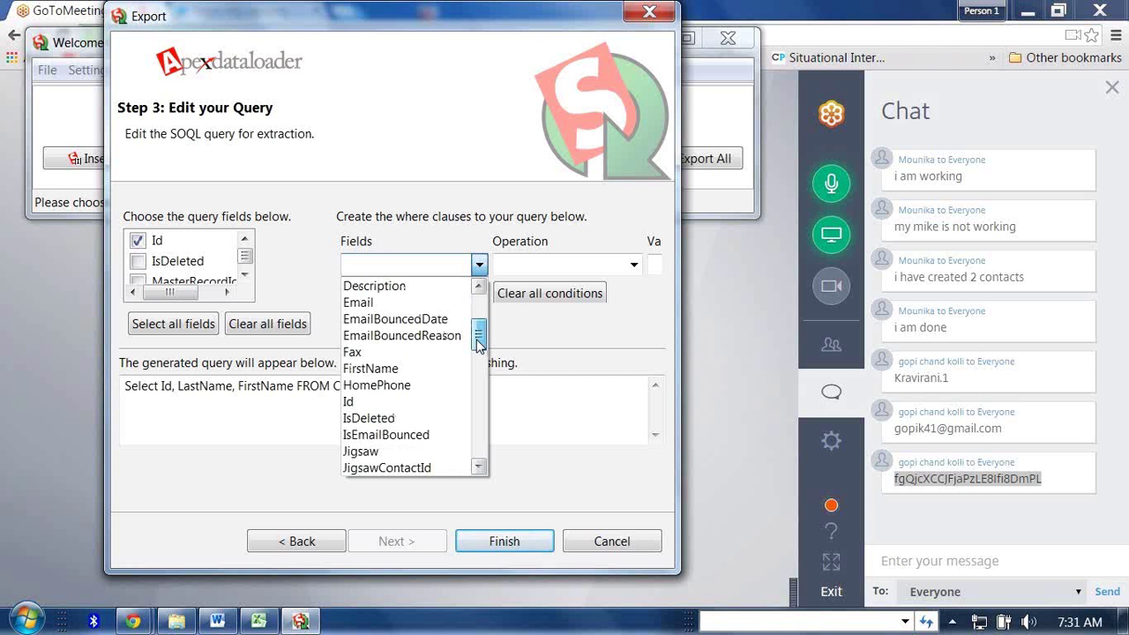
mouse_move(477, 344)
mouse_down()
mouse_move(478, 360)
mouse_move(477, 322)
mouse_up()
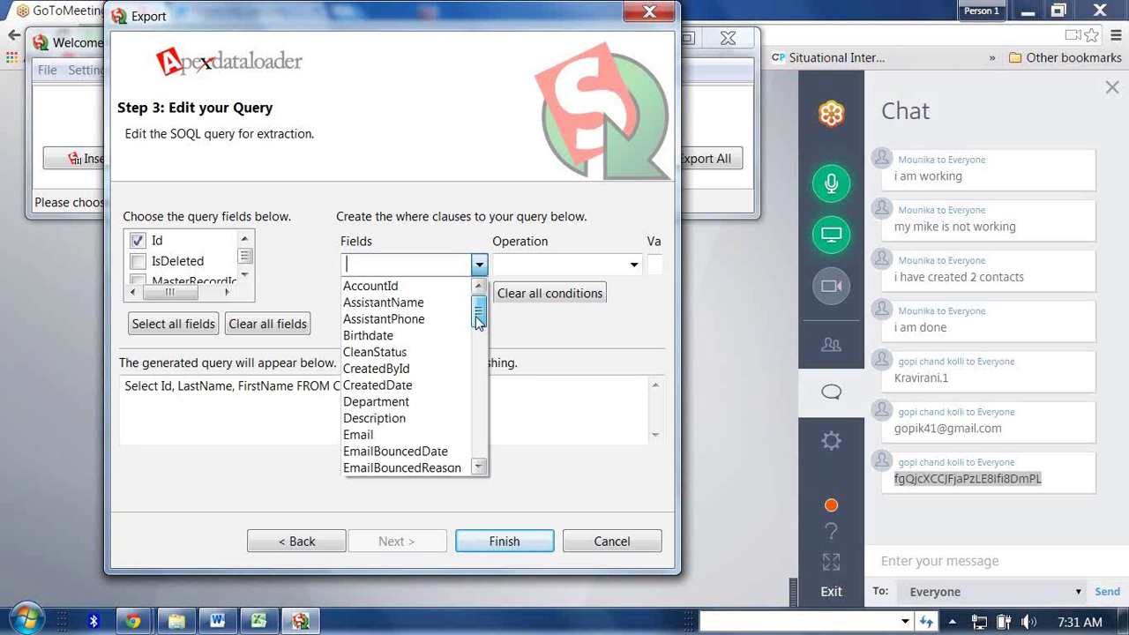
click(423, 384)
click(634, 266)
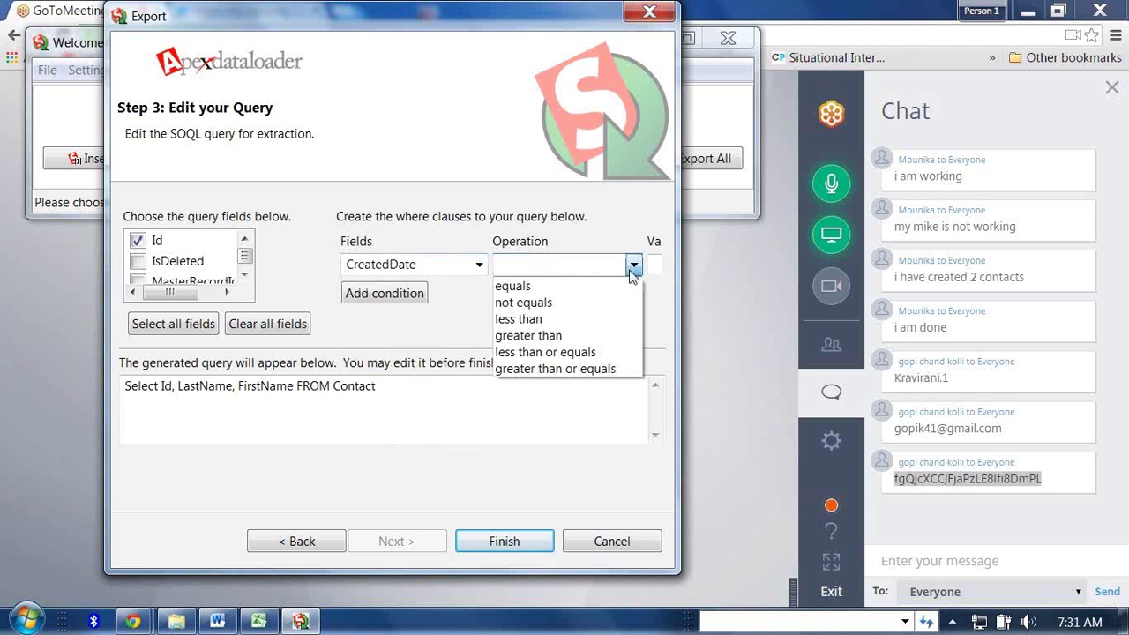
click(609, 285)
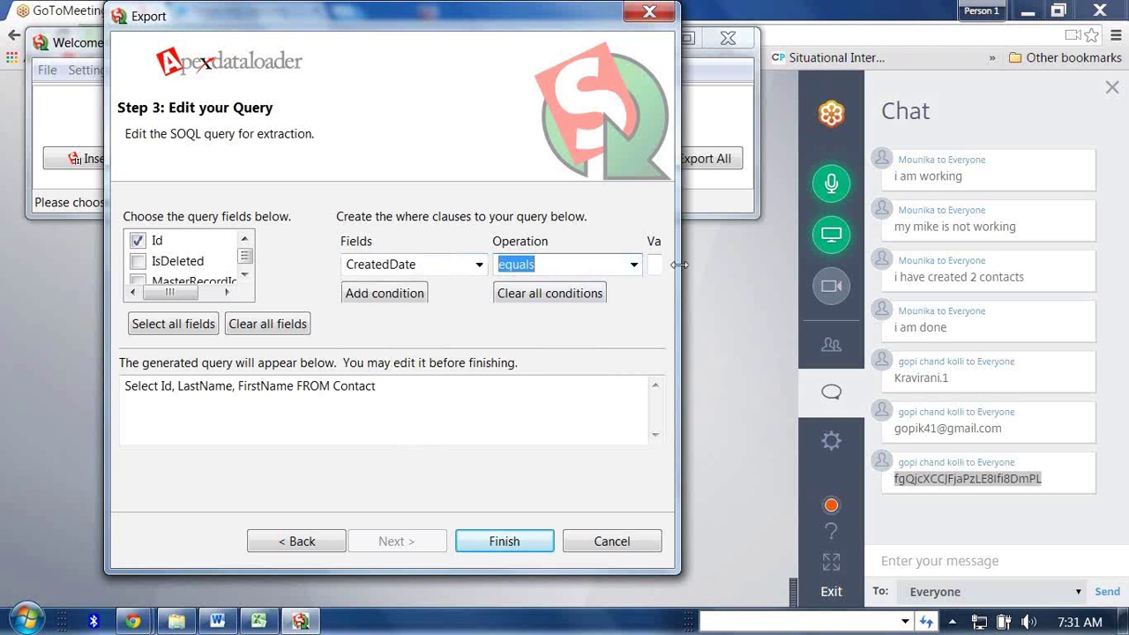
drag(679, 265, 794, 265)
click(693, 267)
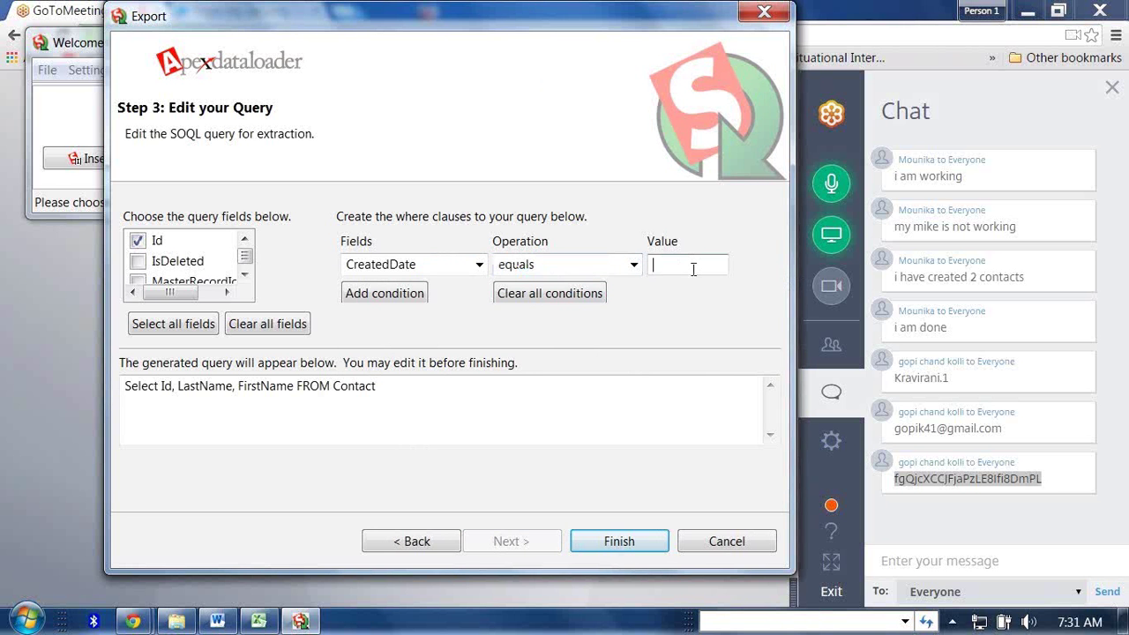
text(Today)
click(405, 301)
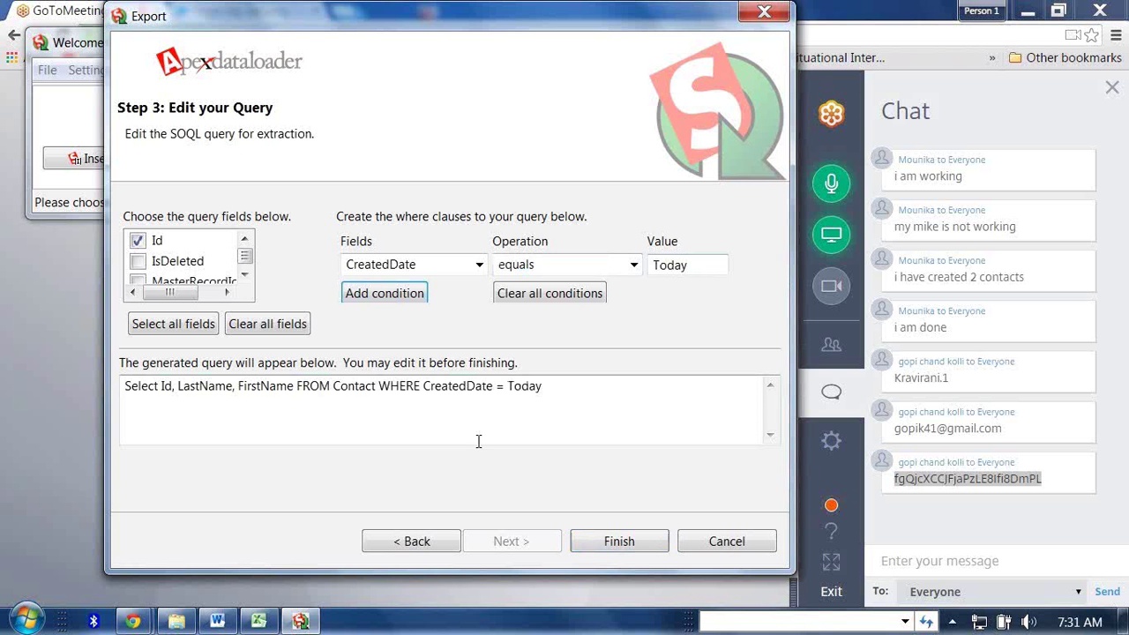
Step: Run the export and view the six extracted Contact rows with ID, LASTNAME and FIRSTNAME
click(619, 541)
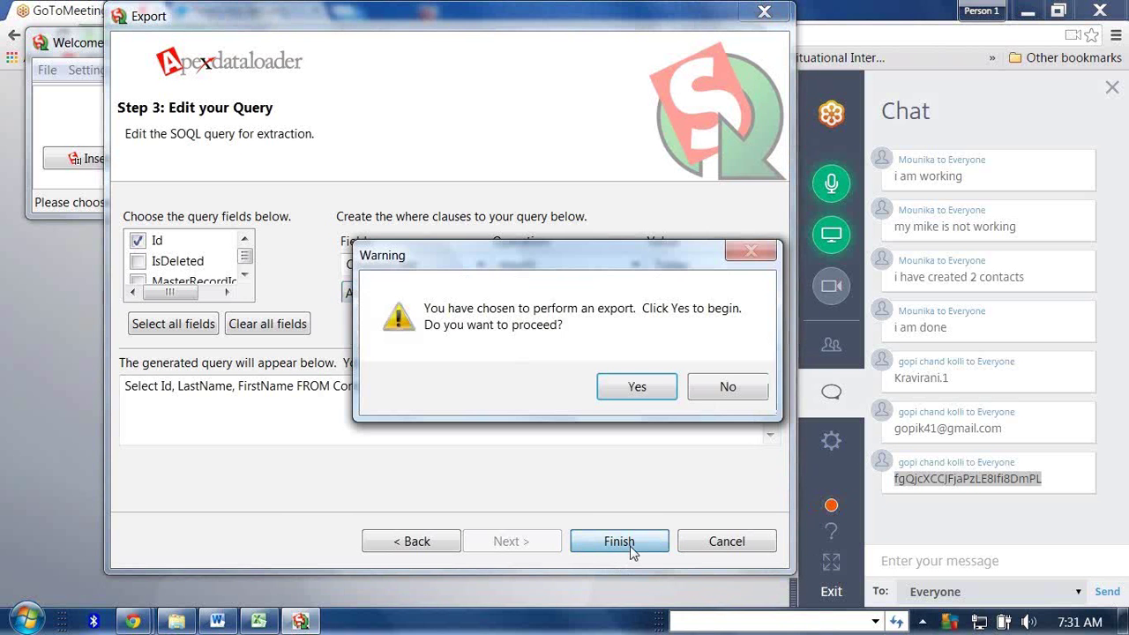
click(637, 388)
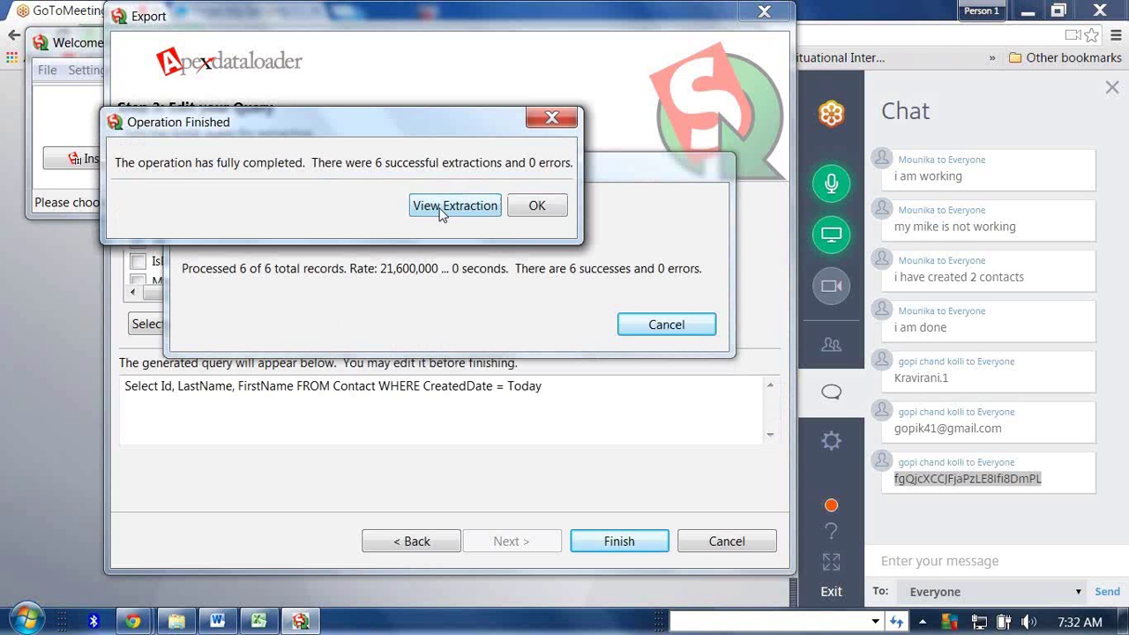
click(443, 215)
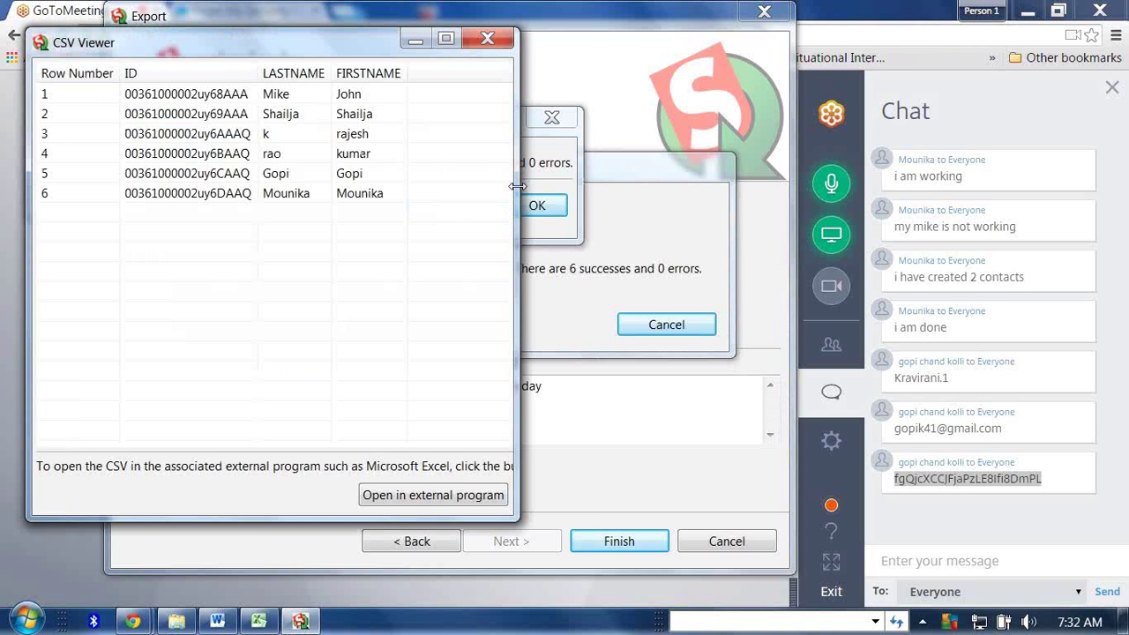
drag(517, 186, 641, 228)
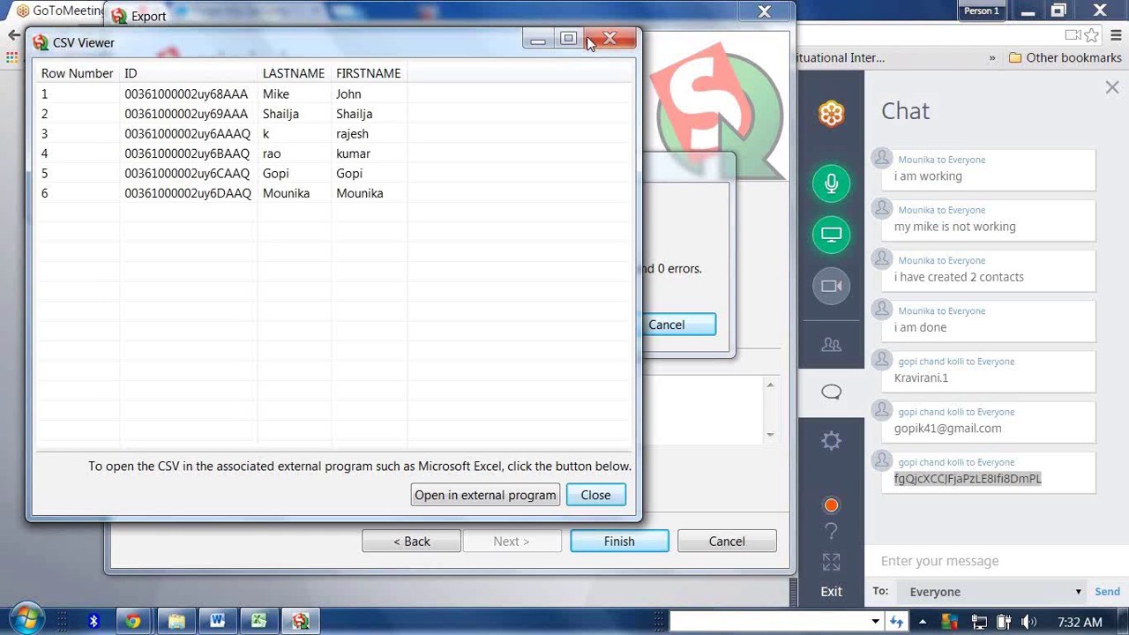
click(607, 42)
Step: Close the export, read the External IDs section of the day 19 notes, then return to GoToMeeting
click(536, 202)
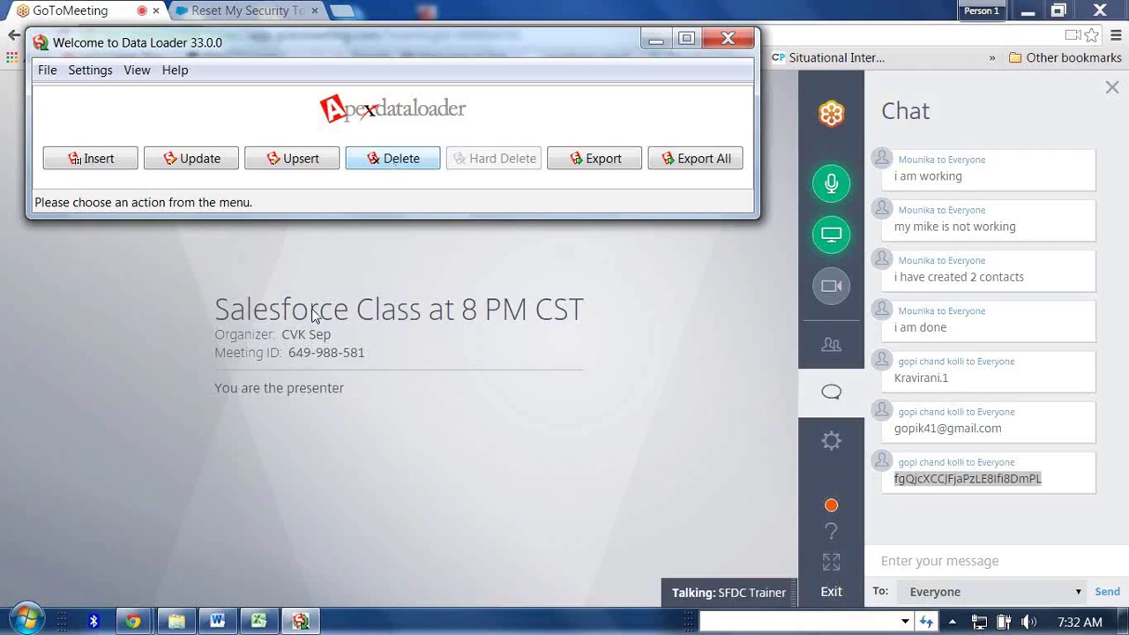
mouse_move(237, 624)
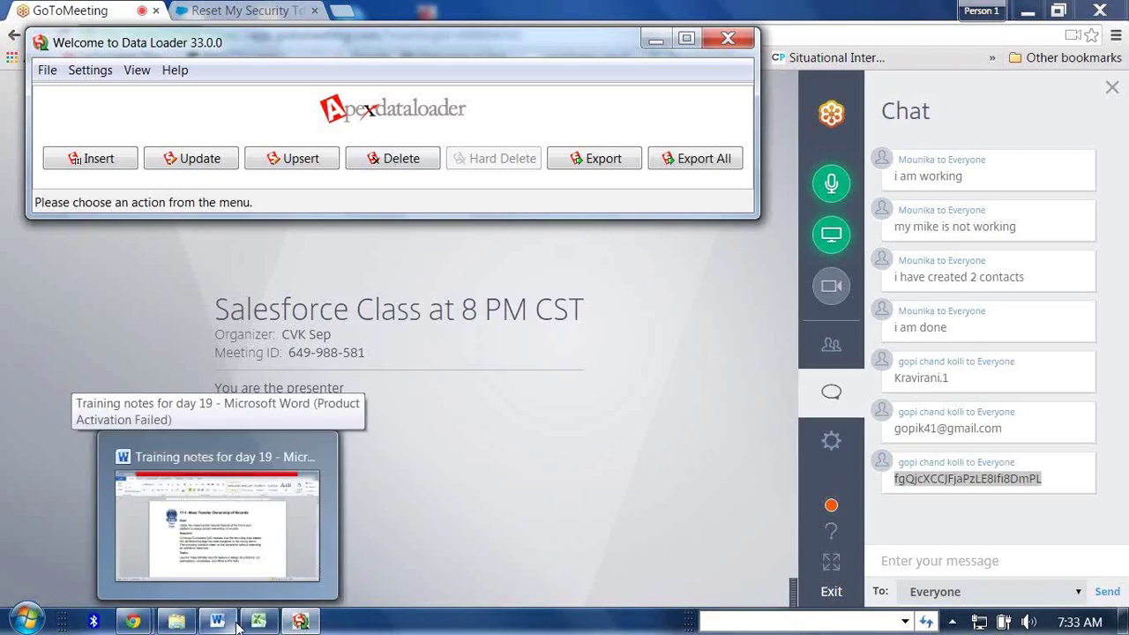
click(214, 548)
click(1120, 276)
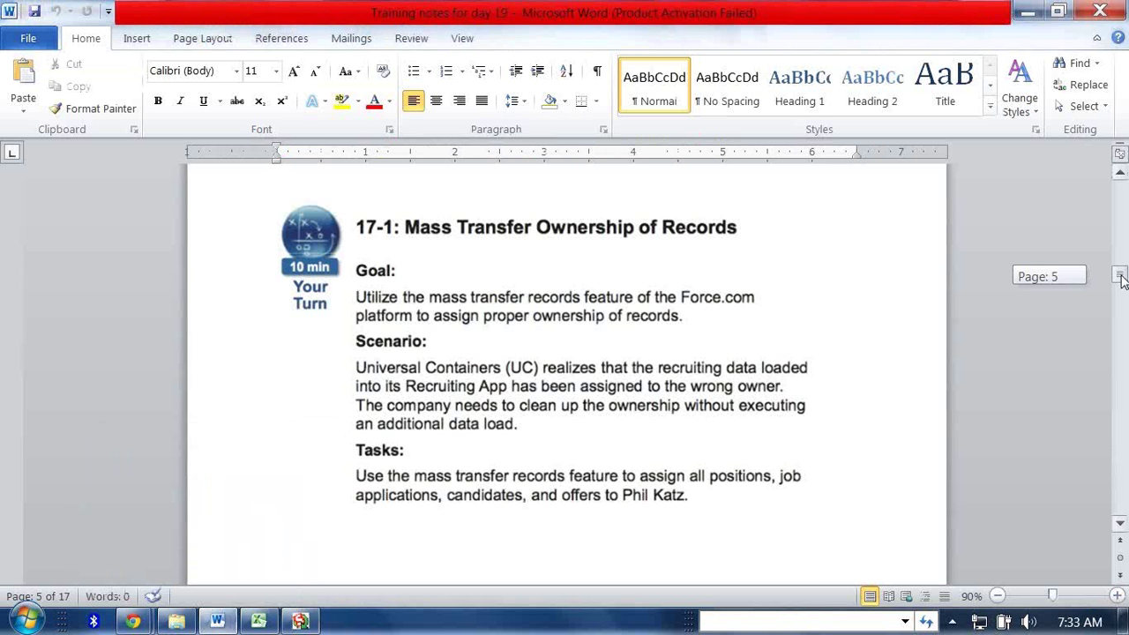
drag(1120, 278, 1120, 309)
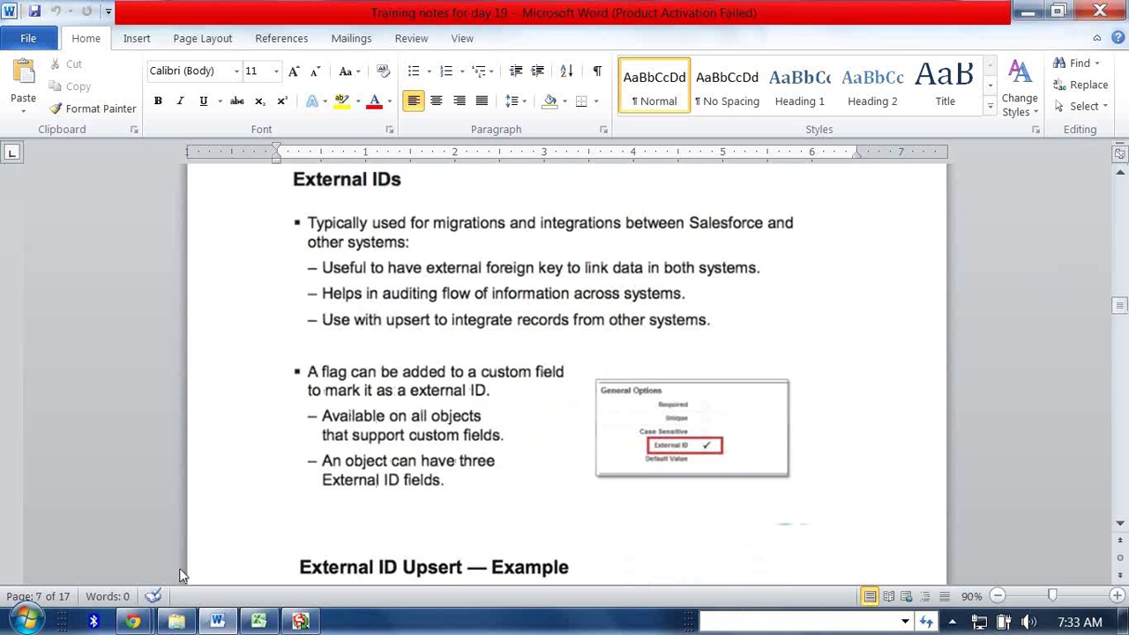
mouse_move(134, 623)
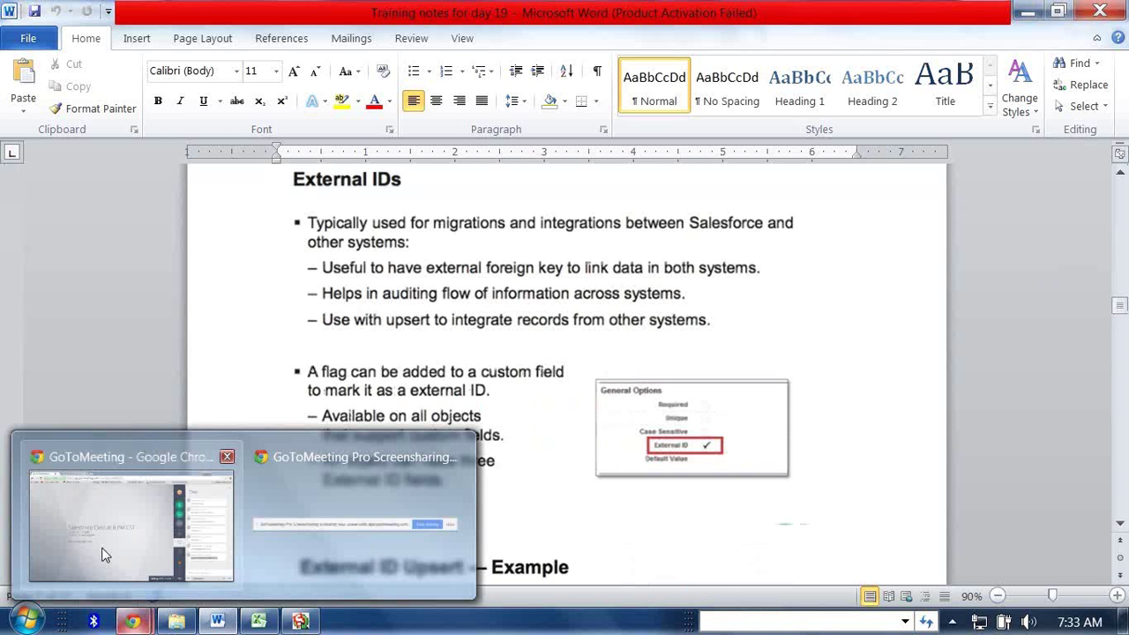
click(104, 554)
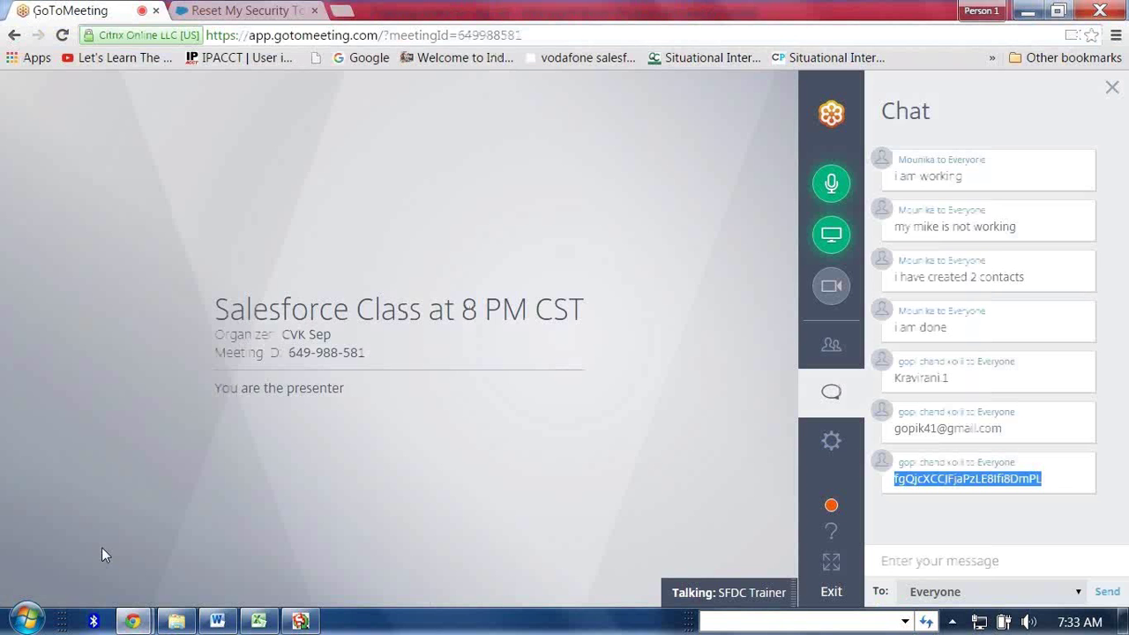
Step: Switch to the Salesforce tab and open the job applications tab home page
key(ctrl+Tab)
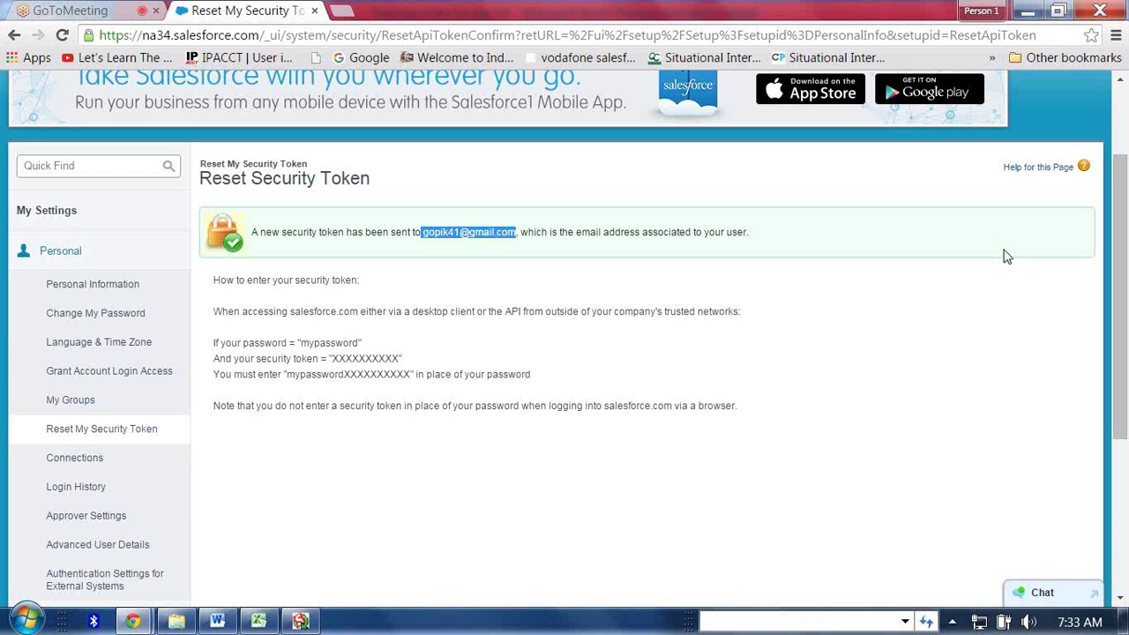
scroll(1121, 217, up, 1)
scroll(1122, 217, up, 1)
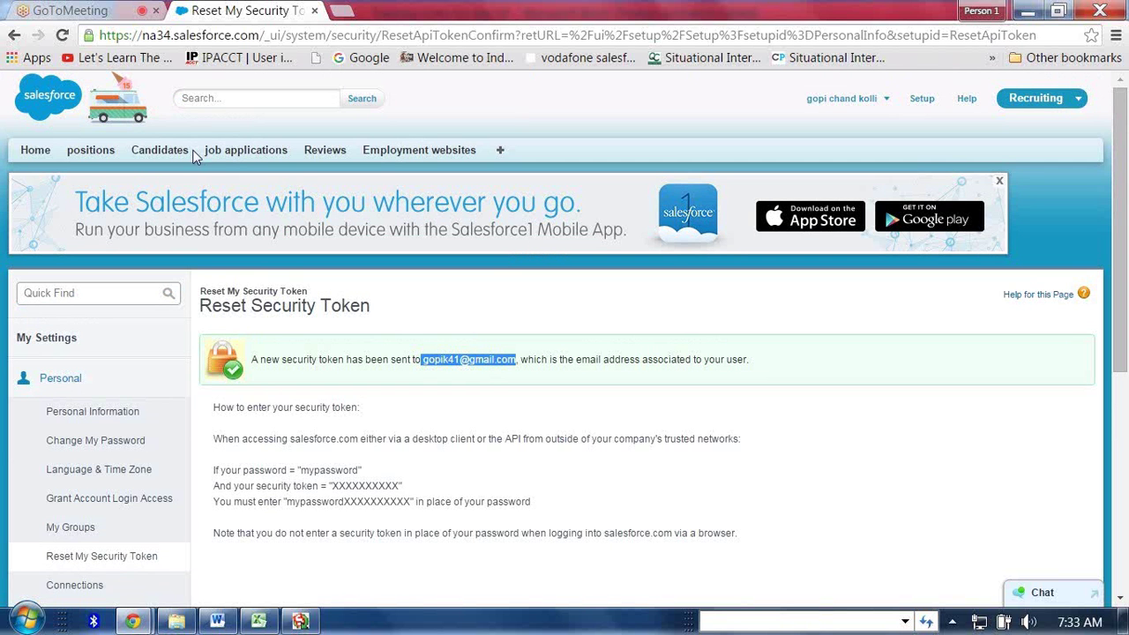
click(255, 152)
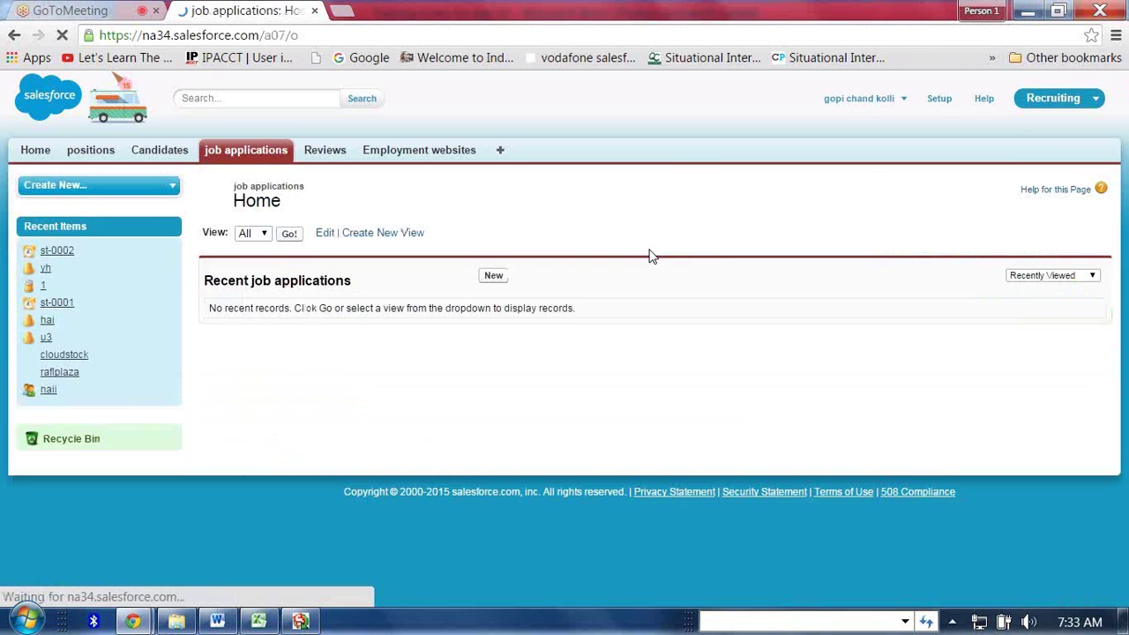
Step: Start a new Text custom field on job application and advance to Step 2, Enter the details
click(1121, 219)
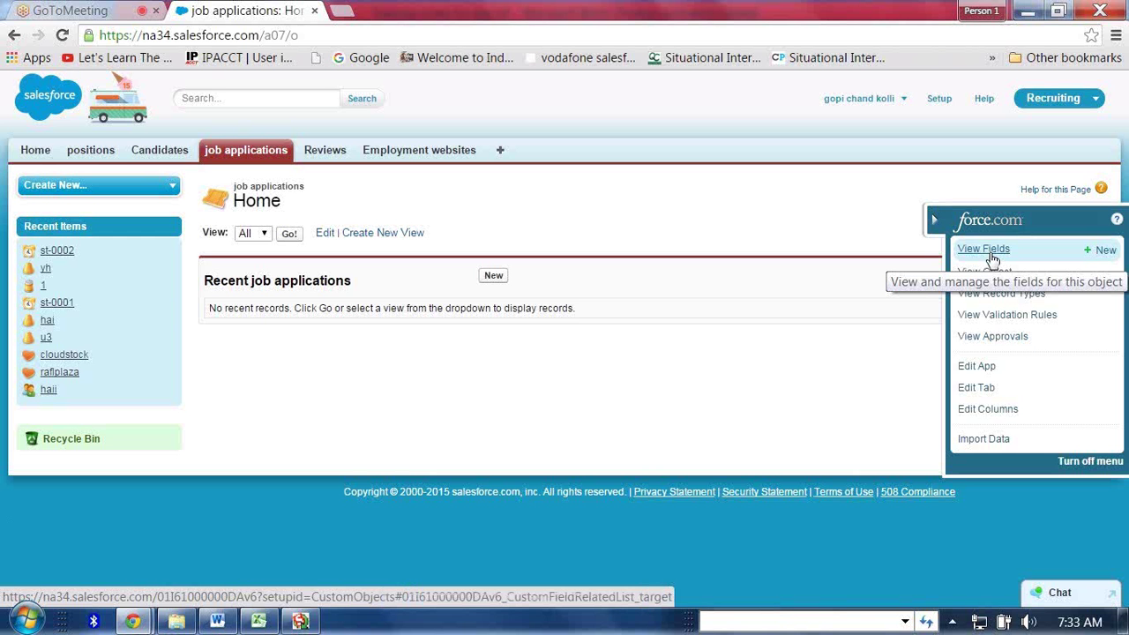
click(1106, 250)
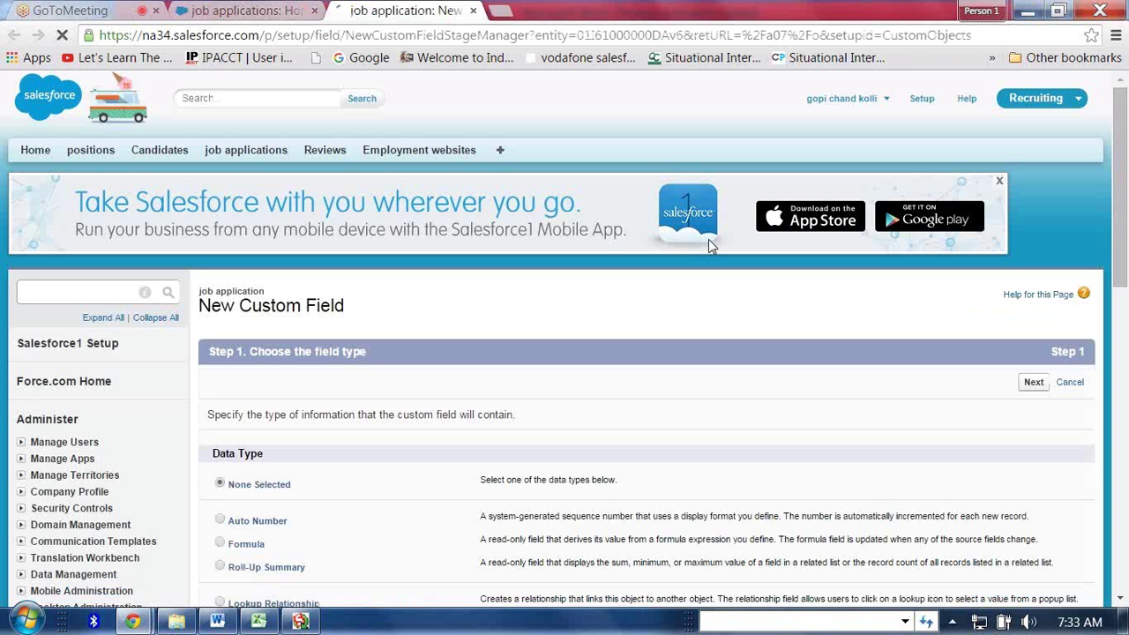
drag(1119, 204, 1118, 383)
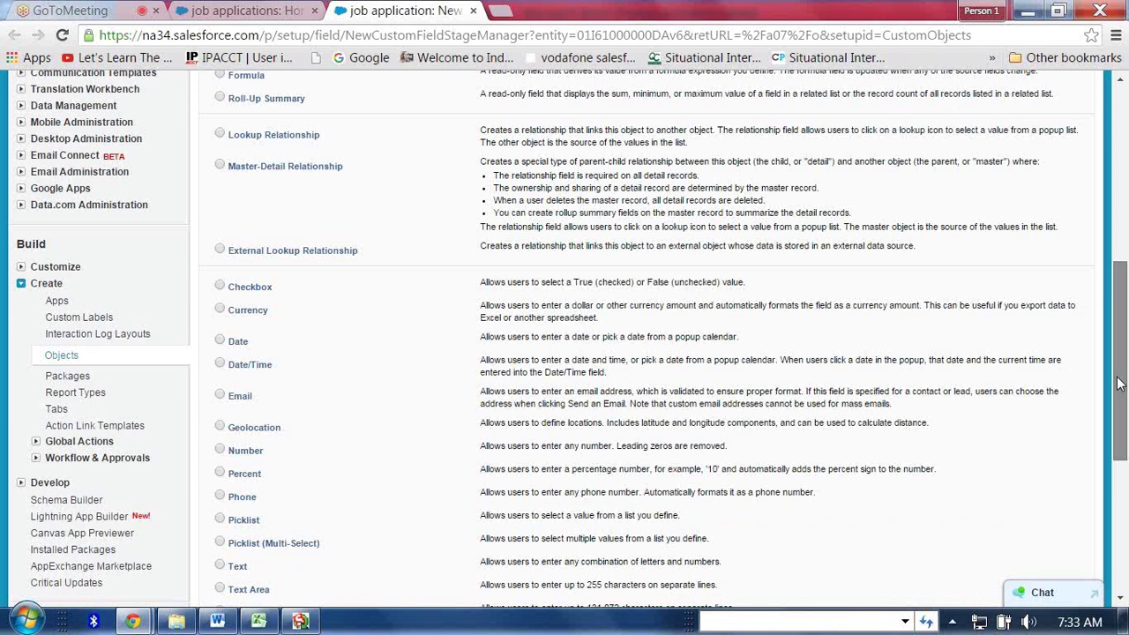
scroll(1115, 383, down, 1)
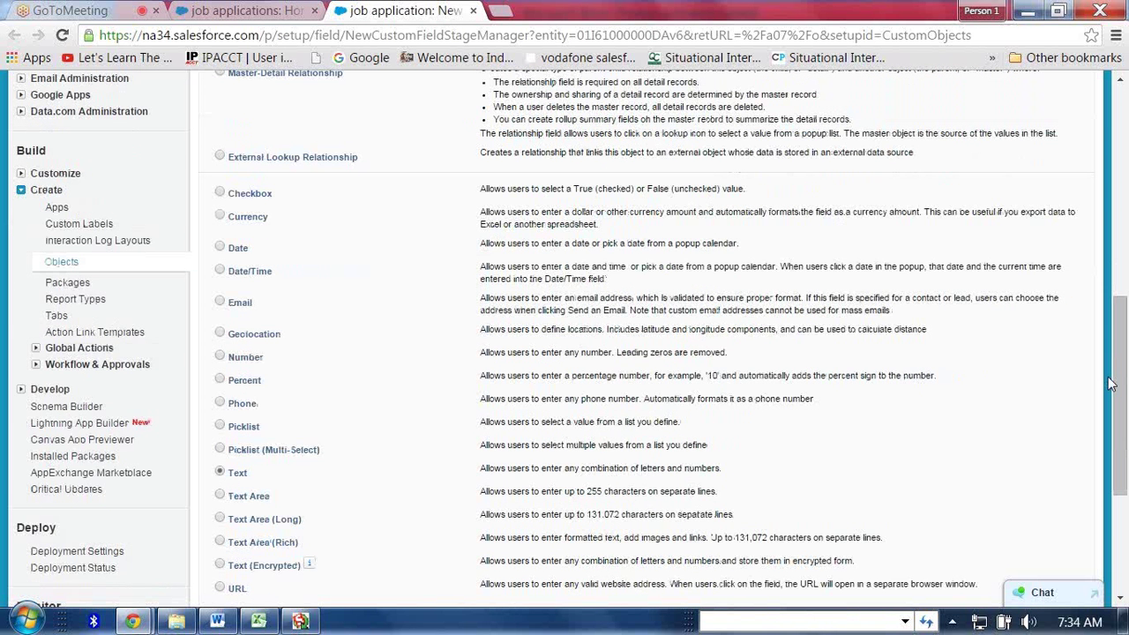
drag(1111, 383, 1127, 483)
click(1032, 459)
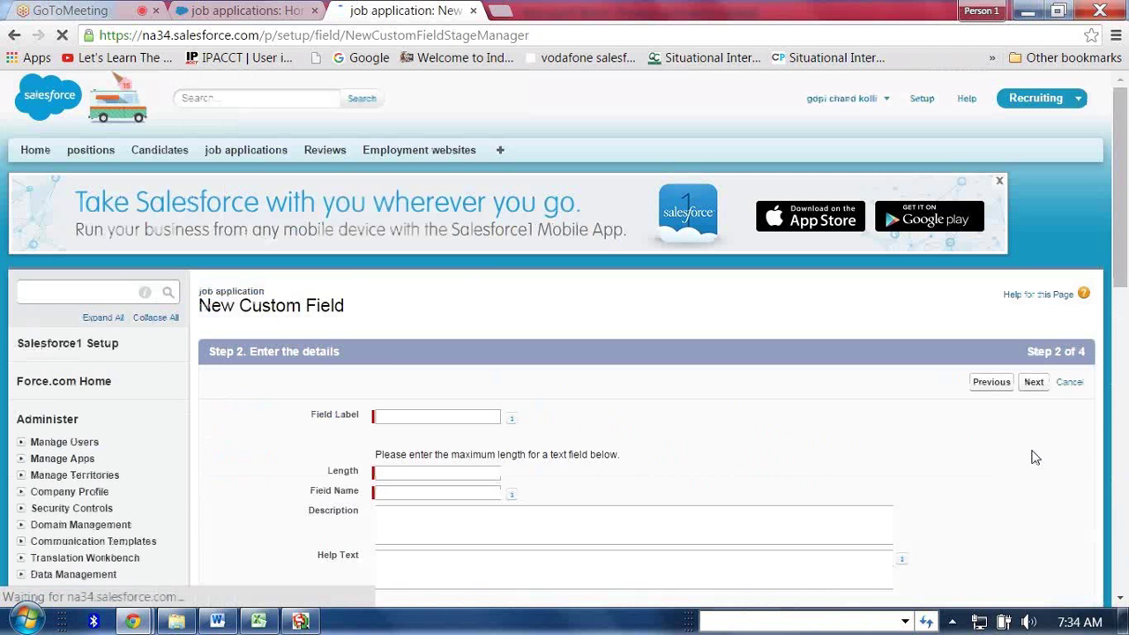
Step: Tick External ID on the new text field, then go back to the day 19 training notes
scroll(1035, 456, down, 4)
click(380, 313)
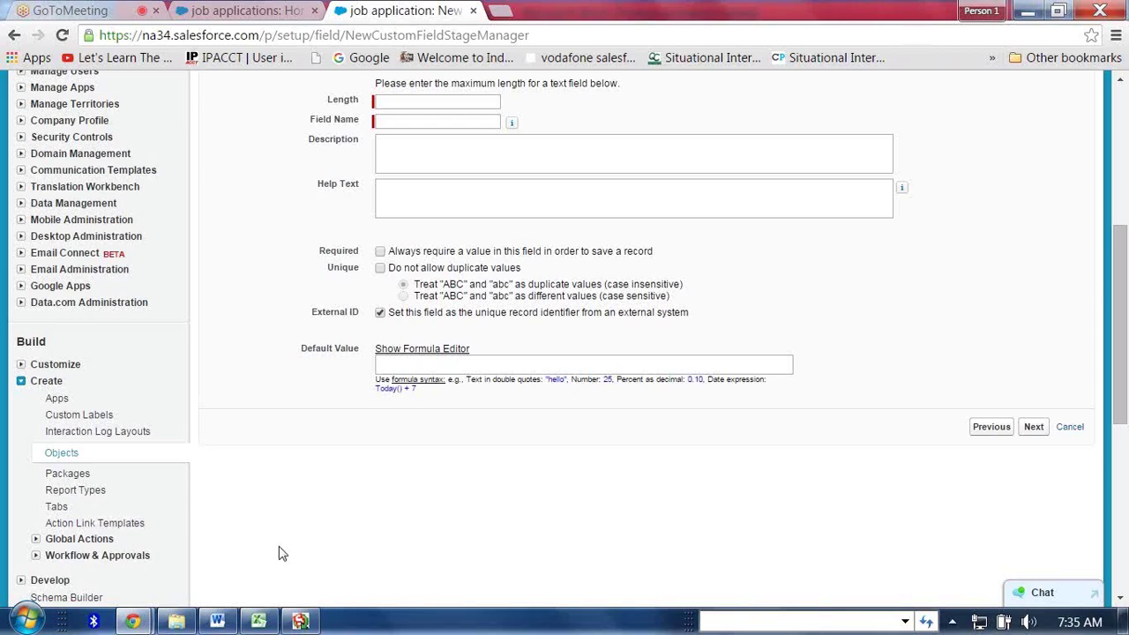
click(218, 622)
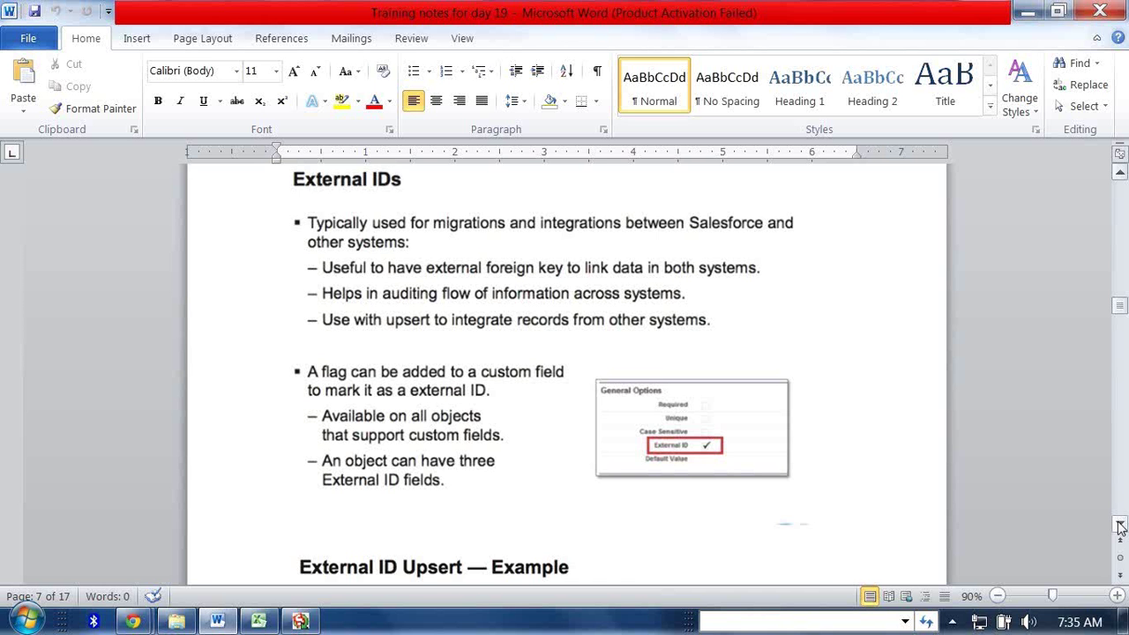
Step: Scroll the day 19 Word notes down to the External ID Upsert example's Legacy System and Salesforce tables
click(1120, 527)
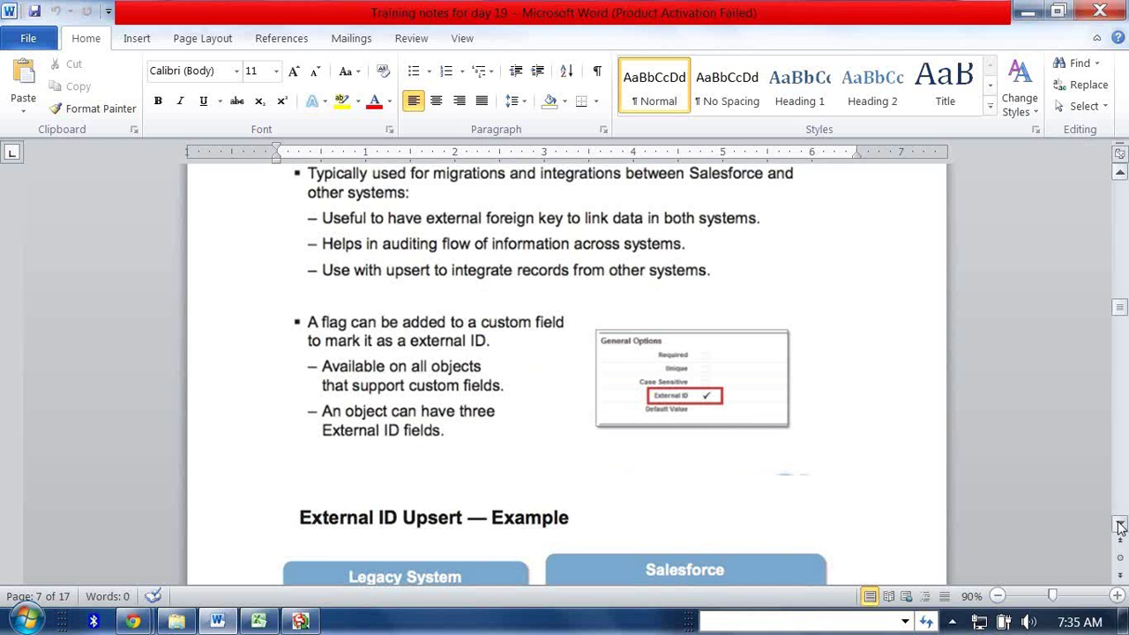
click(1120, 526)
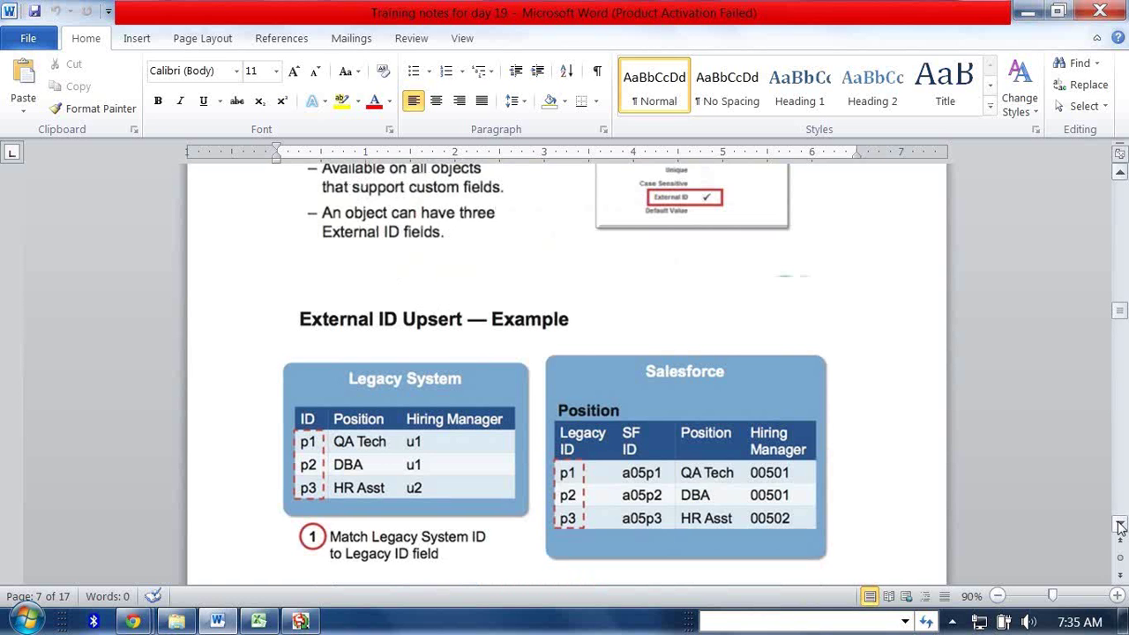
click(1120, 527)
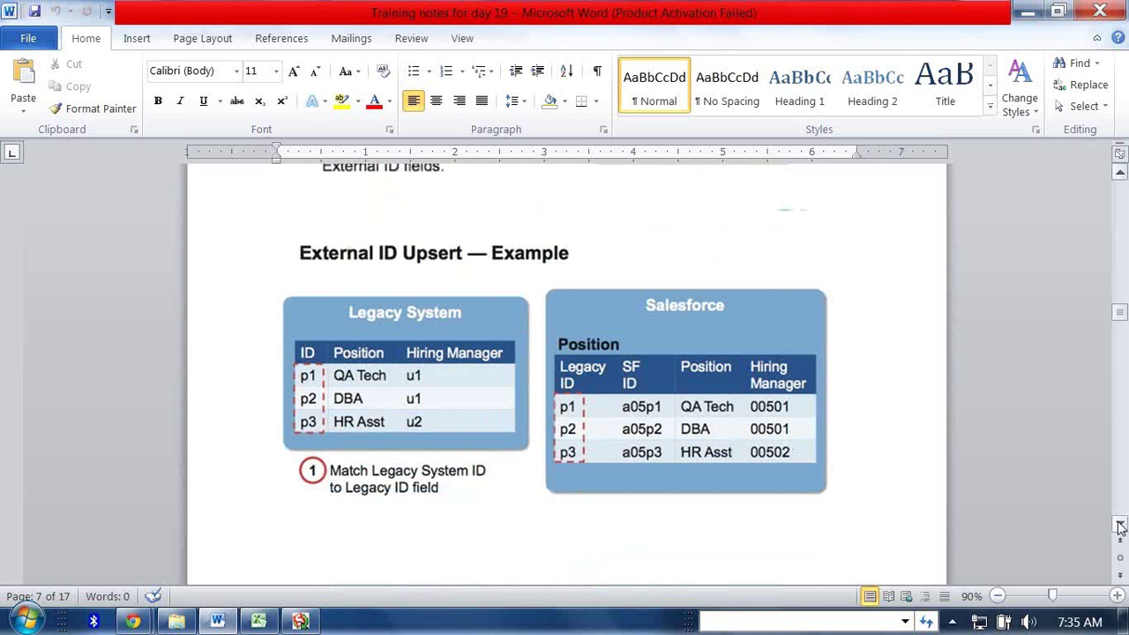
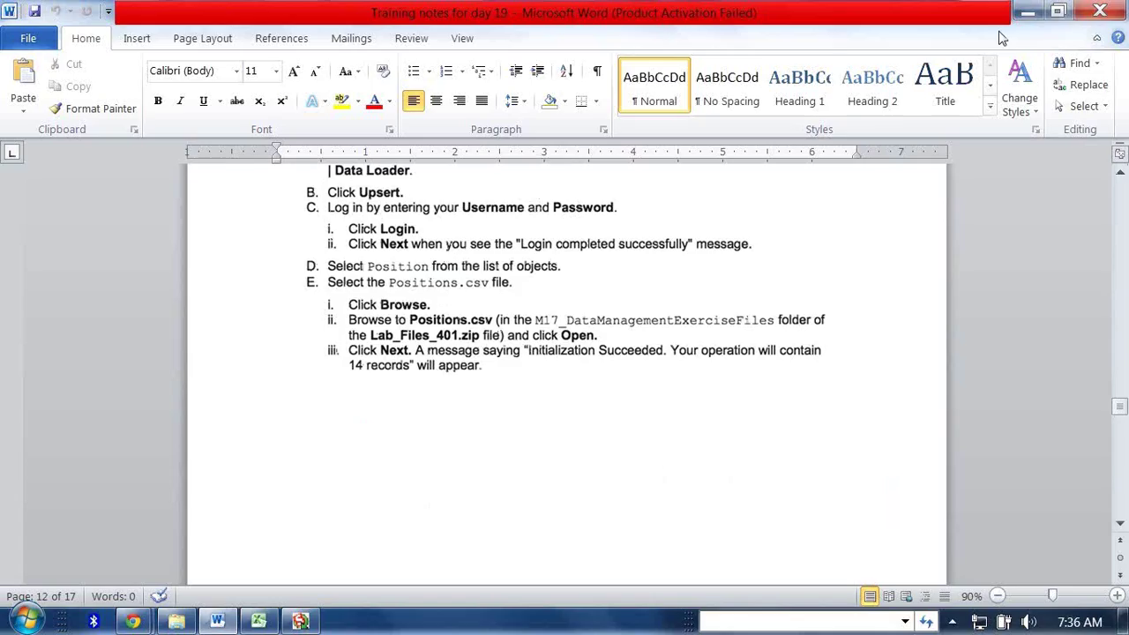
Step: Close the Word notes, scroll the New Custom Field page up, and bring Apex Data Loader forward
click(1094, 20)
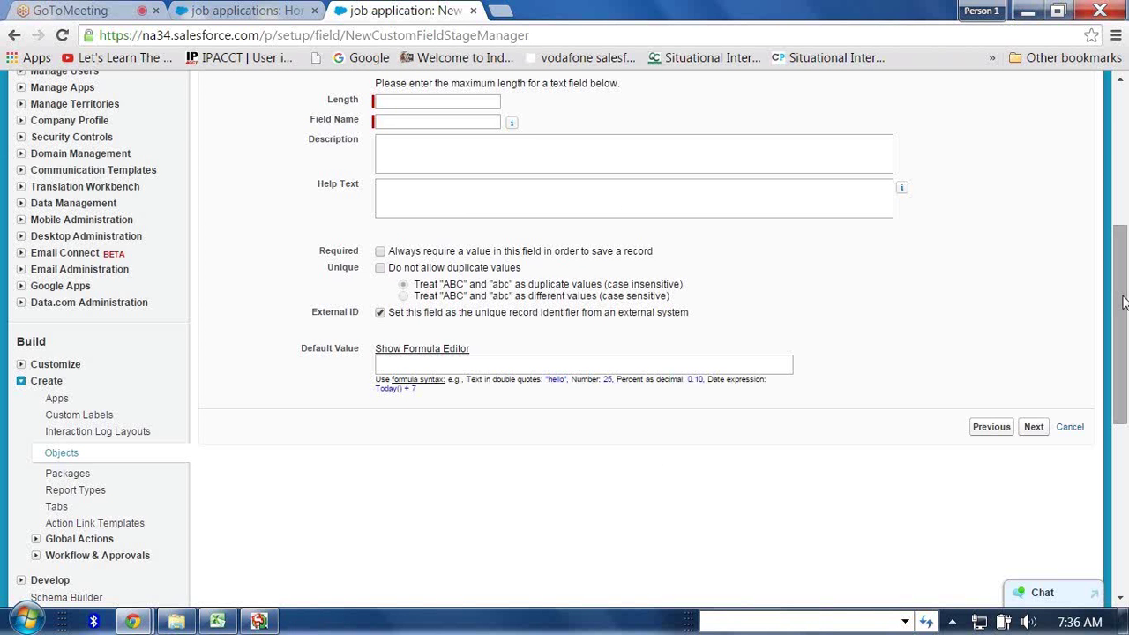
drag(1123, 303, 1123, 159)
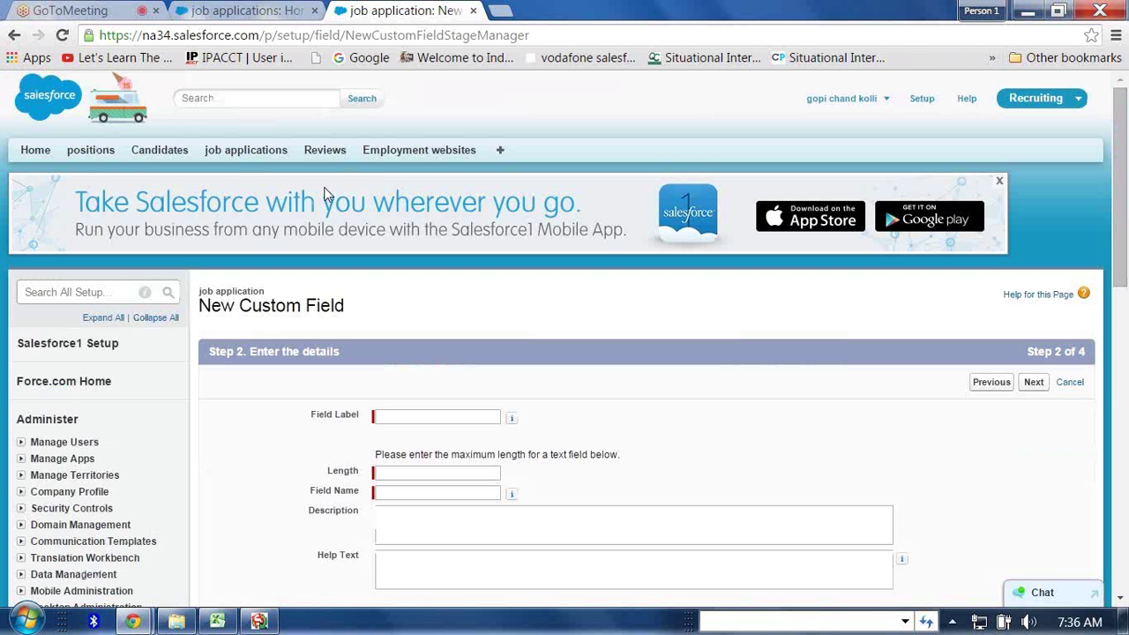
mouse_move(262, 623)
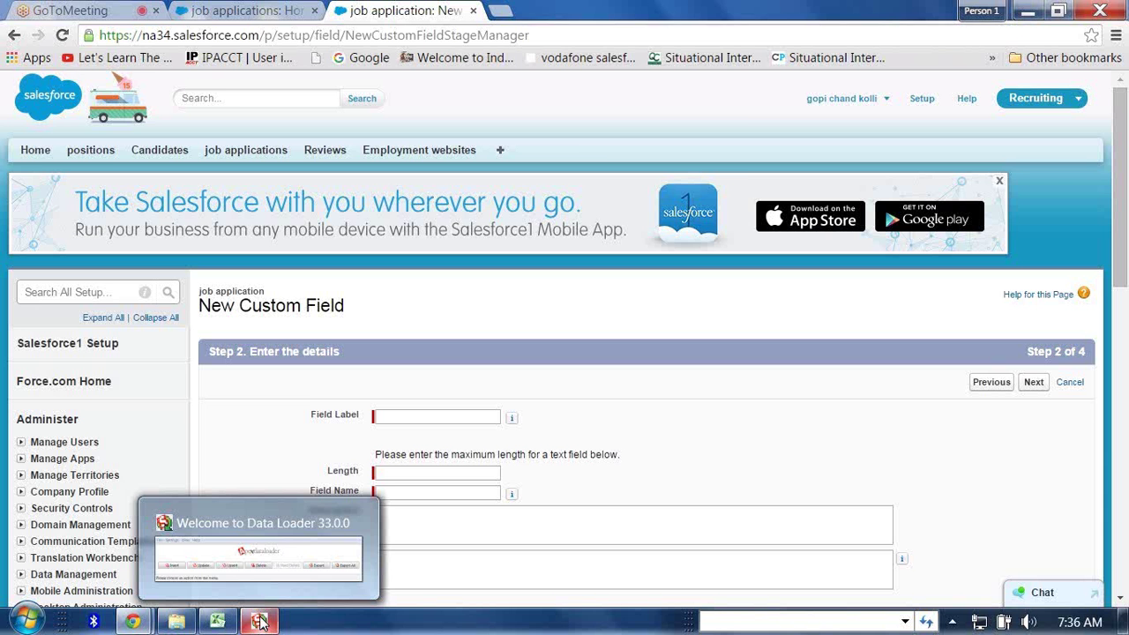
click(259, 551)
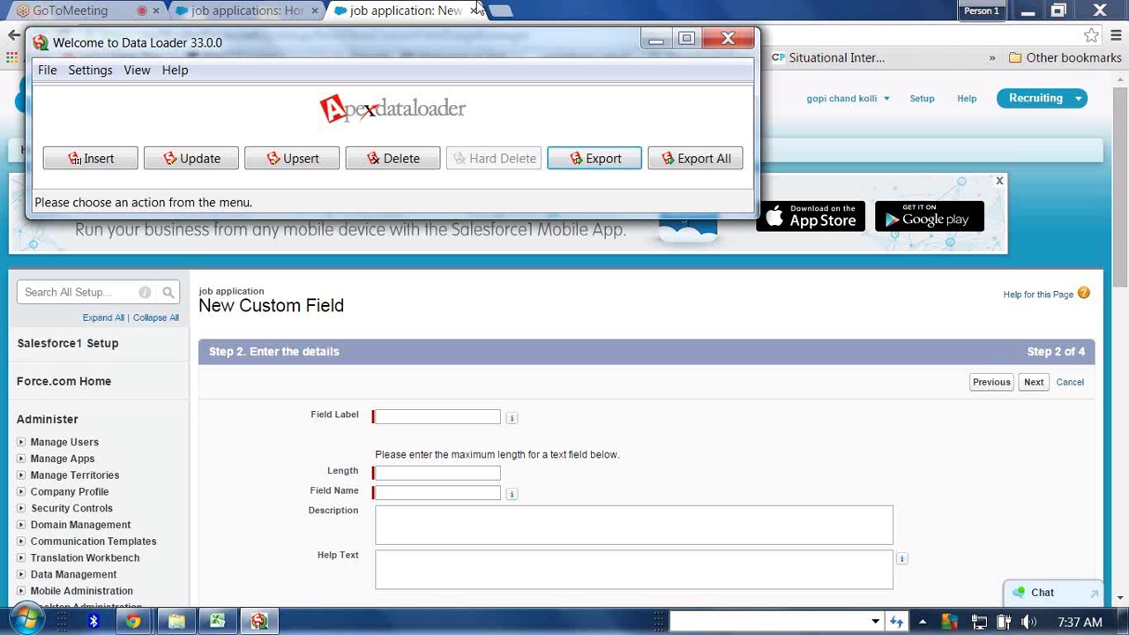
Step: Close Apex Data Loader after reviewing its Insert, Update, Upsert, Delete and Export actions
click(728, 40)
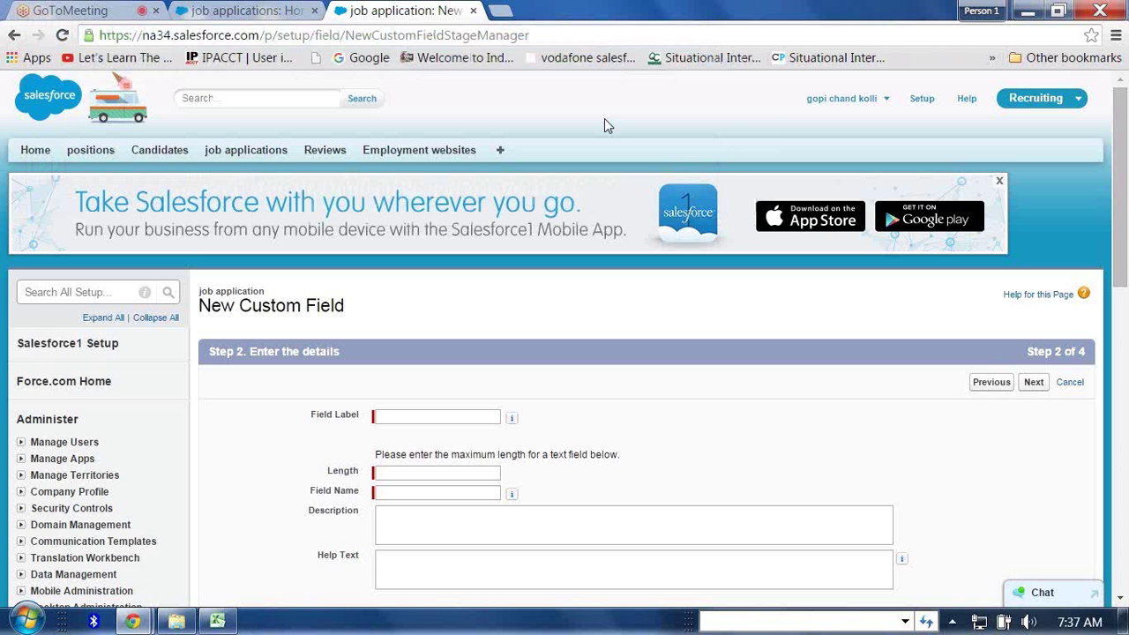
Step: Expand Administer > Data Management in Setup and open the Data Export page
click(21, 575)
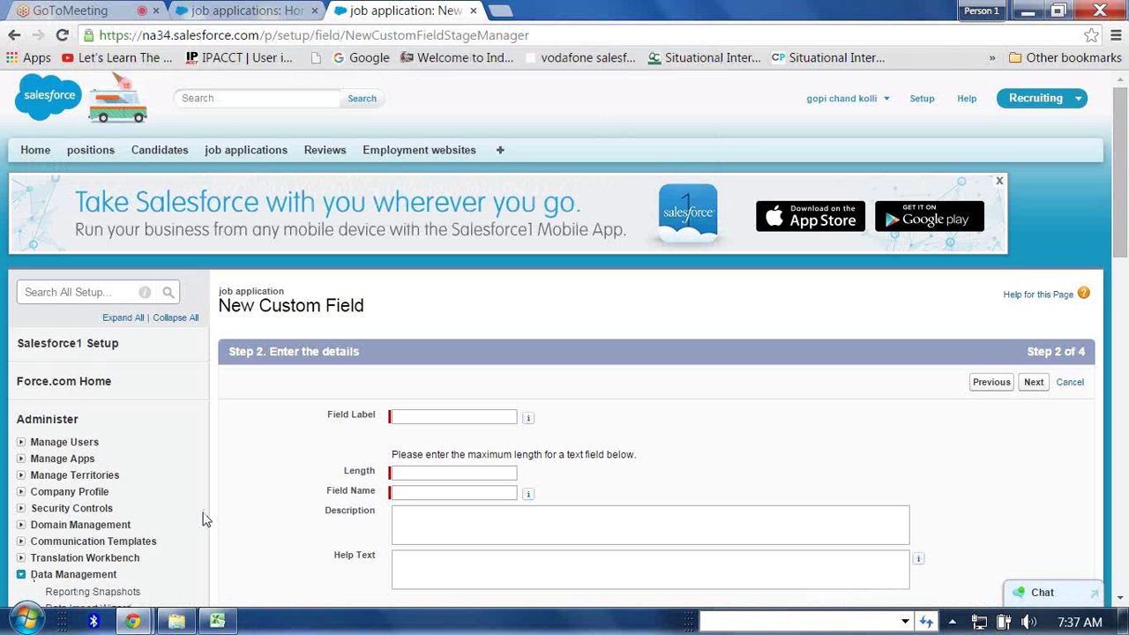
scroll(203, 519, down, 1)
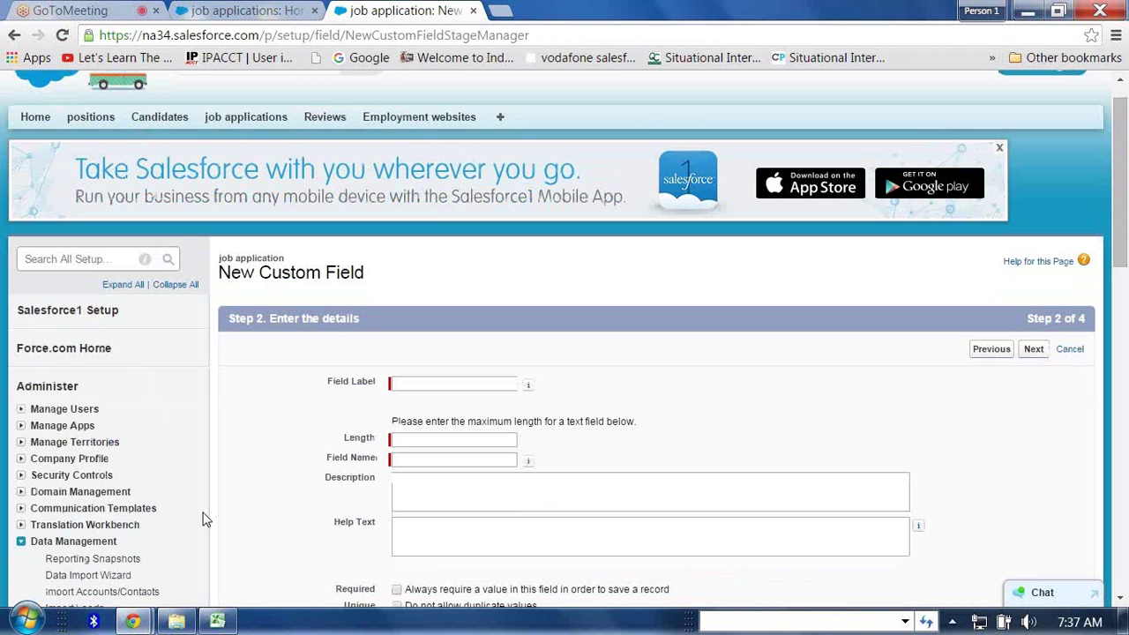
scroll(203, 520, down, 3)
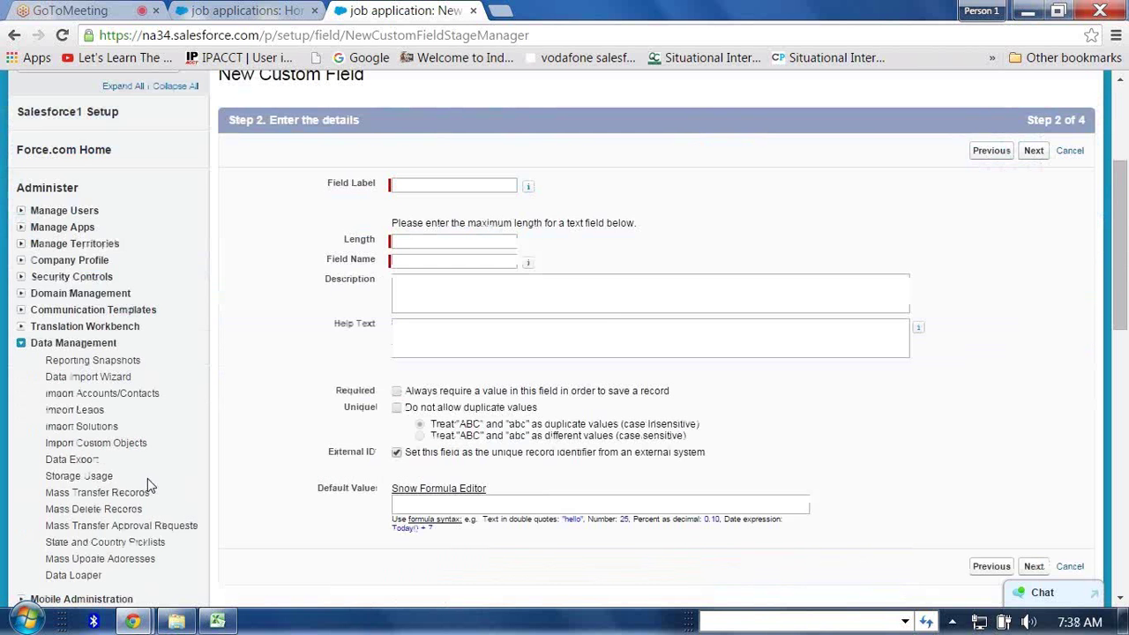
click(589, 460)
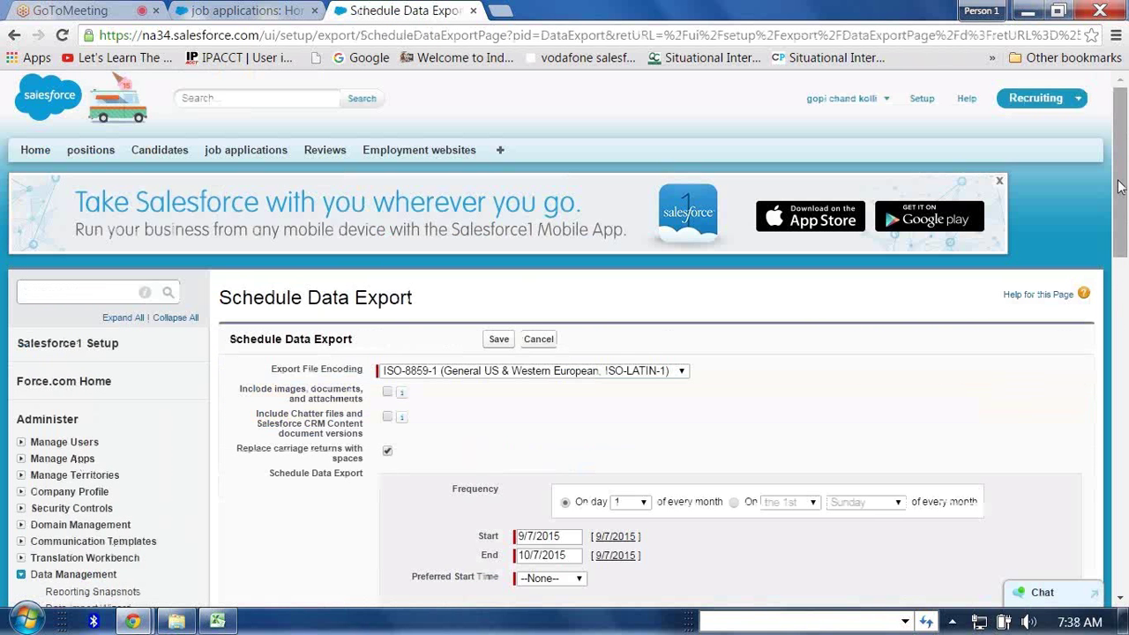
Step: Review the Schedule Data Export settings (9/7/2015–10/7/2015, all data), then open Data Import Wizard
drag(1120, 186, 1125, 238)
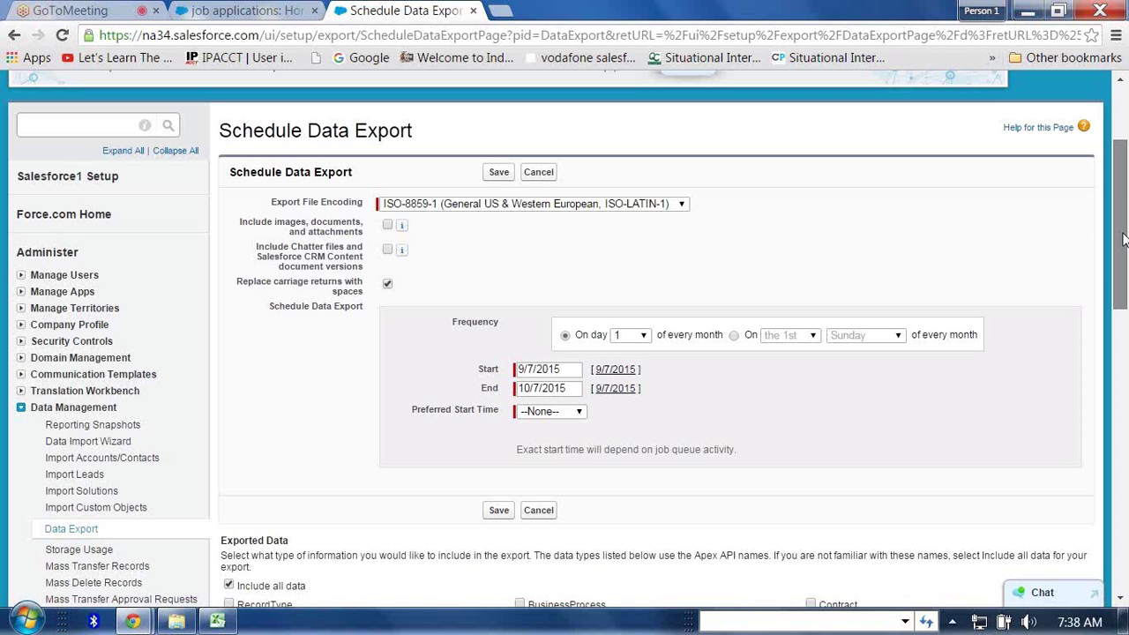
drag(1125, 239, 1123, 222)
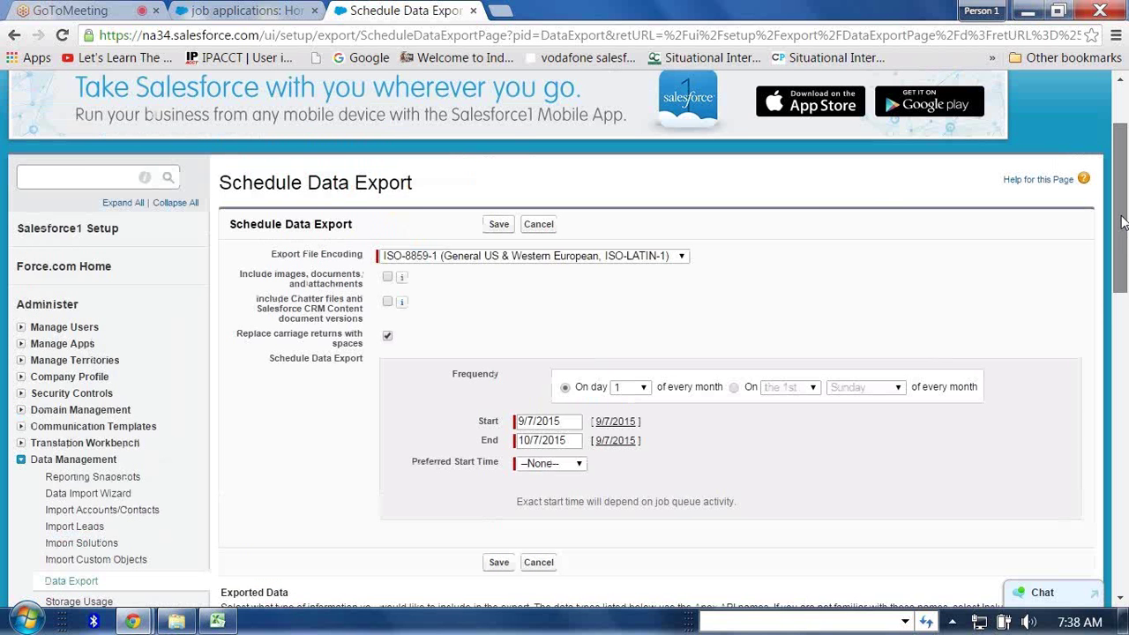
drag(1123, 222, 1118, 196)
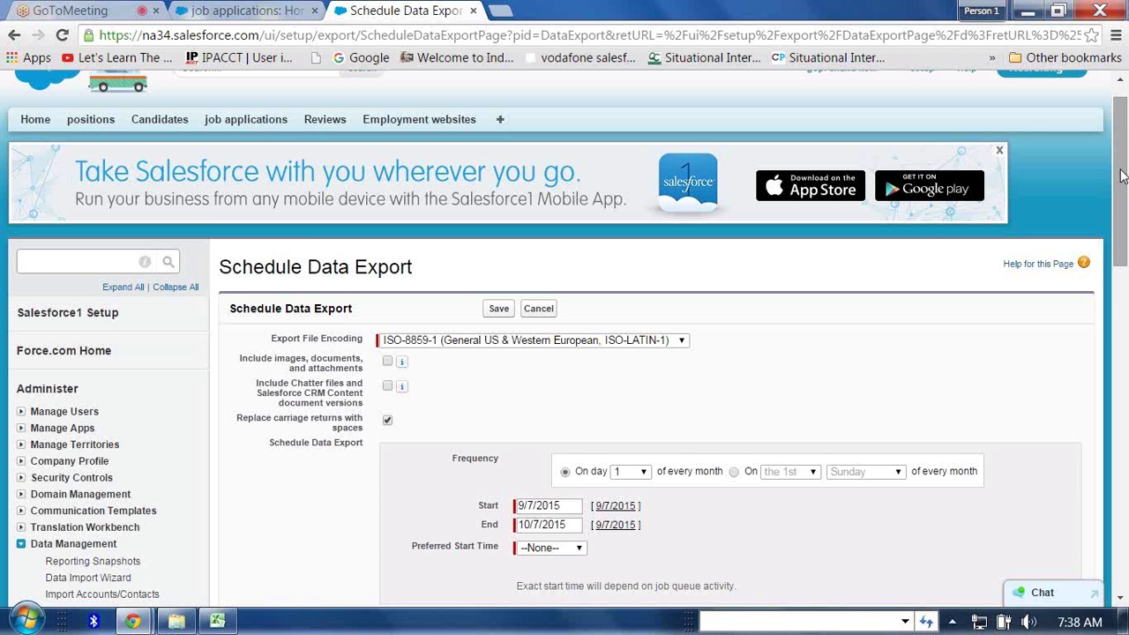
drag(1120, 176, 1120, 253)
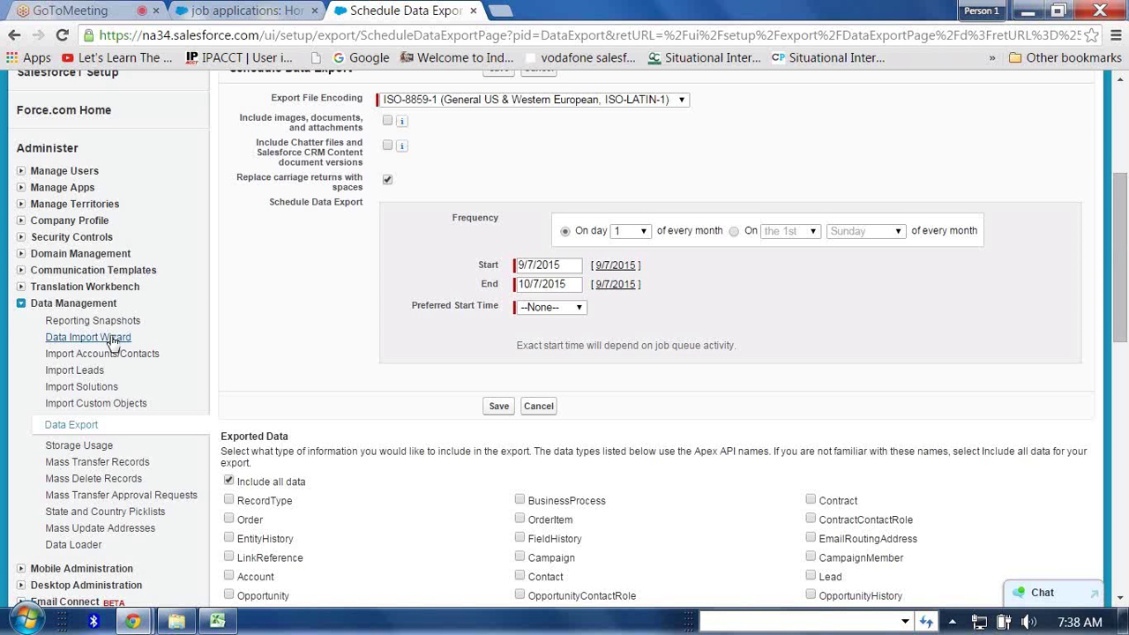
click(112, 340)
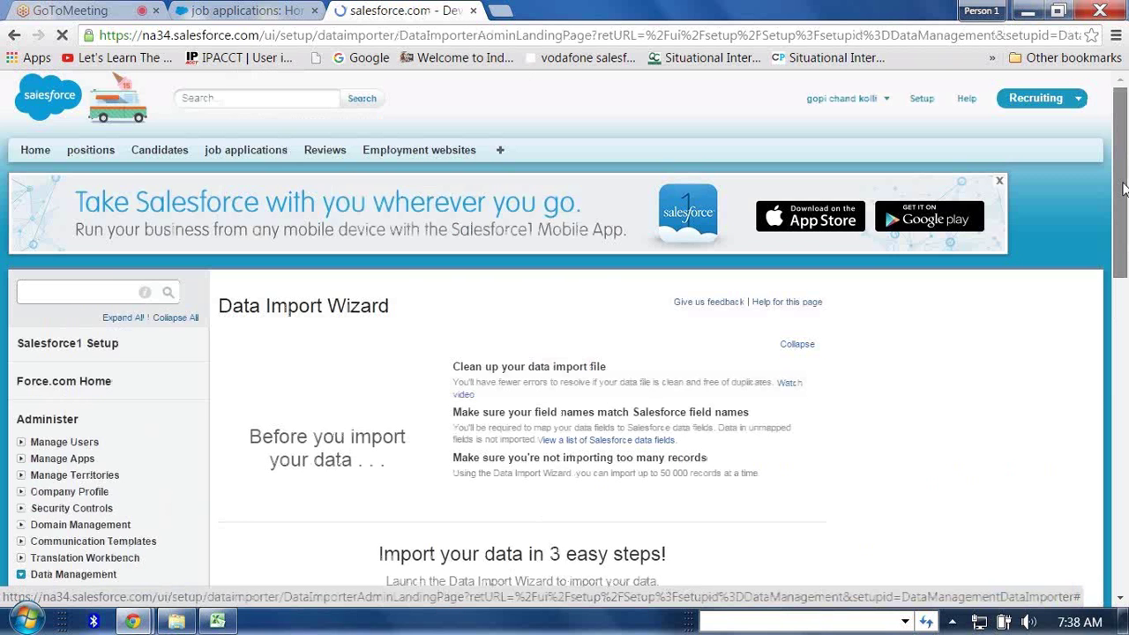
Step: Launch the Data Import Wizard from its landing page
drag(1123, 190, 1125, 306)
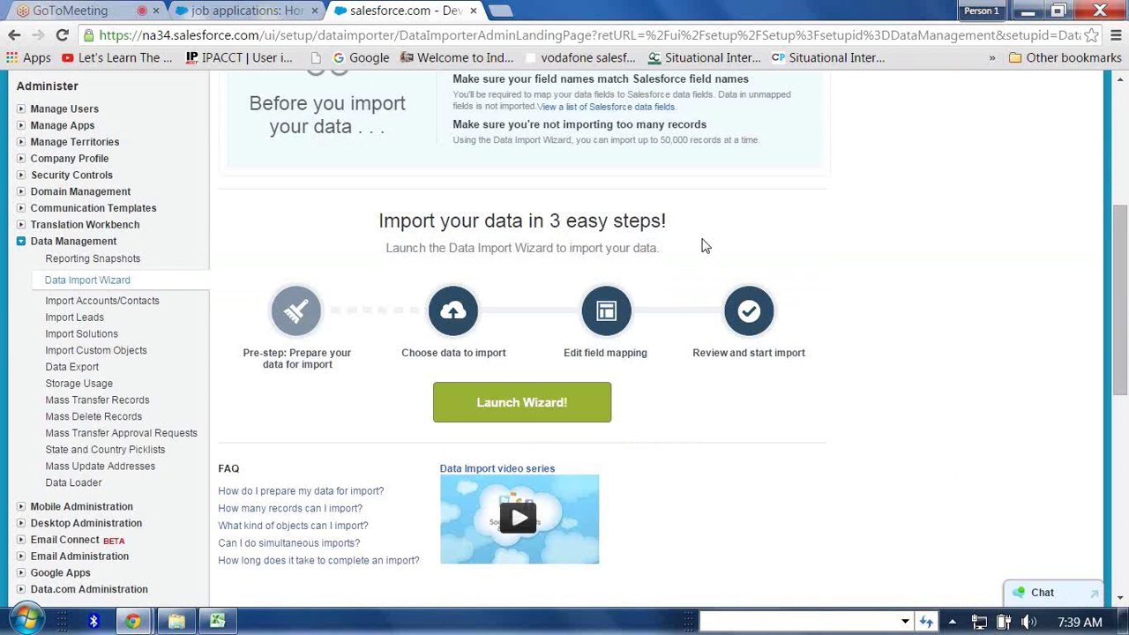
click(522, 403)
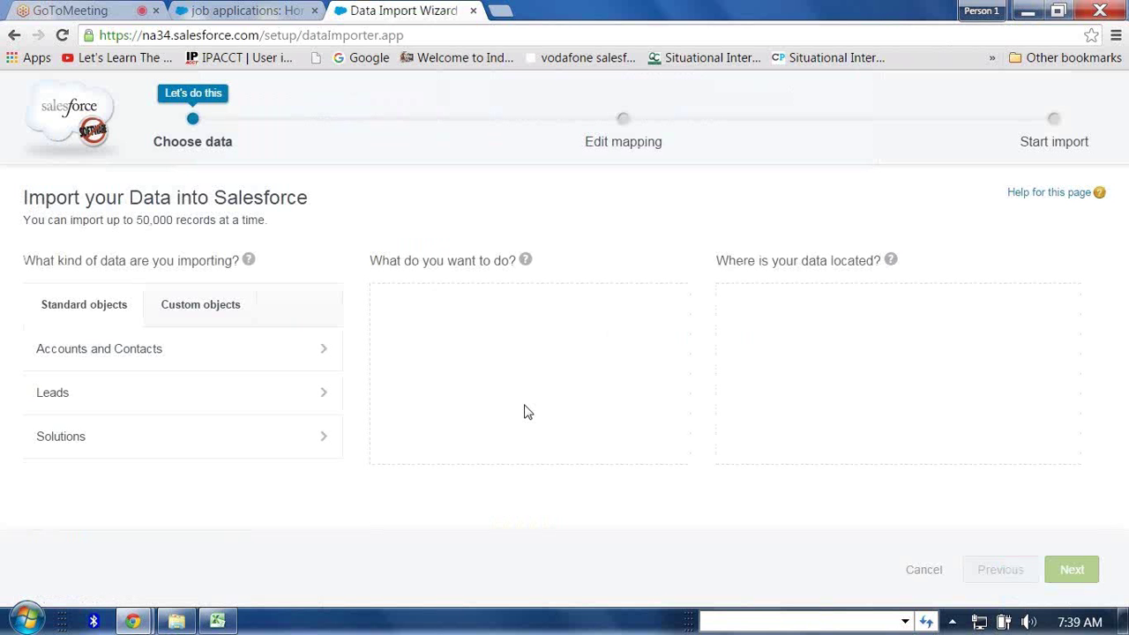
Step: Set the wizard to add new Accounts and Contacts from a GMail CSV, then switch to GoToMeeting
click(283, 363)
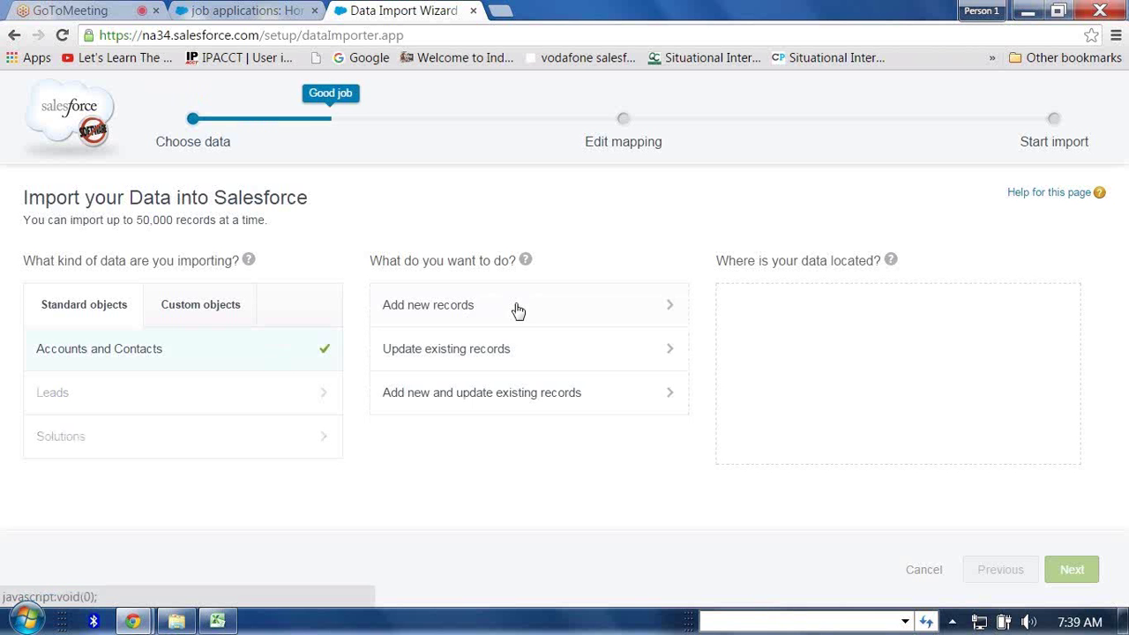
click(518, 310)
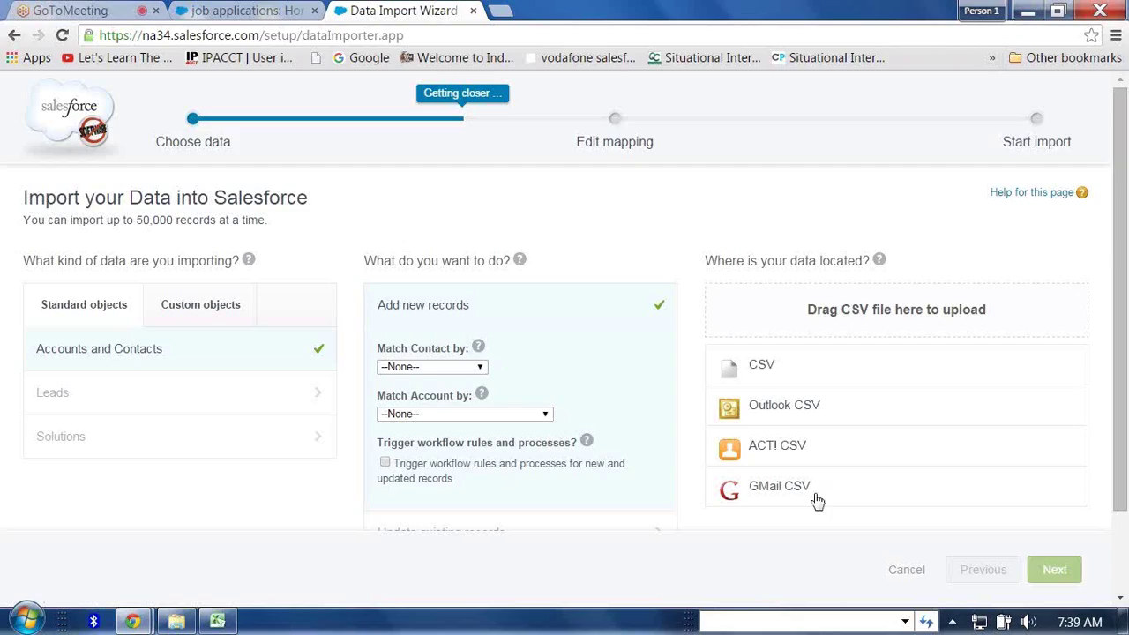
click(782, 489)
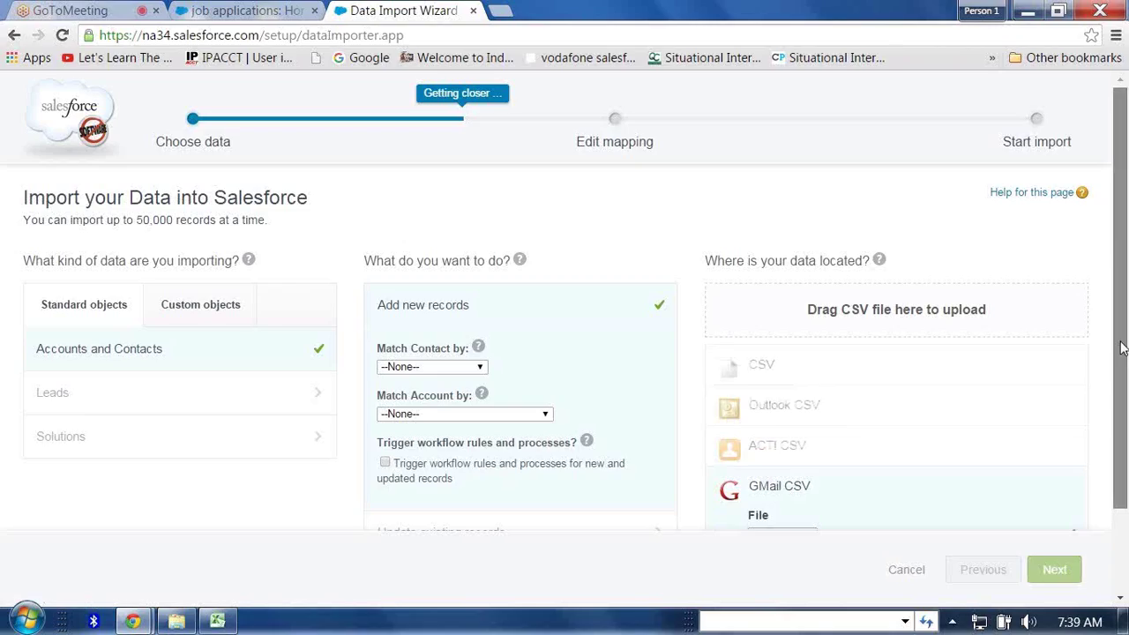
scroll(1122, 348, down, 2)
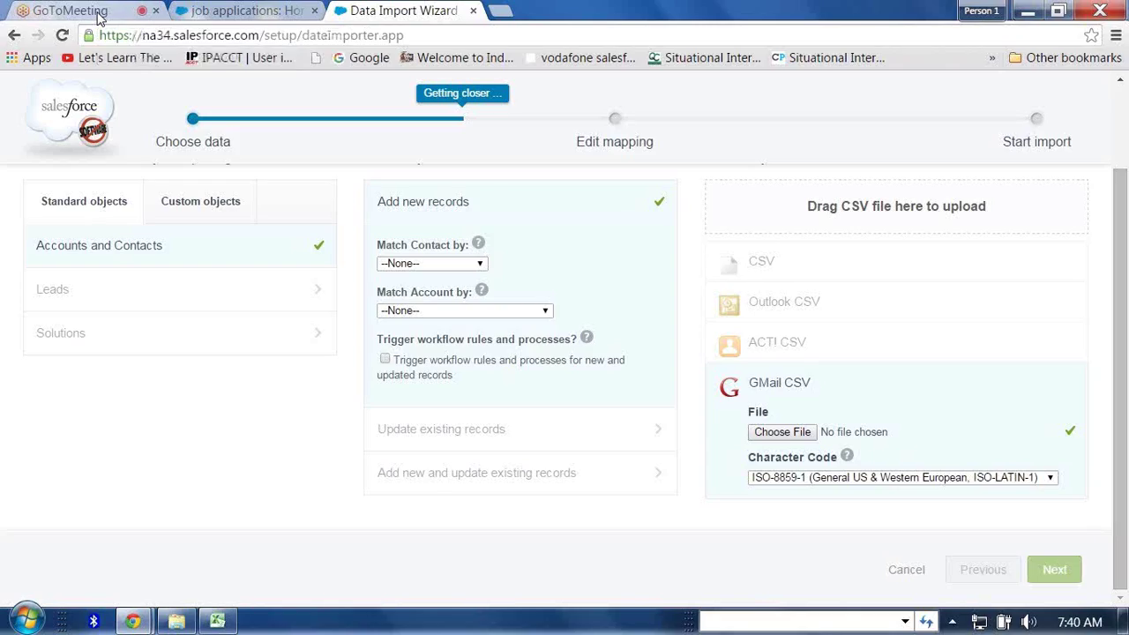
click(98, 18)
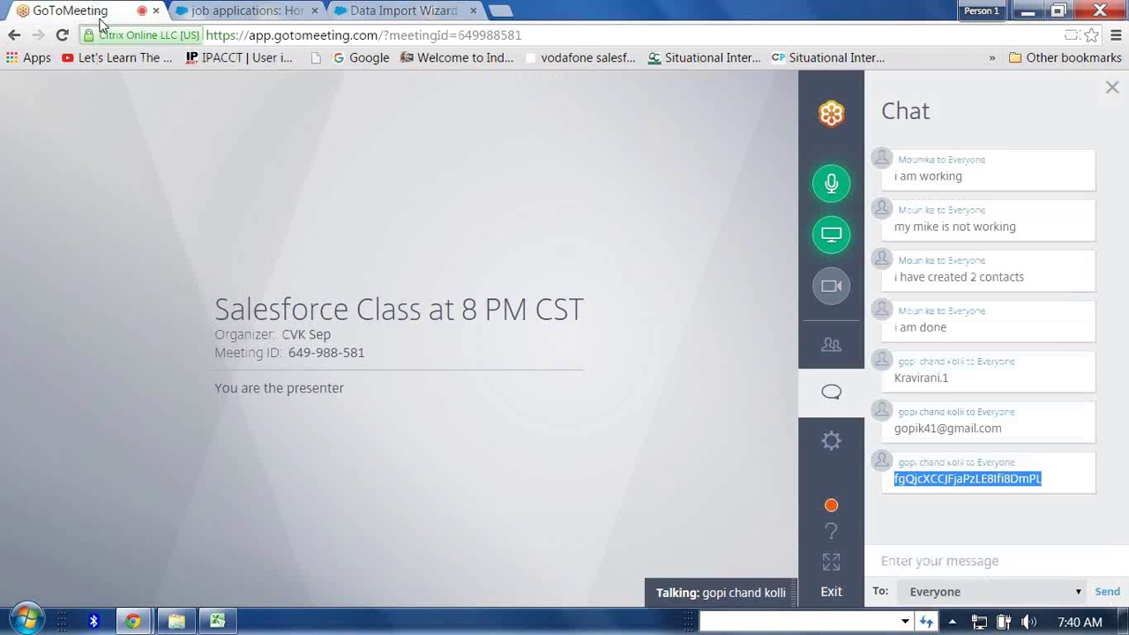
Step: Close the GoToMeeting chat, show the four attendees, and exit the meeting
click(833, 352)
click(834, 352)
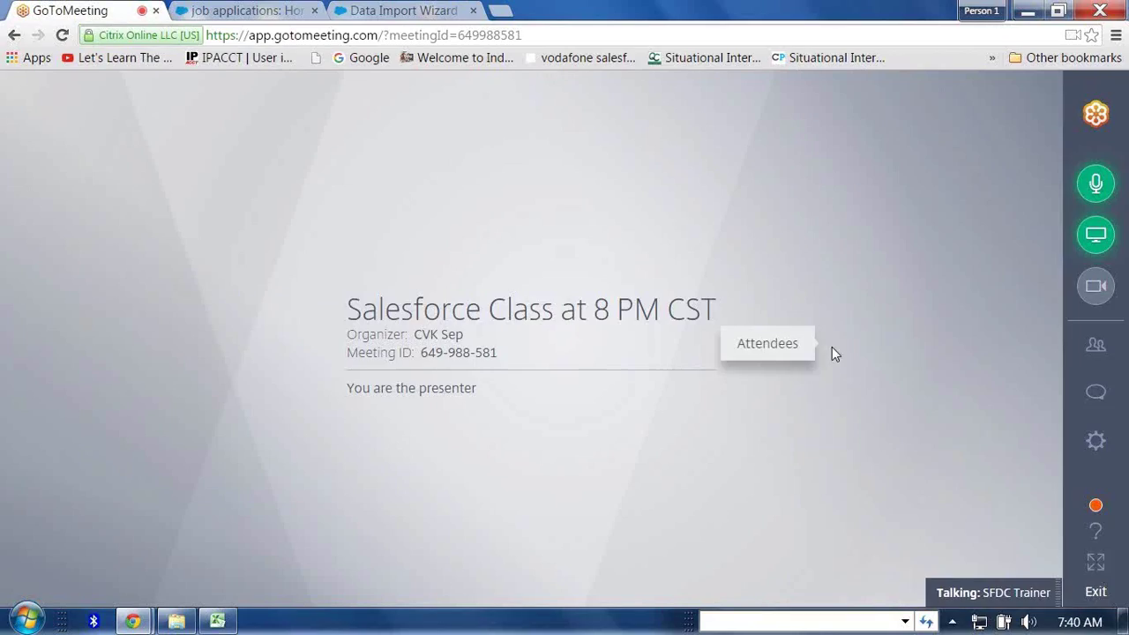
click(1102, 353)
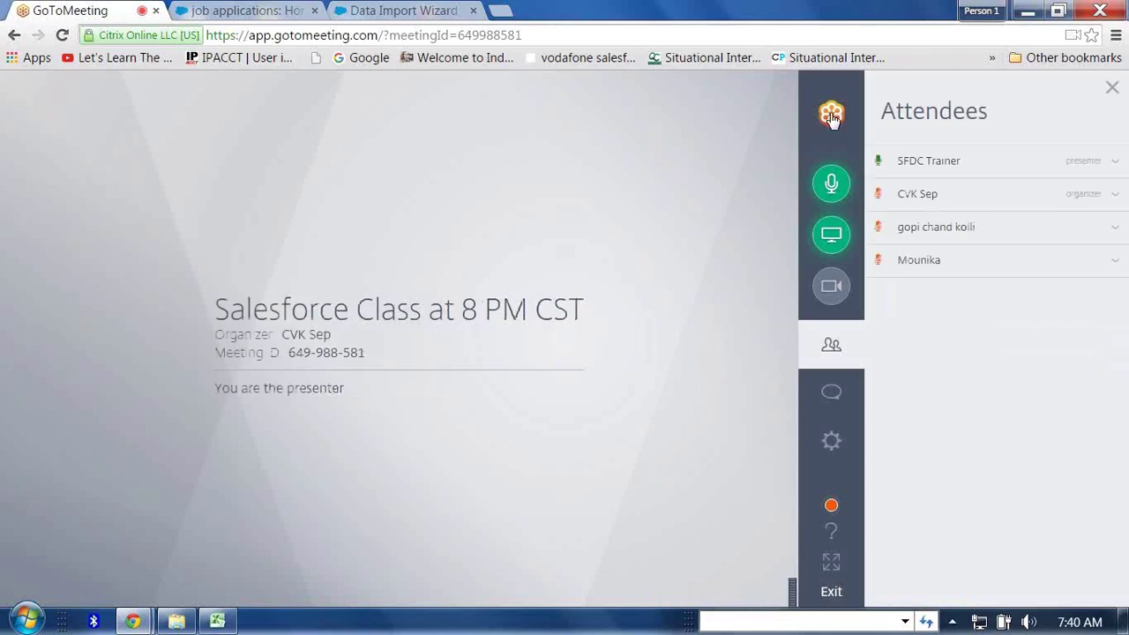
click(832, 592)
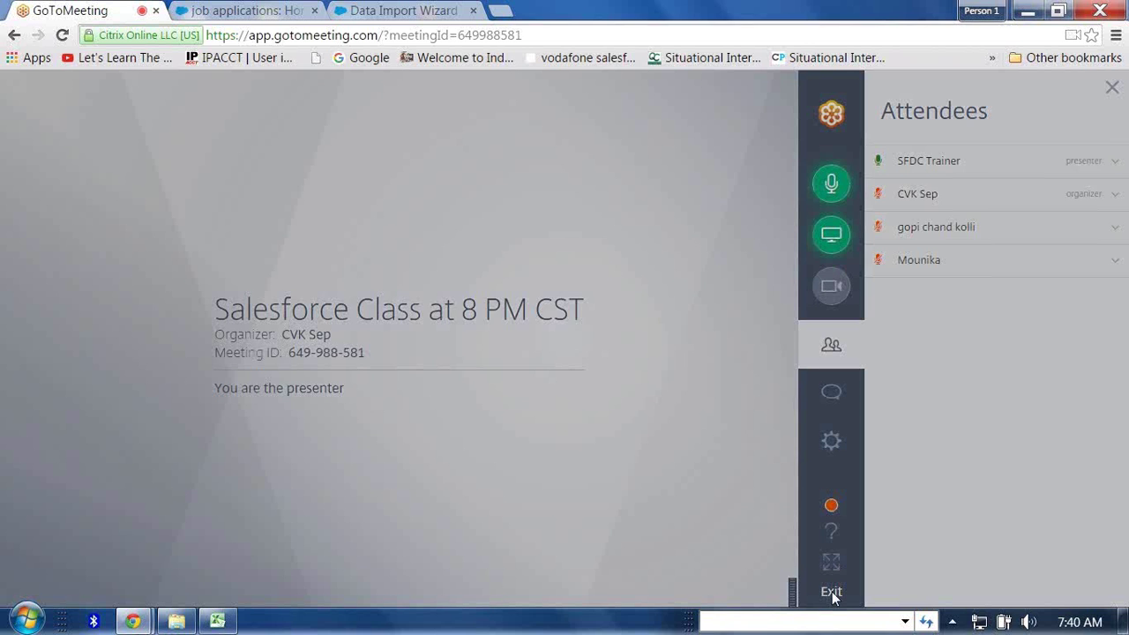